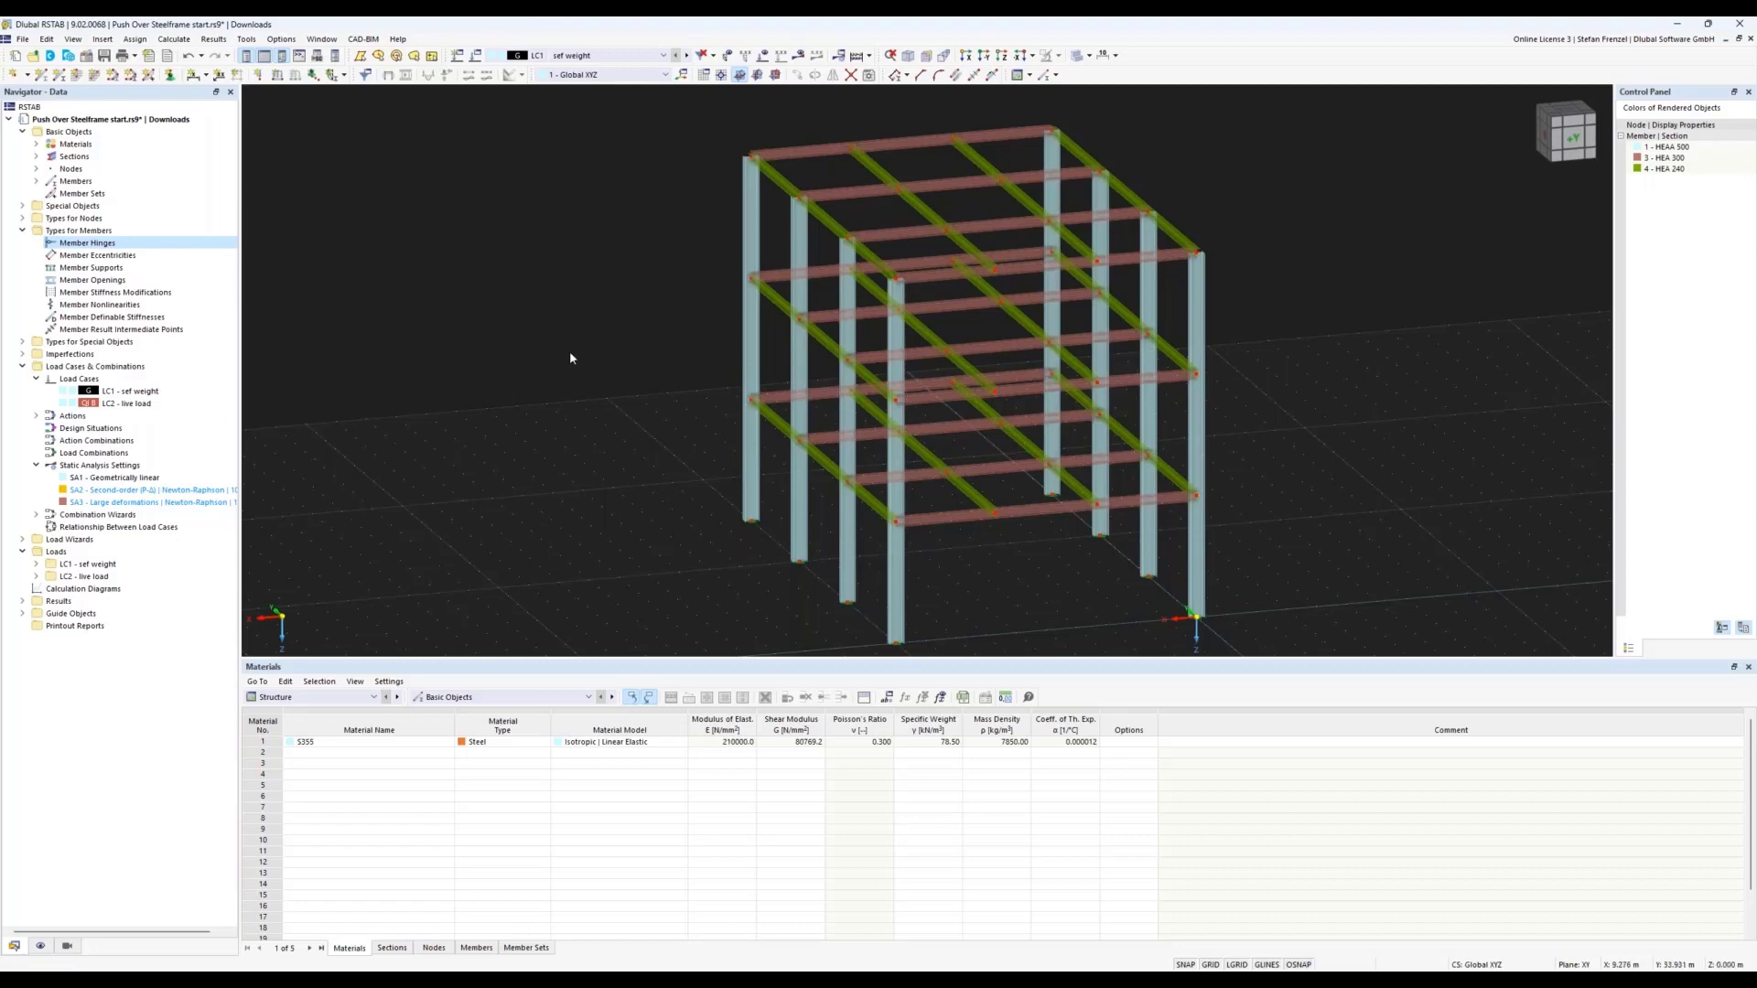
- Enlarge the display size of the nodal support symbols at the column bases
{"action": "scroll", "coordinate": [569, 352], "scroll_direction": "down", "scroll_amount": 5}
{"action": "scroll", "coordinate": [958, 345], "scroll_direction": "up", "scroll_amount": 2}
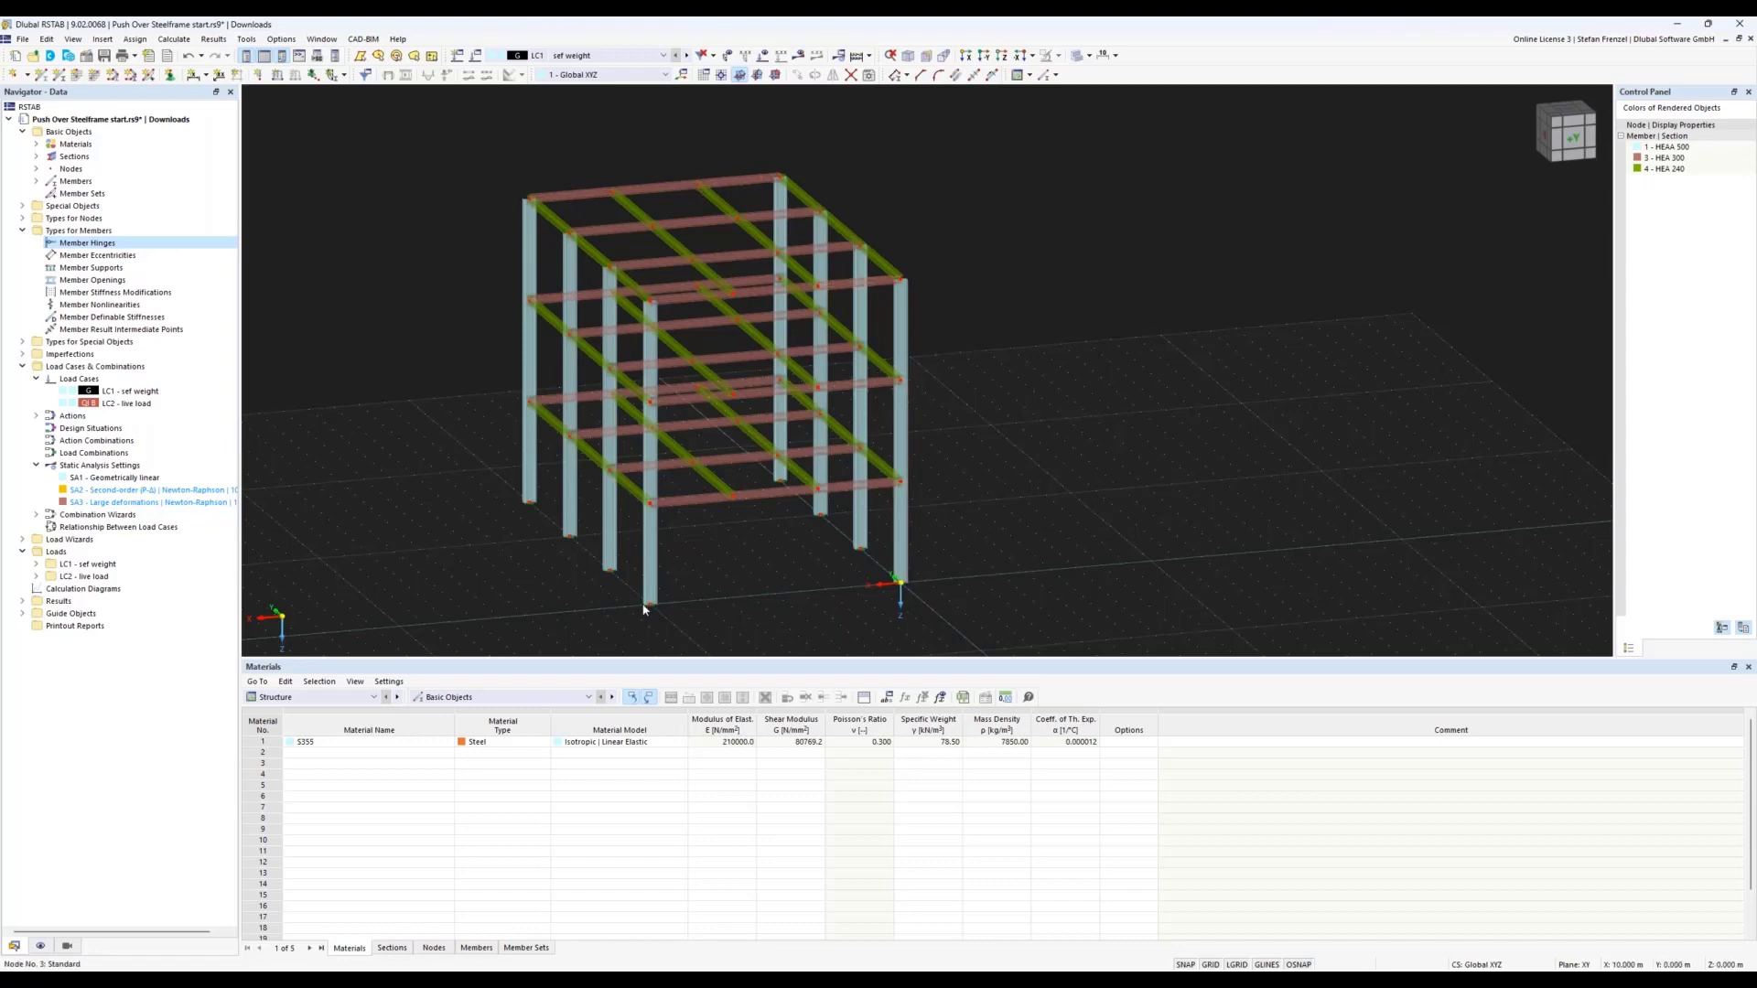
{"action": "scroll", "coordinate": [644, 608], "scroll_direction": "up", "scroll_amount": 5}
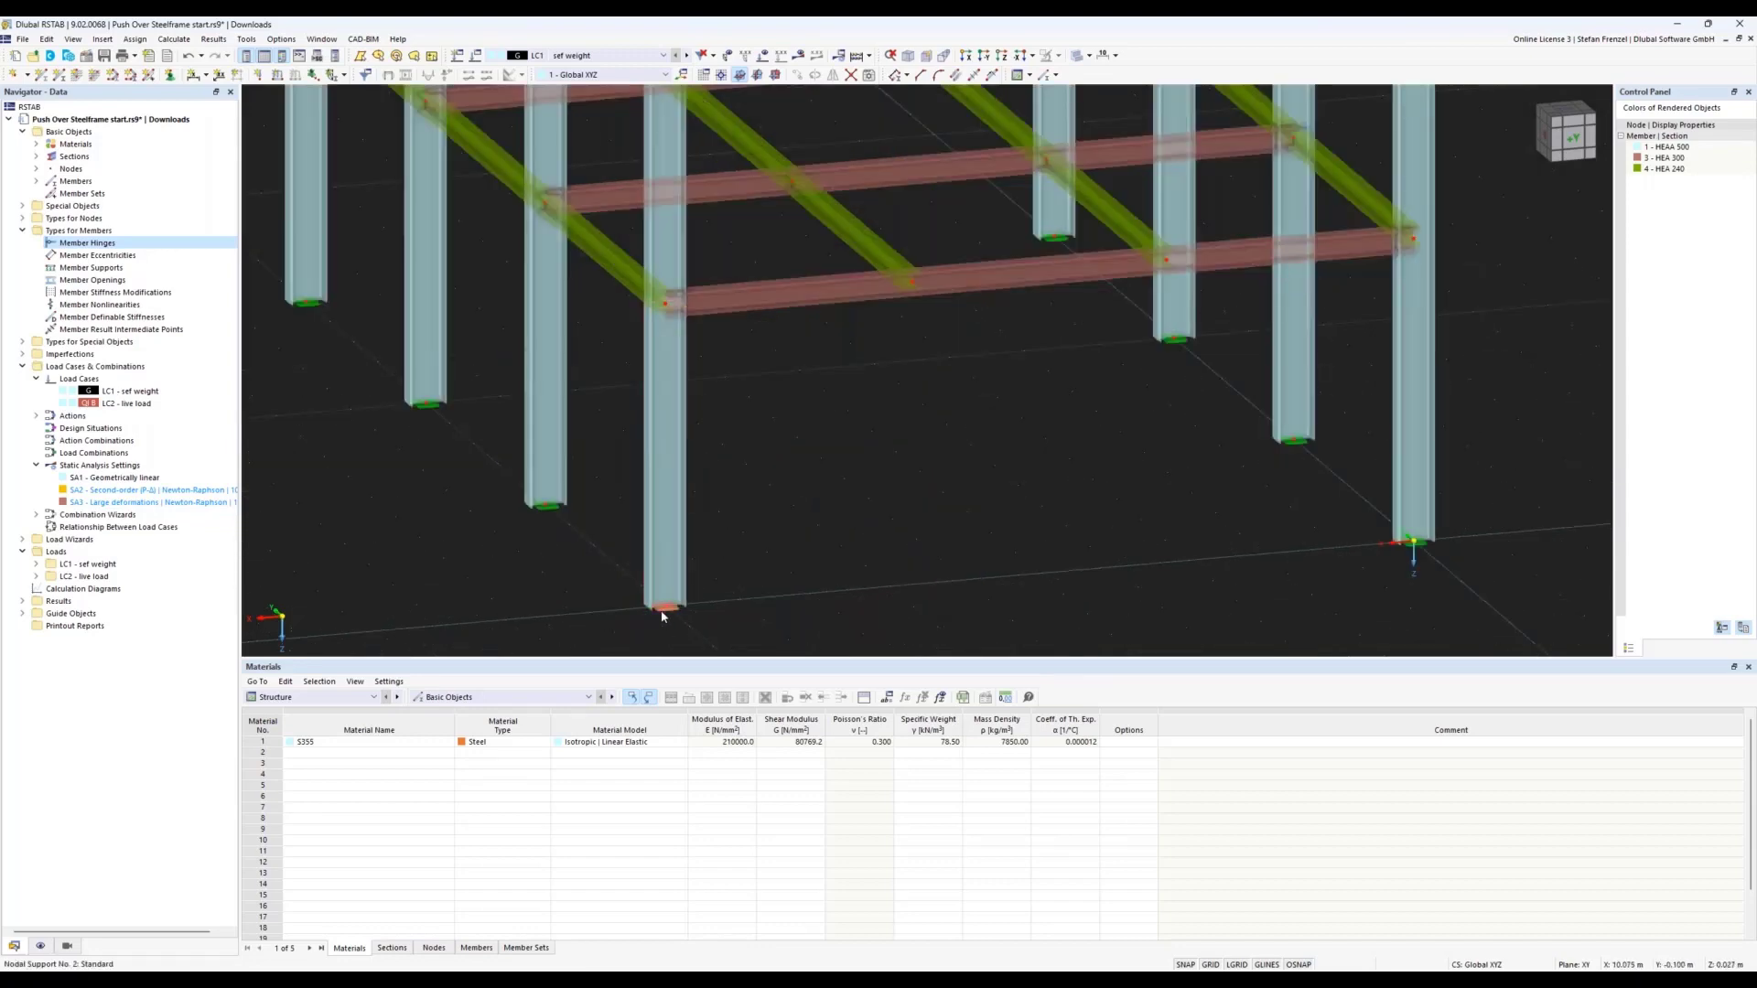
{"action": "right_click", "coordinate": [663, 616]}
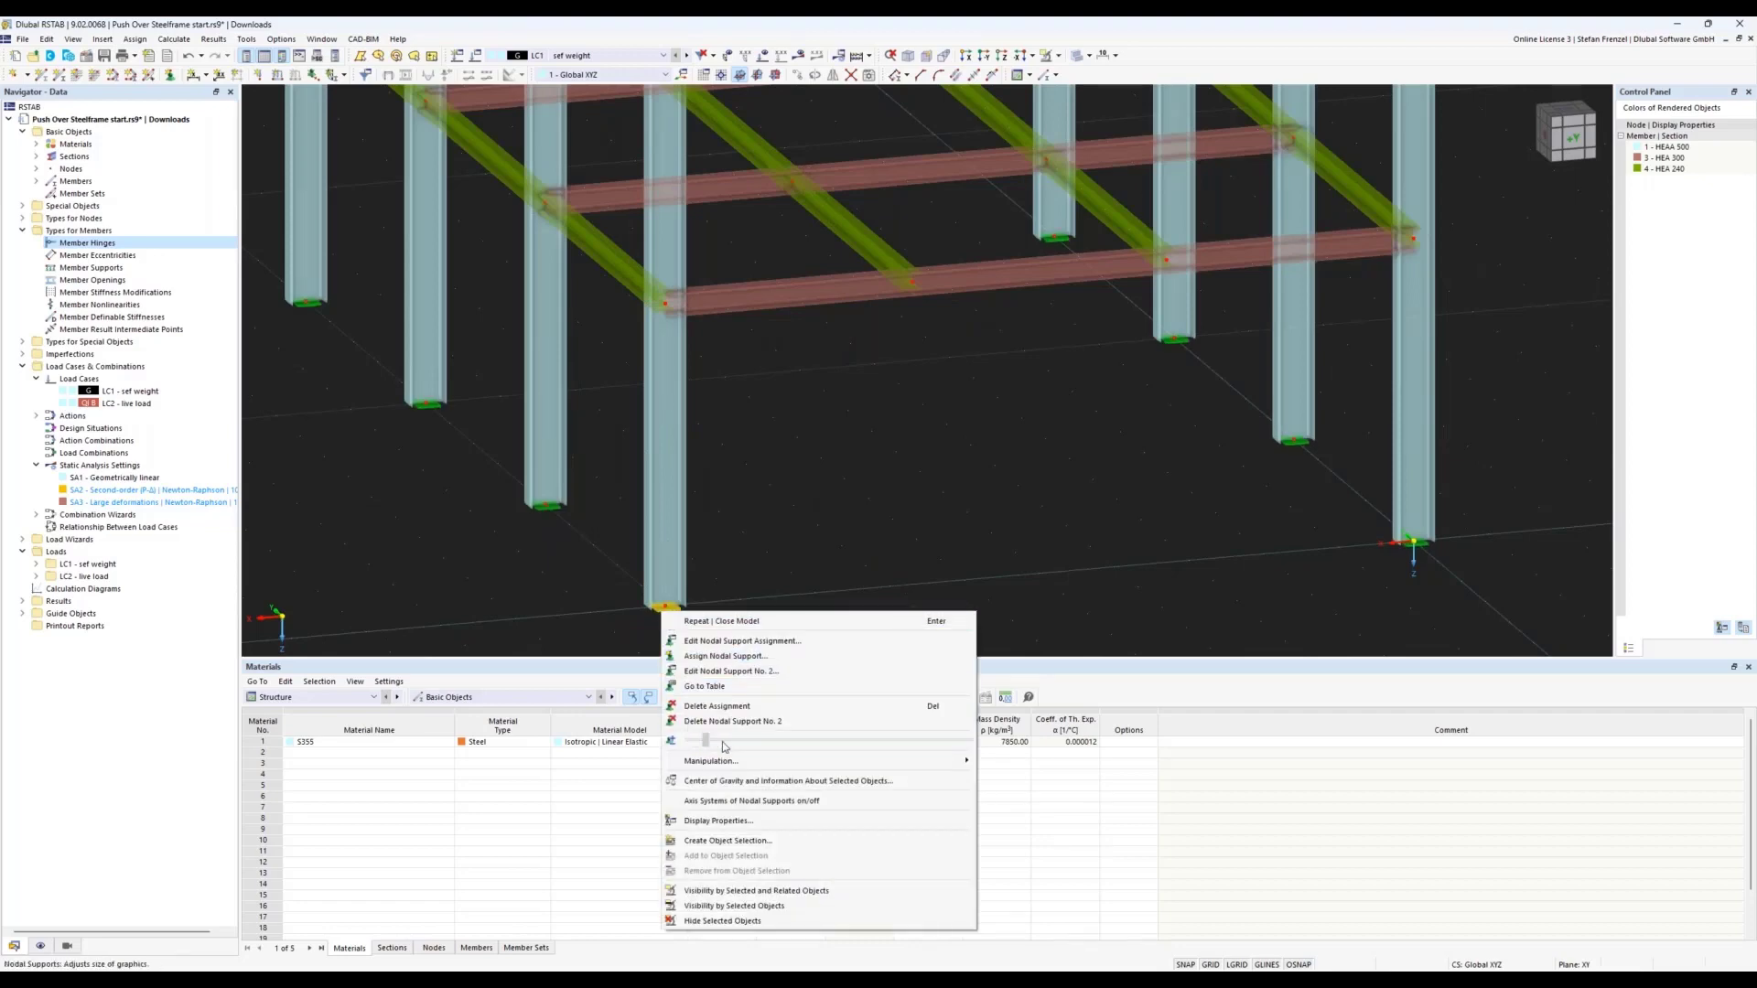
{"action": "left_click_drag", "start_coordinate": [700, 743], "coordinate": [745, 750]}
{"action": "left_click", "coordinate": [829, 439]}
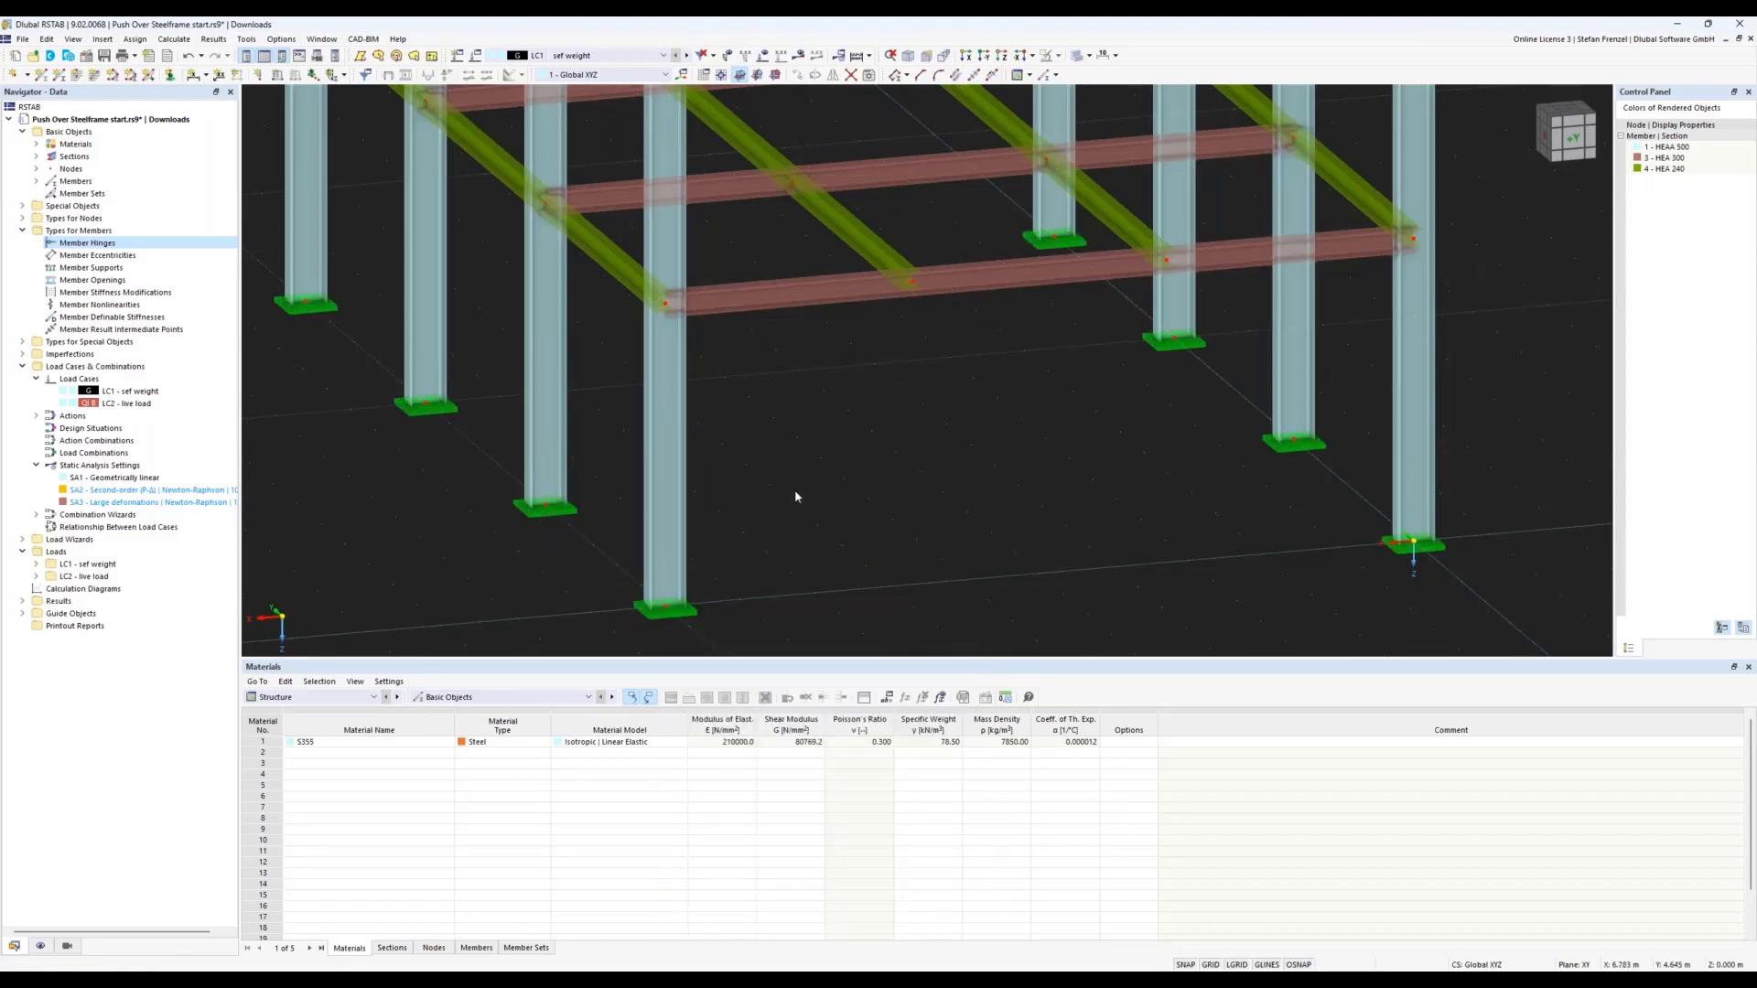
- Activate the Pushover Analysis add-on in the model's base data
{"action": "scroll", "coordinate": [795, 496], "scroll_direction": "down", "scroll_amount": 3}
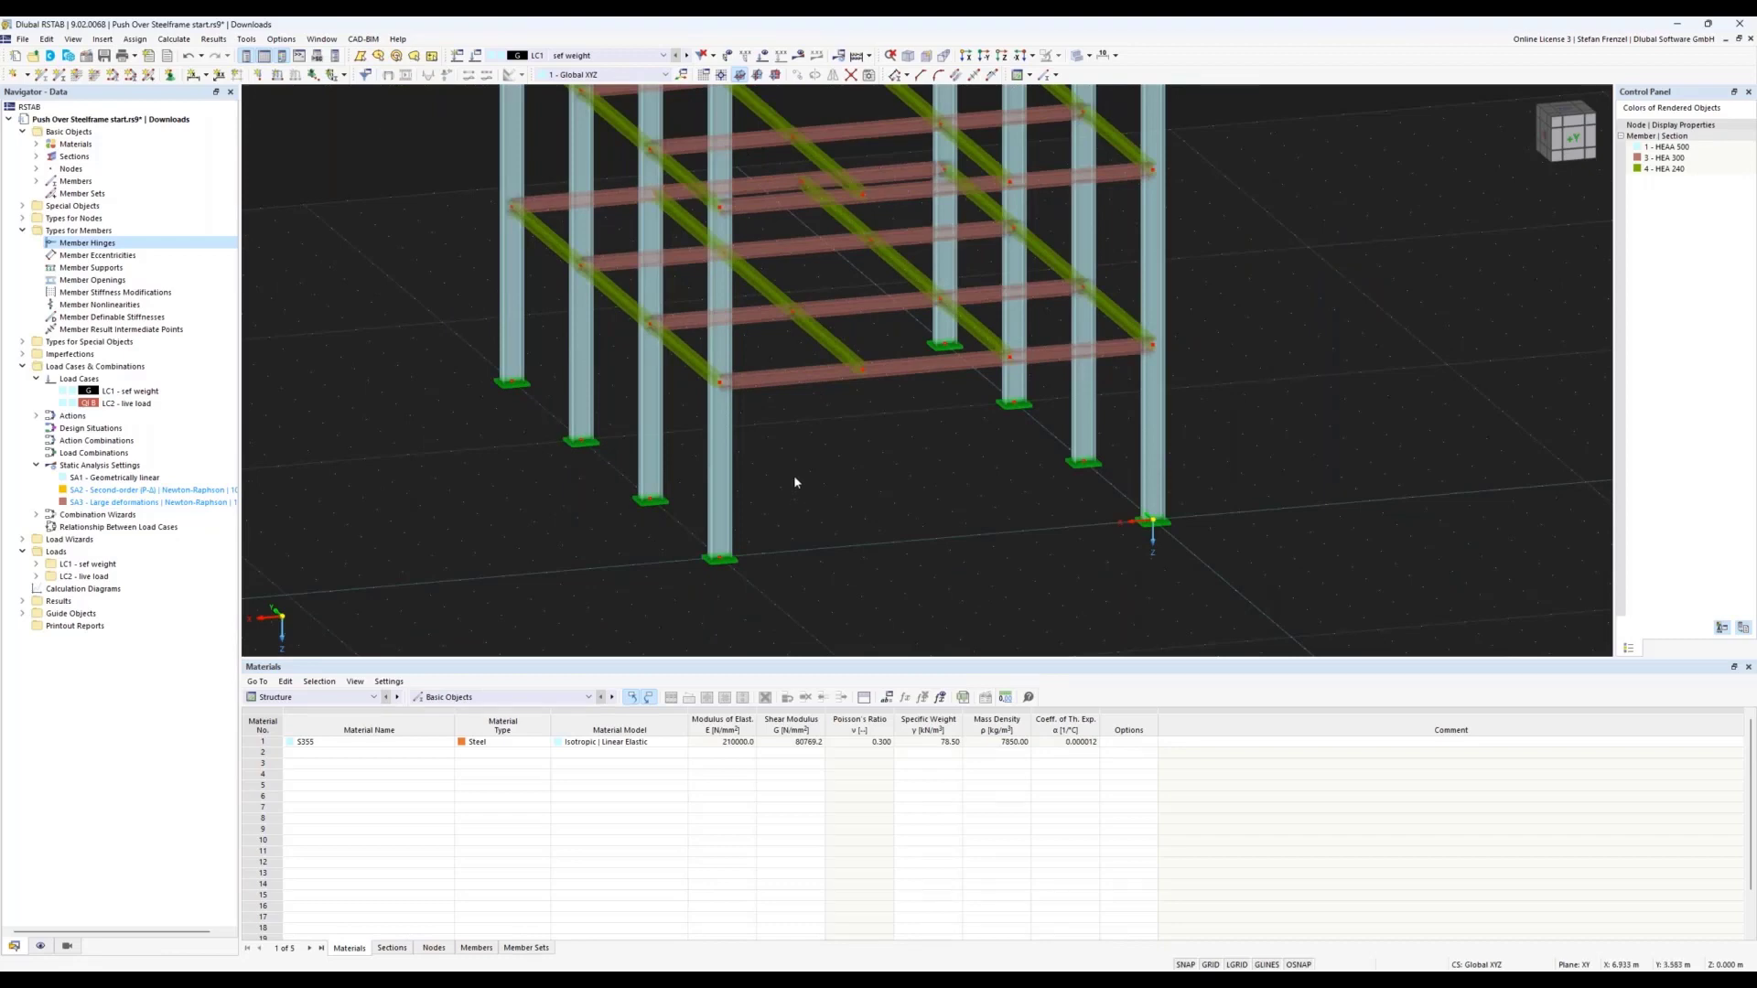
{"action": "scroll", "coordinate": [786, 457], "scroll_direction": "down", "scroll_amount": 2}
{"action": "scroll", "coordinate": [785, 457], "scroll_direction": "down", "scroll_amount": 2}
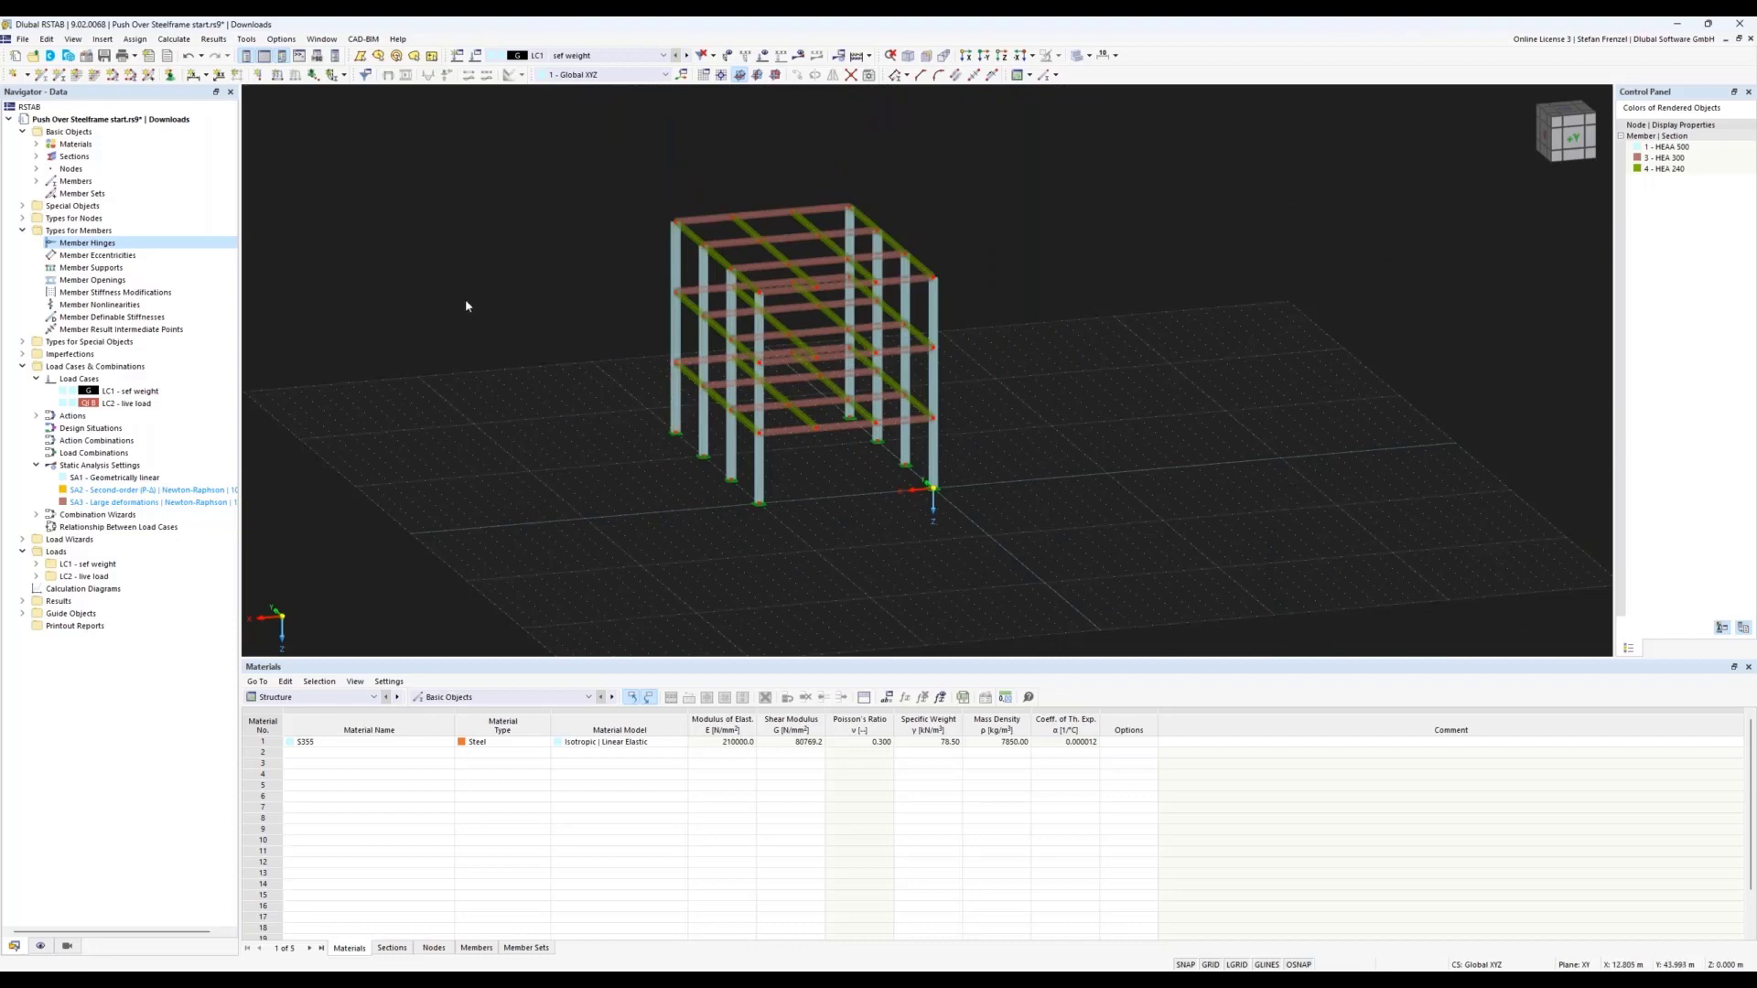
{"action": "right_click", "coordinate": [107, 128]}
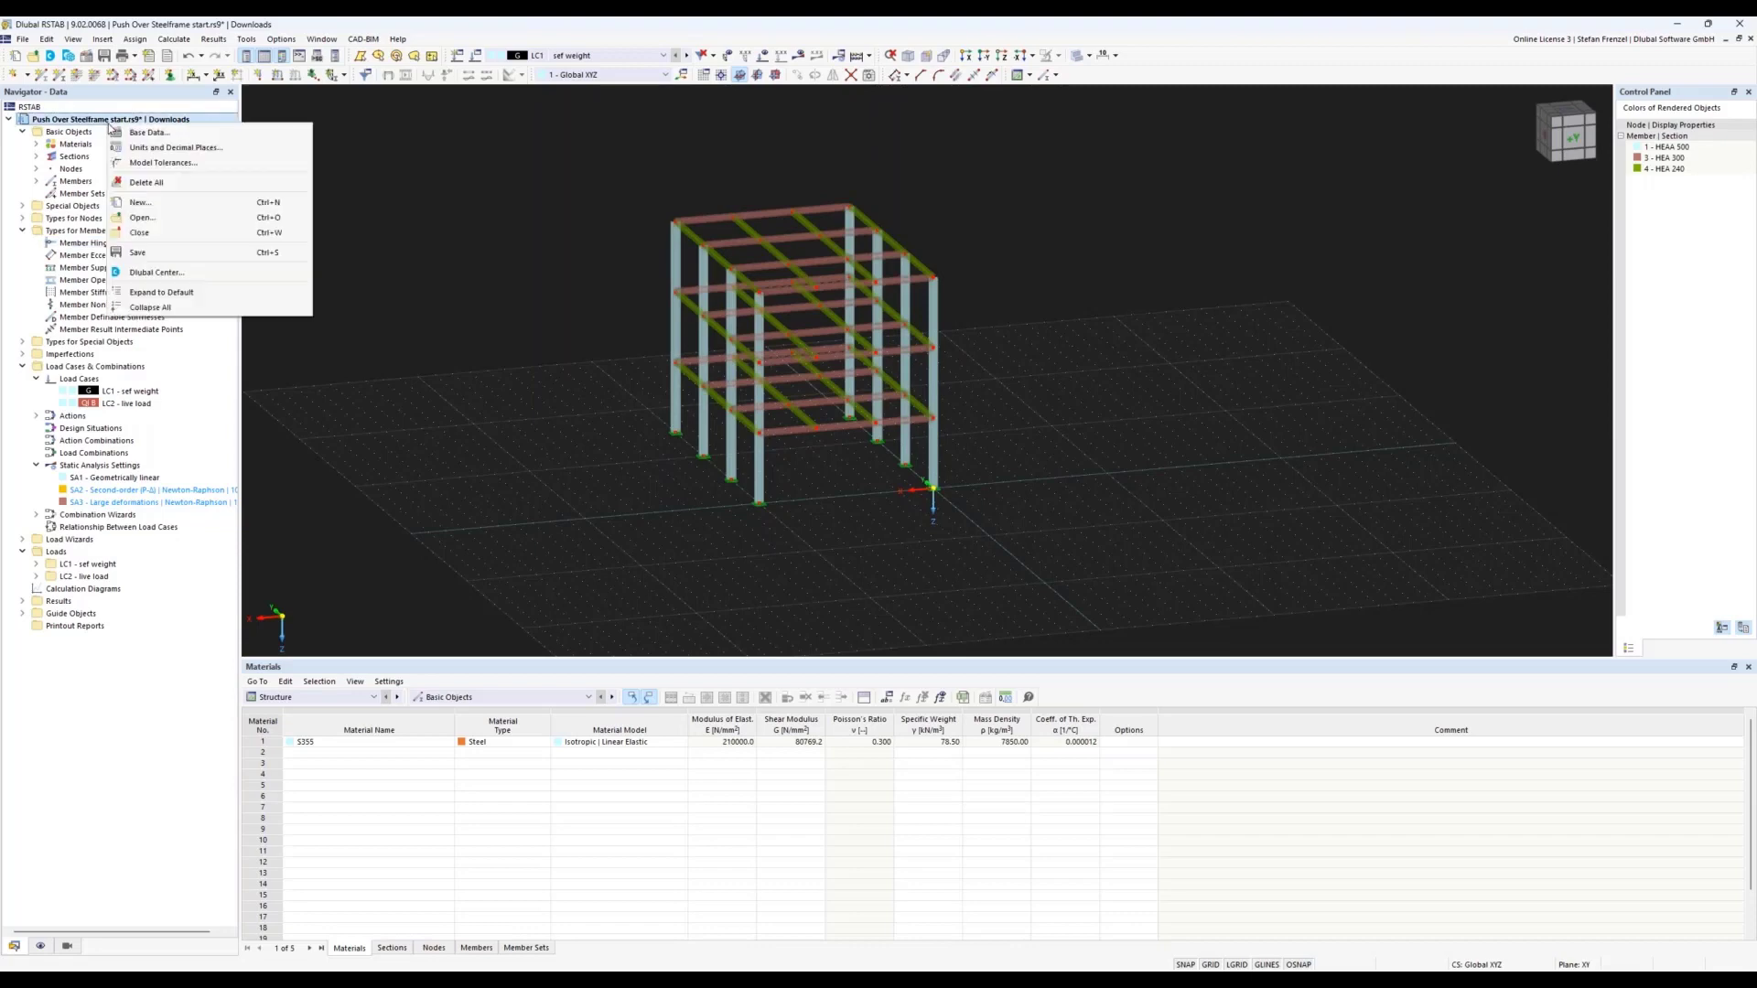
{"action": "left_click", "coordinate": [128, 133]}
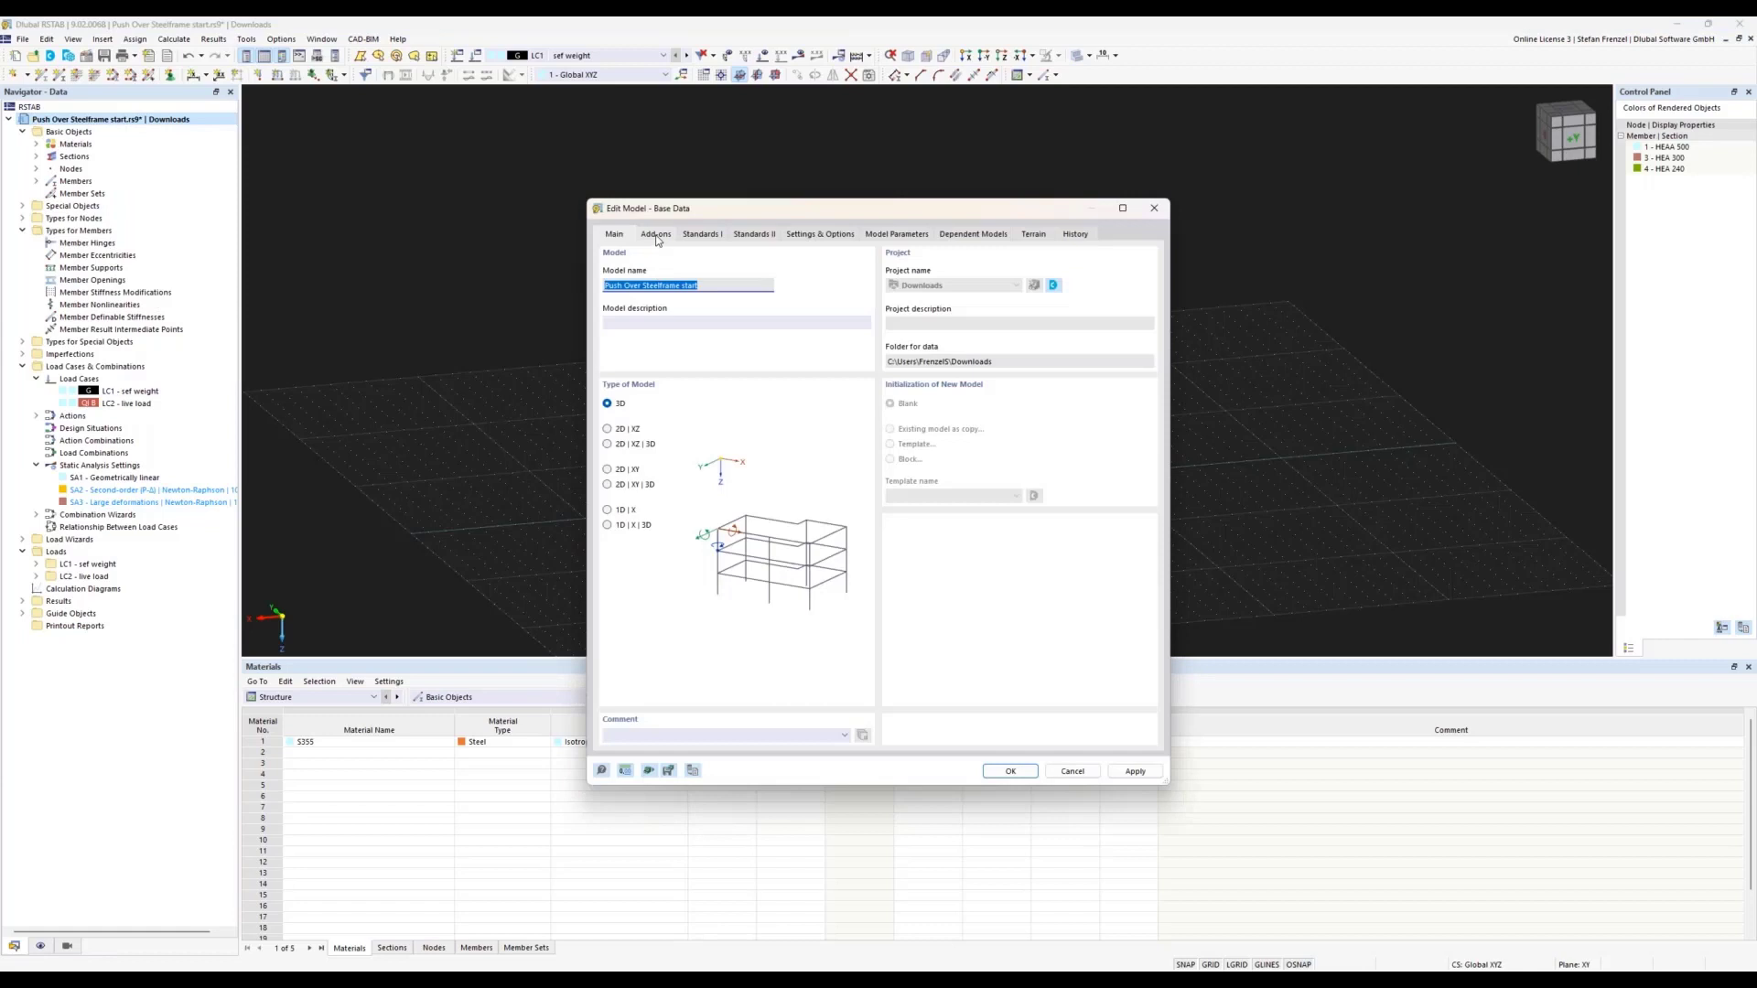
{"action": "left_click", "coordinate": [655, 236]}
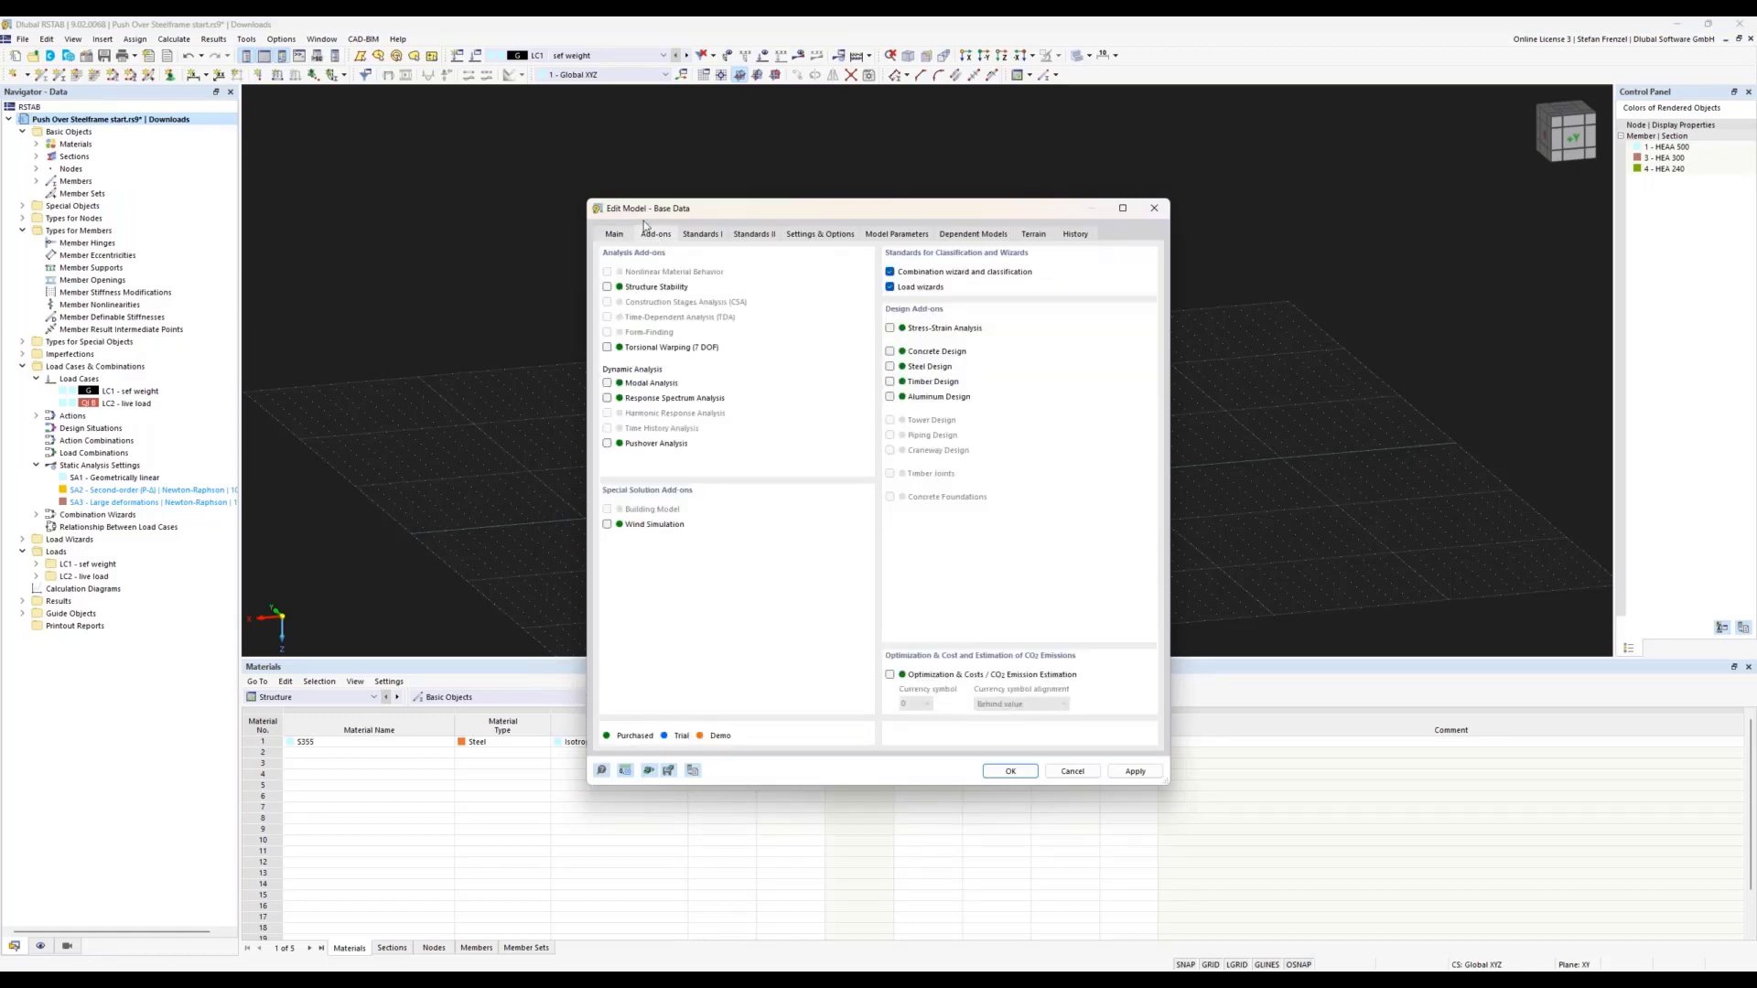
{"action": "left_click", "coordinate": [608, 444]}
{"action": "left_click", "coordinate": [1006, 771]}
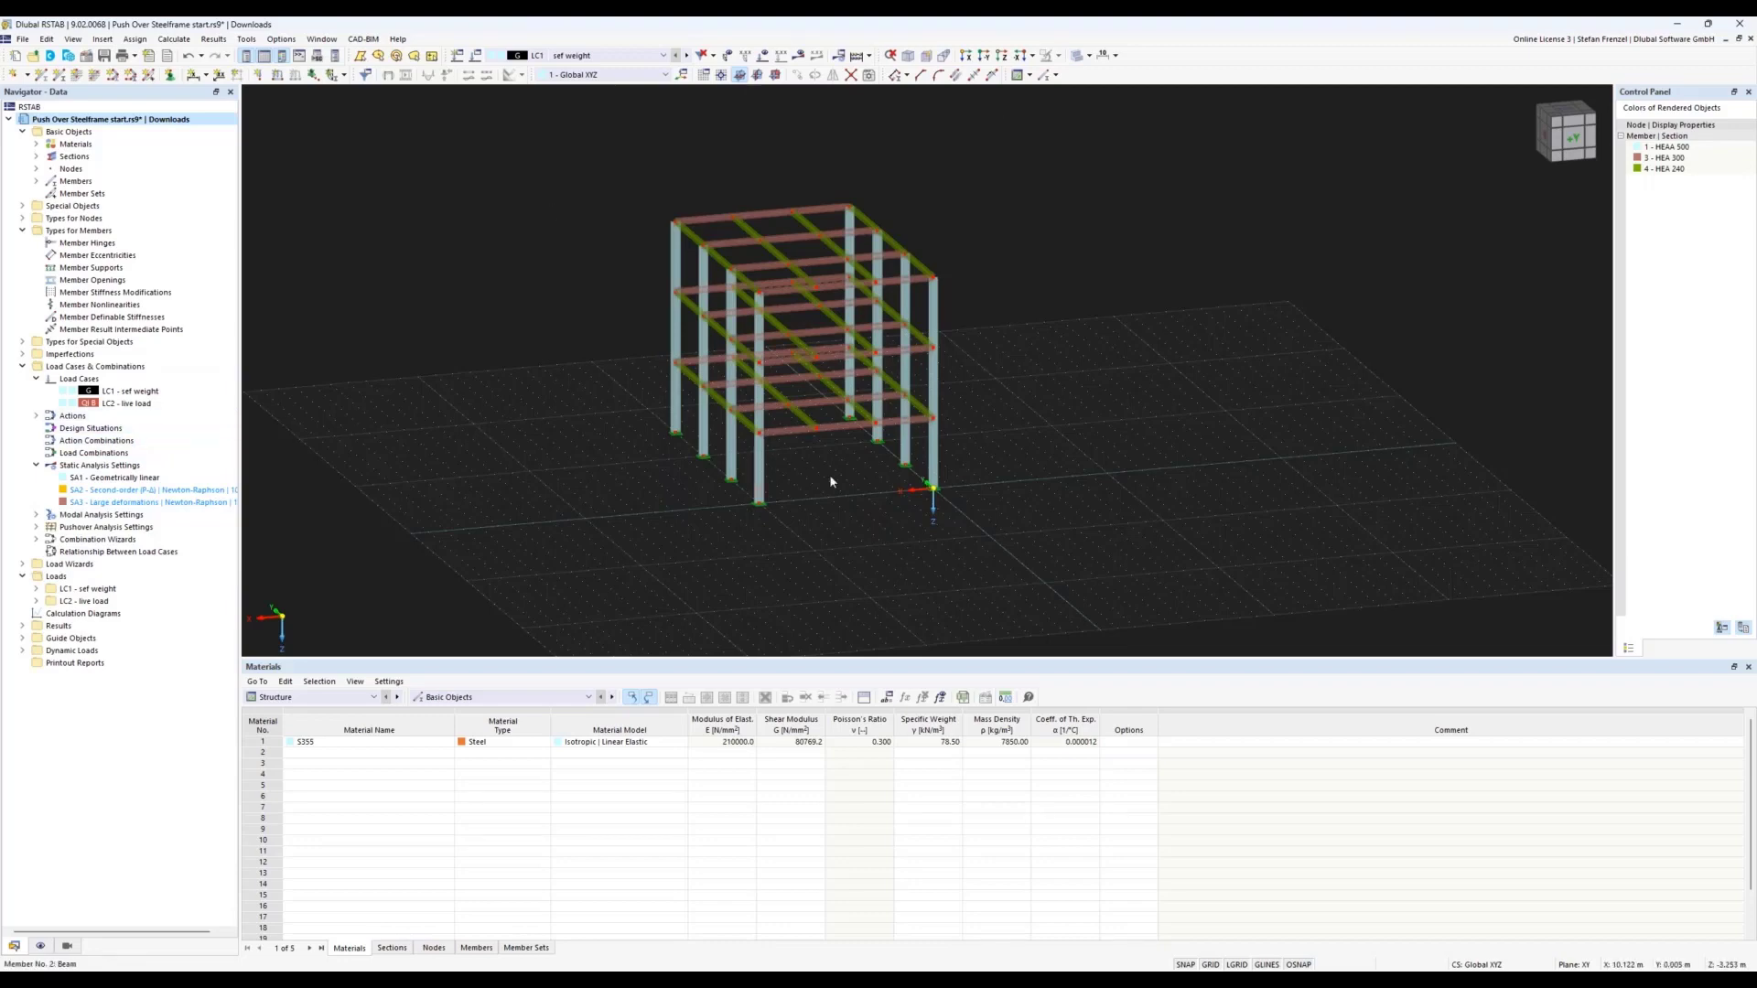
- Create a new member hinge in the local xyz system and clear its rotational releases φy and φz
{"action": "right_click_drag", "start_coordinate": [1006, 467], "coordinate": [998, 450]}
{"action": "left_click", "coordinate": [960, 459]}
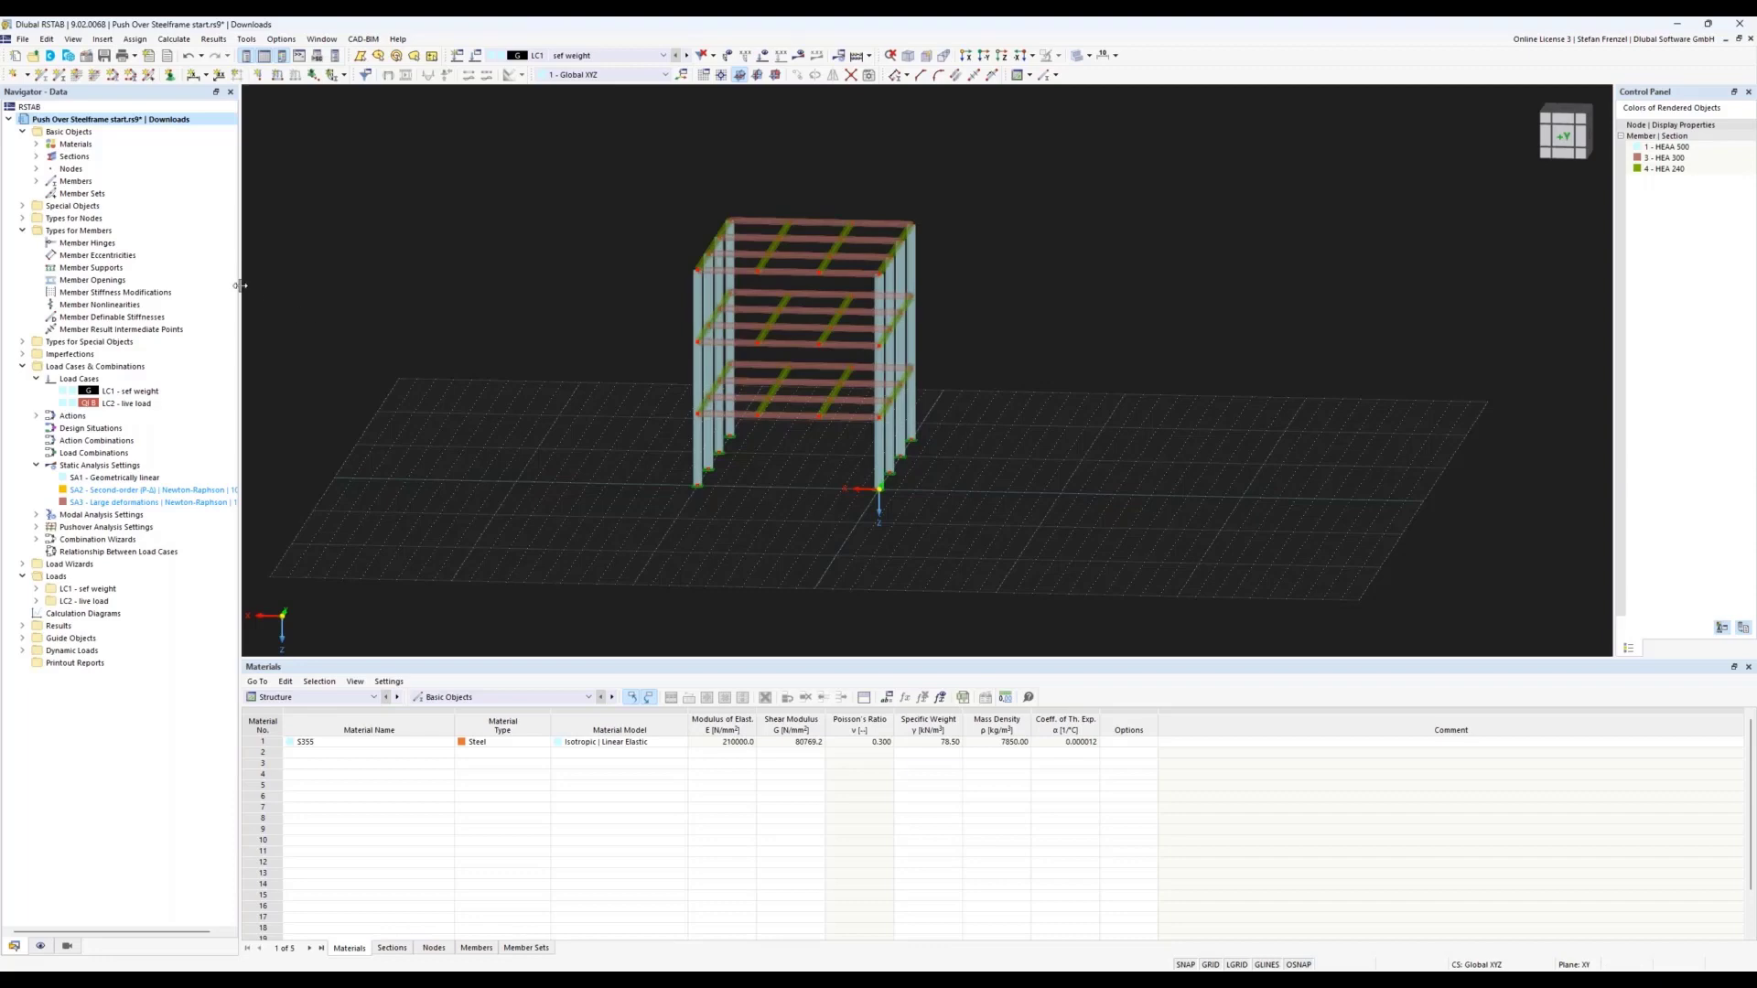
{"action": "right_click", "coordinate": [99, 244]}
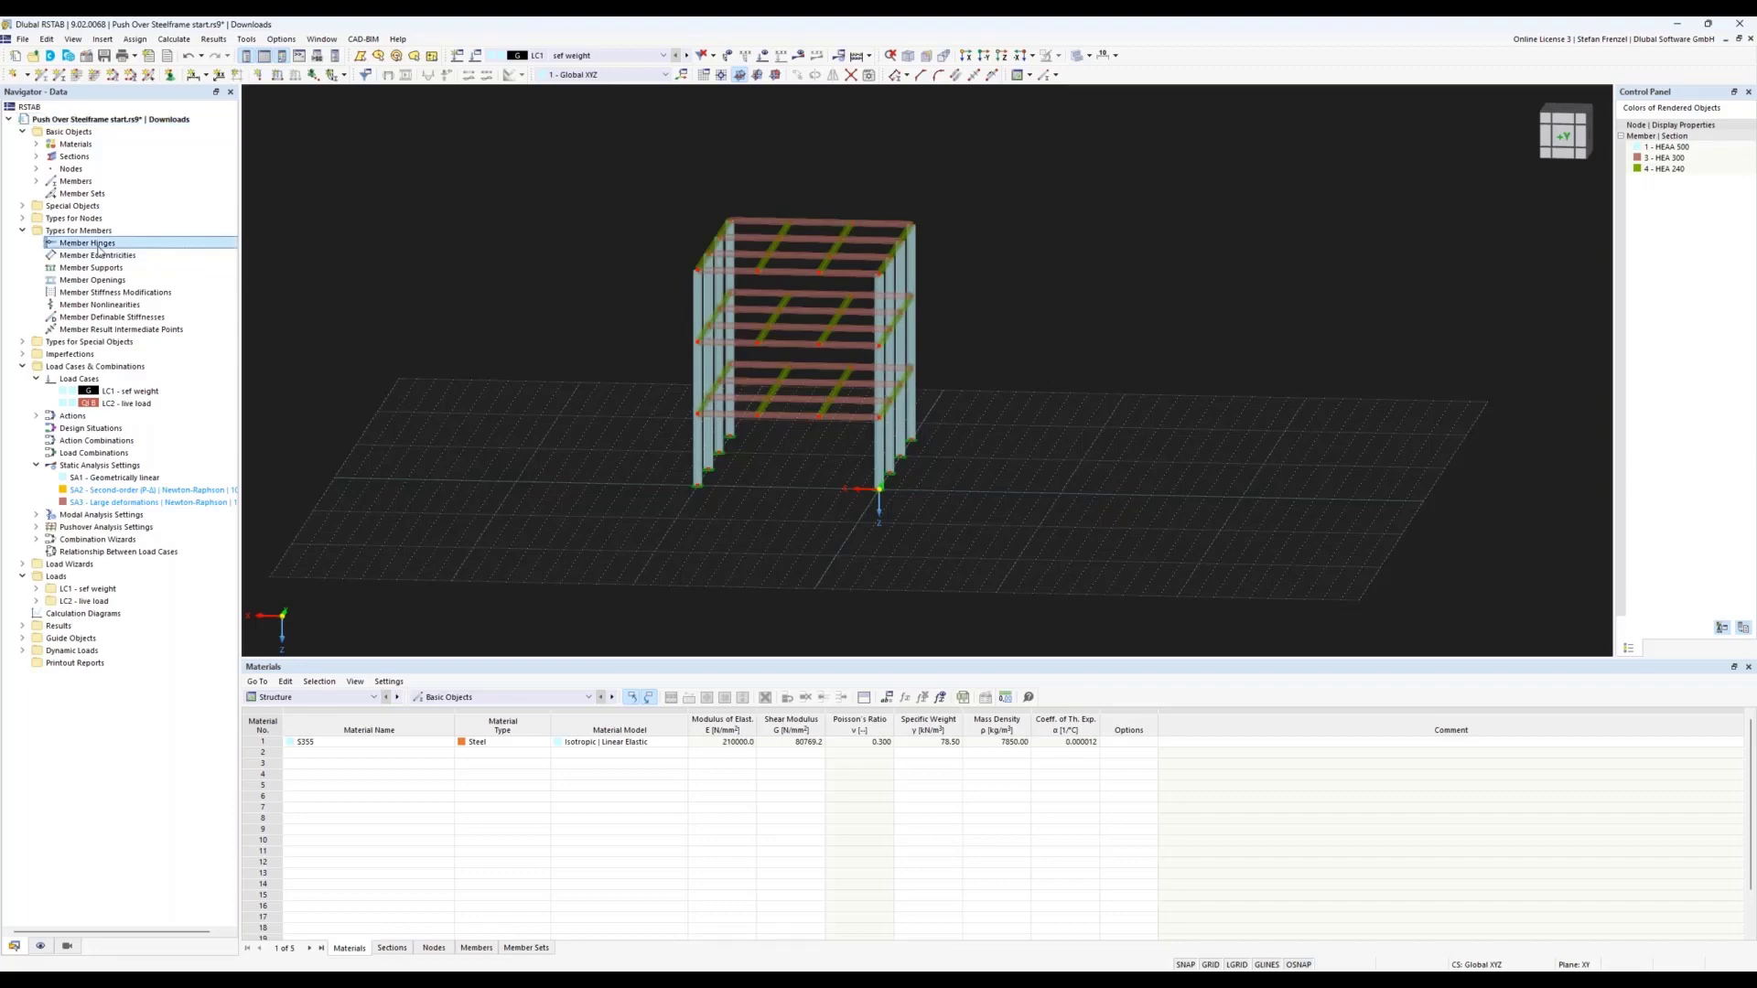
{"action": "left_click", "coordinate": [128, 271]}
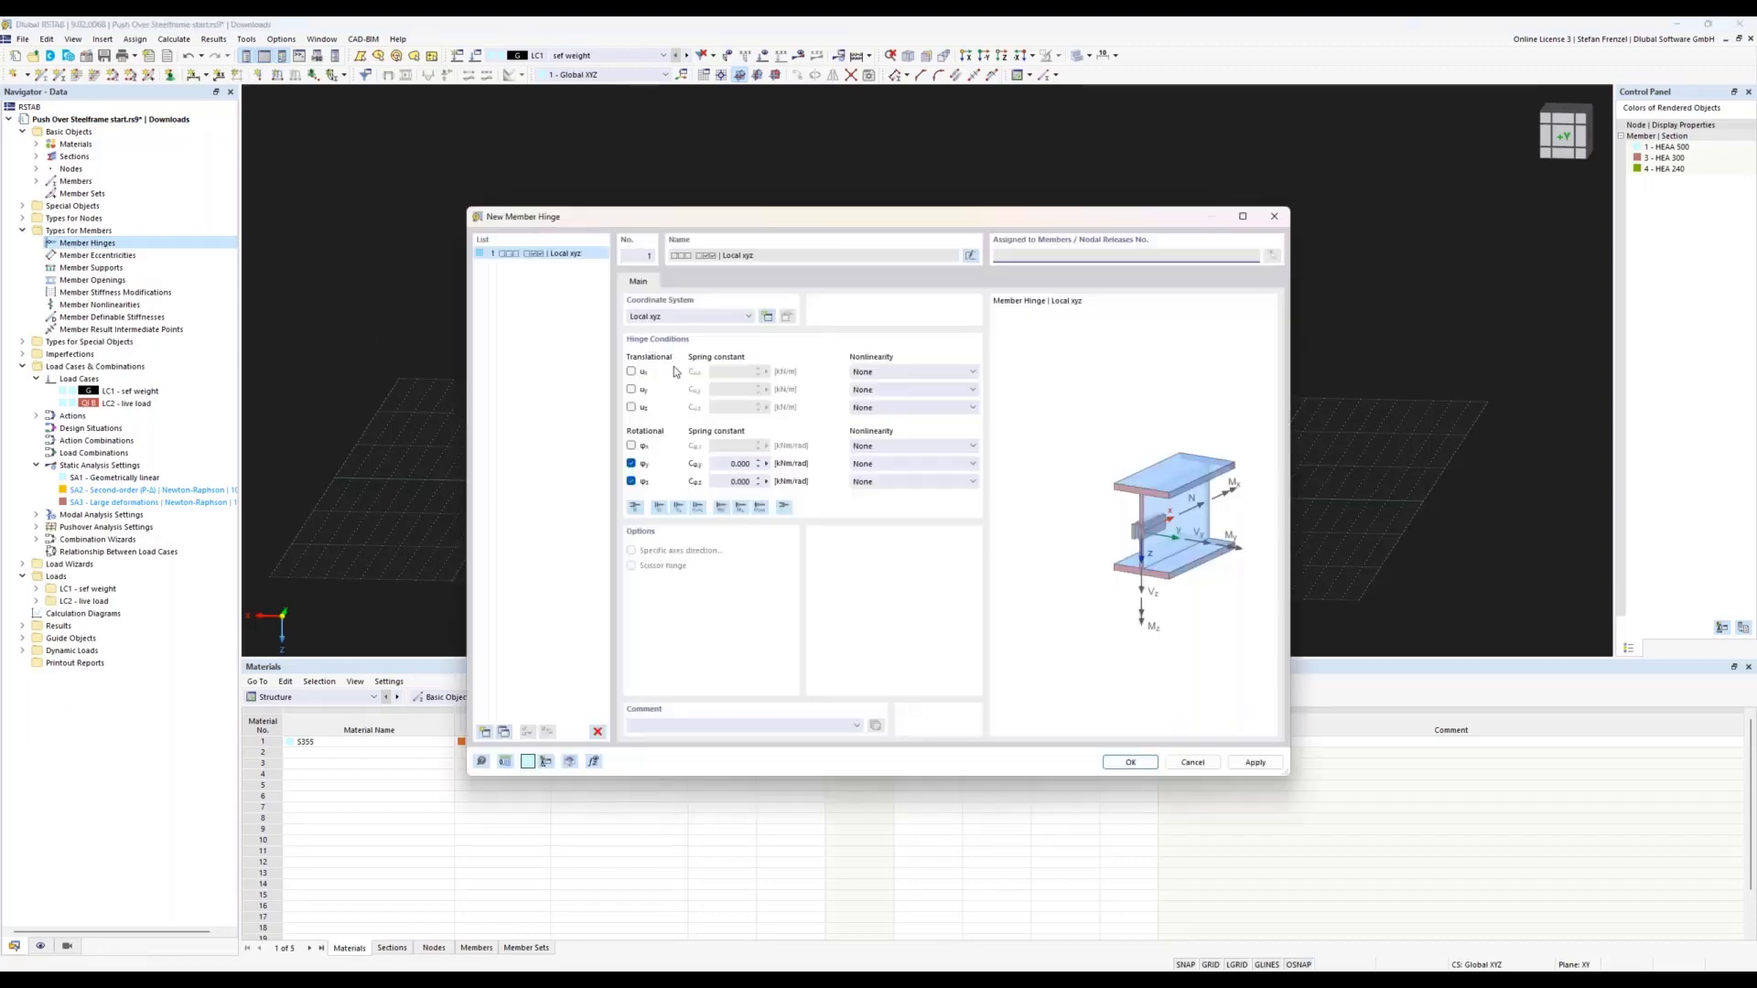
{"action": "left_click", "coordinate": [630, 464]}
{"action": "left_click", "coordinate": [630, 481]}
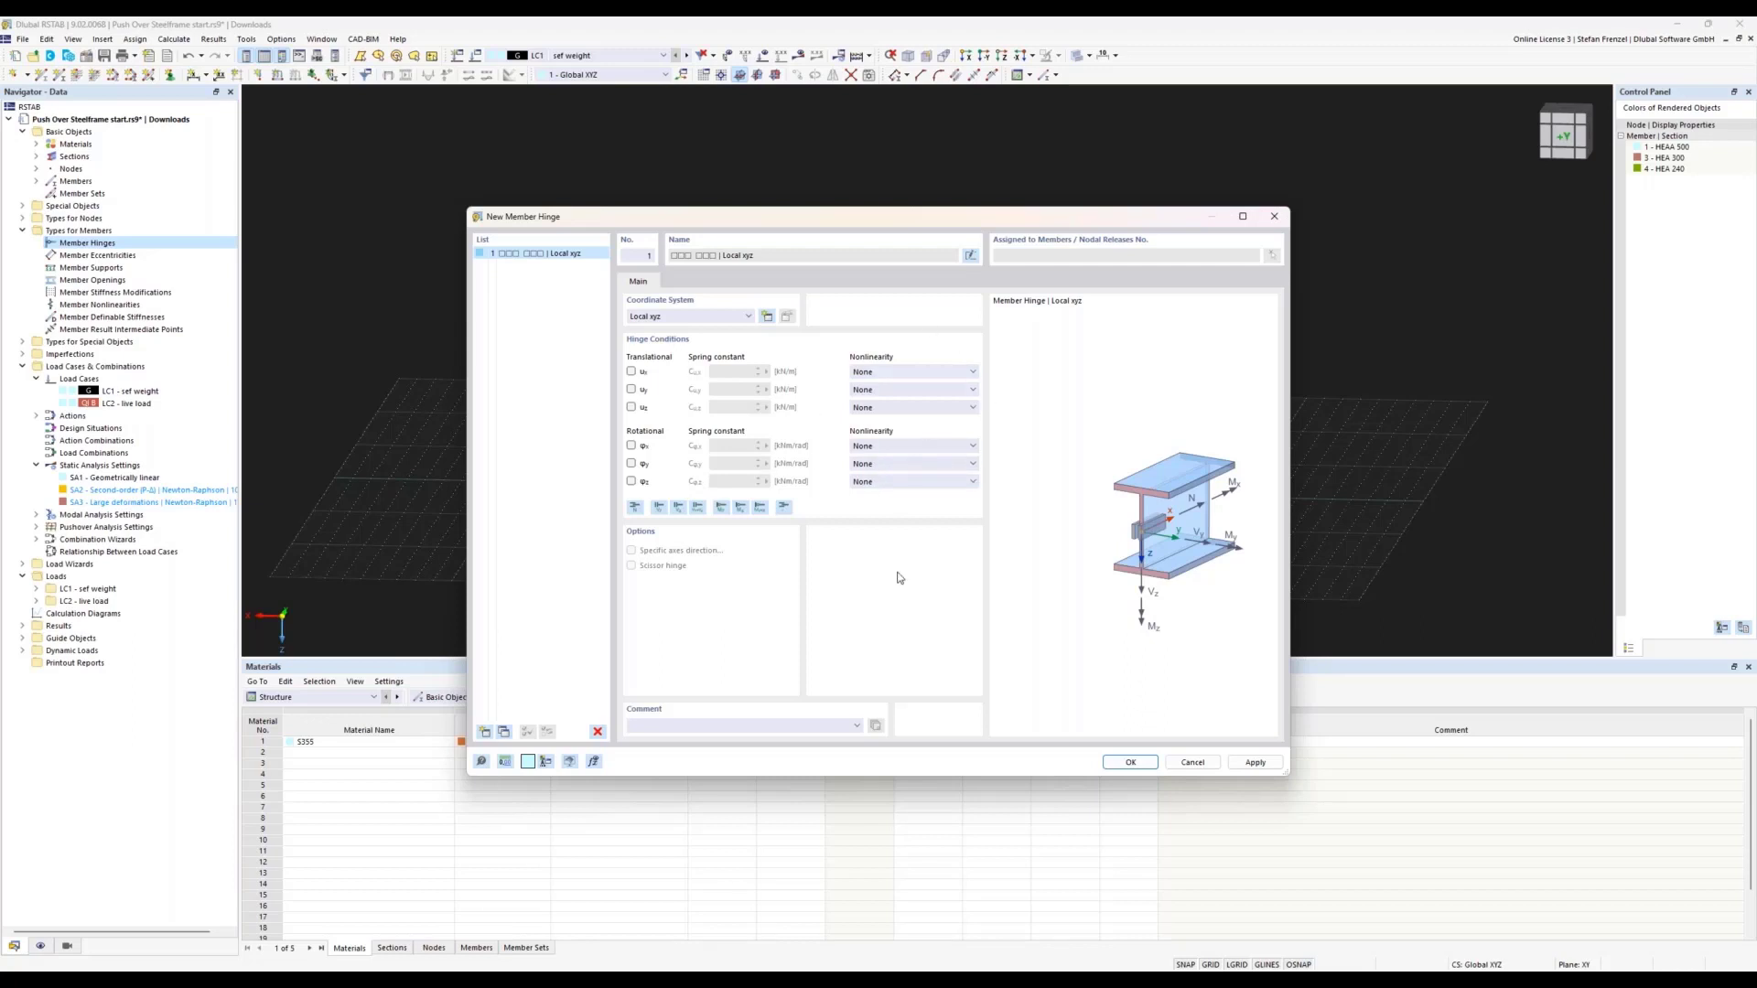
- Set the hinge's φy and φz nonlinearity to Plastic | FEMA 356 | Elastic, check the φy plastic diagram, and save the hinge
{"action": "left_click", "coordinate": [945, 465]}
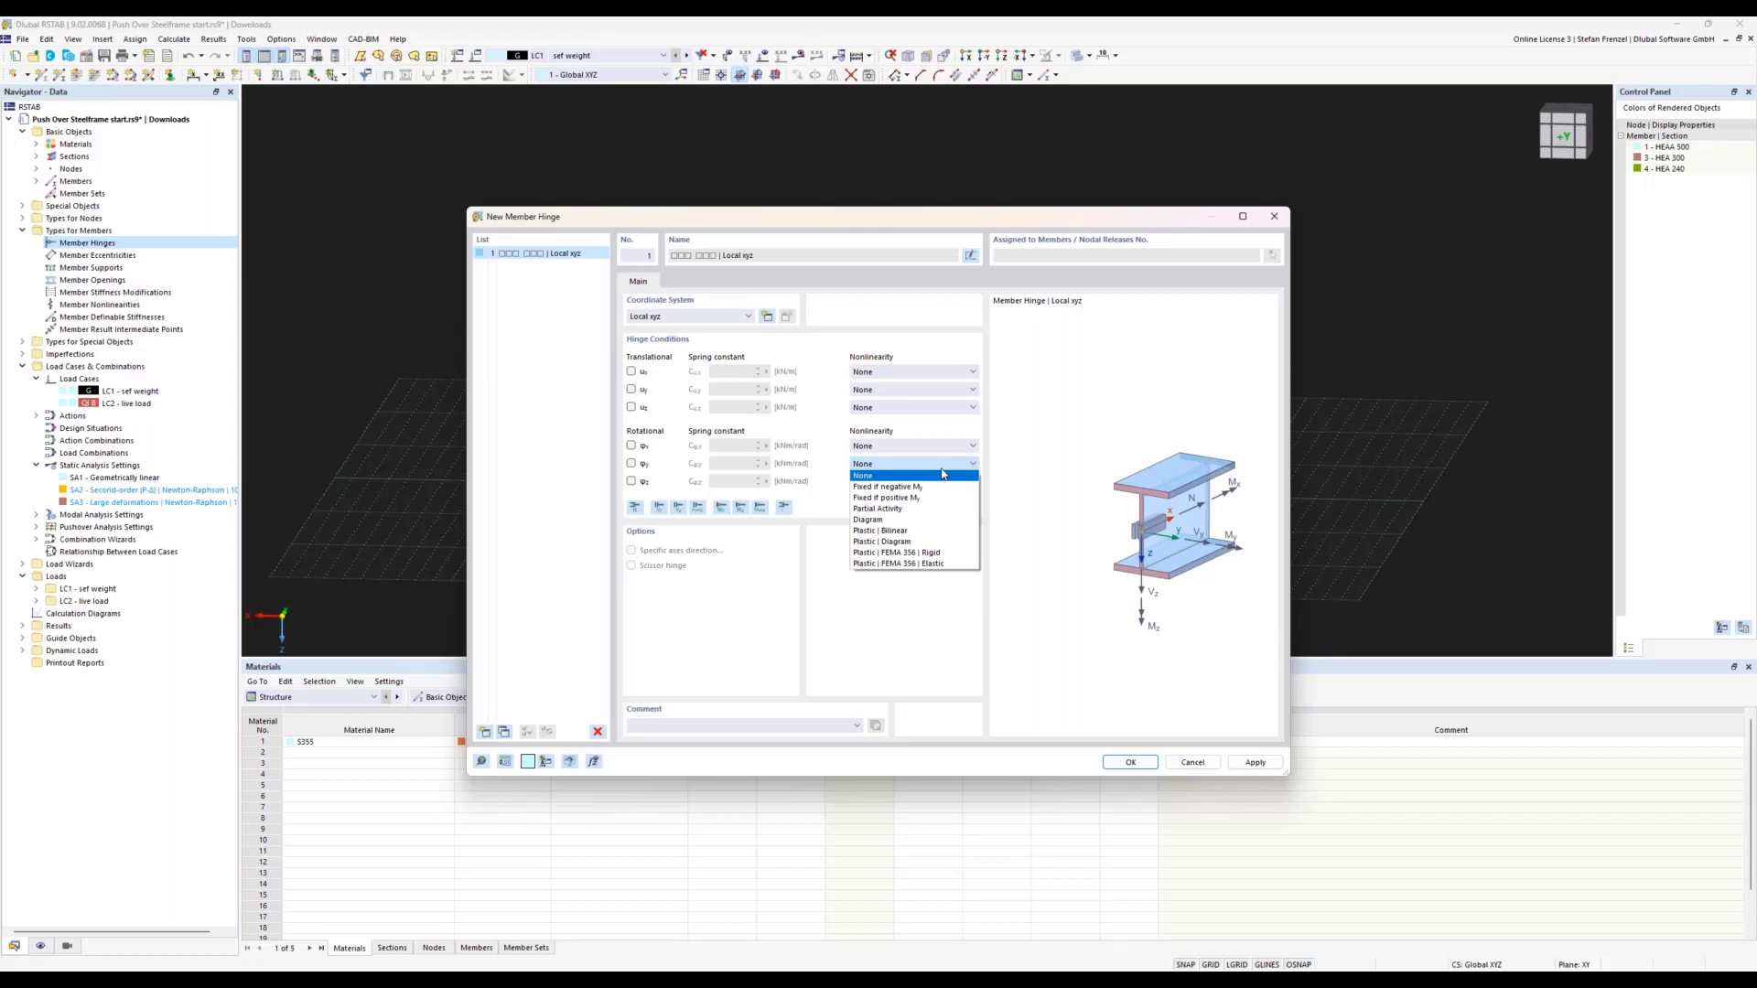
{"action": "left_click", "coordinate": [912, 564]}
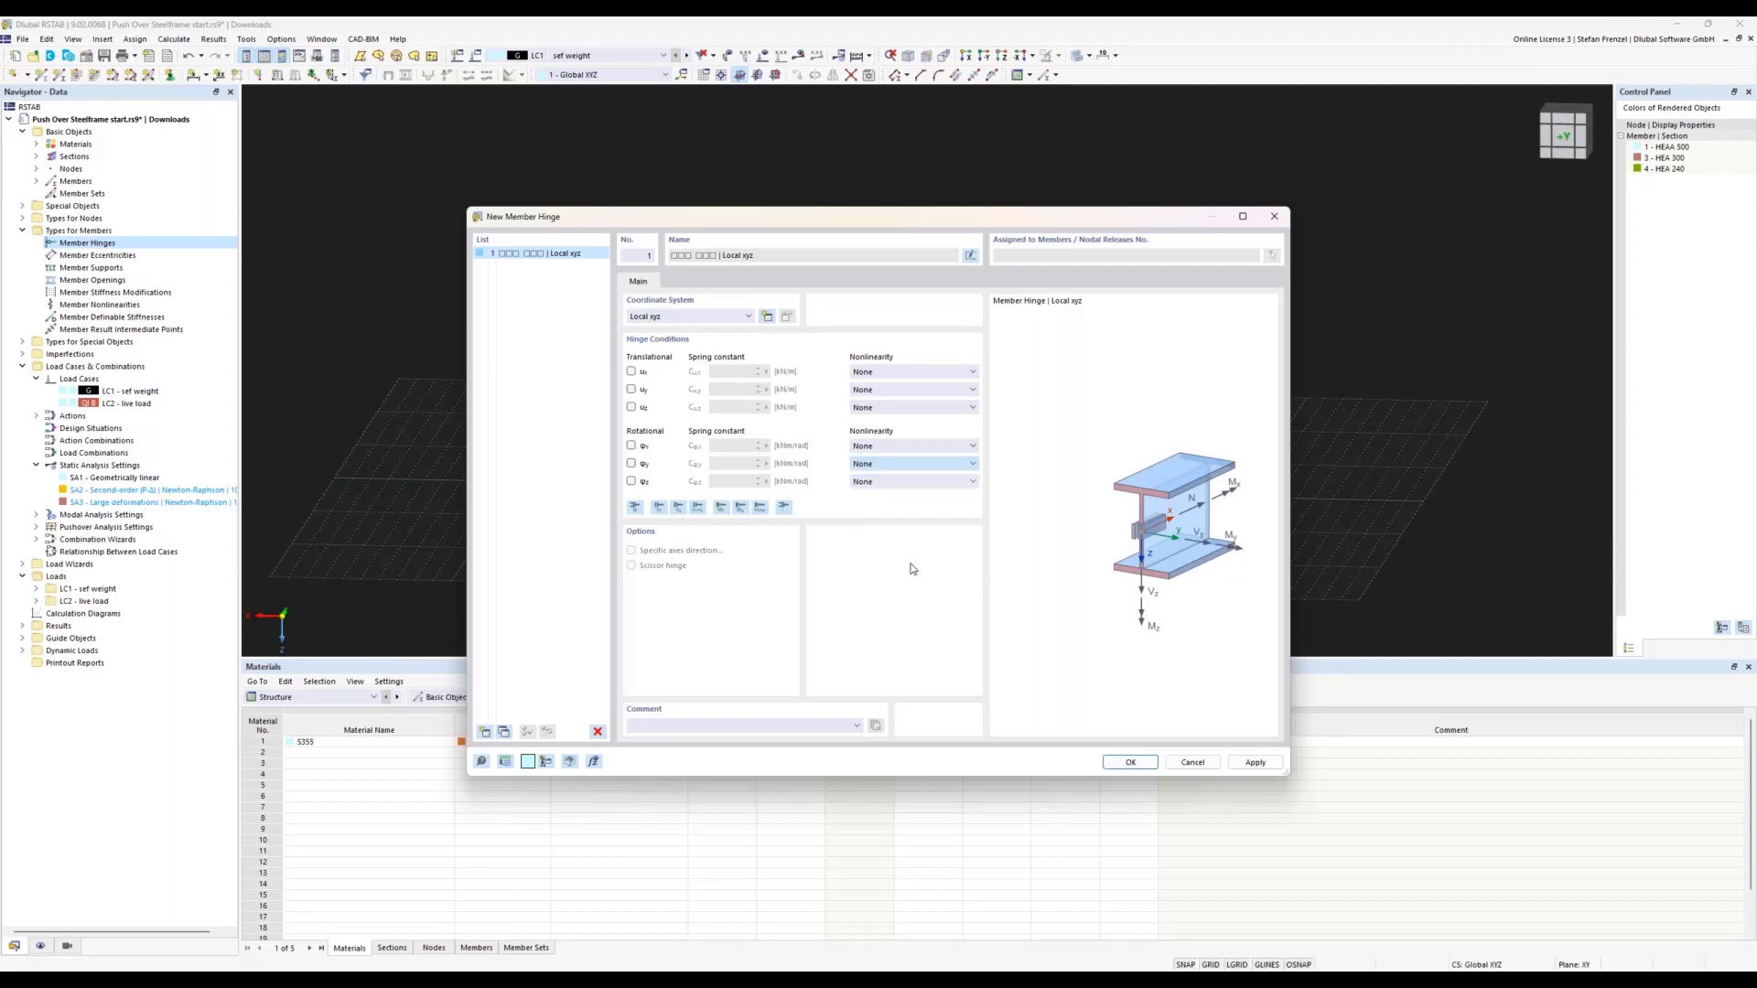
{"action": "left_click", "coordinate": [933, 488]}
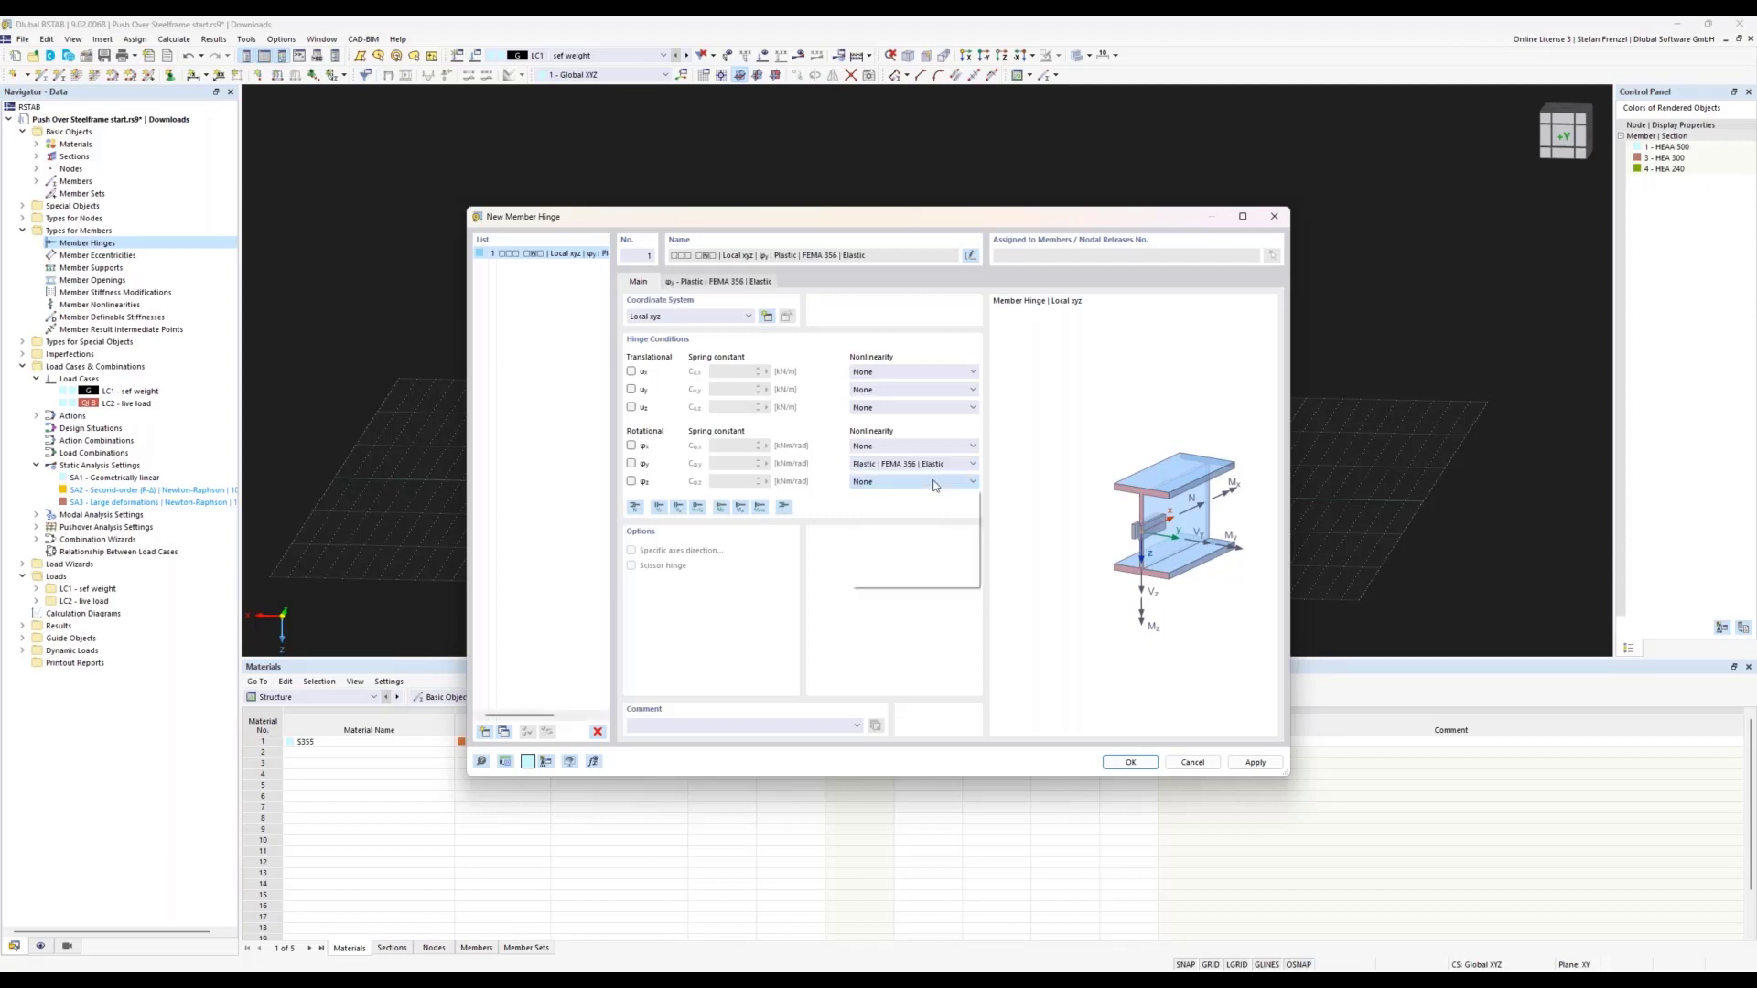
{"action": "left_click", "coordinate": [924, 580]}
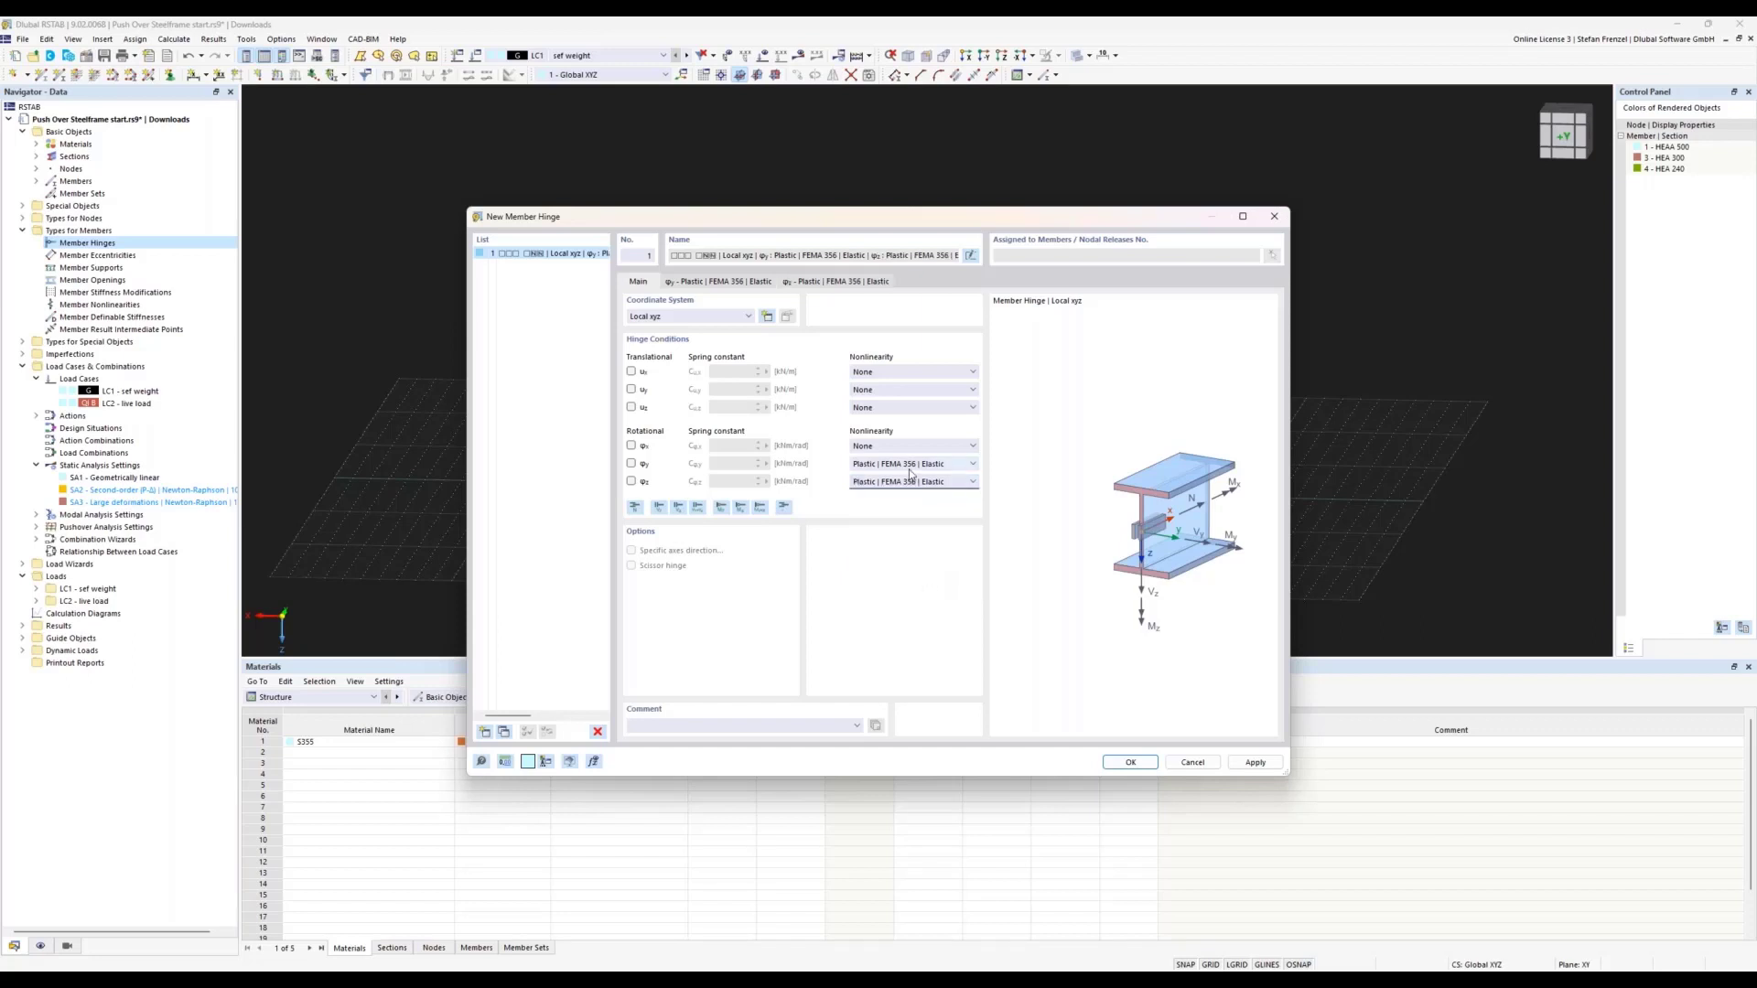
{"action": "left_click", "coordinate": [740, 284]}
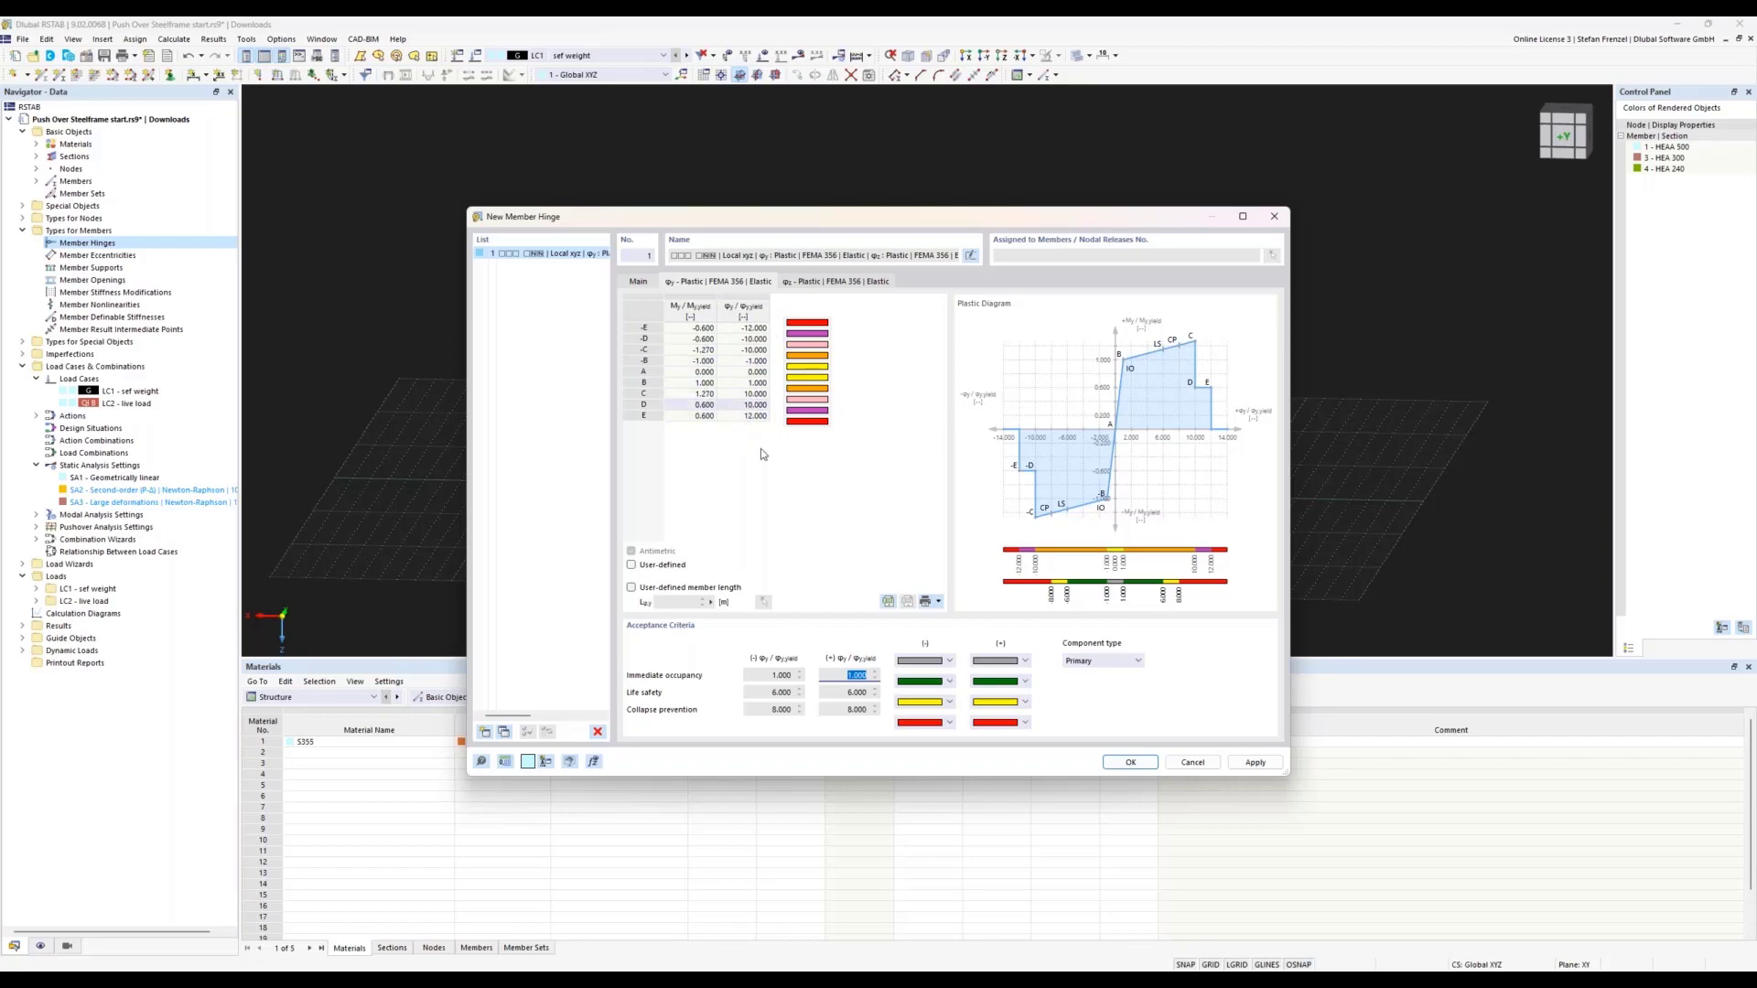
{"action": "left_click", "coordinate": [1132, 765]}
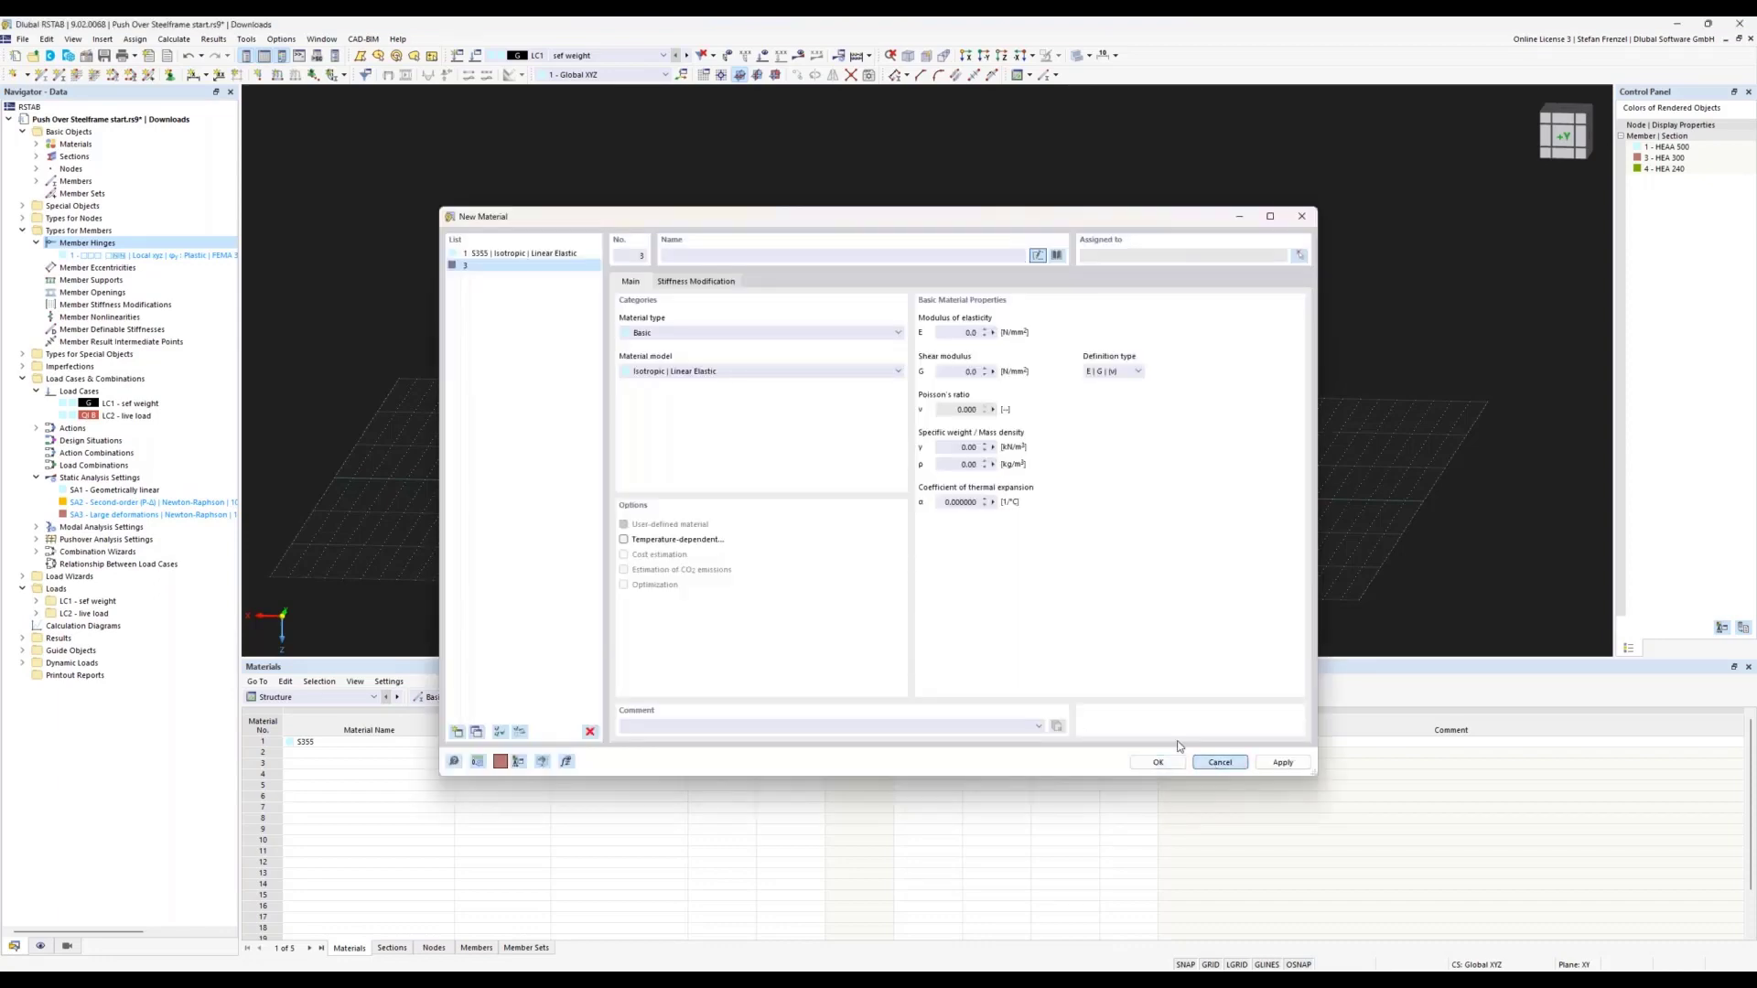
{"action": "left_click", "coordinate": [1218, 763]}
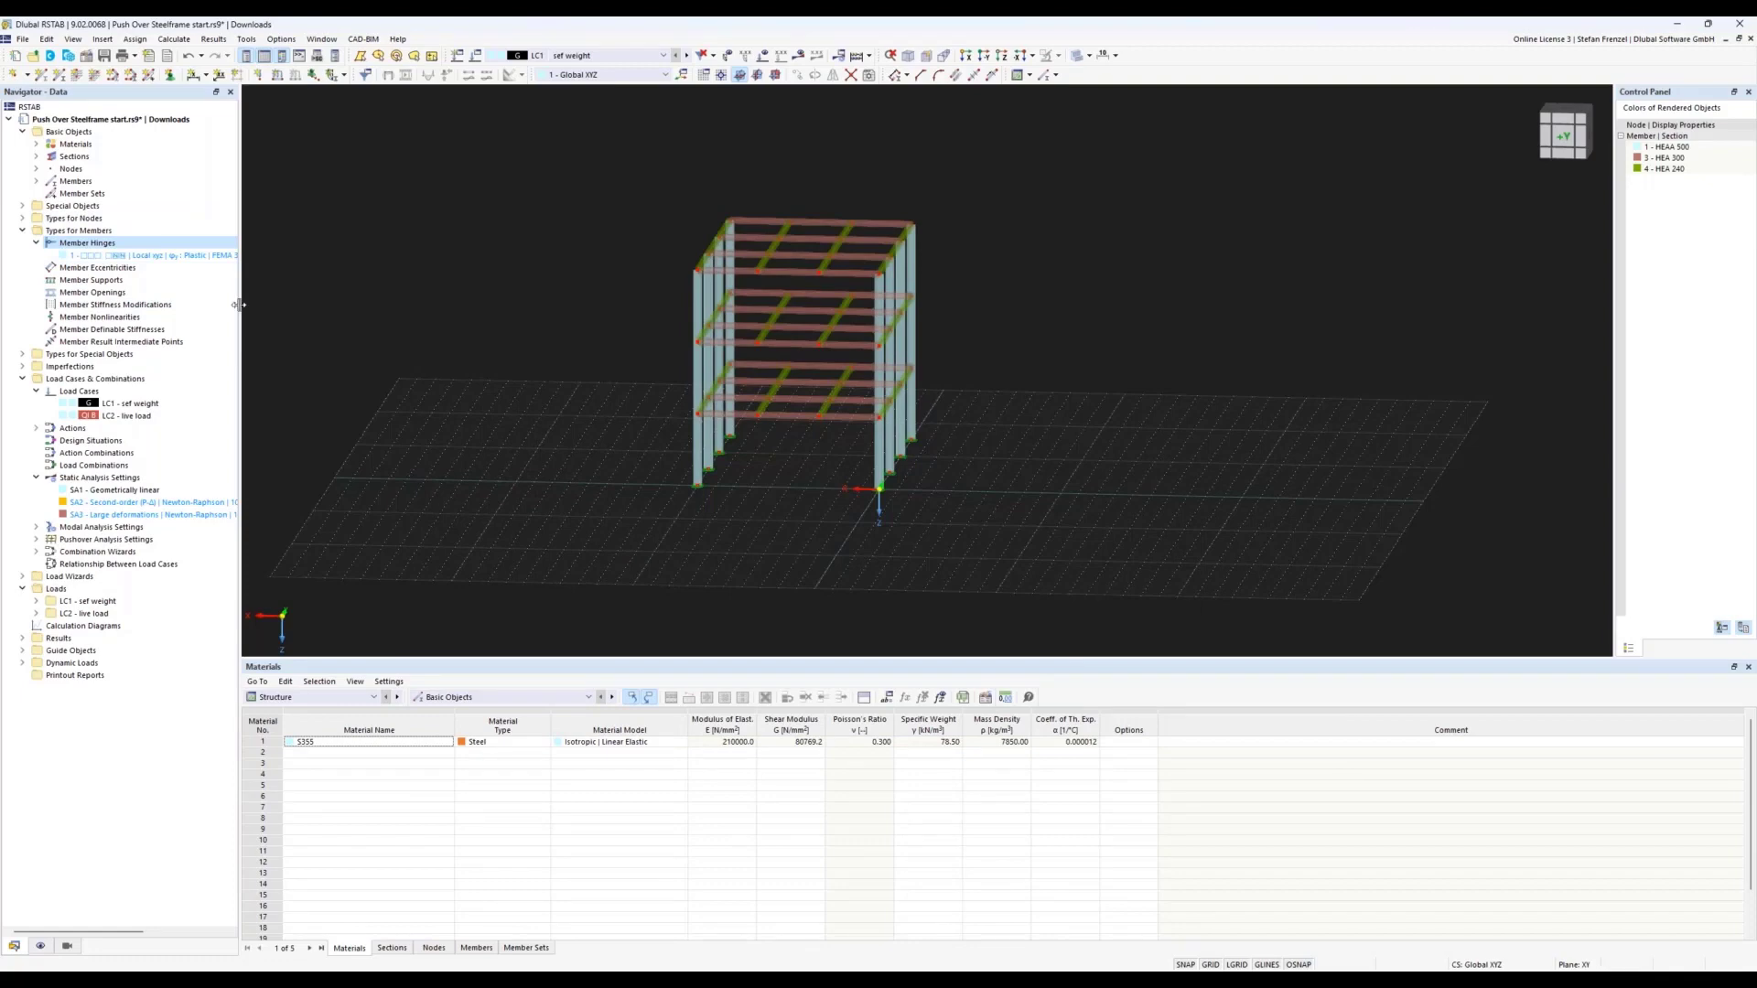
- Widen the navigator, turn the frame to a front view, and switch on the display of member orientations
{"action": "left_click_drag", "start_coordinate": [241, 306], "coordinate": [314, 304]}
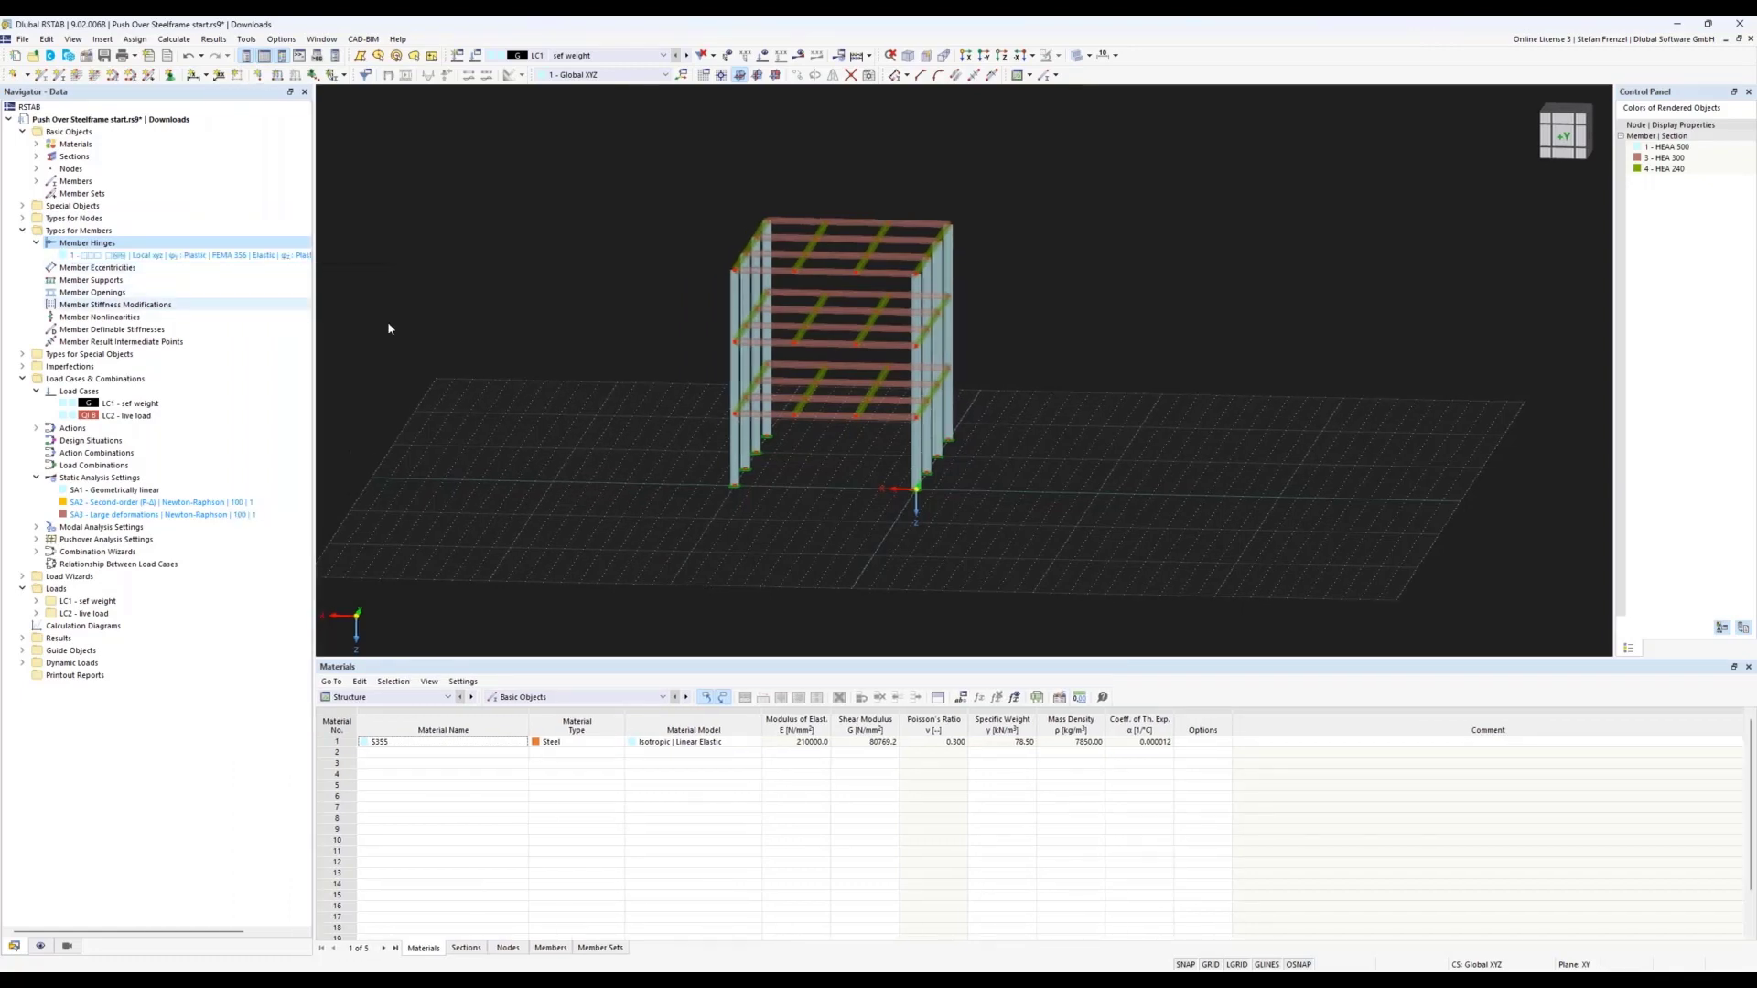
{"action": "middle_click_drag", "start_coordinate": [582, 362], "coordinate": [599, 343], "text": "ctrl"}
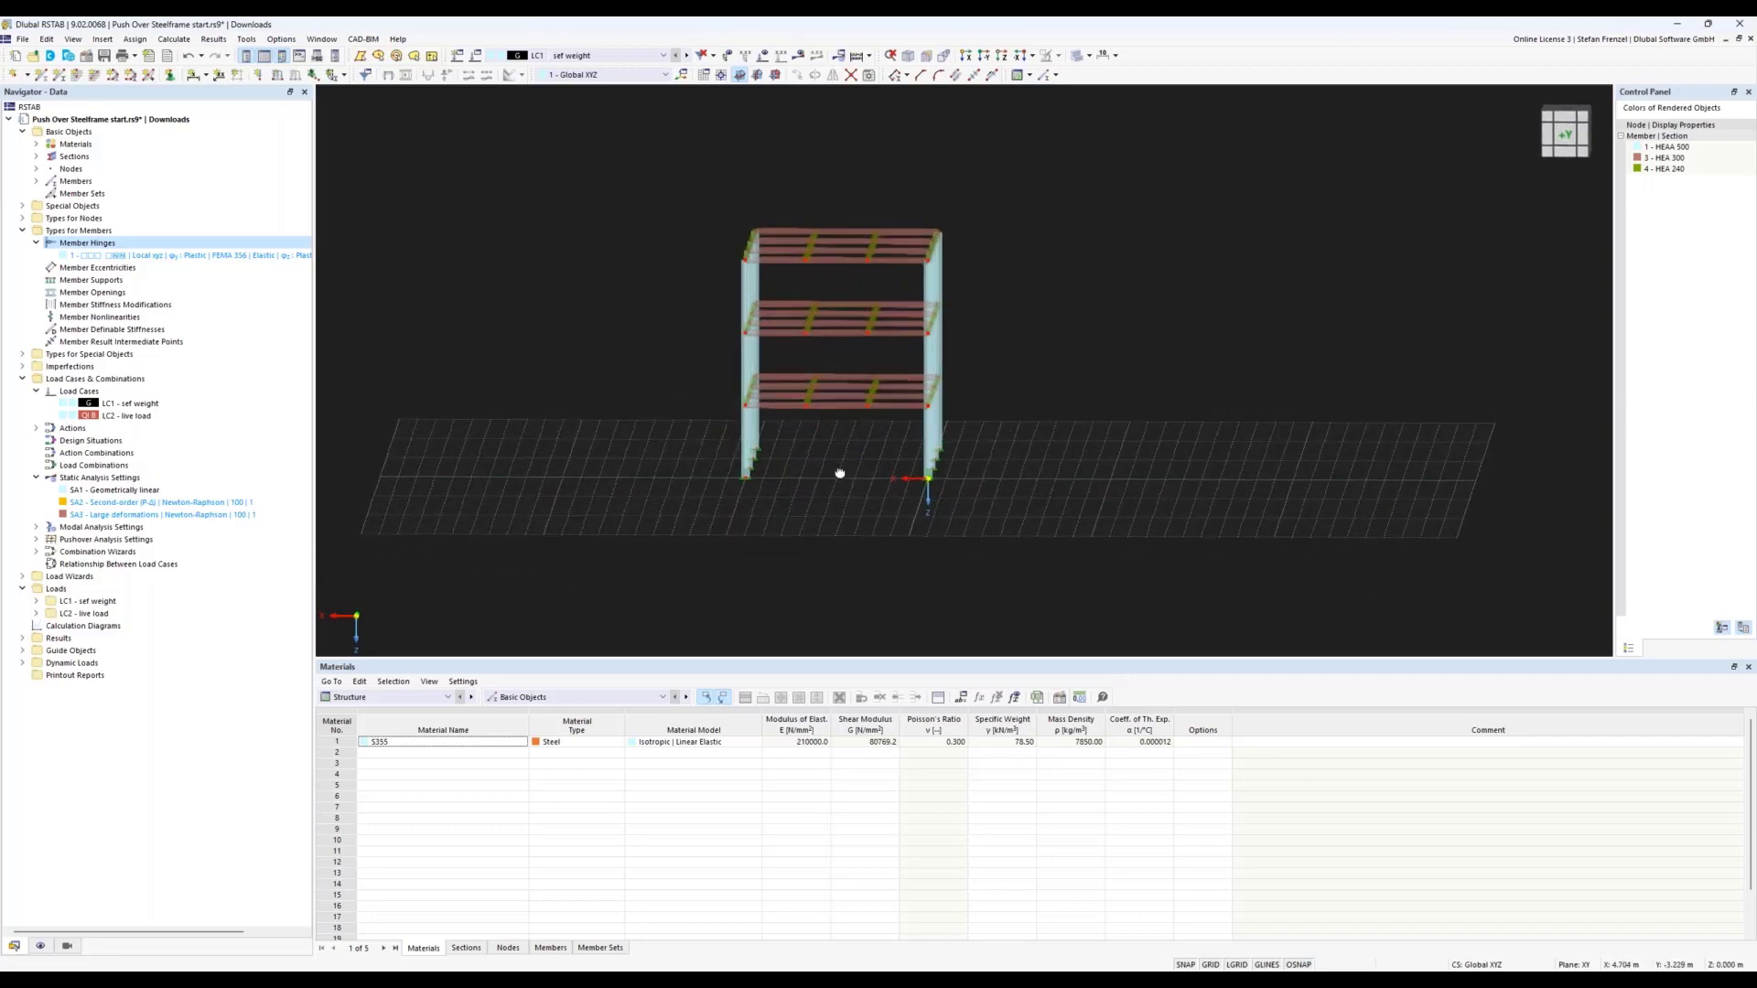
{"action": "middle_click_drag", "start_coordinate": [838, 474], "coordinate": [843, 470], "text": "ctrl"}
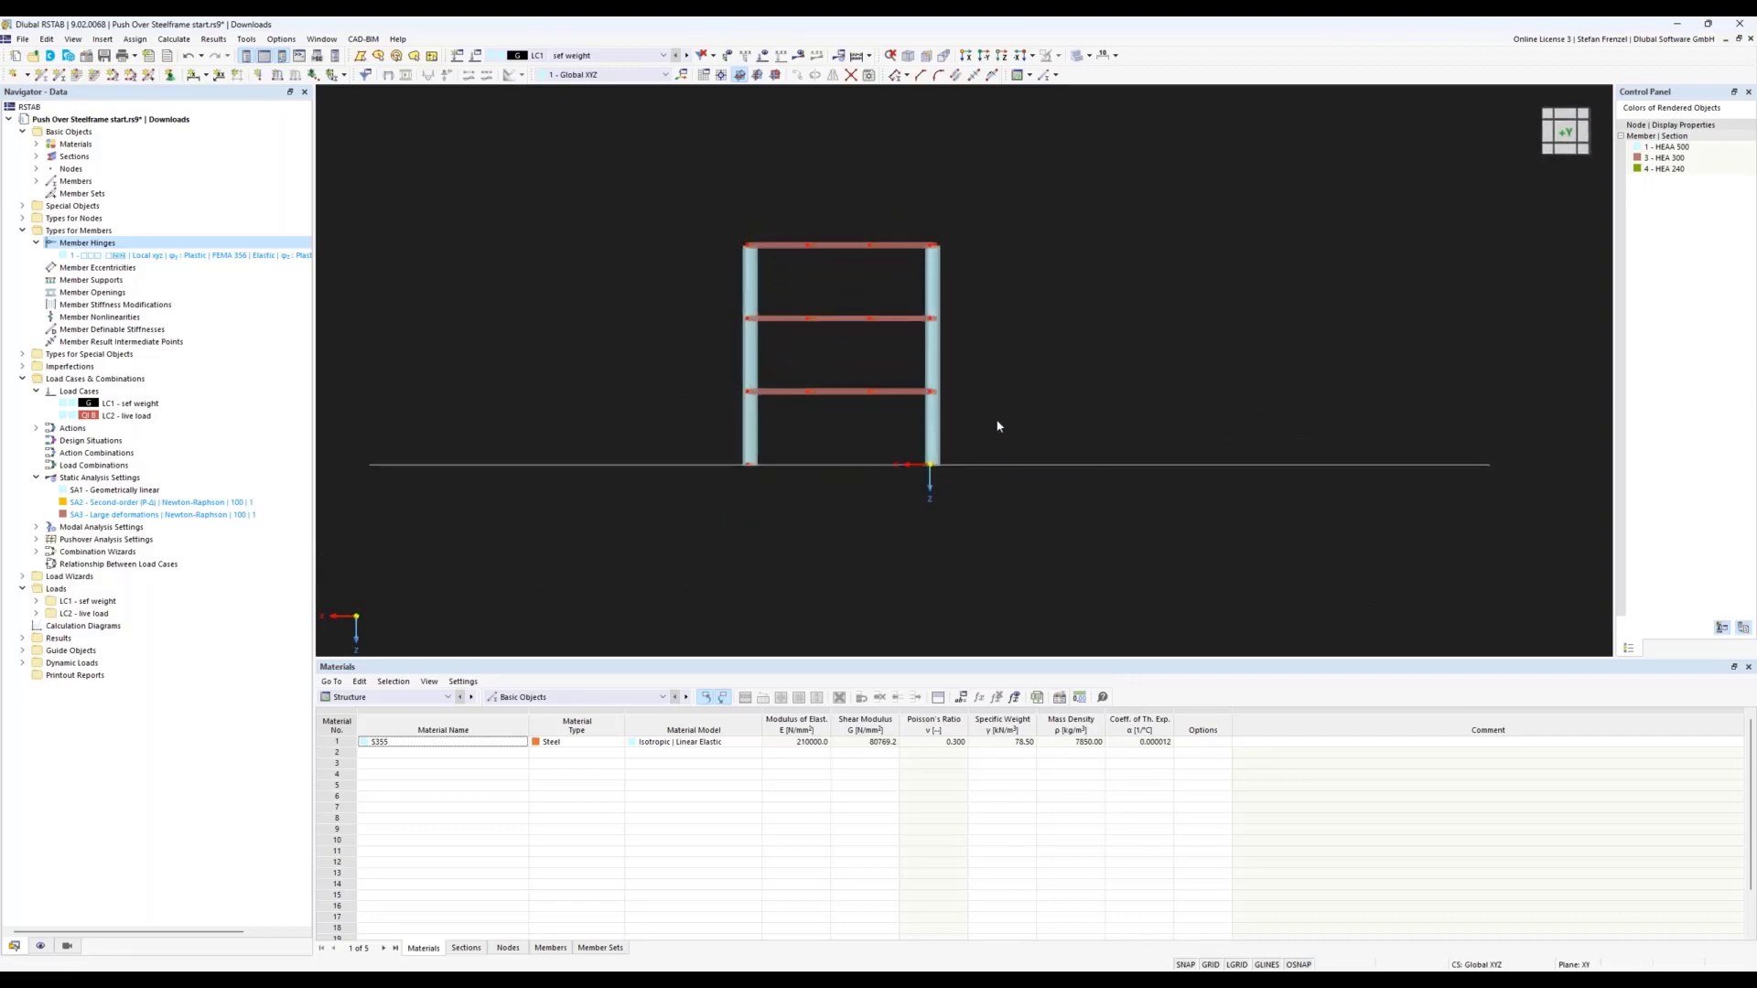
{"action": "left_click", "coordinate": [40, 945]}
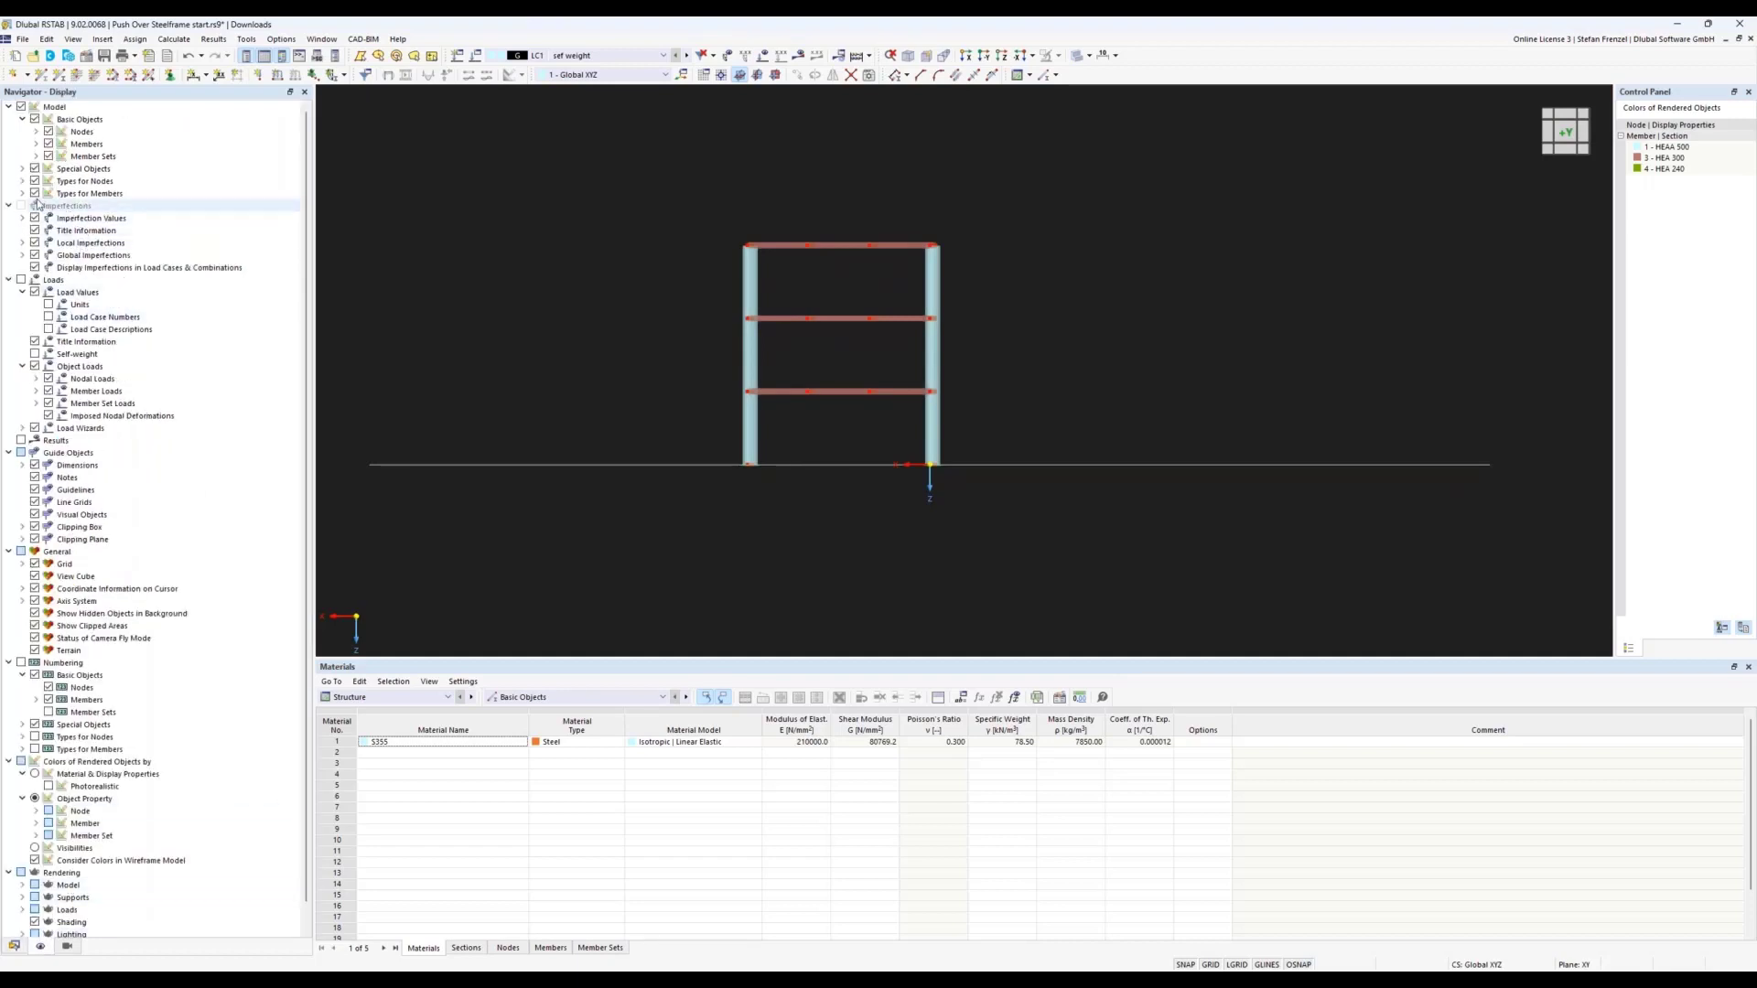
{"action": "left_click", "coordinate": [36, 145]}
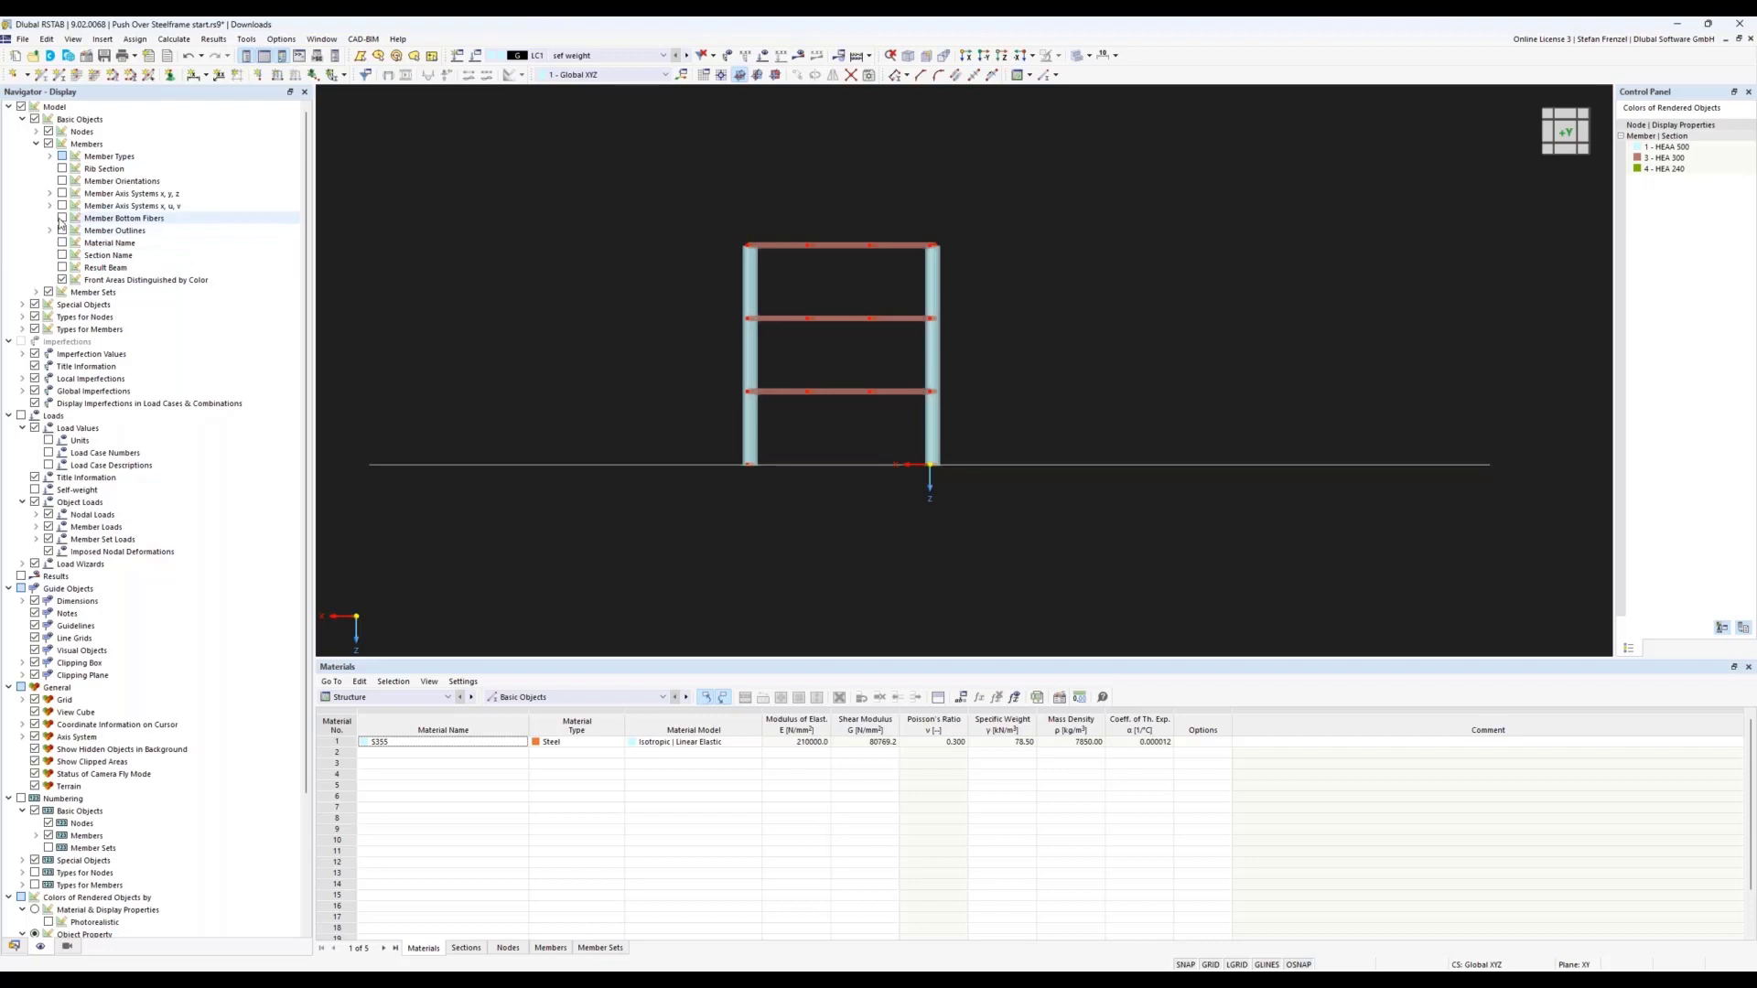
{"action": "left_click", "coordinate": [62, 181]}
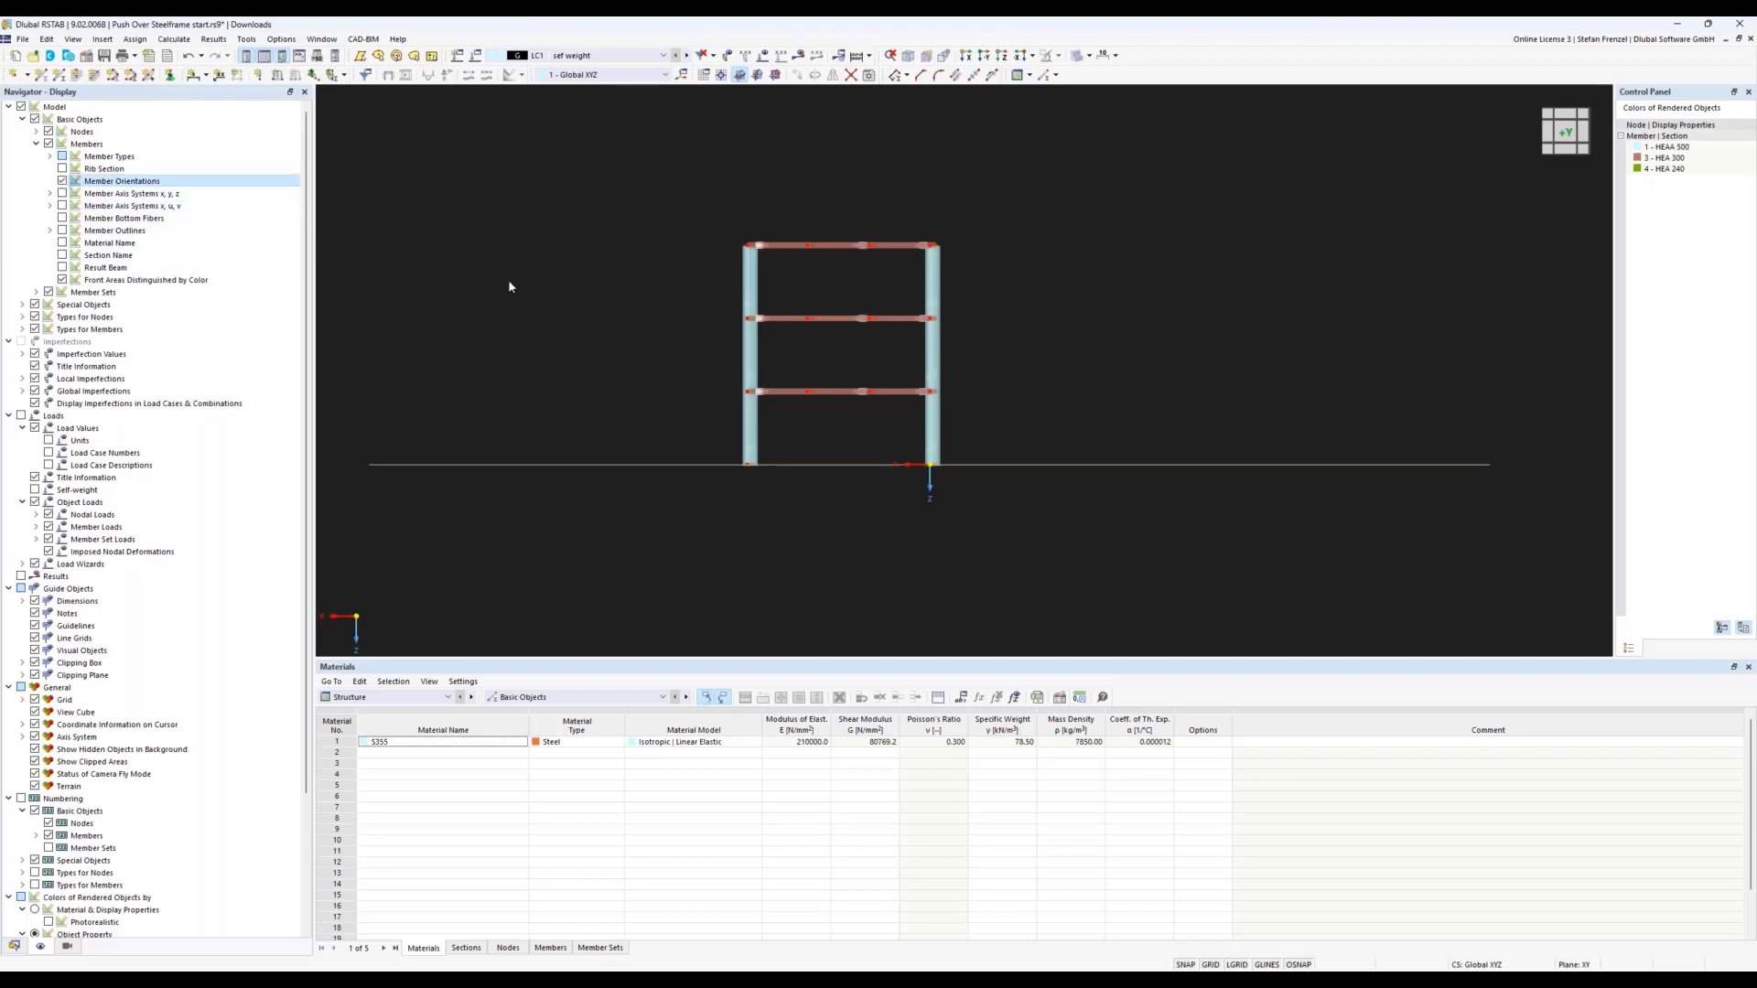
- Assign the FEMA 356 plastic hinge at the member start of the outer HEA 300 beam segments on all floors and the lowest-storey columns
{"action": "right_click_drag", "start_coordinate": [1083, 339], "coordinate": [1080, 362]}
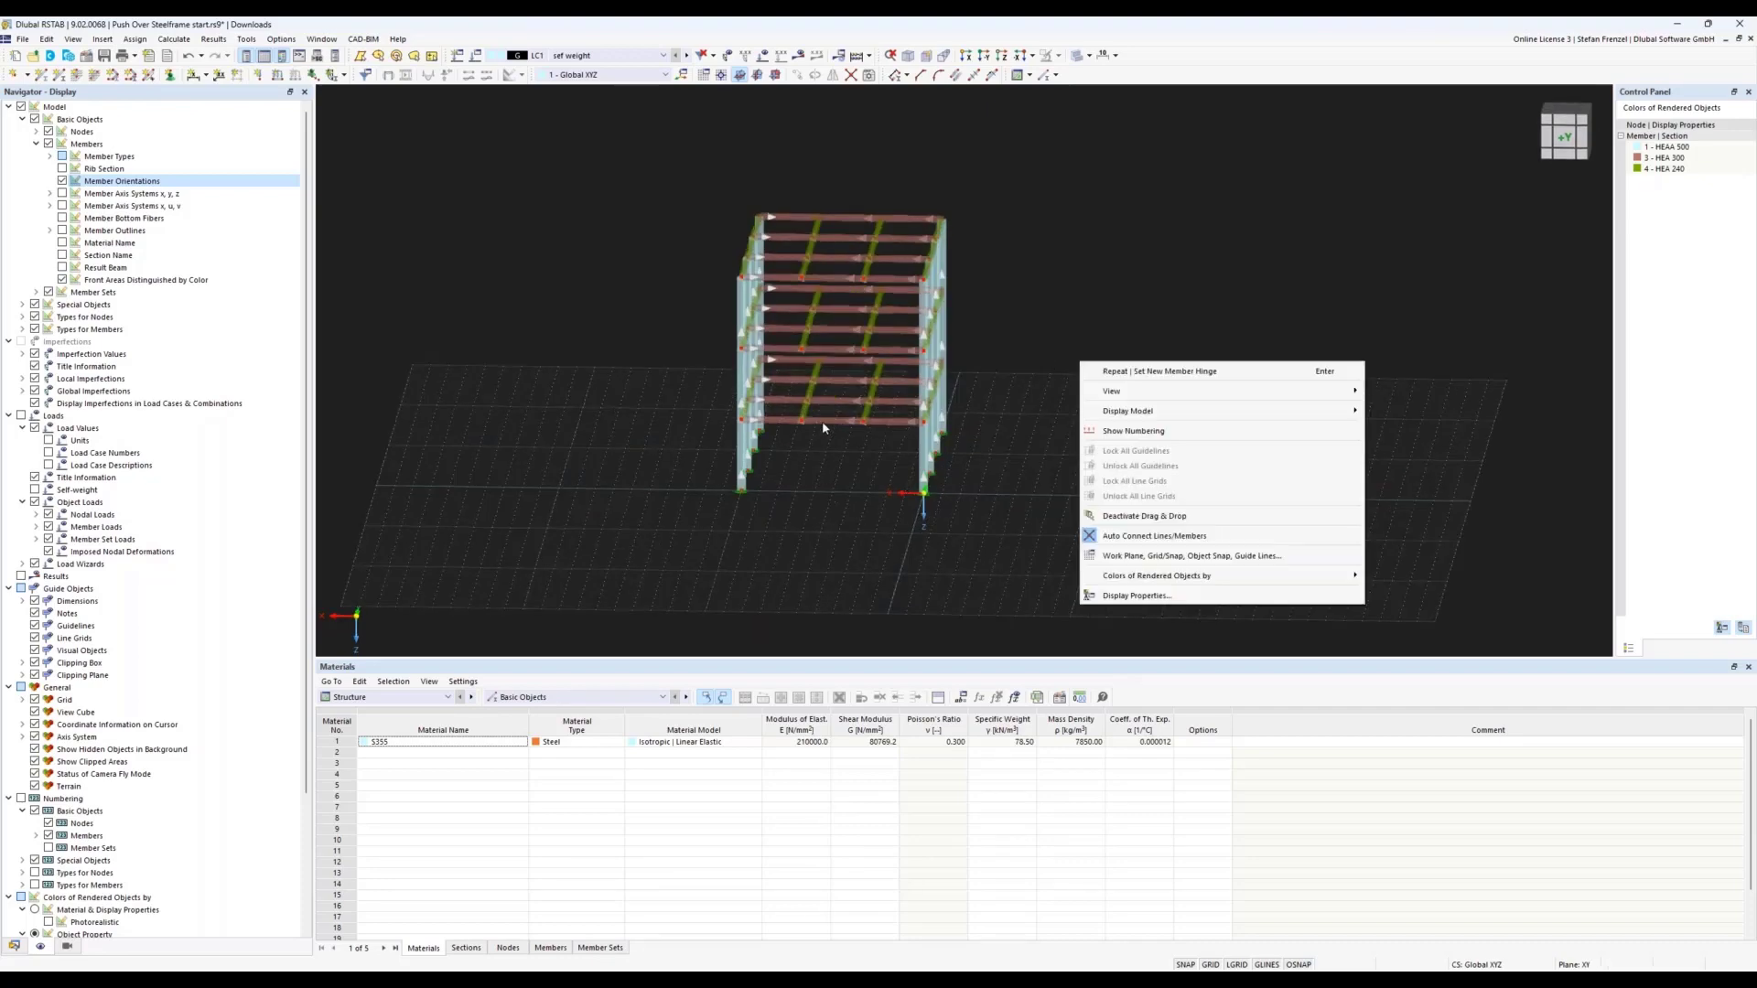
{"action": "left_click", "coordinate": [834, 498]}
{"action": "scroll", "coordinate": [823, 432], "scroll_direction": "up", "scroll_amount": 3}
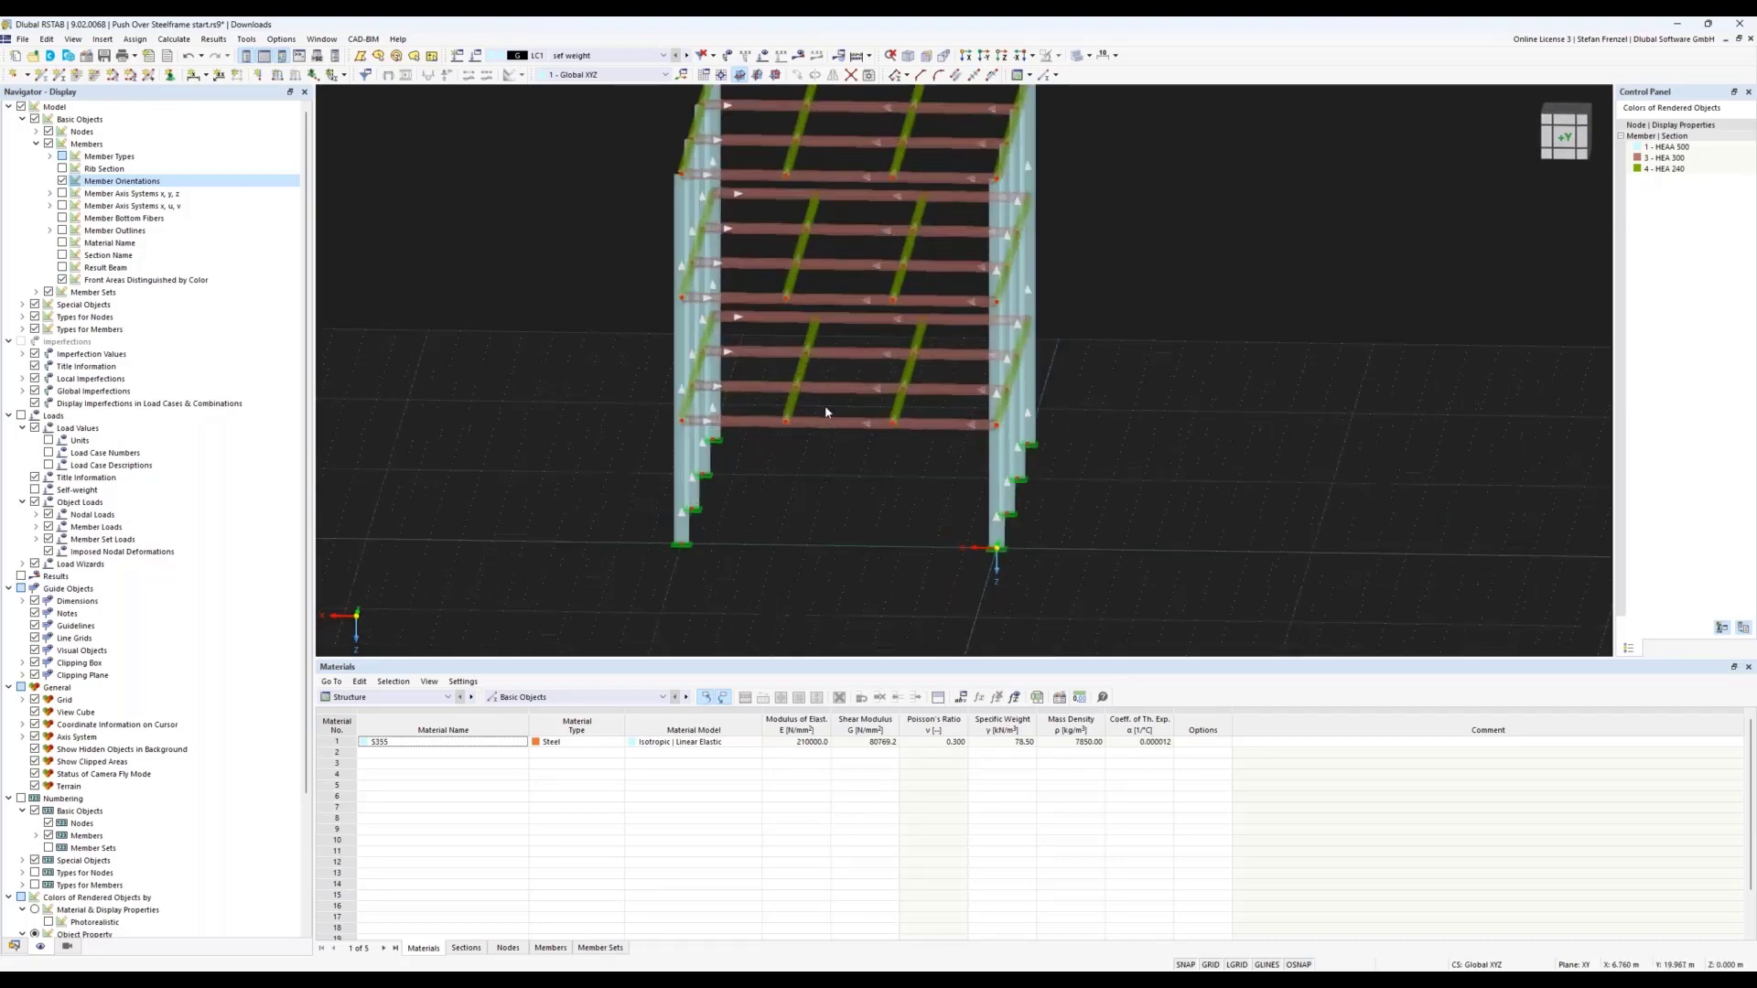
{"action": "scroll", "coordinate": [826, 413], "scroll_direction": "down", "scroll_amount": 2}
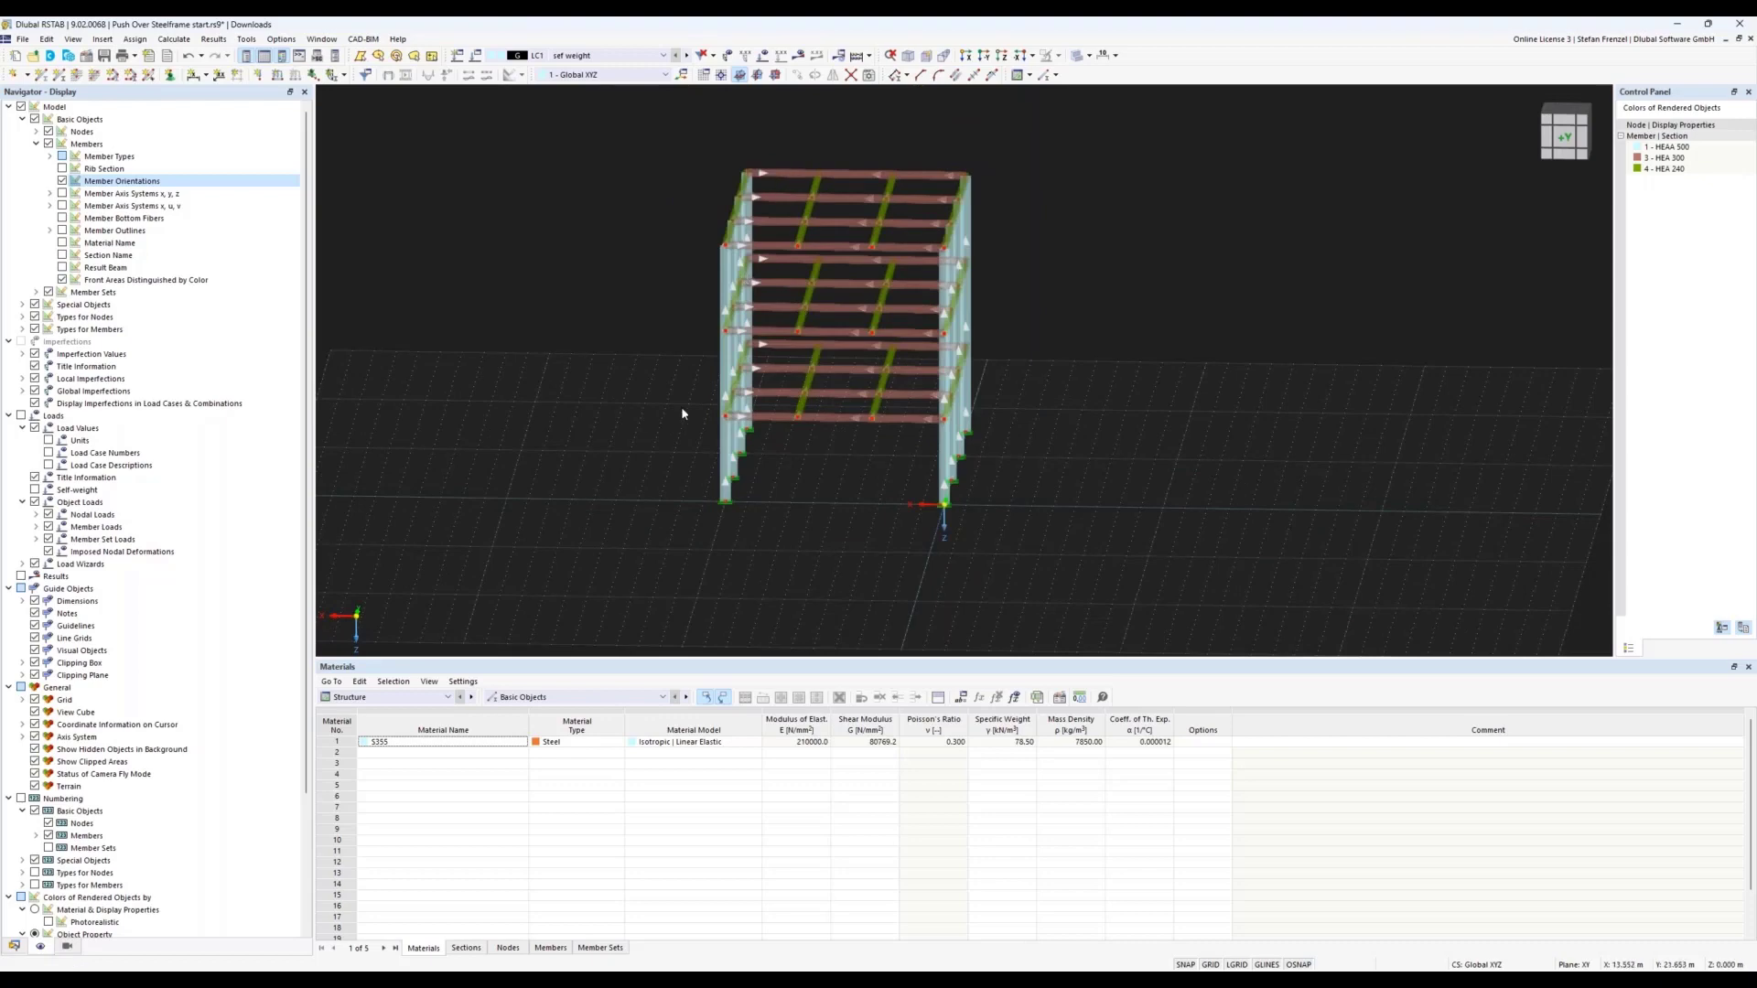
{"action": "right_click_drag", "start_coordinate": [811, 507], "coordinate": [822, 498]}
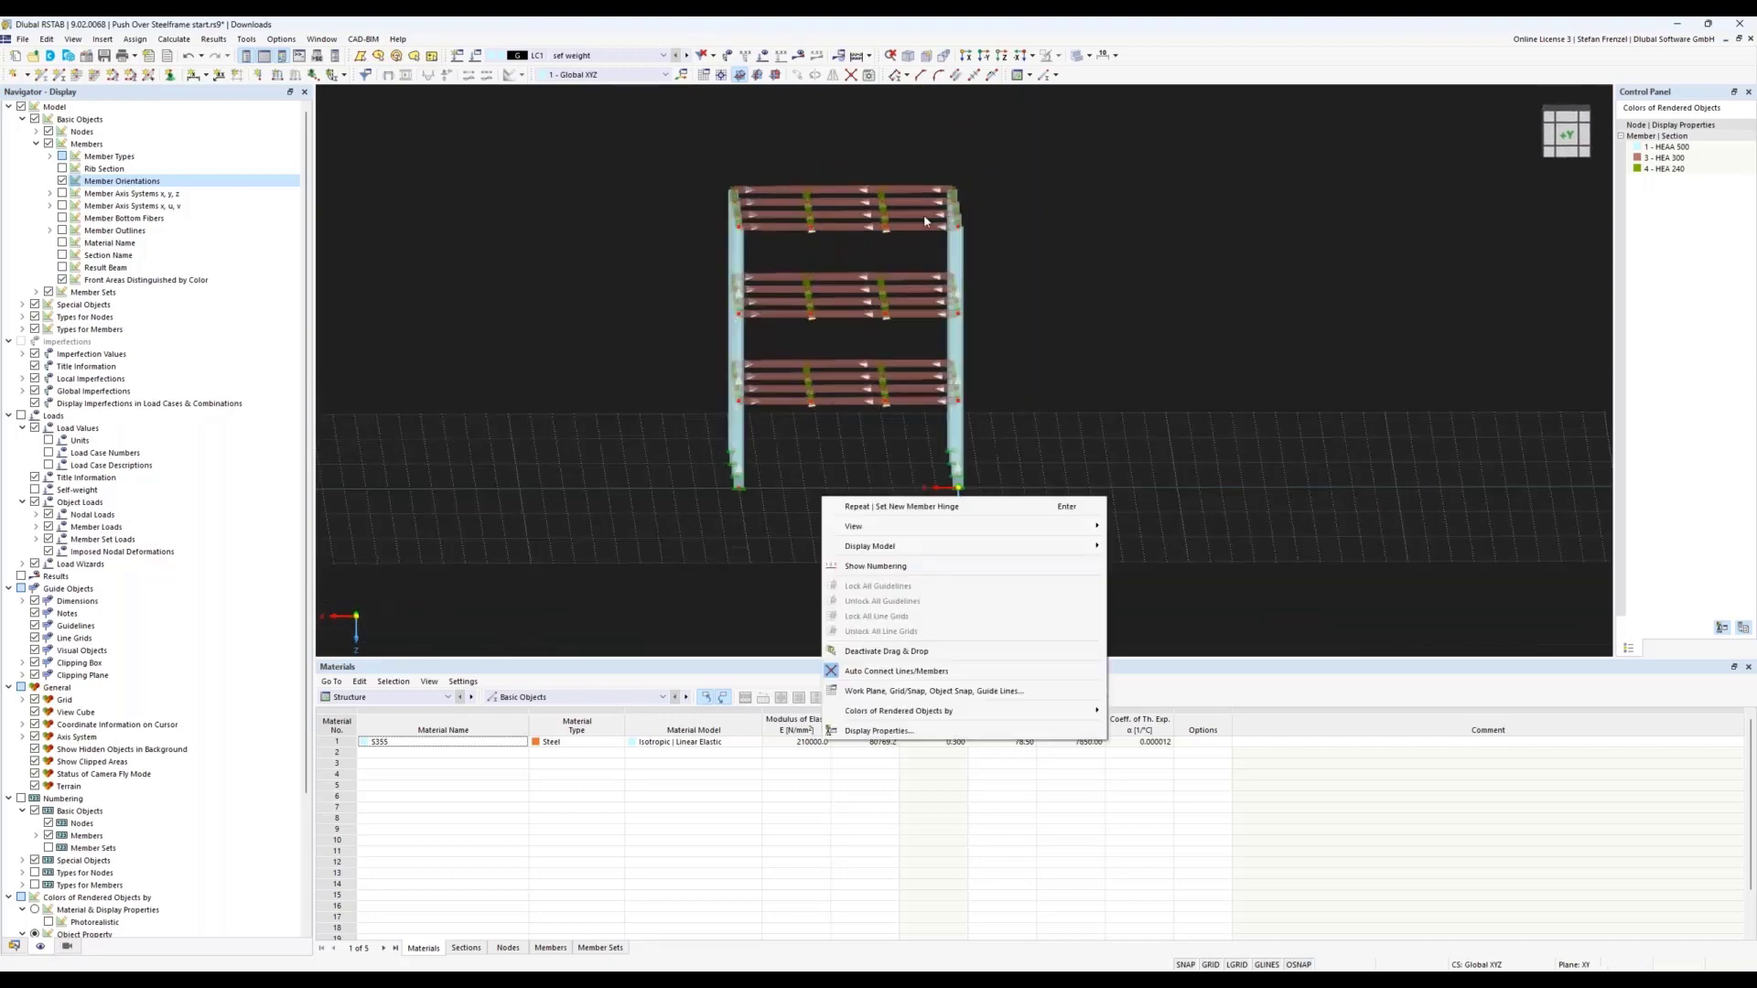
{"action": "left_click_drag", "start_coordinate": [931, 164], "coordinate": [904, 448]}
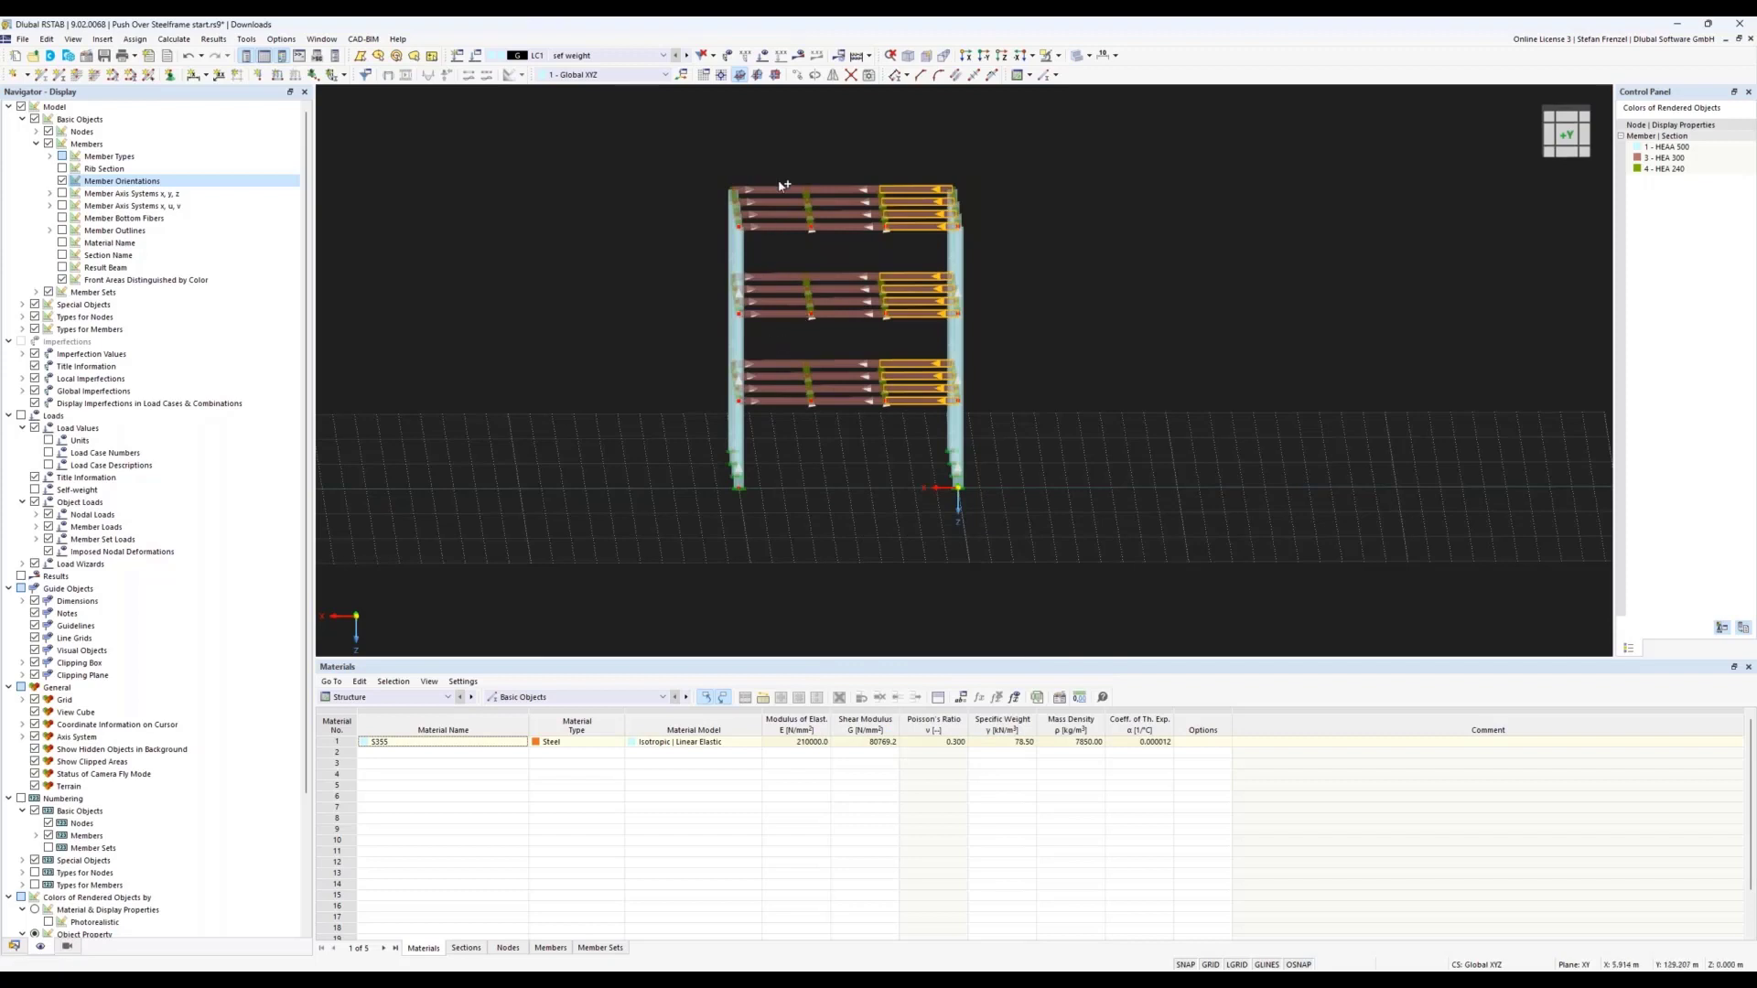
{"action": "left_click_drag", "start_coordinate": [783, 166], "coordinate": [769, 412], "text": "ctrl"}
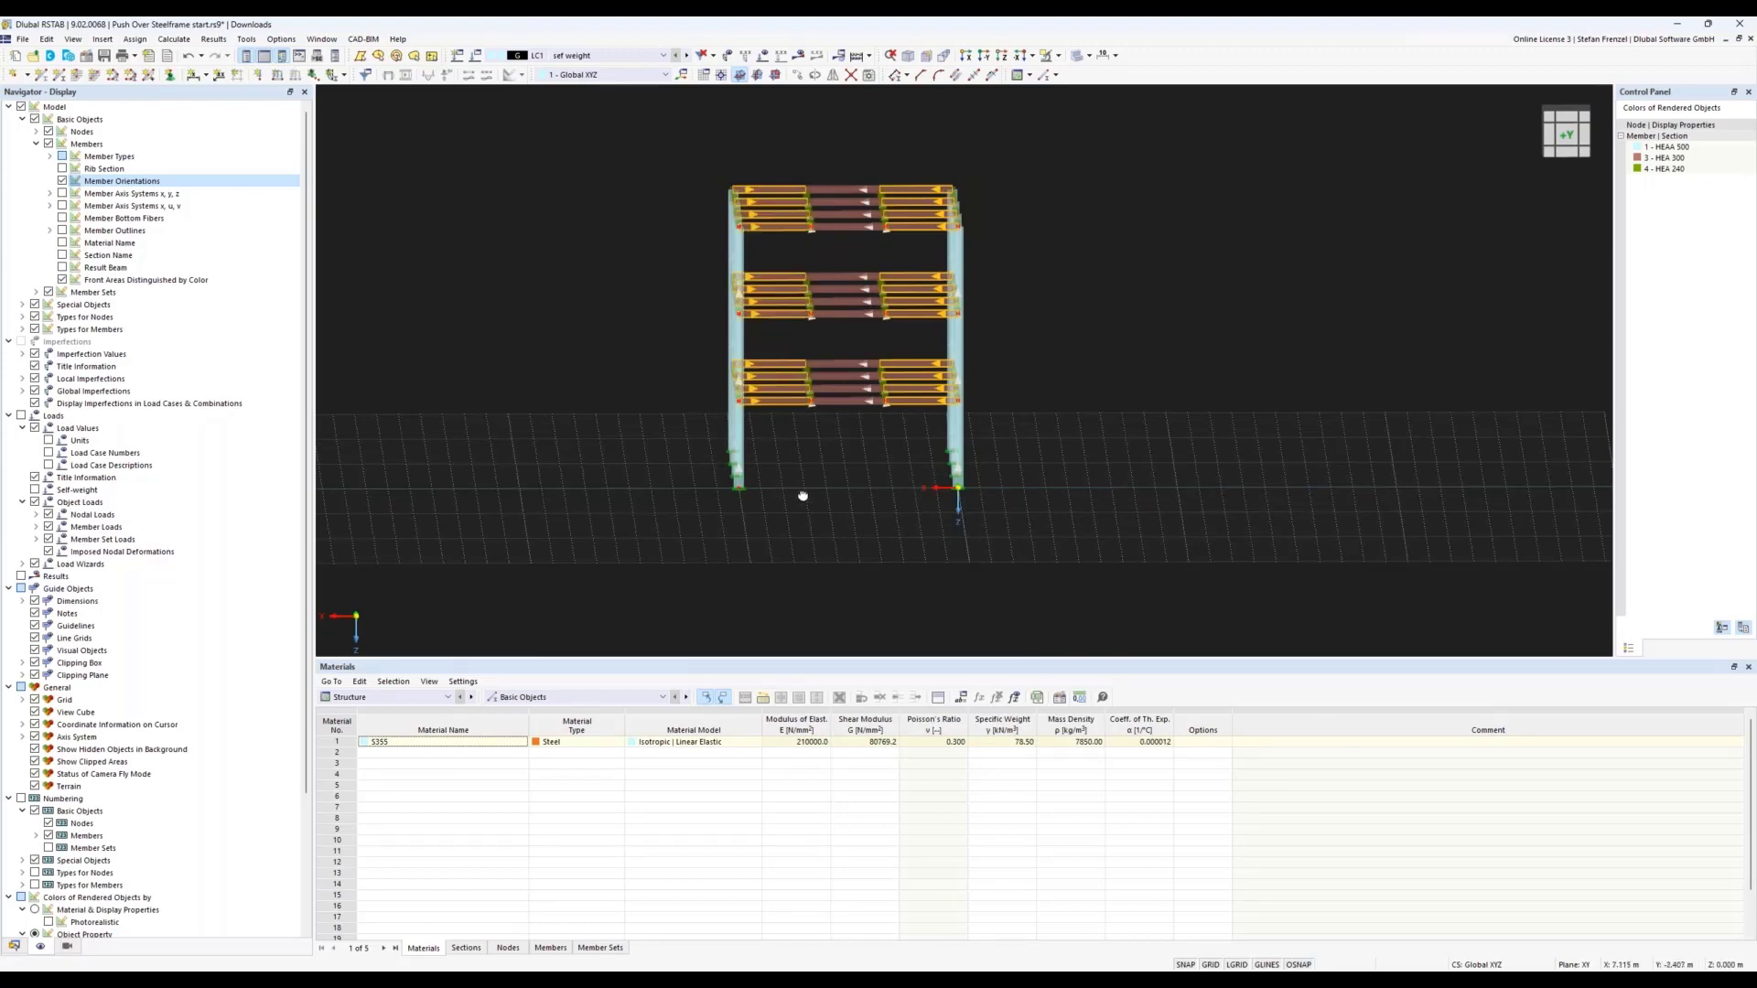
{"action": "right_click_drag", "start_coordinate": [809, 496], "coordinate": [809, 475]}
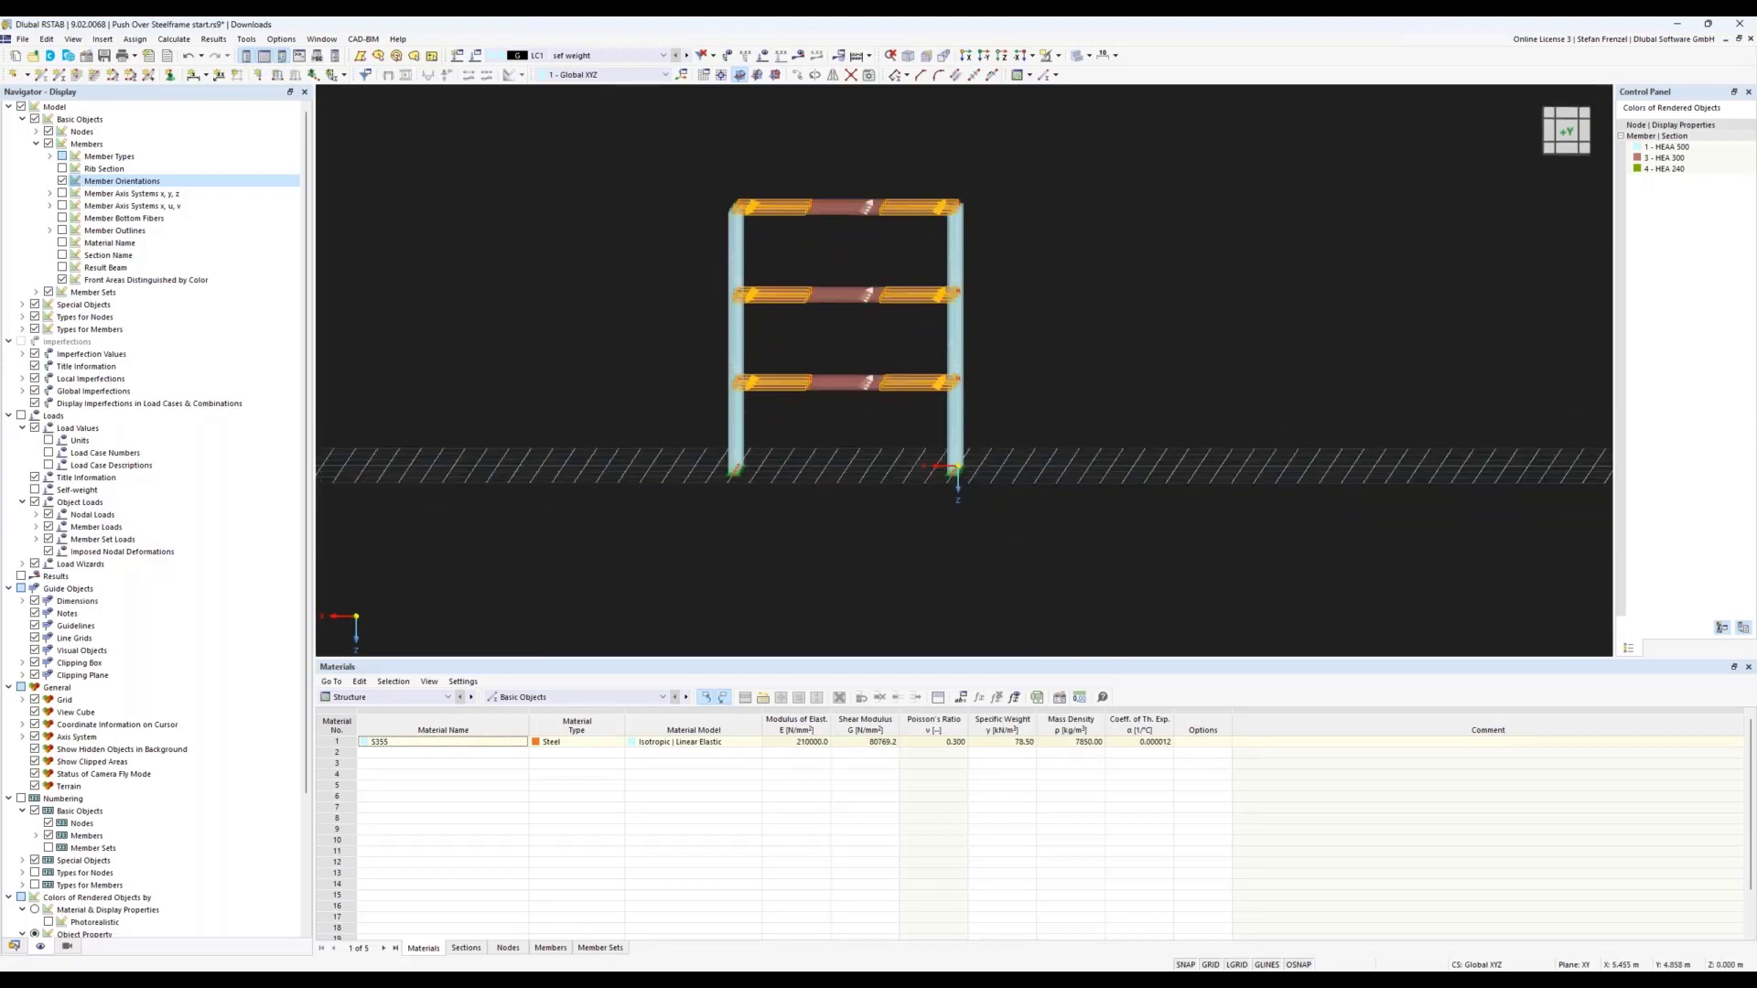
{"action": "left_click_drag", "start_coordinate": [999, 425], "coordinate": [682, 487], "text": "ctrl"}
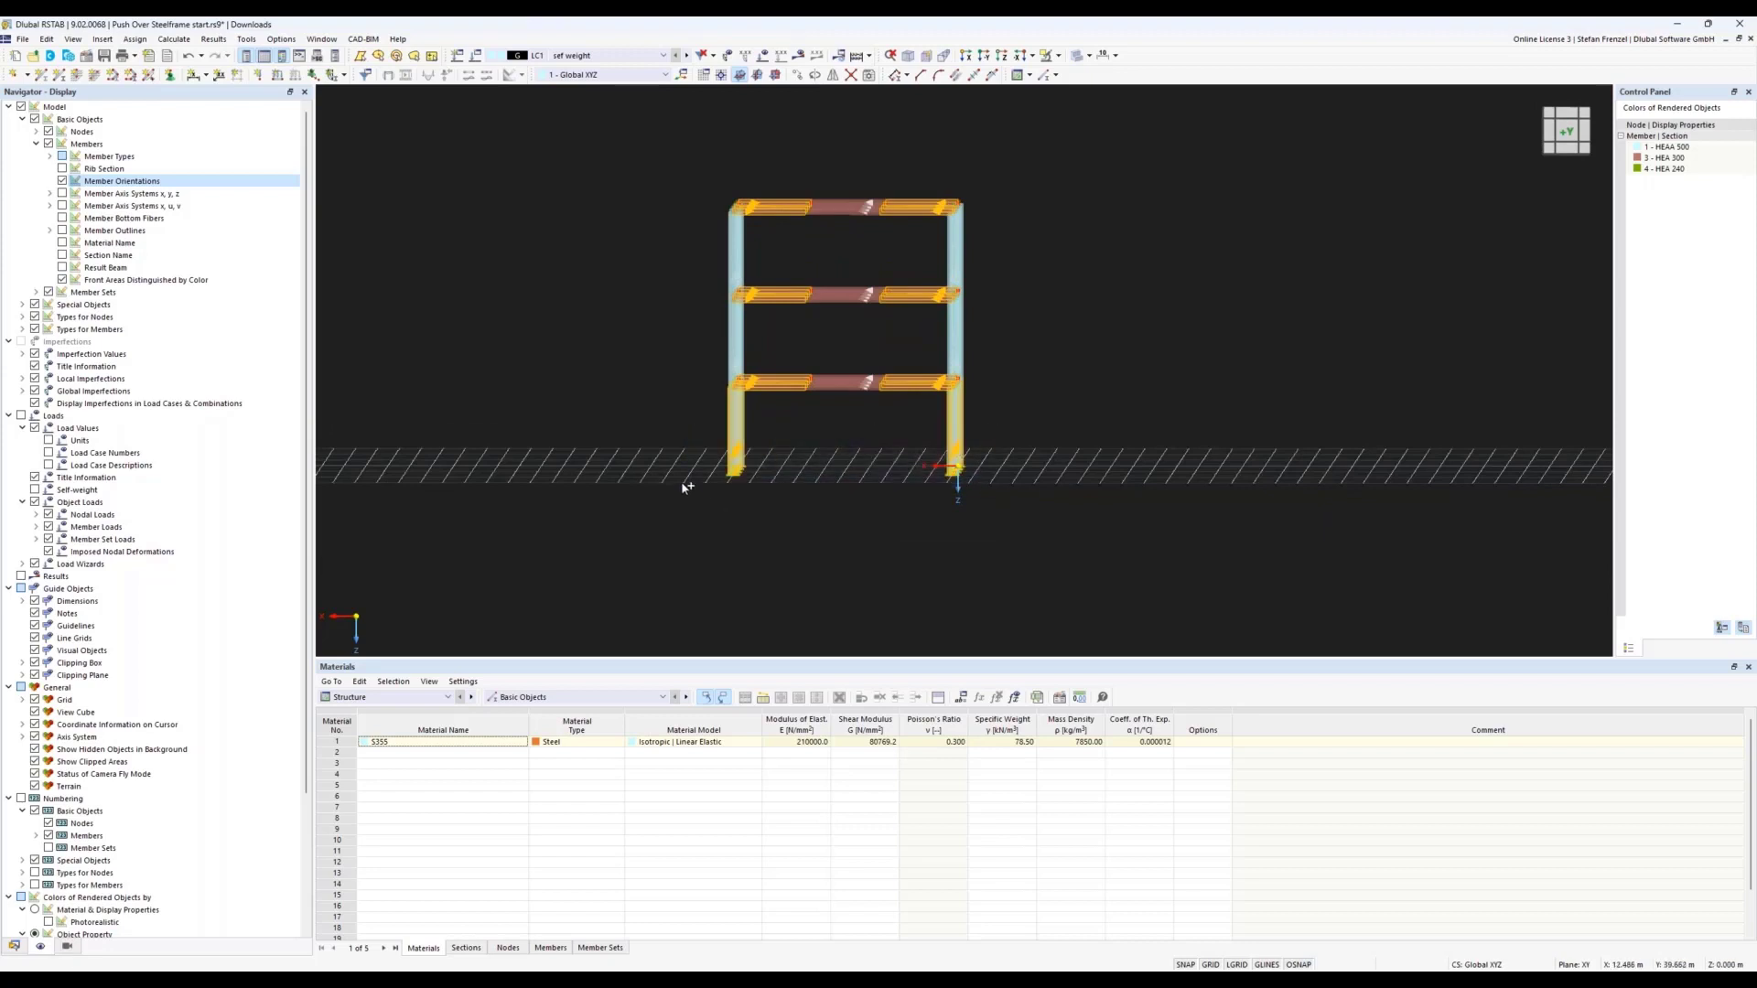
{"action": "double_click", "coordinate": [728, 443]}
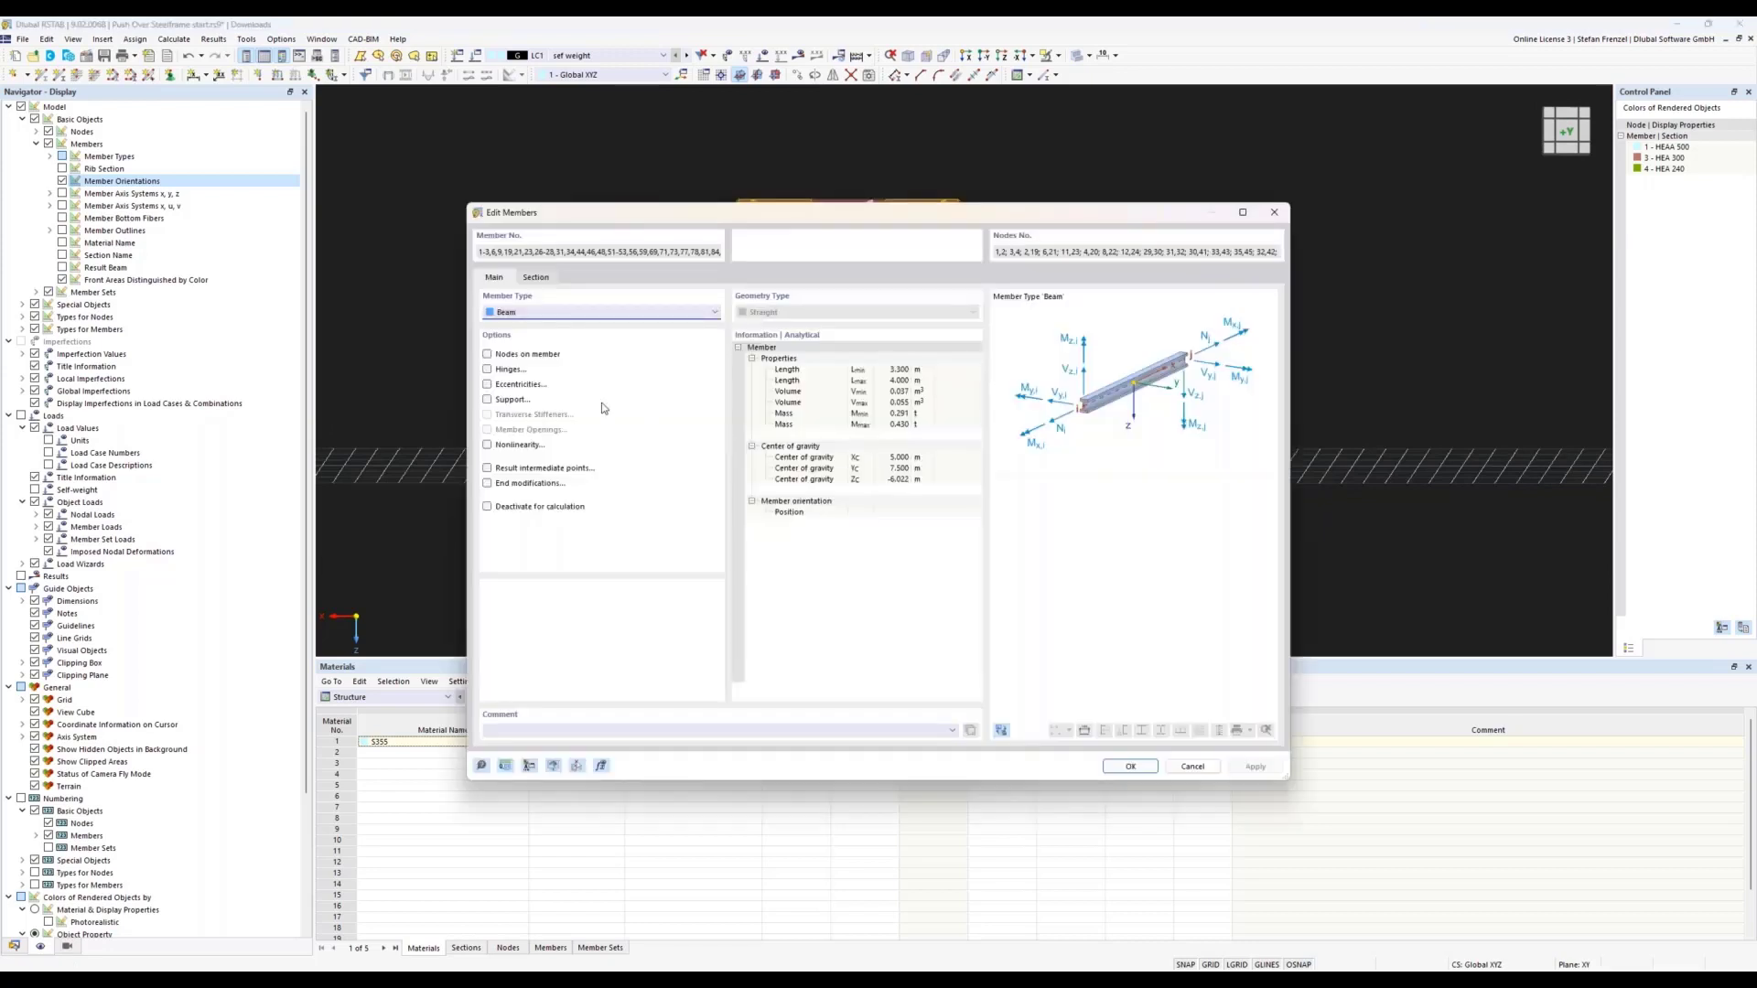
{"action": "left_click", "coordinate": [487, 369]}
{"action": "left_click", "coordinate": [567, 285]}
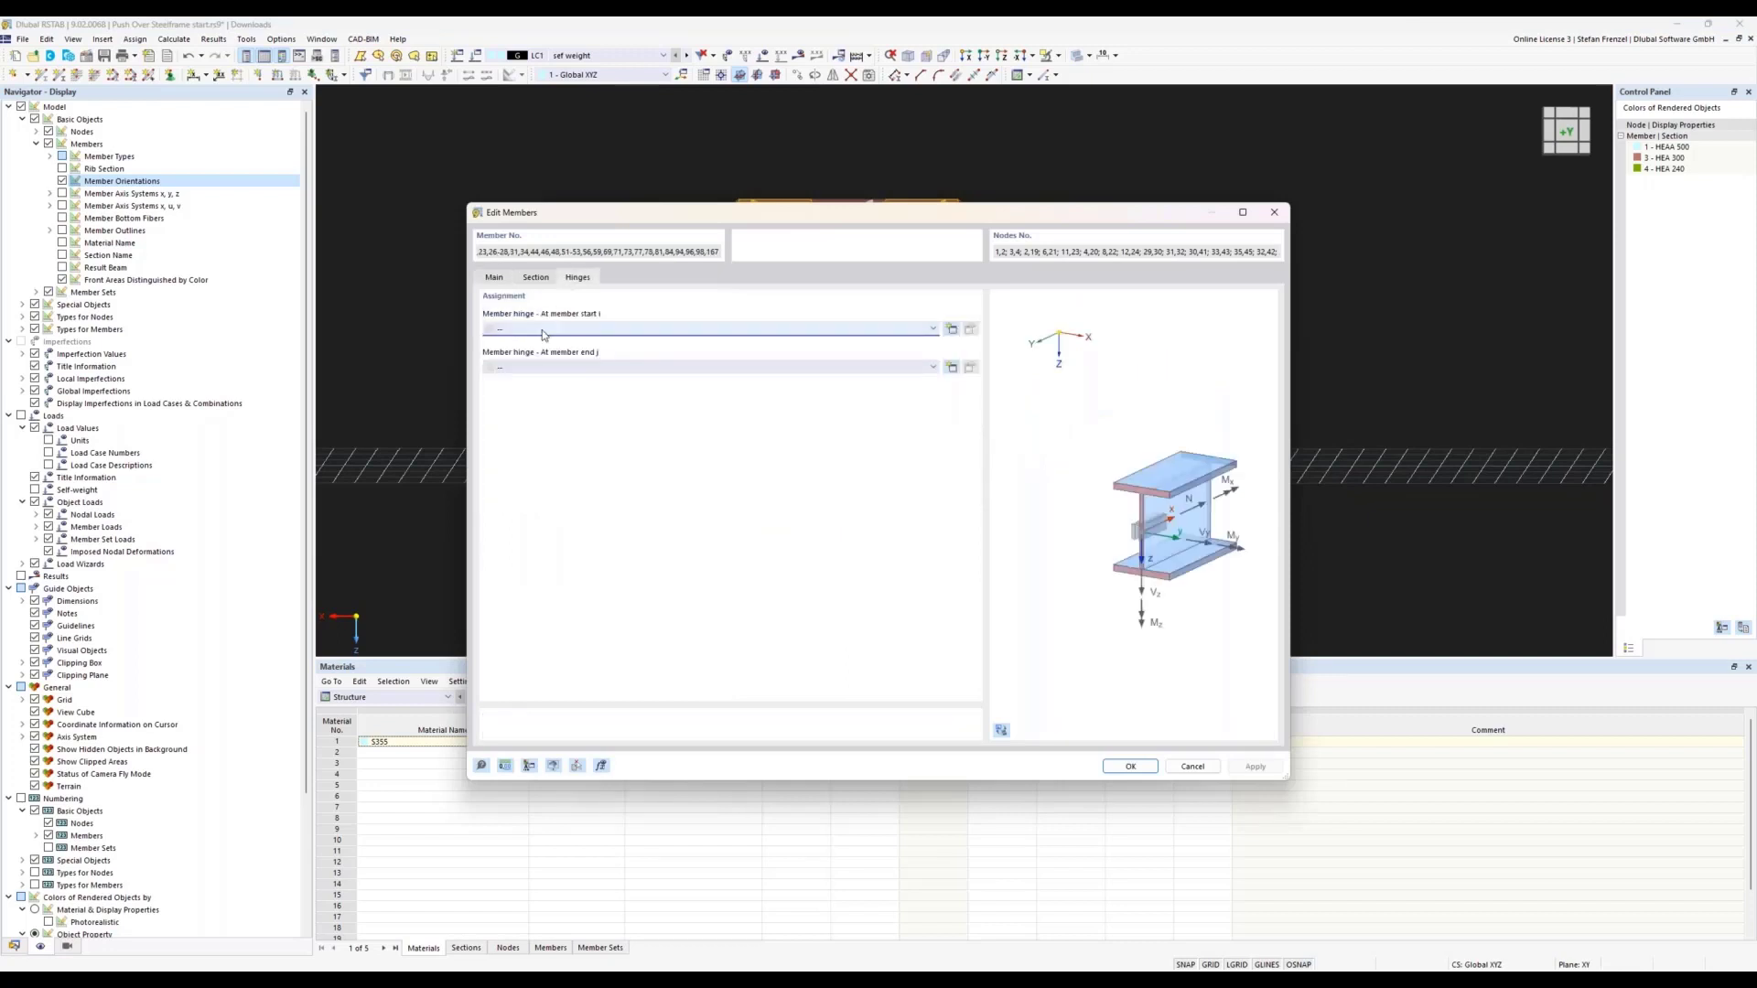
{"action": "left_click", "coordinate": [586, 329]}
{"action": "left_click", "coordinate": [580, 353]}
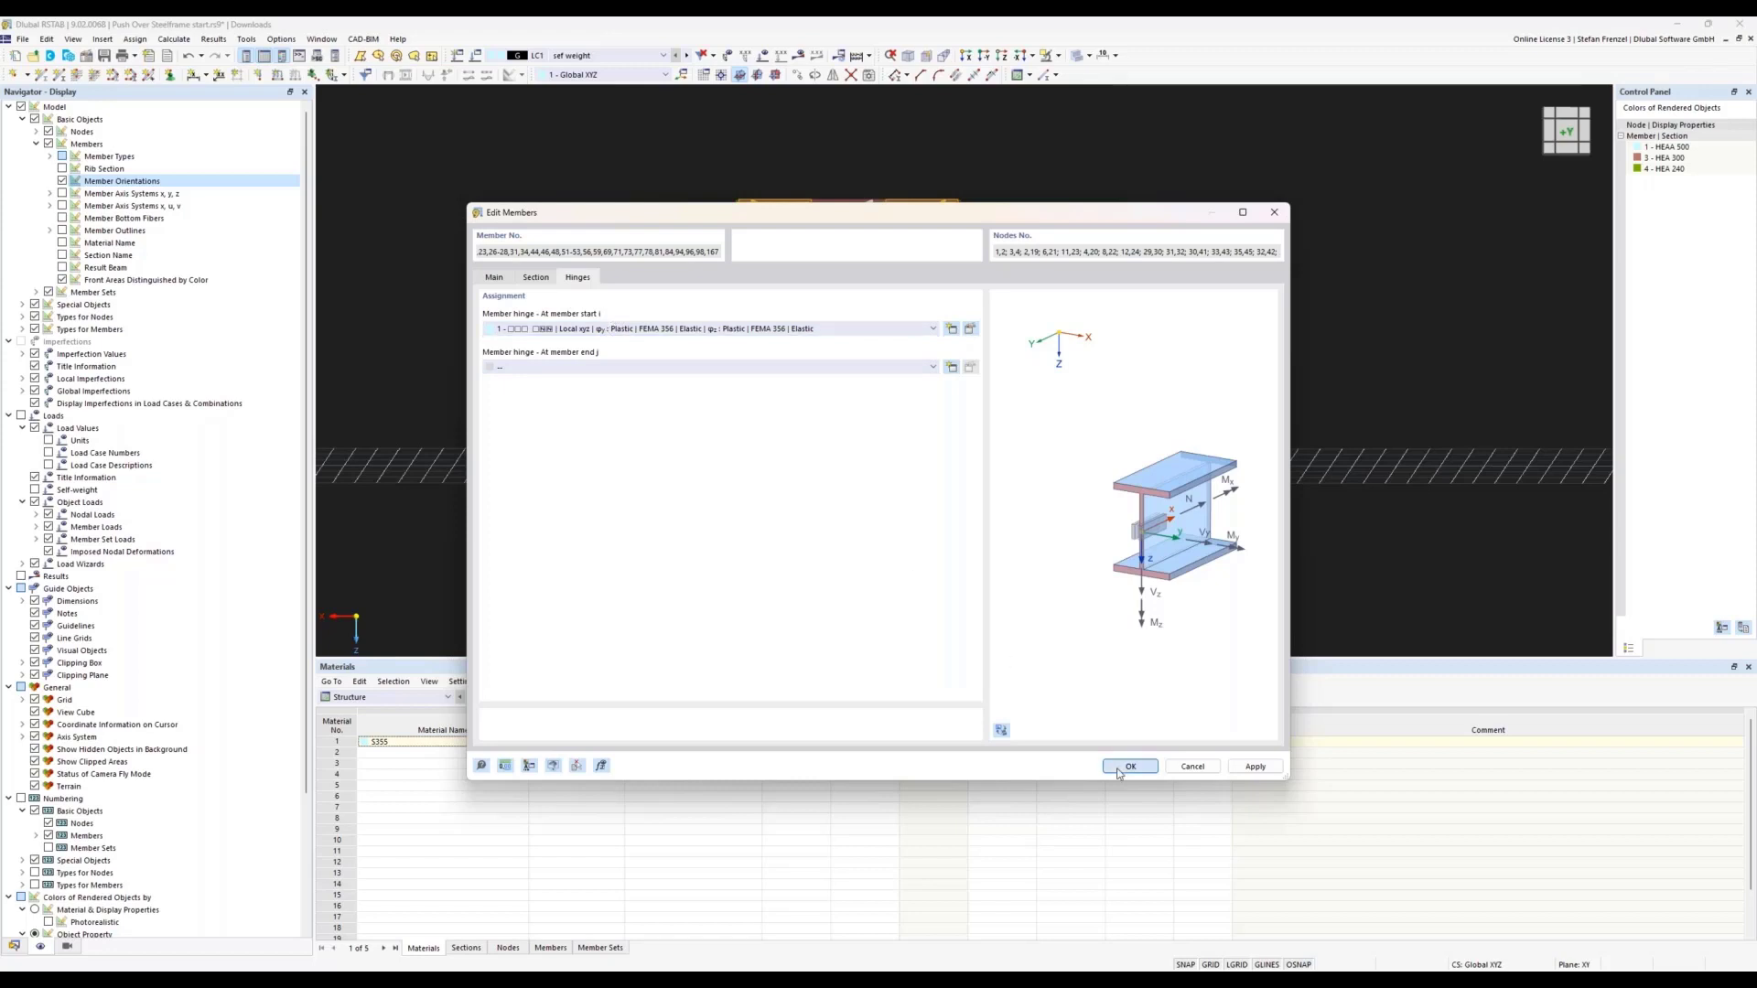
{"action": "key", "text": "Return"}
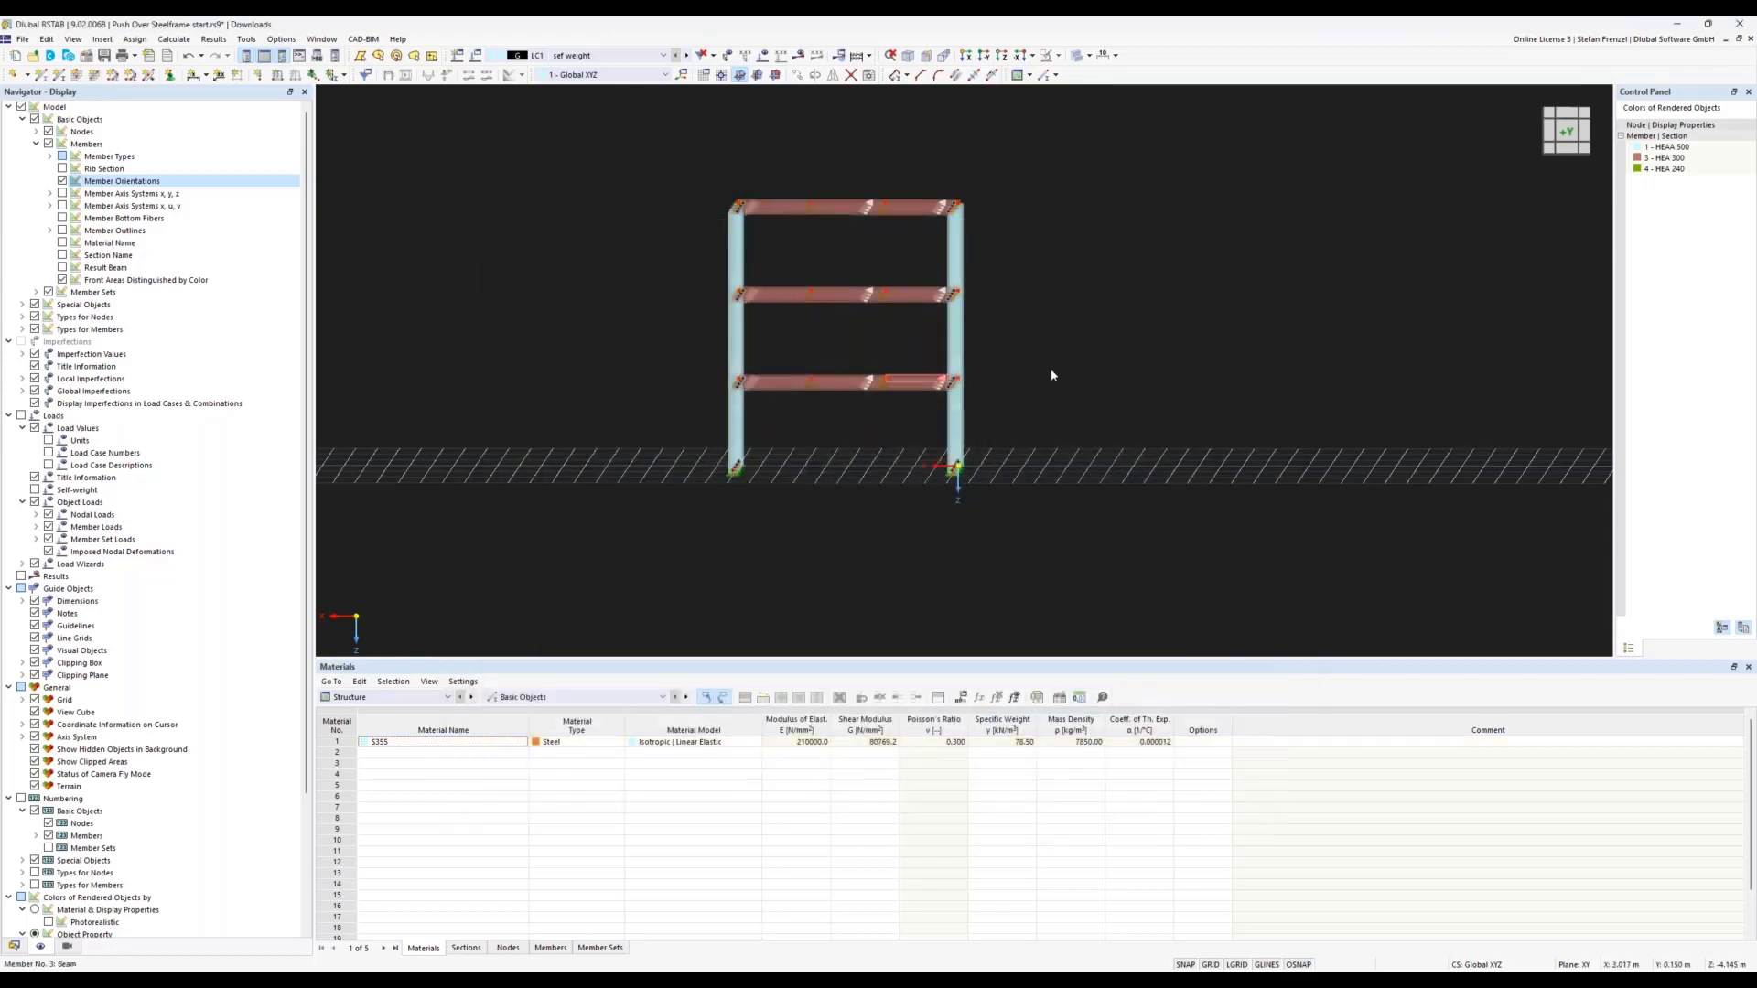
- Assign the FEMA 356 plastic hinge at both member start and member end of all HEA 240 beams on the three floors
{"action": "middle_click_drag", "start_coordinate": [1192, 349], "coordinate": [985, 354], "text": "ctrl"}
{"action": "left_click_drag", "start_coordinate": [973, 164], "coordinate": [941, 437]}
{"action": "left_click_drag", "start_coordinate": [870, 170], "coordinate": [812, 395], "text": "ctrl"}
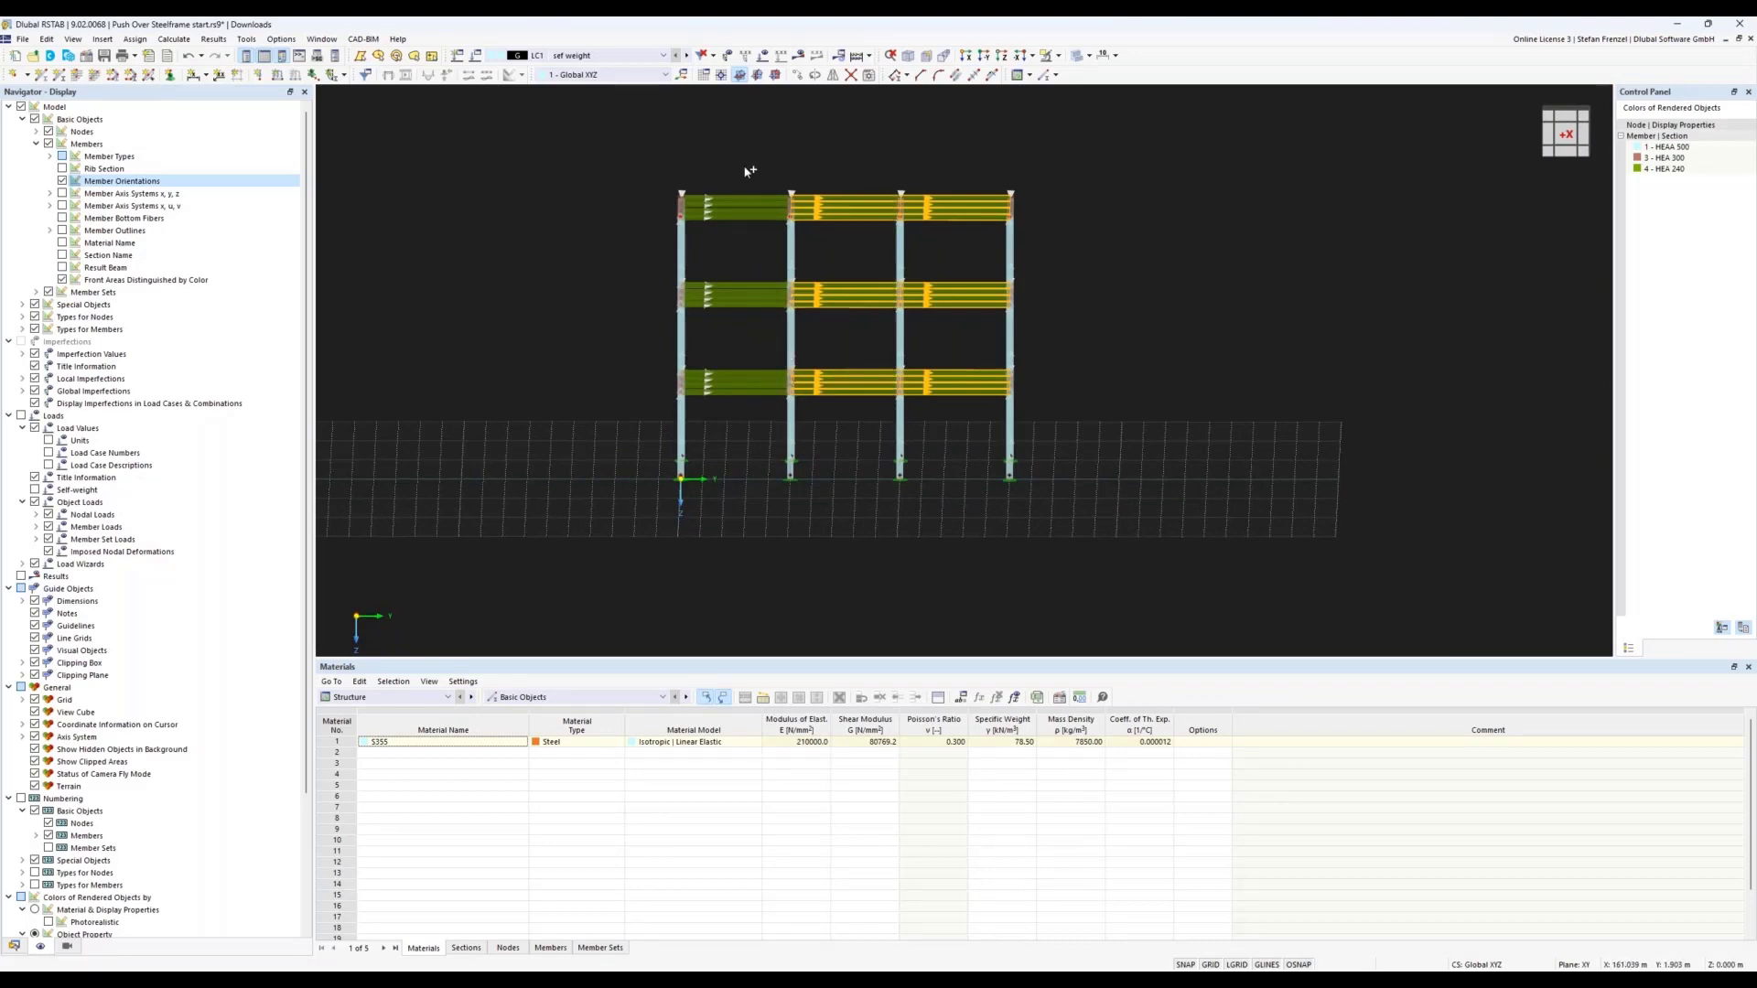
{"action": "left_click_drag", "start_coordinate": [744, 166], "coordinate": [731, 399], "text": "ctrl"}
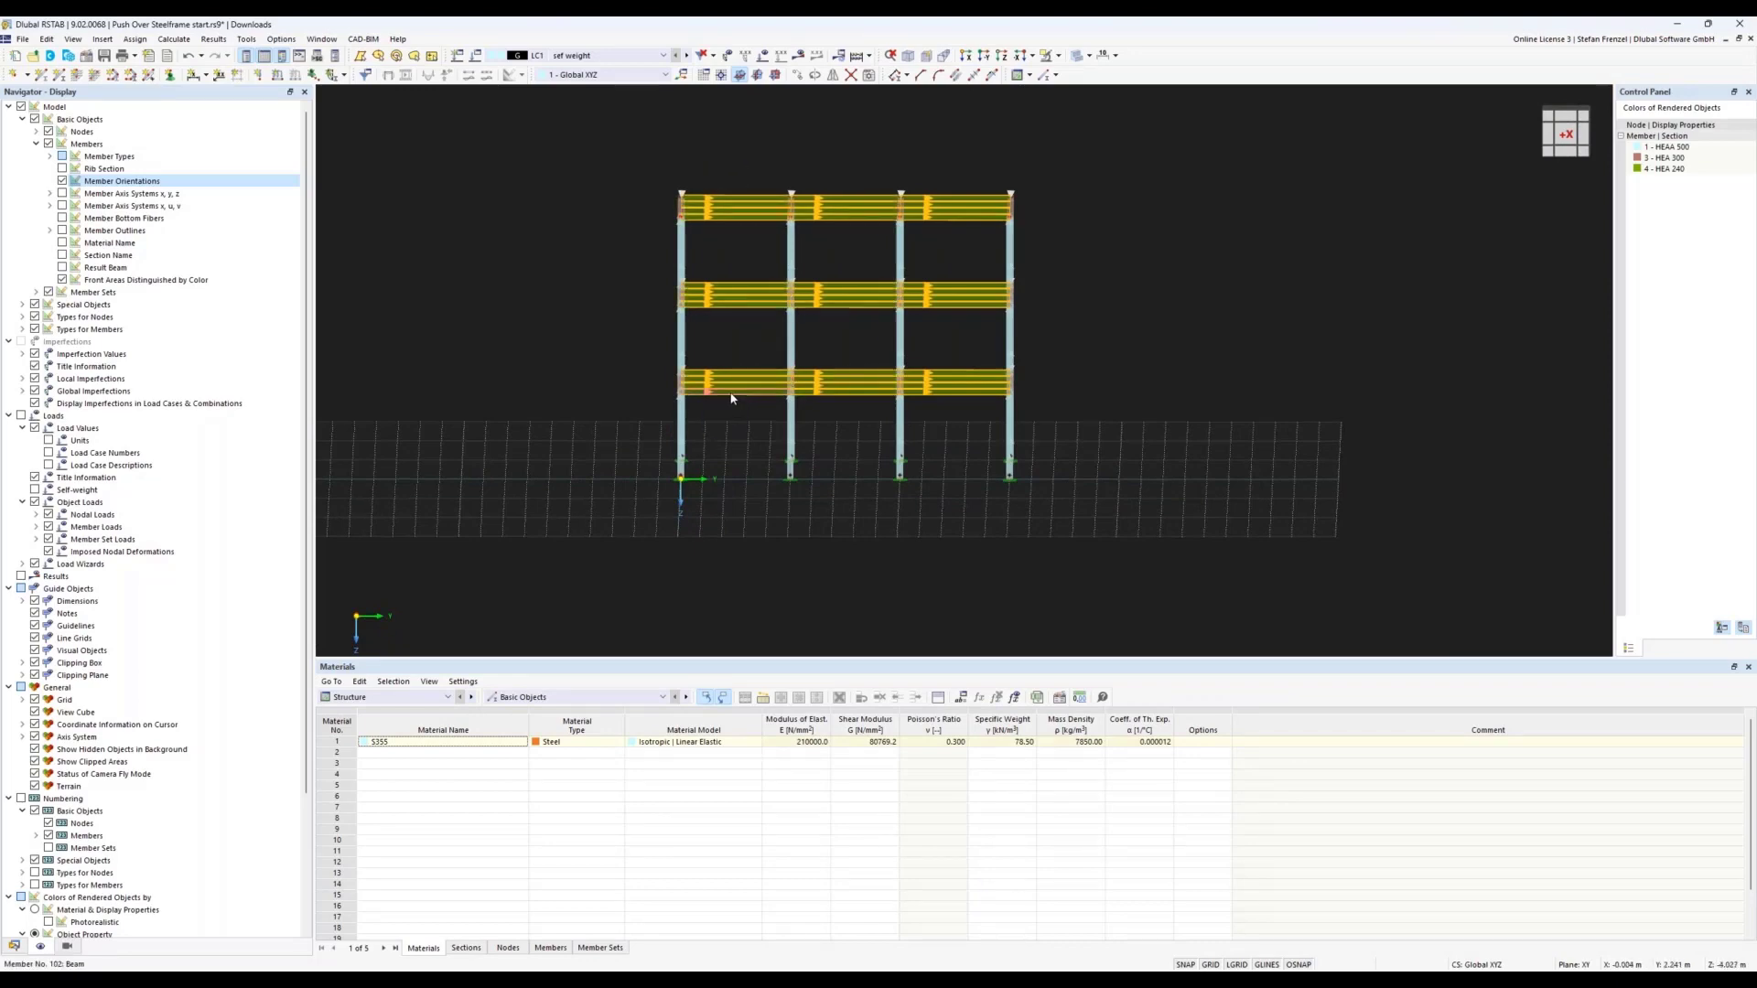
{"action": "double_click", "coordinate": [728, 401]}
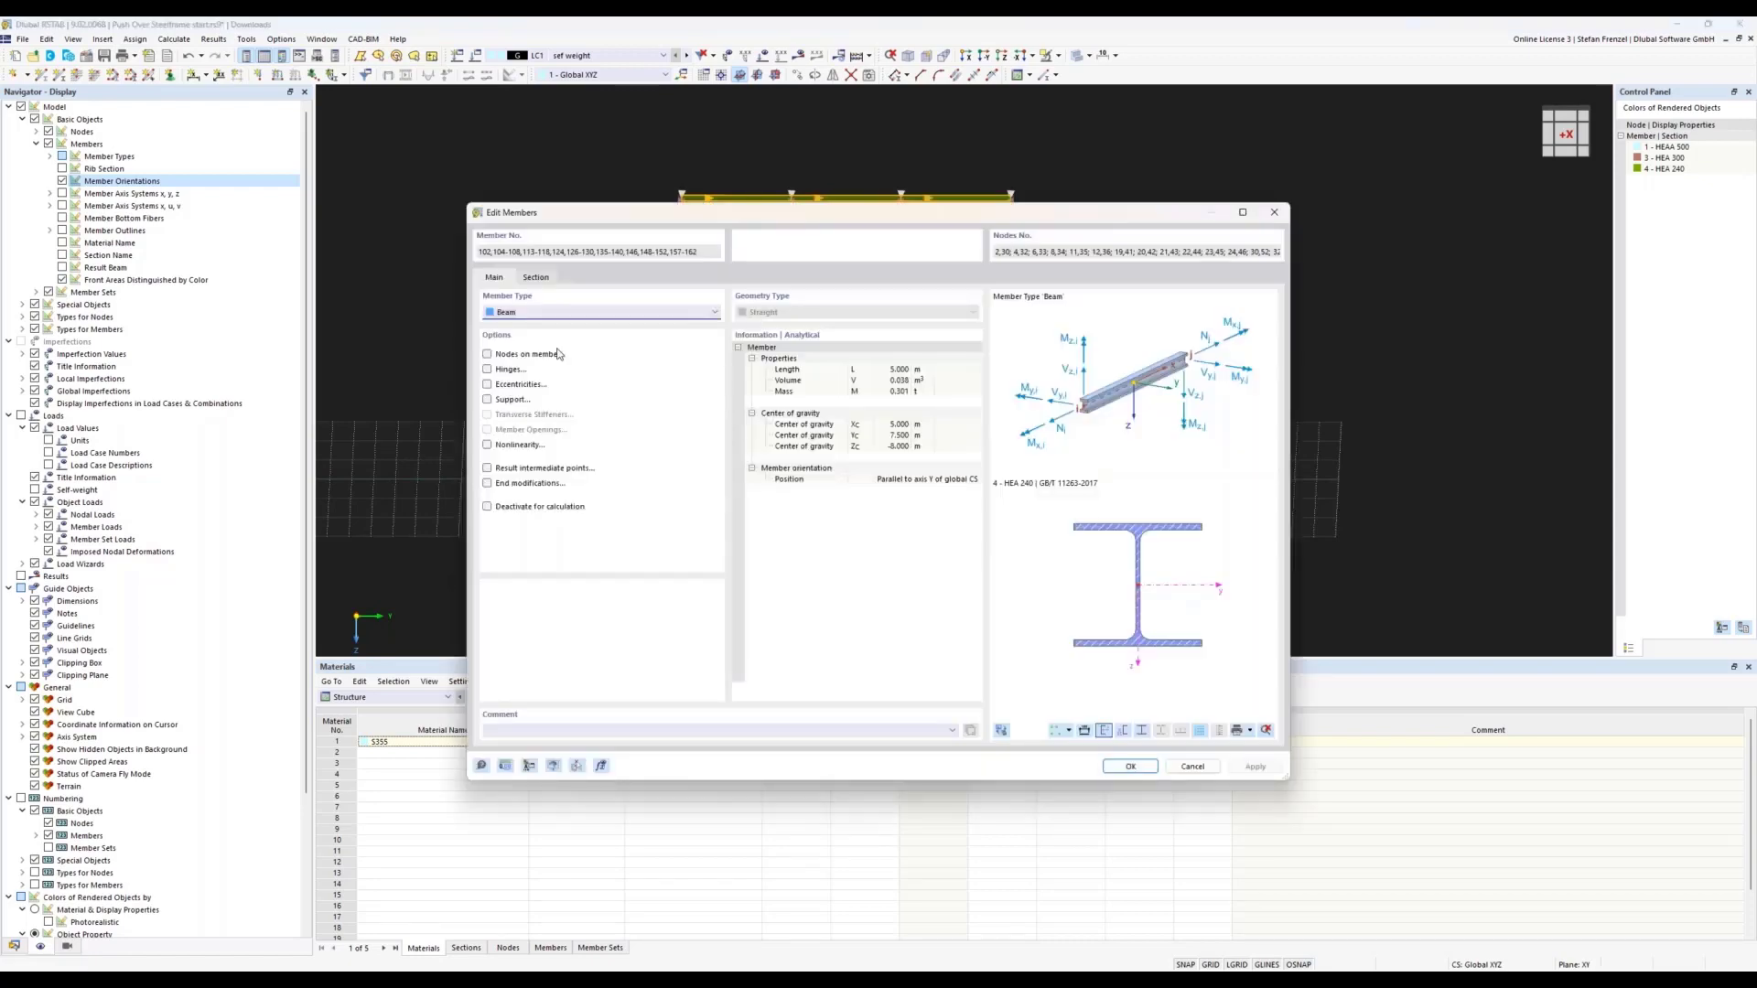
{"action": "left_click", "coordinate": [487, 369]}
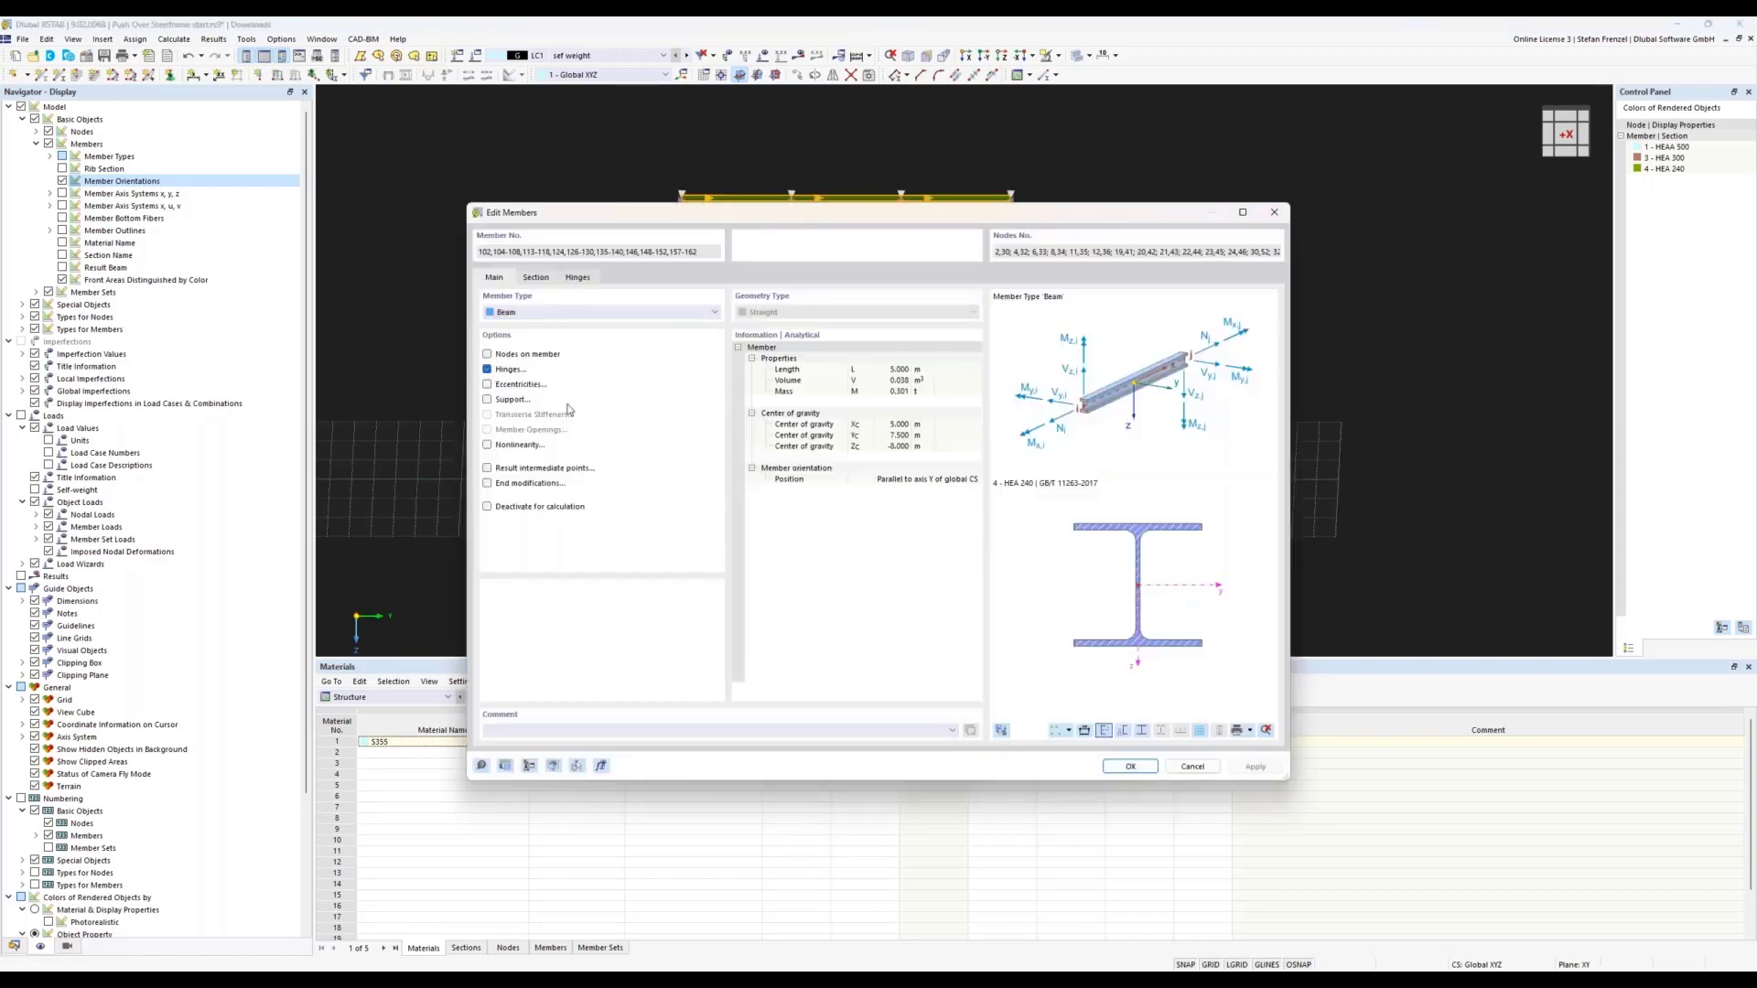
{"action": "left_click", "coordinate": [577, 282]}
{"action": "left_click", "coordinate": [595, 328]}
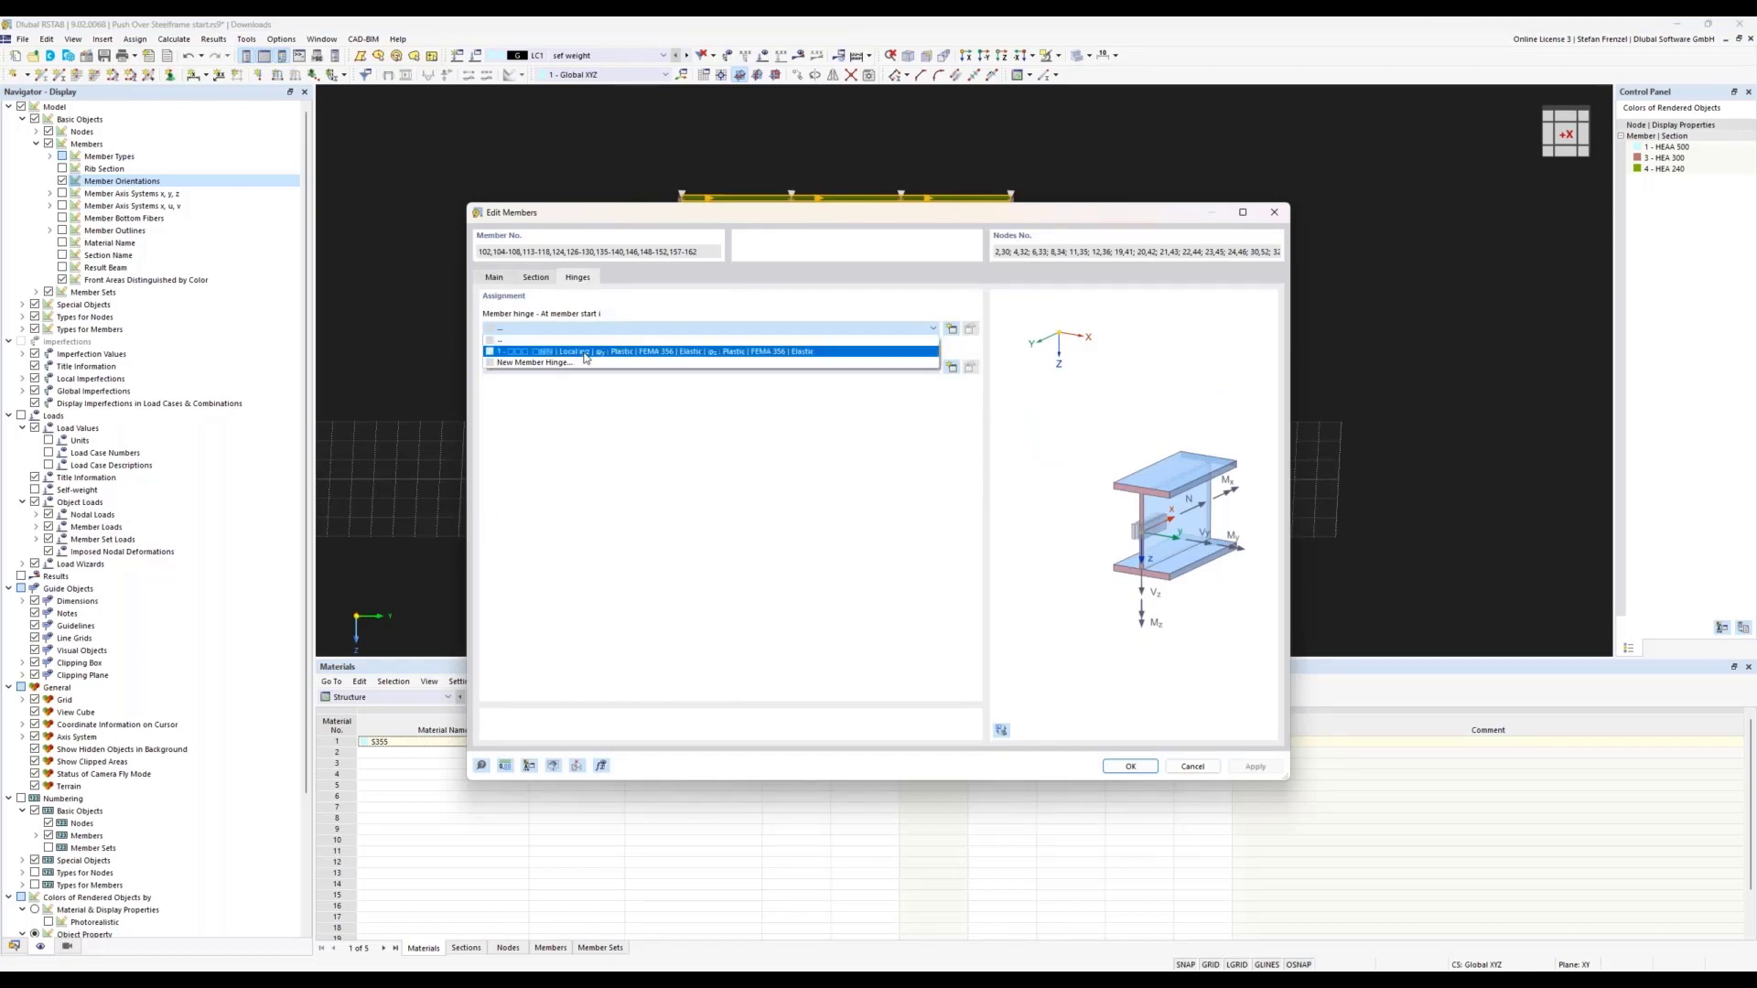
{"action": "left_click", "coordinate": [586, 353]}
{"action": "left_click", "coordinate": [587, 368]}
{"action": "left_click", "coordinate": [591, 389]}
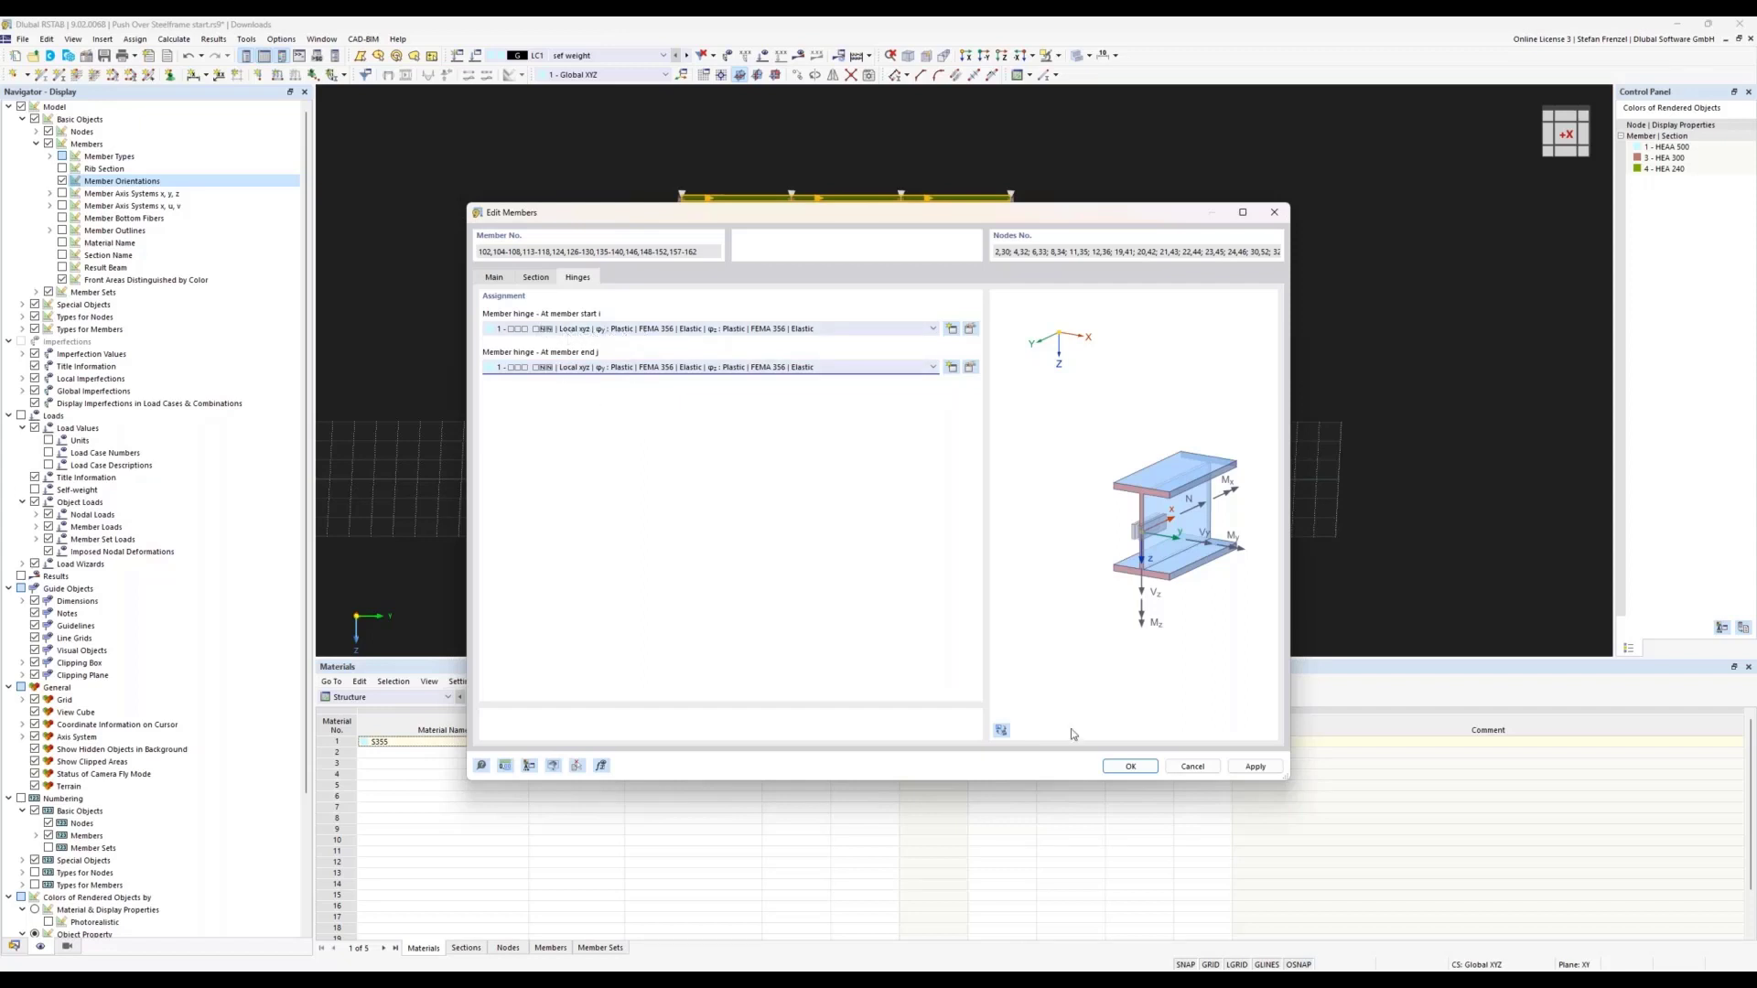
{"action": "left_click", "coordinate": [1129, 766]}
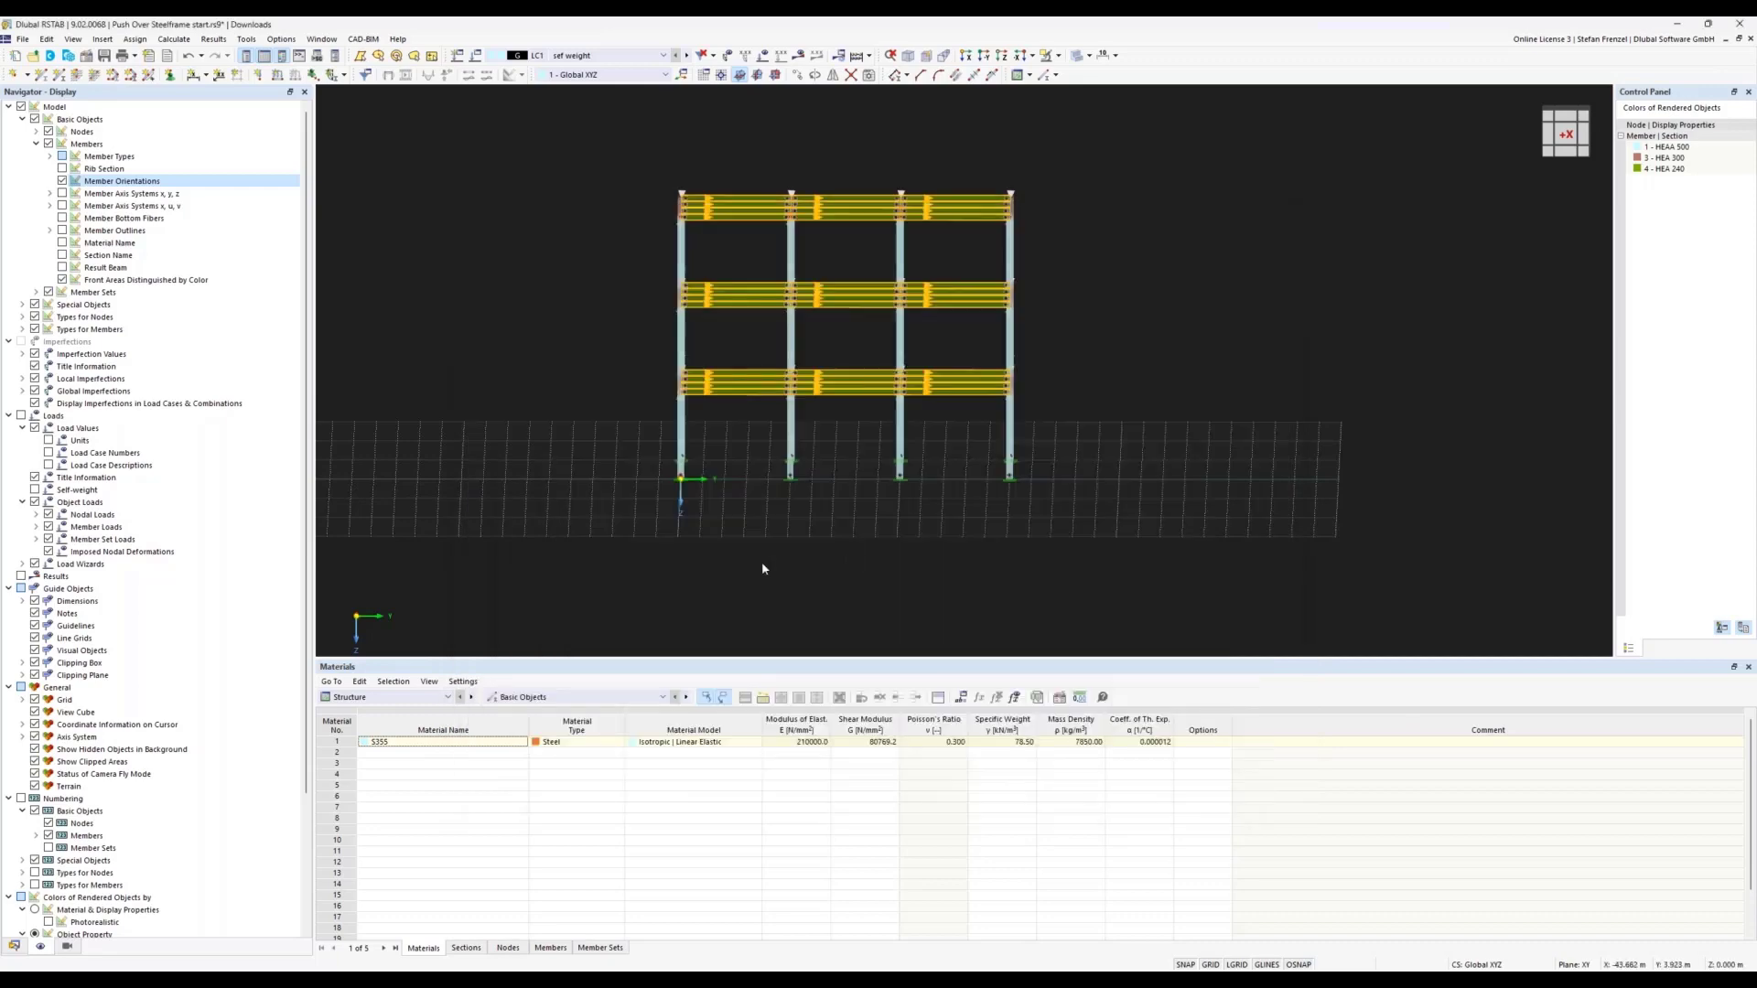
{"action": "left_click", "coordinate": [760, 562]}
{"action": "middle_click_drag", "start_coordinate": [582, 450], "coordinate": [1138, 509], "text": "ctrl"}
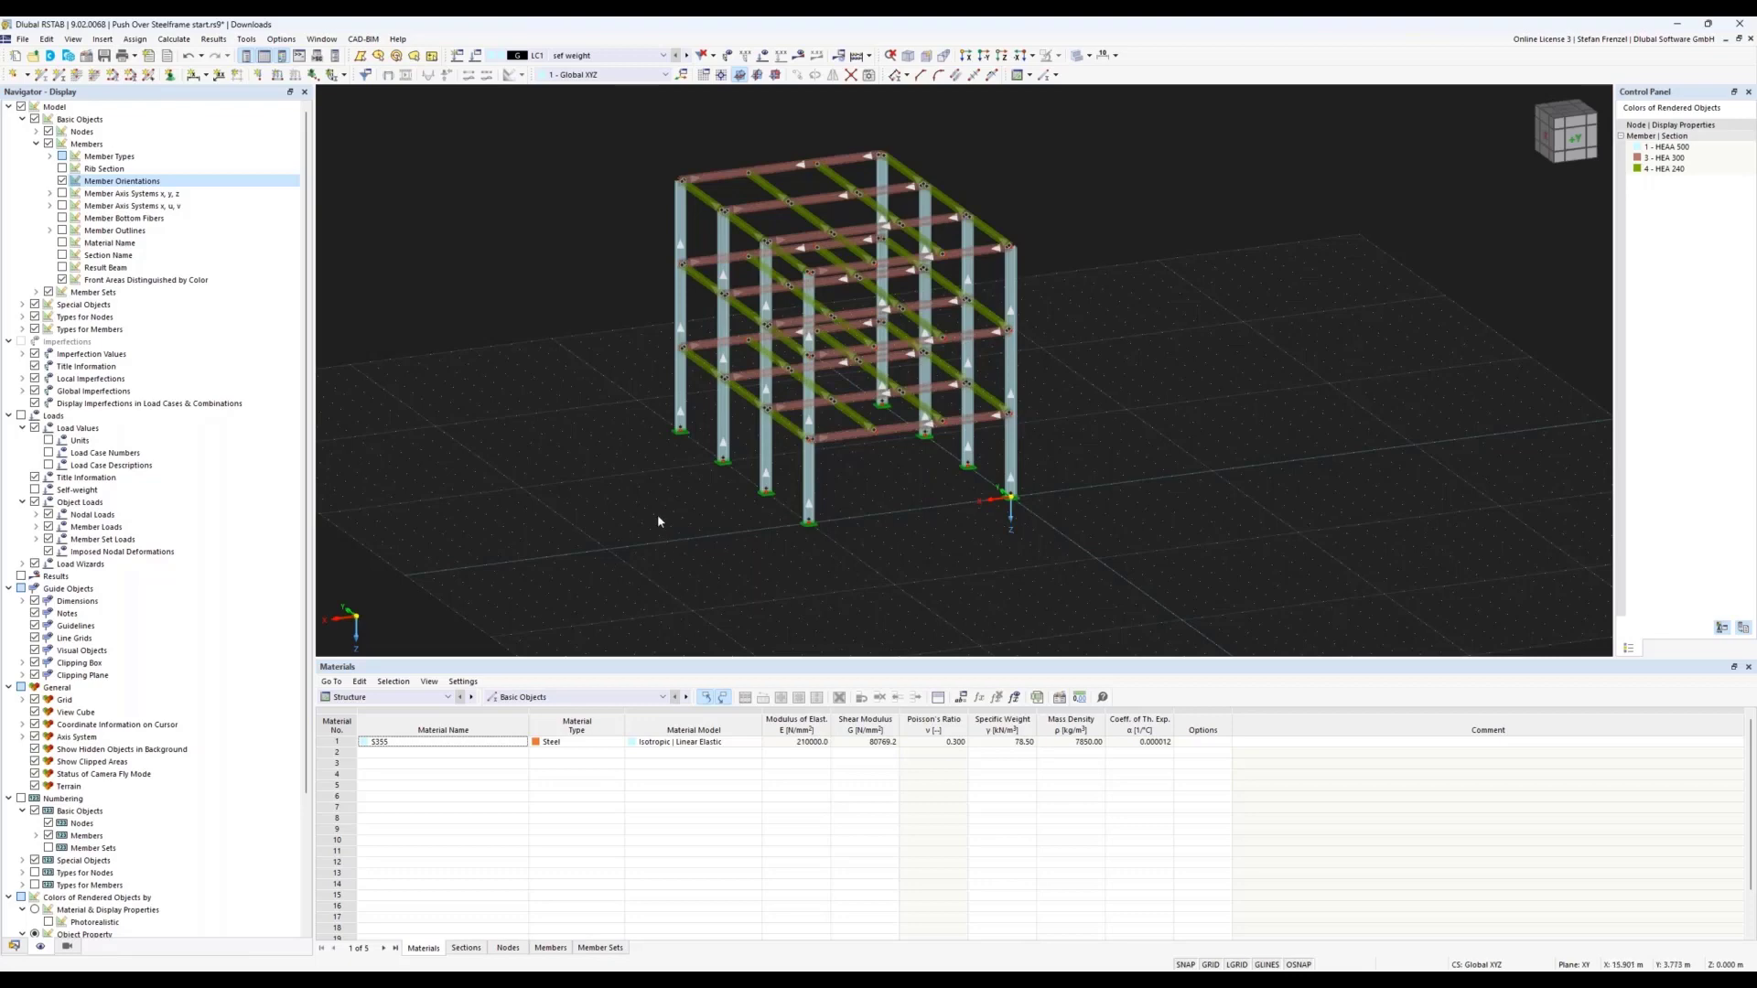
{"action": "middle_click_drag", "start_coordinate": [730, 438], "coordinate": [763, 405], "text": "ctrl"}
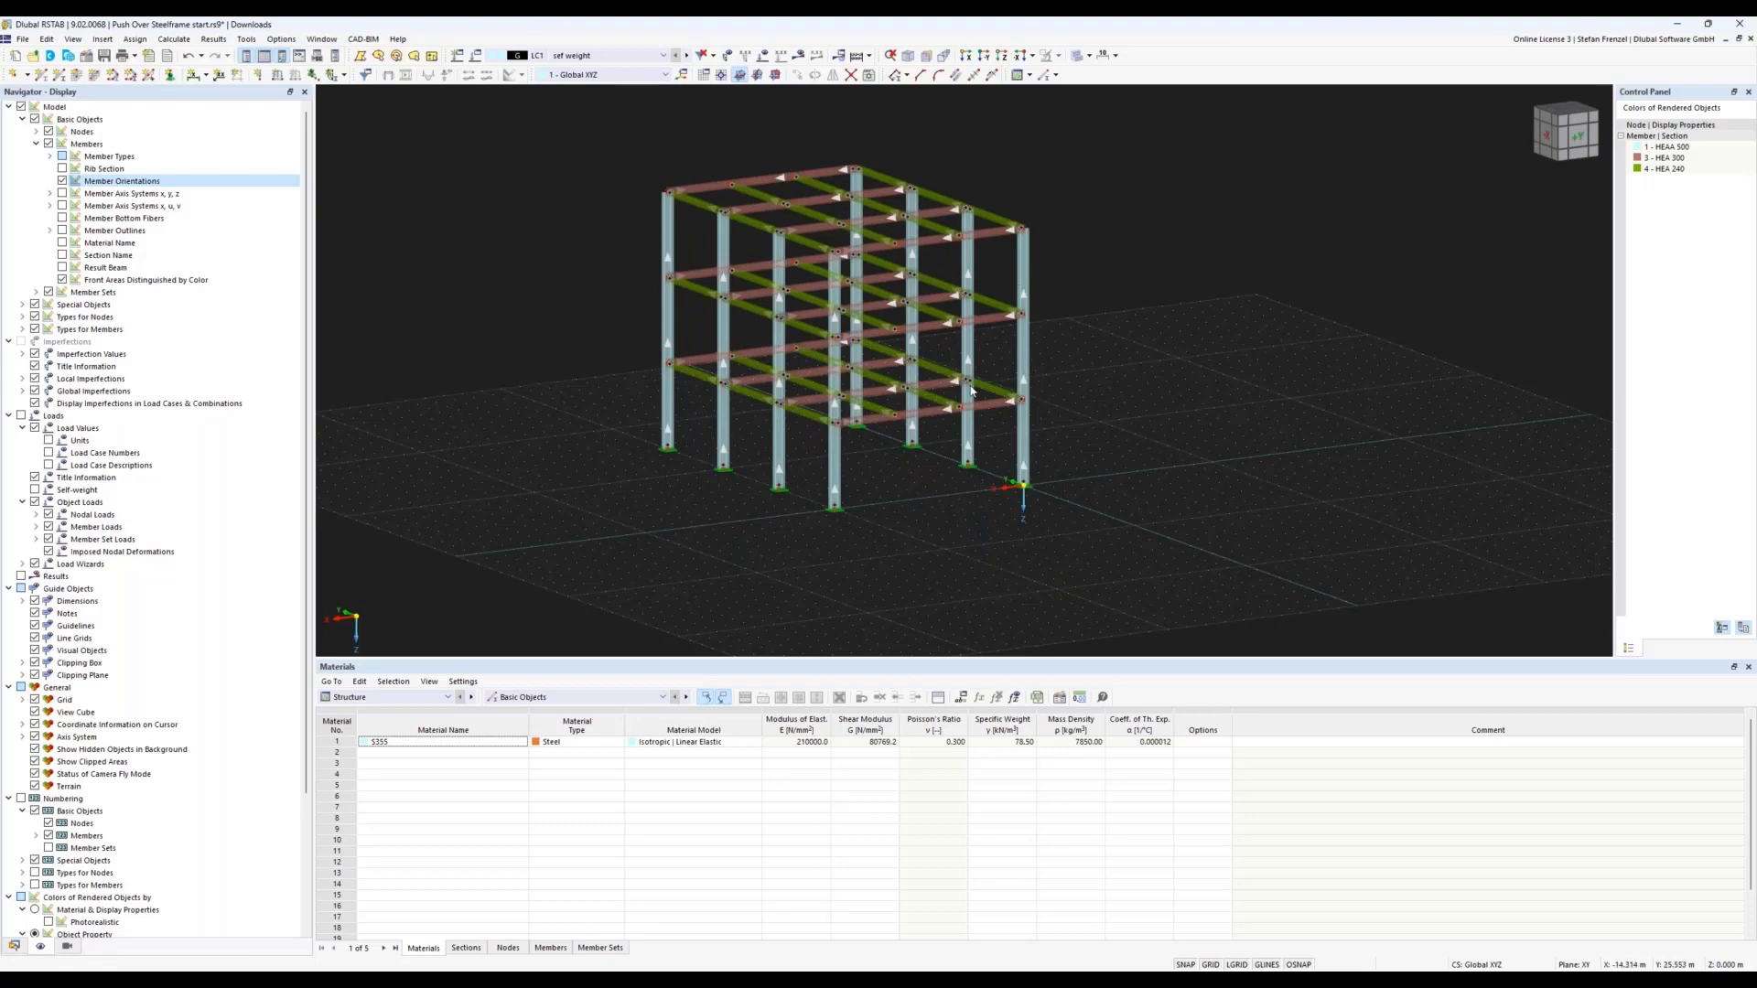
{"action": "scroll", "coordinate": [857, 308], "scroll_direction": "down", "scroll_amount": 3}
{"action": "scroll", "coordinate": [858, 308], "scroll_direction": "up", "scroll_amount": 3}
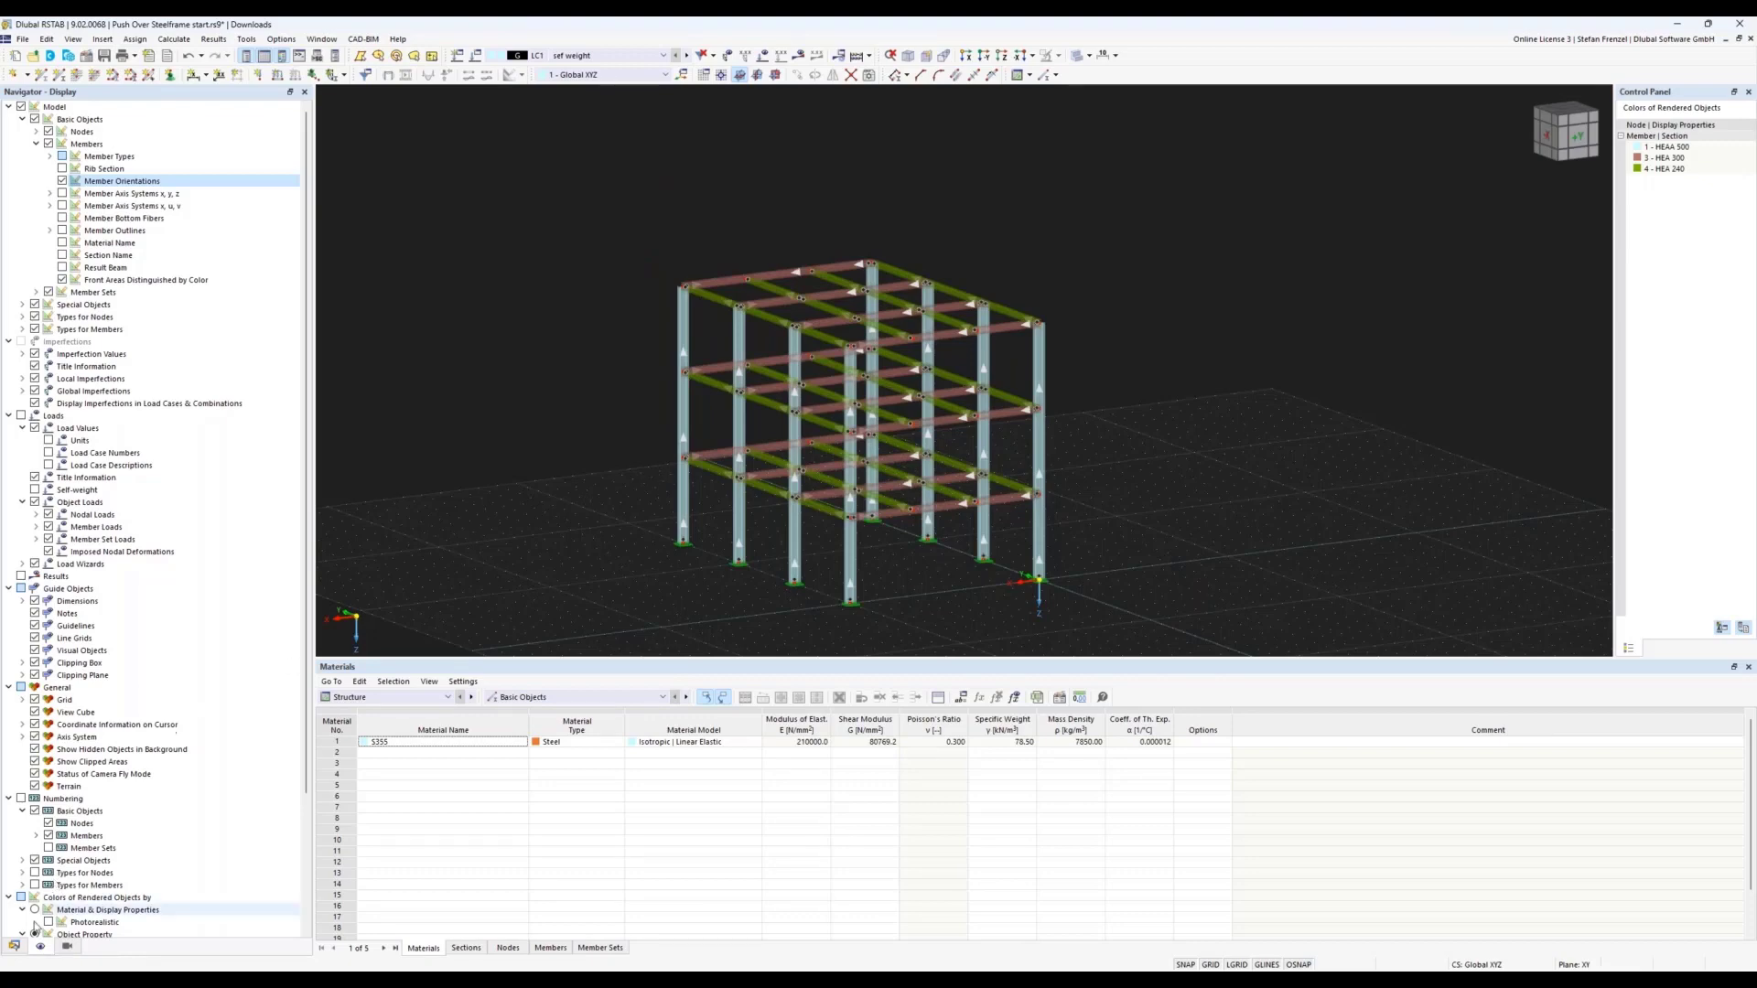
- Add a design situation in the load cases and combinations with the type Seismic/Mass Combination - psi-E,i
{"action": "left_click", "coordinate": [16, 945]}
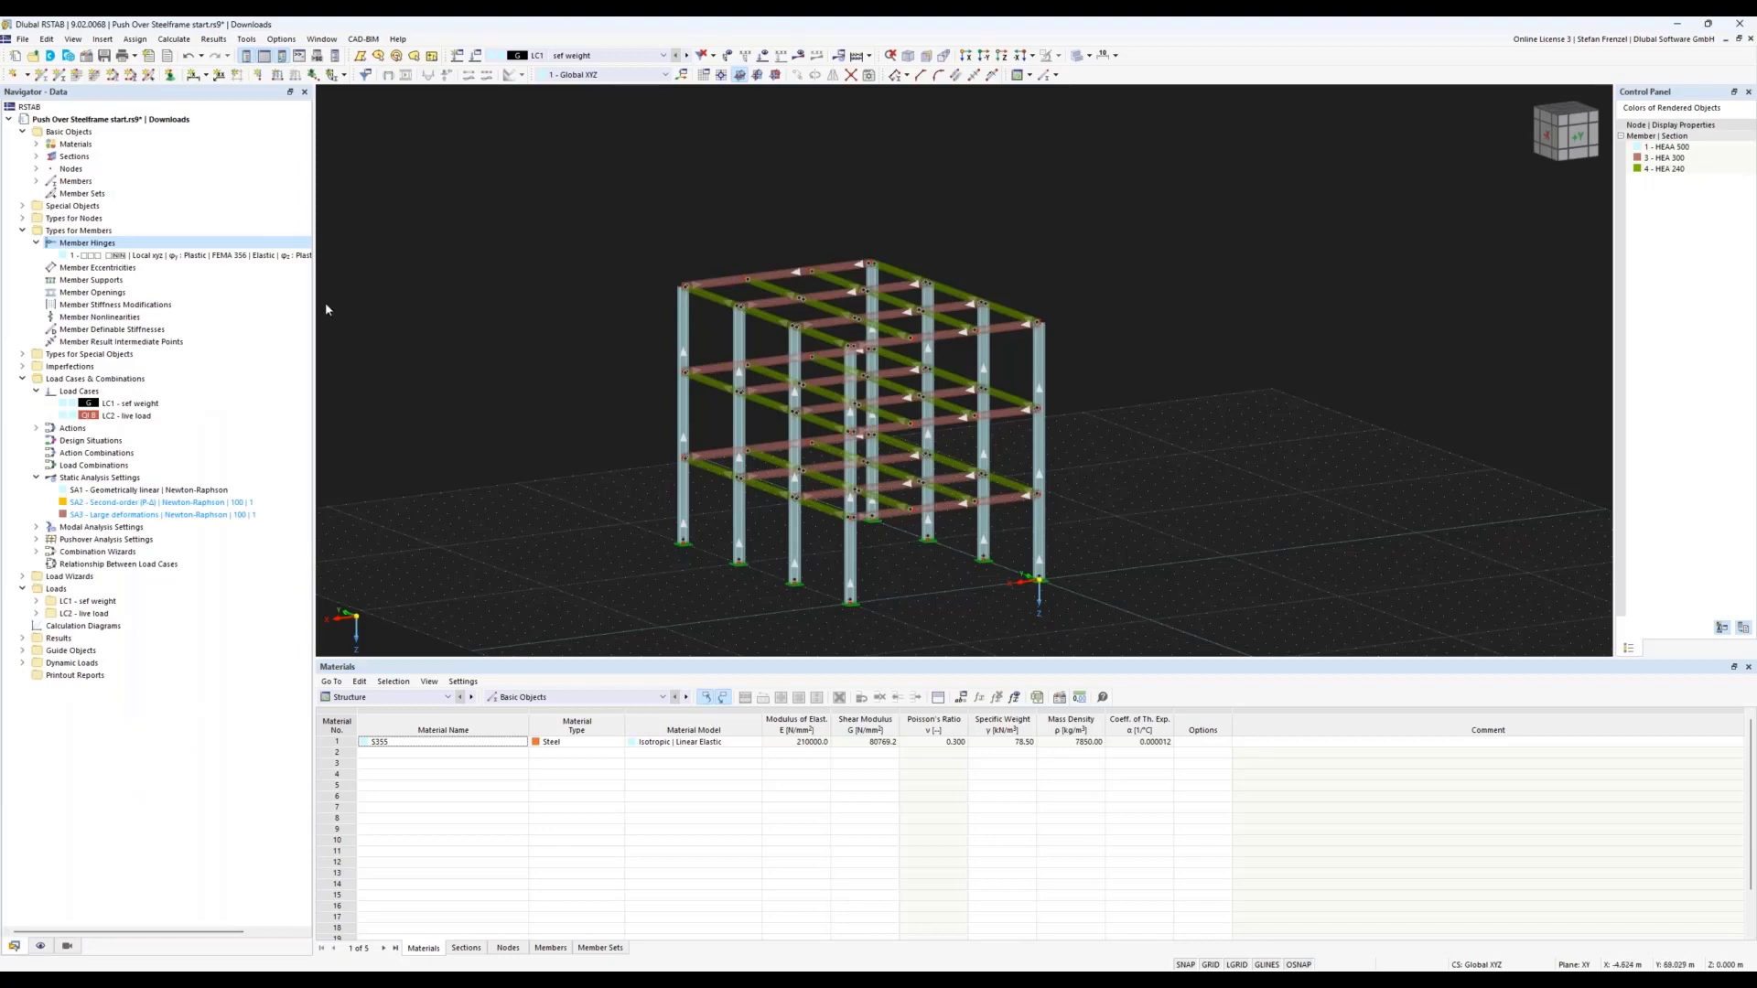
{"action": "right_click", "coordinate": [95, 391]}
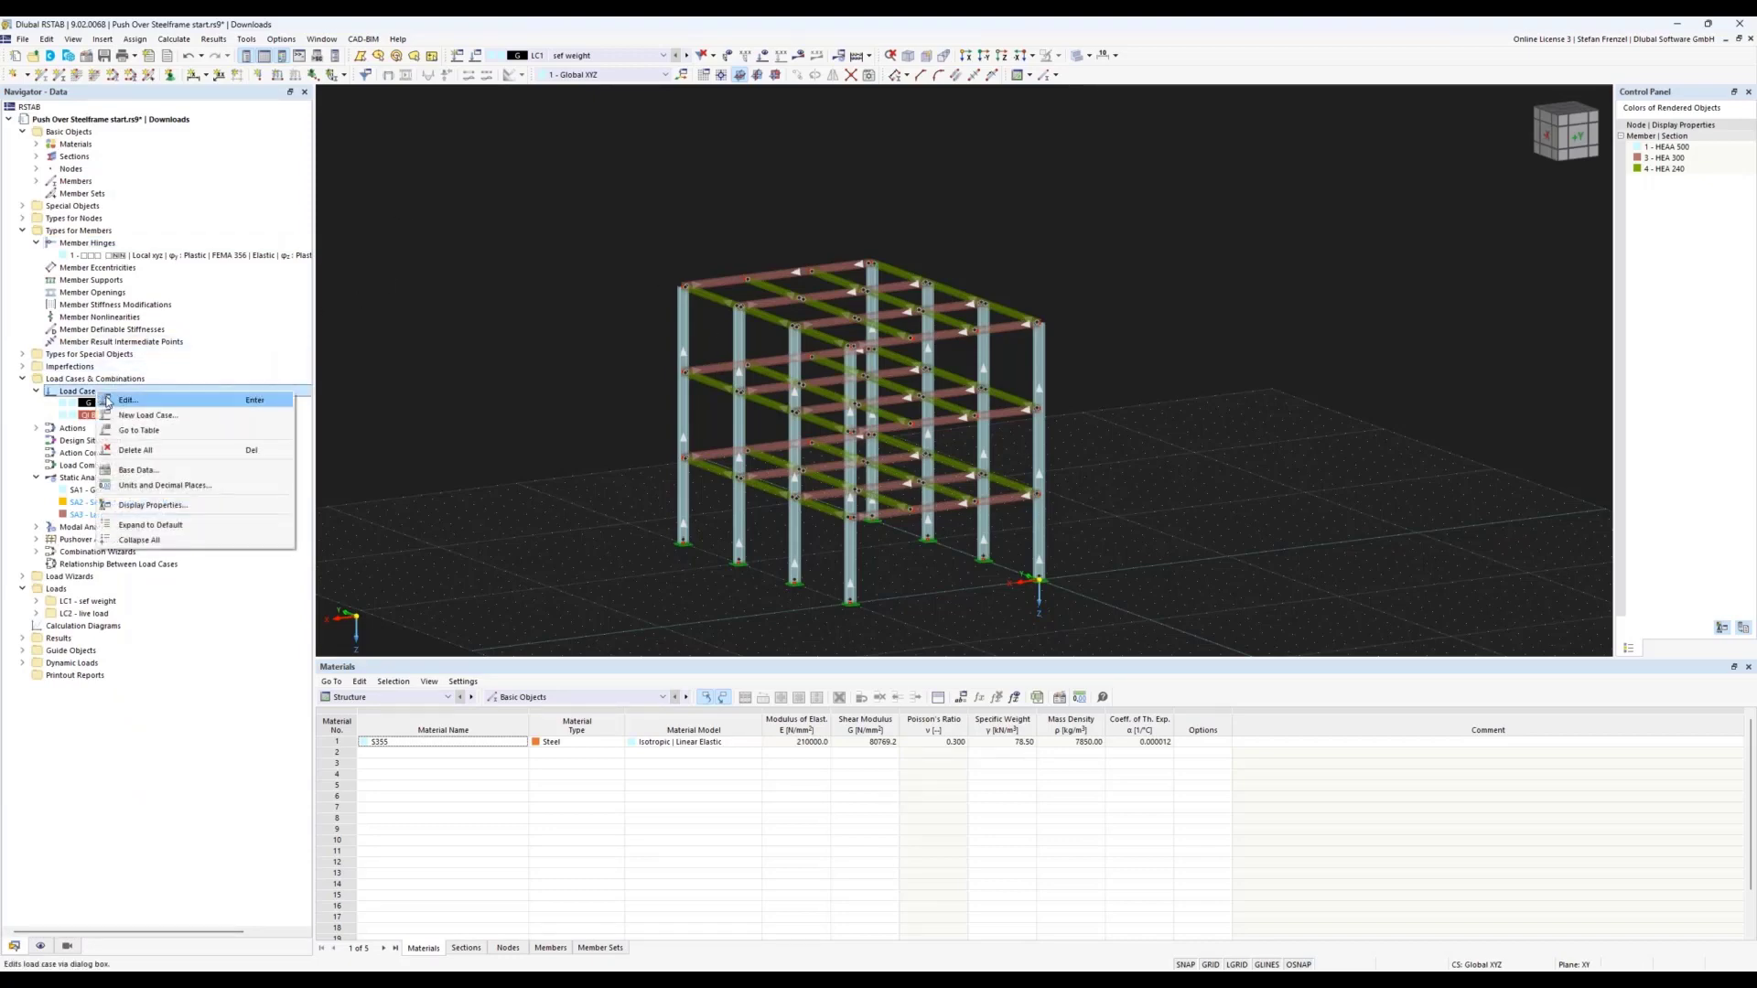
{"action": "left_click", "coordinate": [108, 402]}
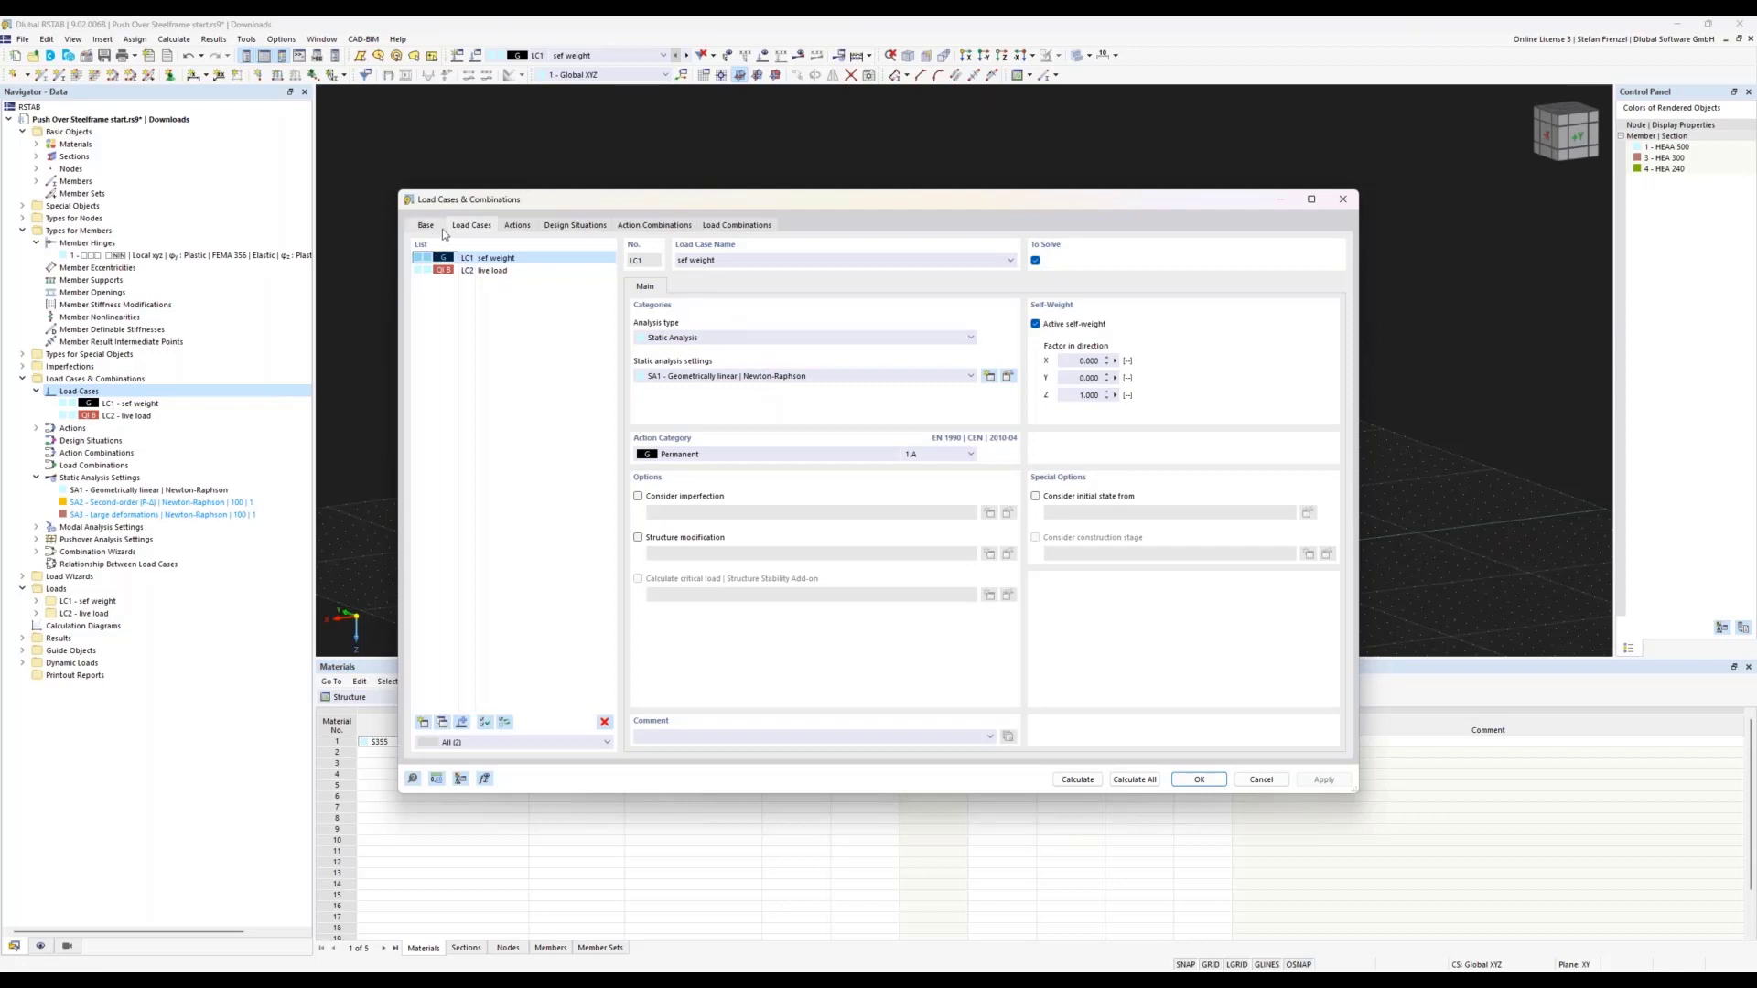
{"action": "left_click", "coordinate": [549, 226]}
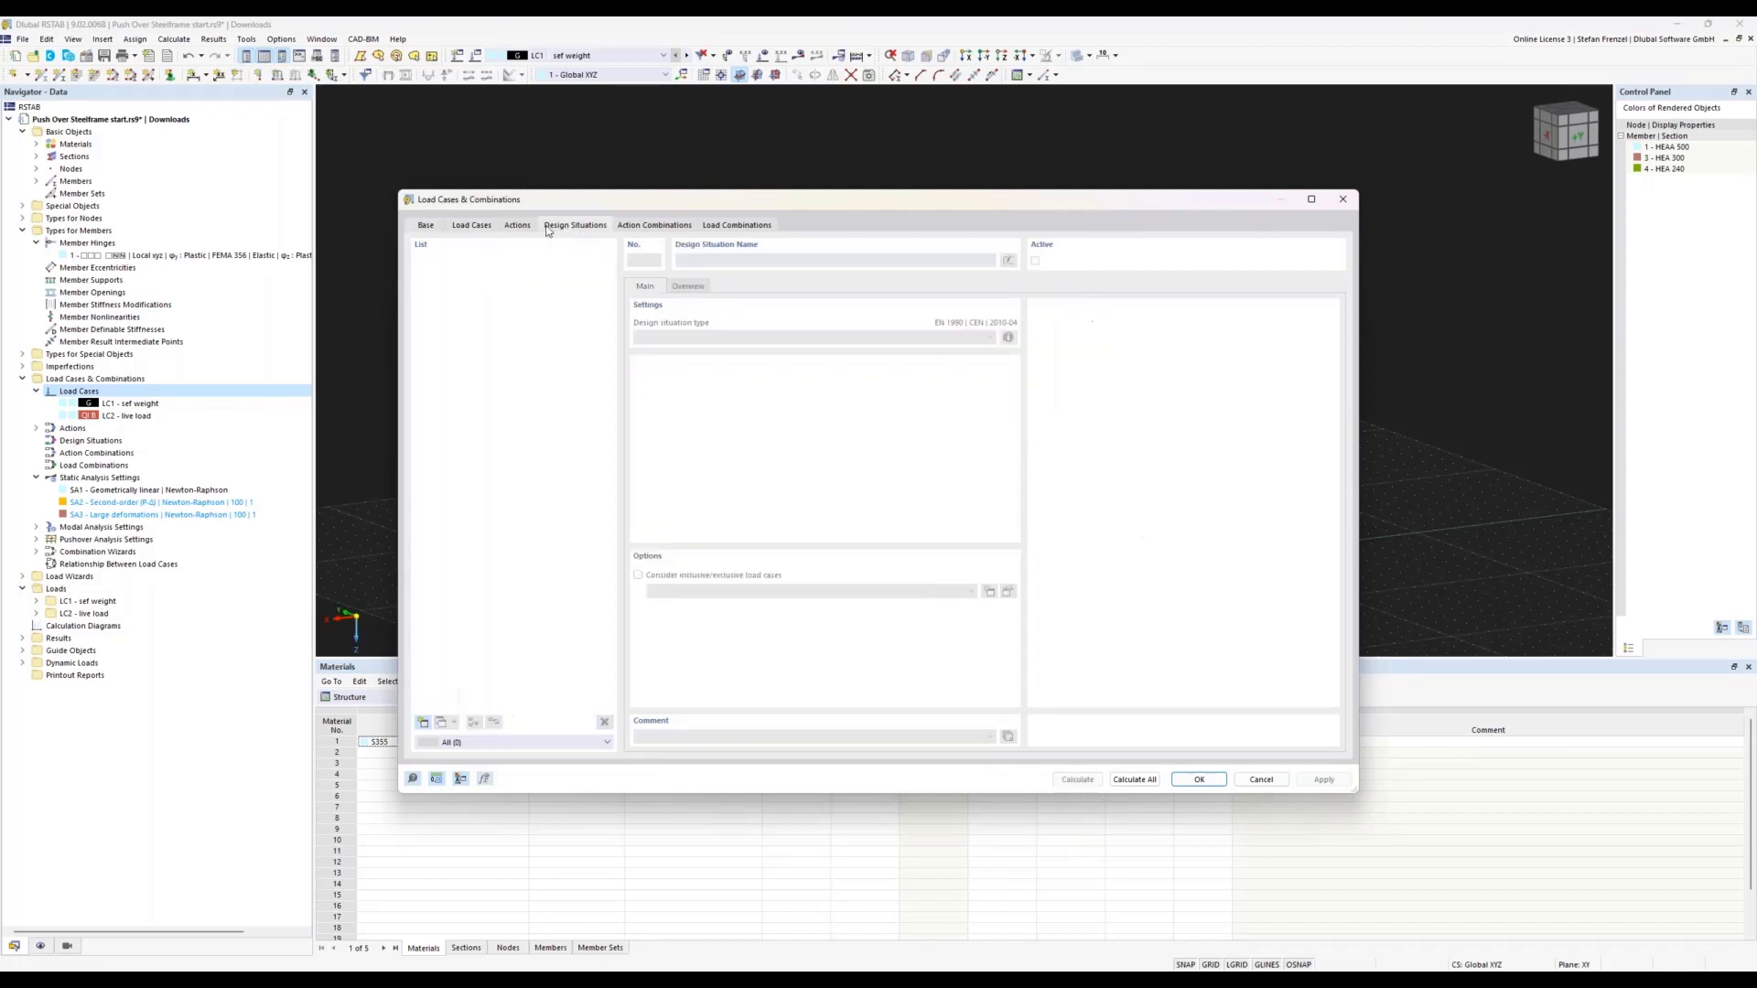
{"action": "left_click", "coordinate": [424, 723]}
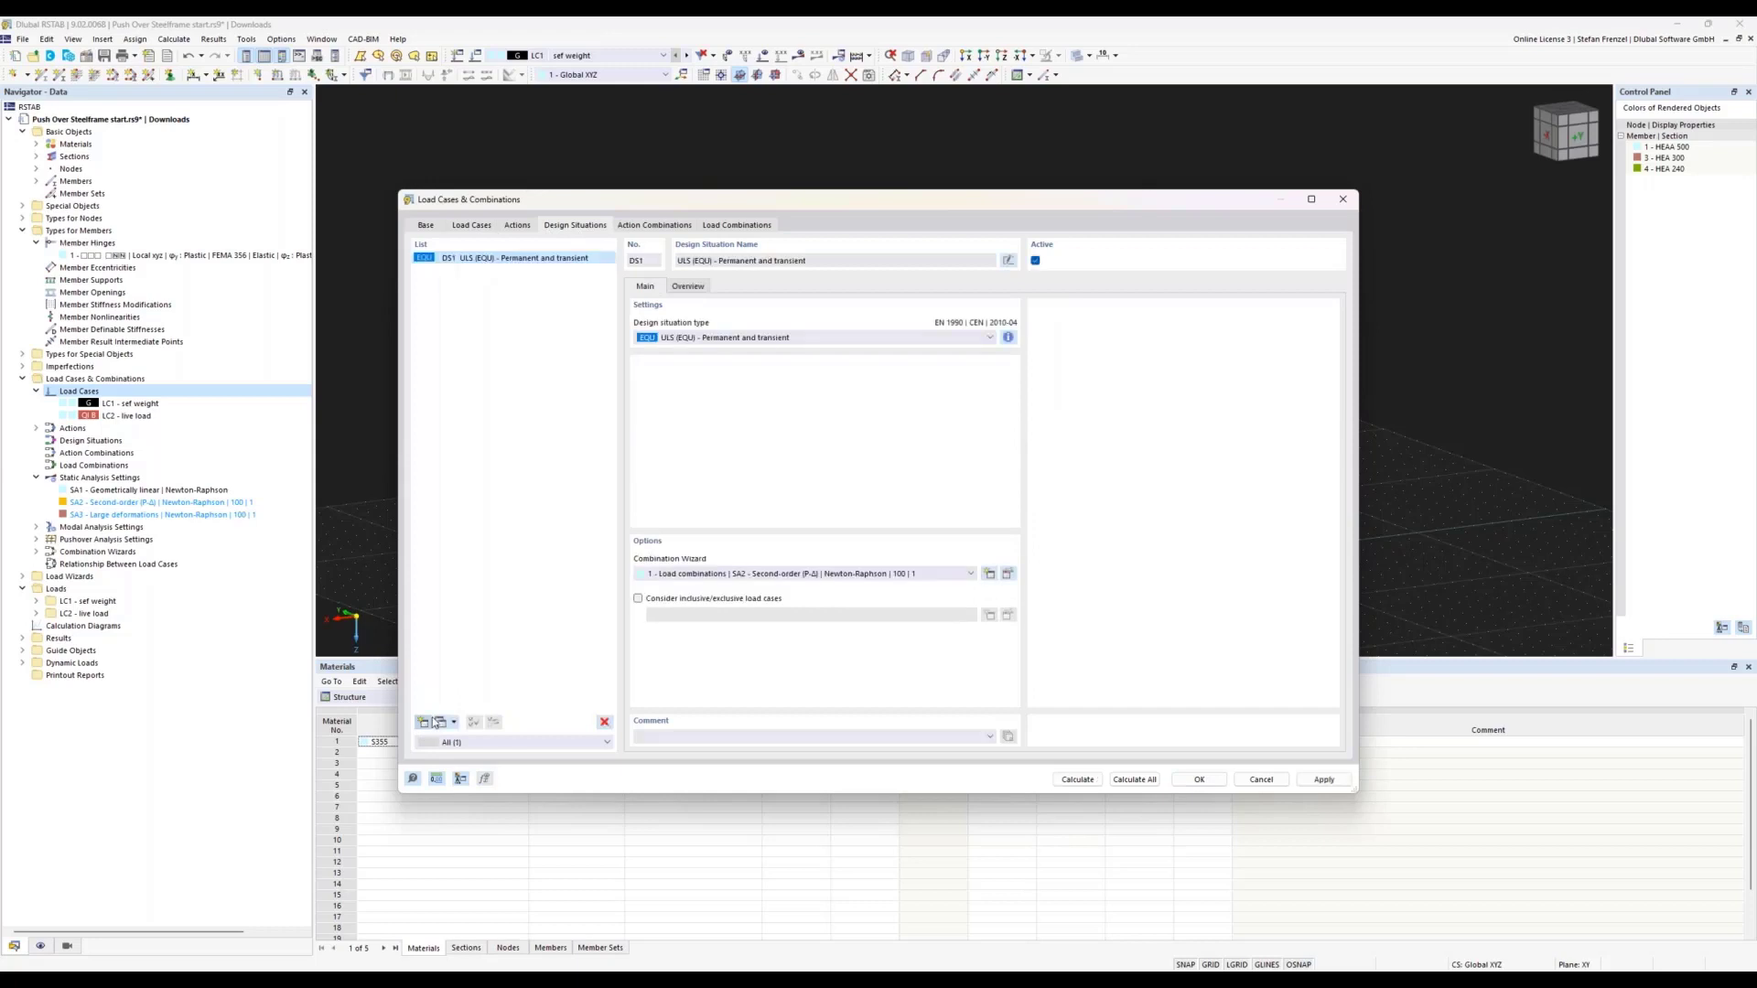
{"action": "left_click", "coordinate": [713, 339]}
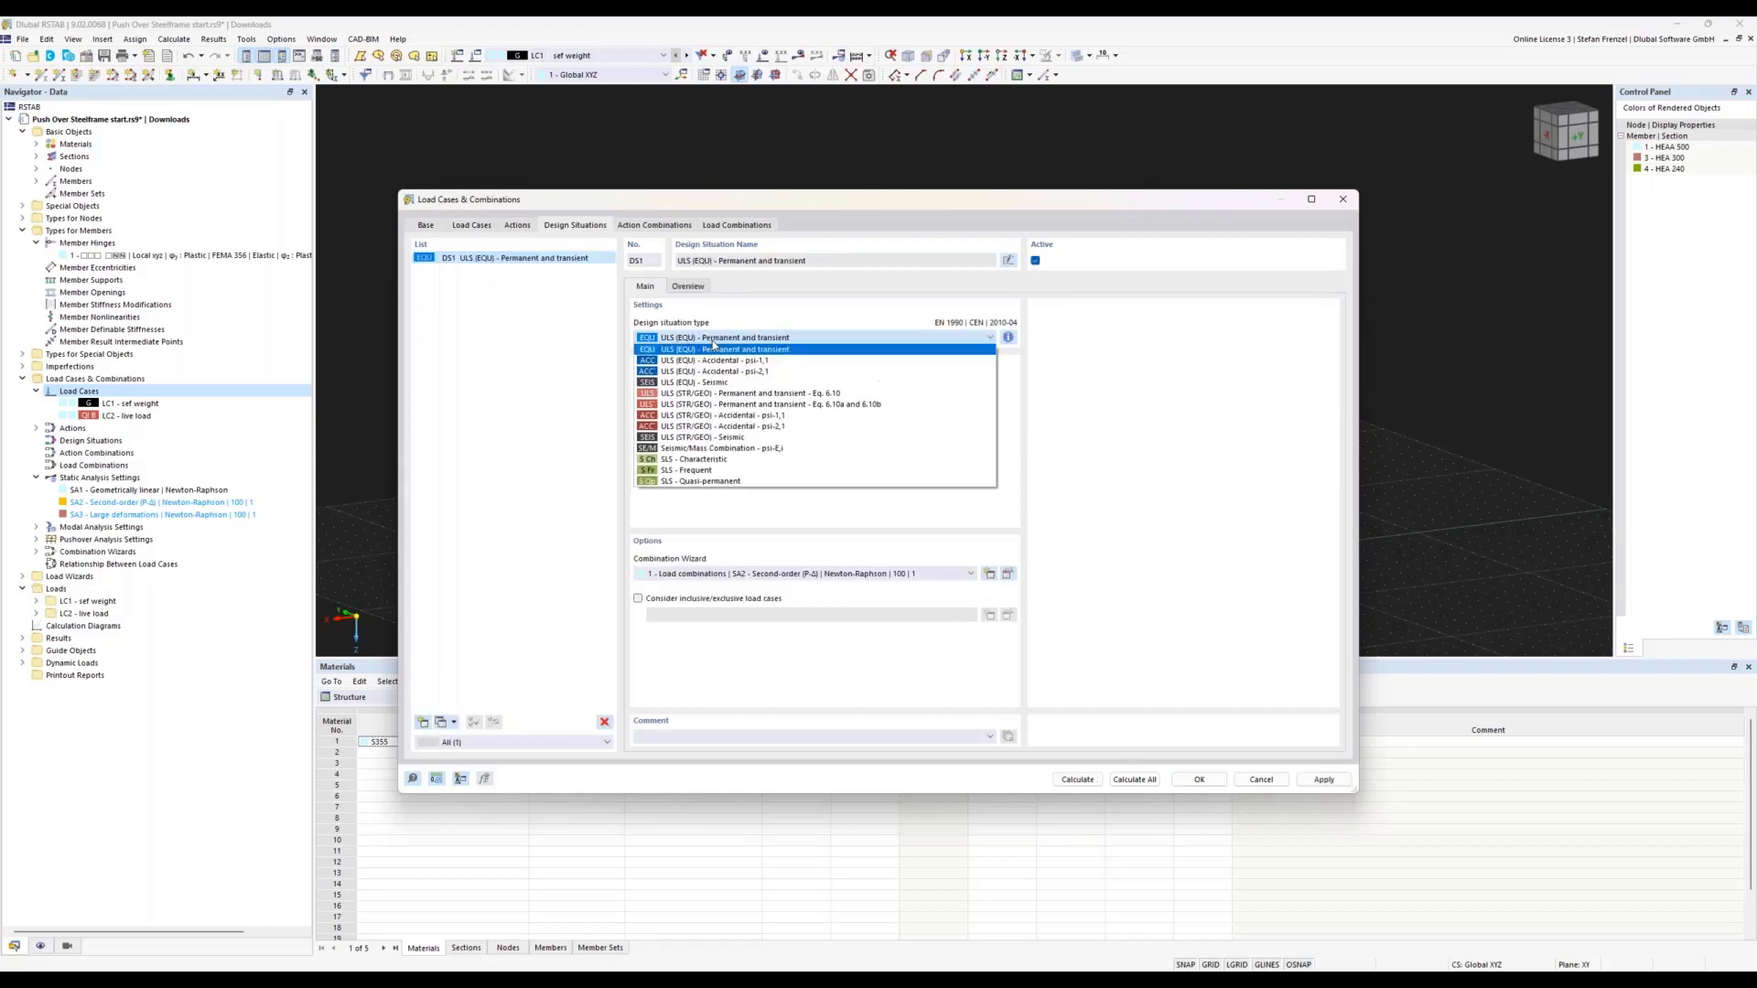
{"action": "left_click", "coordinate": [718, 447]}
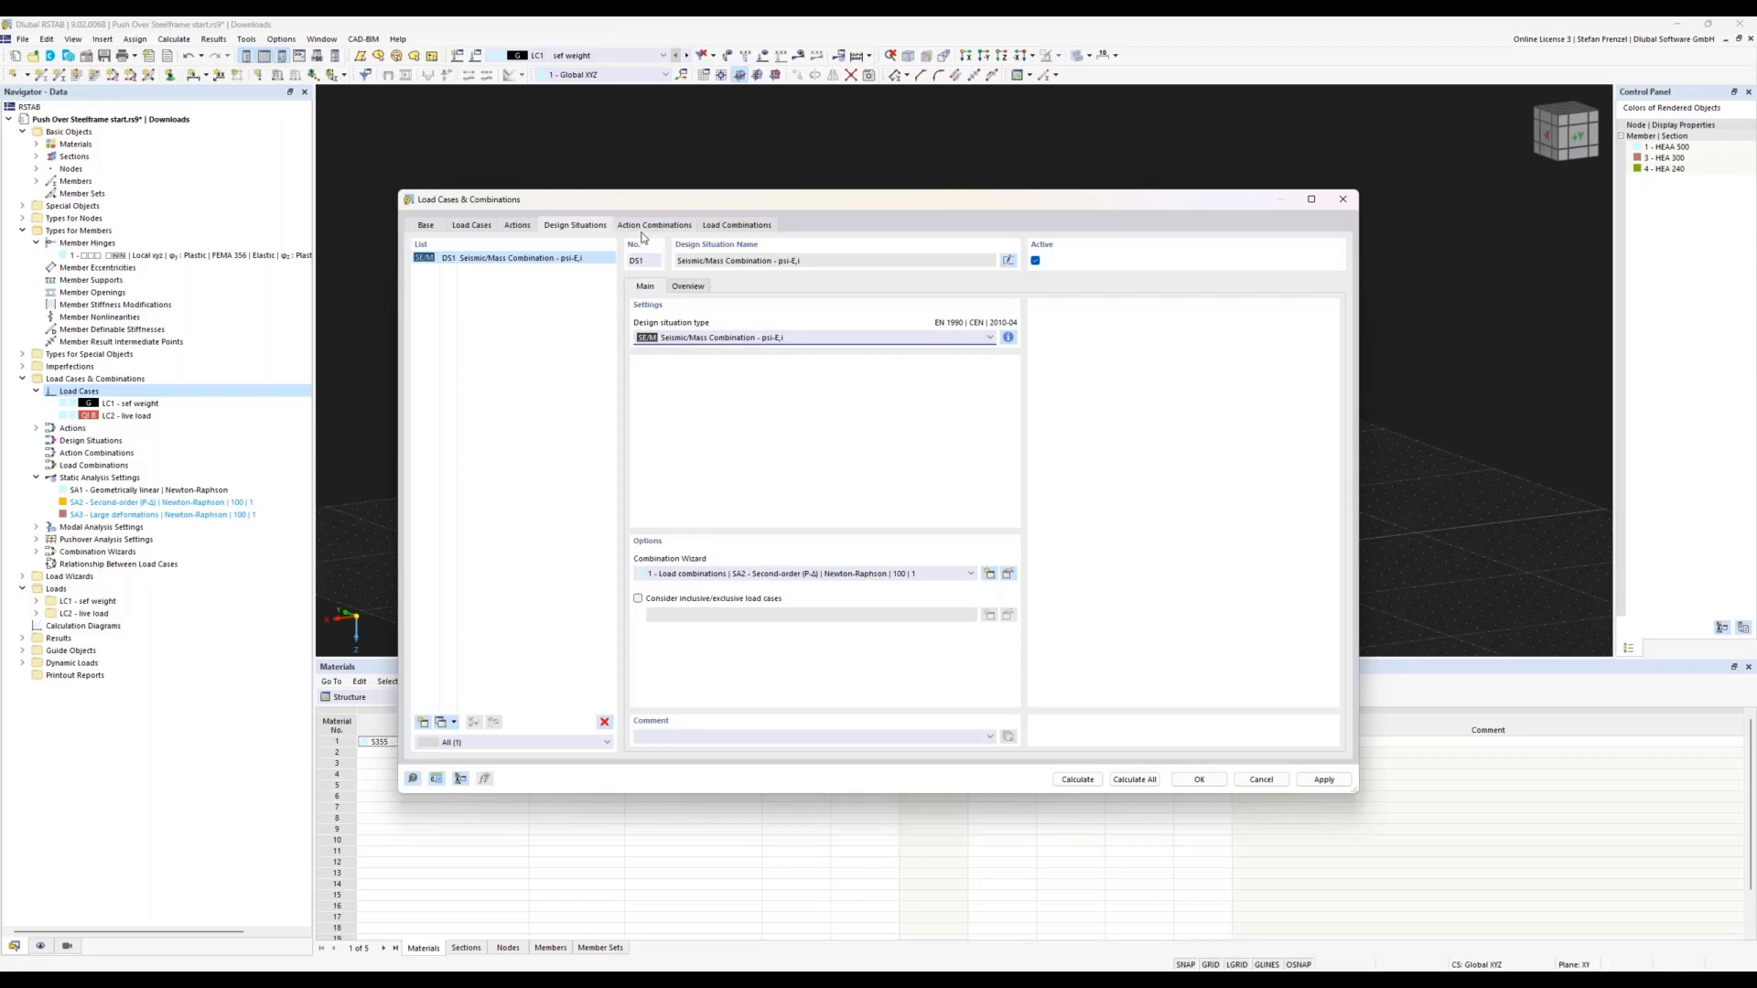
- Set the static analysis settings of load combination CO1 to SA3 - Large deformations | Newton-Raphson | 100 | 1
{"action": "left_click", "coordinate": [708, 228]}
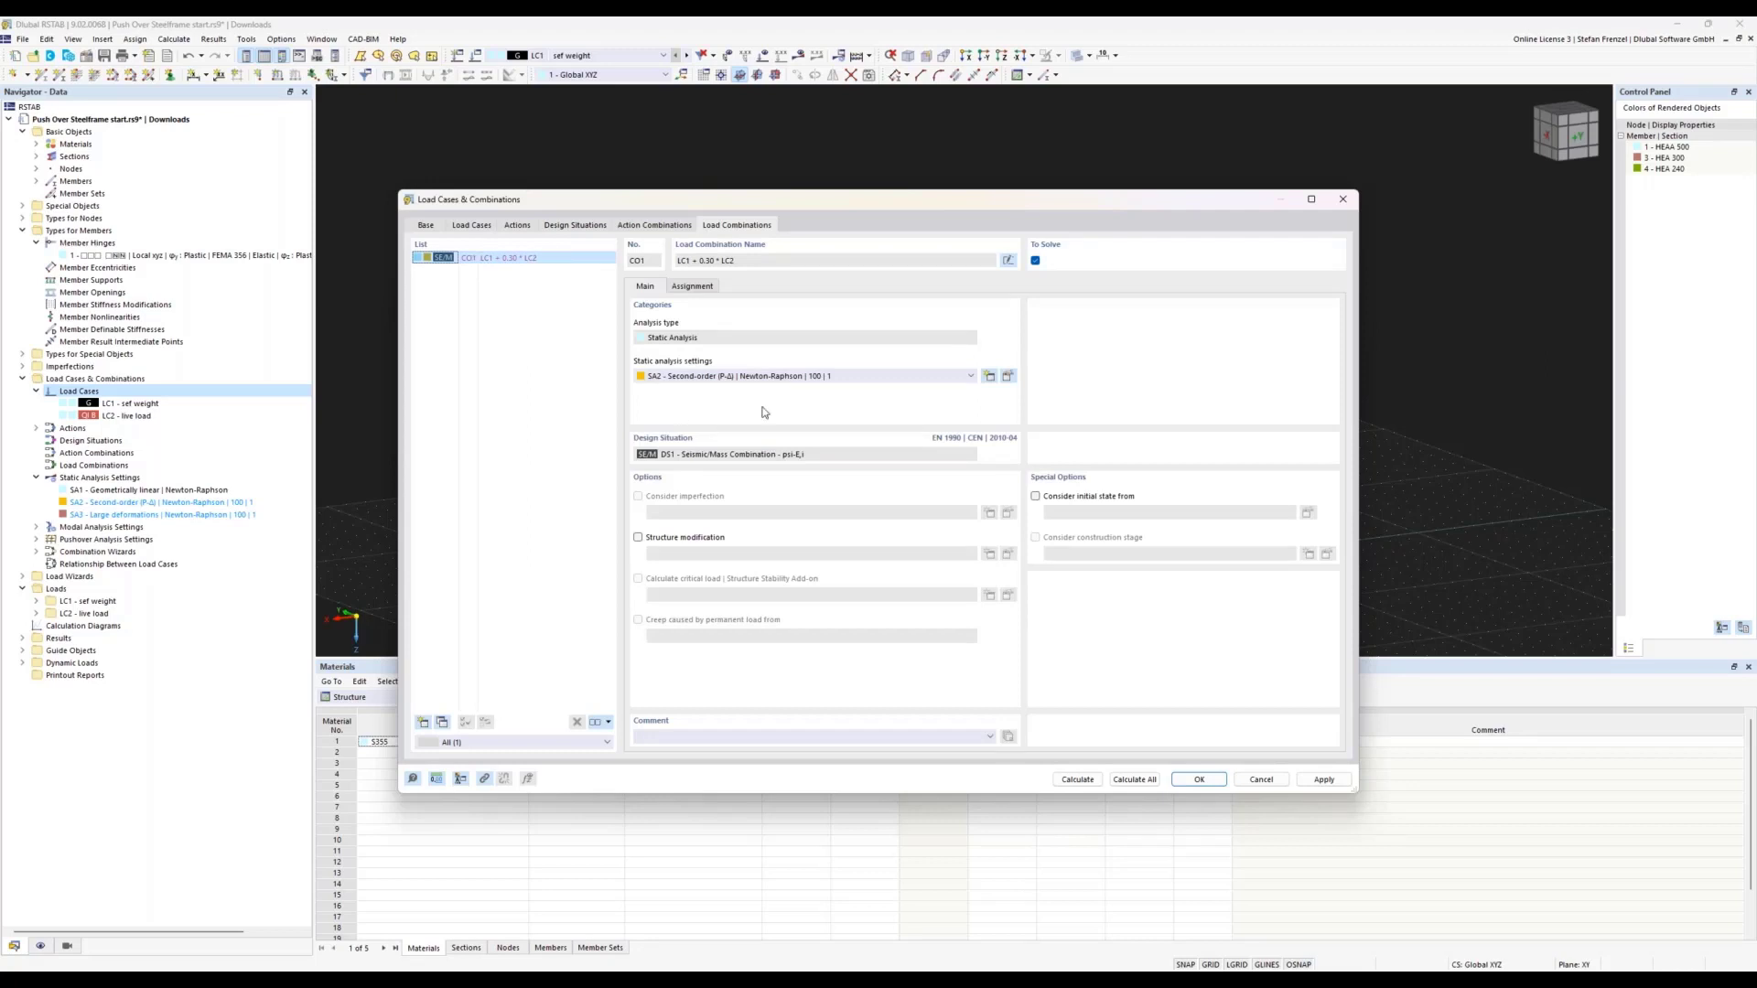
{"action": "left_click", "coordinate": [808, 377]}
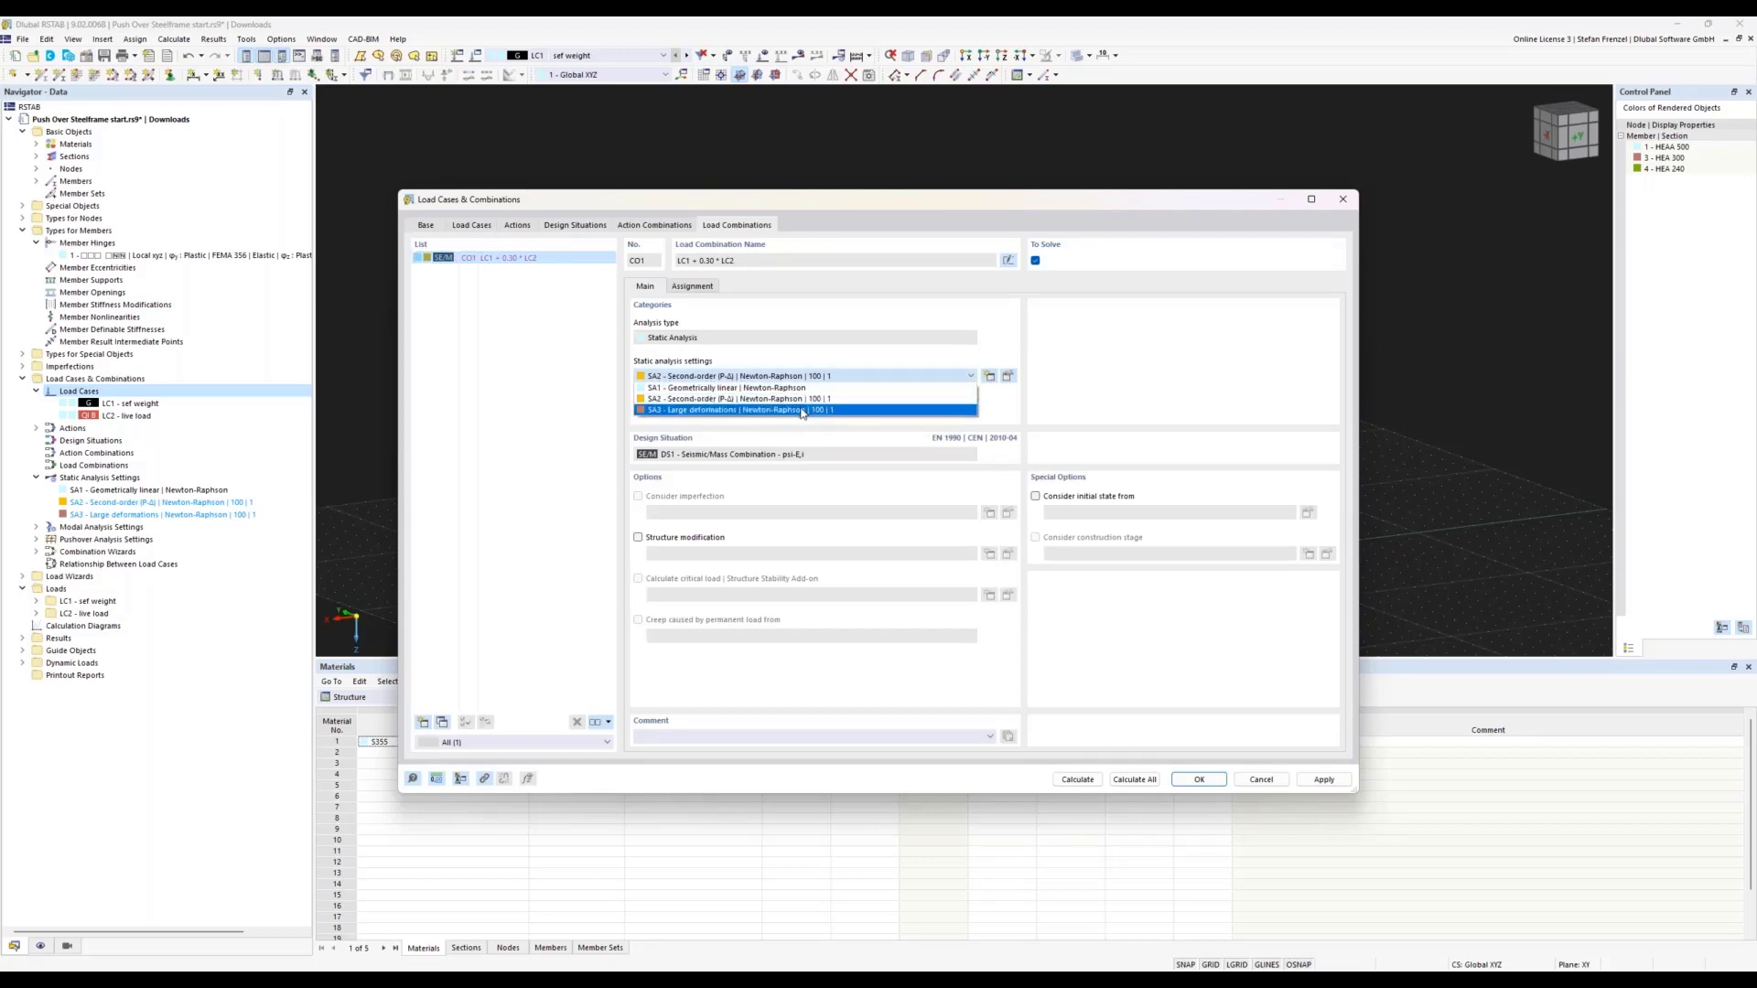
{"action": "left_click", "coordinate": [803, 411]}
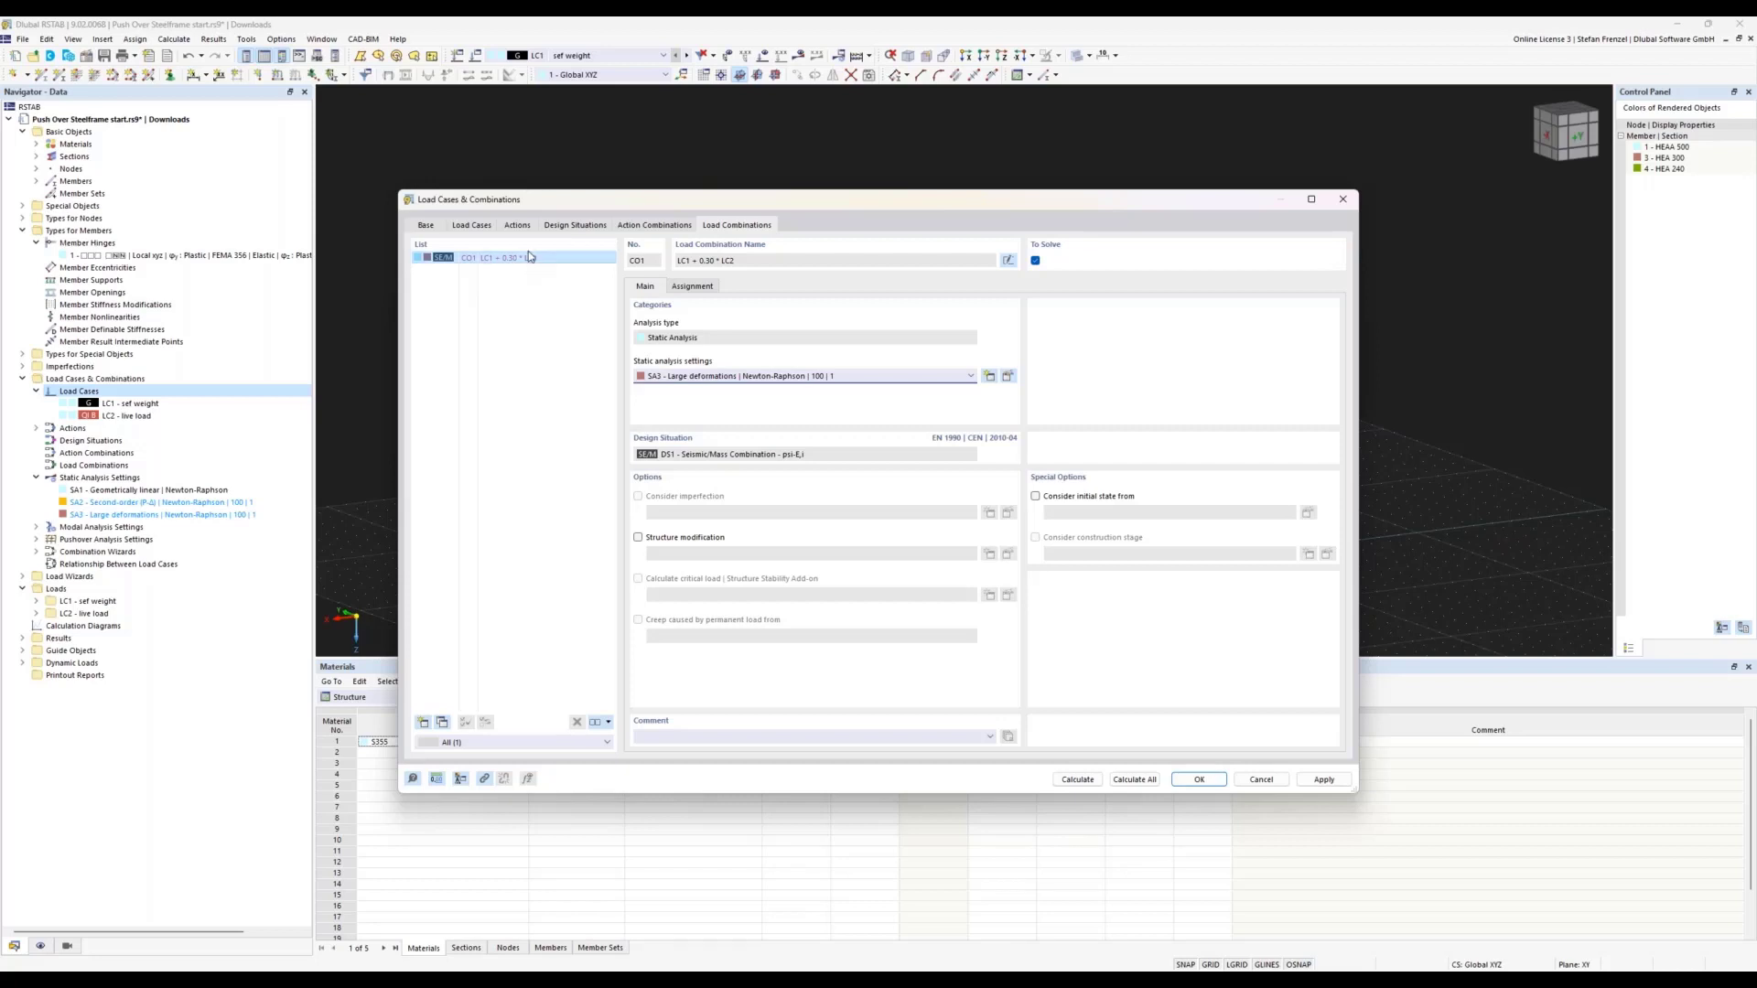
- Add a Modal Analysis load case that imports masses only from load combination CO1, and calculate it
{"action": "left_click", "coordinate": [473, 226]}
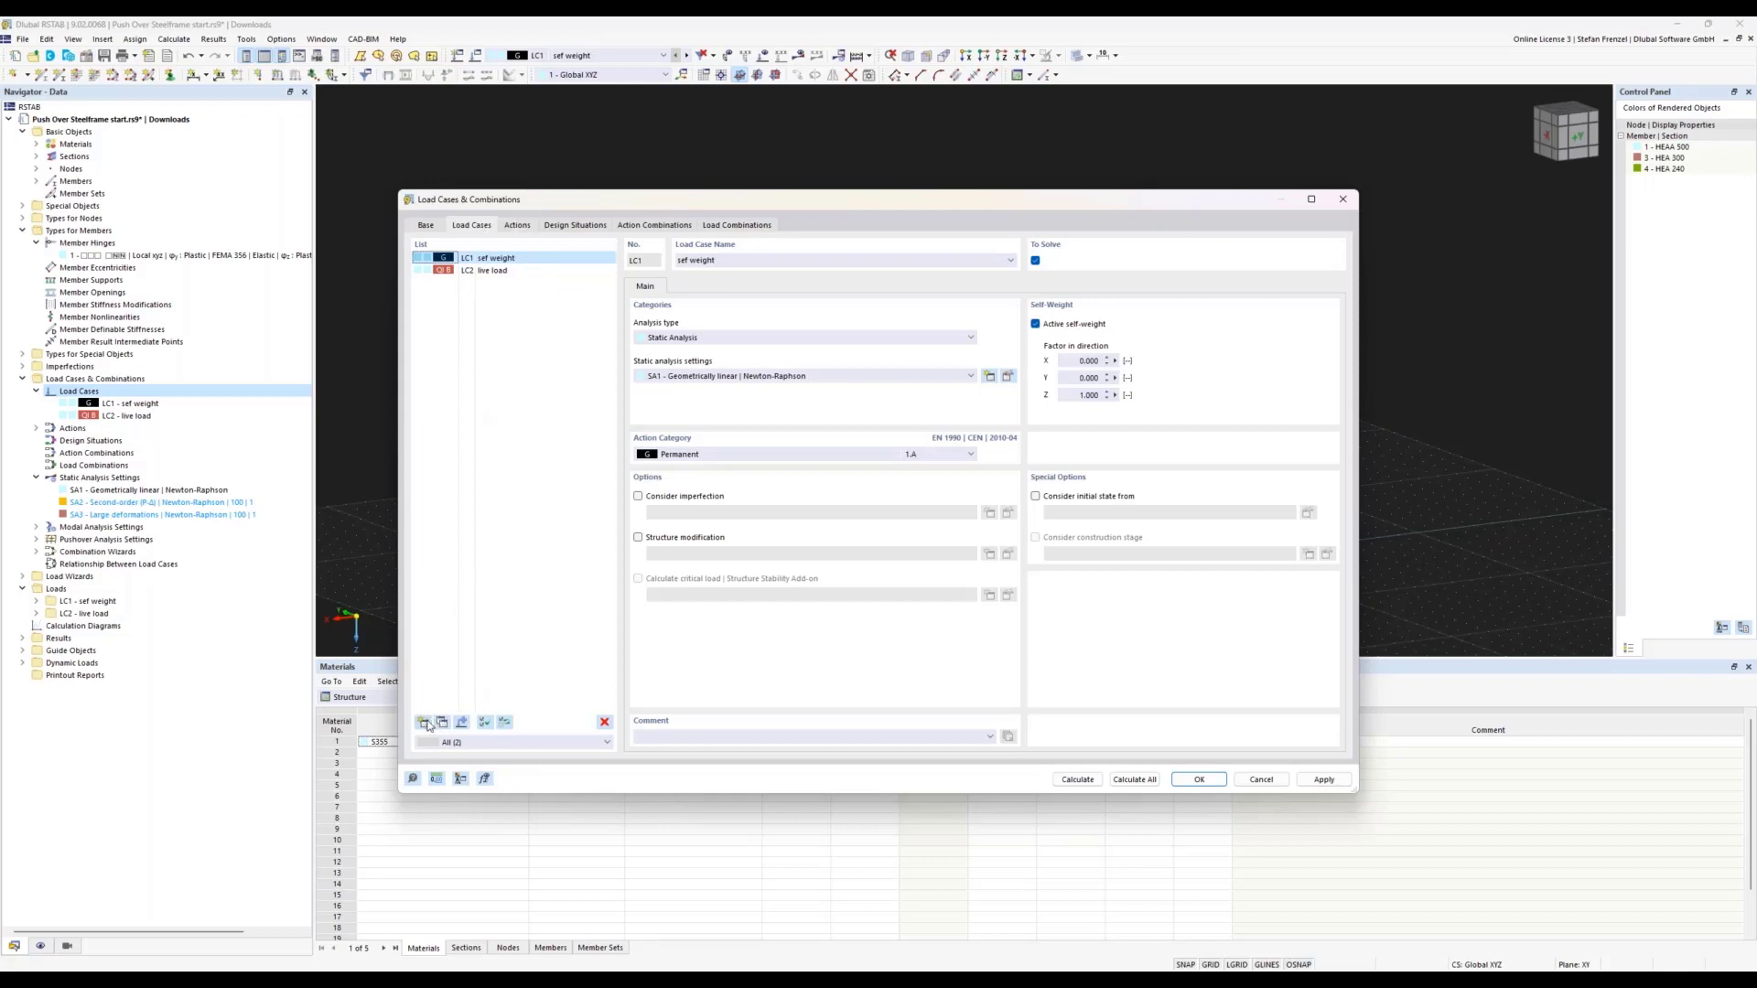
{"action": "left_click", "coordinate": [424, 723]}
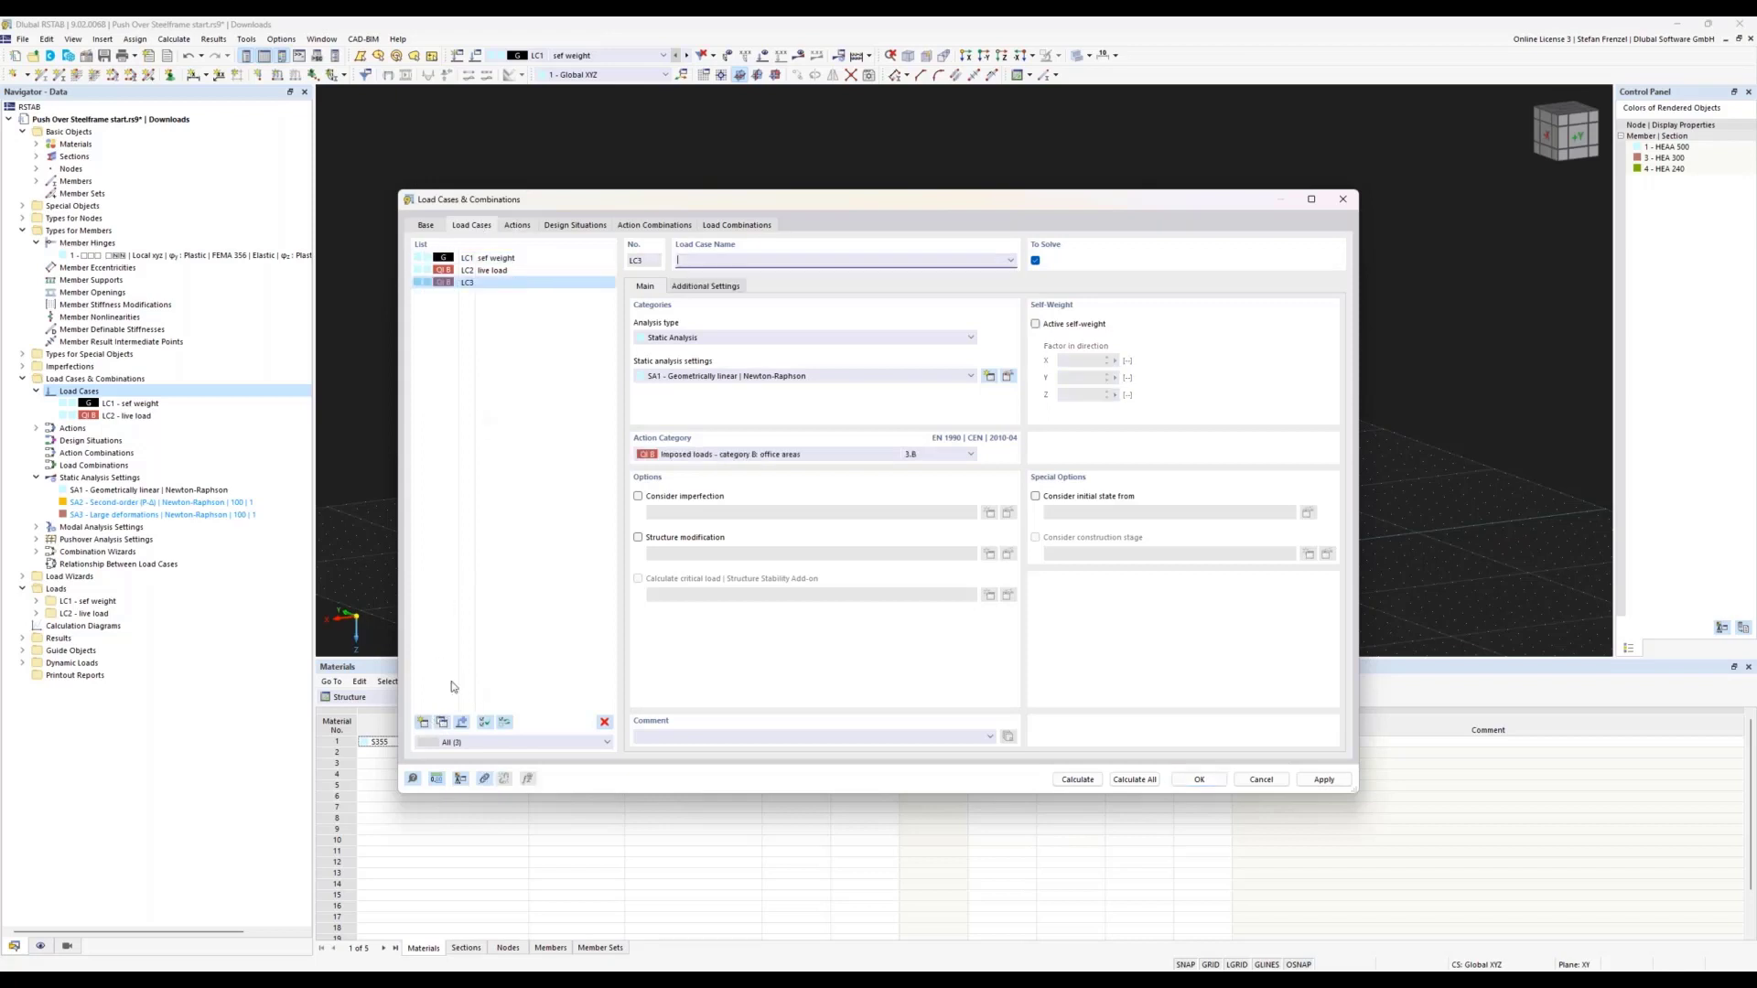
{"action": "left_click", "coordinate": [761, 339]}
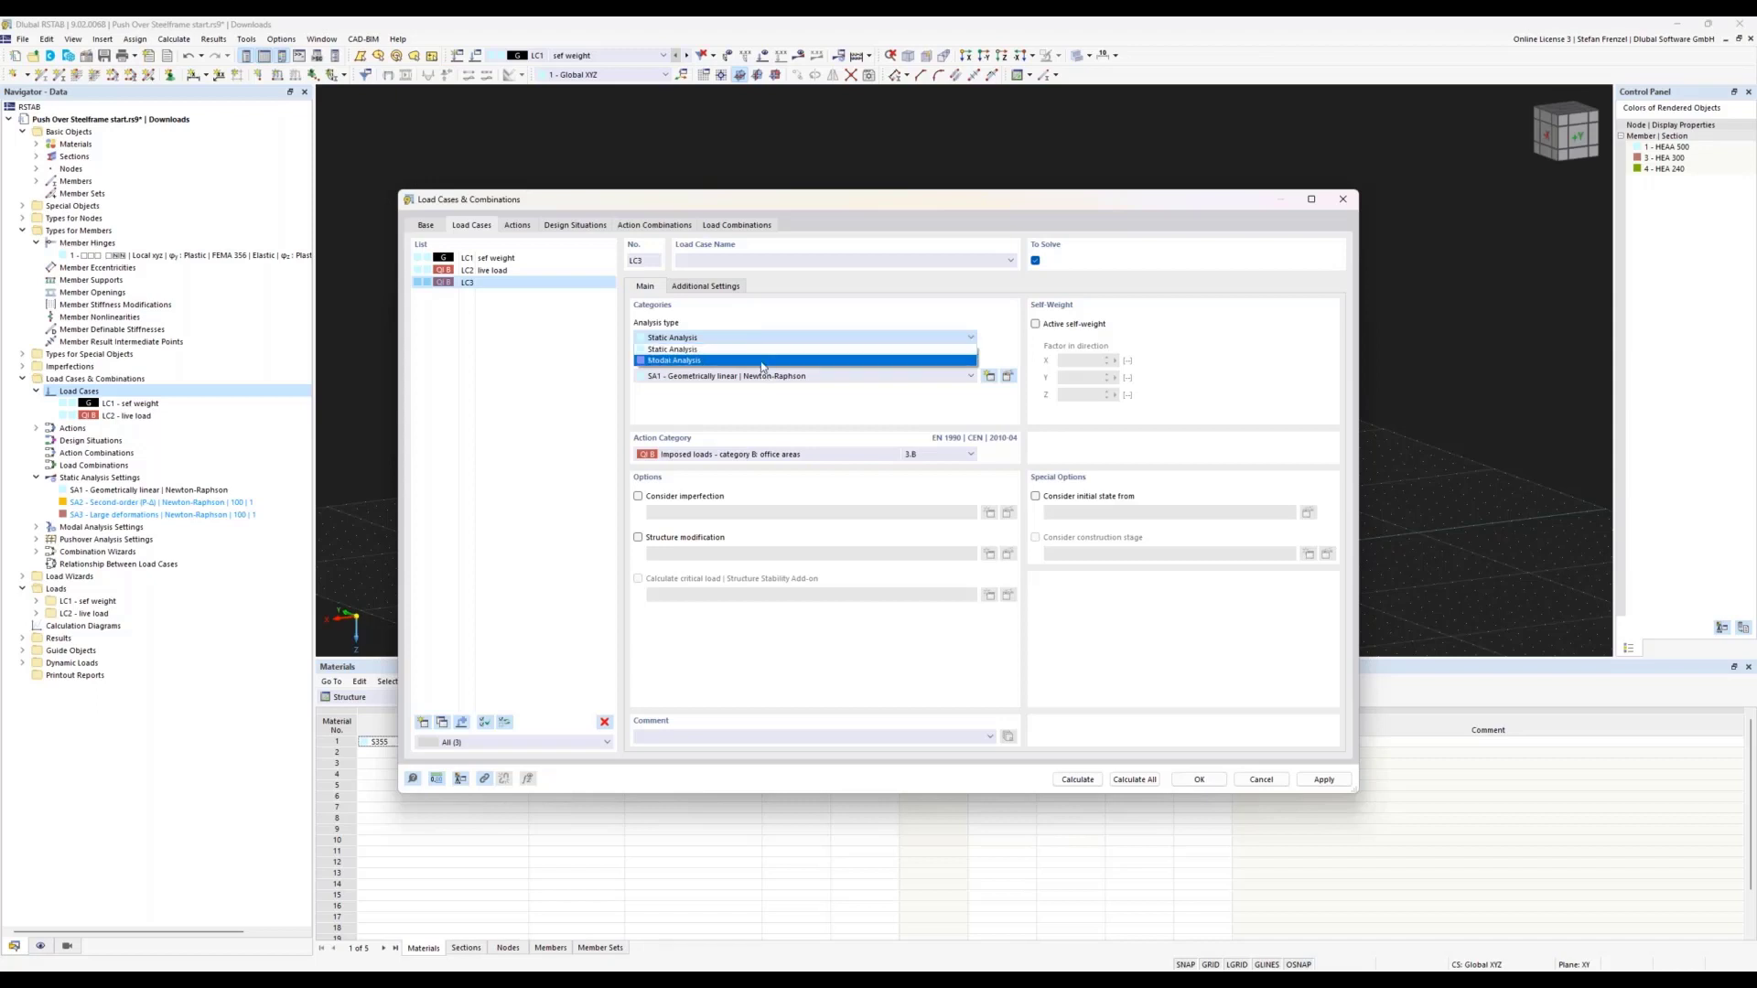
{"action": "left_click", "coordinate": [763, 362]}
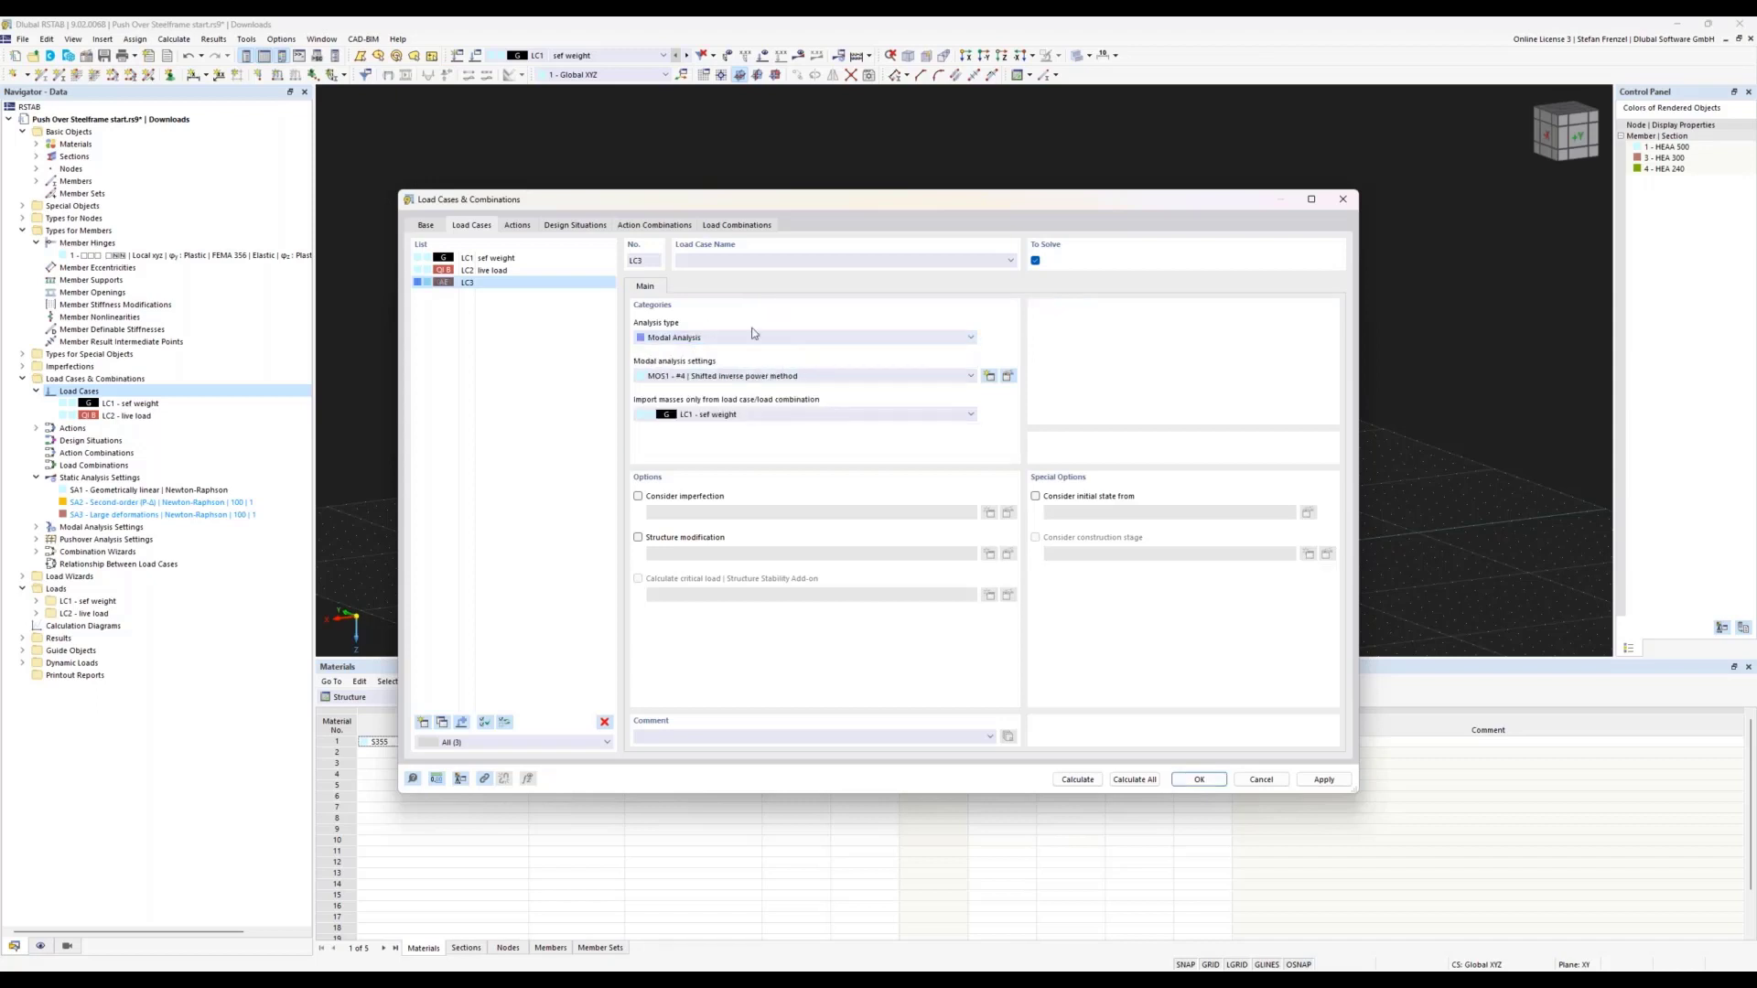
{"action": "left_click", "coordinate": [784, 417]}
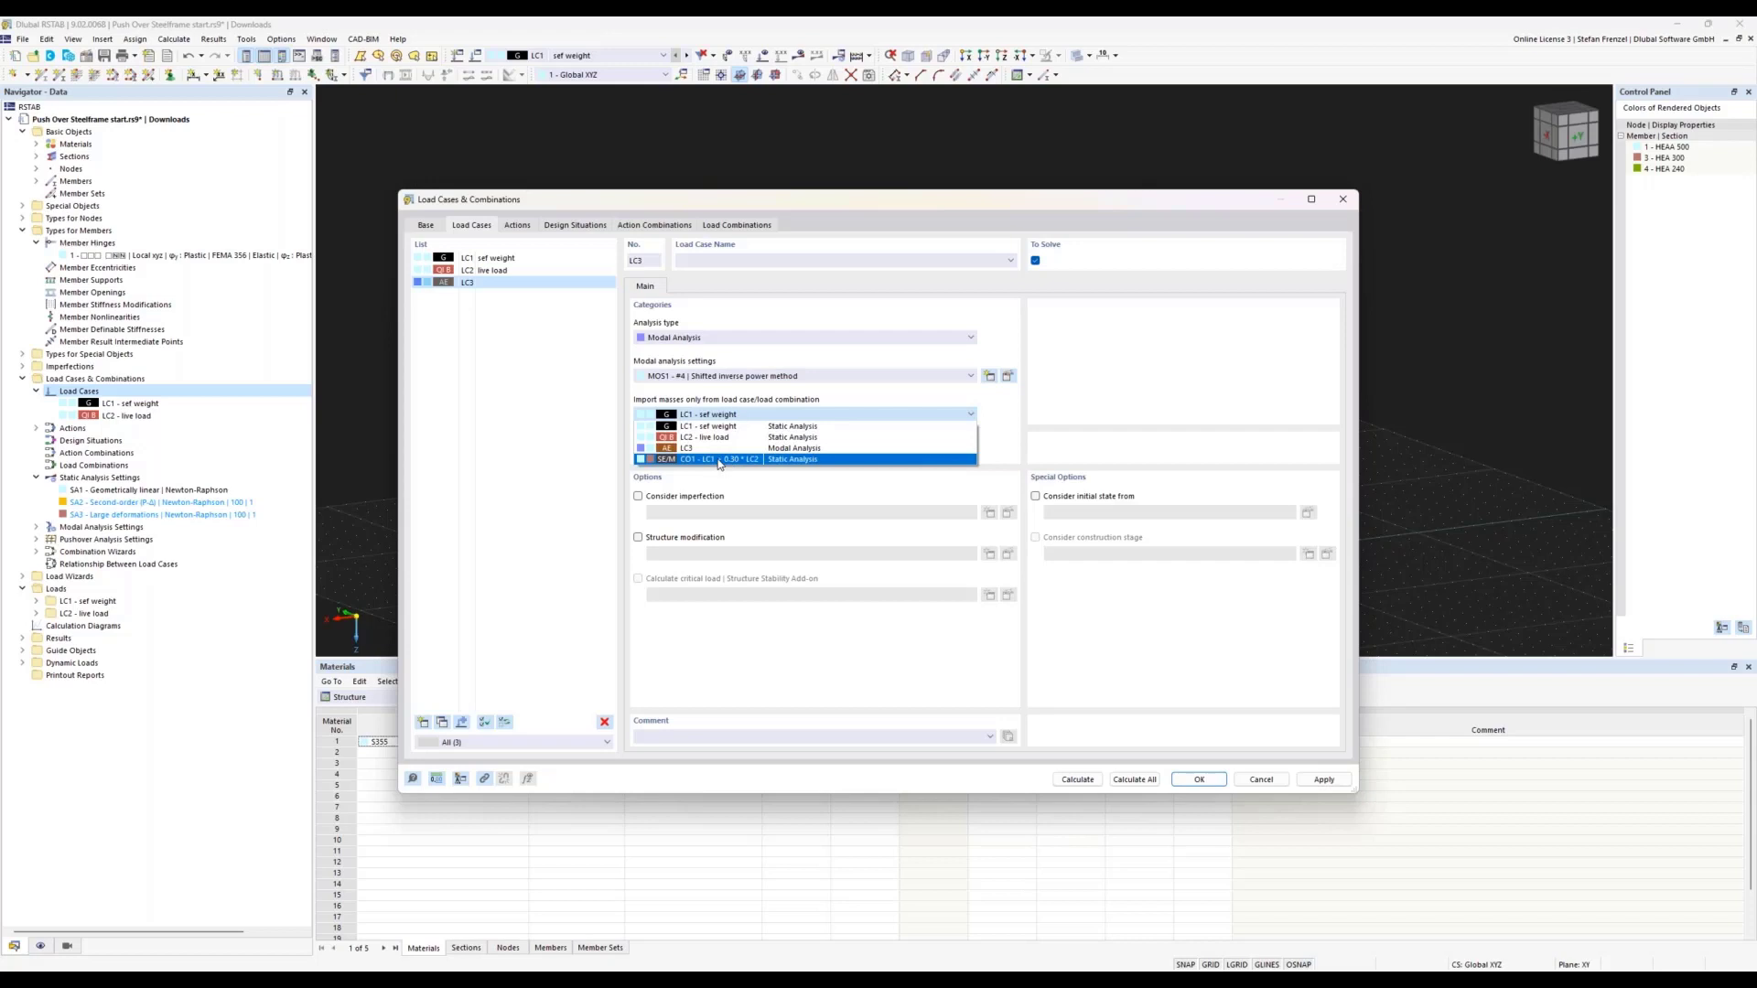
{"action": "left_click", "coordinate": [720, 460]}
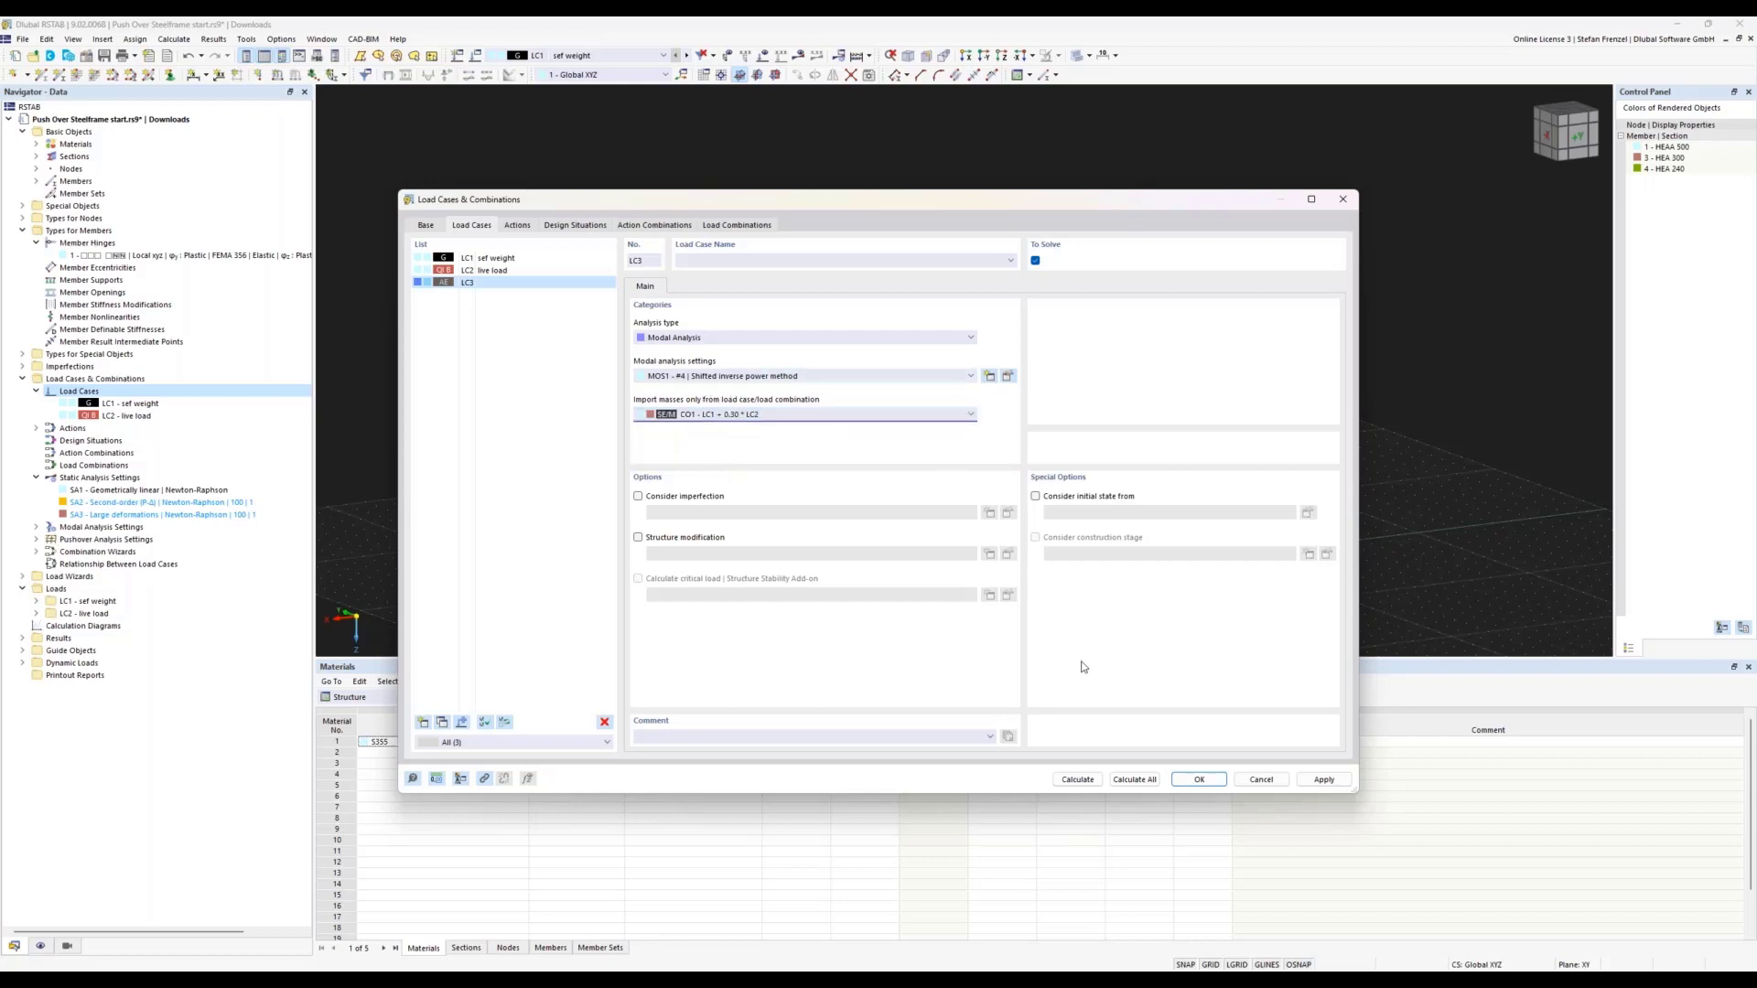
{"action": "left_click", "coordinate": [1078, 780]}
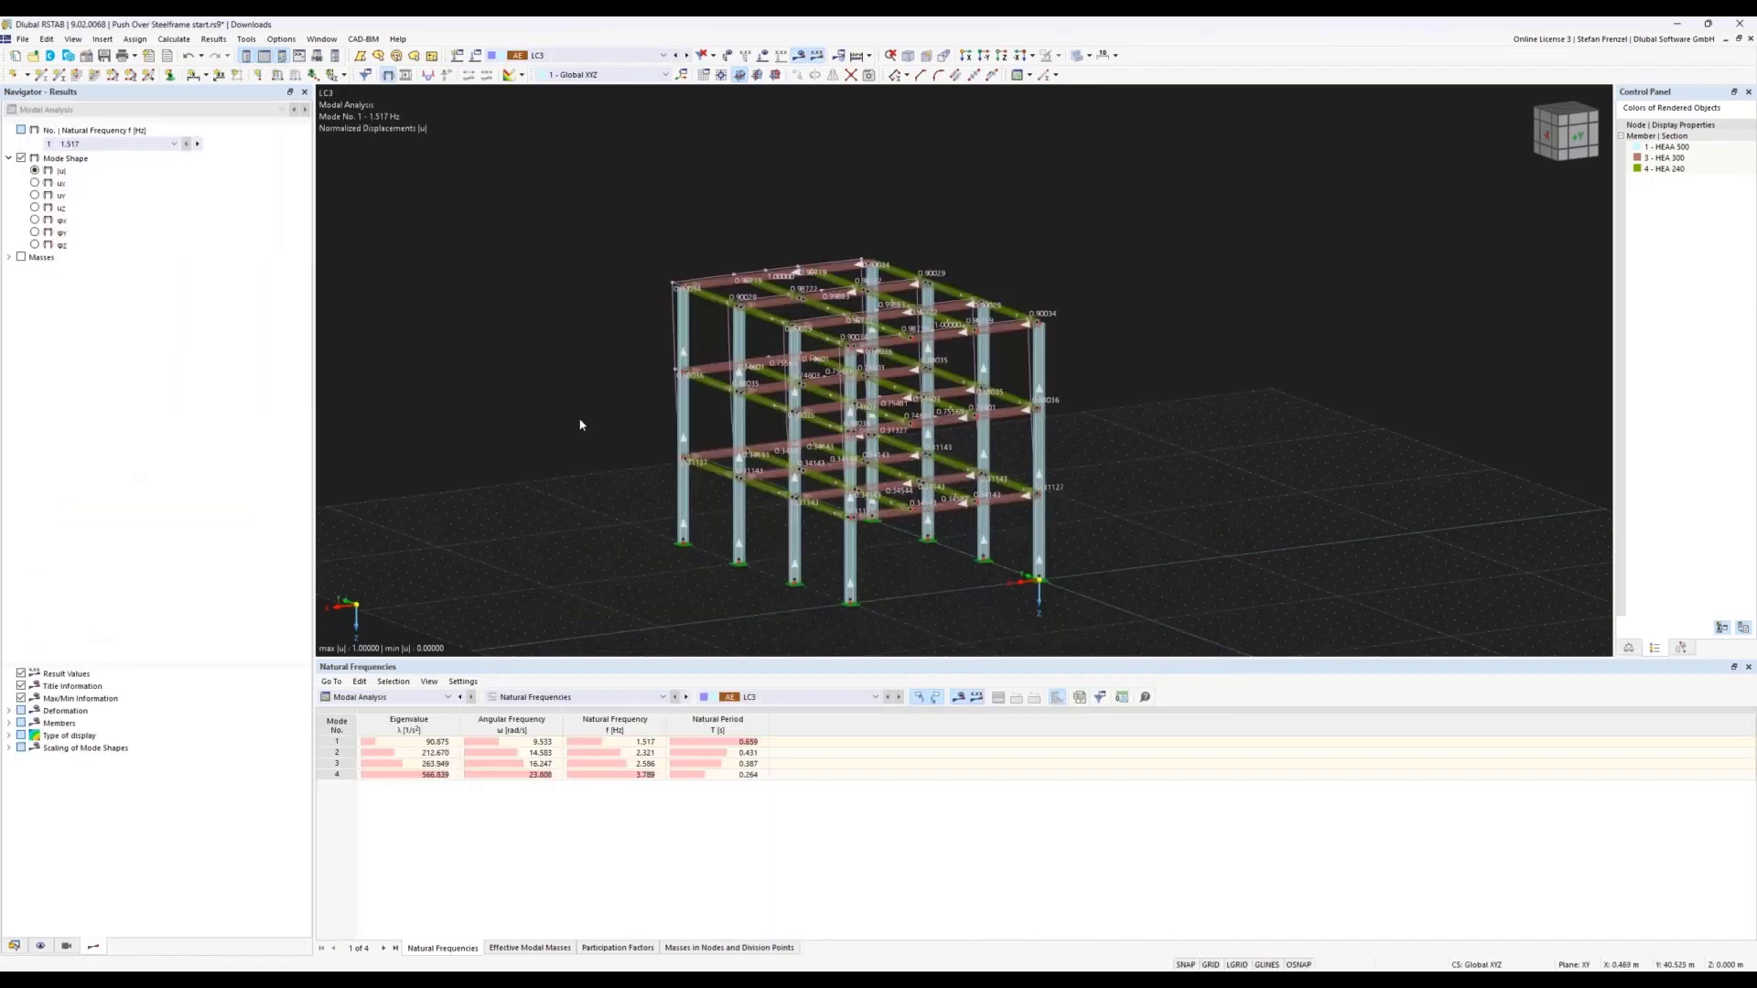
- Examine the natural frequencies and periods, and the translational effective modal mass factors of modes 1 and 2
{"action": "left_click", "coordinate": [641, 743]}
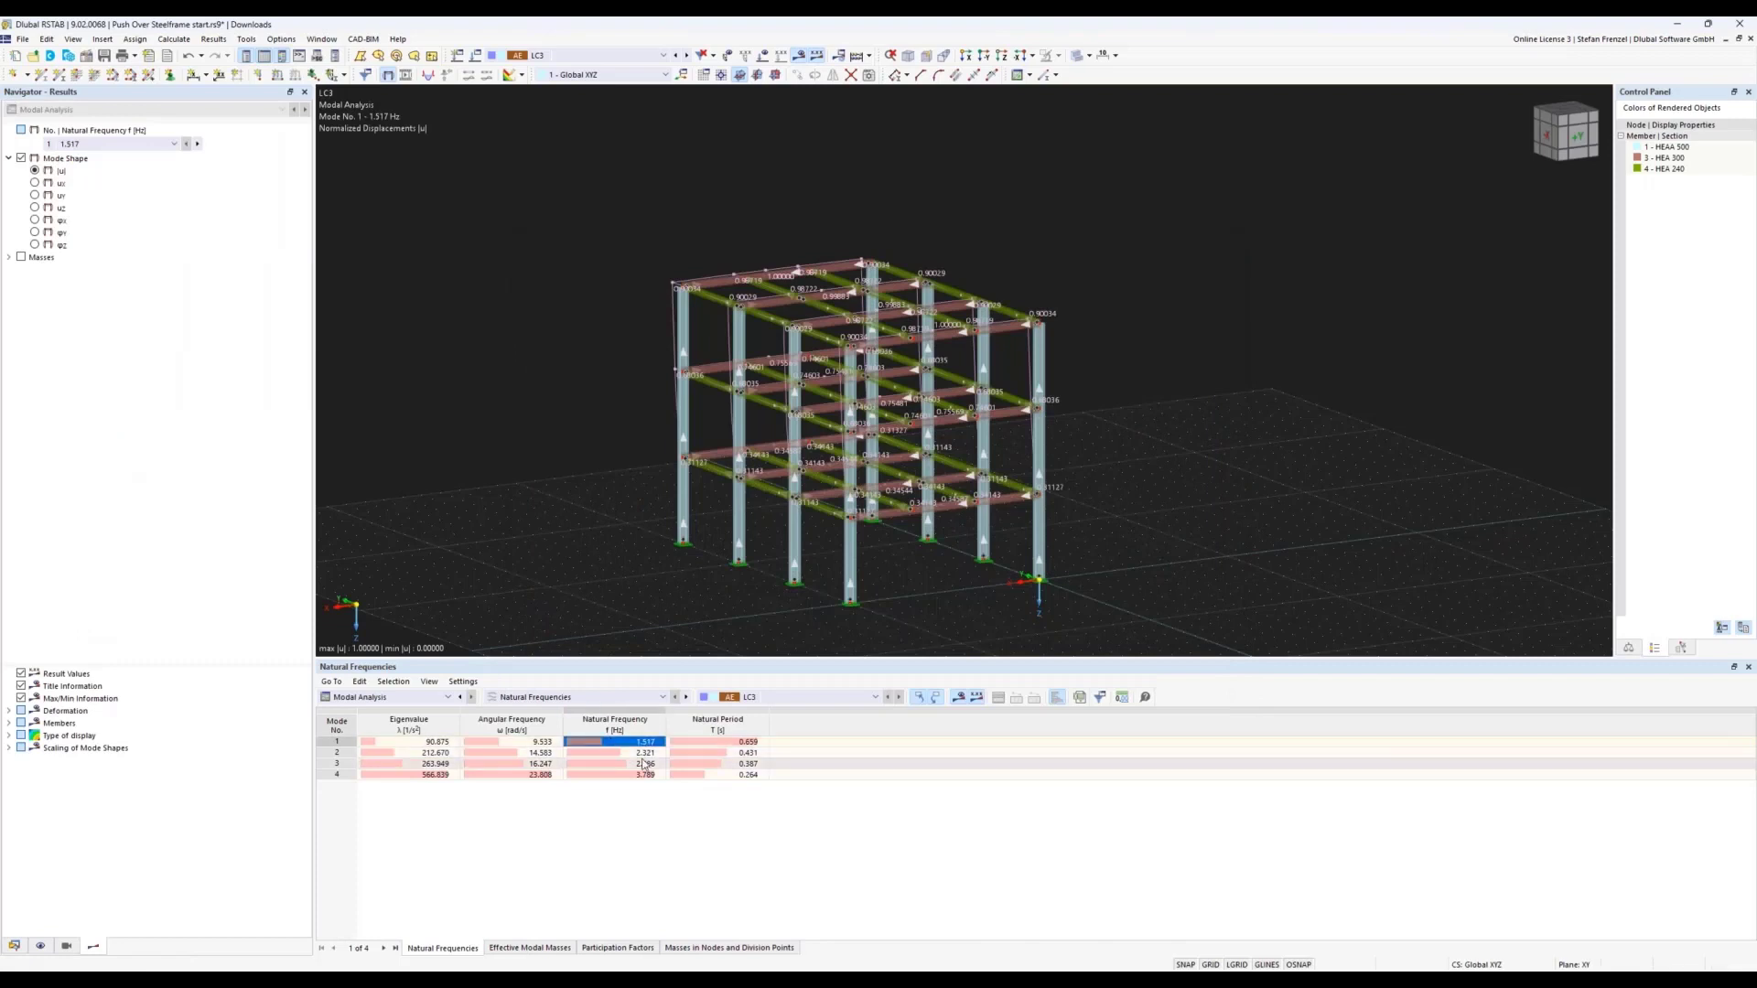
{"action": "left_click", "coordinate": [694, 743]}
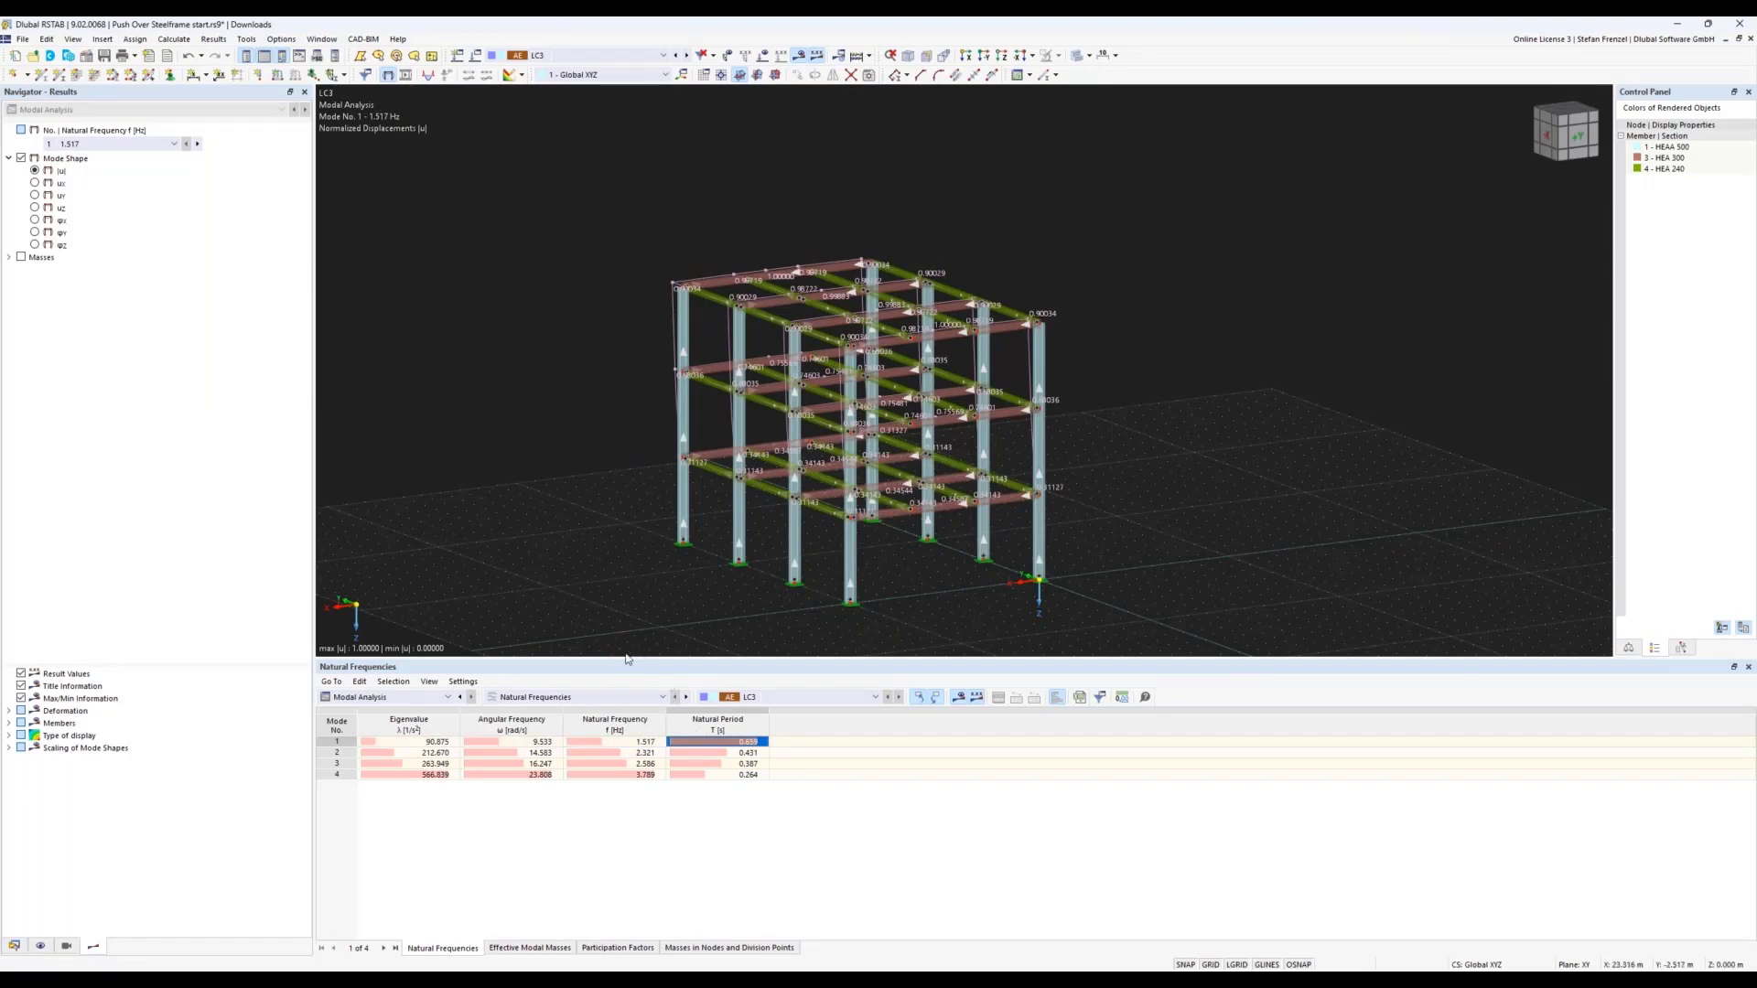
{"action": "left_click", "coordinate": [516, 950]}
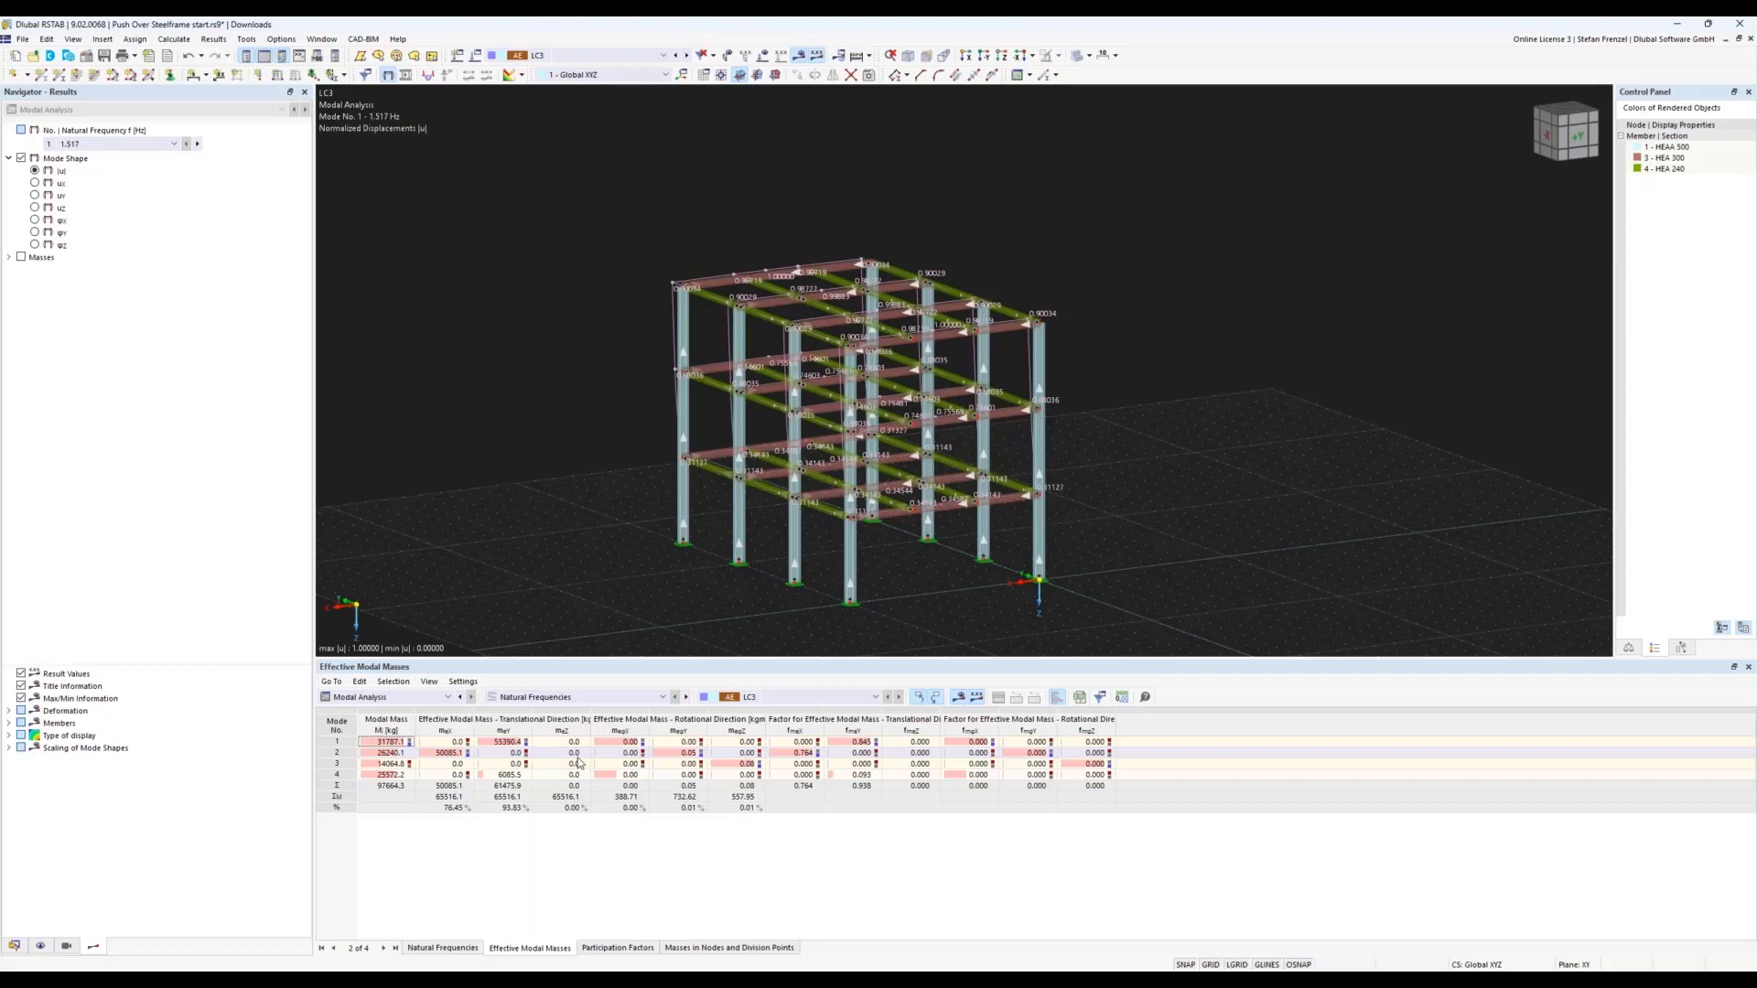
{"action": "left_click", "coordinate": [852, 741]}
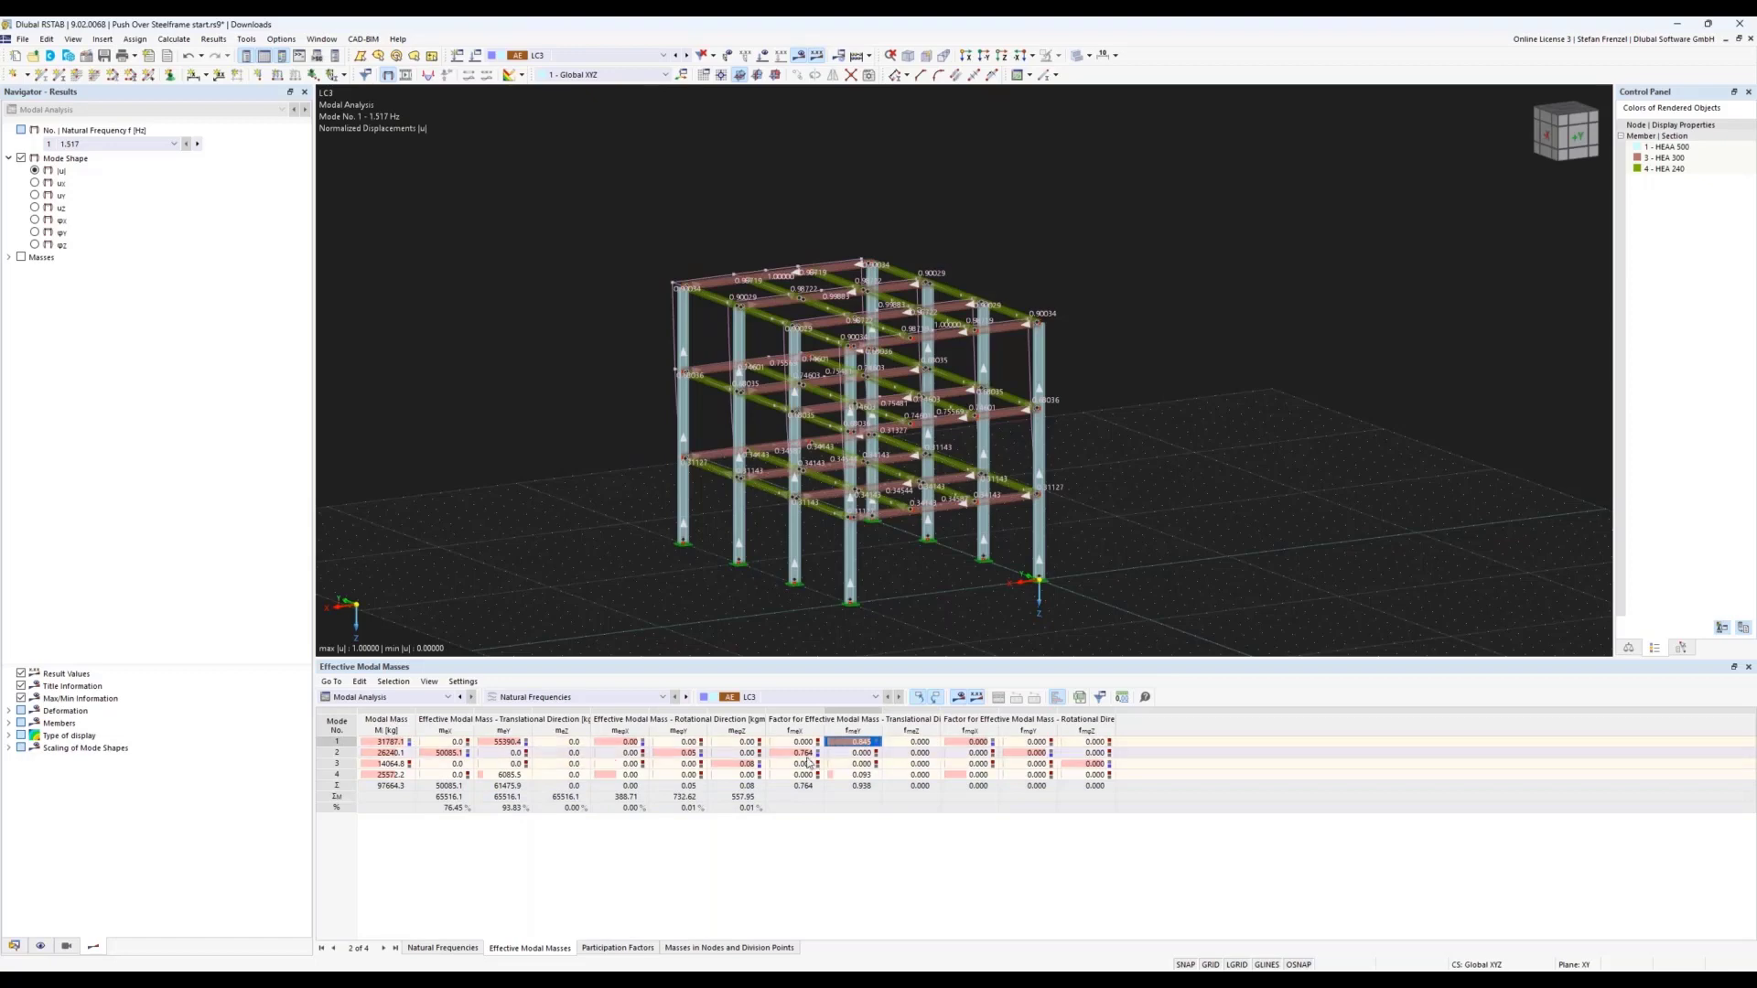
{"action": "left_click", "coordinate": [797, 754]}
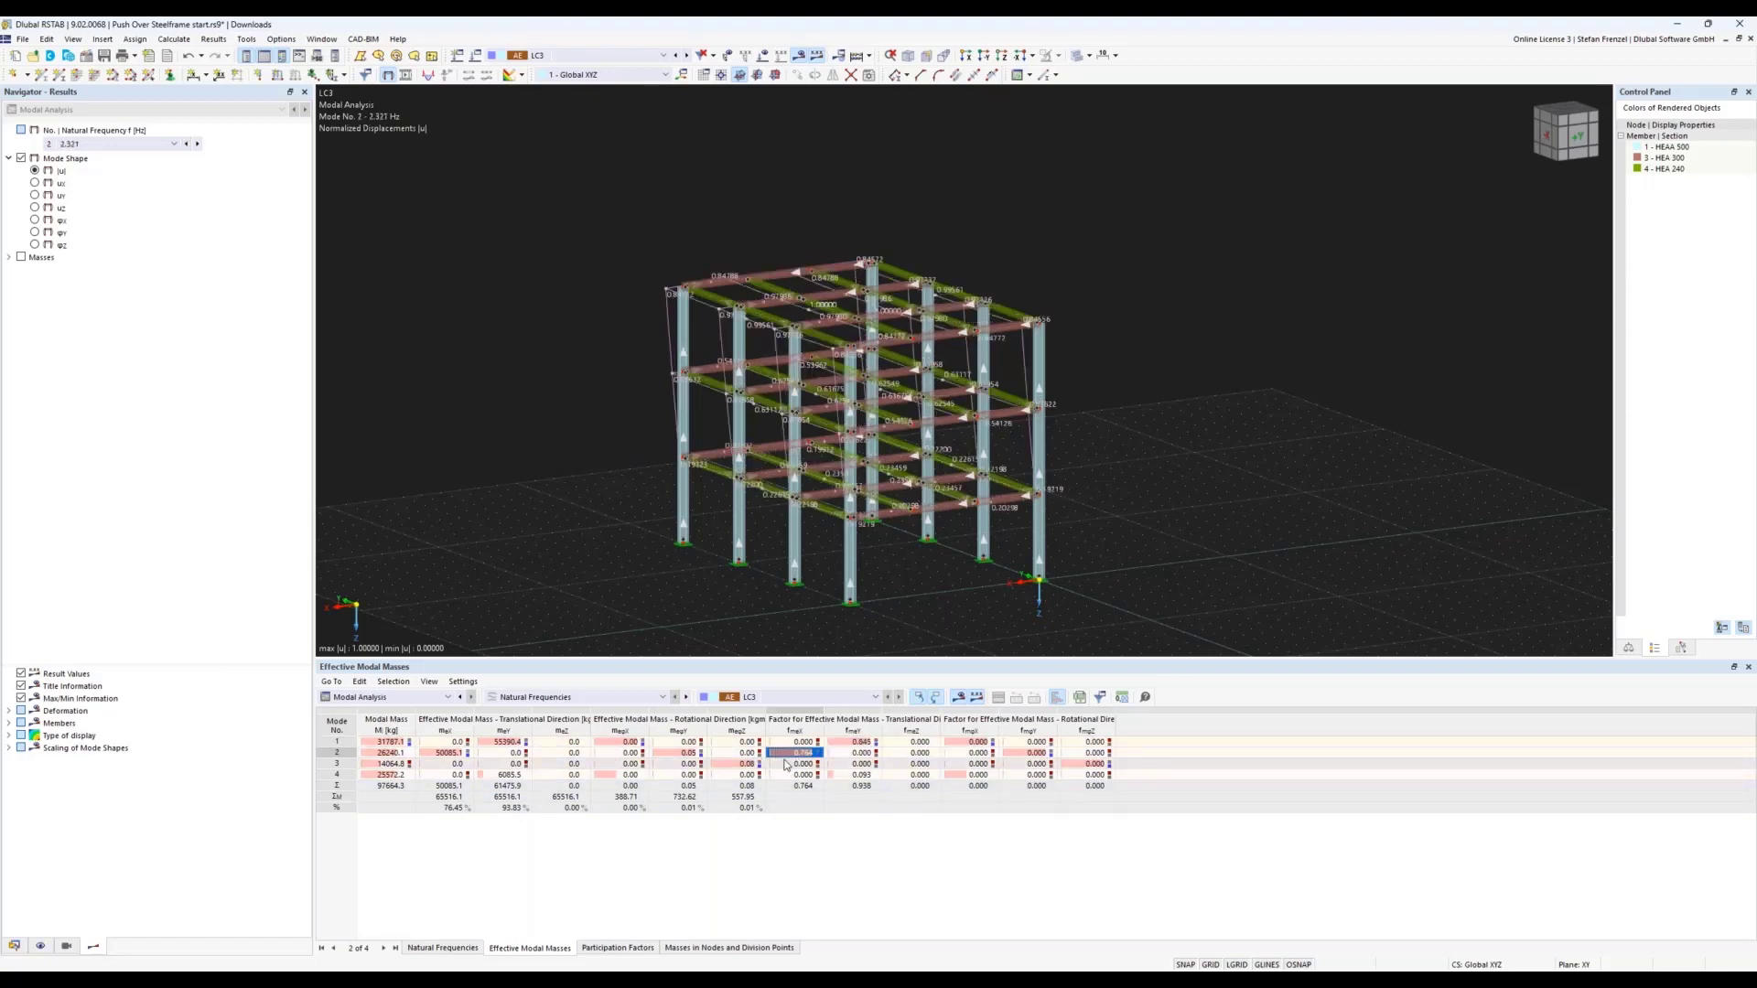
{"action": "left_click", "coordinate": [855, 742]}
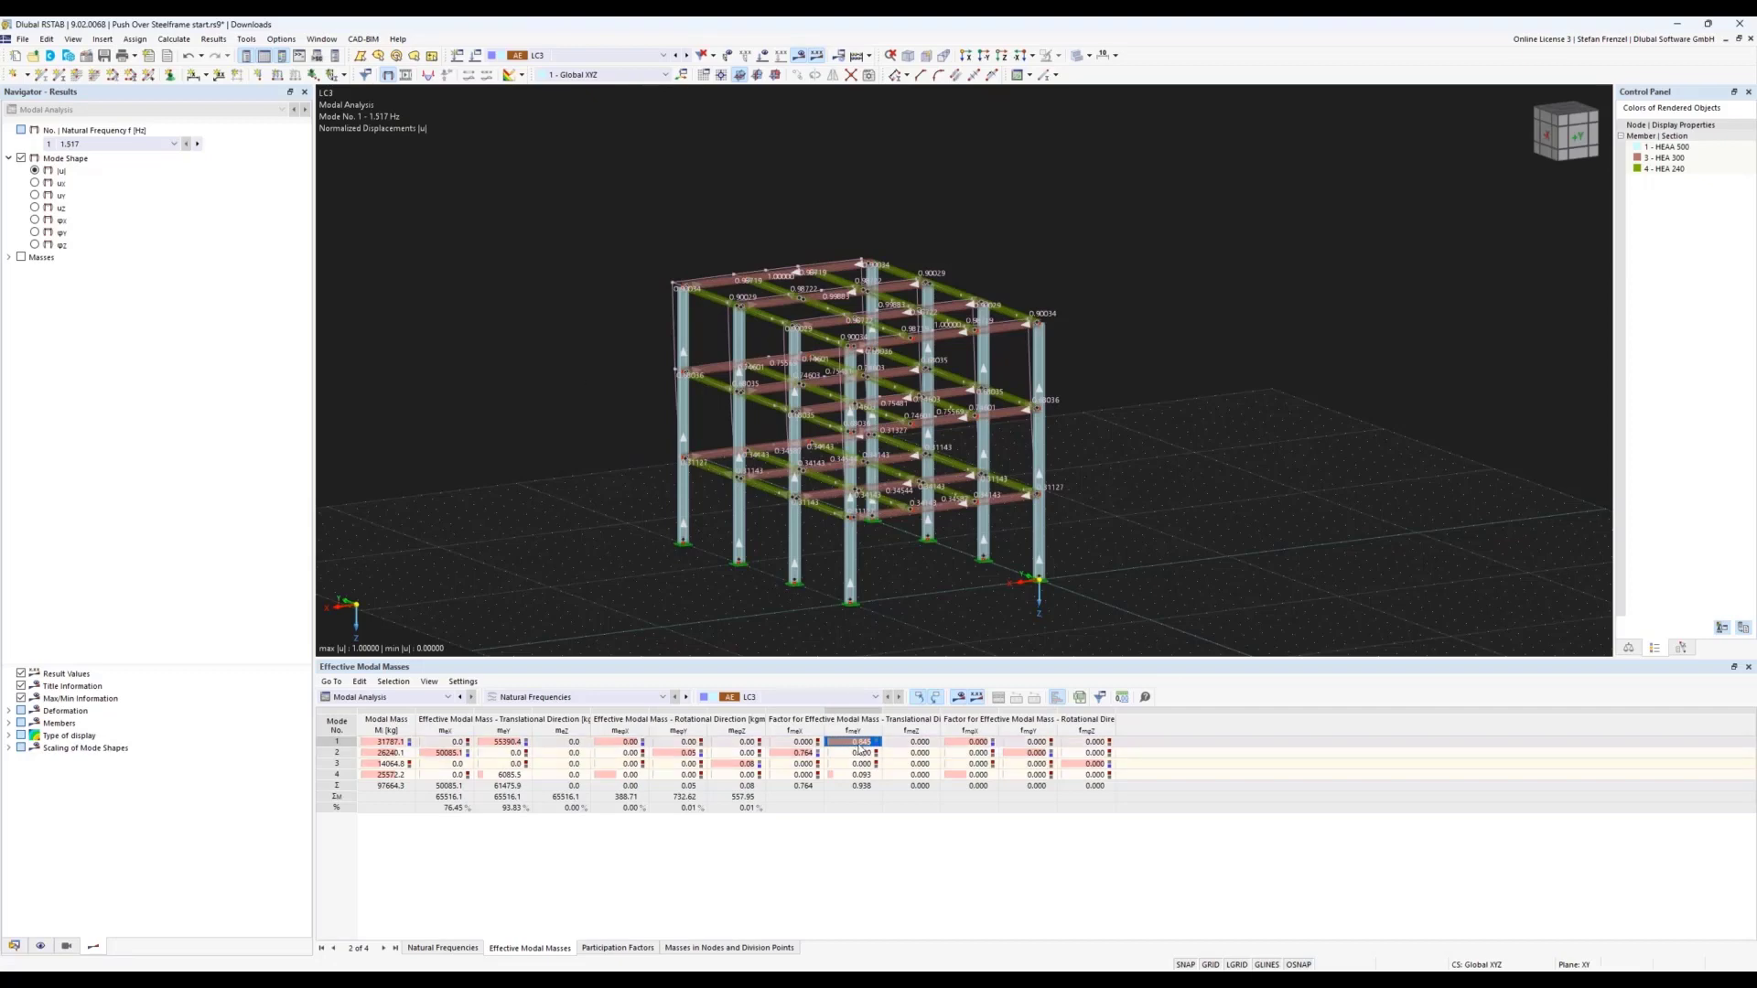
- Create a Pushover Analysis load combination with static analysis settings SA3 - Large deformations and constant vertical loads from CO1
{"action": "left_click", "coordinate": [15, 946]}
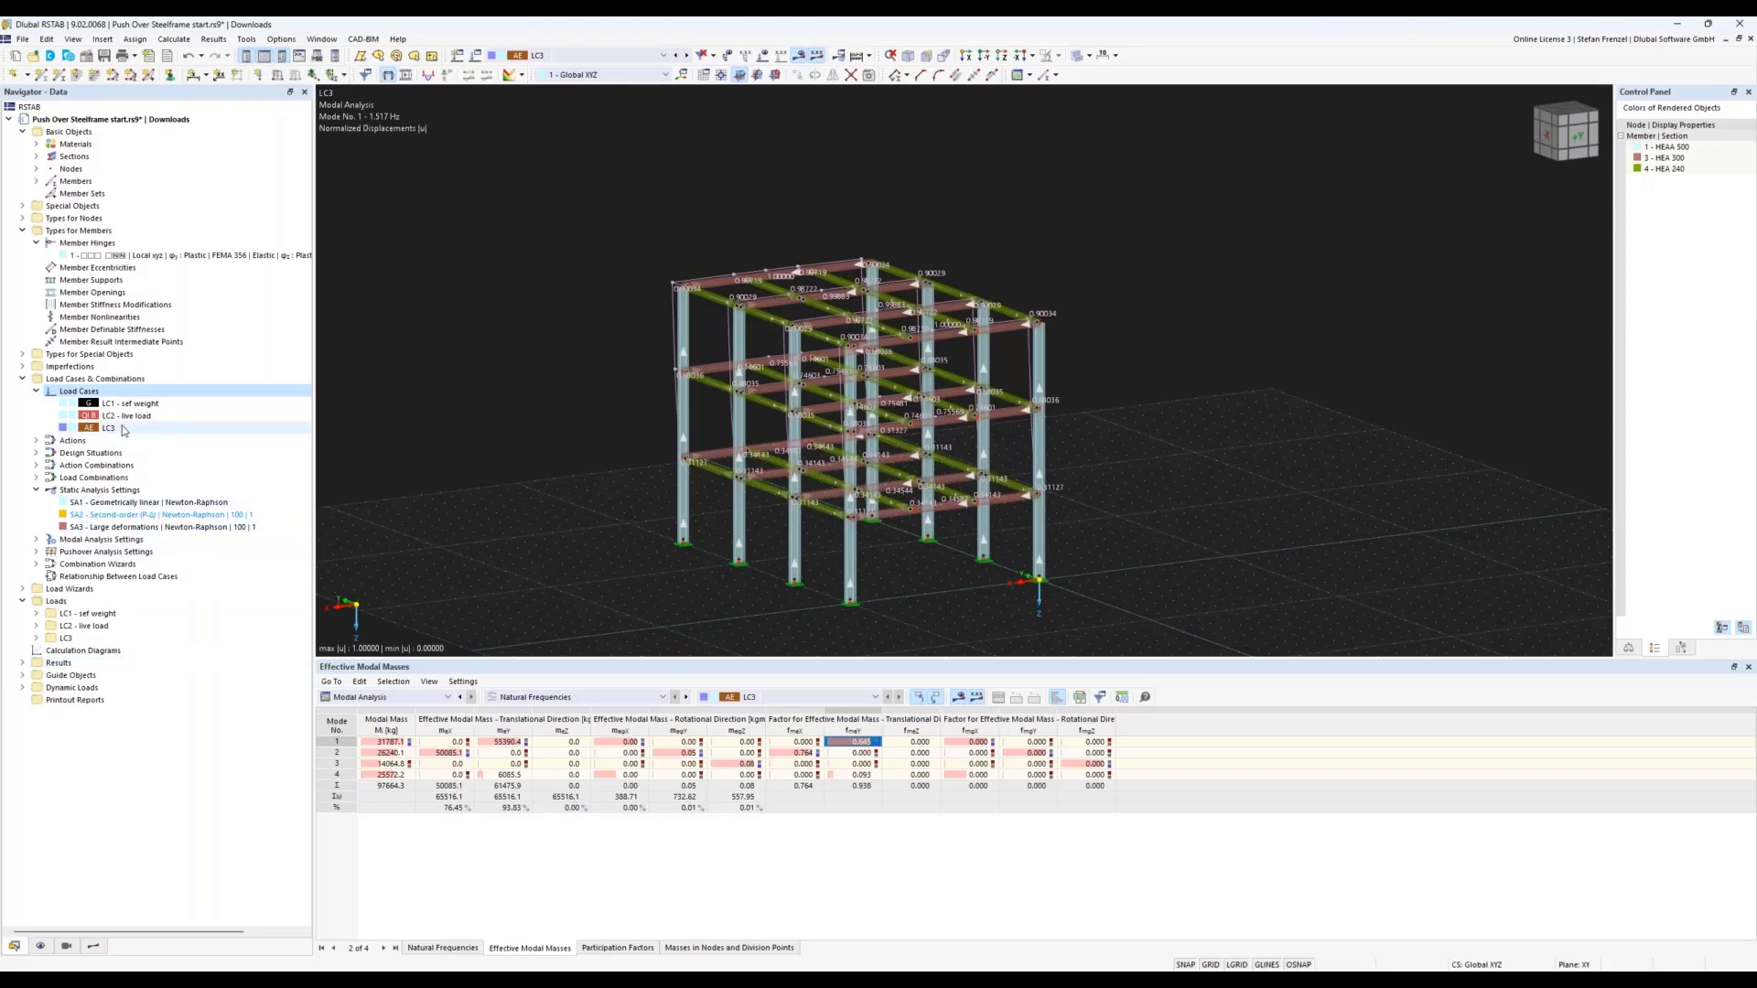
{"action": "right_click", "coordinate": [110, 477]}
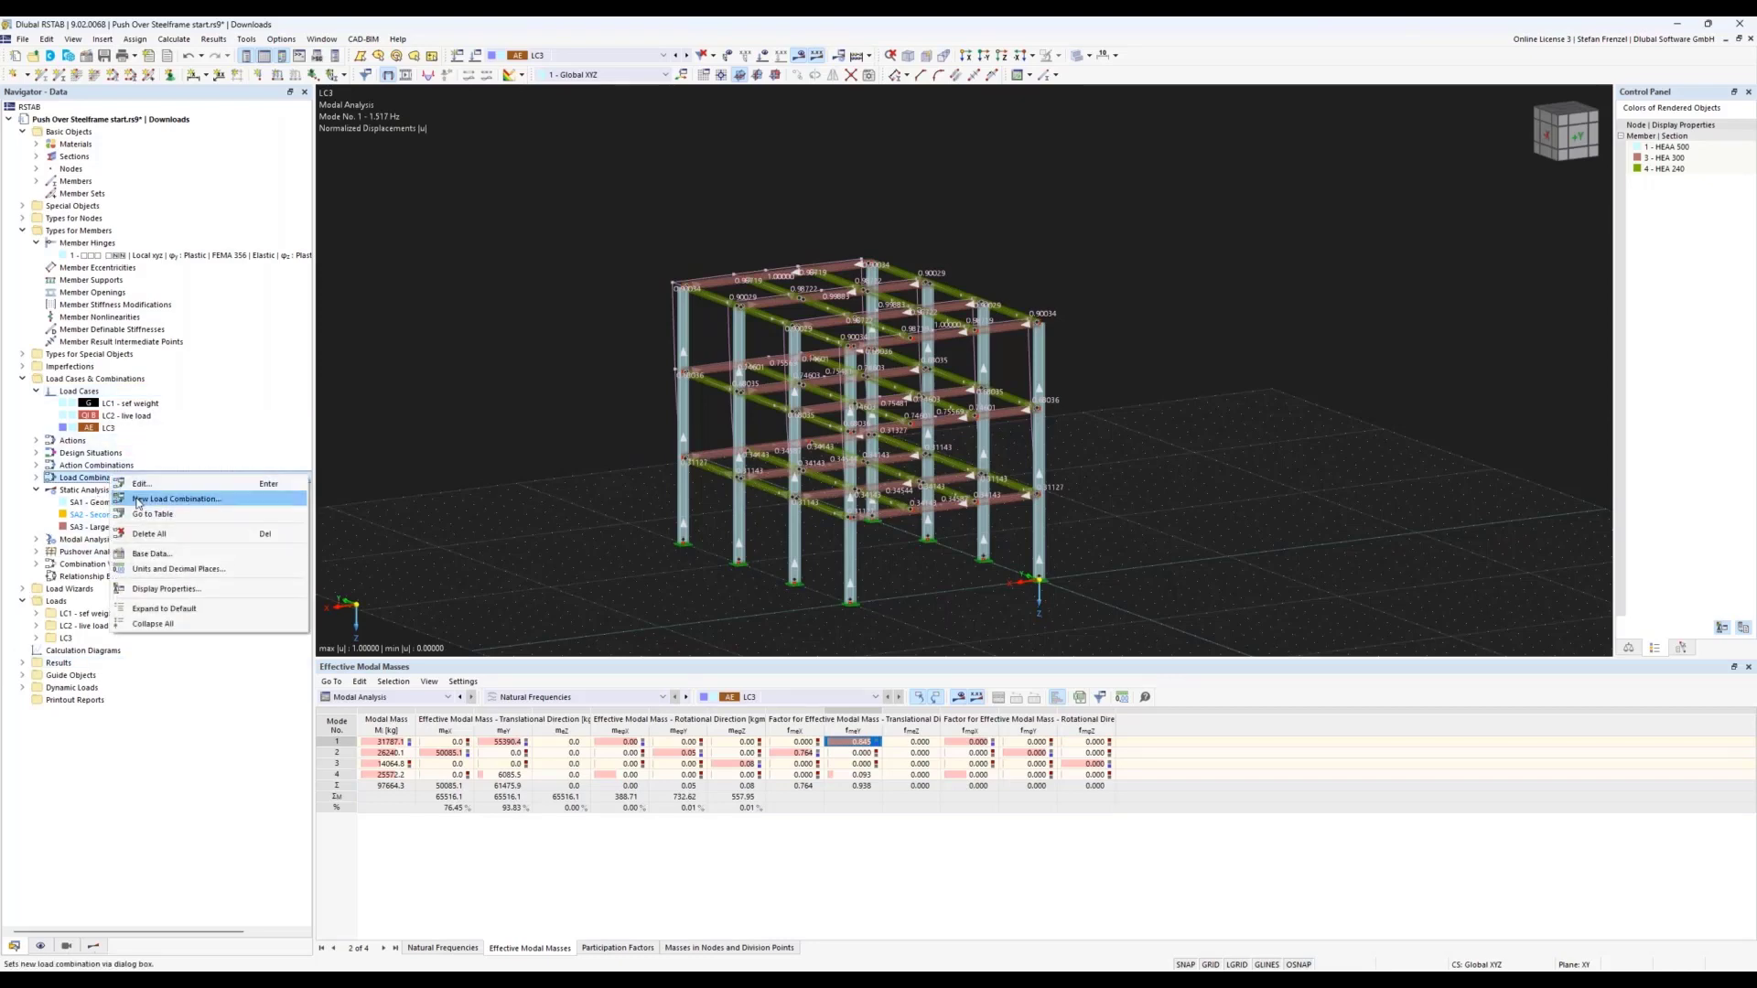
{"action": "left_click", "coordinate": [147, 499]}
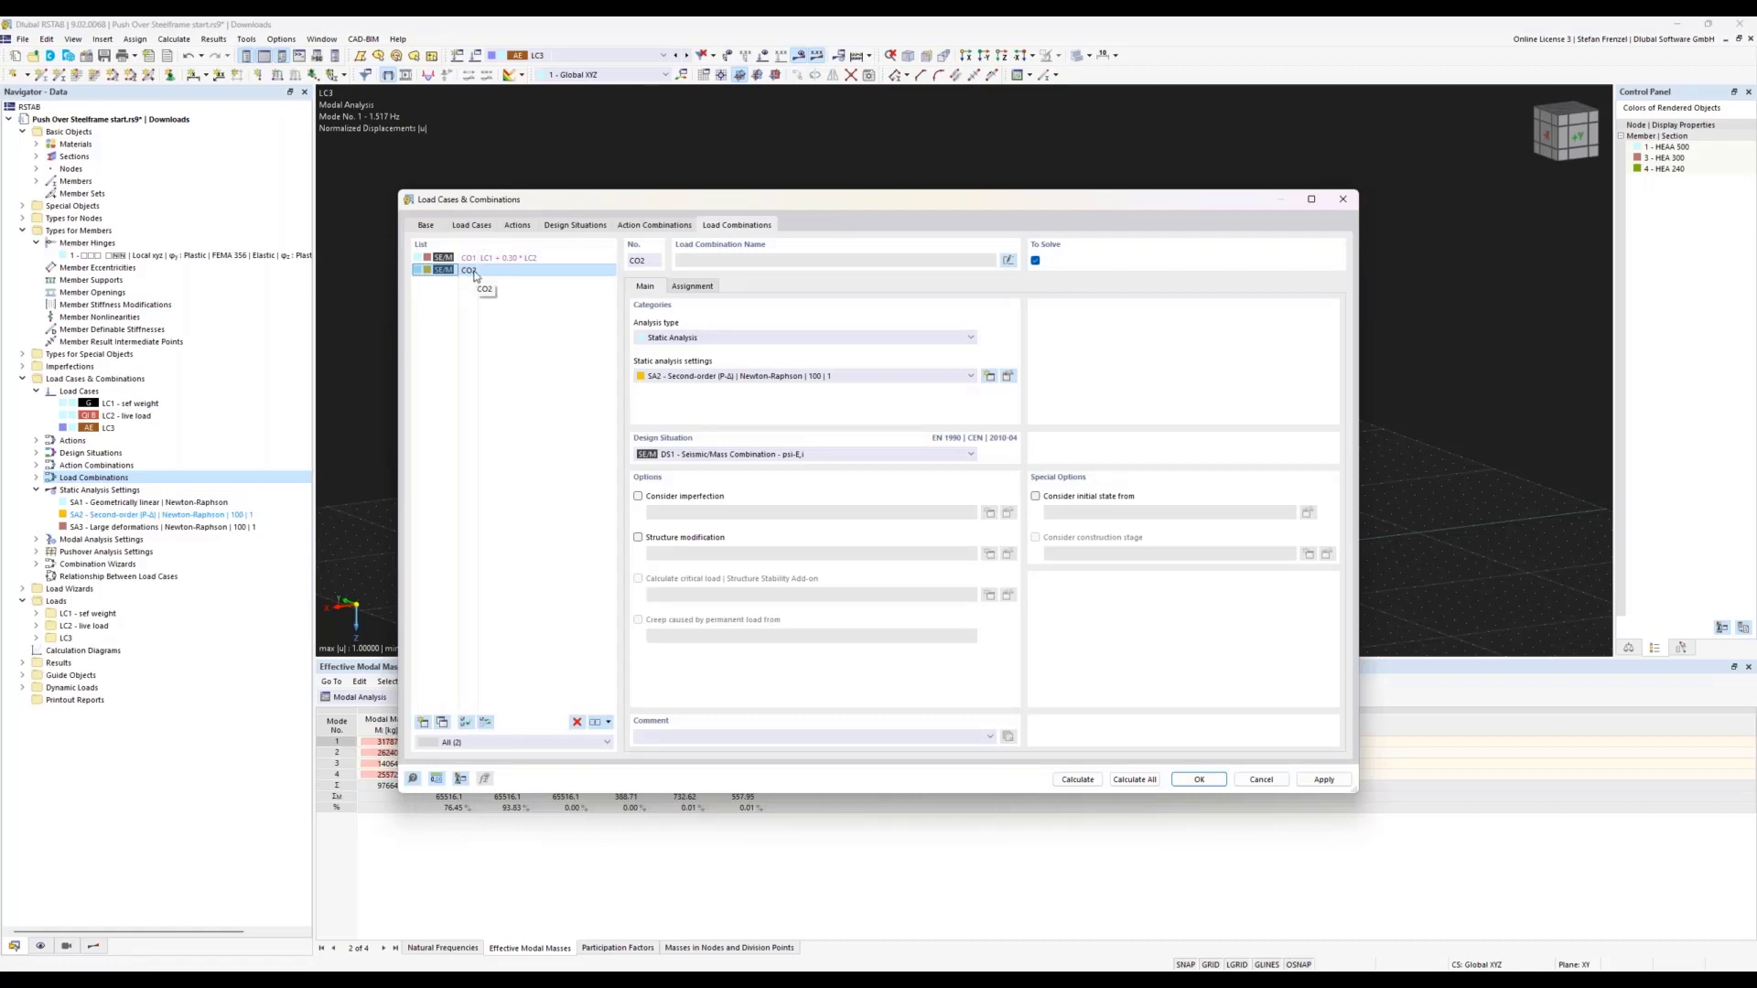
{"action": "left_click", "coordinate": [701, 339]}
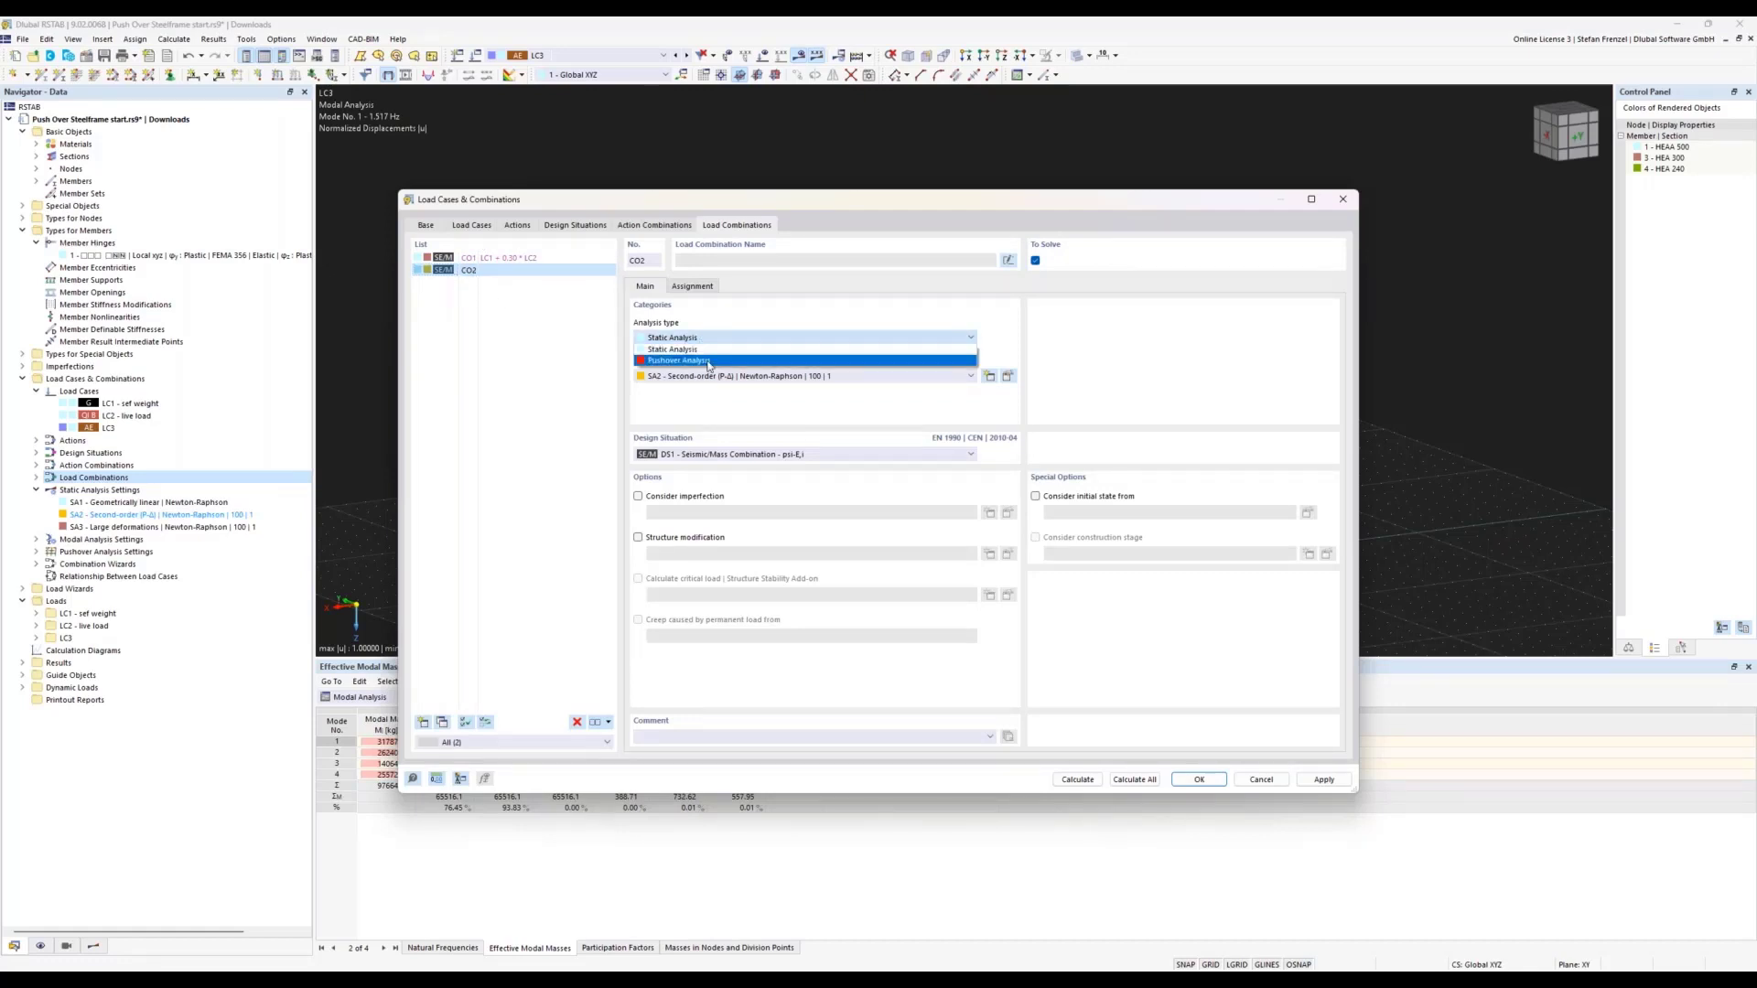
{"action": "left_click", "coordinate": [707, 363]}
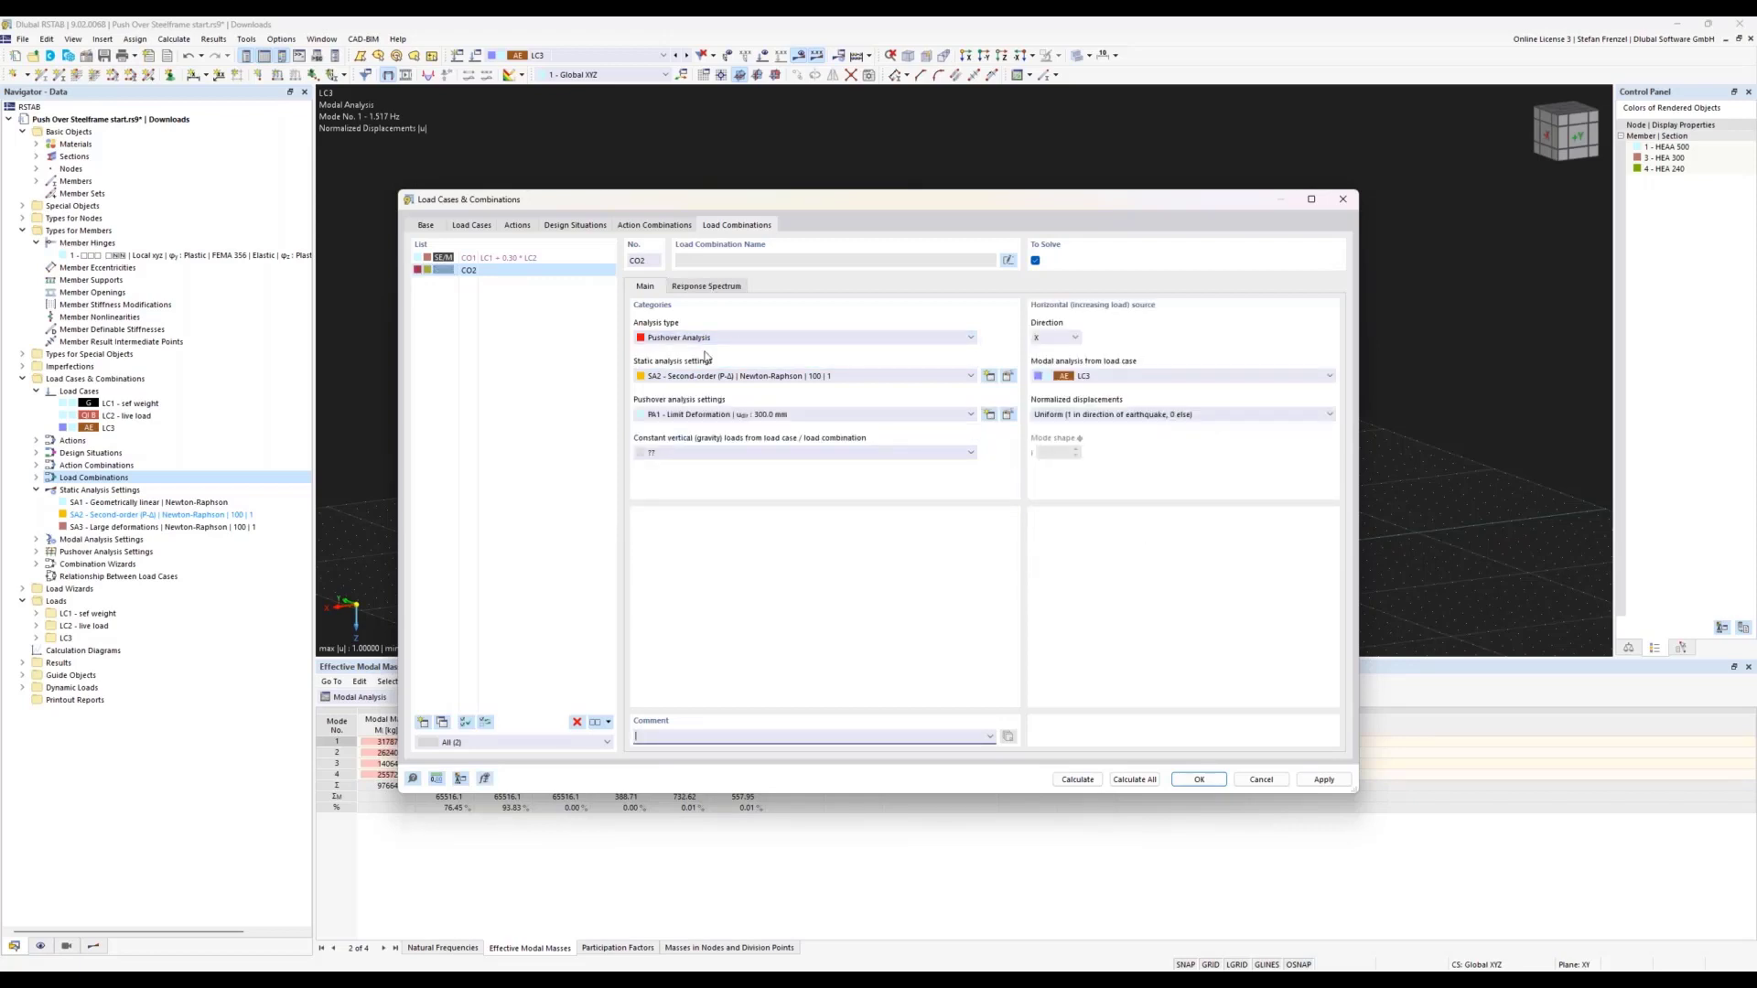
{"action": "left_click", "coordinate": [749, 376]}
{"action": "left_click", "coordinate": [745, 414]}
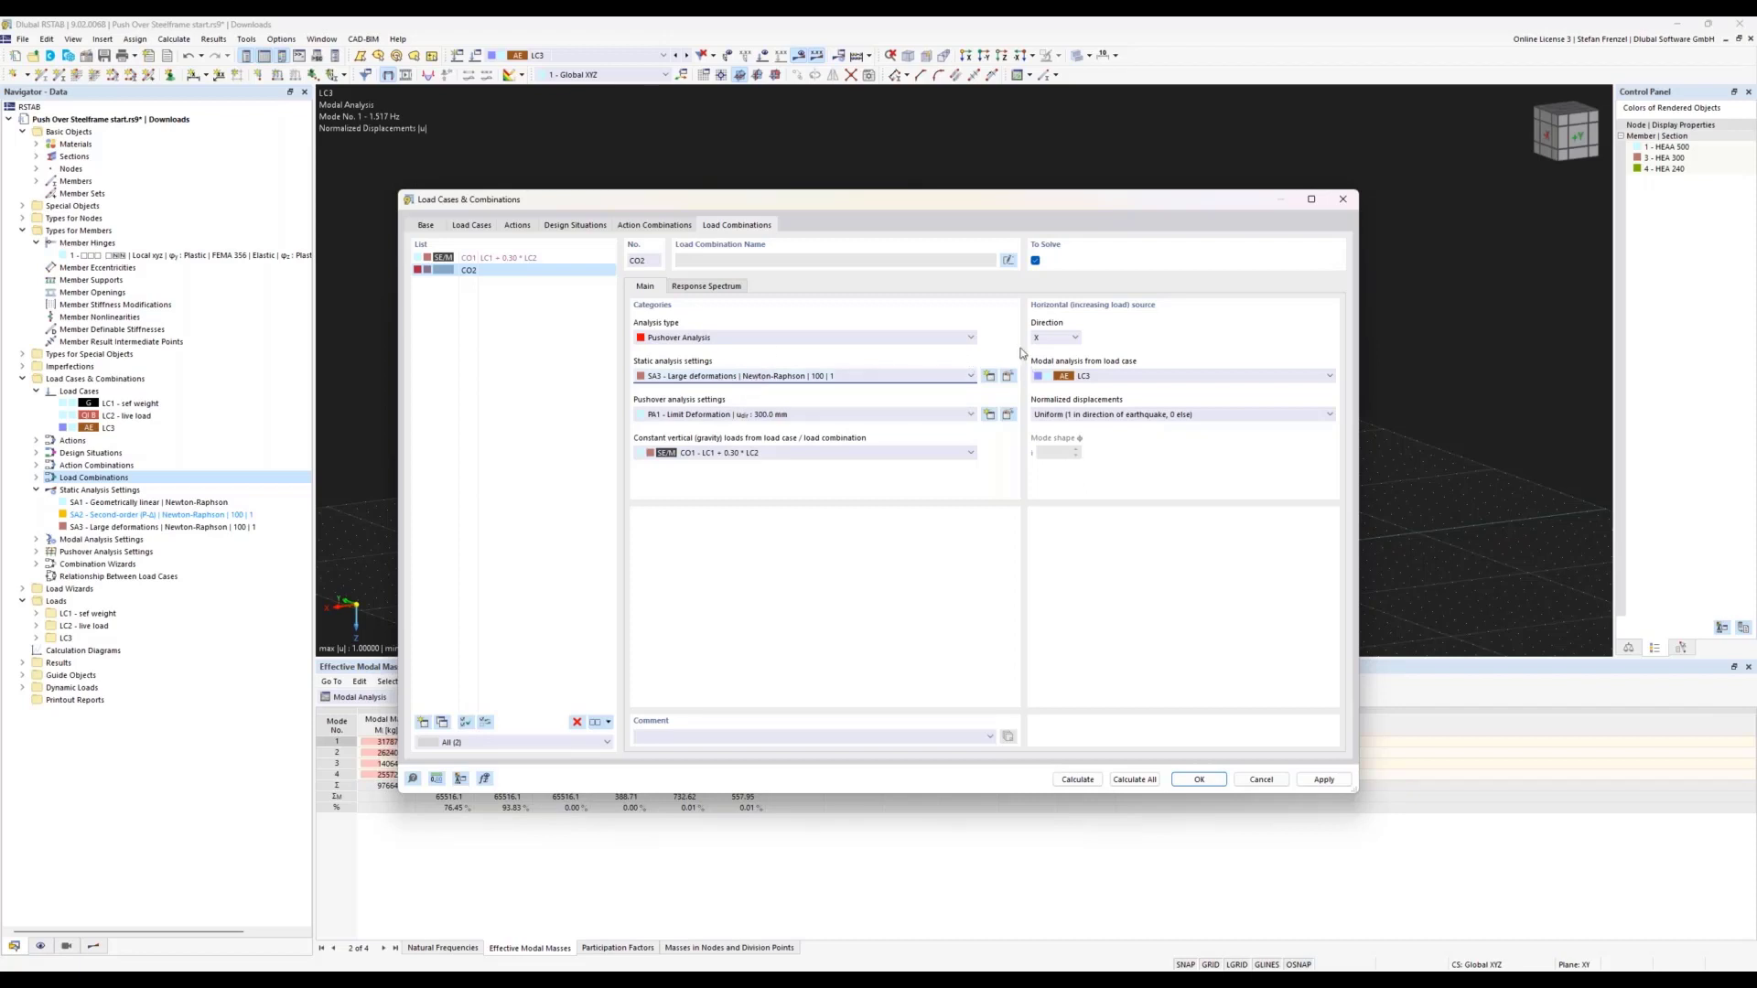
- Set the horizontal load source of combination CO2 to direction Y with normalized displacements from Modal (automatic modal shape)
{"action": "left_click", "coordinate": [1071, 339]}
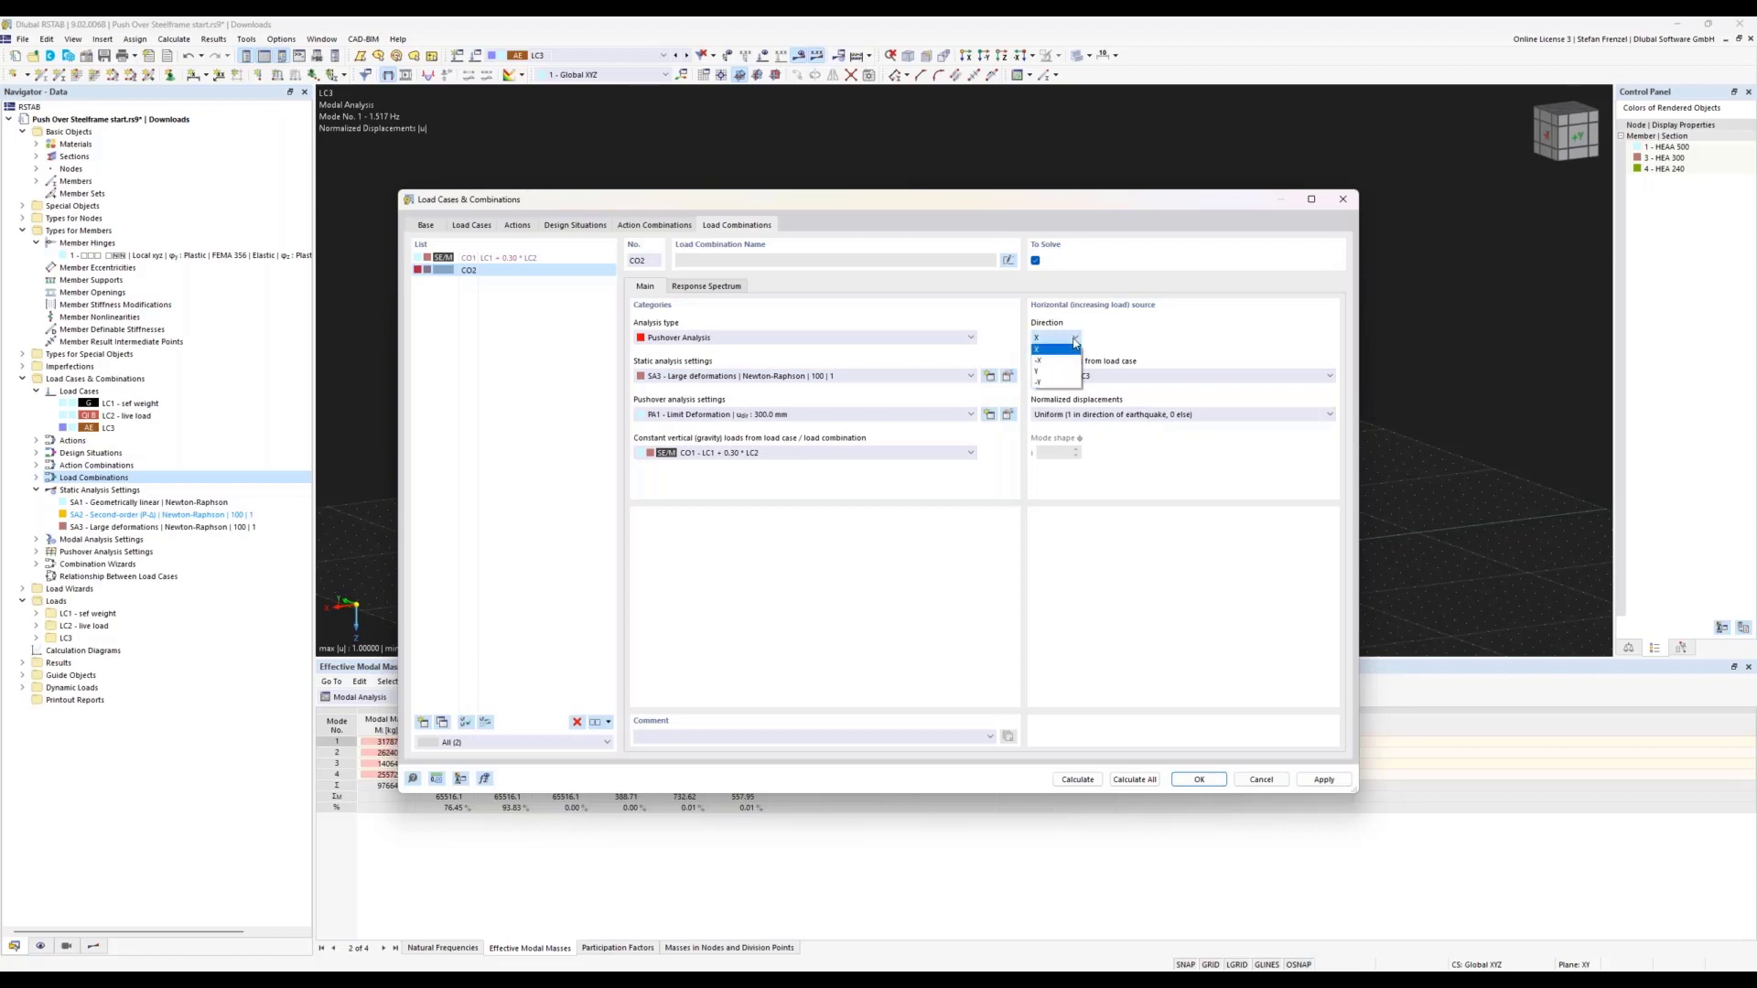
{"action": "left_click", "coordinate": [1068, 372]}
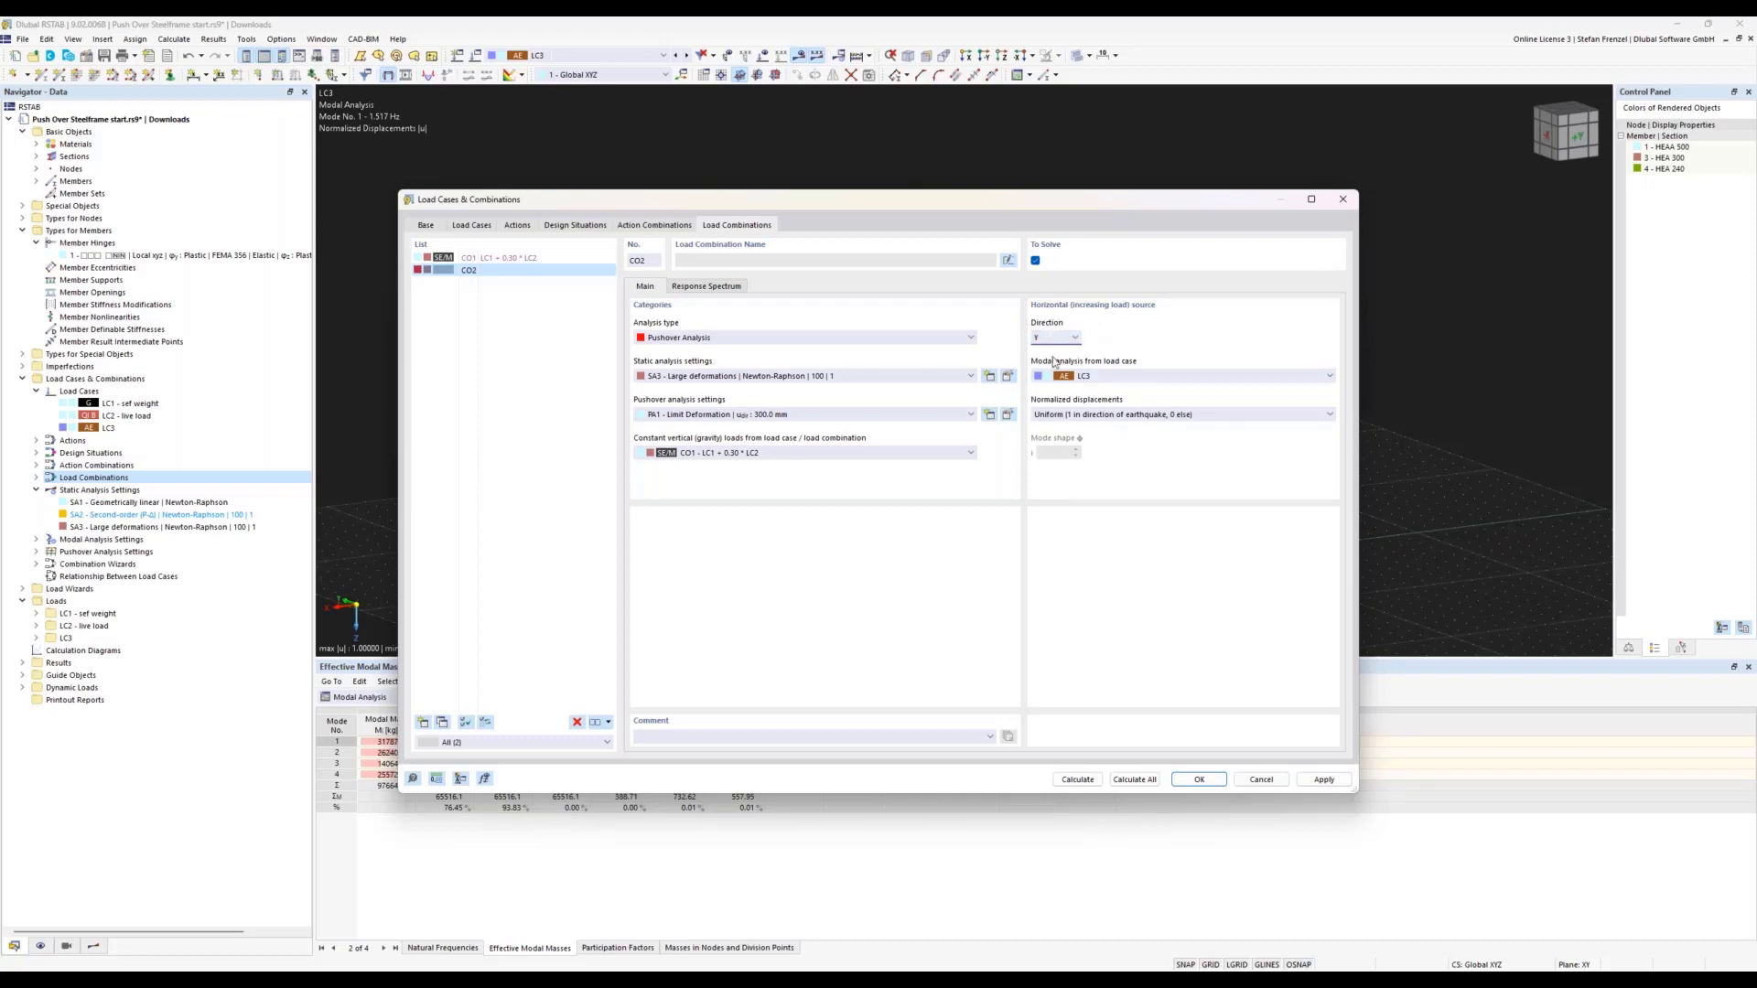
{"action": "left_click", "coordinate": [1071, 416]}
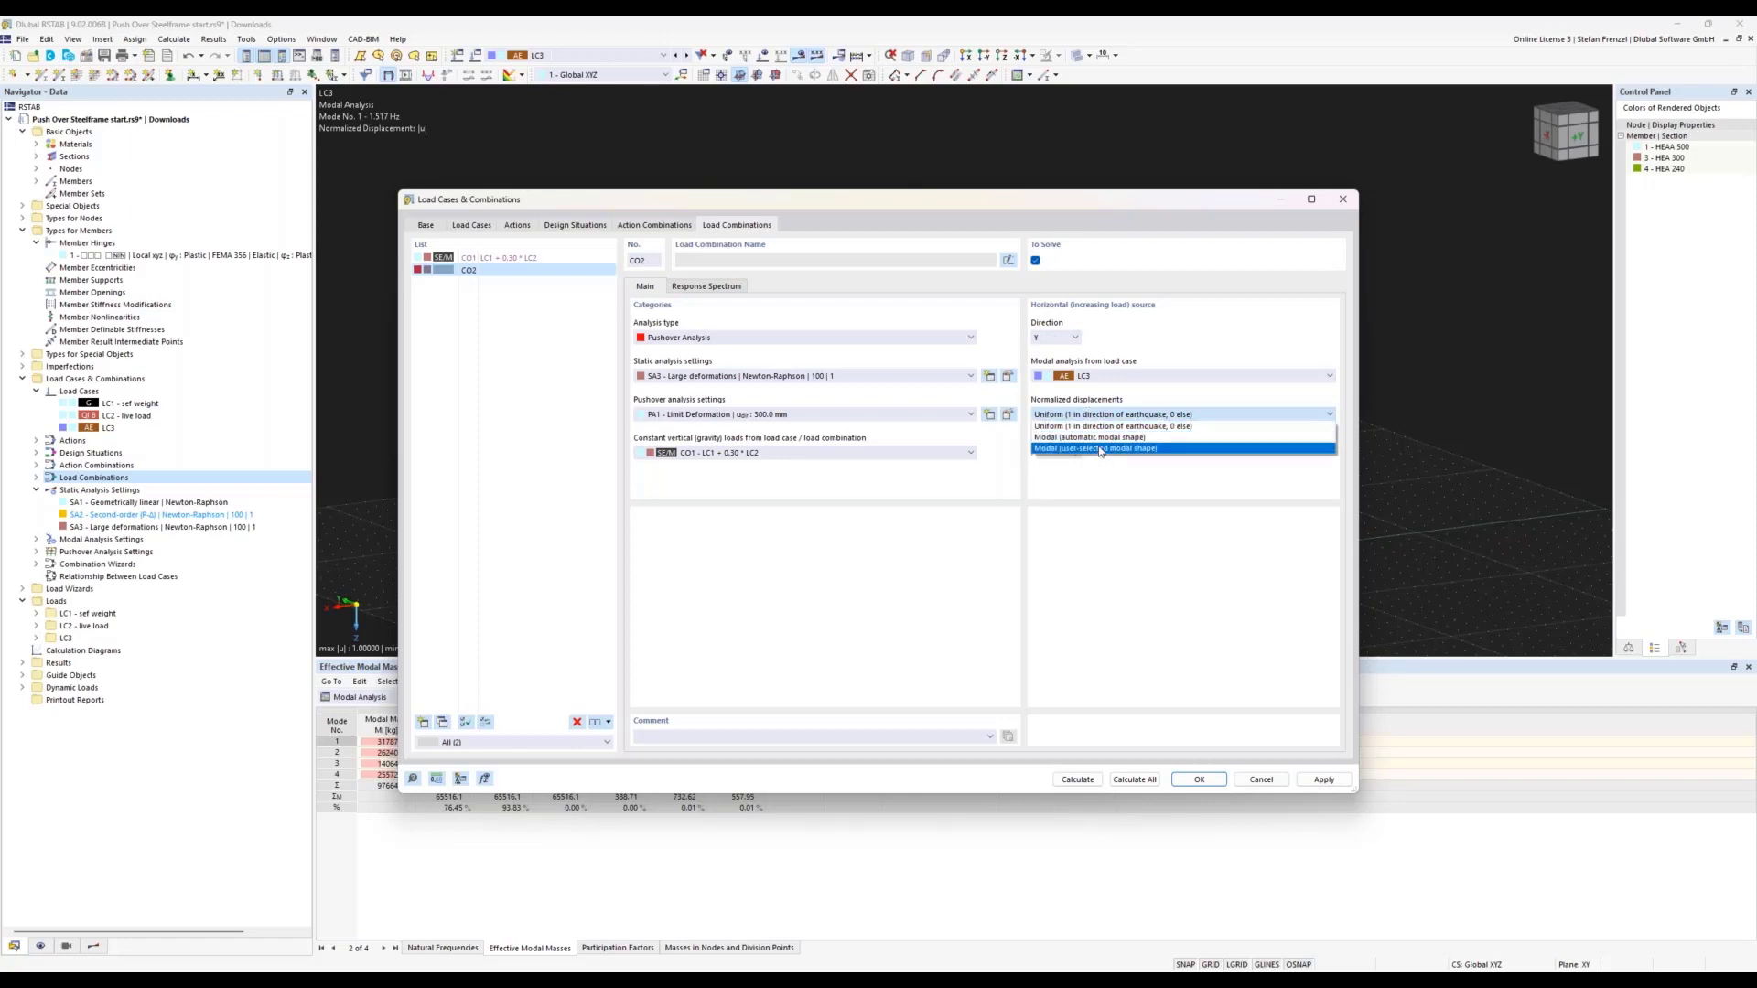
{"action": "left_click", "coordinate": [1102, 437]}
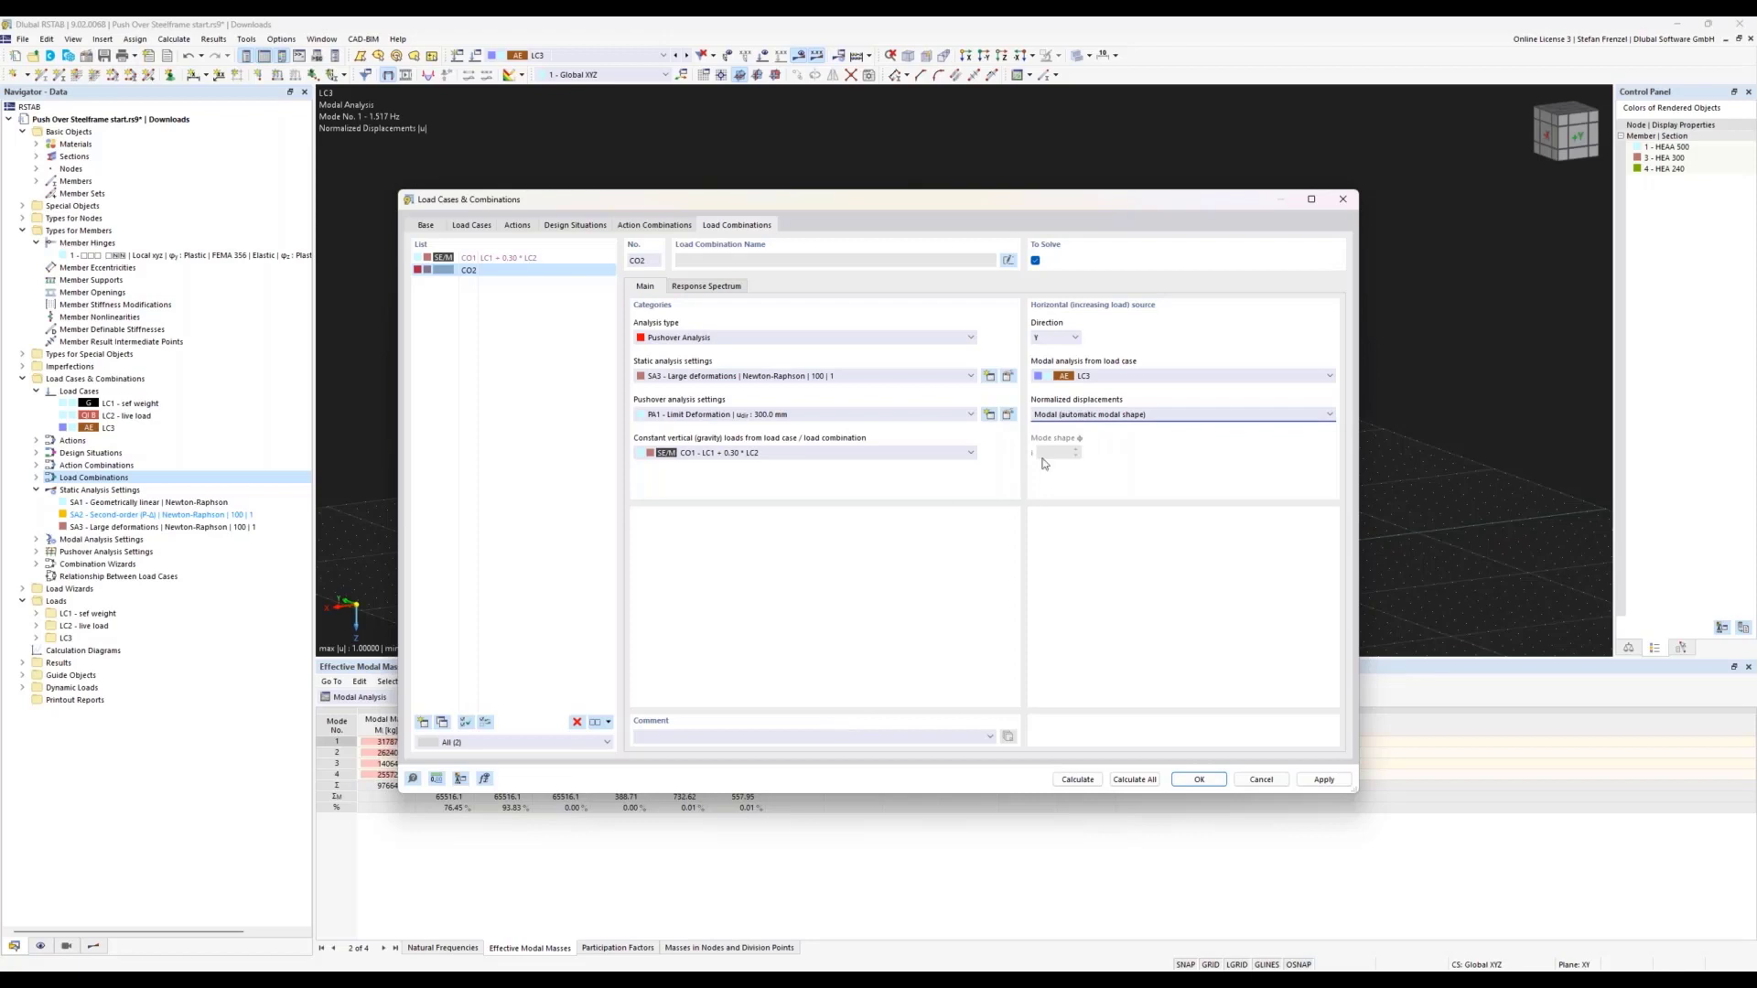
{"action": "left_click", "coordinate": [1074, 417]}
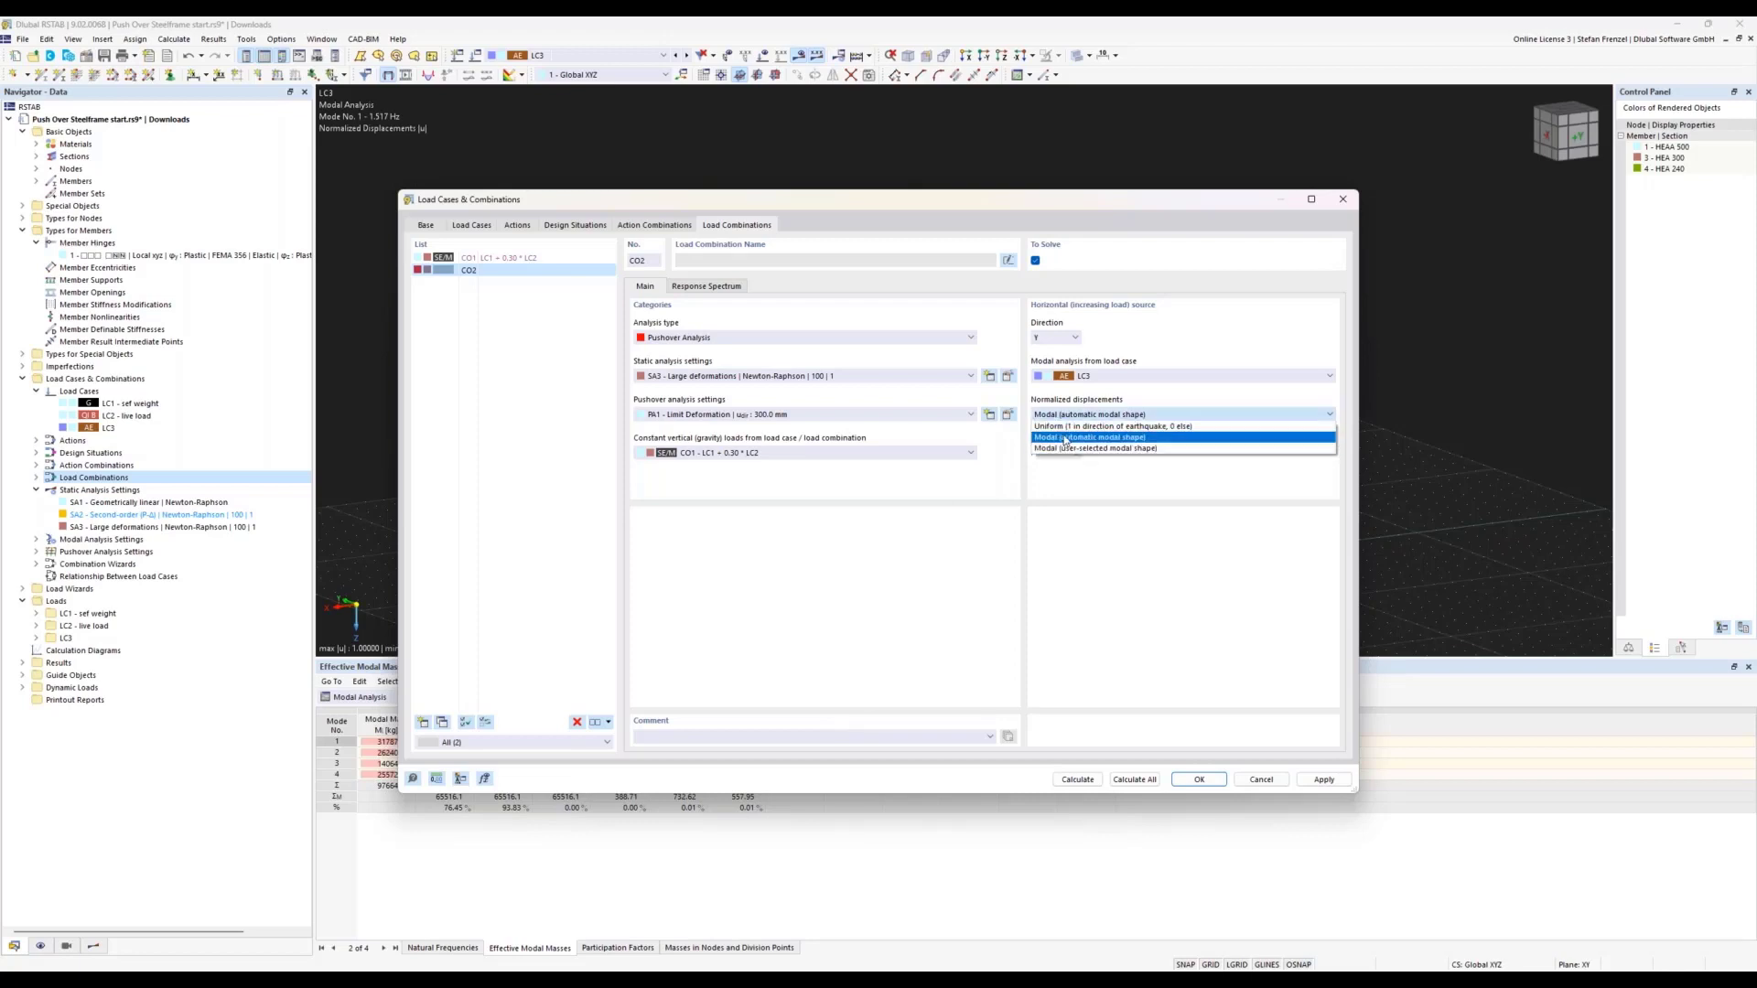
{"action": "left_click", "coordinate": [1064, 439]}
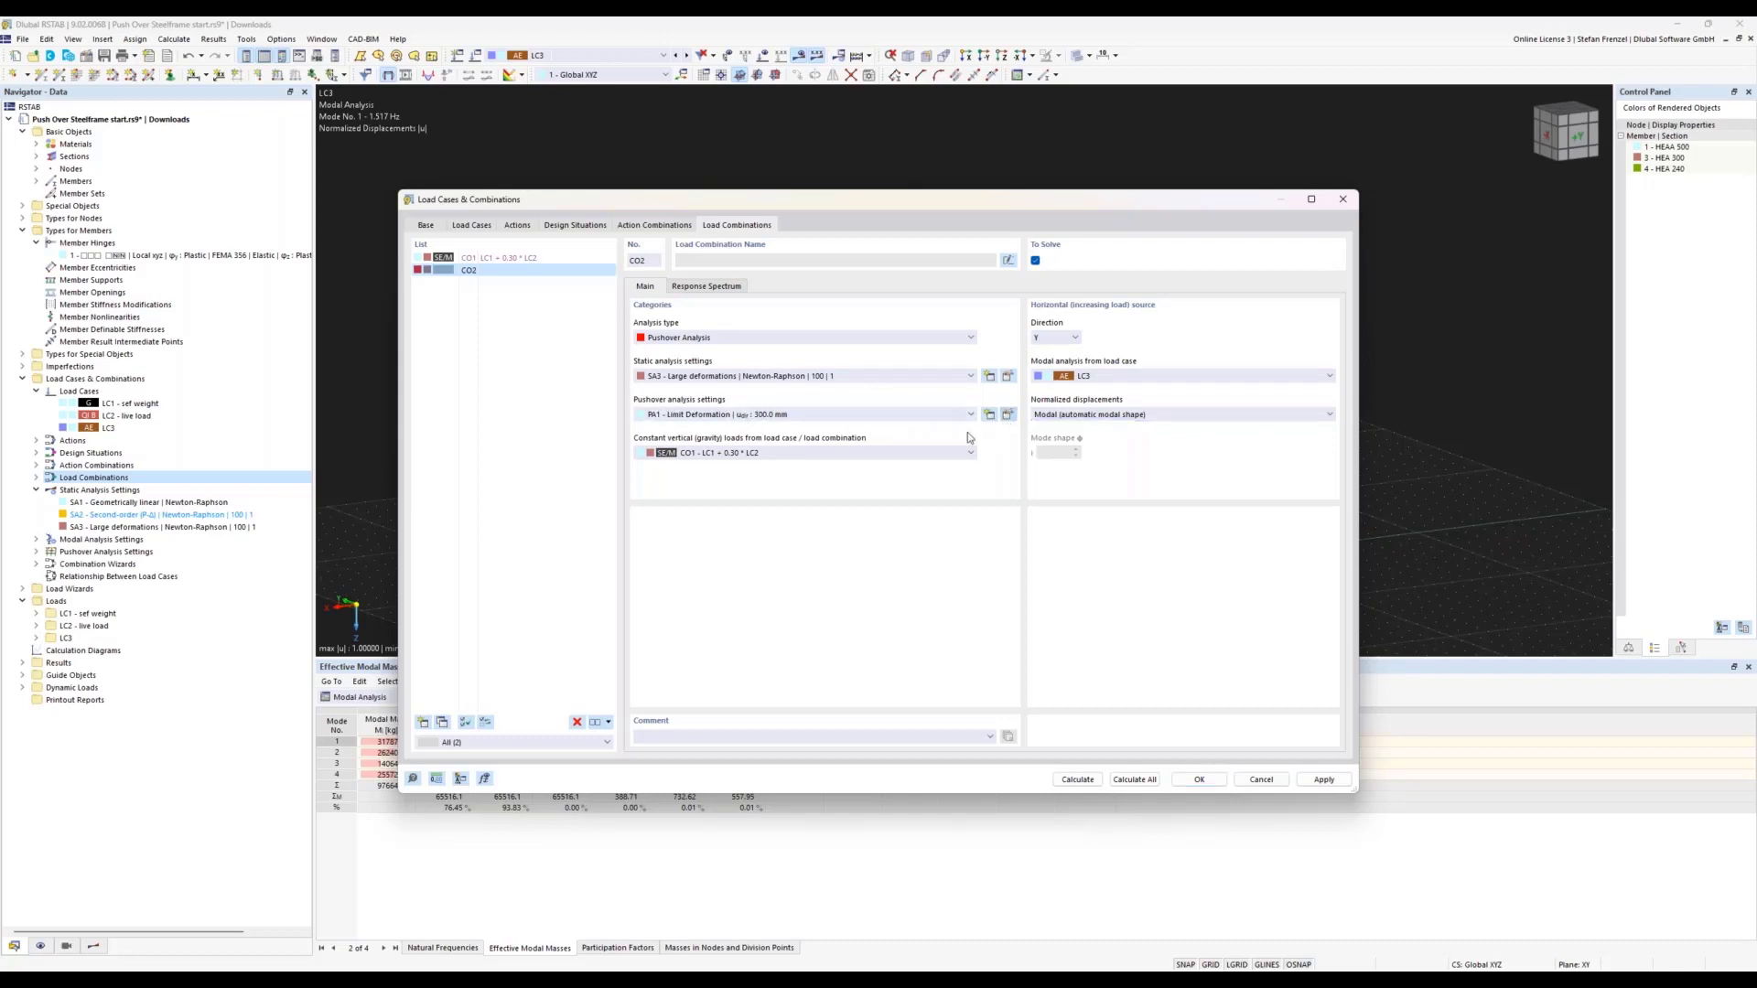
- Edit the pushover analysis settings PA1 with an initial load factor of 10 and Collapse as the end of the capacity curve
{"action": "left_click", "coordinate": [1007, 416]}
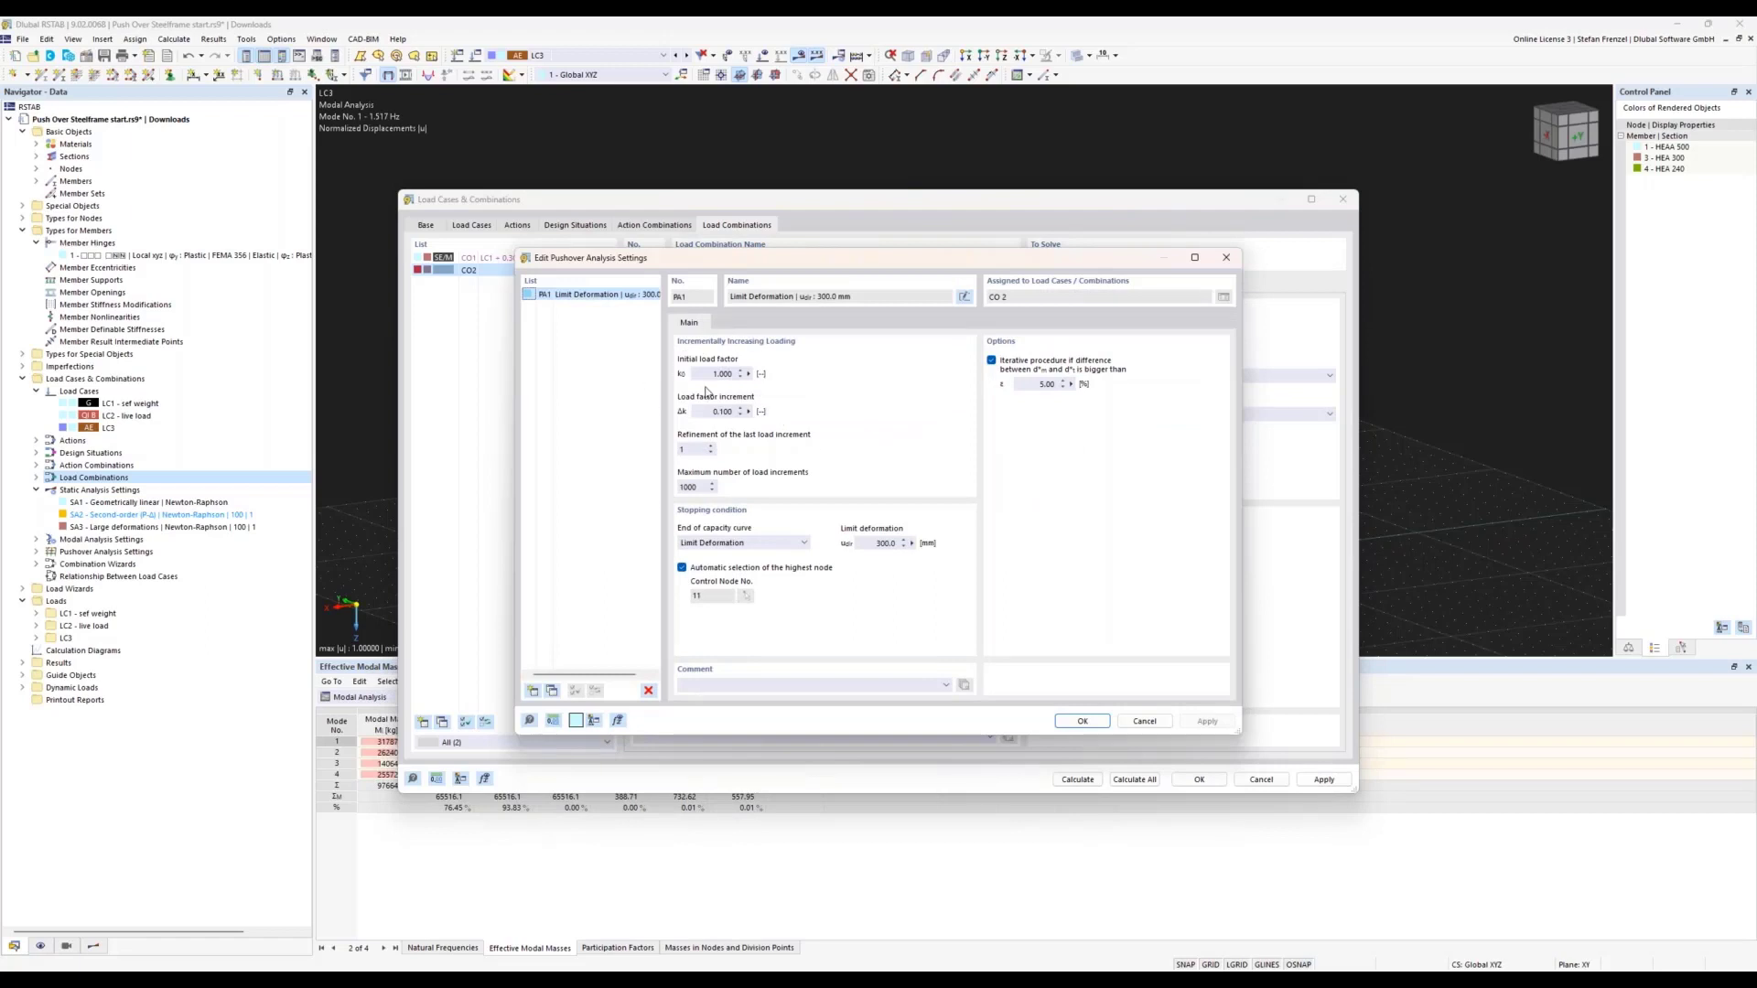
{"action": "left_click_drag", "start_coordinate": [708, 374], "coordinate": [745, 383]}
{"action": "type", "text": "10"}
{"action": "left_click", "coordinate": [805, 545]}
{"action": "left_click", "coordinate": [793, 566]}
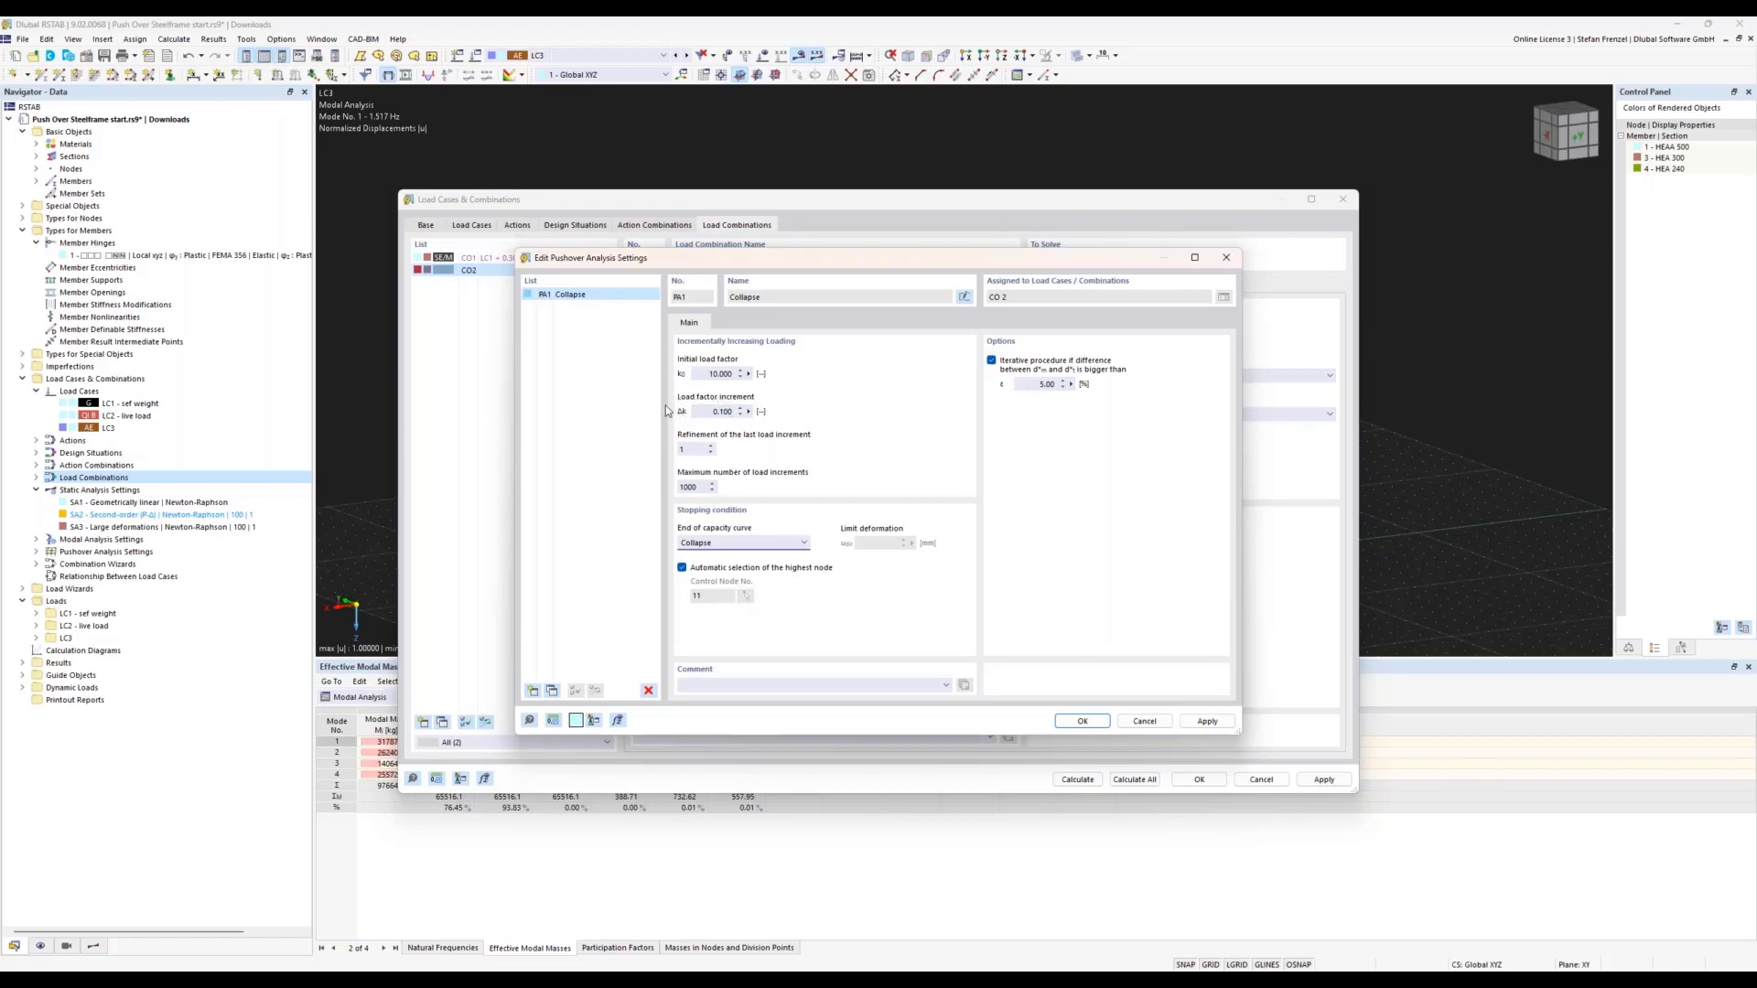
{"action": "double_click", "coordinate": [715, 412]}
{"action": "left_click", "coordinate": [1071, 723]}
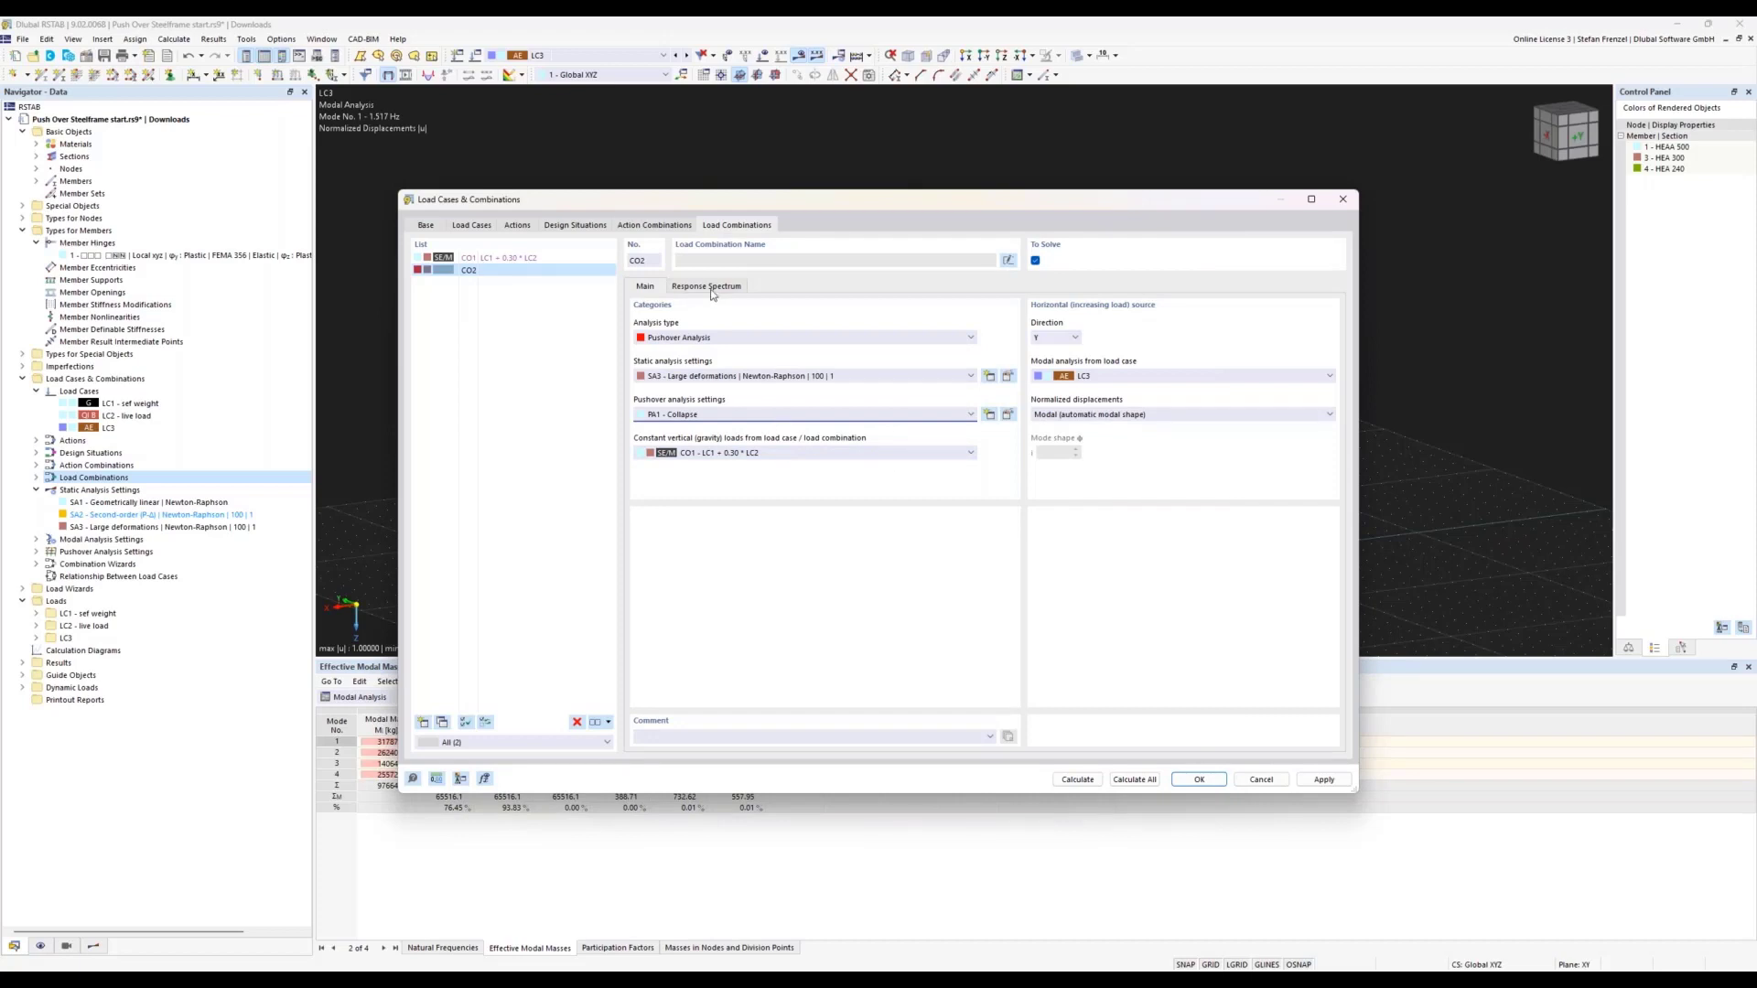
- Create a response spectrum for combination CO2 with the definition type According to Standard - EN 1998-1 | CEN | 2013-05
{"action": "left_click", "coordinate": [711, 288]}
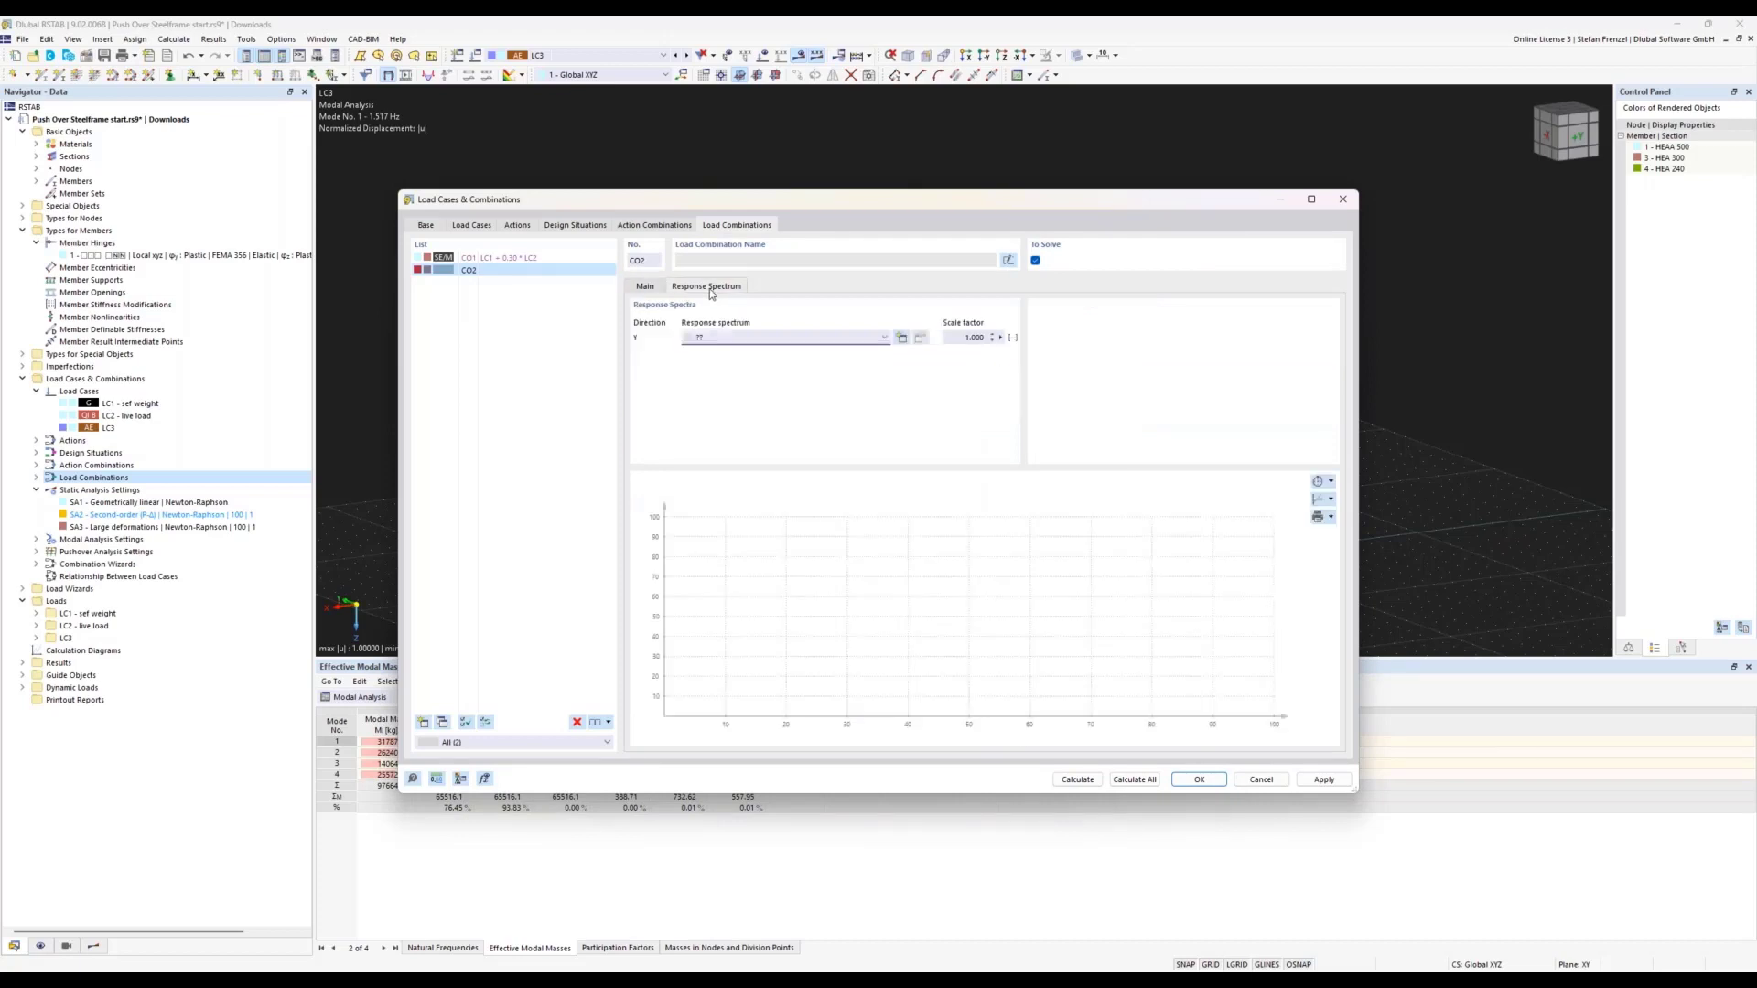
{"action": "left_click", "coordinate": [902, 338]}
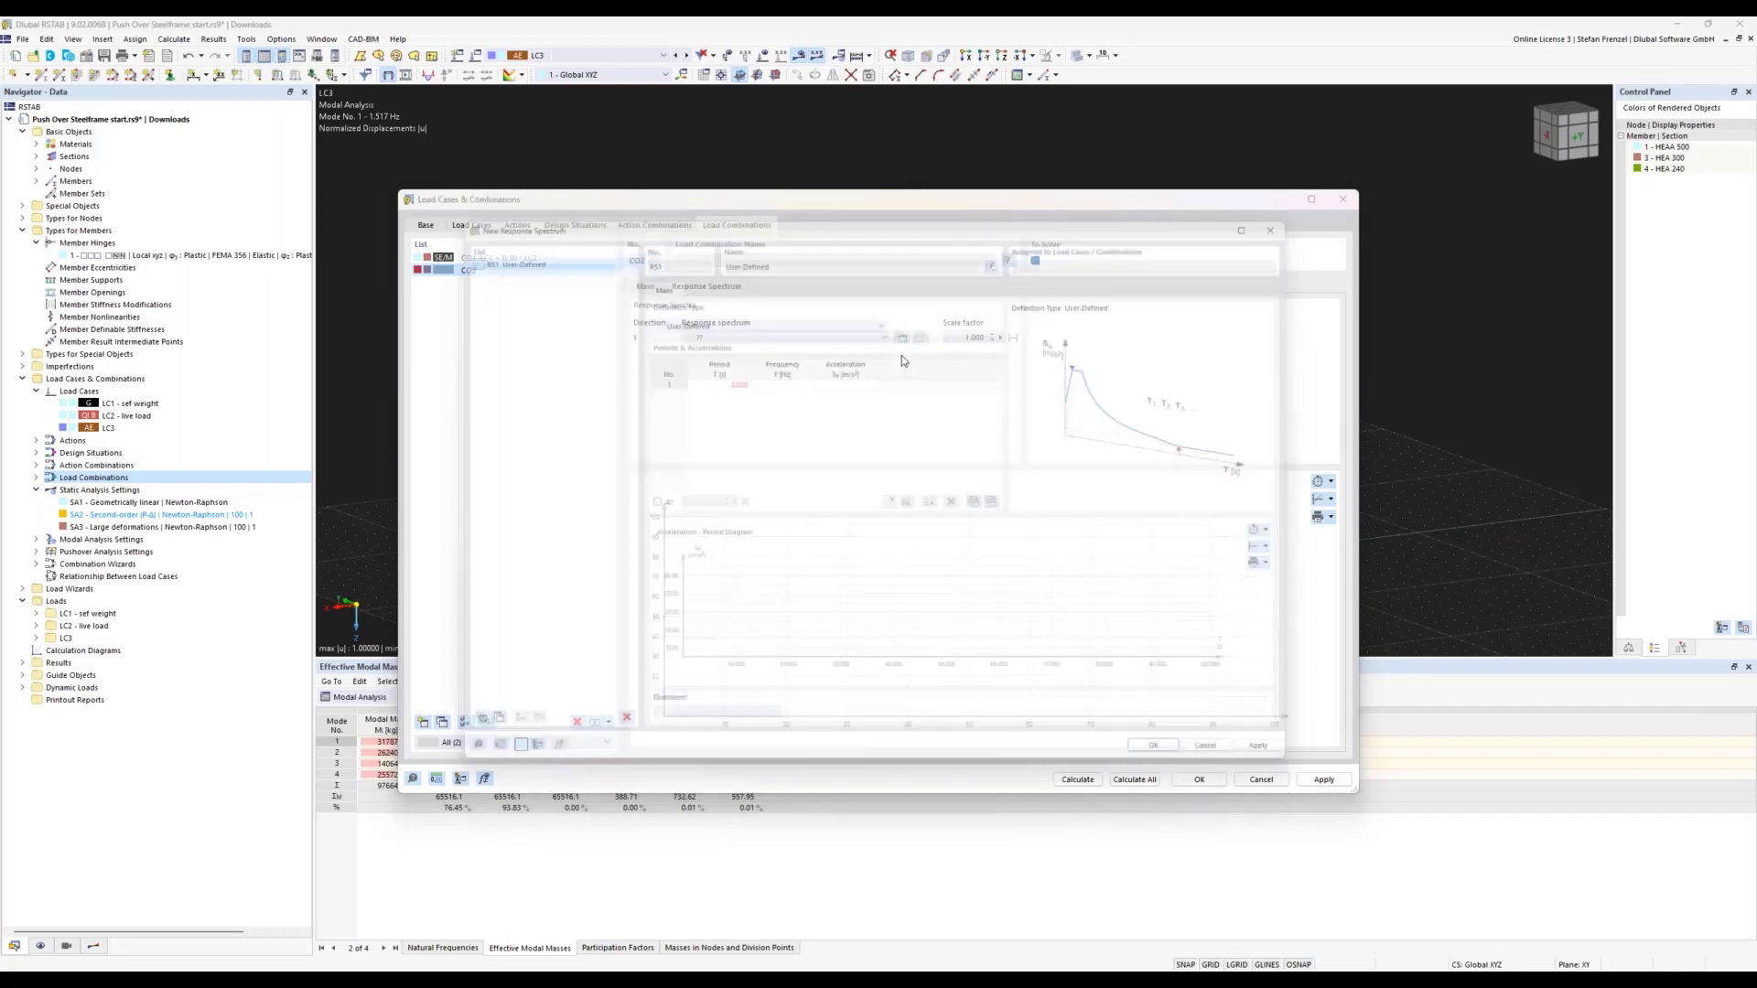
{"action": "left_click", "coordinate": [884, 314]}
{"action": "left_click", "coordinate": [830, 359]}
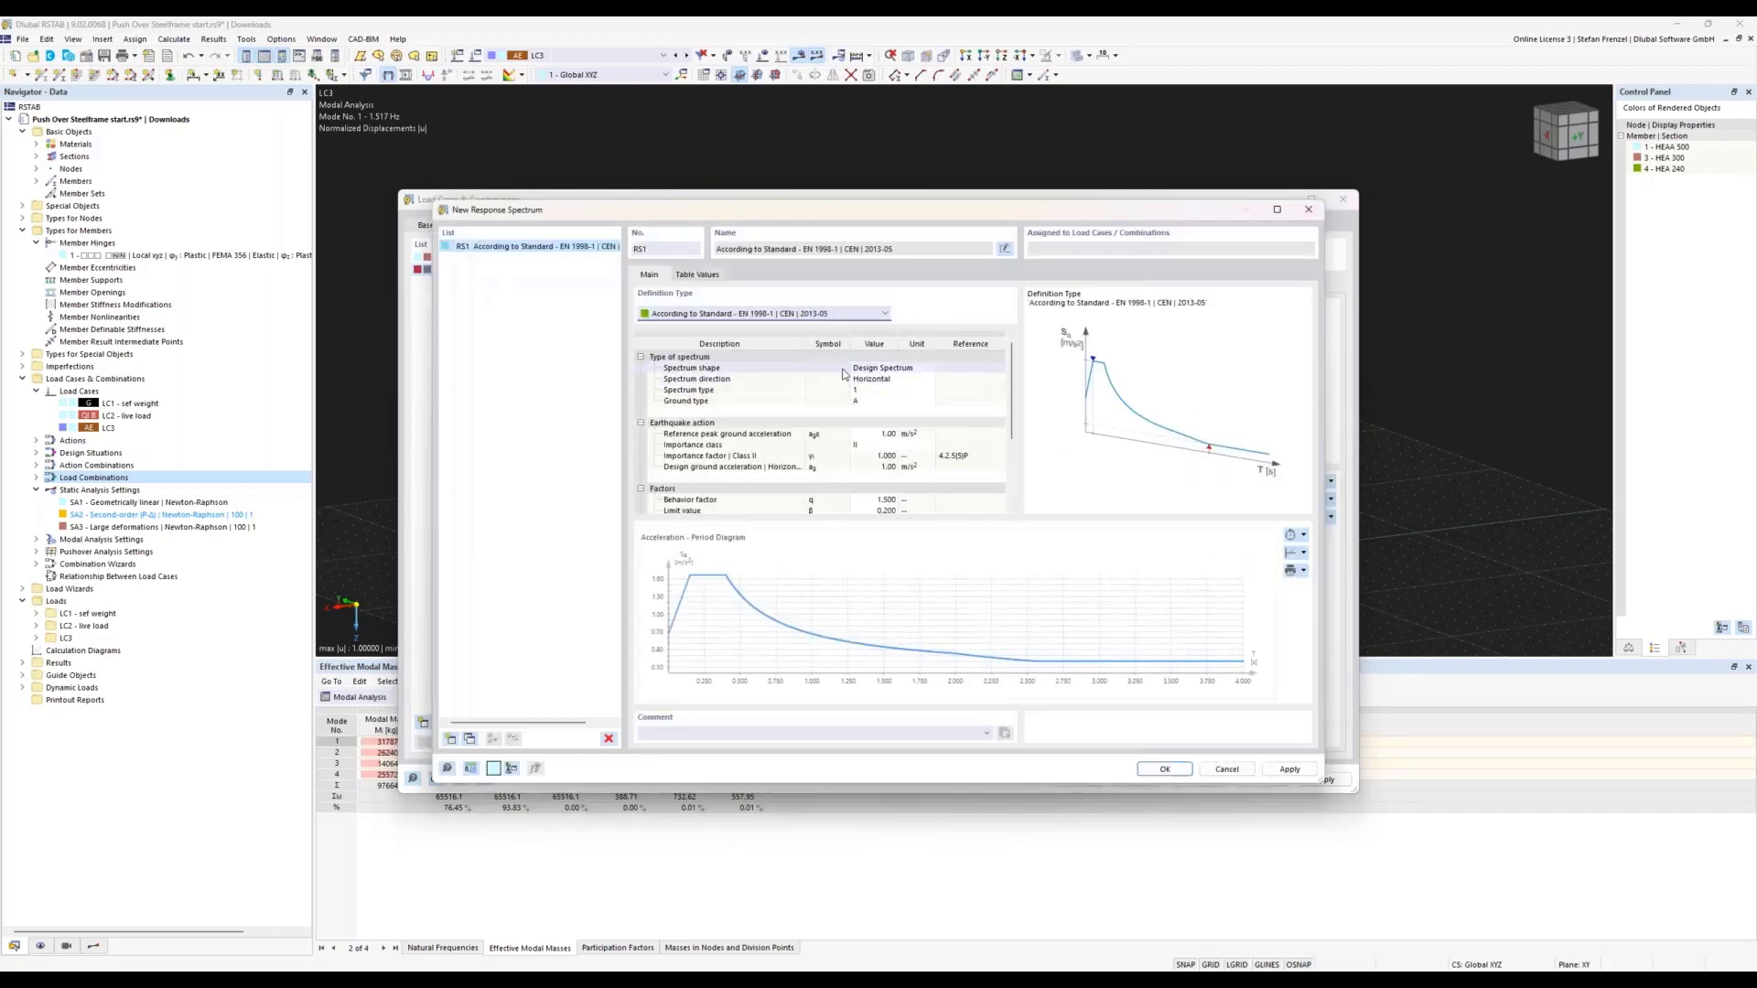
- Set the response spectrum's shape to Elastic Spectrum and its ground type to Other
{"action": "left_click", "coordinate": [879, 367]}
{"action": "left_click", "coordinate": [930, 368]}
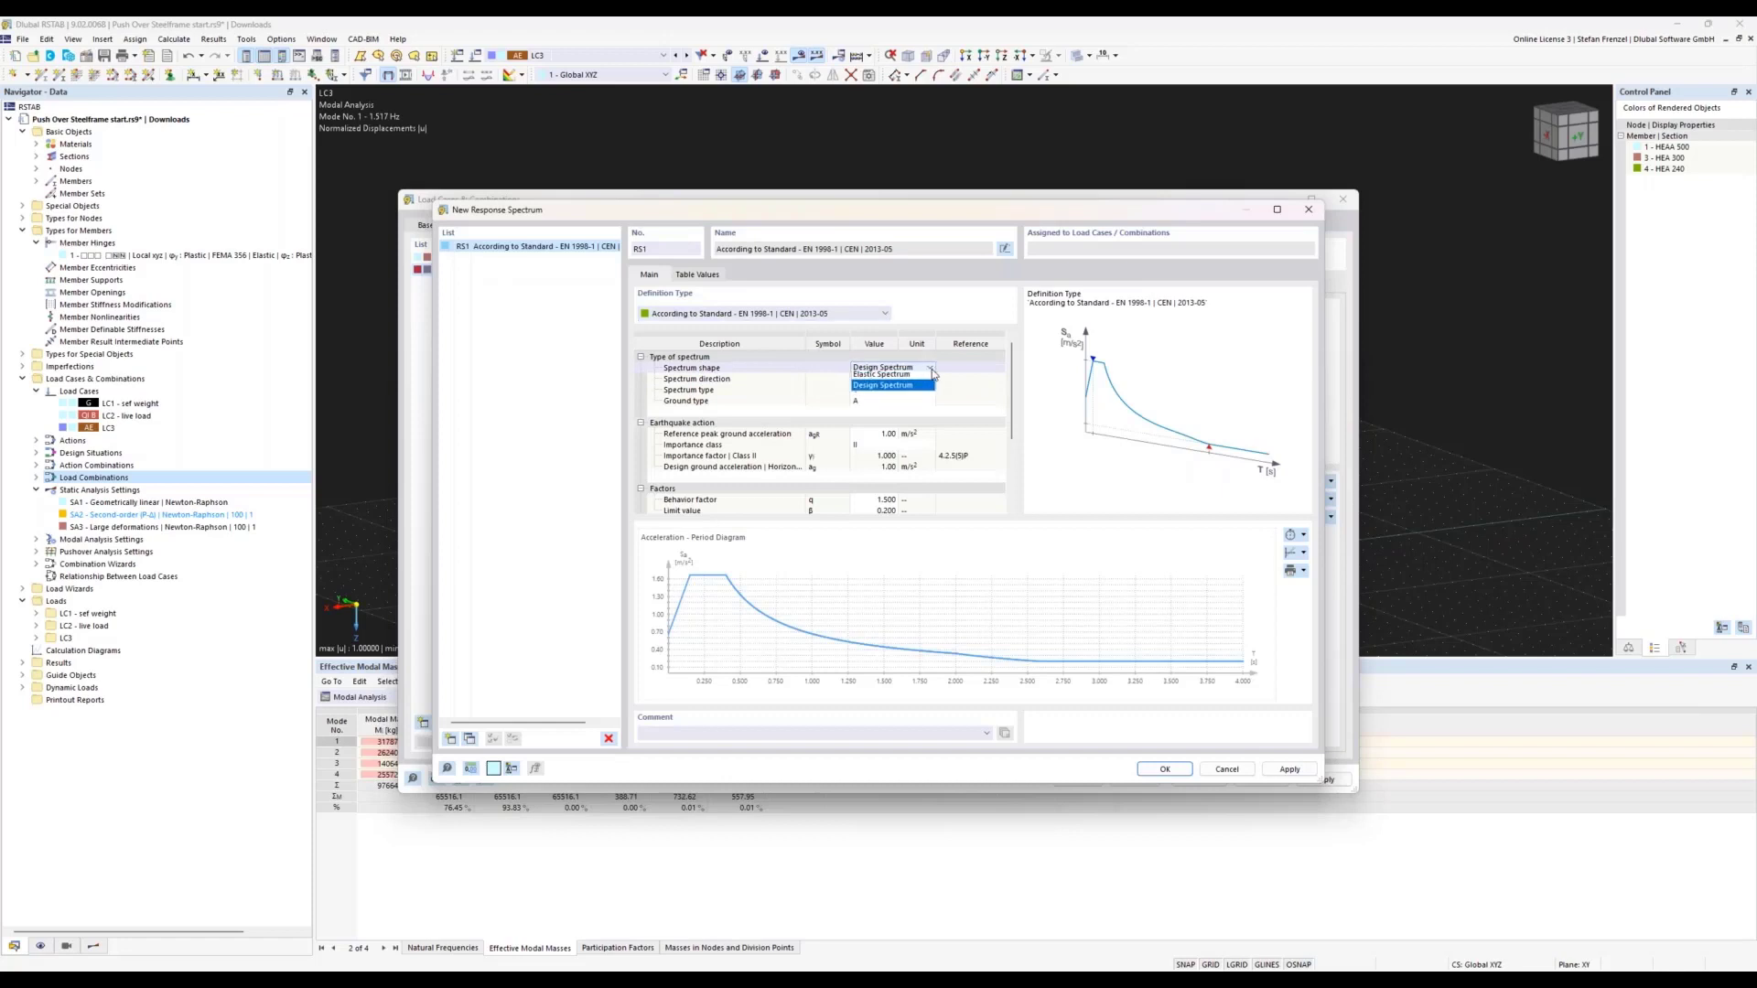
{"action": "left_click", "coordinate": [926, 386]}
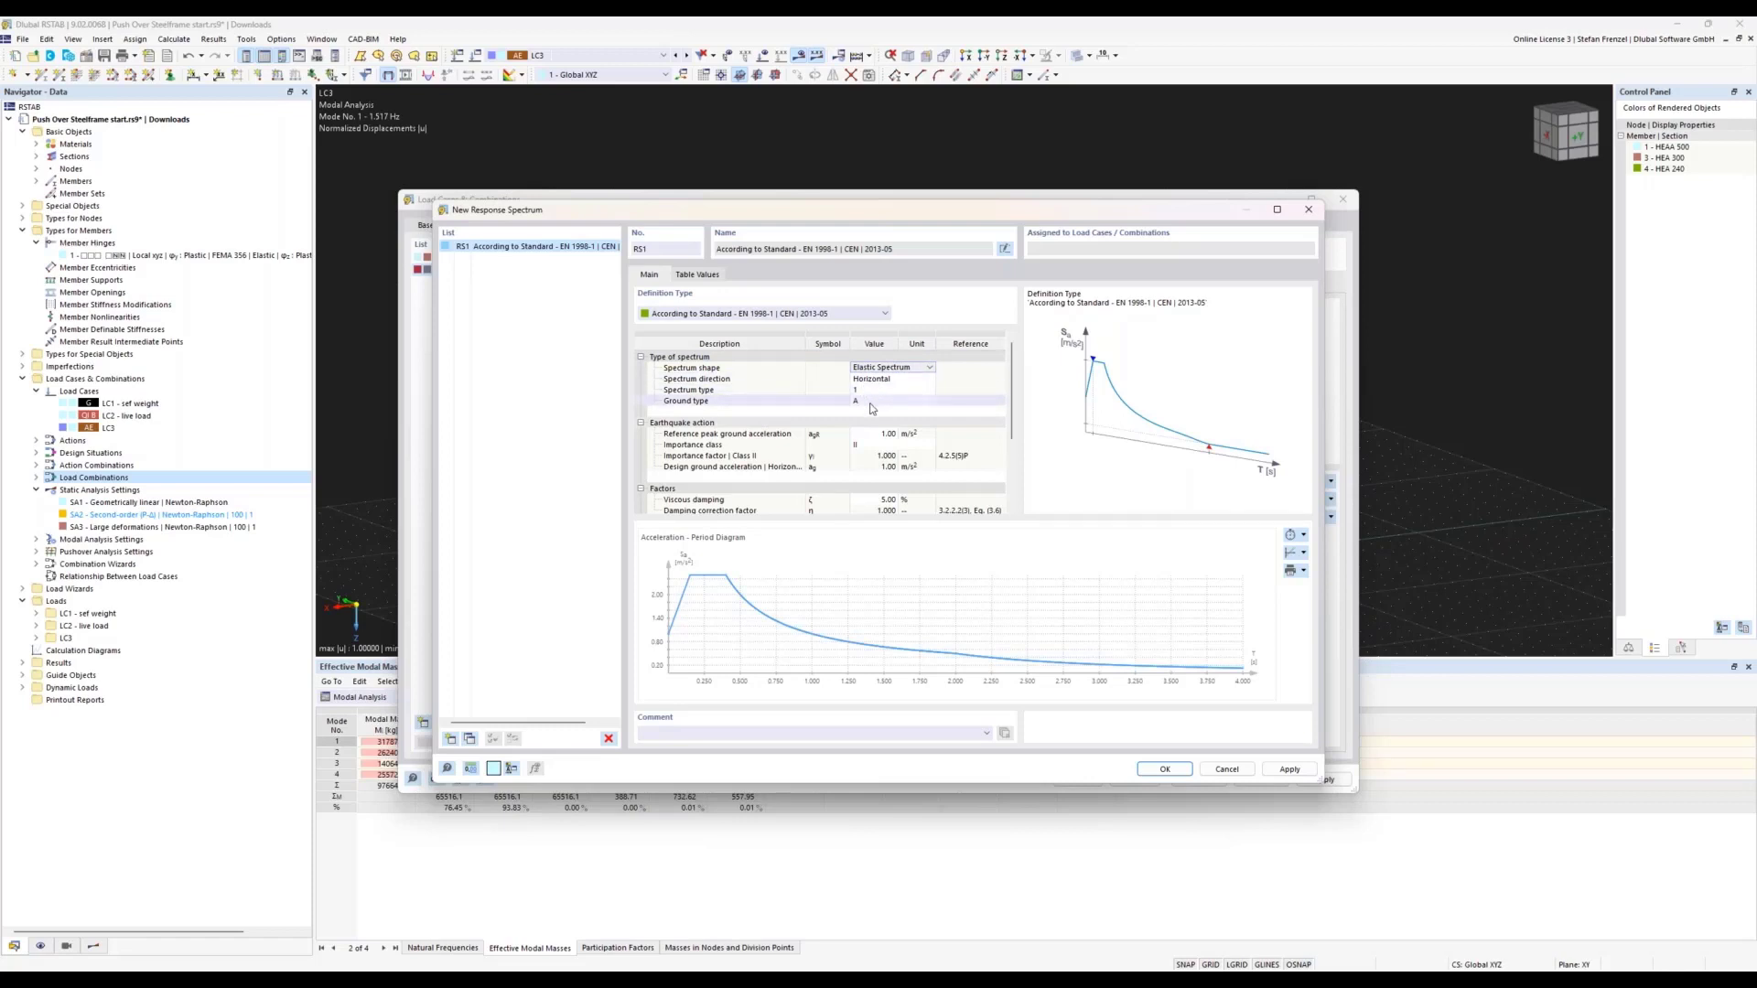
{"action": "left_click", "coordinate": [872, 407]}
{"action": "left_click", "coordinate": [929, 401]}
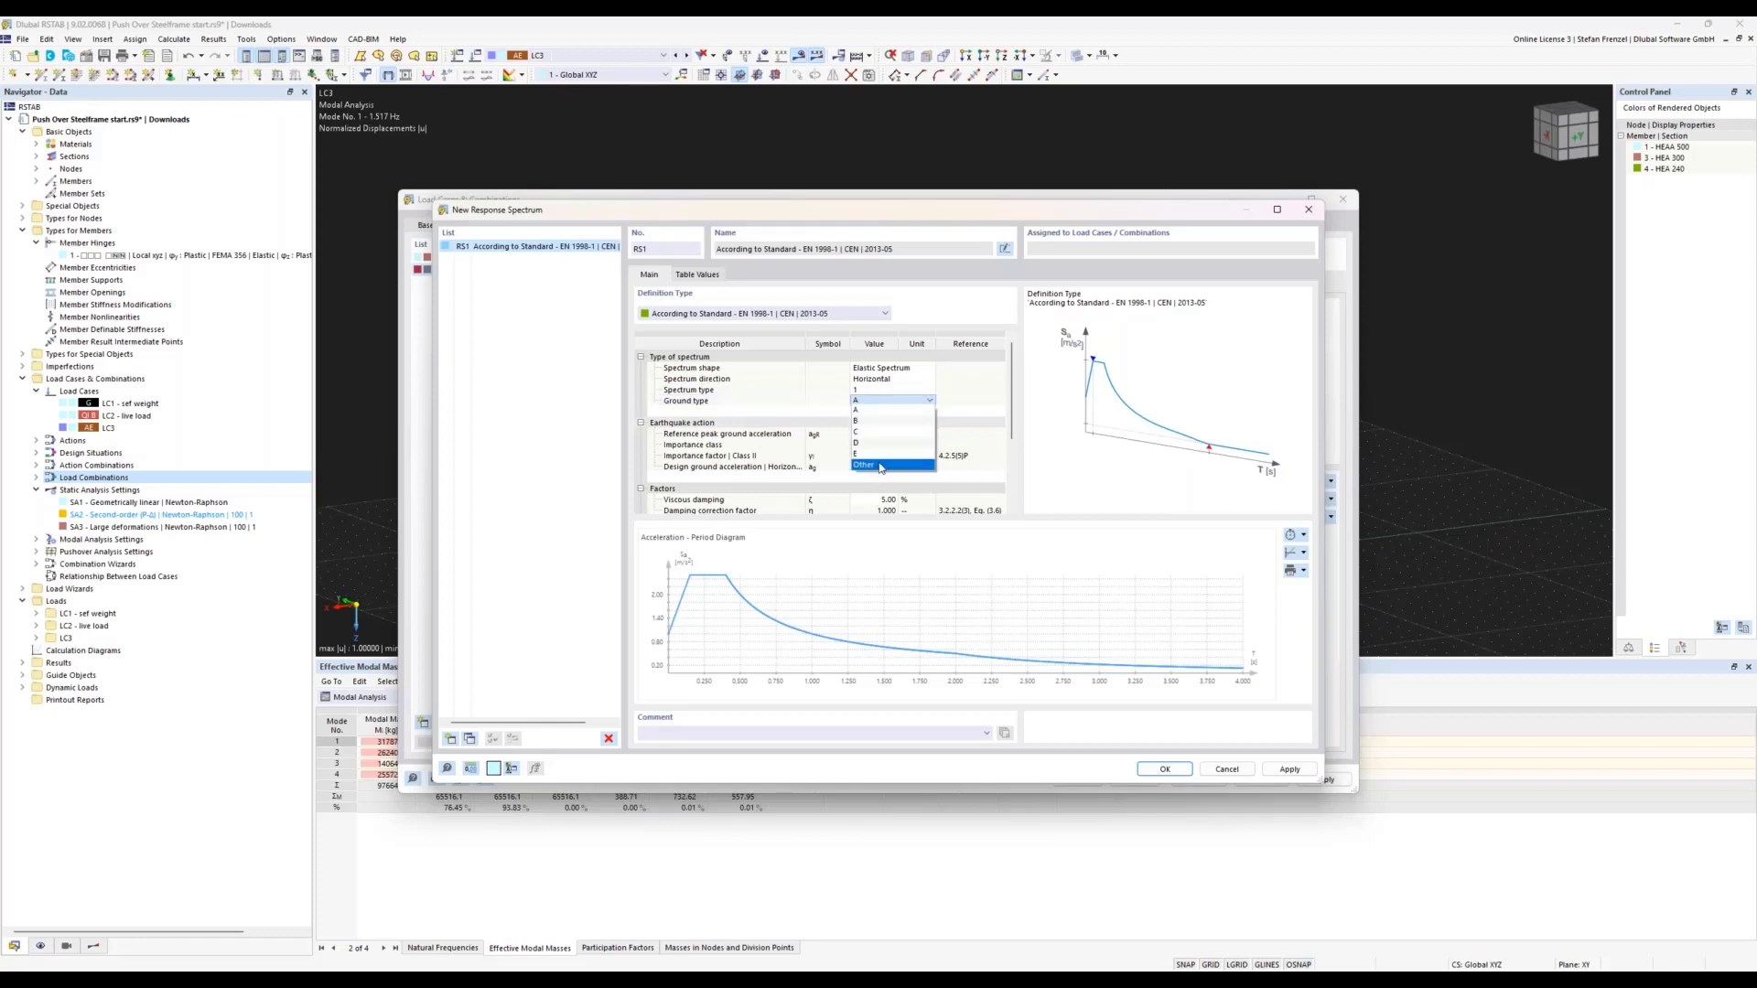
{"action": "left_click", "coordinate": [880, 466]}
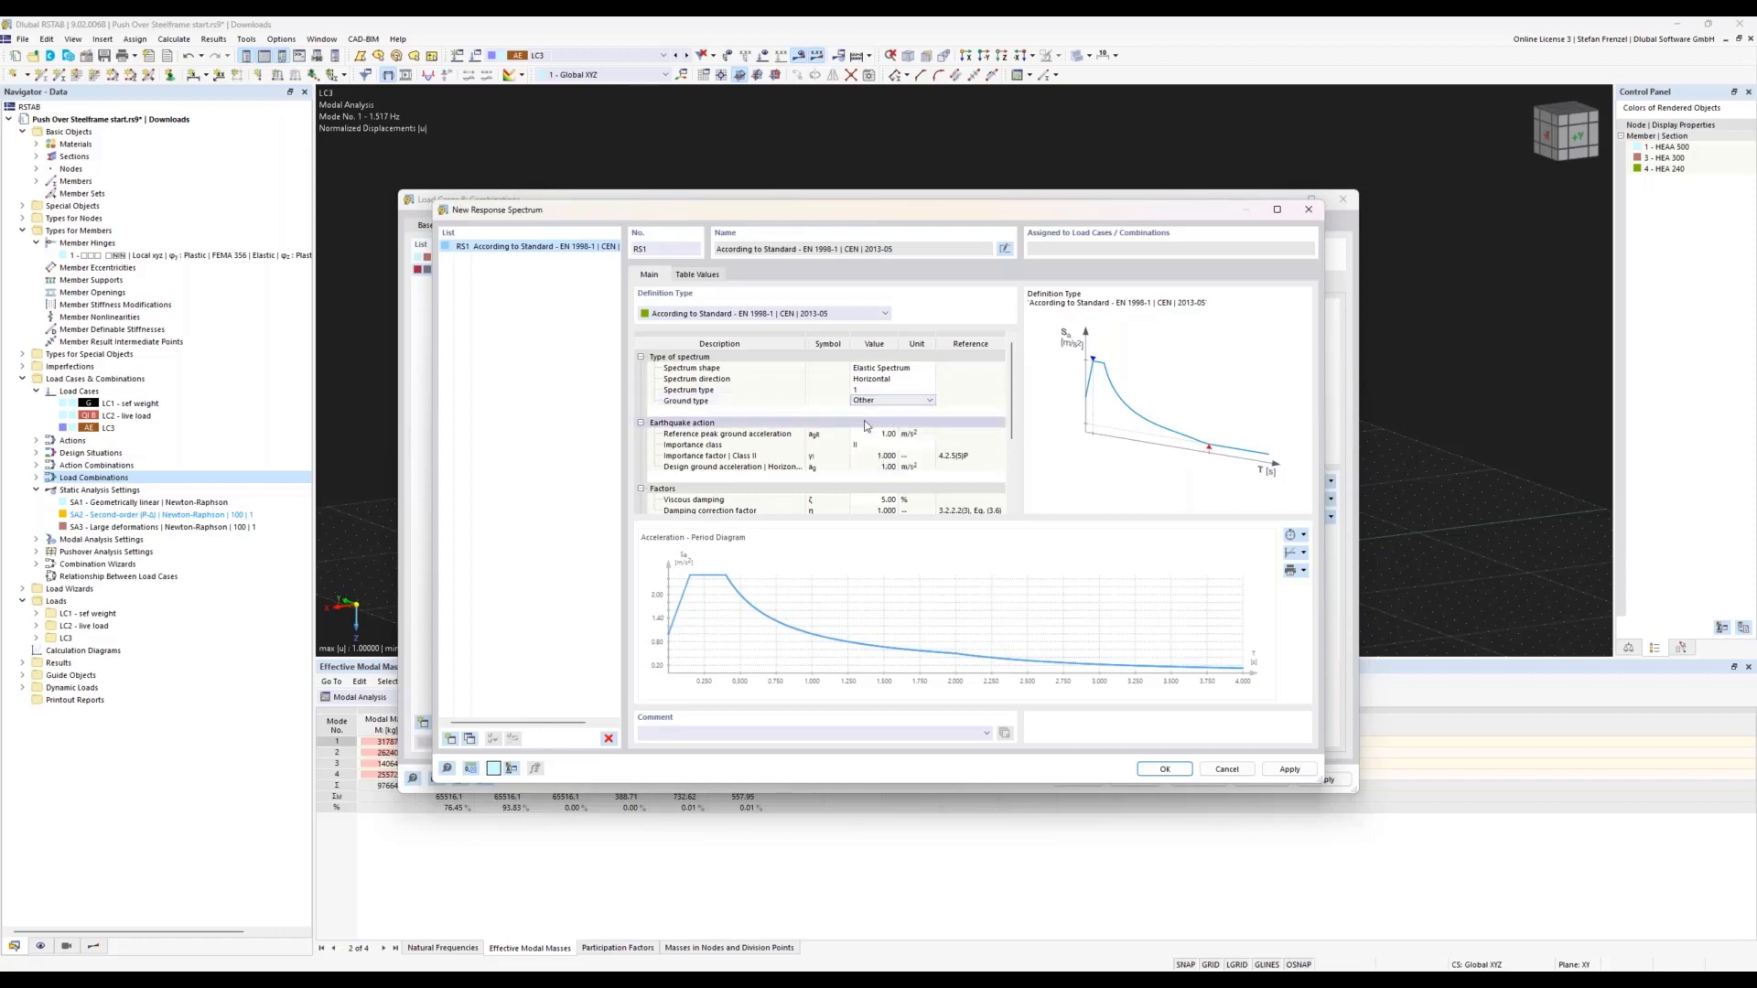
- Set the response spectrum's reference peak ground acceleration to 6 m/s² and control period TC to 1 s, and confirm the spectrum
{"action": "left_click", "coordinate": [877, 434]}
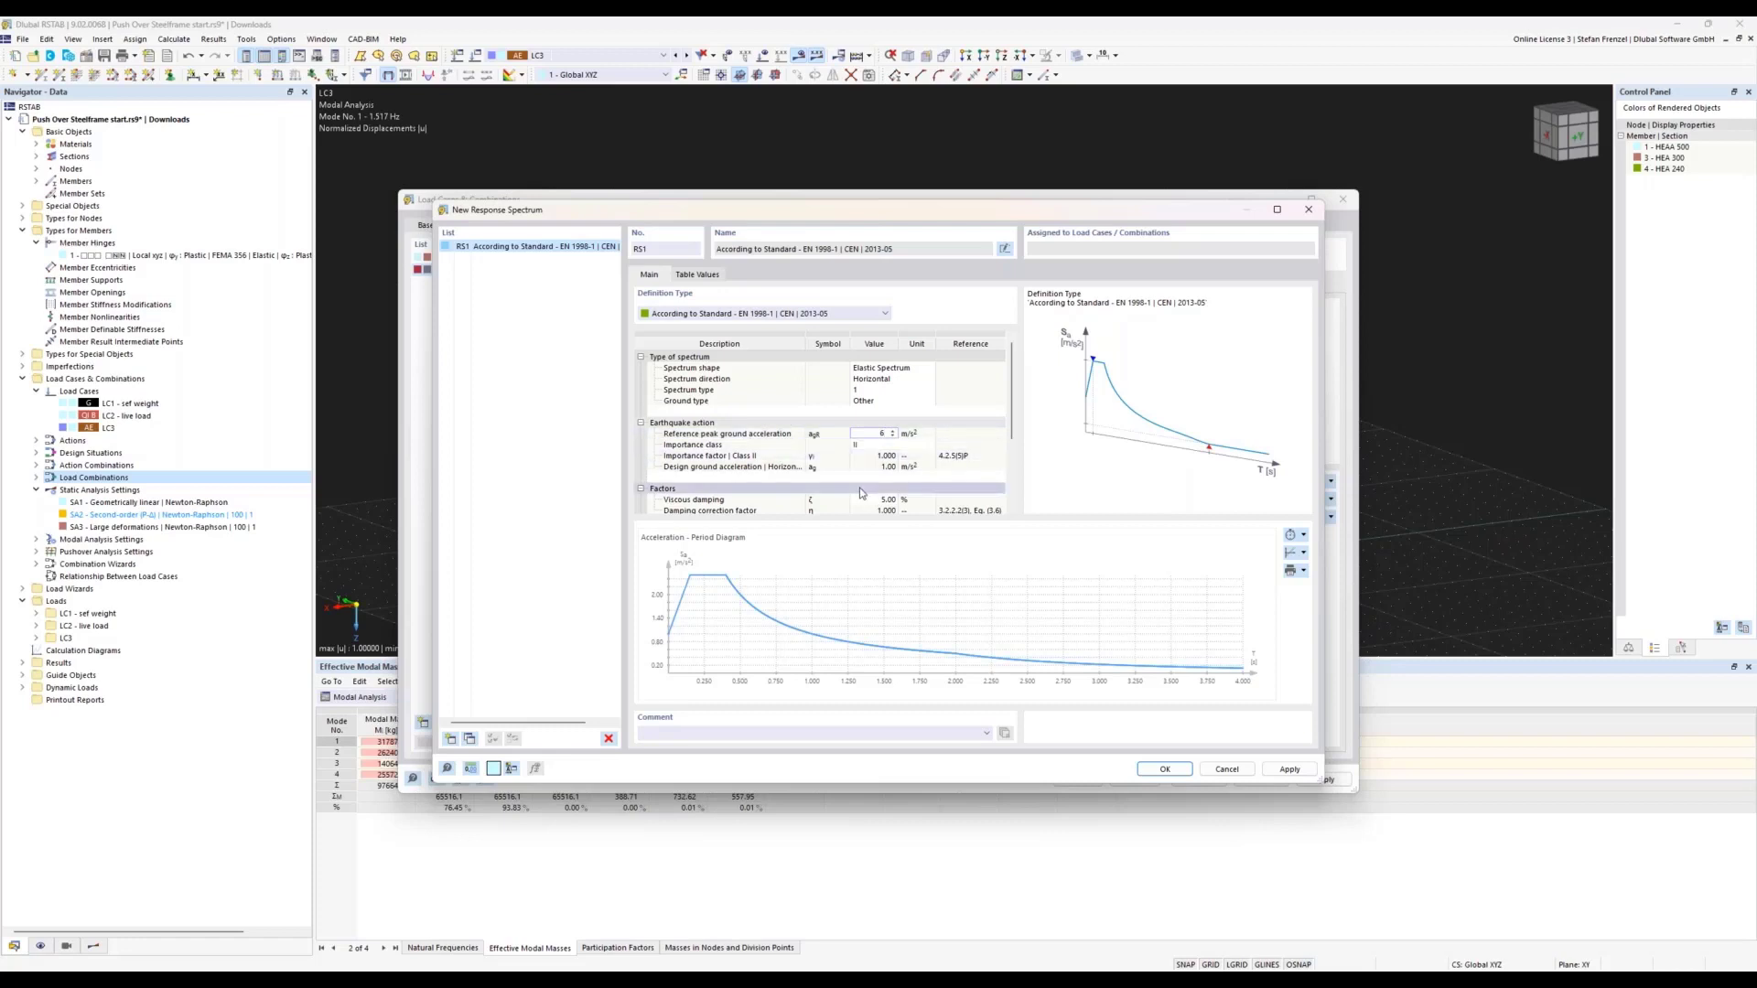
{"action": "scroll", "coordinate": [863, 495], "scroll_direction": "down", "scroll_amount": 3}
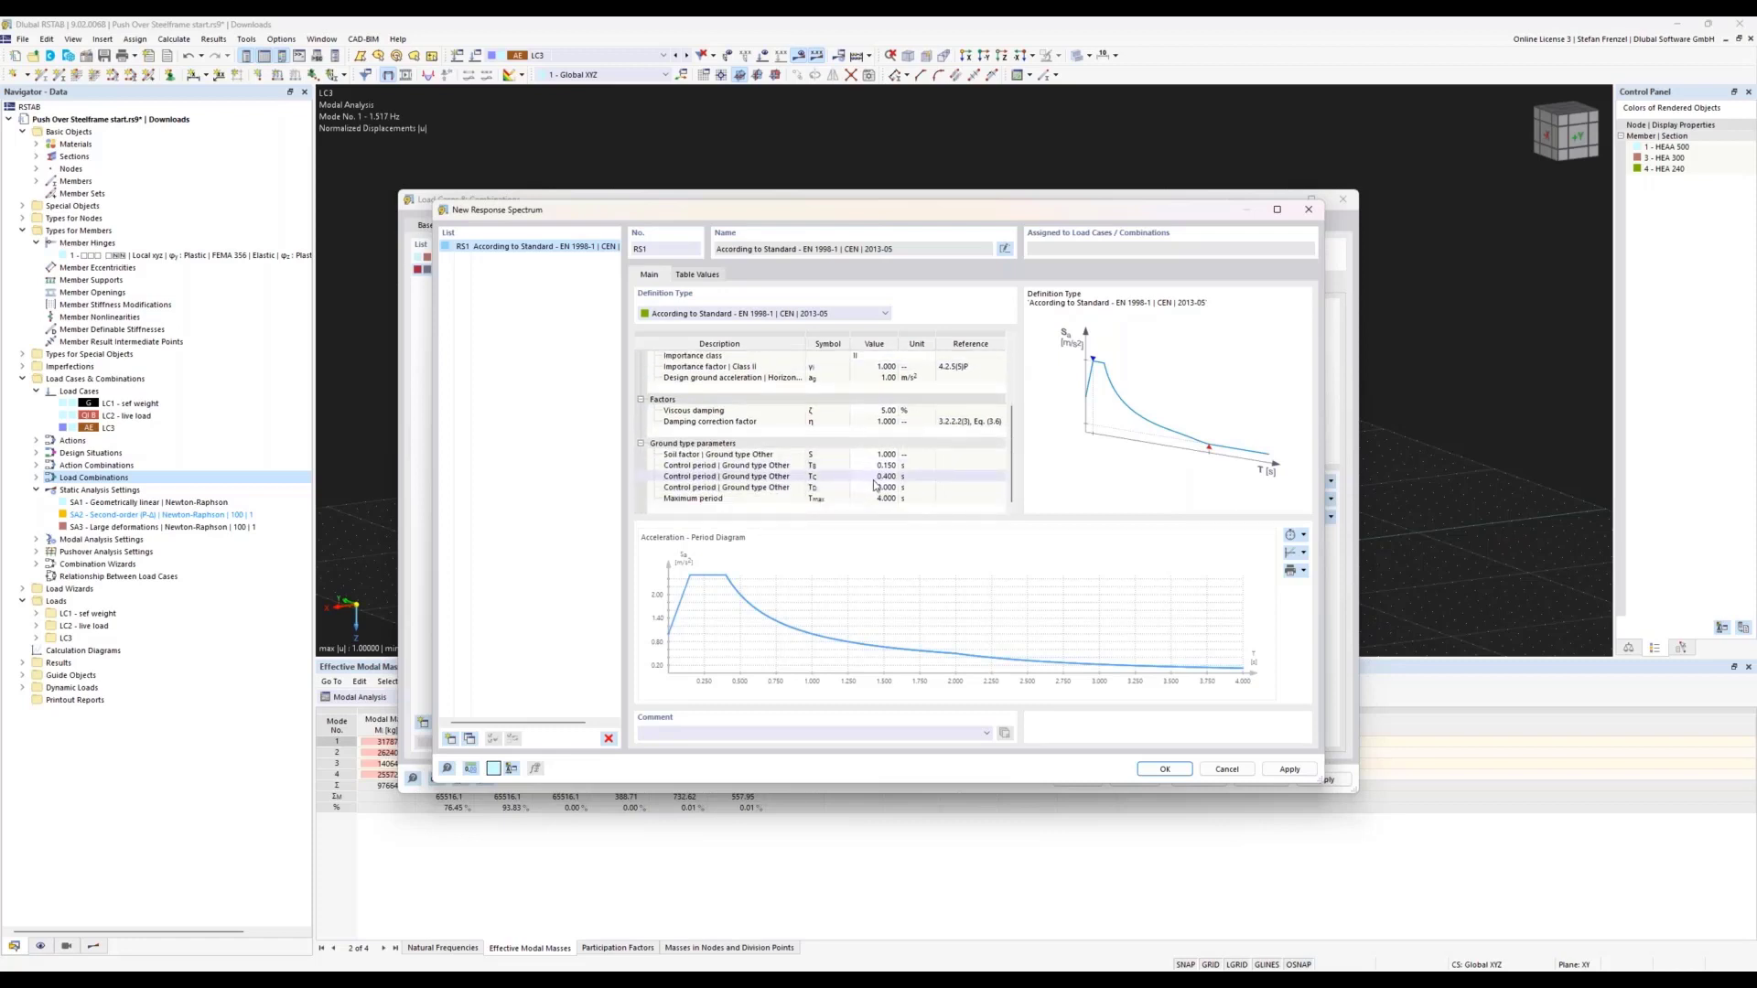
{"action": "left_click", "coordinate": [875, 481]}
{"action": "left_click", "coordinate": [876, 497]}
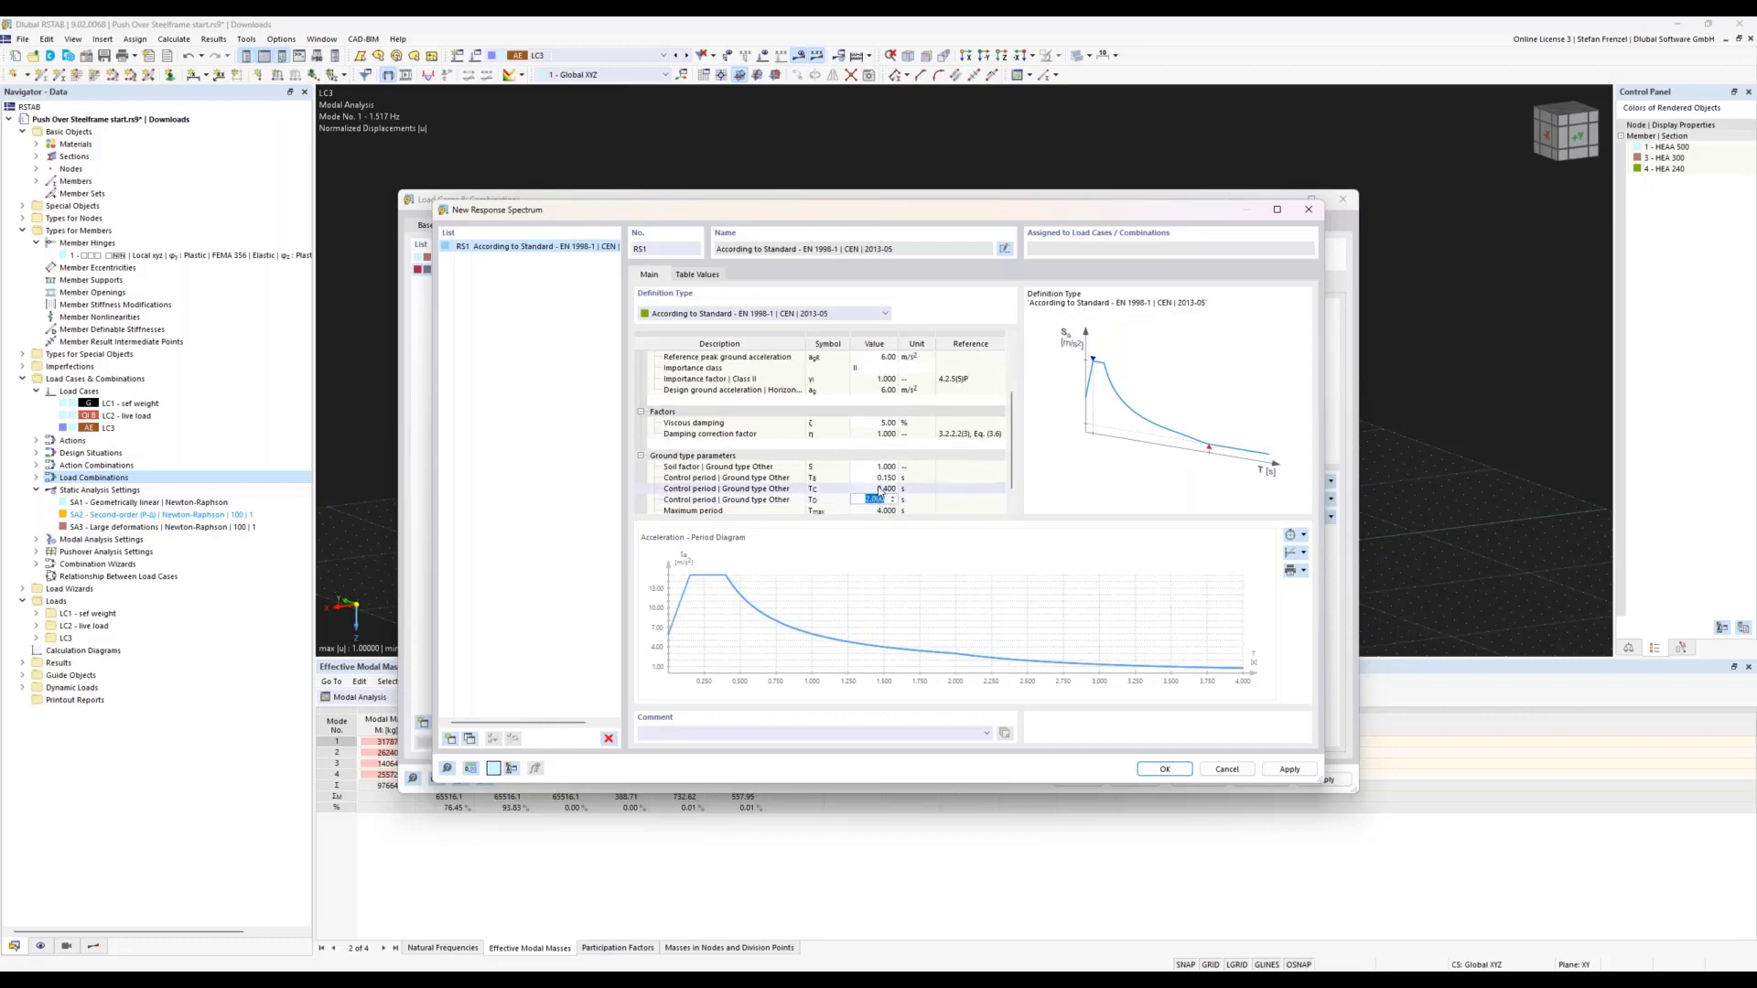
{"action": "left_click", "coordinate": [877, 489]}
{"action": "type", "text": "1"}
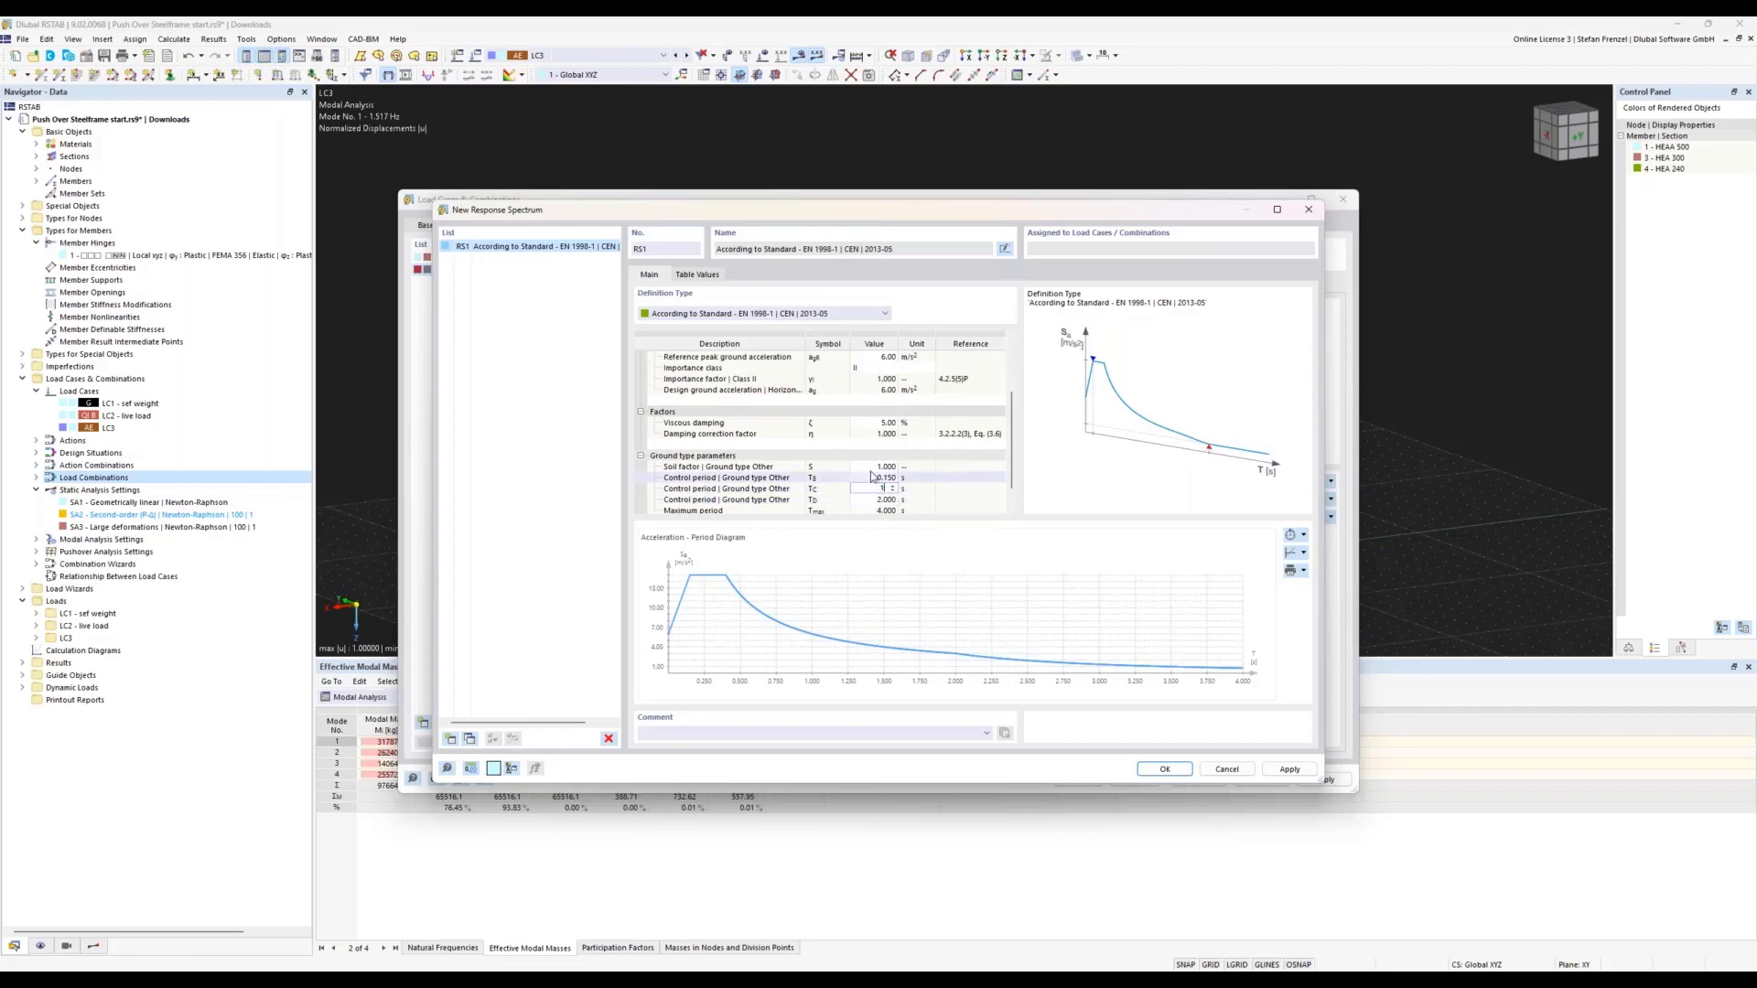
{"action": "left_click", "coordinate": [874, 468]}
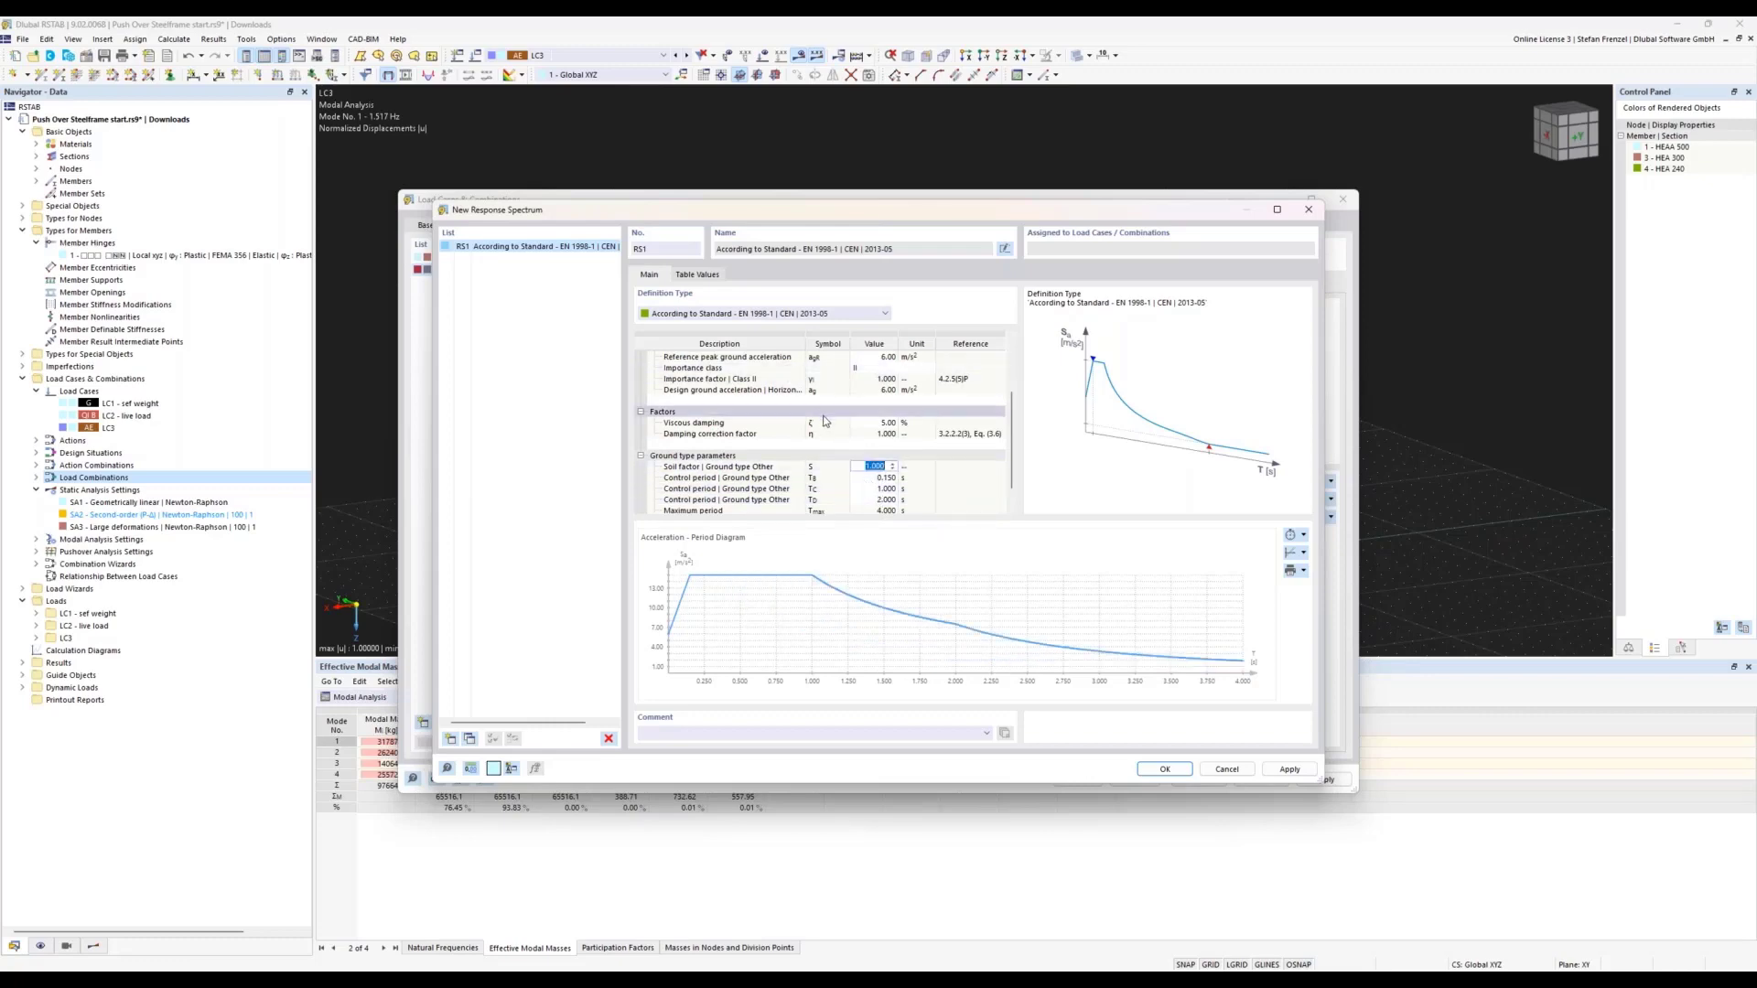
{"action": "scroll", "coordinate": [859, 447], "scroll_direction": "up", "scroll_amount": 3}
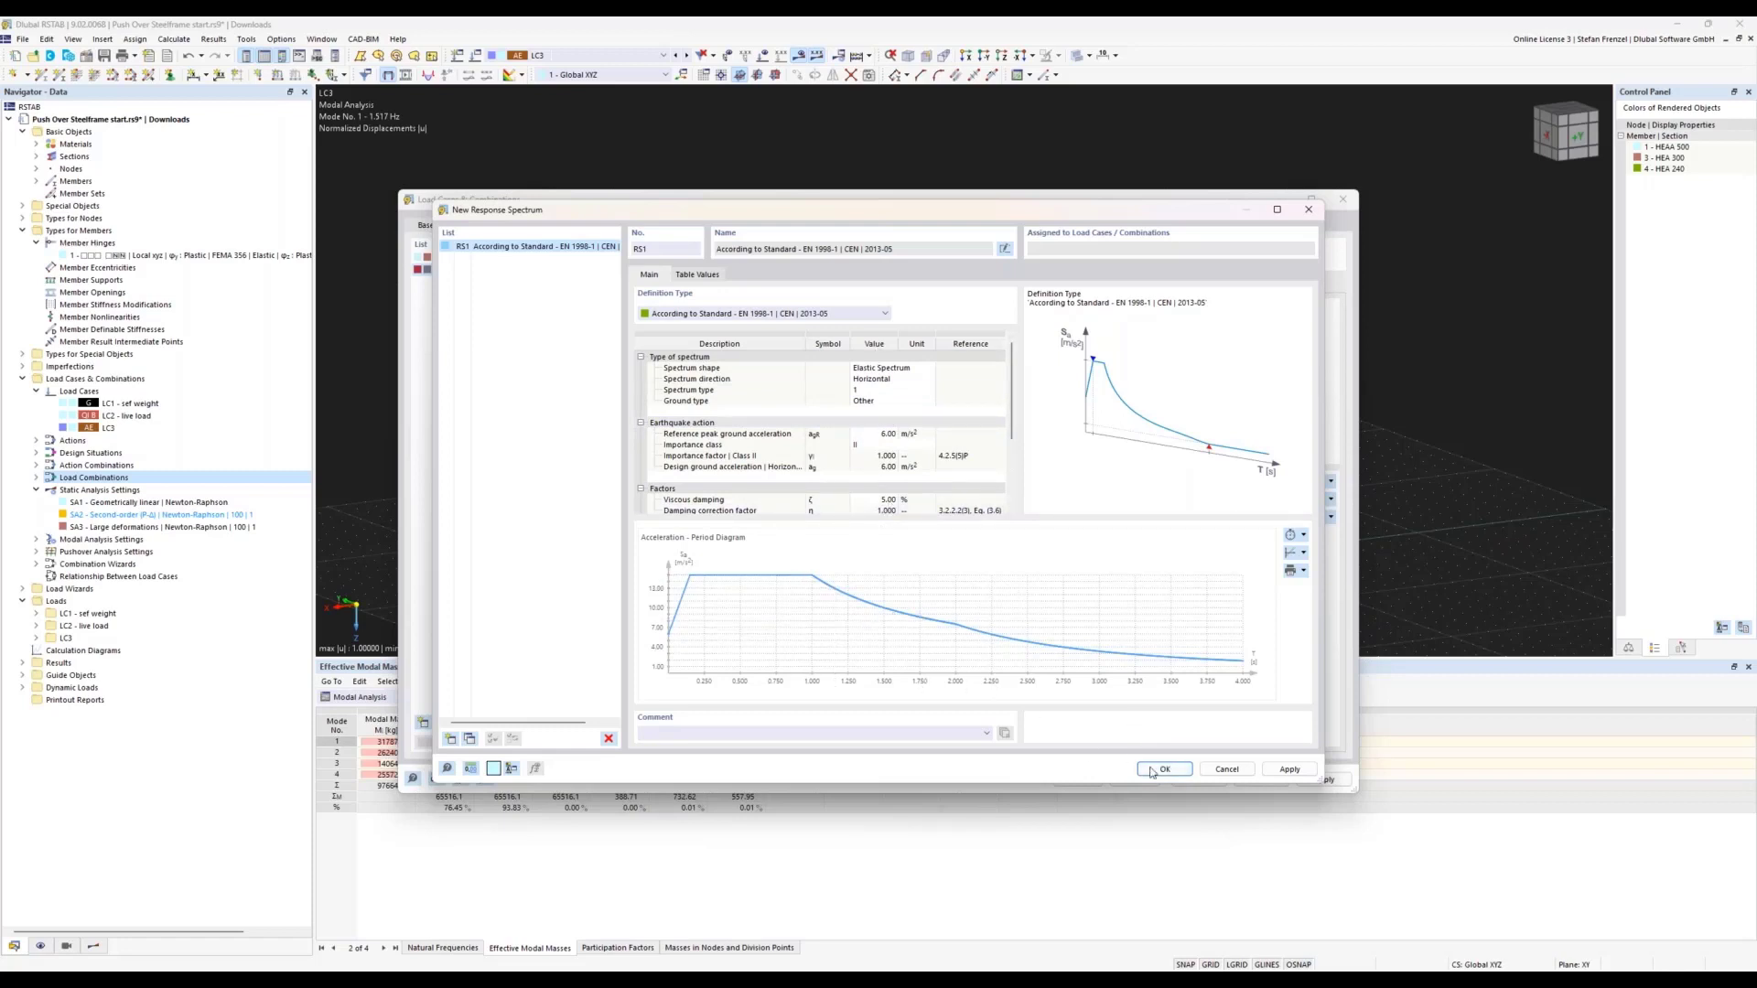
{"action": "key", "text": "Return"}
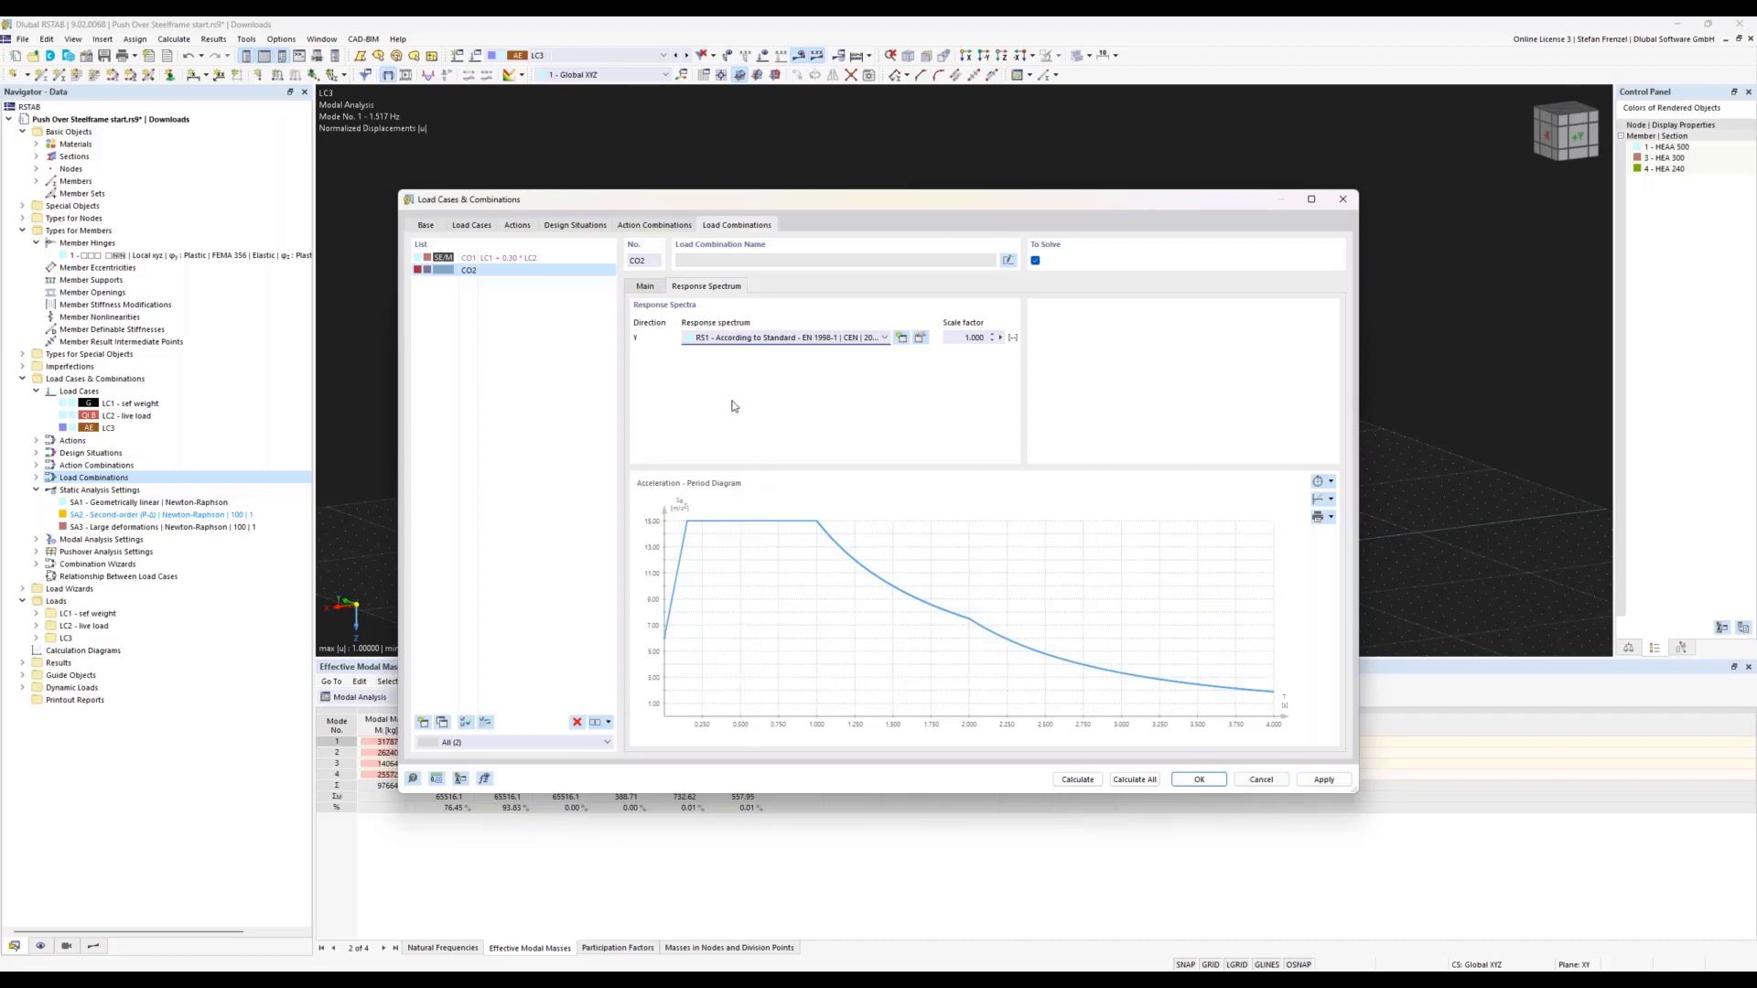
- Calculate the pushover load combination CO2
{"action": "left_click", "coordinate": [647, 287]}
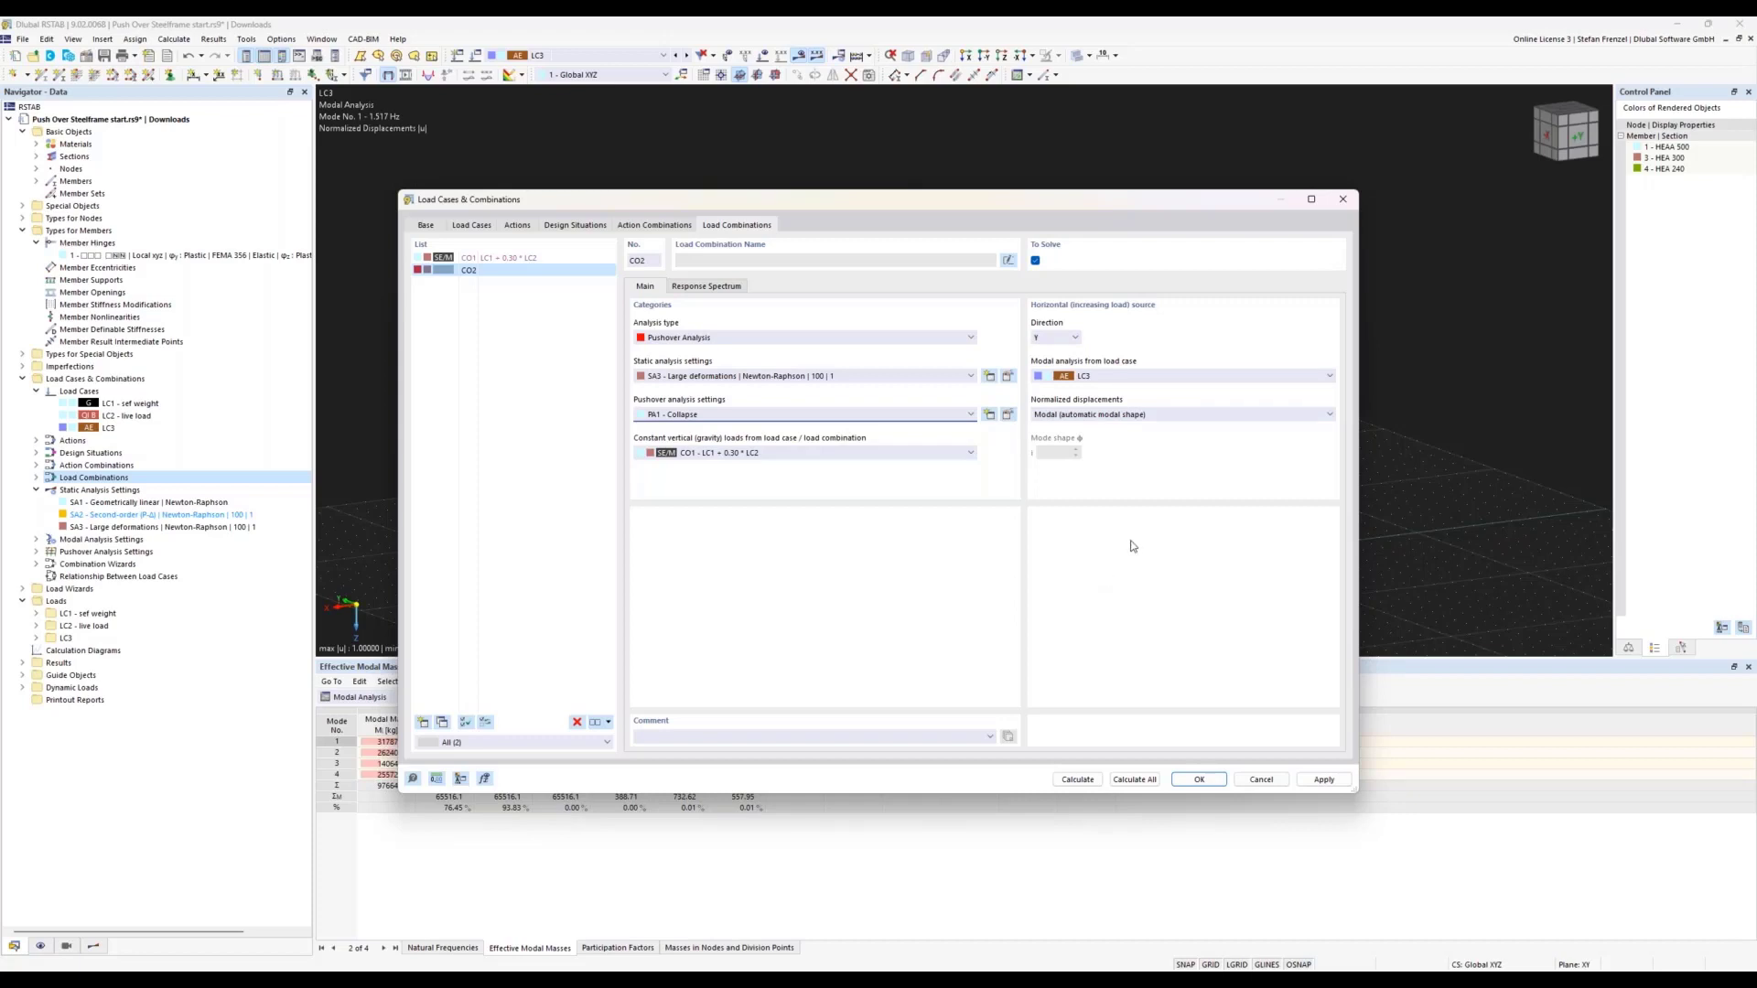
{"action": "left_click", "coordinate": [1079, 780]}
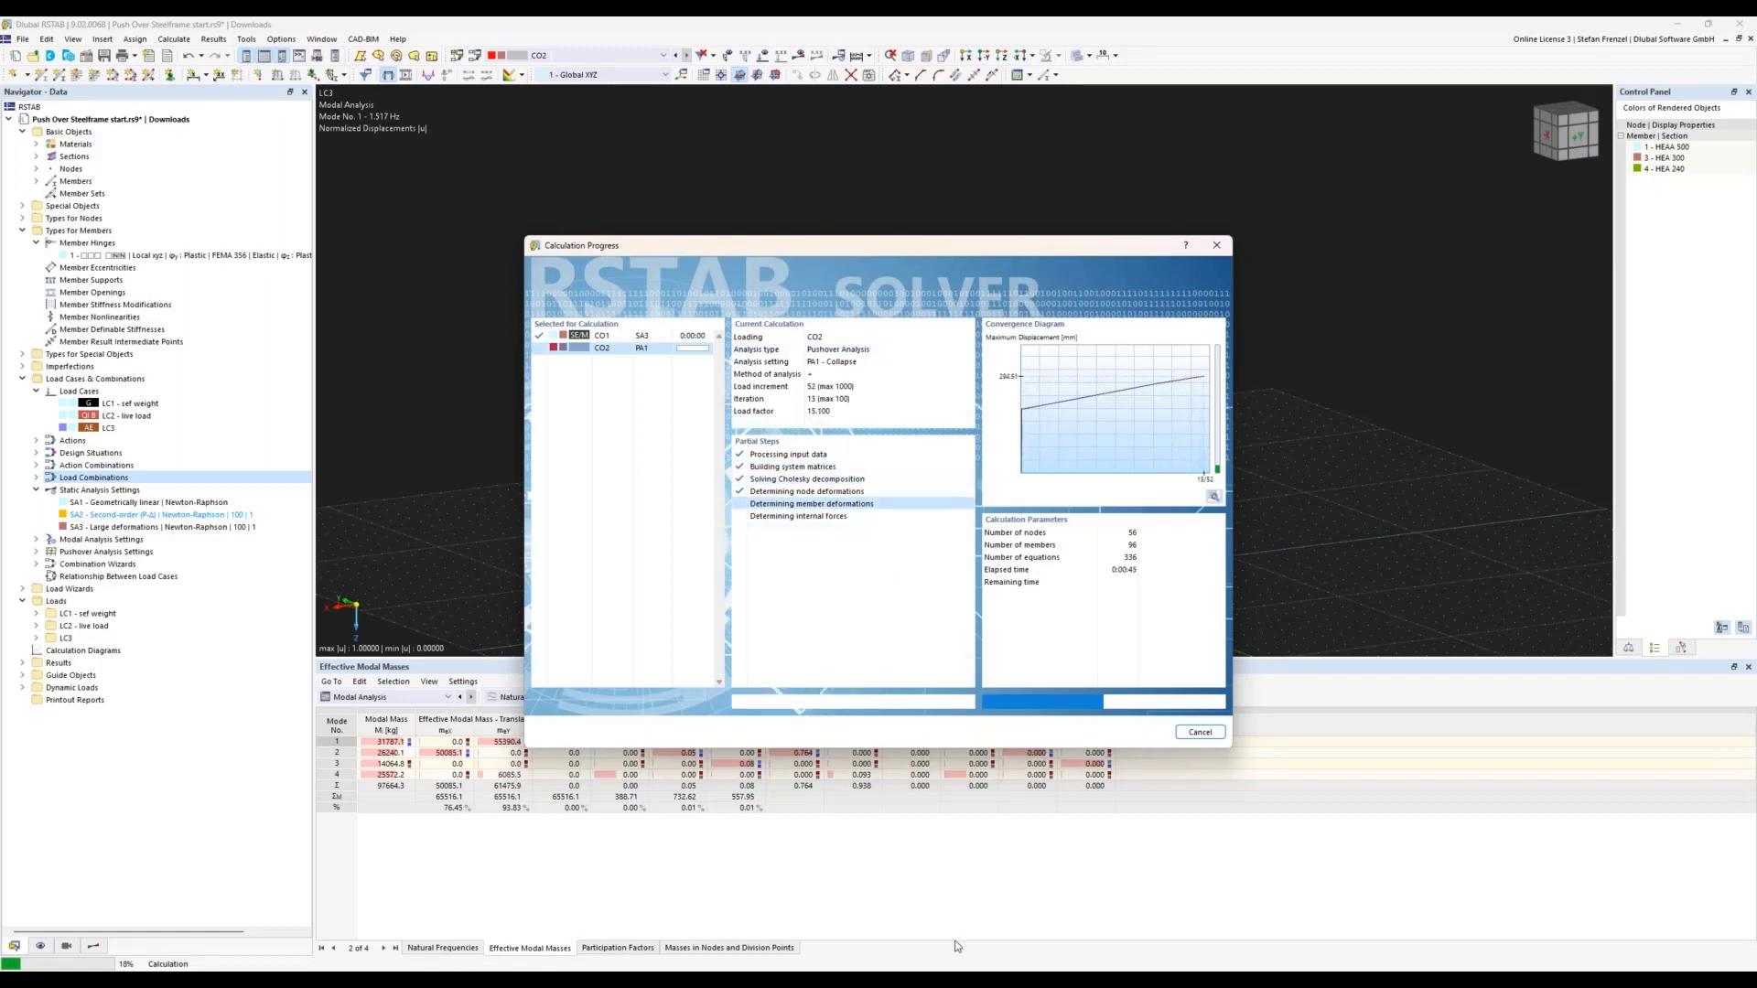
{"action": "mouse_move", "coordinate": [1007, 953]}
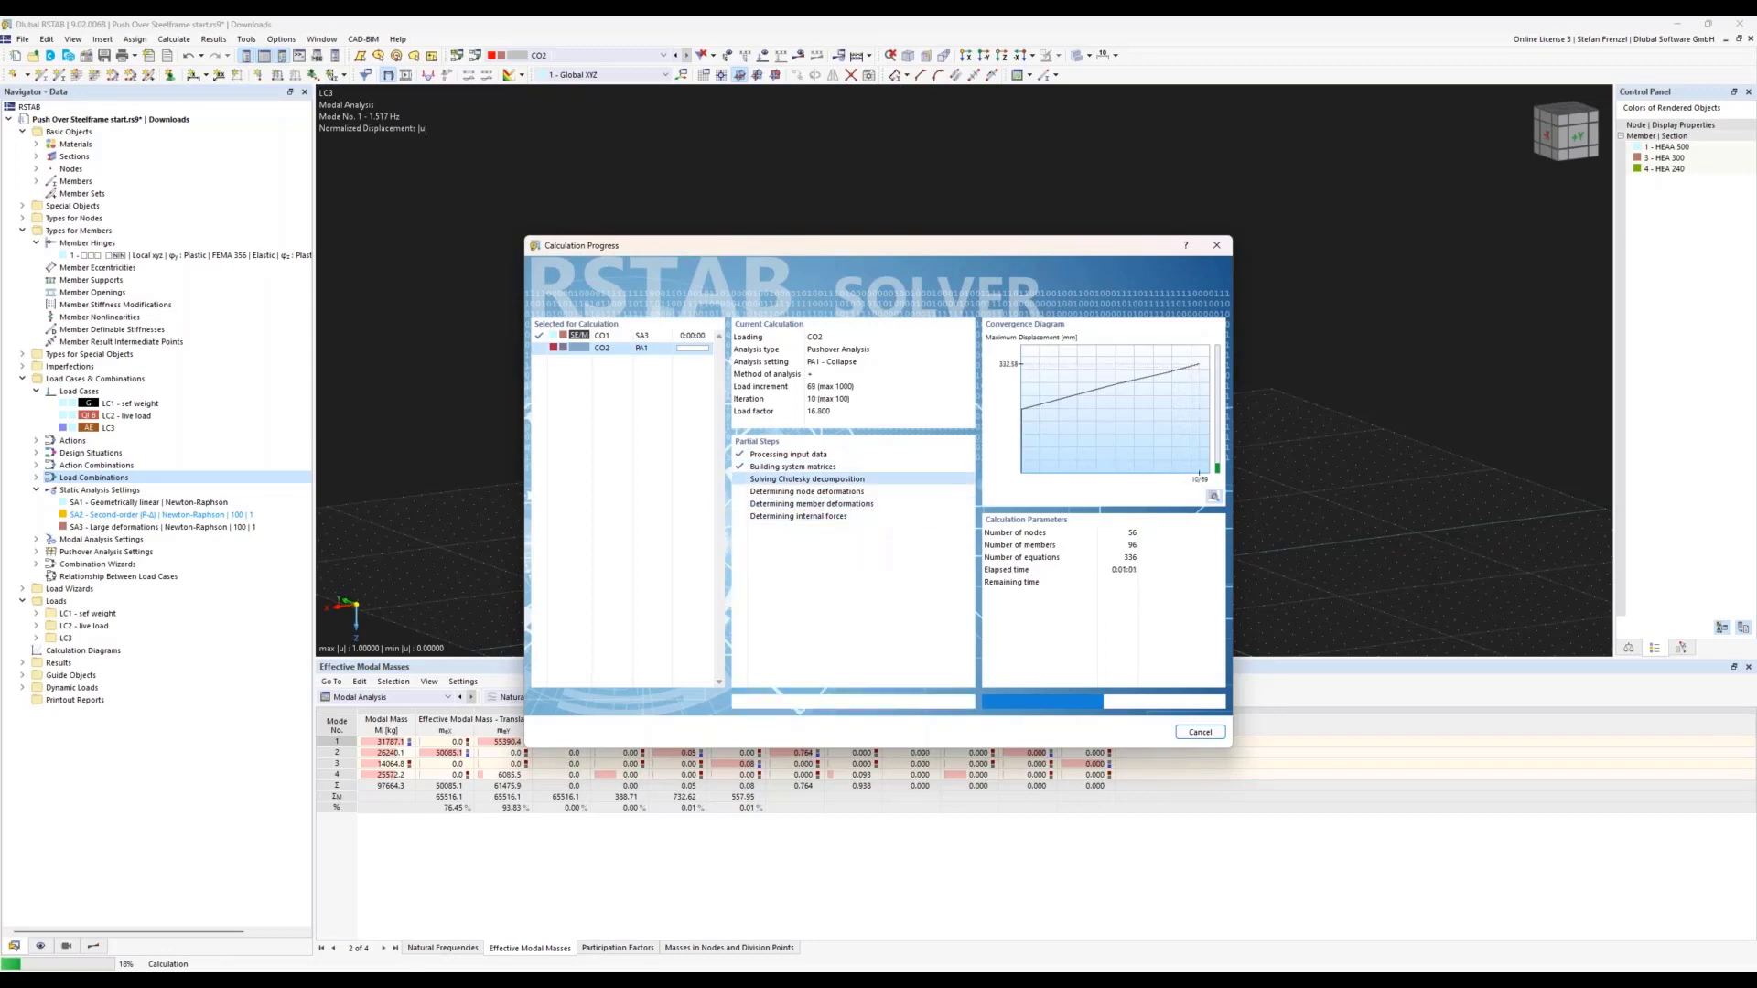
{"action": "left_click", "coordinate": [1059, 926]}
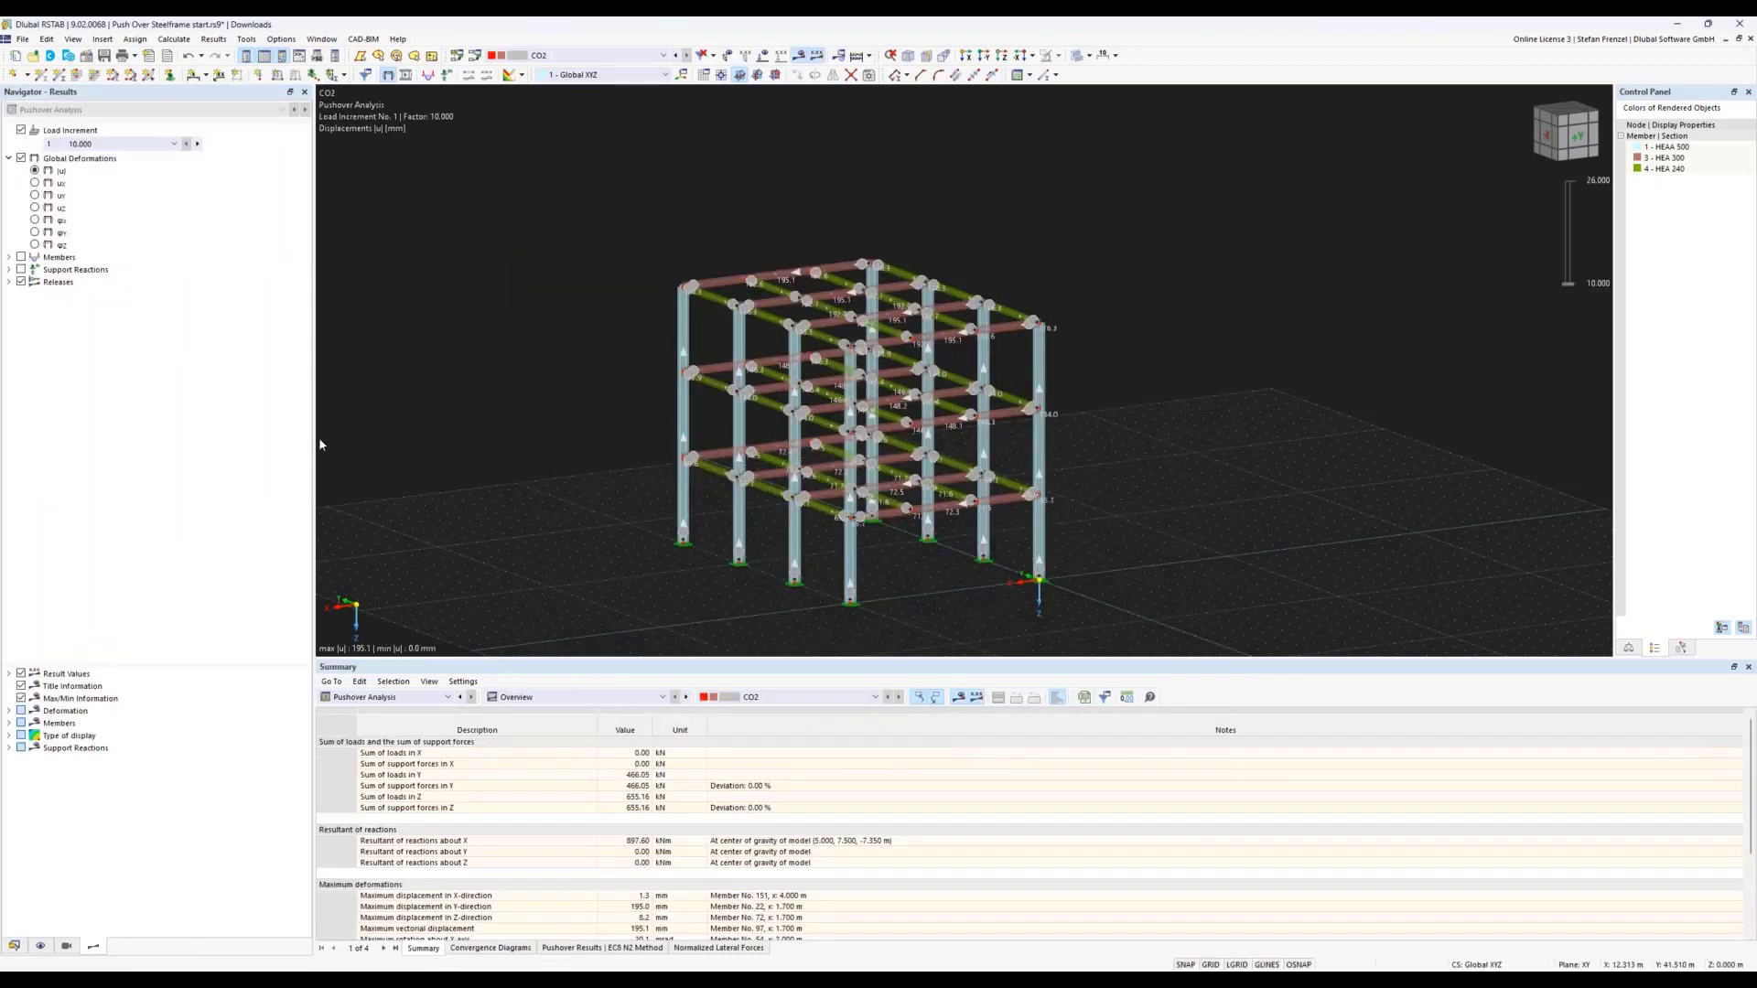
- Review the EC8 N2 Method pushover results, checking the displacement ratio and target displacement dt of iteration 3
{"action": "left_click", "coordinate": [16, 947]}
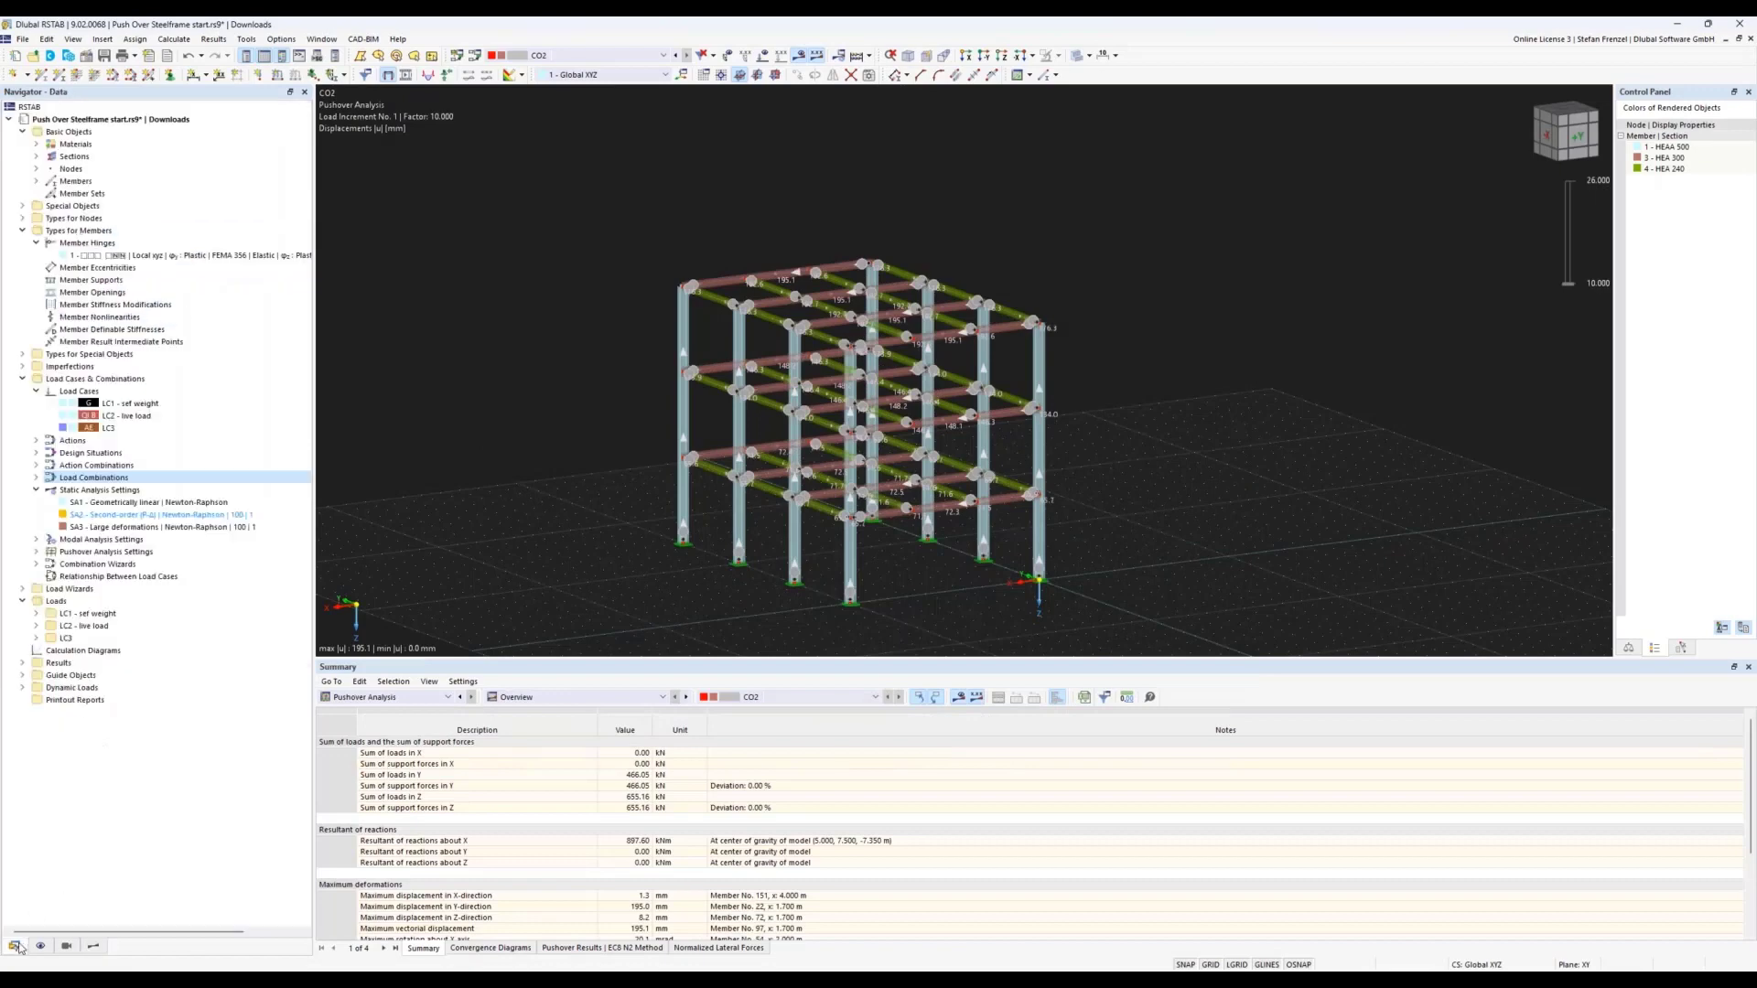
{"action": "left_click", "coordinate": [576, 948]}
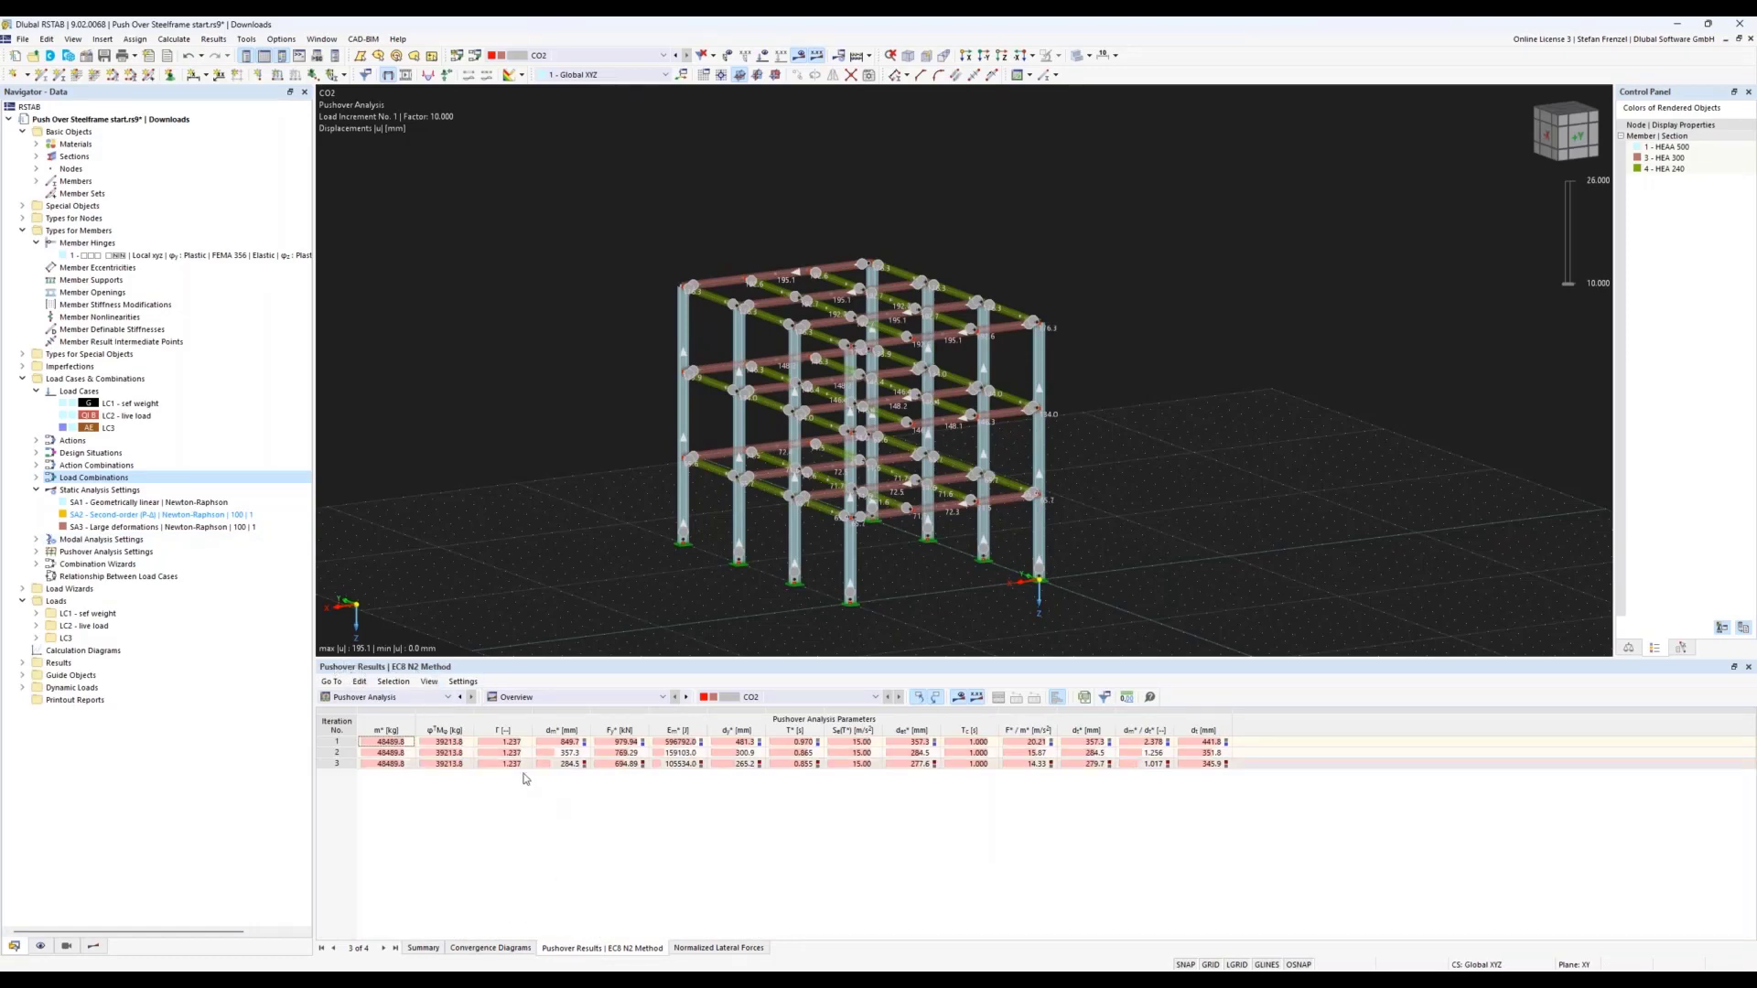
{"action": "left_click", "coordinate": [1152, 765]}
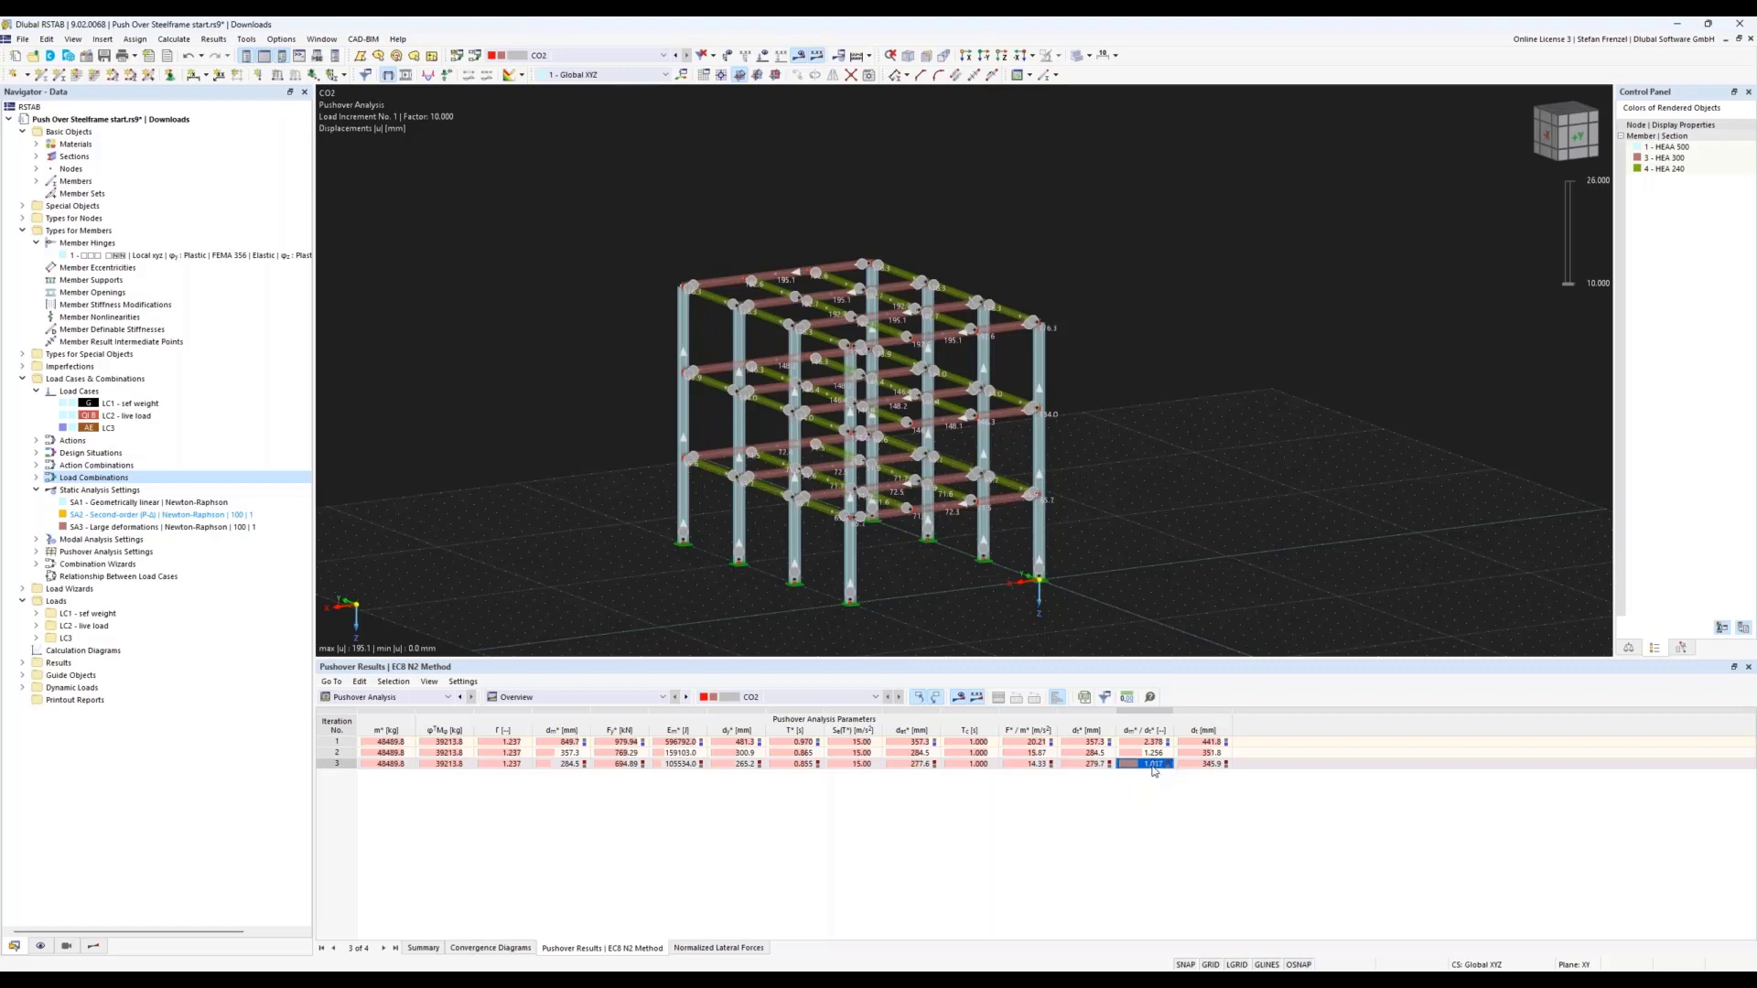
{"action": "left_click", "coordinate": [1203, 765]}
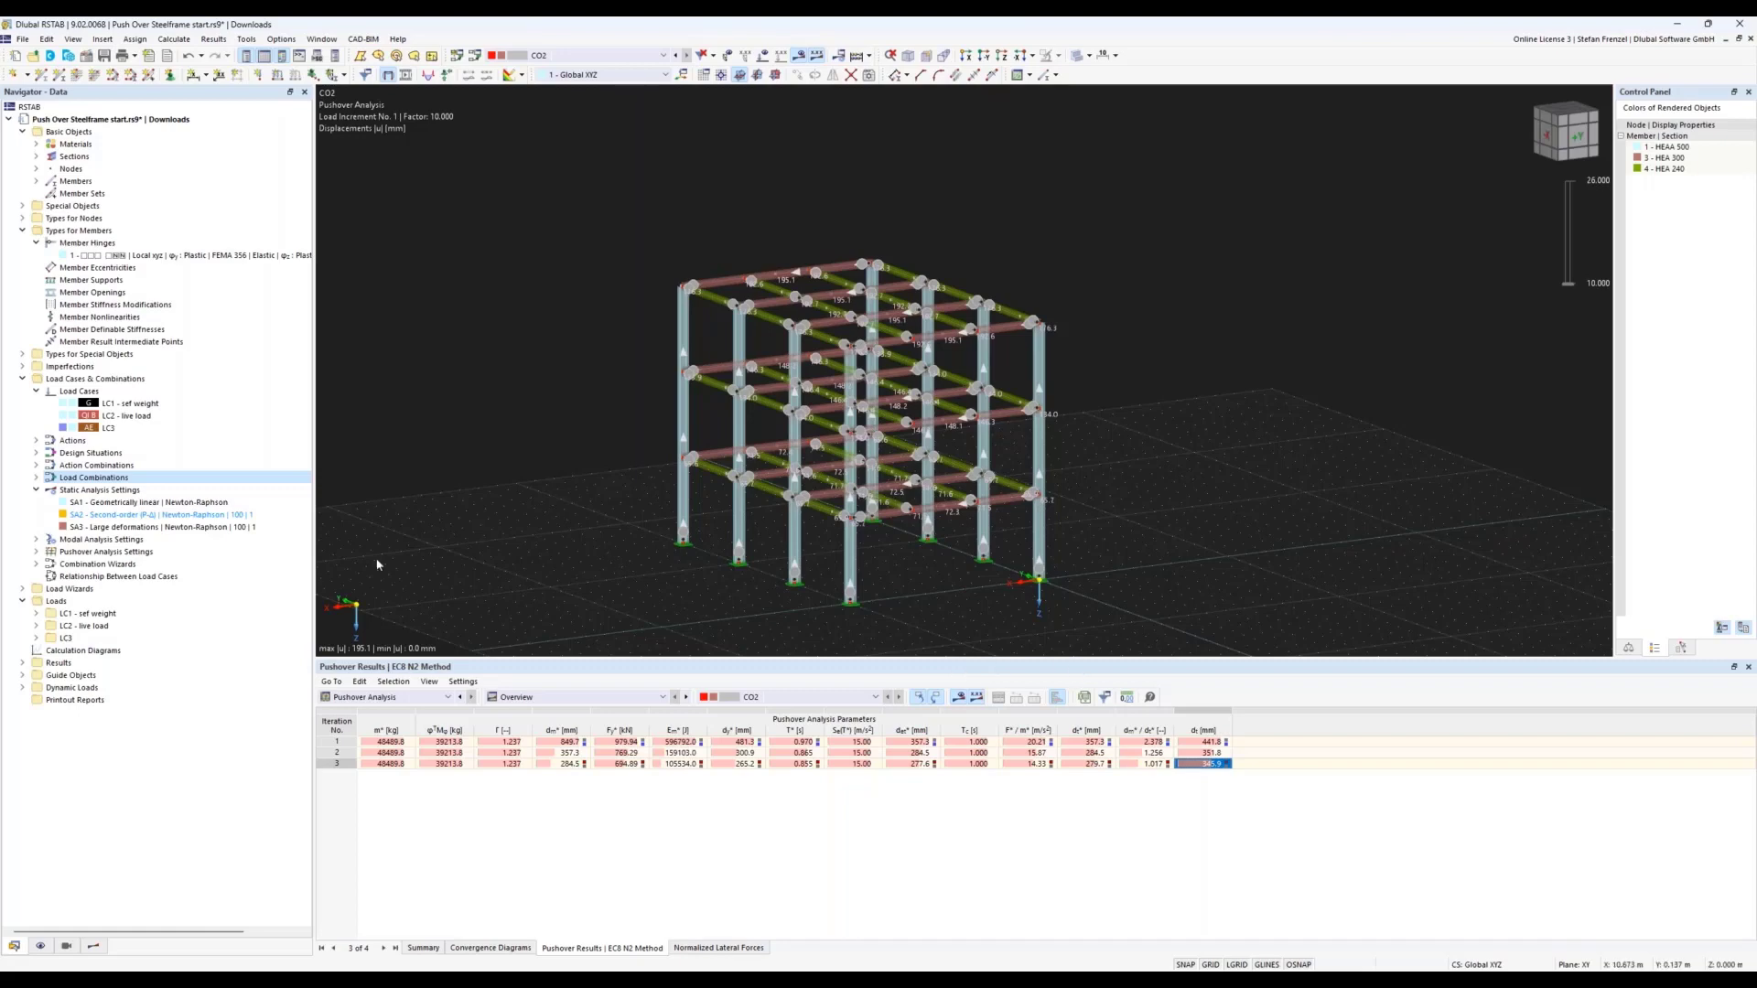
- Create a new calculation diagram of the type 2D | Pushover ADRS
{"action": "right_click", "coordinate": [65, 655]}
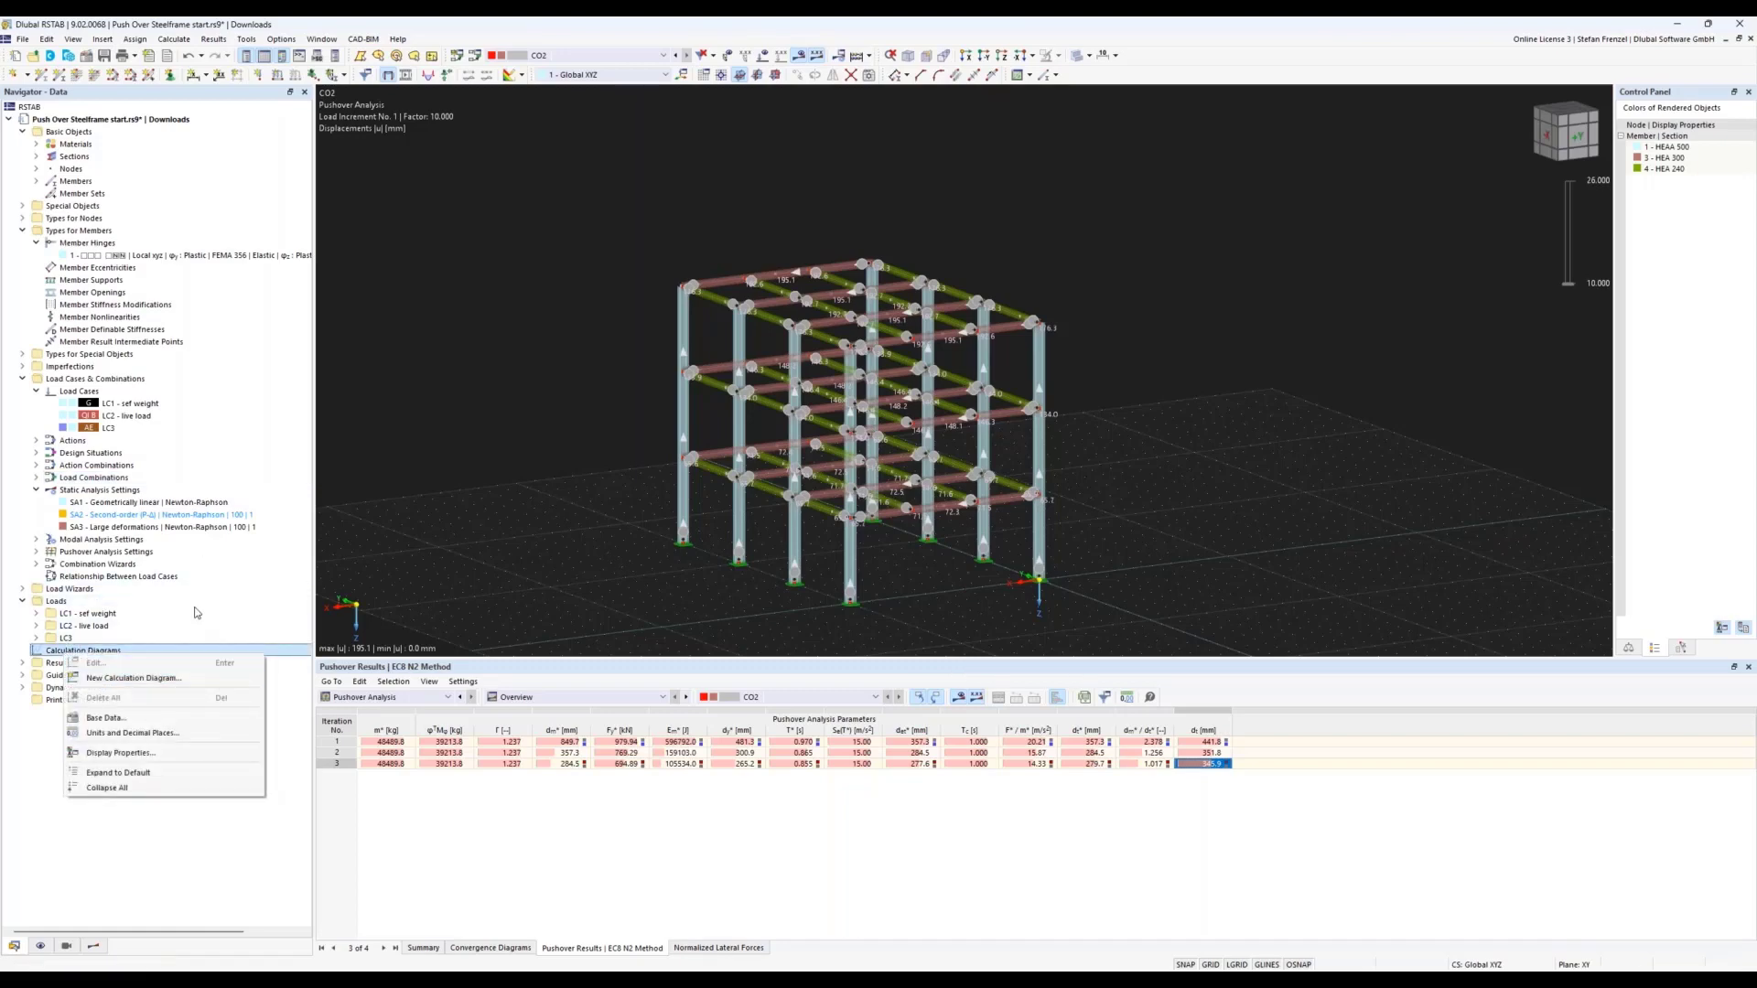
{"action": "left_click", "coordinate": [98, 682]}
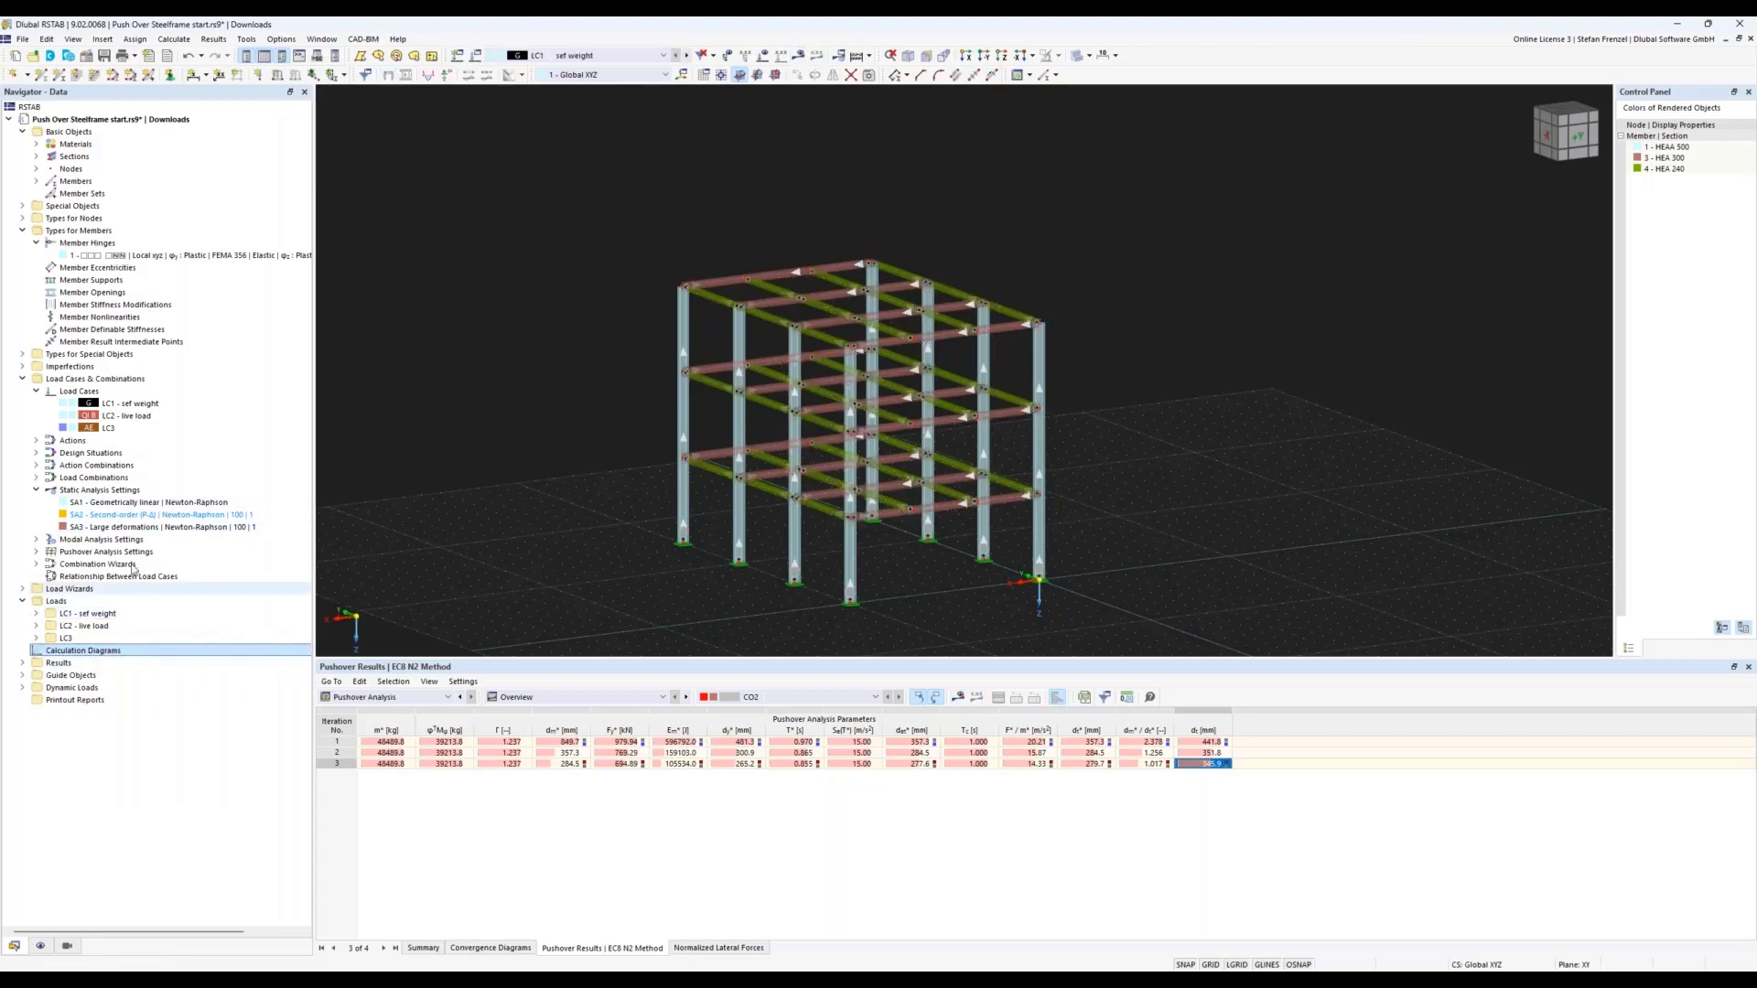
{"action": "right_click", "coordinate": [102, 652]}
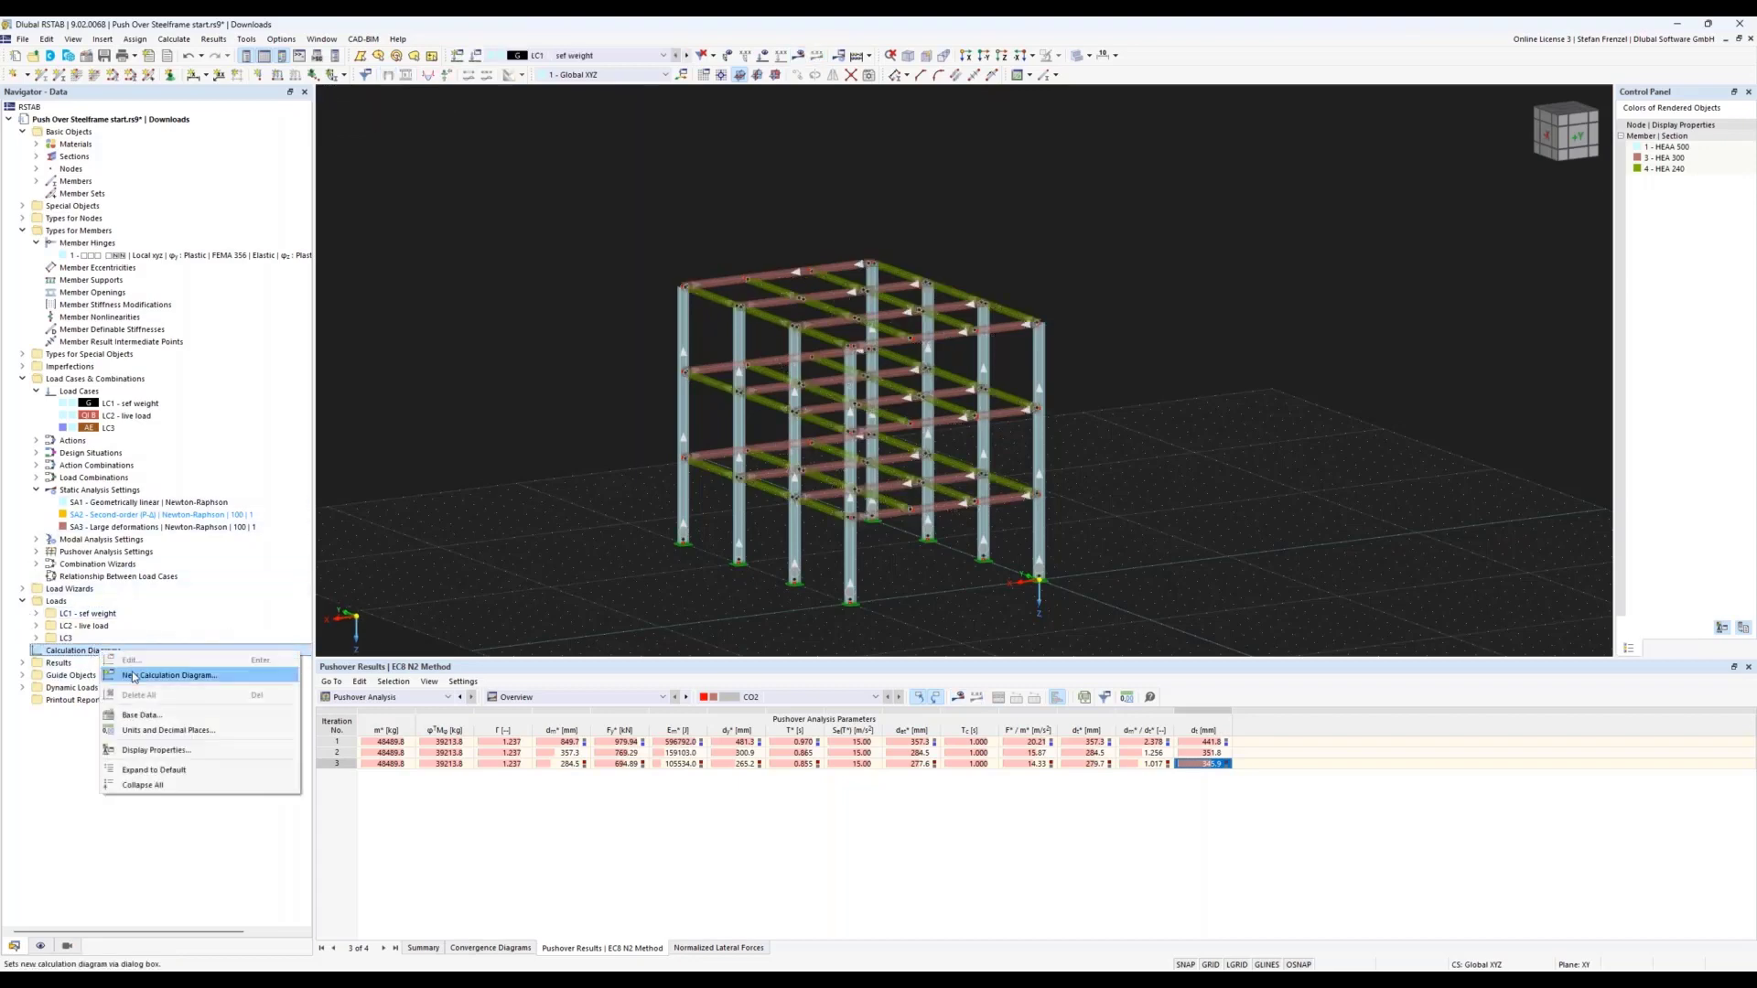
{"action": "left_click", "coordinate": [128, 675]}
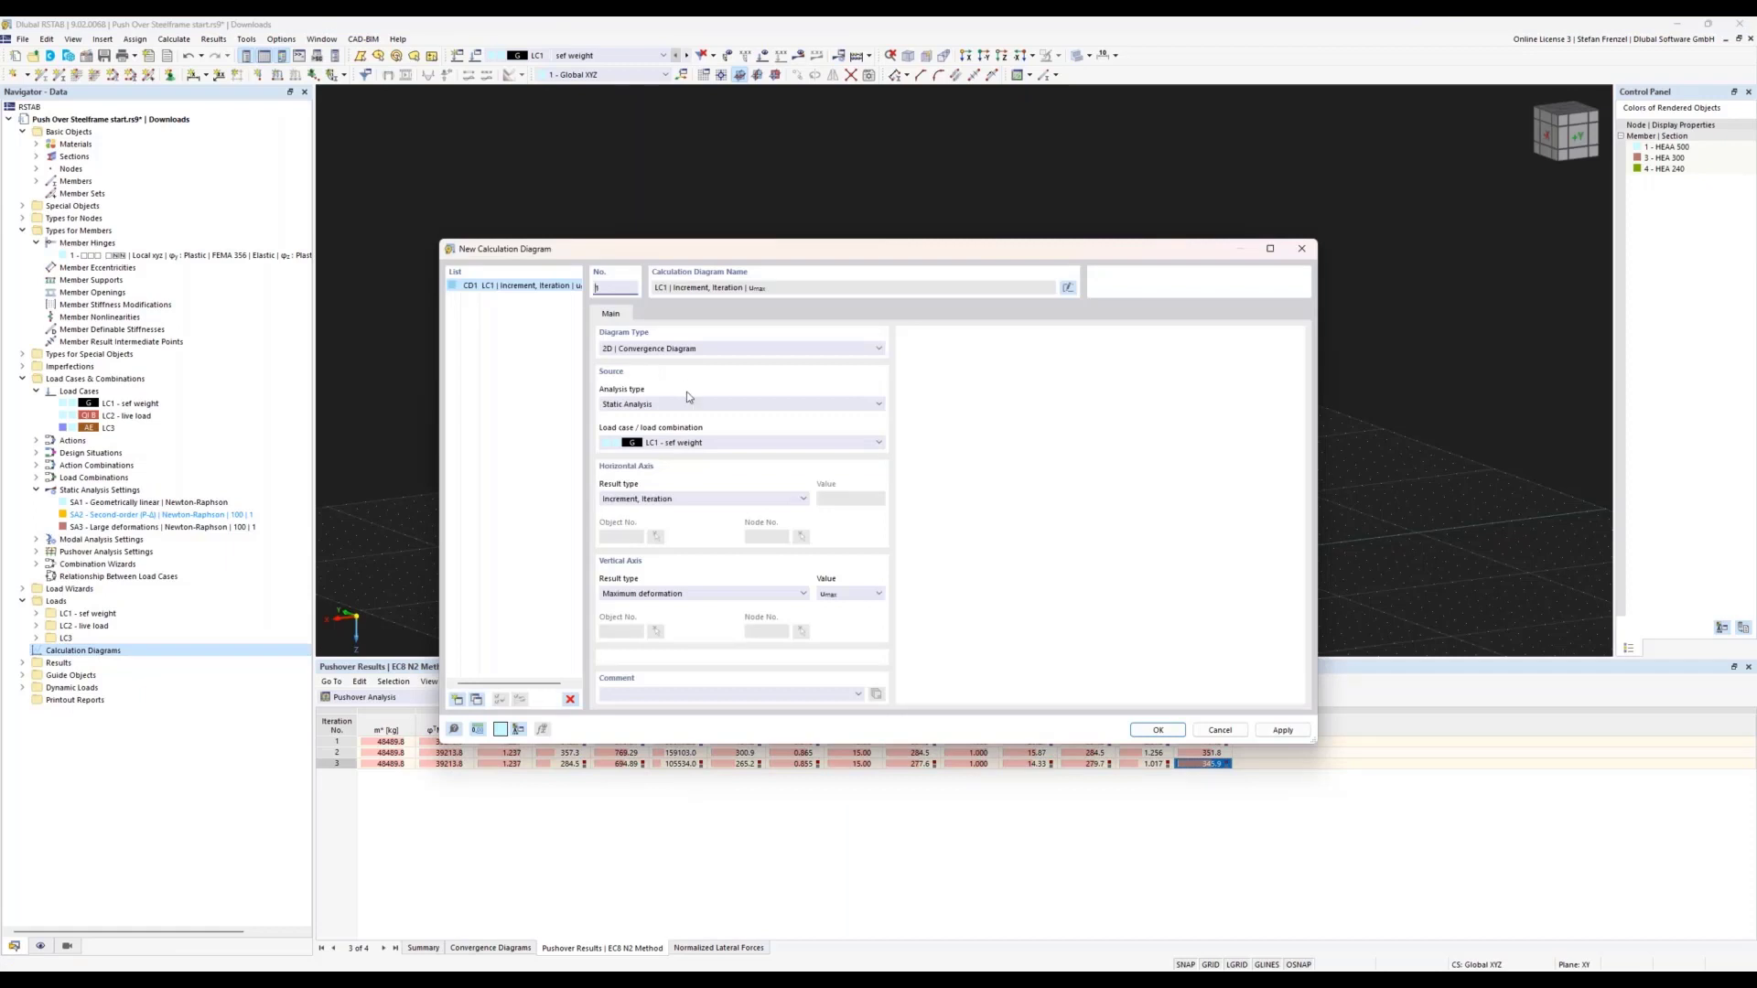
{"action": "left_click", "coordinate": [731, 349]}
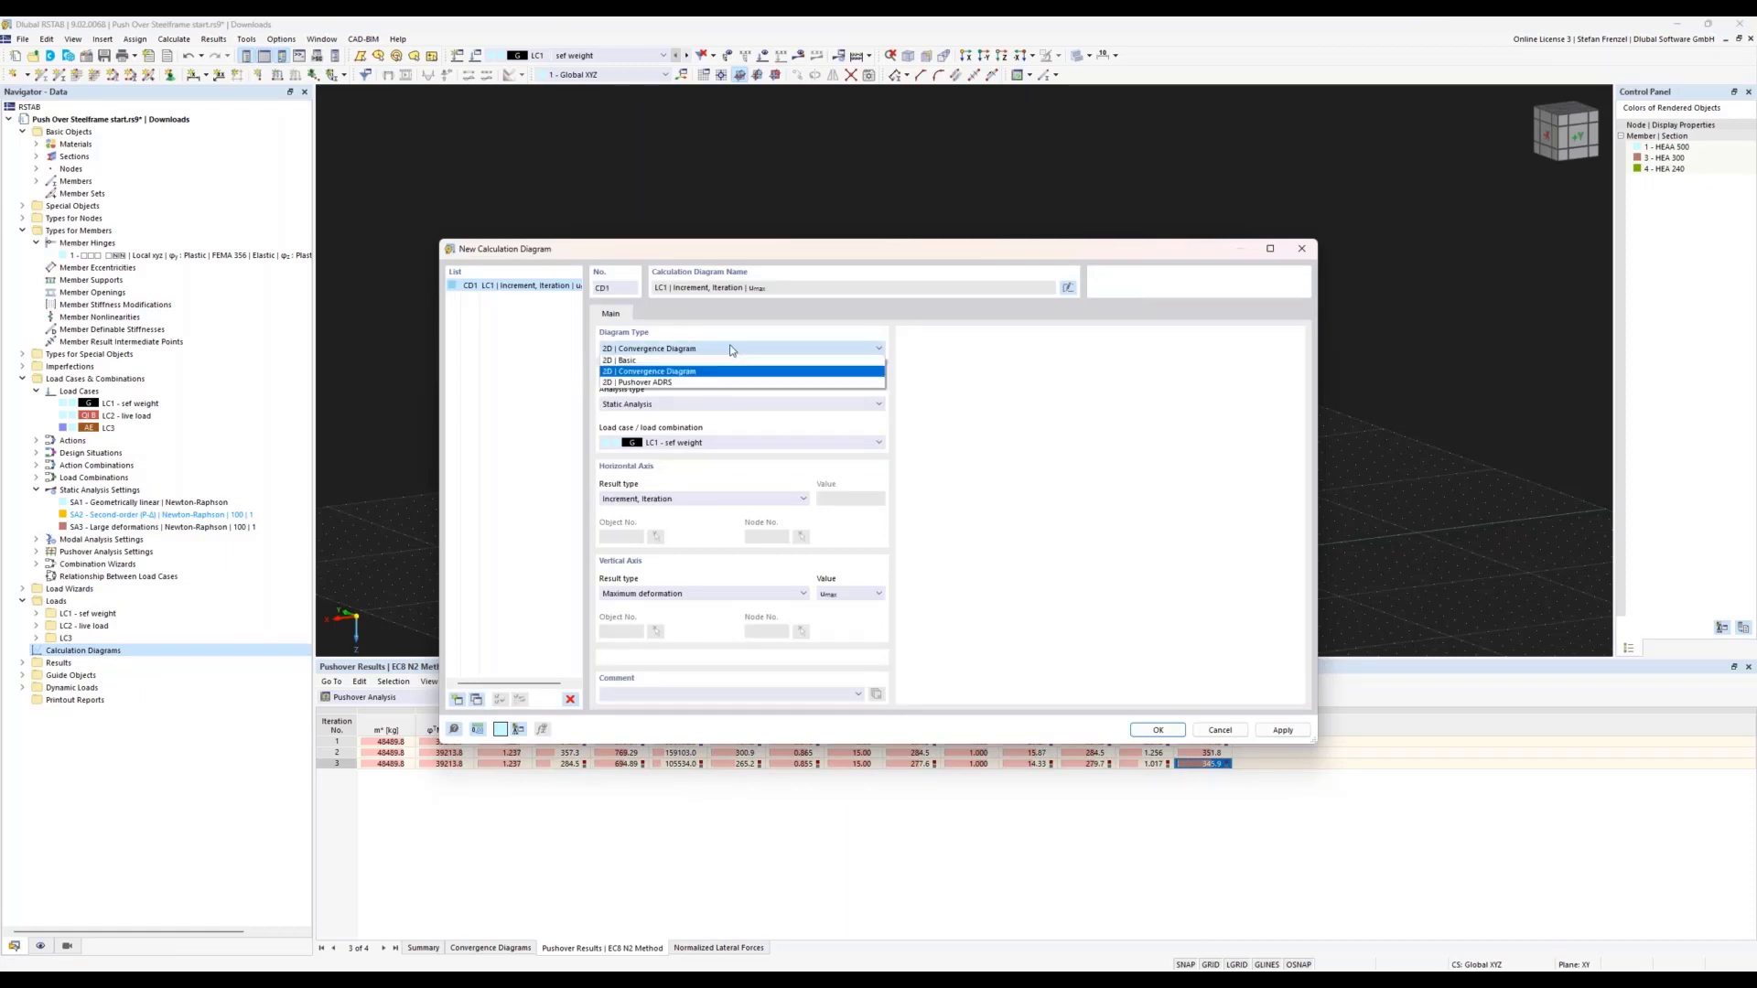
{"action": "left_click", "coordinate": [643, 383]}
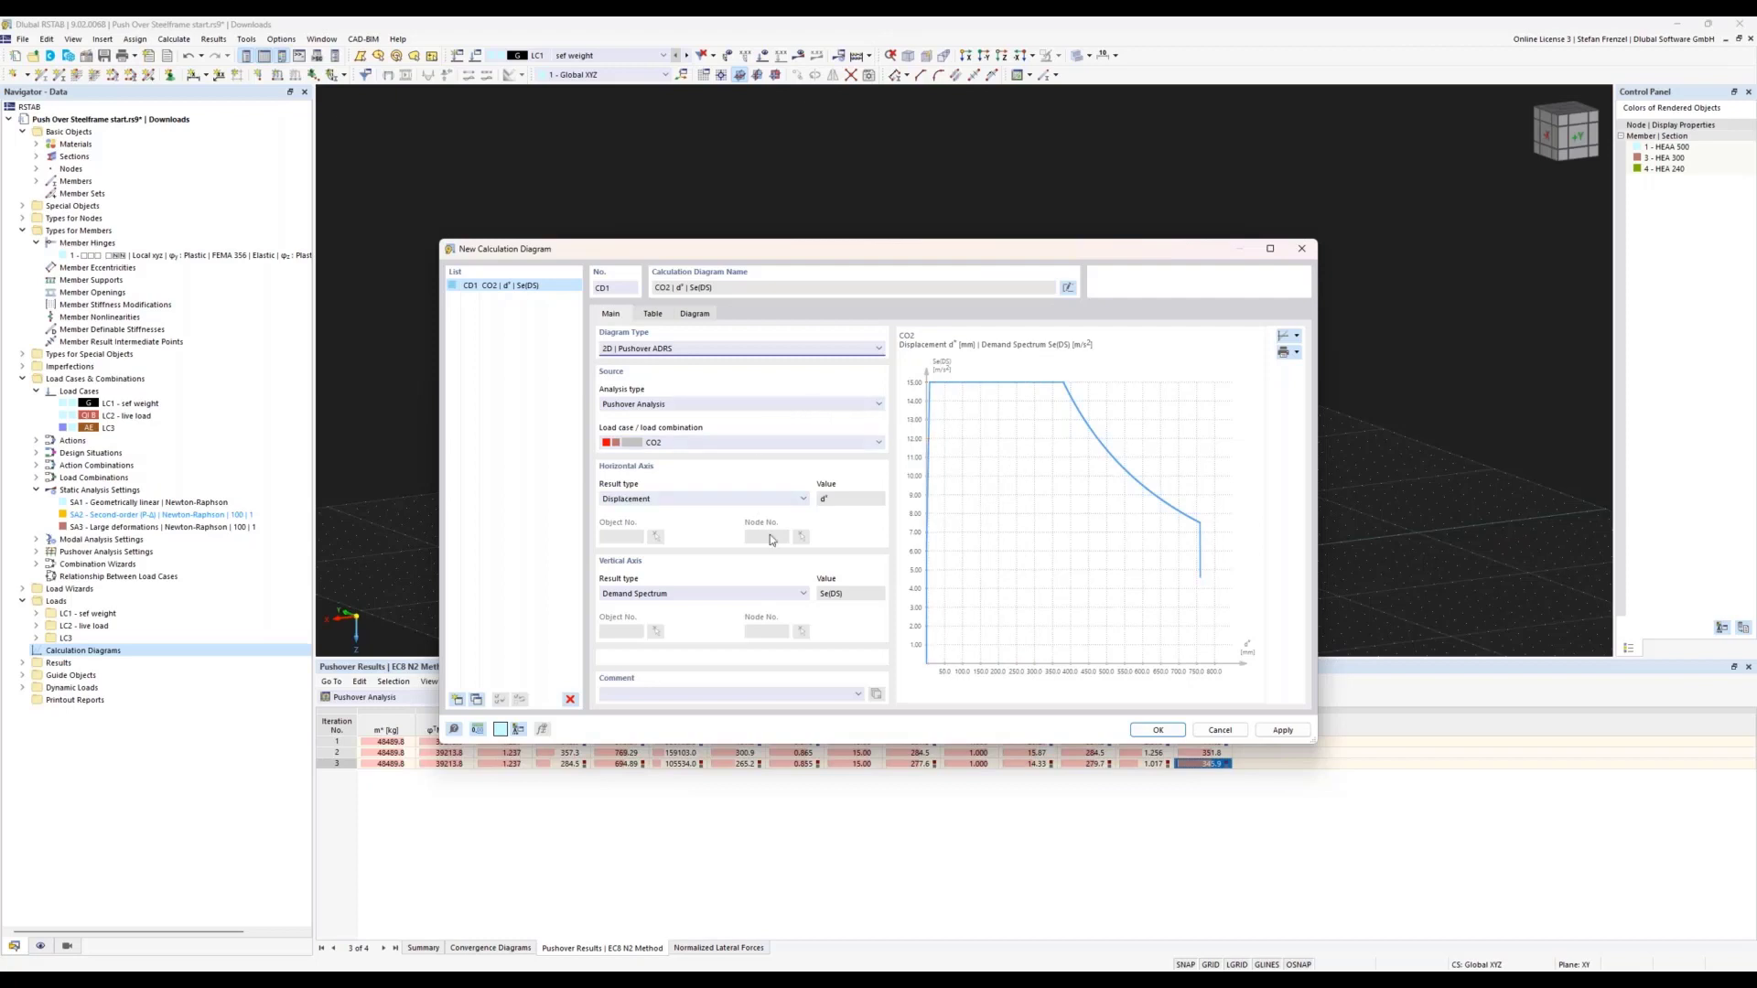
- Set the diagram's vertical axis result type to Demand Spectrum | Capacity Spectrum, bilinear | Capacity Spectrum
{"action": "left_click", "coordinate": [775, 595]}
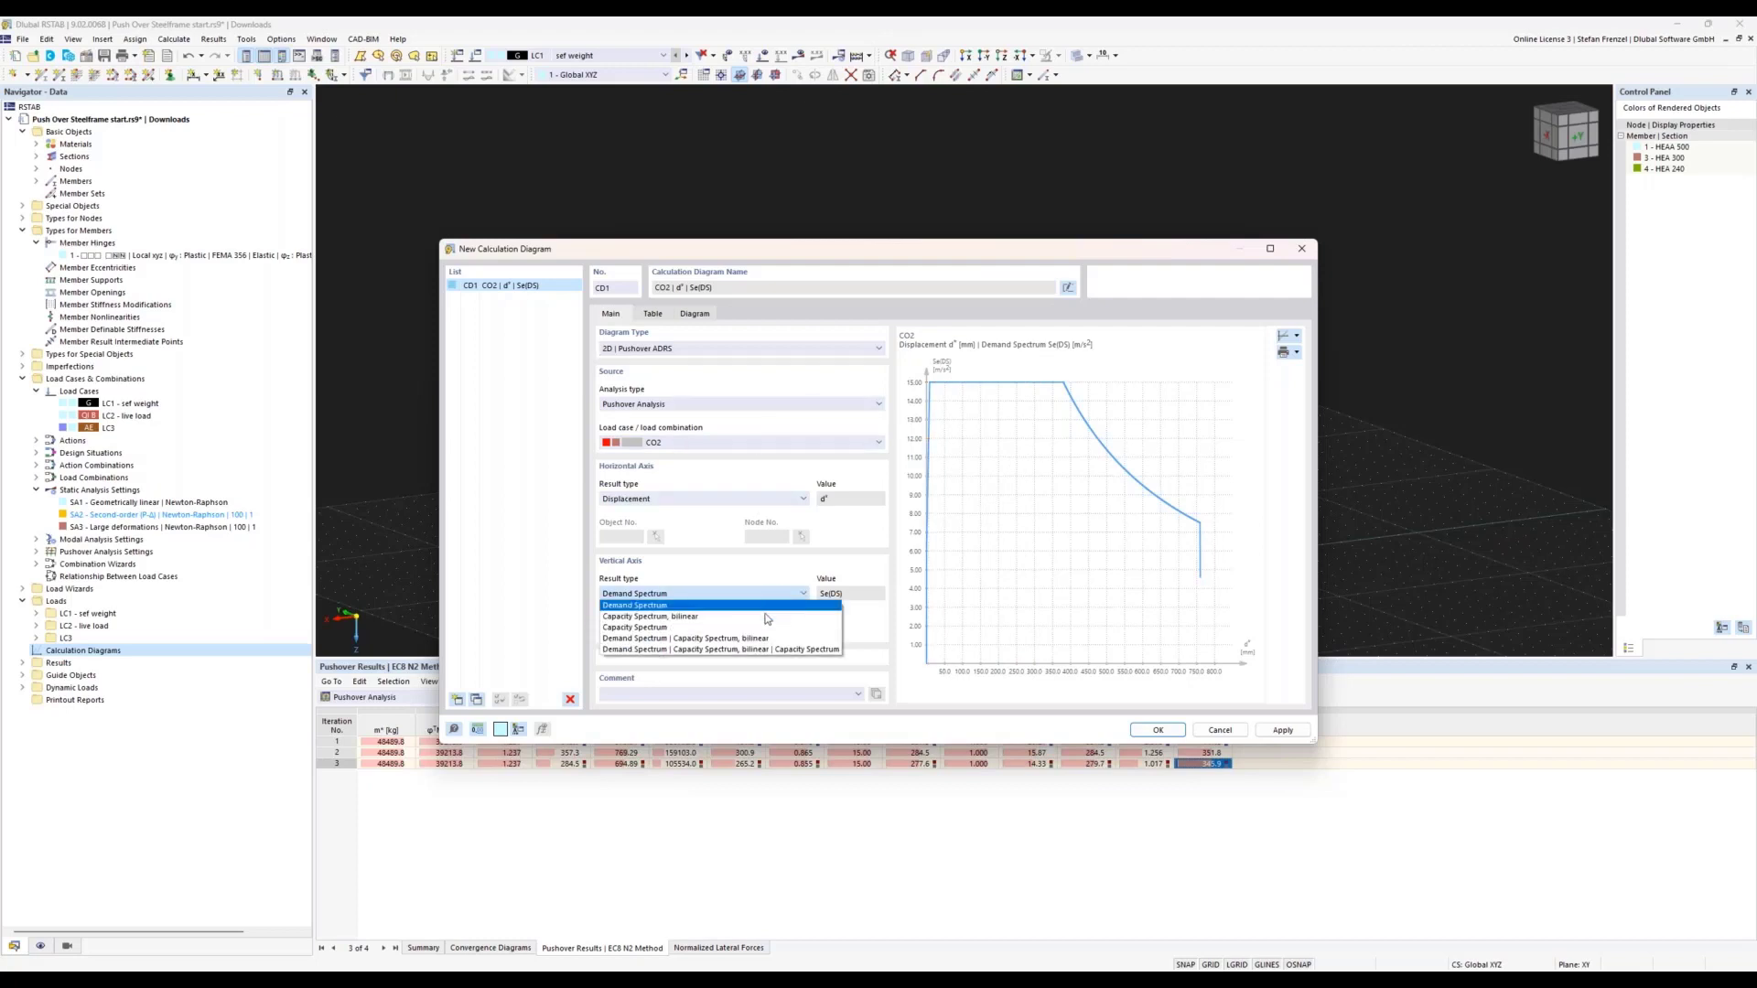
{"action": "left_click", "coordinate": [767, 617]}
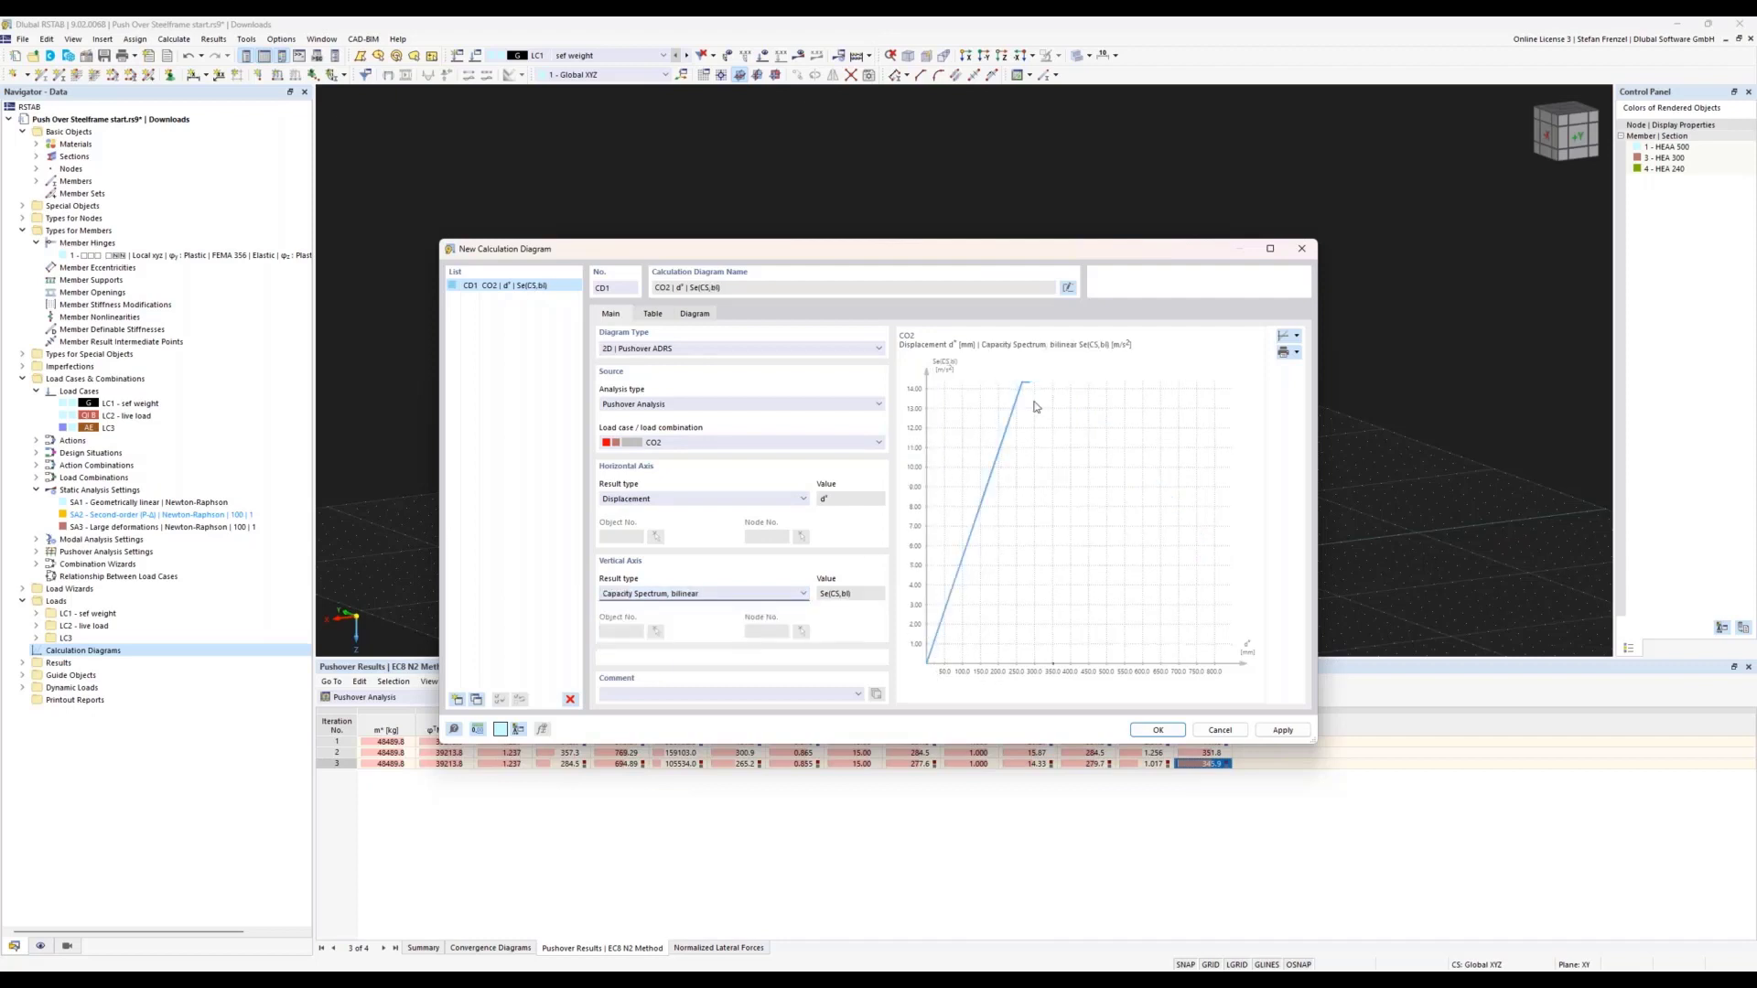
{"action": "left_click", "coordinate": [778, 595]}
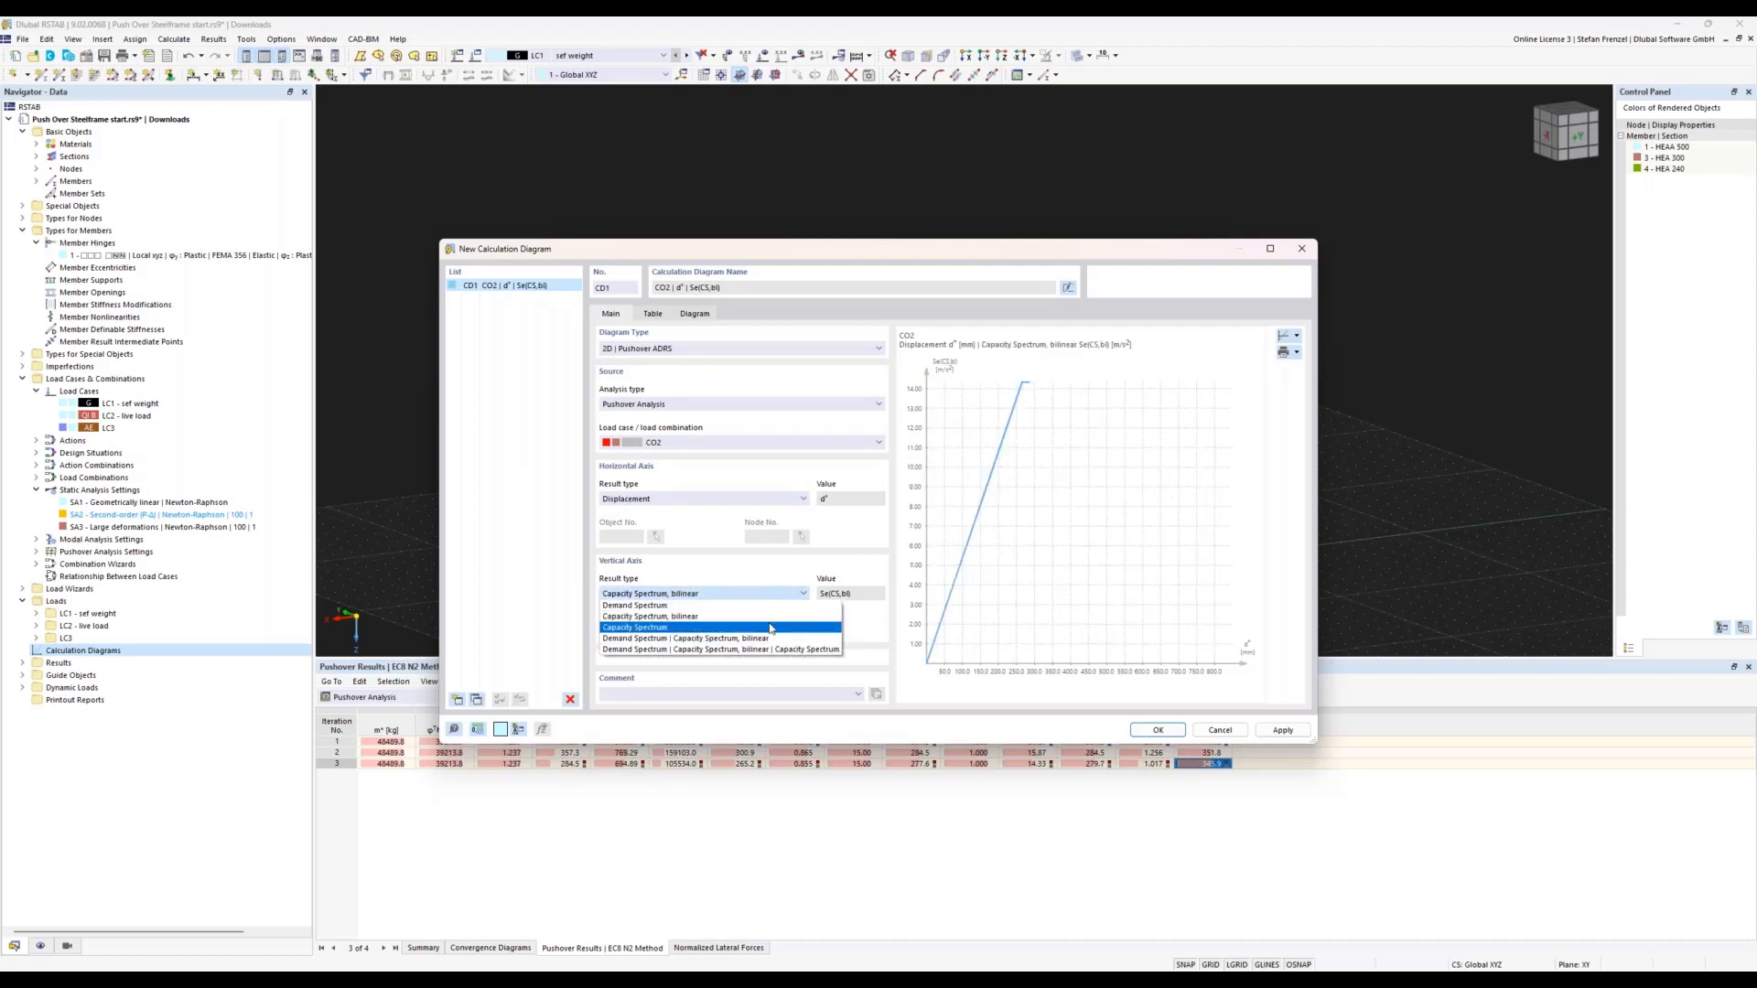
{"action": "left_click", "coordinate": [774, 650]}
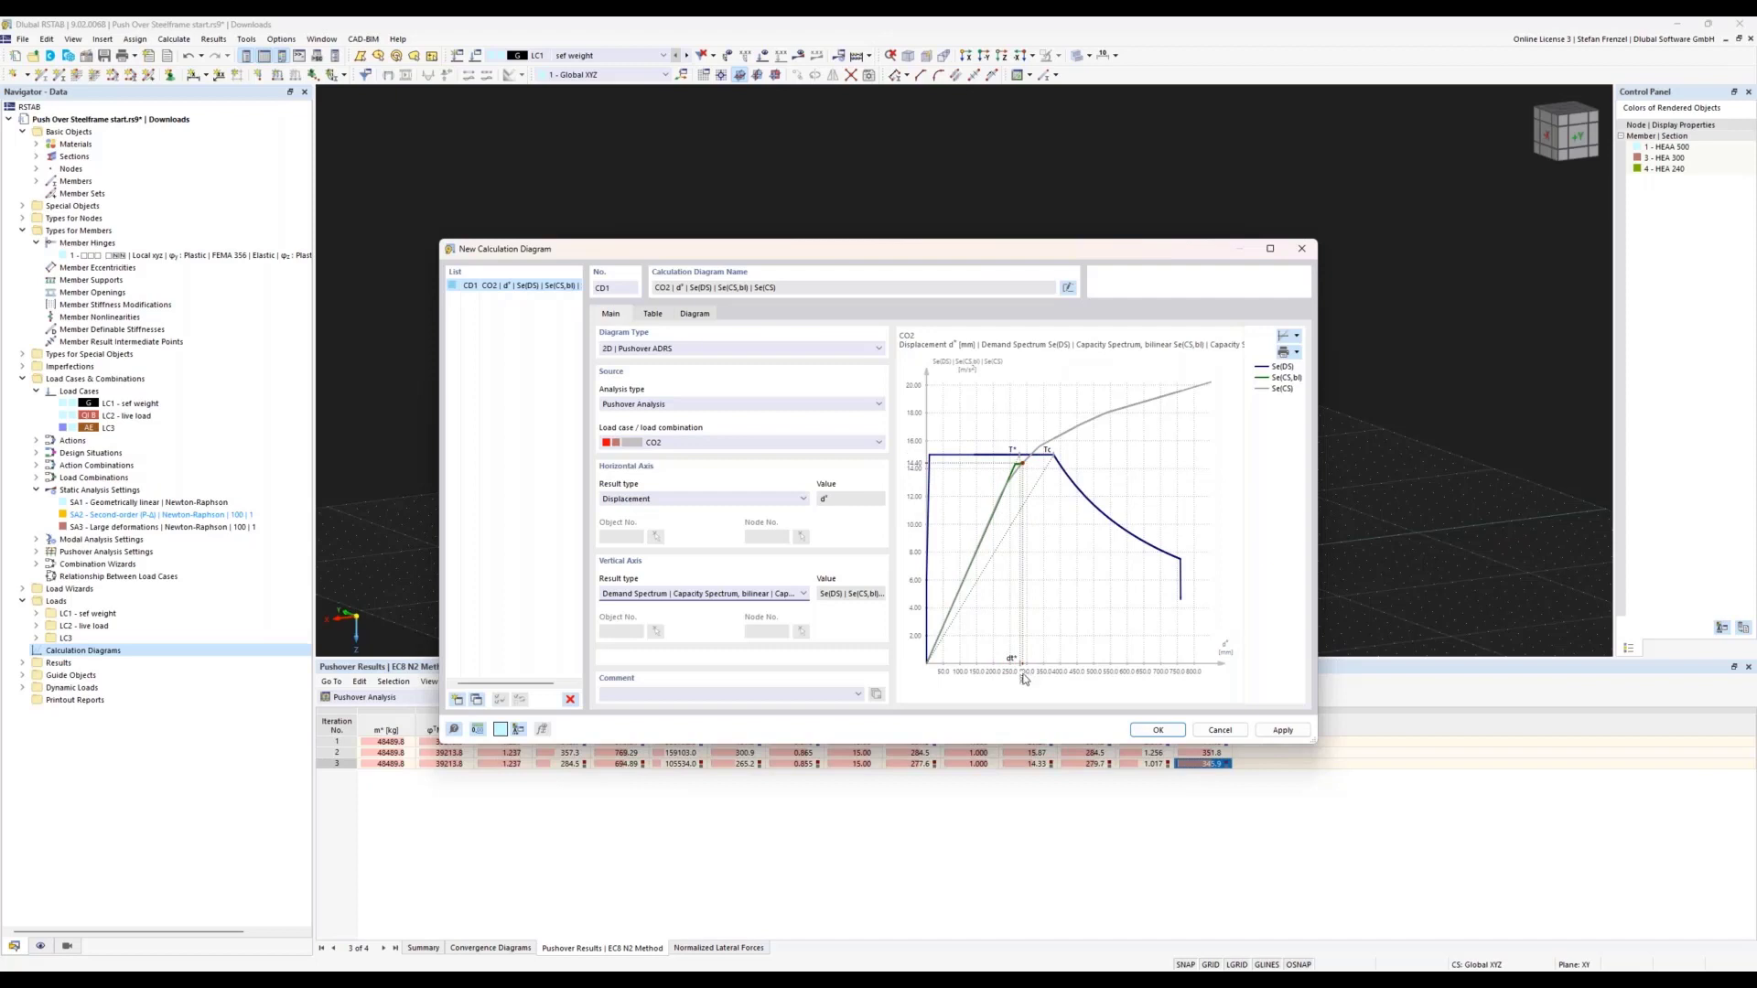
- Inspect the ADRS diagram around the end of the bilinear capacity curve alongside the results table, and save the calculation diagram
{"action": "left_click_drag", "start_coordinate": [938, 259], "coordinate": [954, 87]}
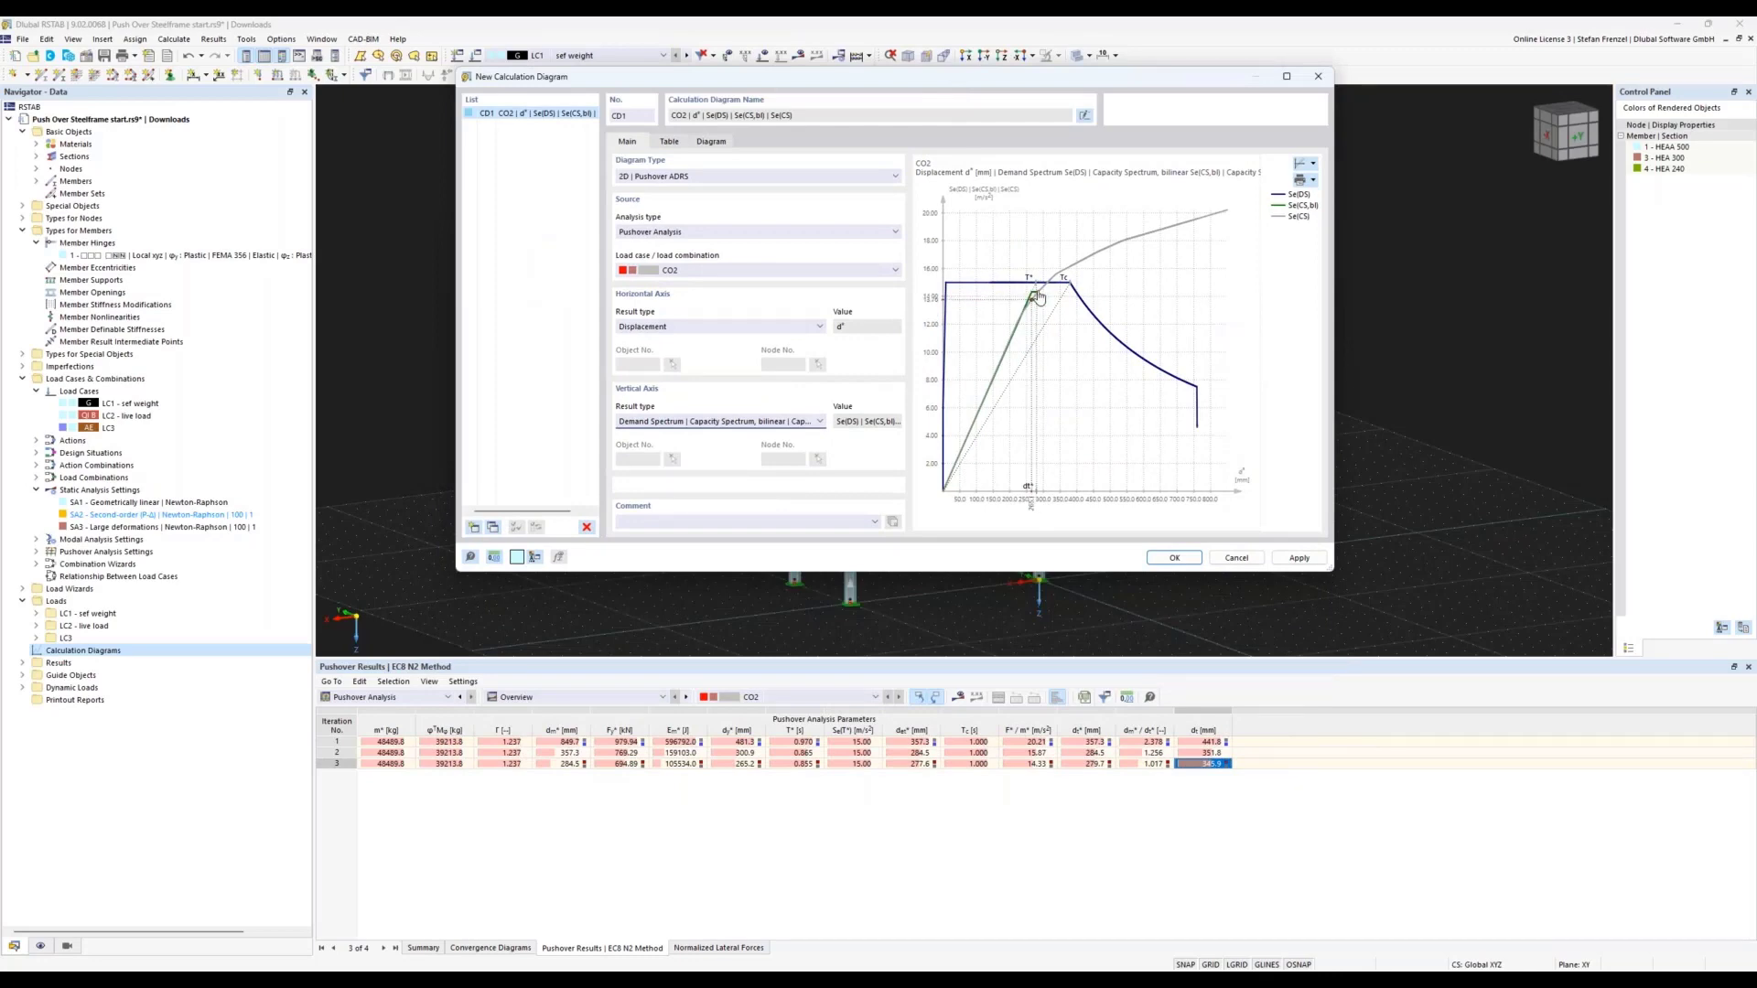
{"action": "scroll", "coordinate": [1032, 302], "scroll_direction": "up", "scroll_amount": 3}
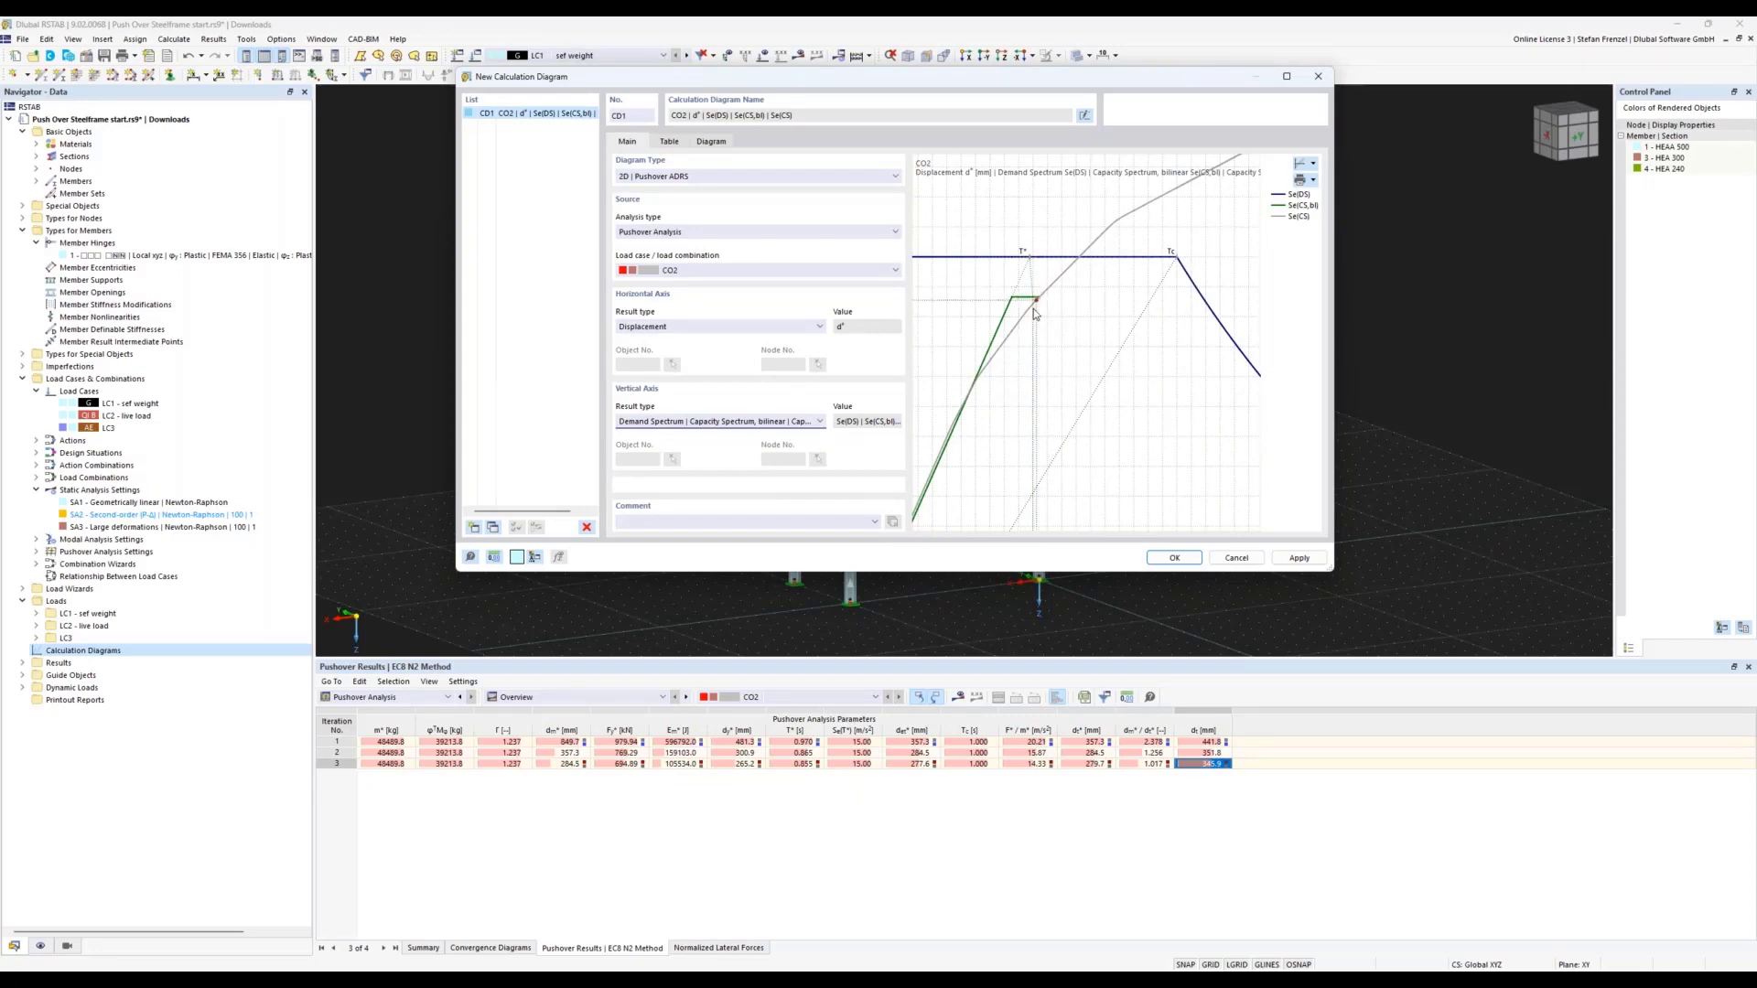
{"action": "scroll", "coordinate": [1051, 430], "scroll_direction": "down", "scroll_amount": 3}
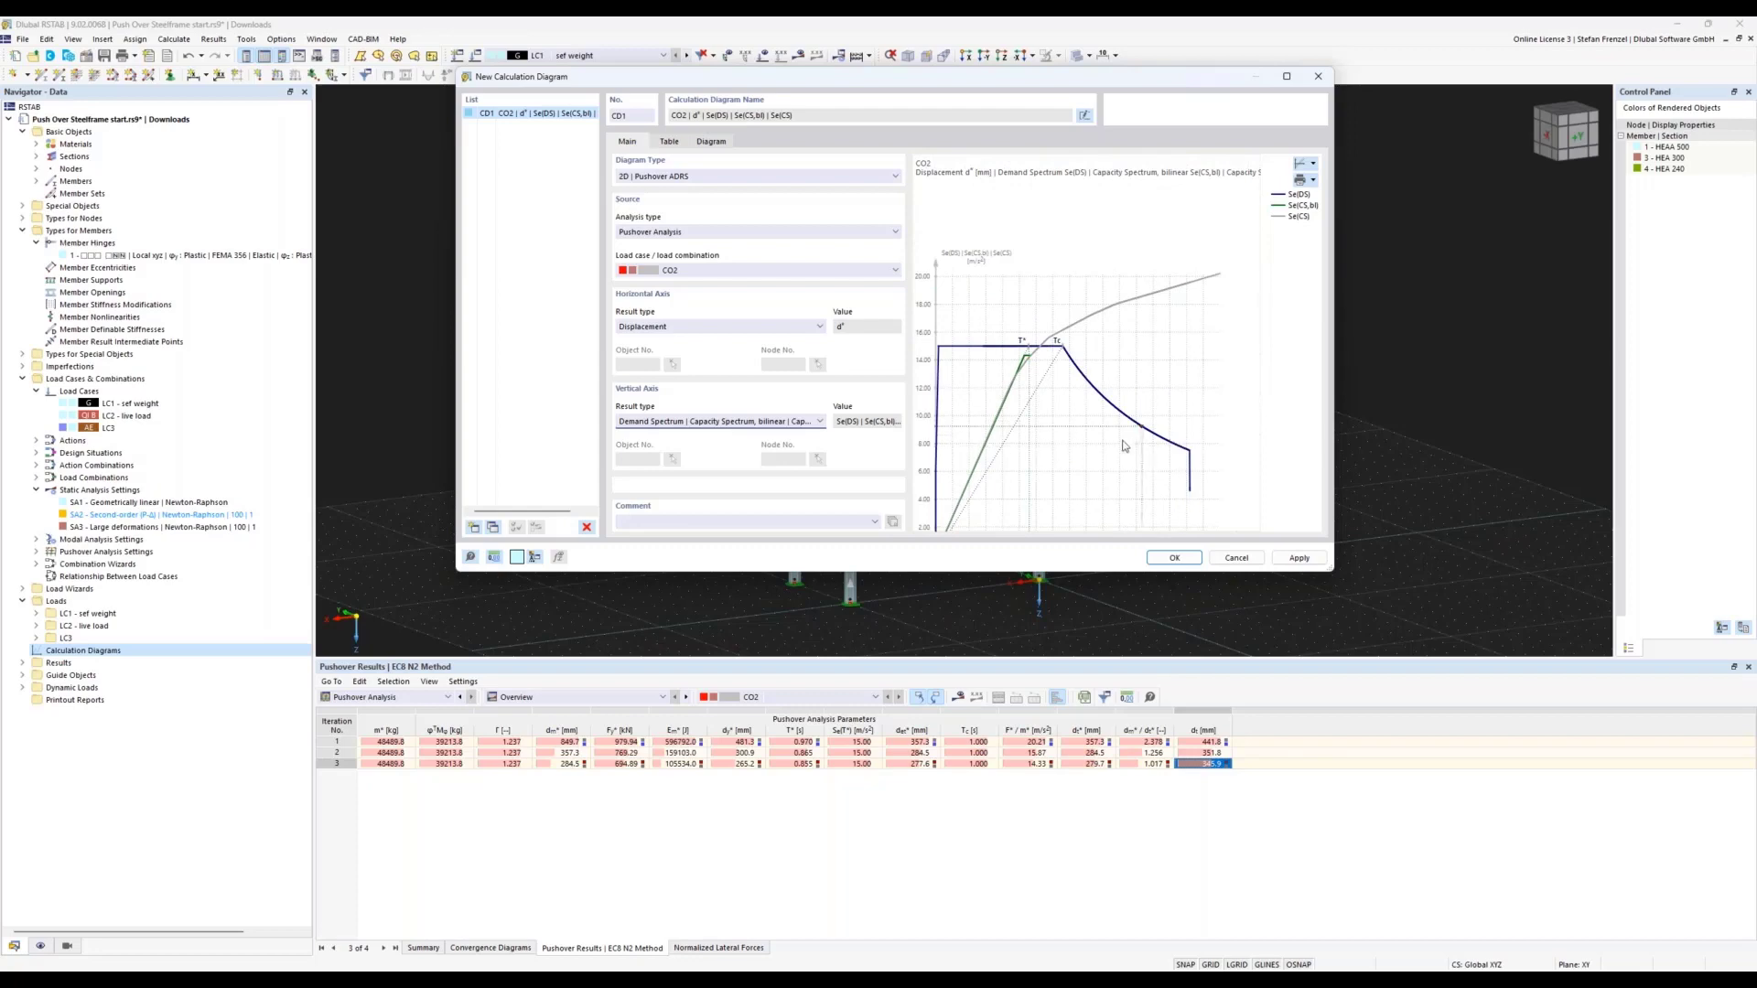
{"action": "middle_click_drag", "start_coordinate": [1045, 441], "coordinate": [1056, 317]}
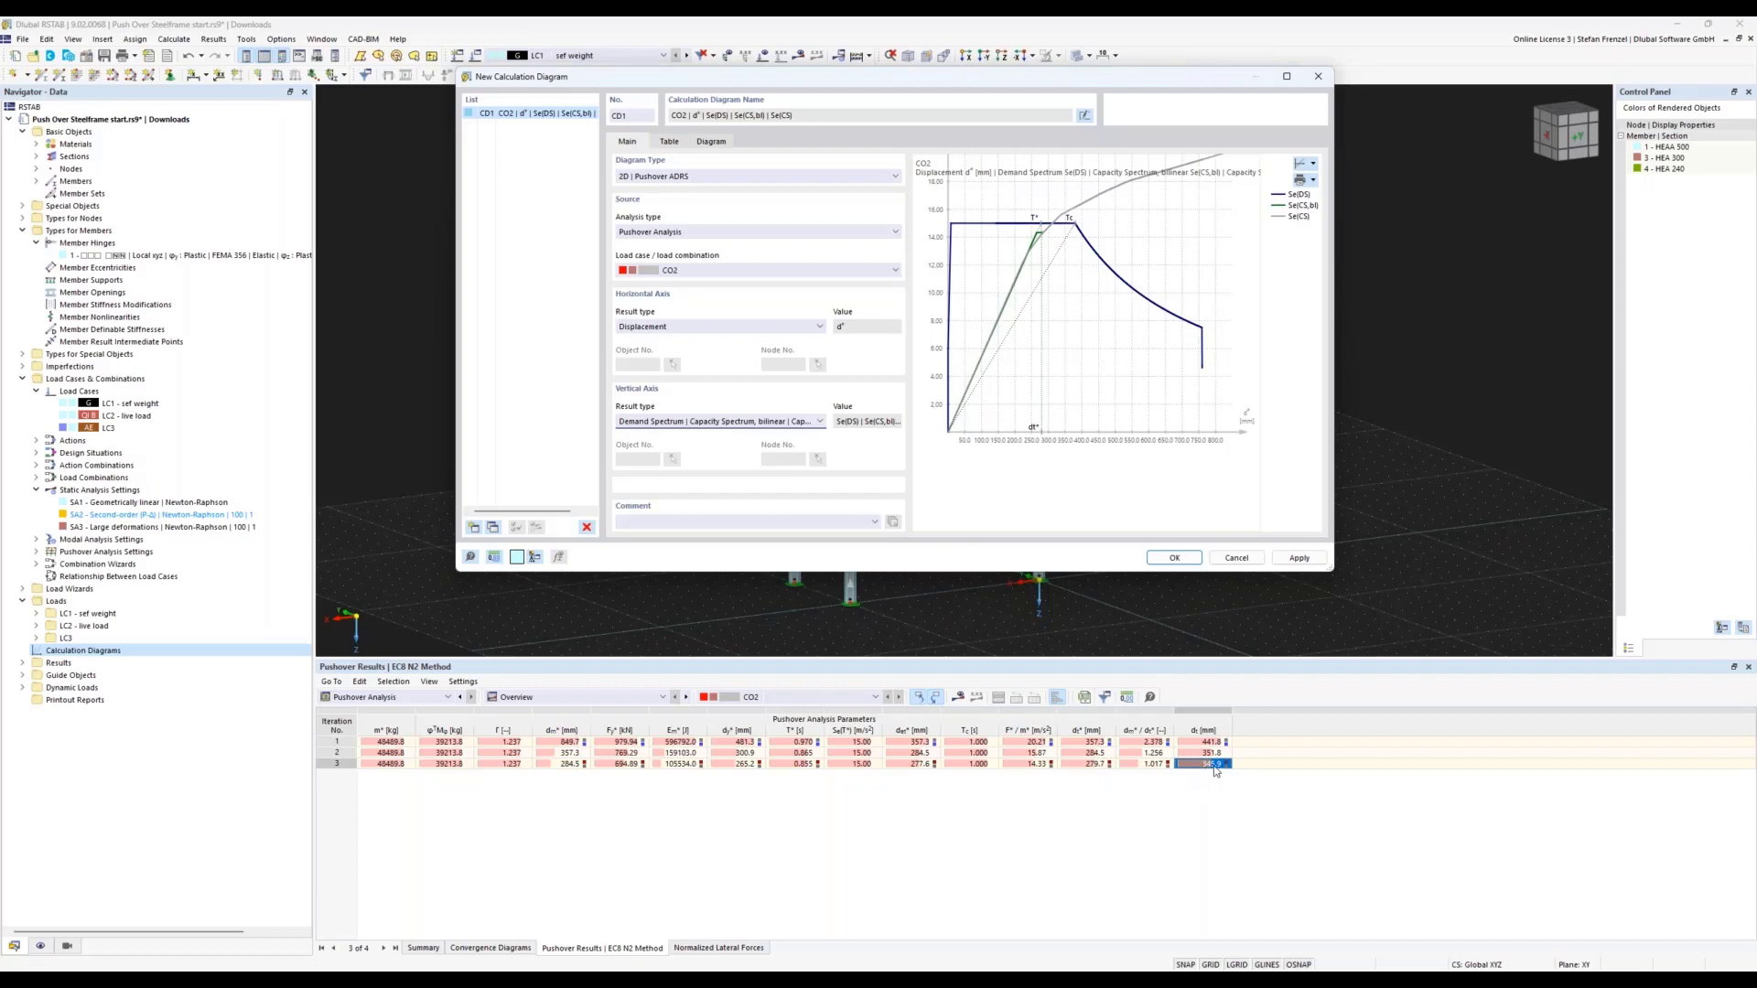
{"action": "left_click", "coordinate": [1174, 557]}
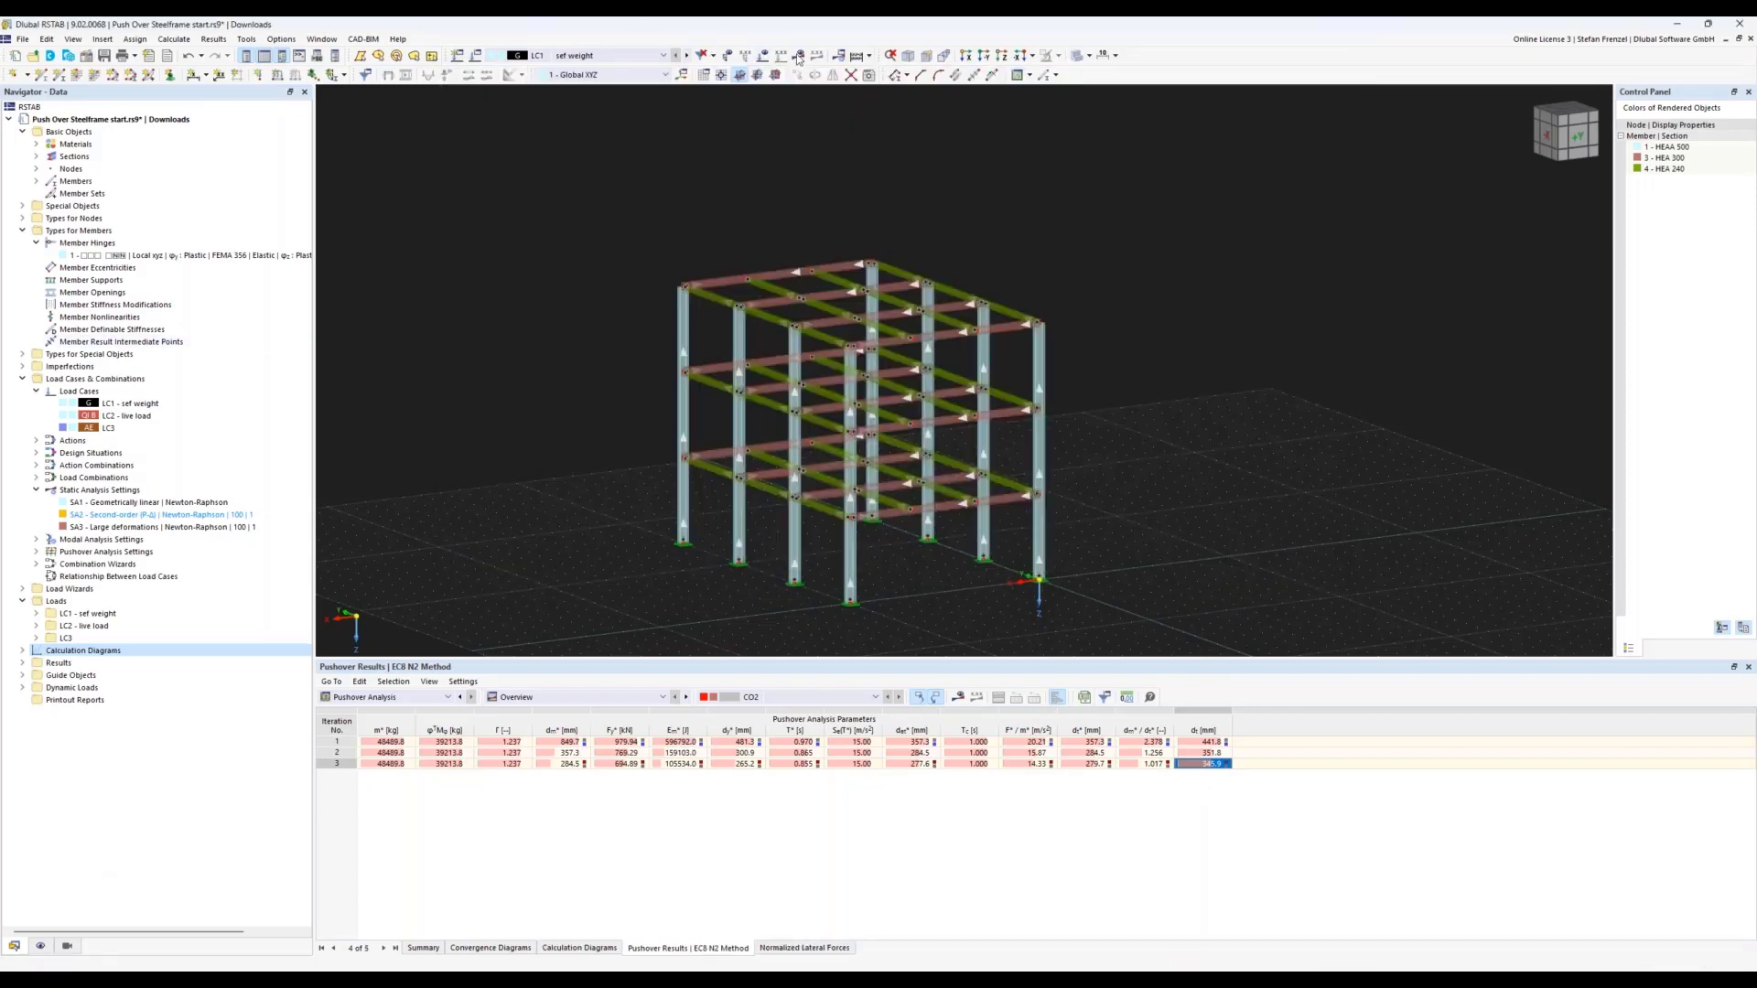
- Display the global deformations of load combination CO2 at load increment 23 with factor 12.200
{"action": "left_click", "coordinate": [703, 54]}
{"action": "left_click", "coordinate": [996, 559]}
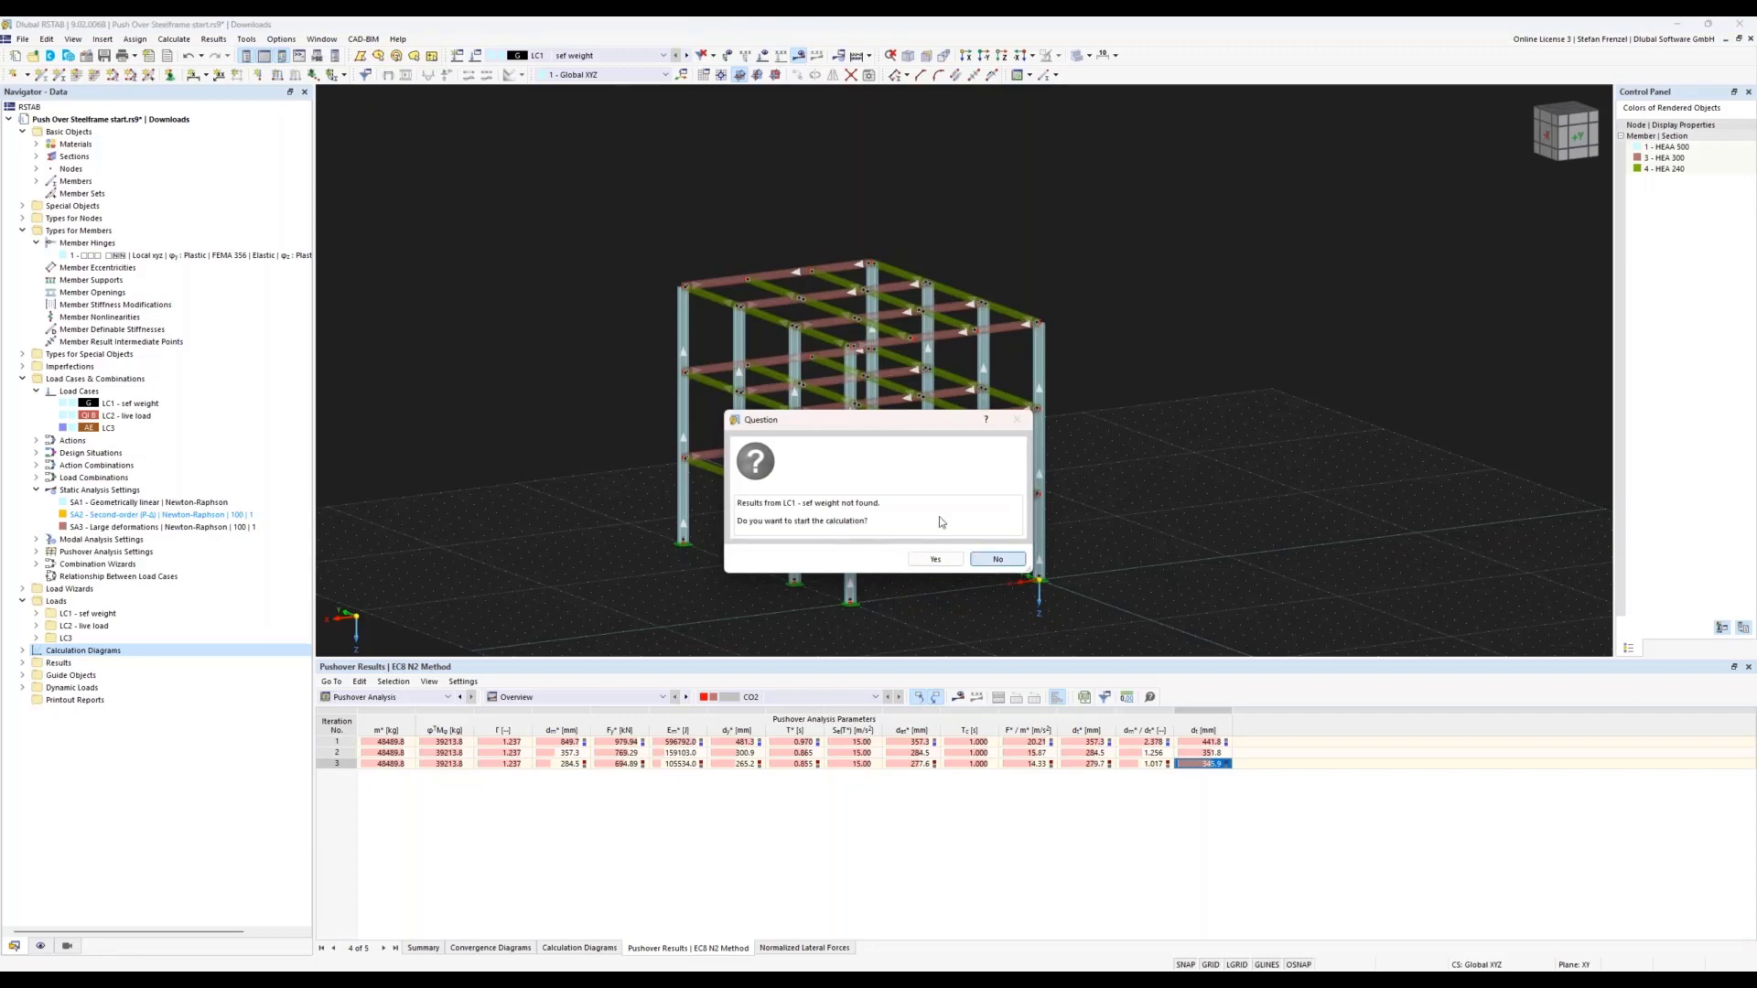
{"action": "left_click", "coordinate": [664, 55]}
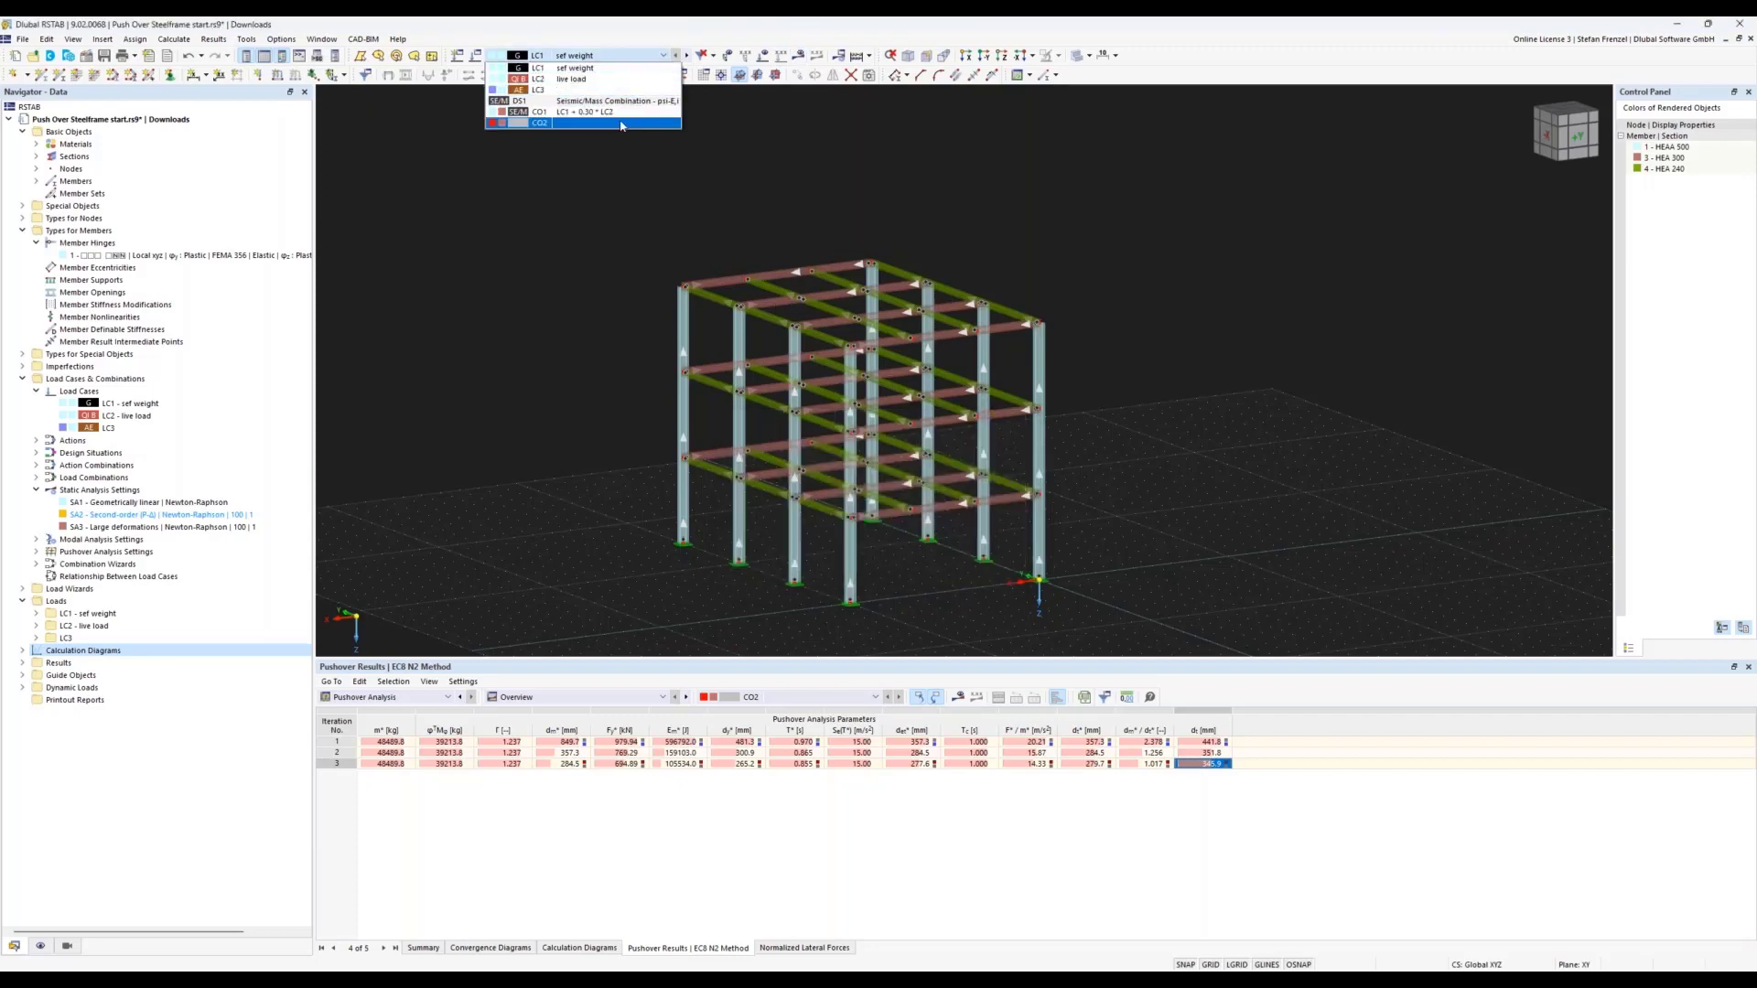
{"action": "left_click", "coordinate": [604, 122]}
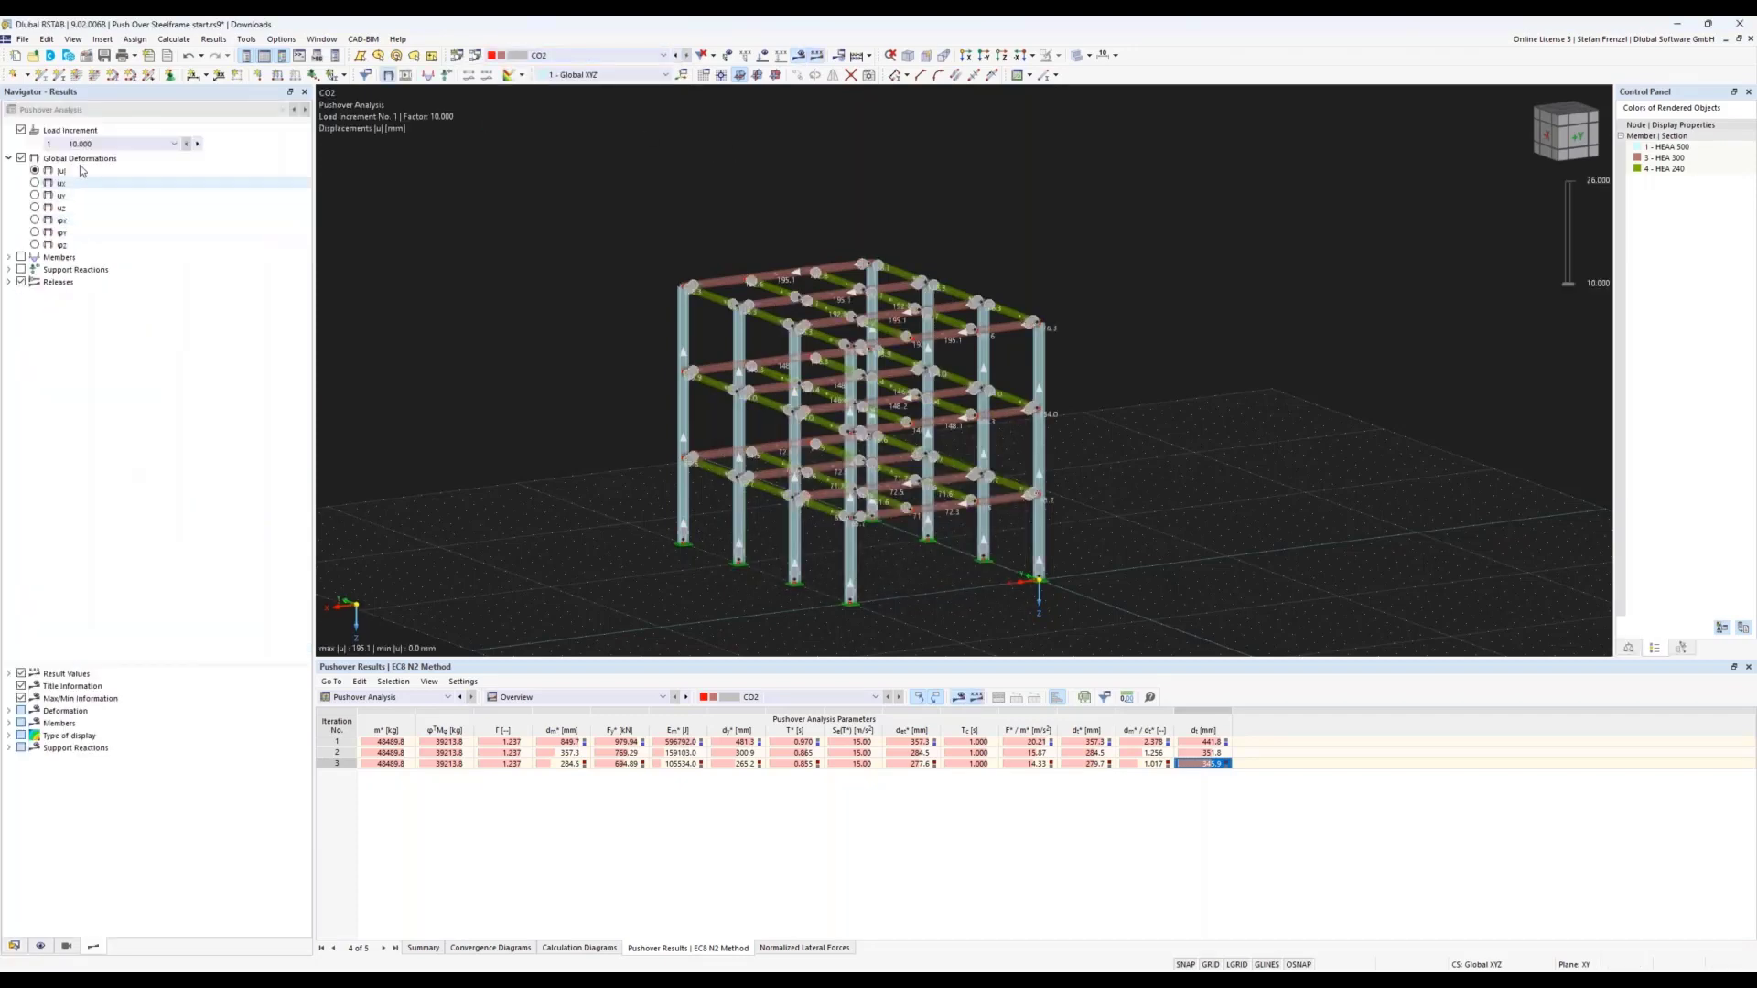
{"action": "left_click", "coordinate": [108, 147]}
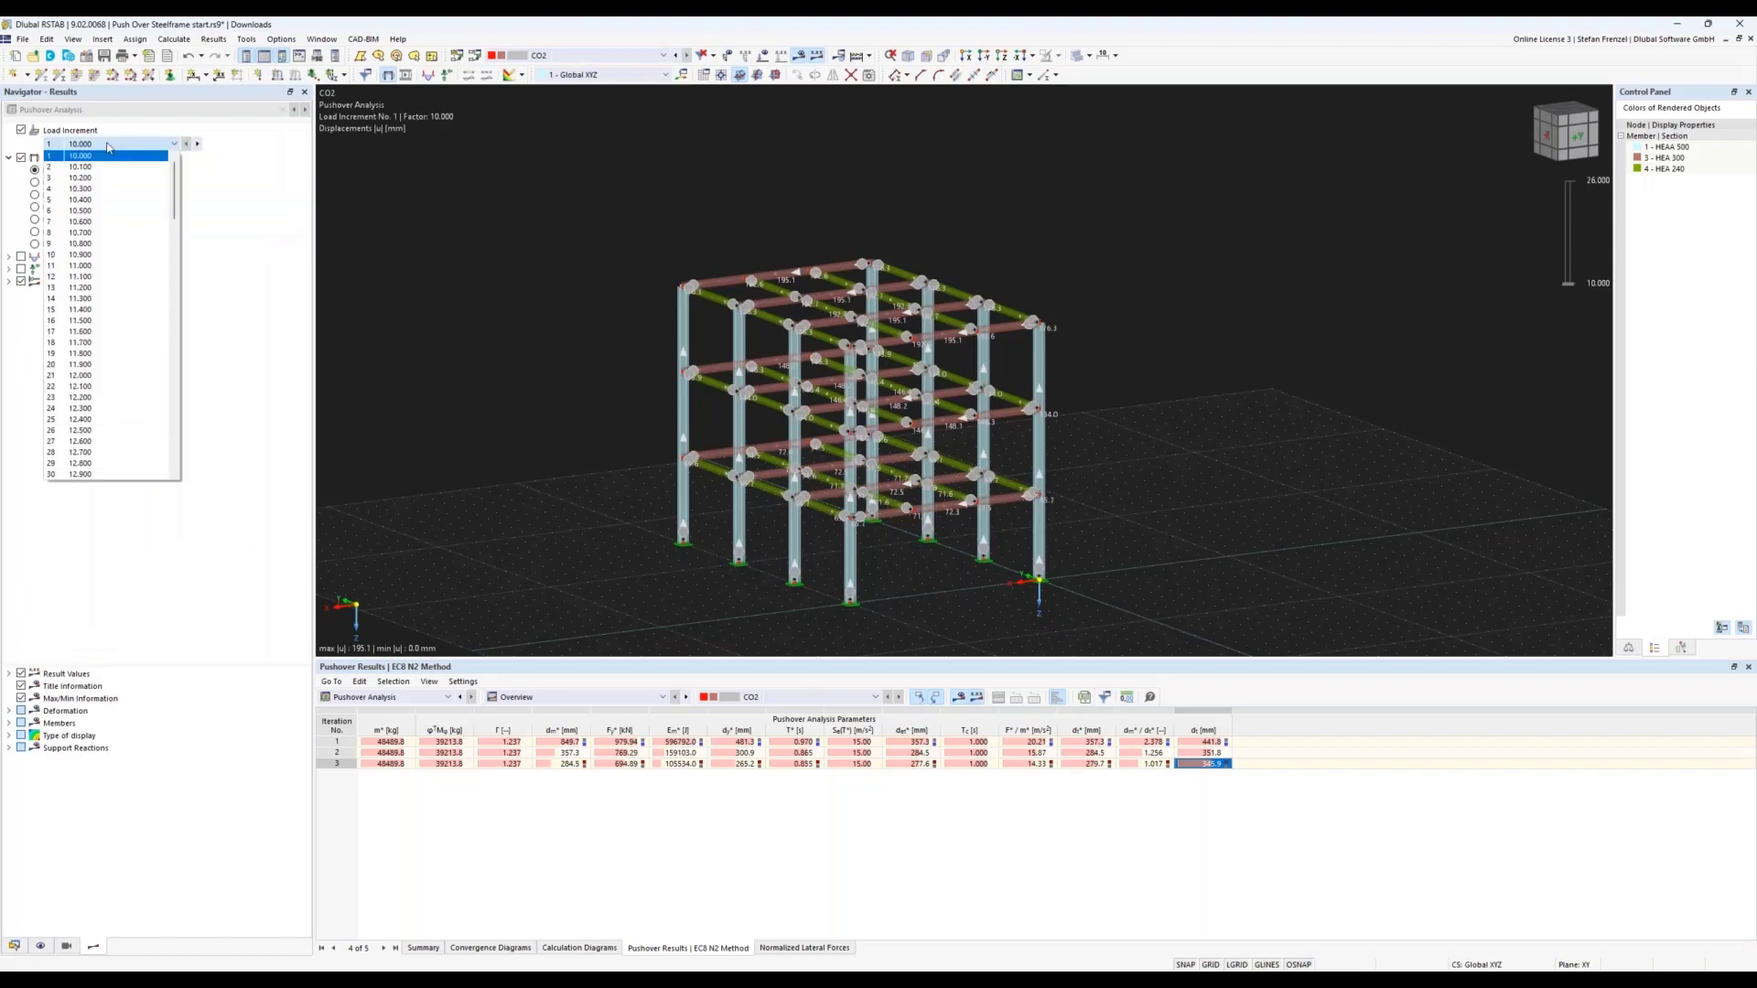
{"action": "left_click", "coordinate": [117, 397]}
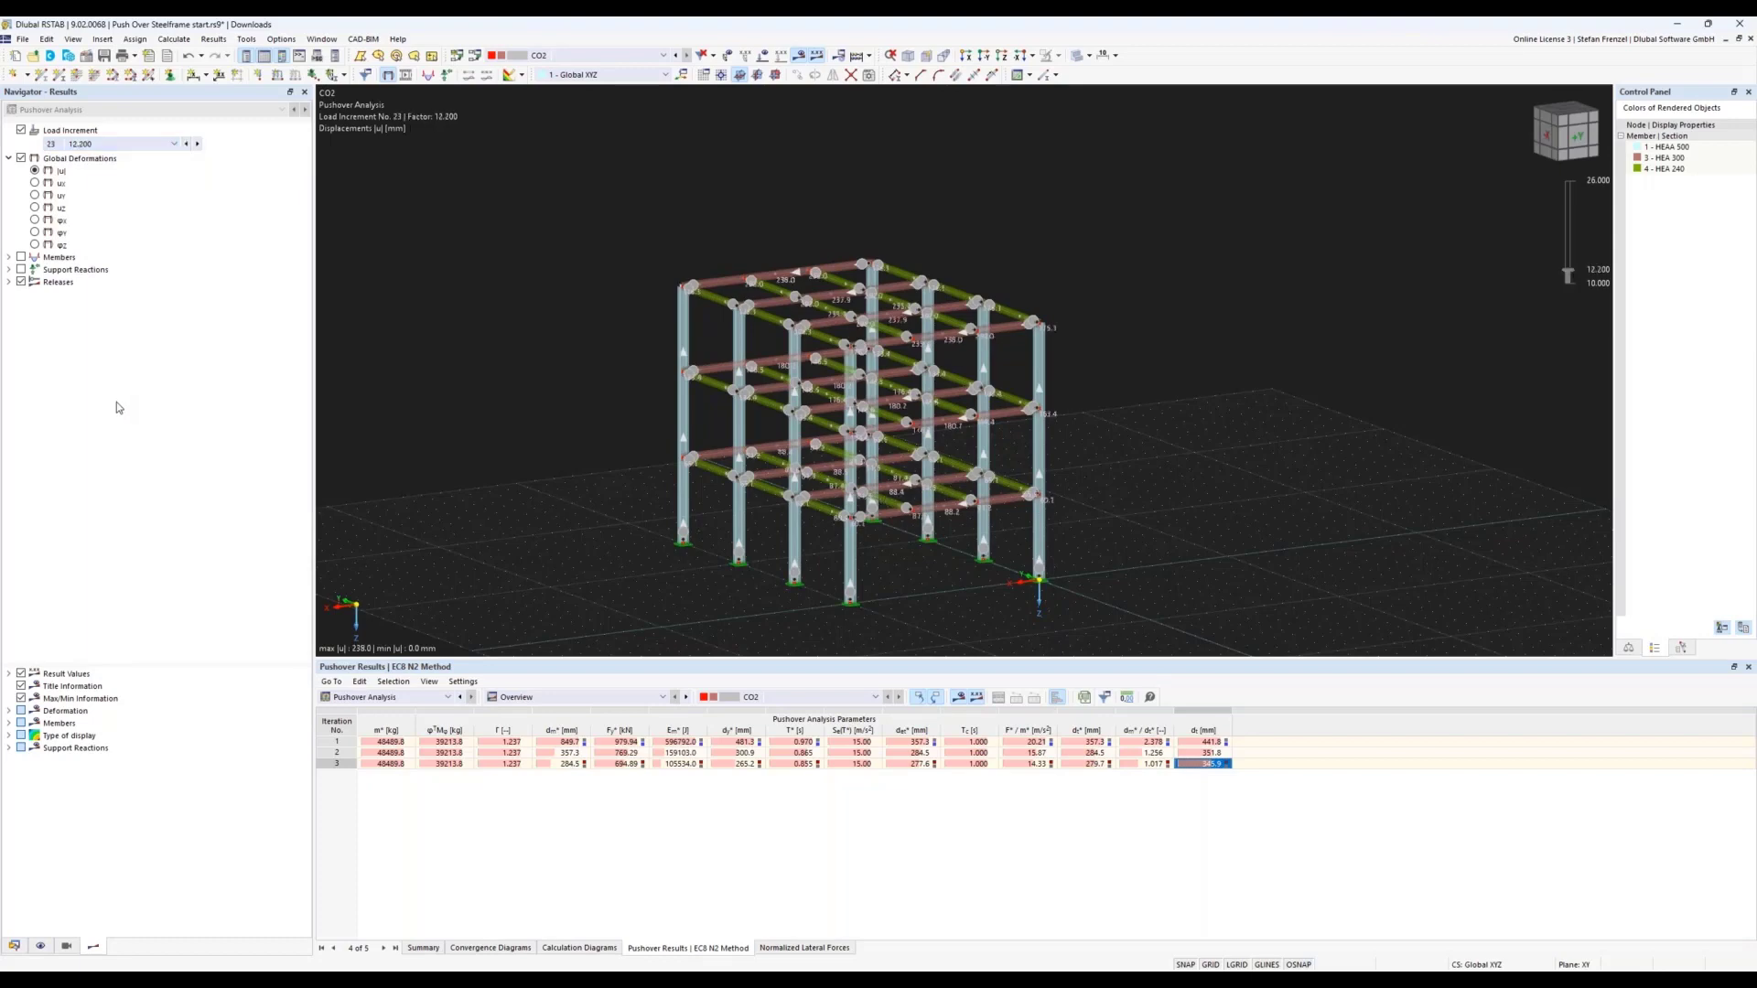
- Display the pushover displacements of CO2 at load increment 74 with factor 17.300
{"action": "left_click", "coordinate": [133, 146]}
{"action": "scroll", "coordinate": [134, 452], "scroll_direction": "down", "scroll_amount": 7}
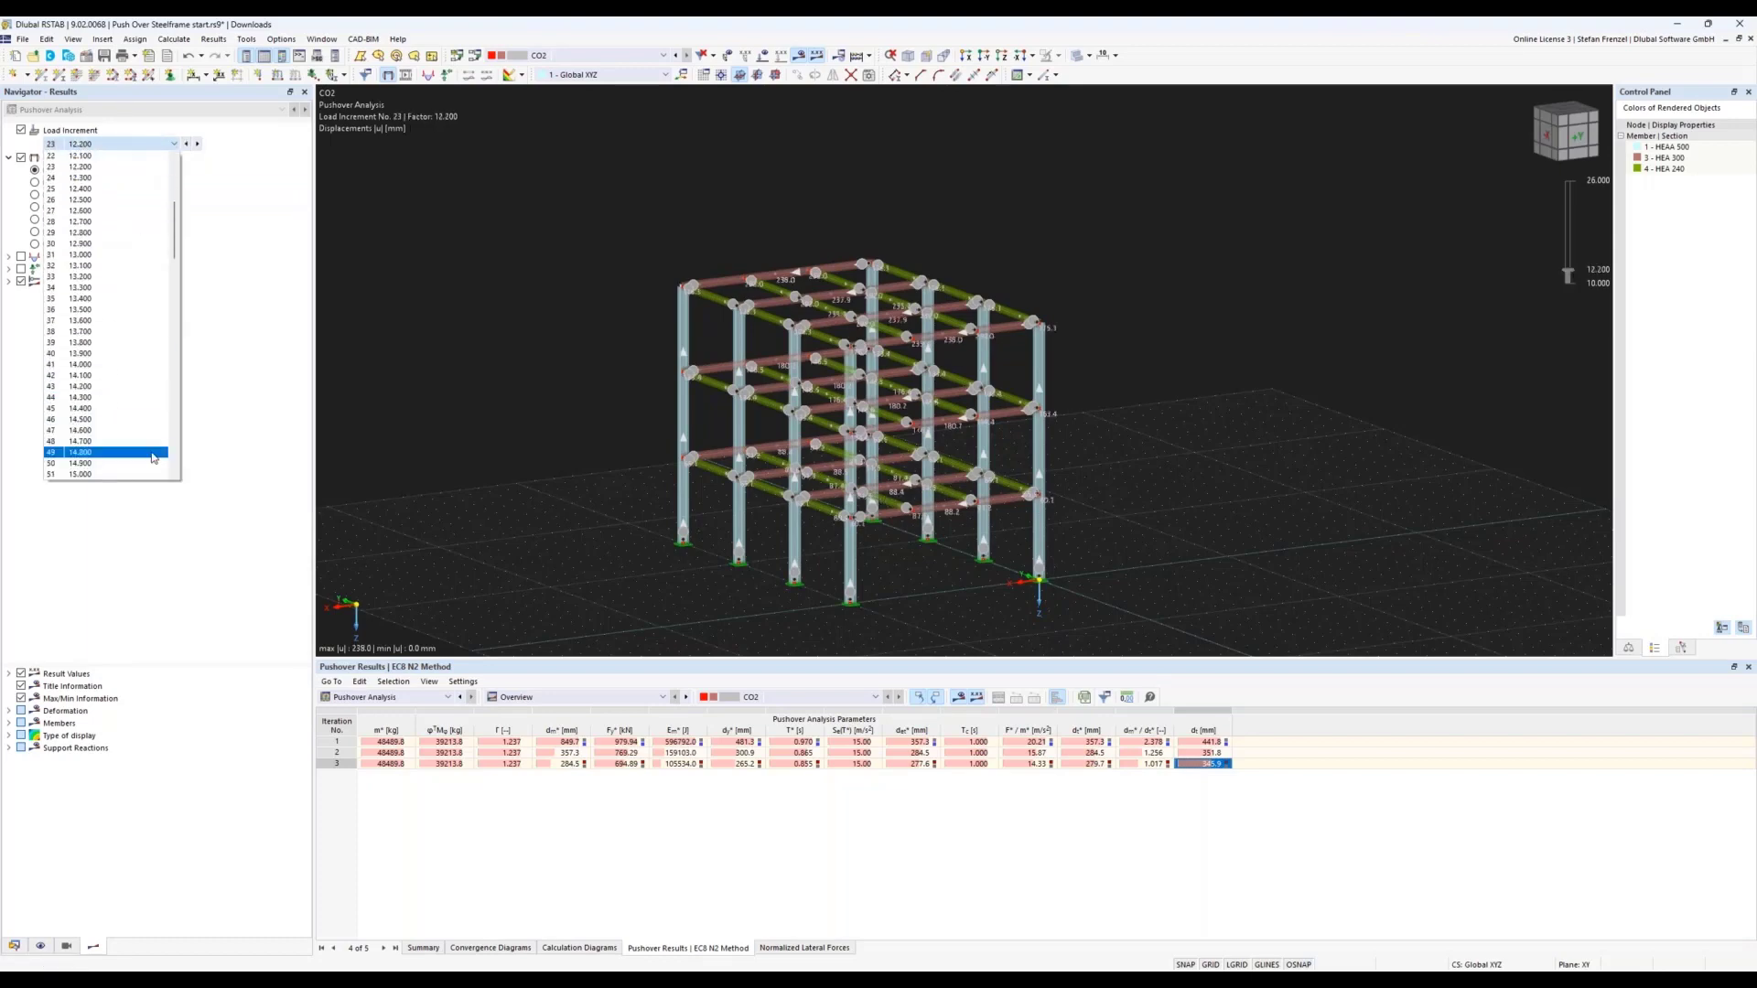
{"action": "left_click", "coordinate": [134, 430]}
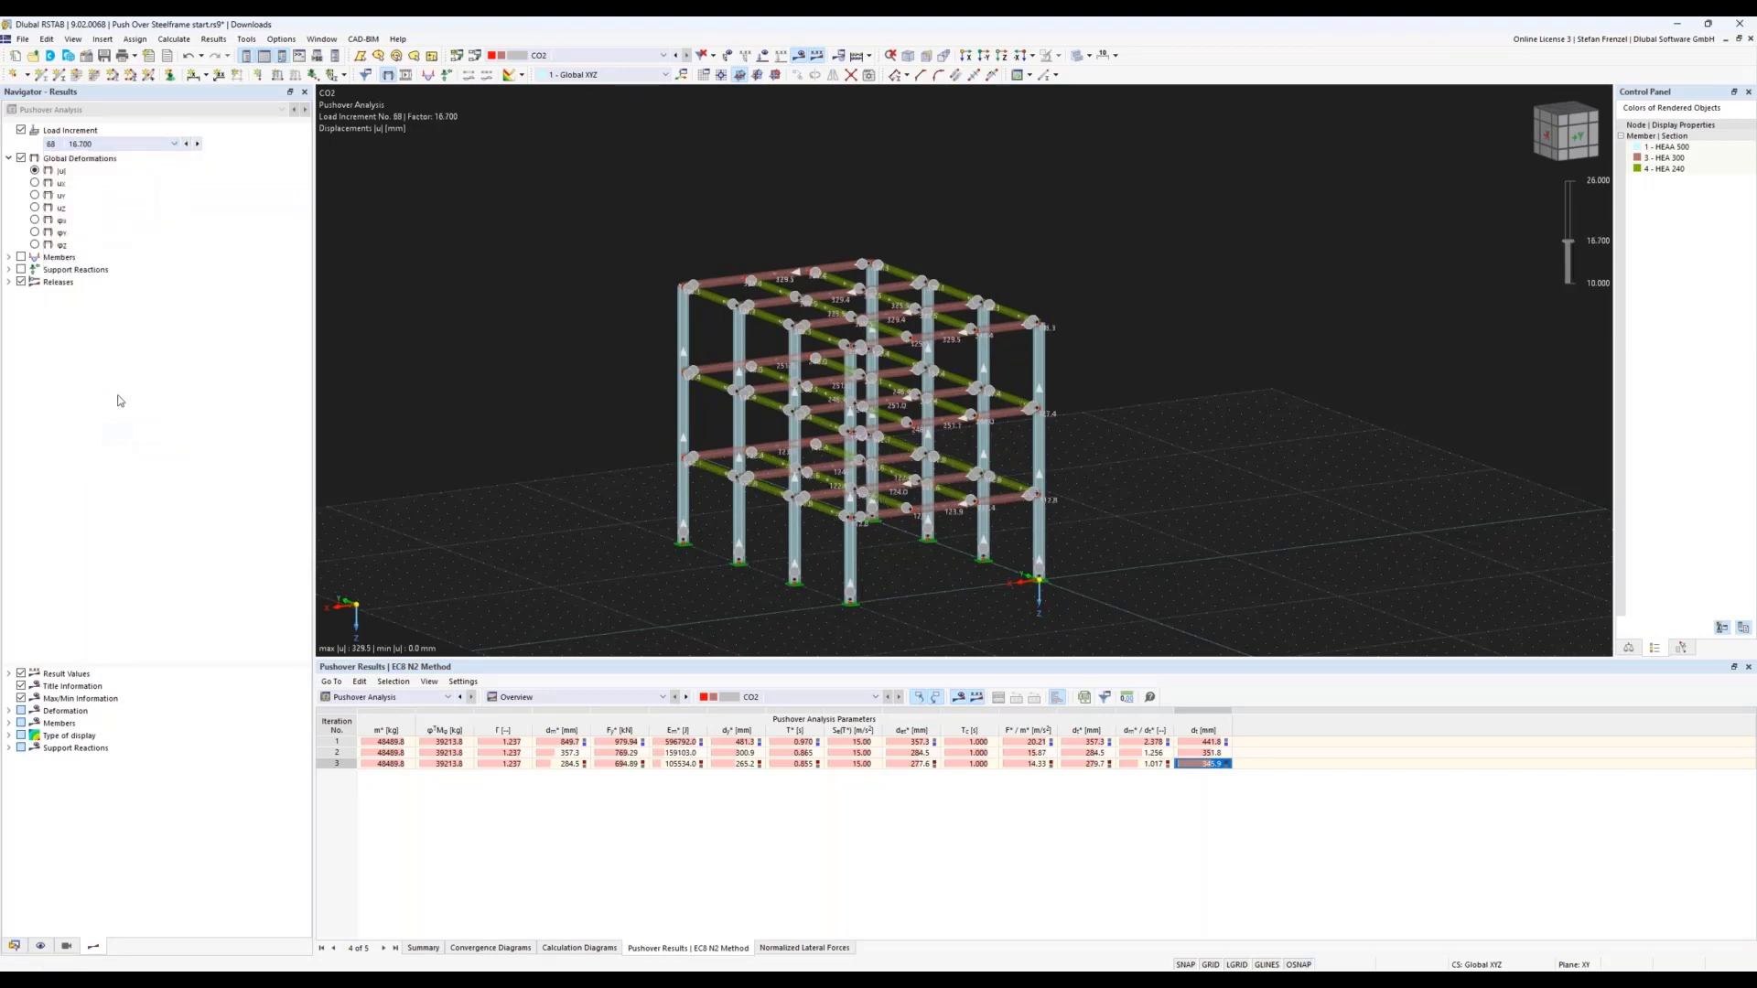
{"action": "left_click", "coordinate": [168, 149]}
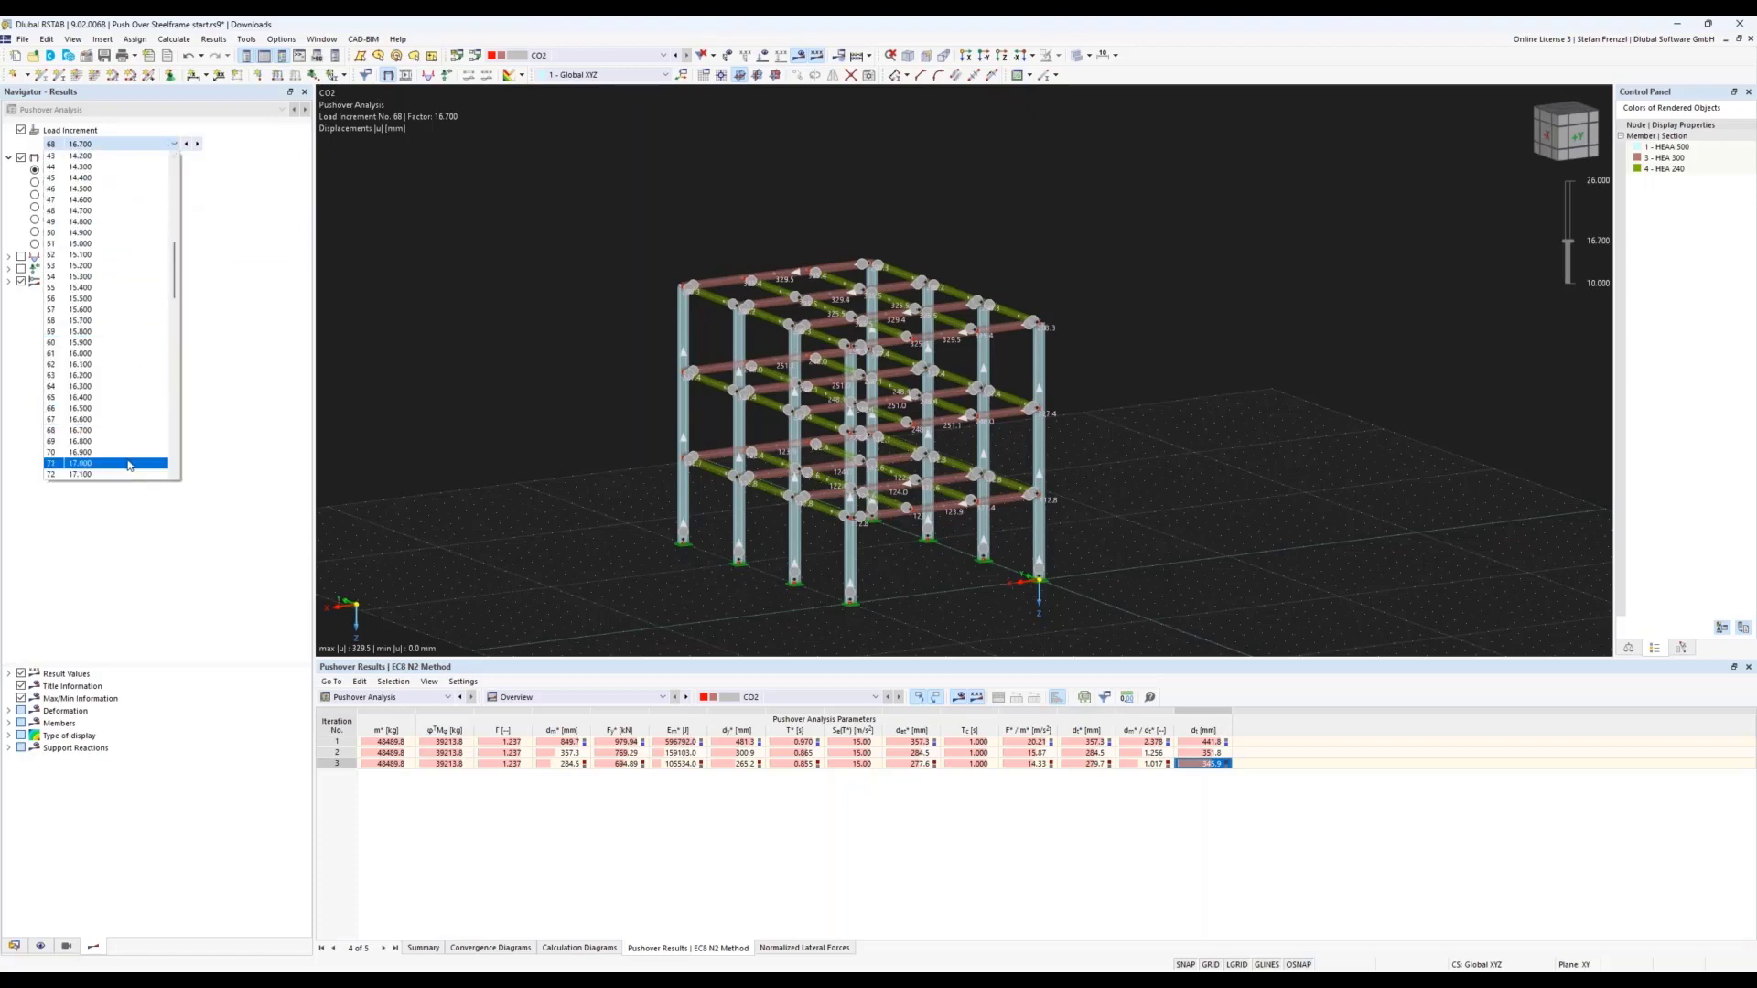
{"action": "left_click", "coordinate": [129, 465]}
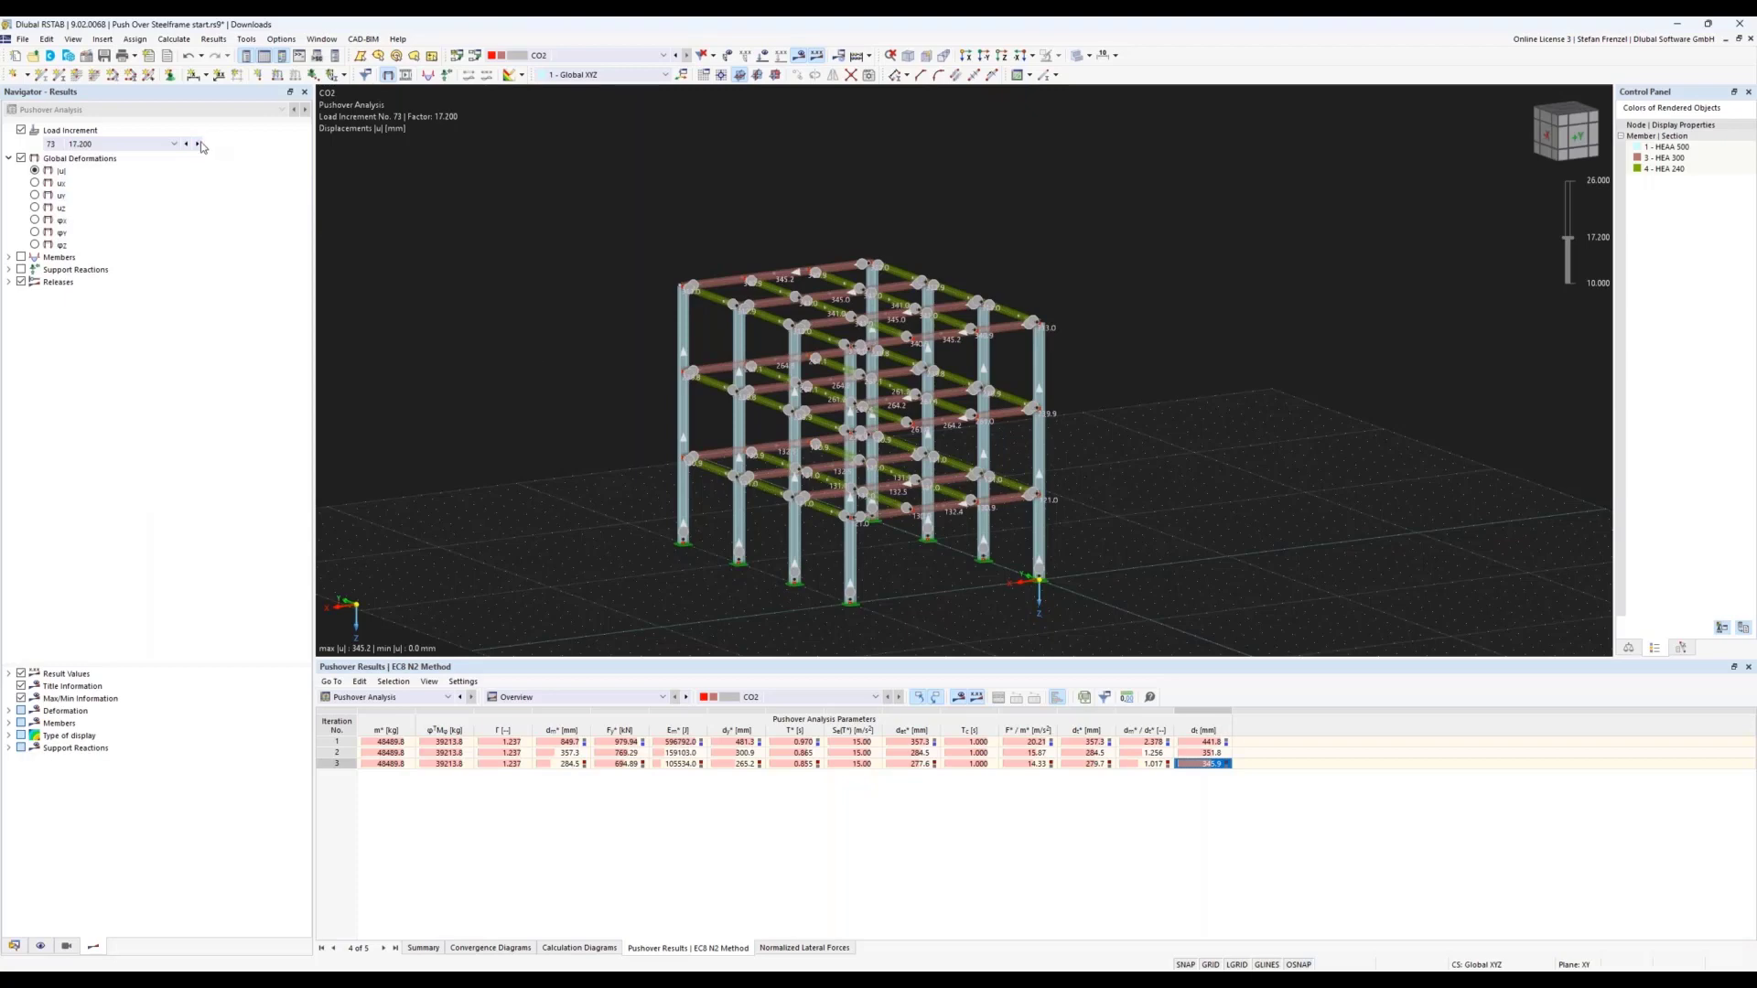
{"action": "left_click", "coordinate": [196, 144]}
- Show the plastic hinge results on the frame coloured by Diagram Zone
{"action": "scroll", "coordinate": [532, 328], "scroll_direction": "down", "scroll_amount": 2}
{"action": "scroll", "coordinate": [613, 329], "scroll_direction": "up", "scroll_amount": 3}
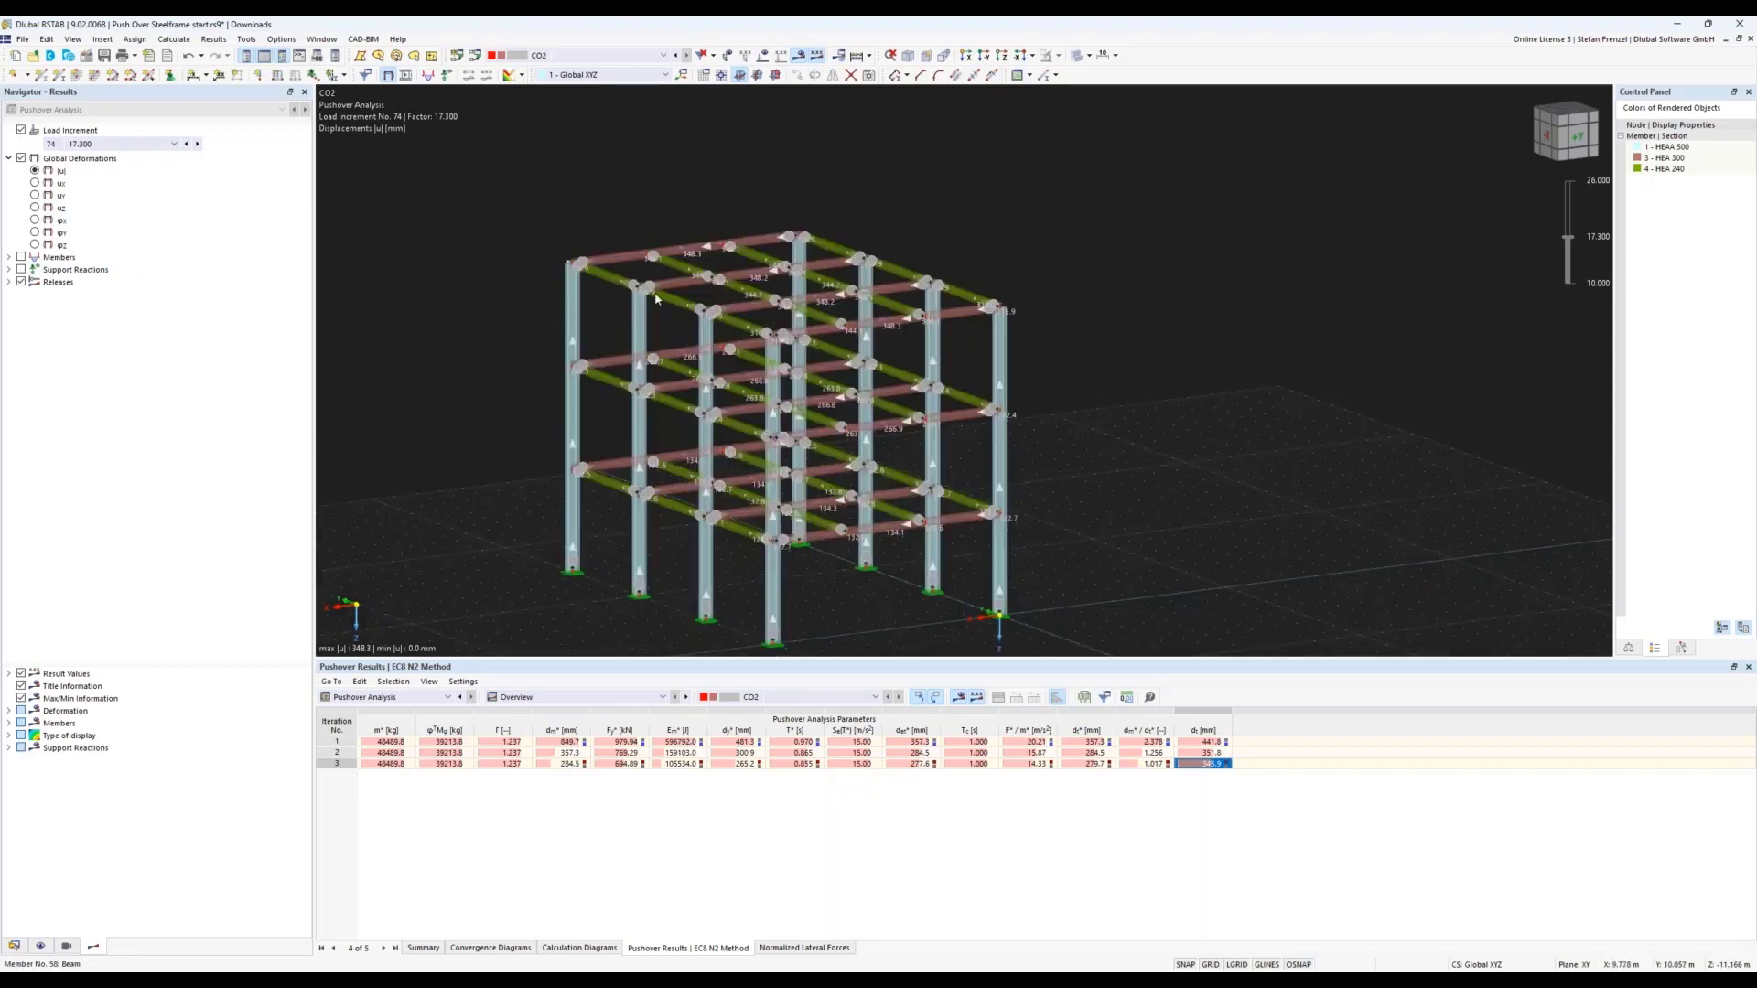
{"action": "scroll", "coordinate": [654, 293], "scroll_direction": "down", "scroll_amount": 1}
{"action": "scroll", "coordinate": [657, 313], "scroll_direction": "up", "scroll_amount": 1}
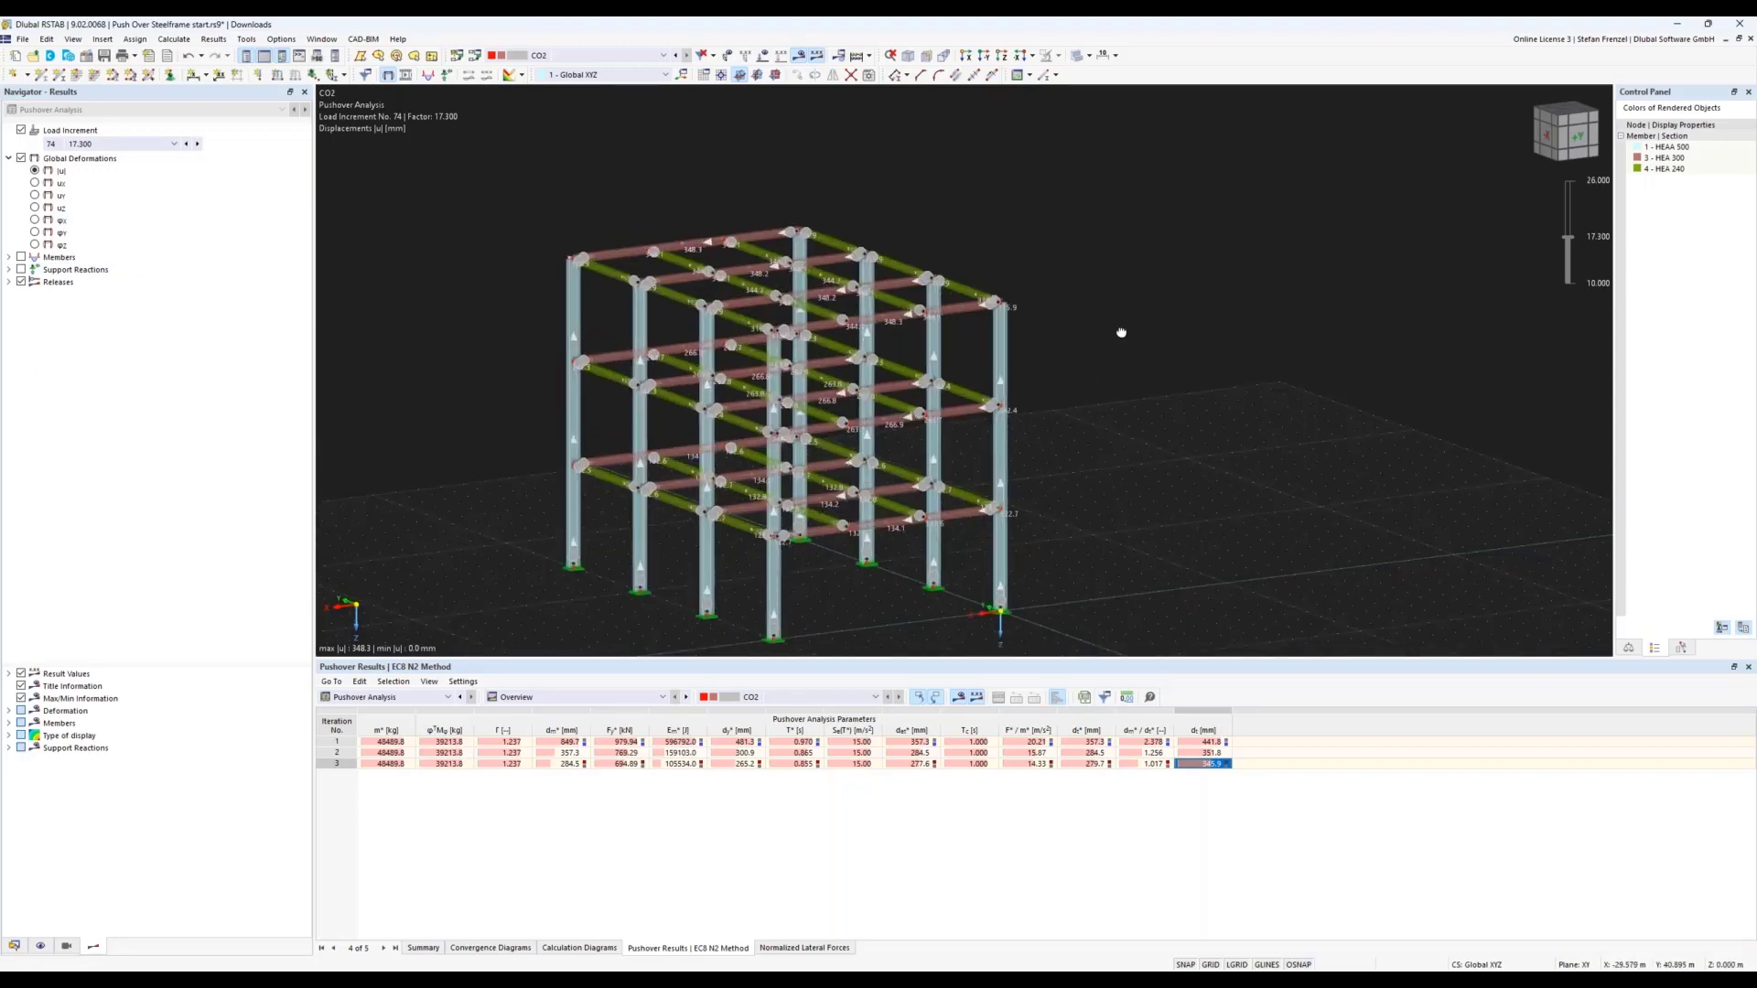
{"action": "right_click_drag", "start_coordinate": [1121, 333], "coordinate": [1024, 335]}
{"action": "left_click", "coordinate": [587, 405]}
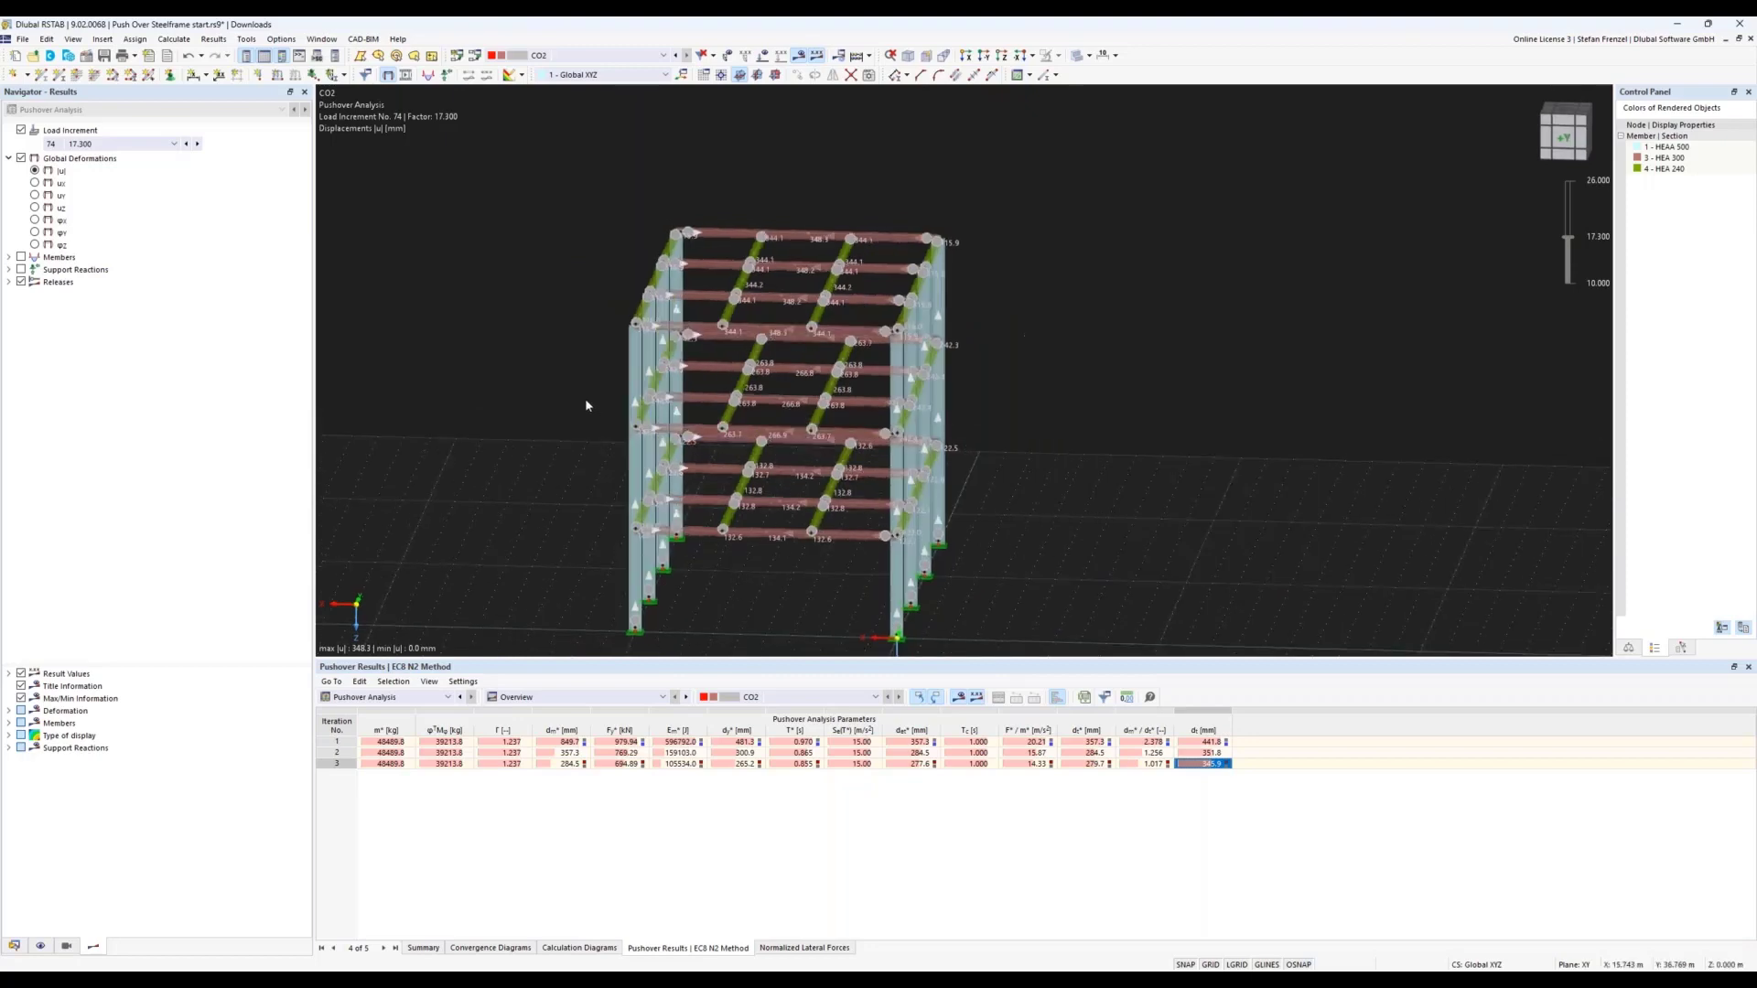
{"action": "left_click", "coordinate": [8, 281]}
{"action": "left_click", "coordinate": [23, 295]}
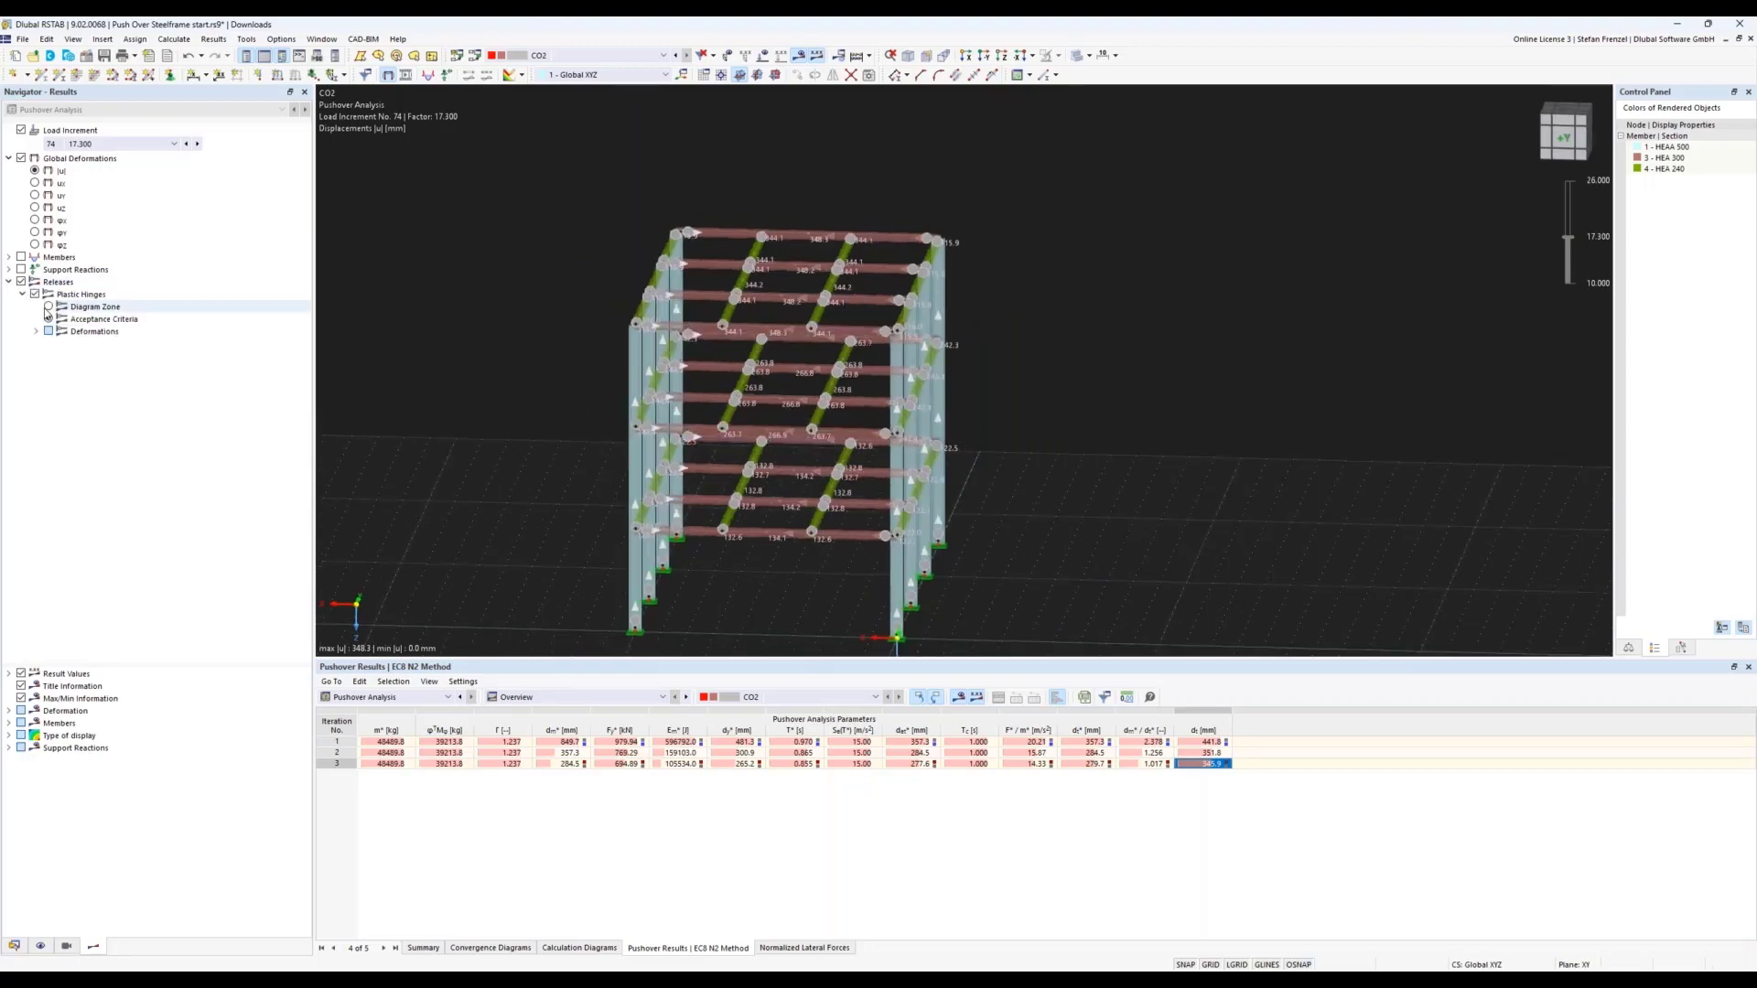
{"action": "left_click", "coordinate": [49, 307]}
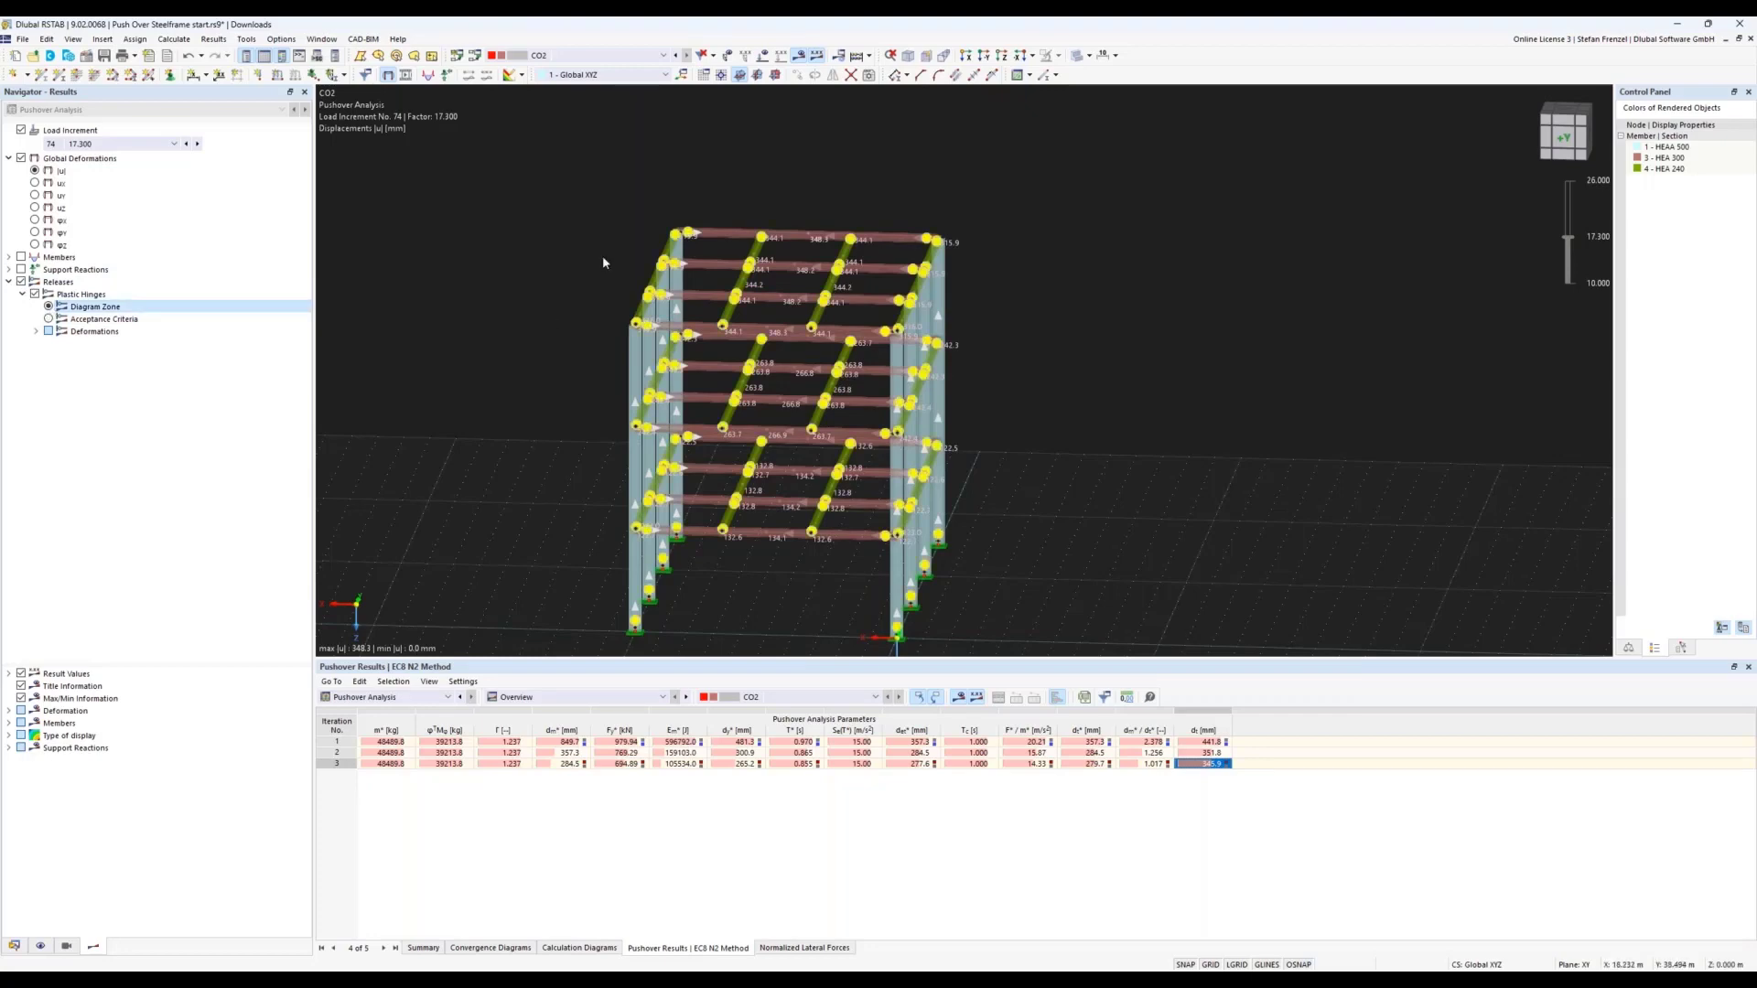
{"action": "scroll", "coordinate": [603, 262], "scroll_direction": "down", "scroll_amount": 3}
{"action": "scroll", "coordinate": [595, 317], "scroll_direction": "up", "scroll_amount": 4}
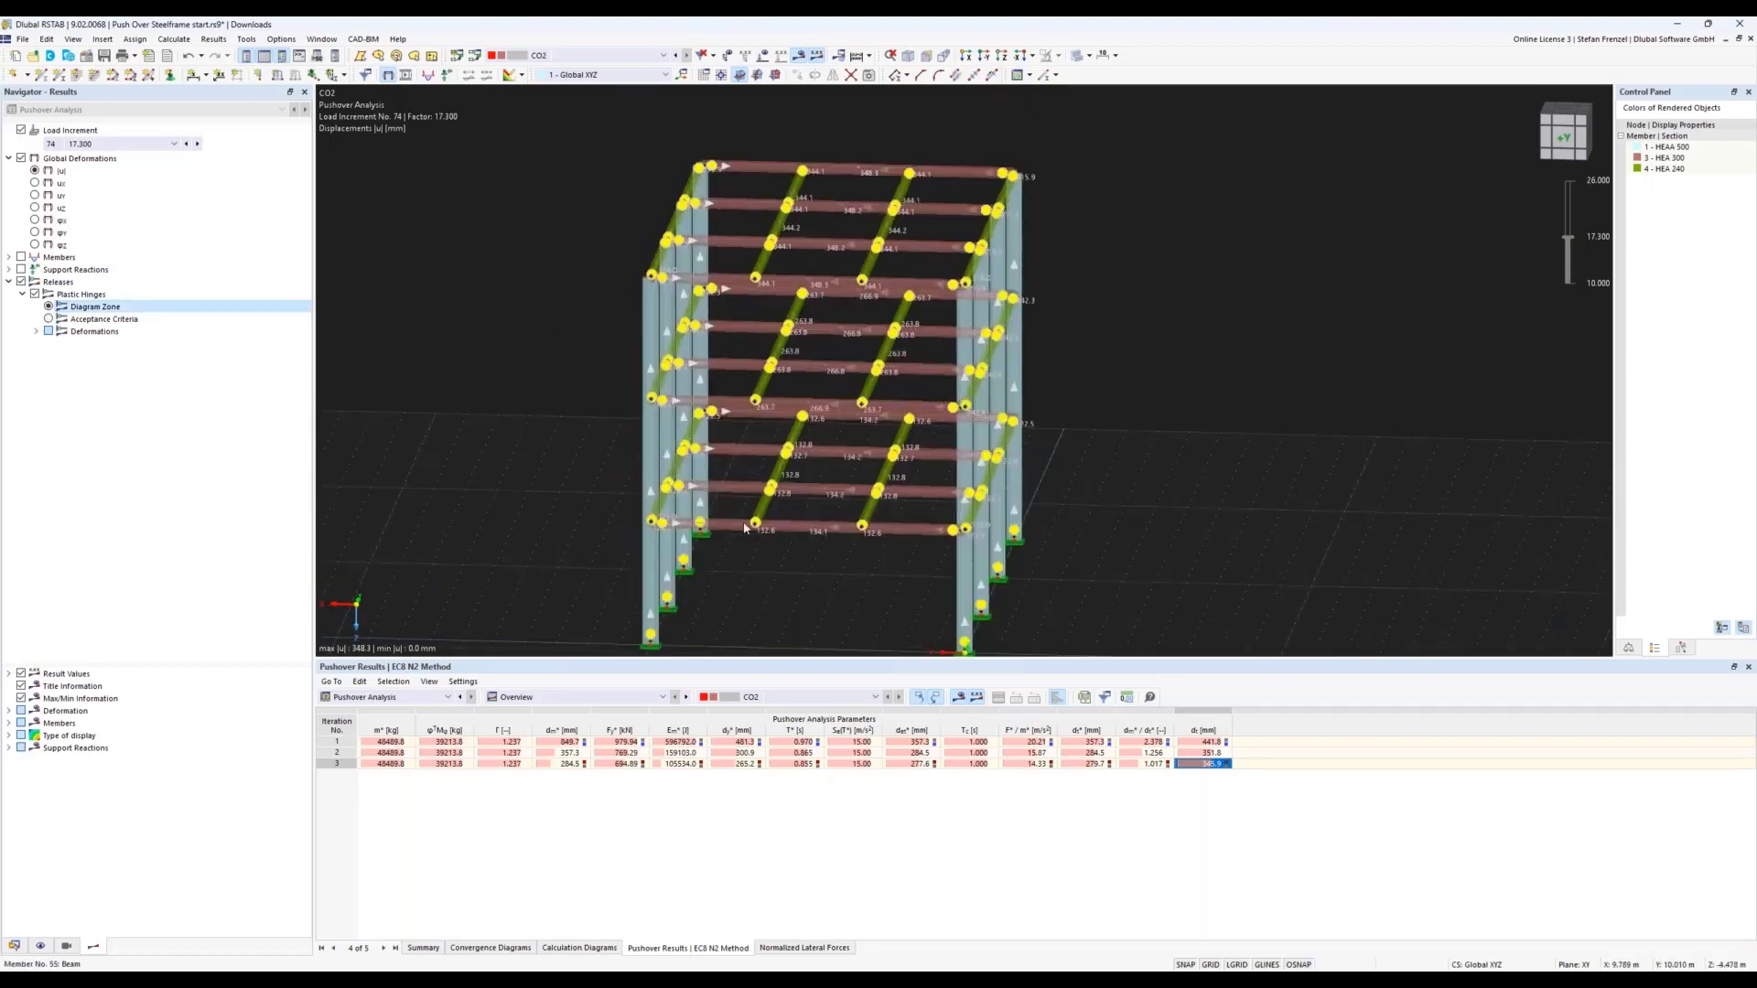
{"action": "double_click", "coordinate": [785, 533]}
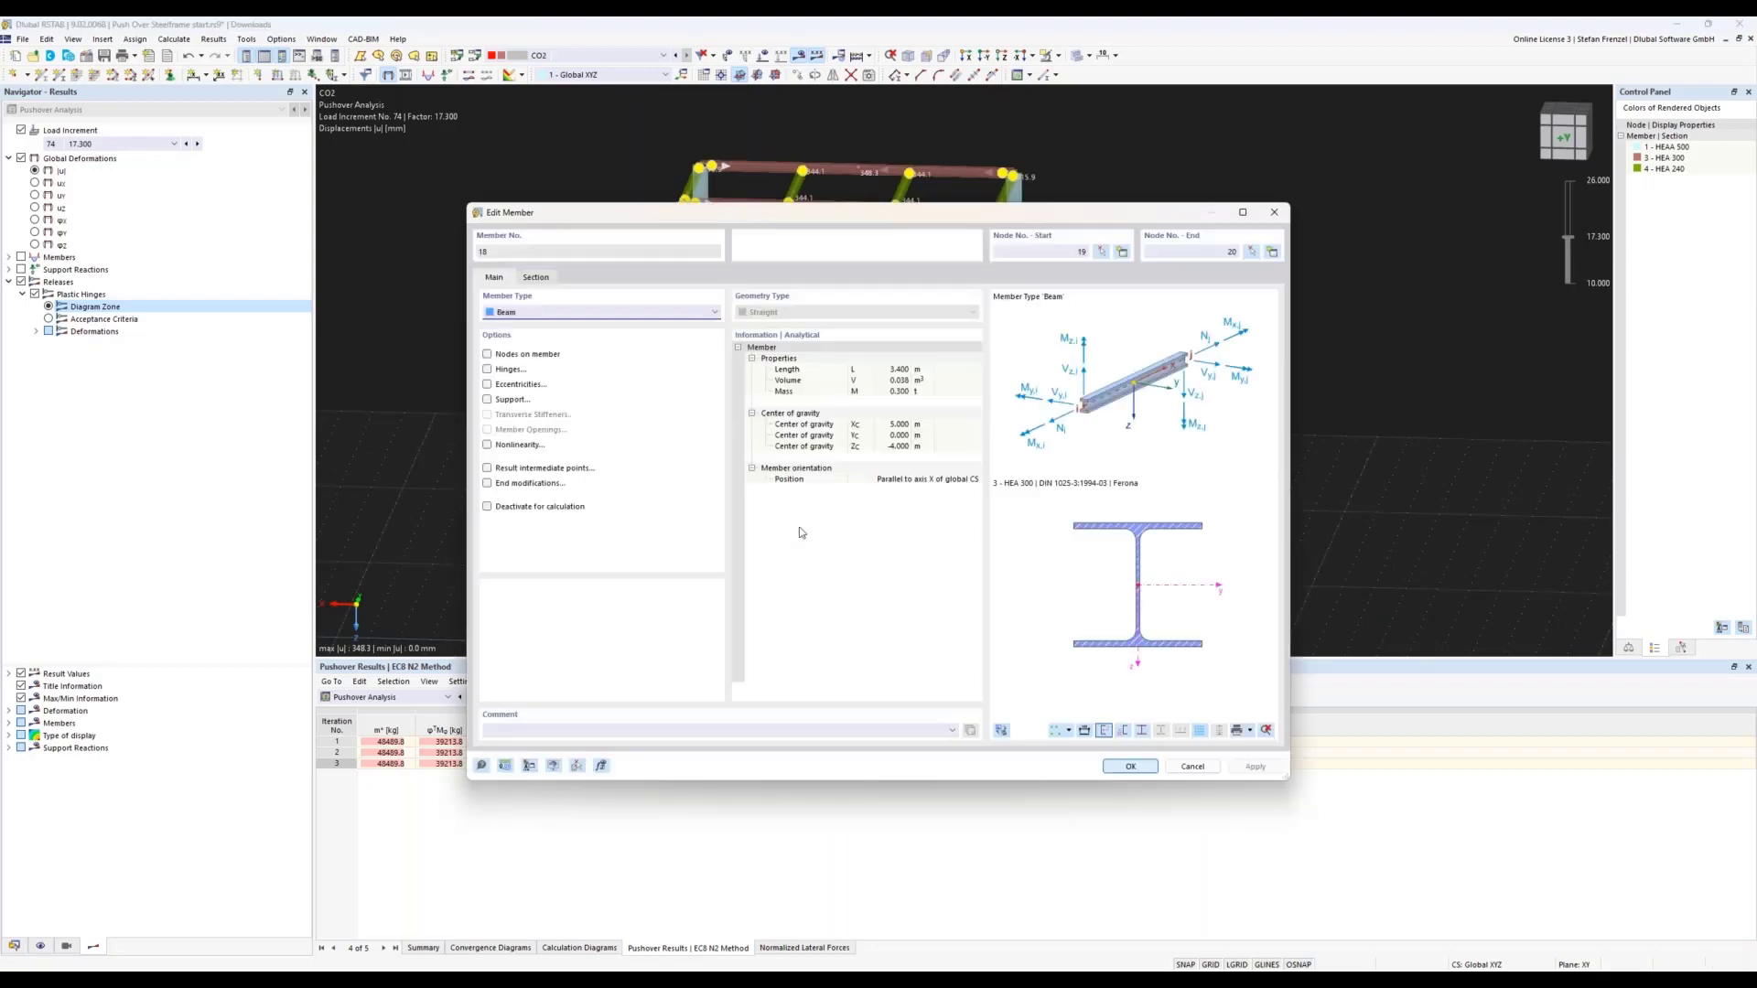
{"action": "left_click", "coordinate": [1191, 769]}
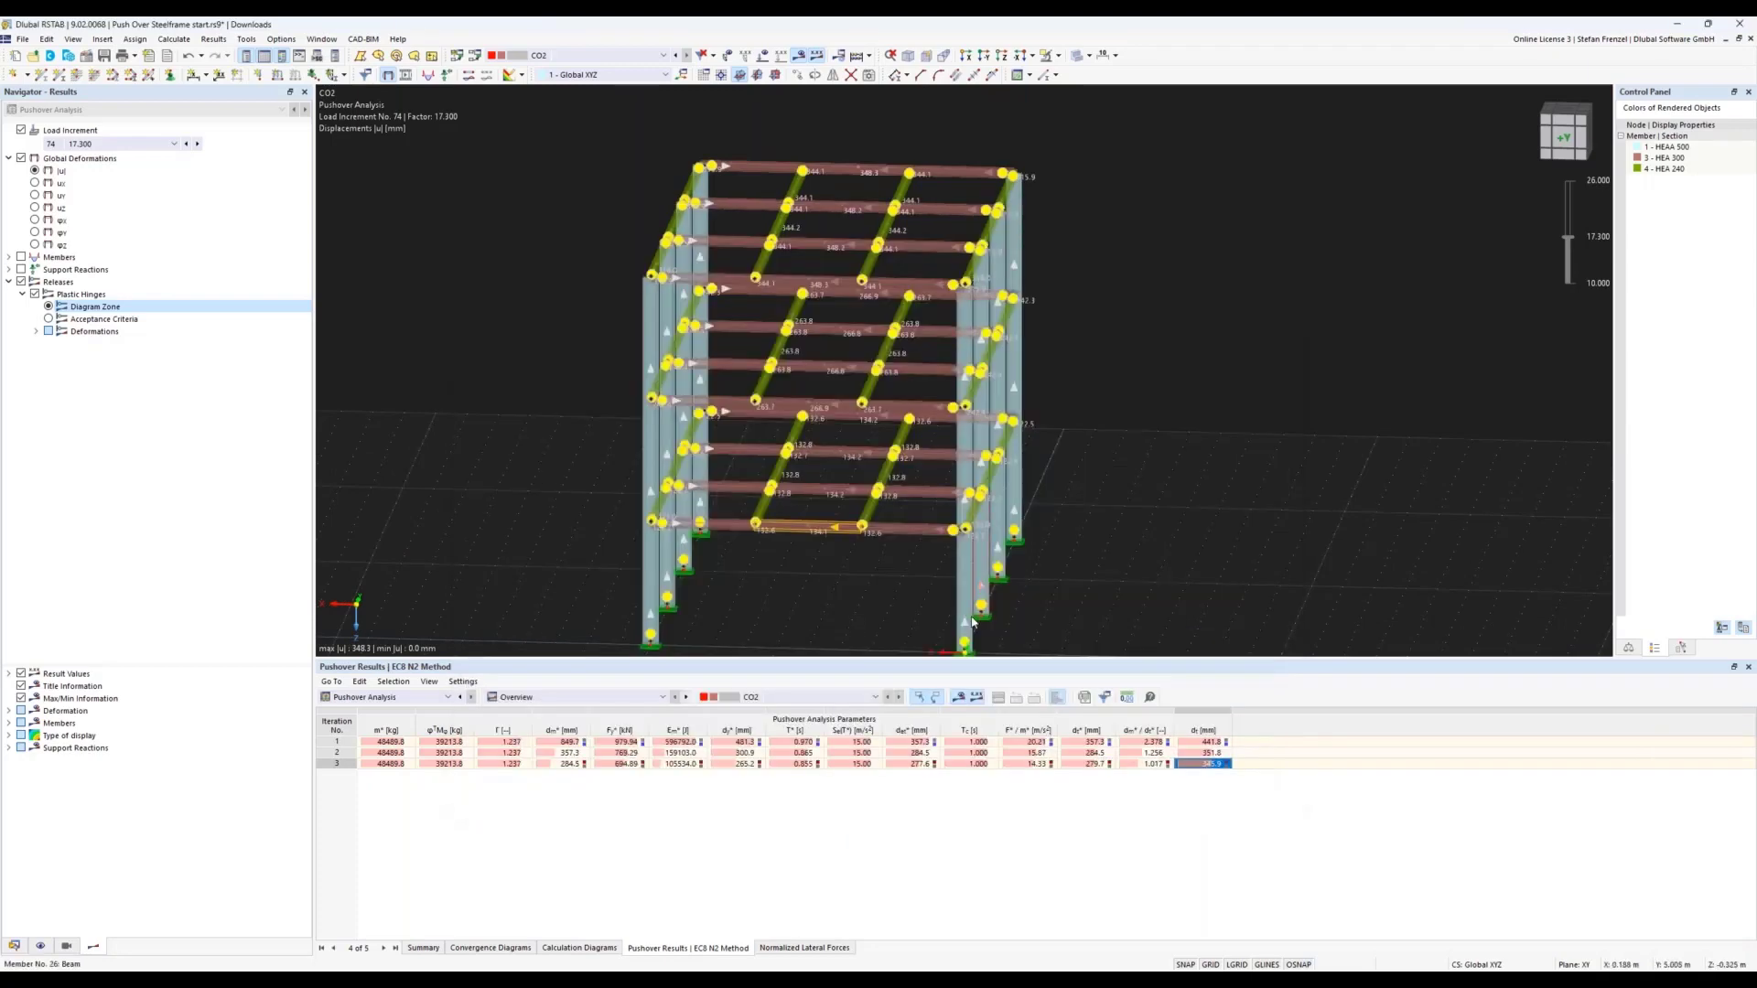
- Examine the first FEMA 356 plastic diagram of member hinge 1 and its zone colours, comparing points -B and A
{"action": "left_click", "coordinate": [14, 945]}
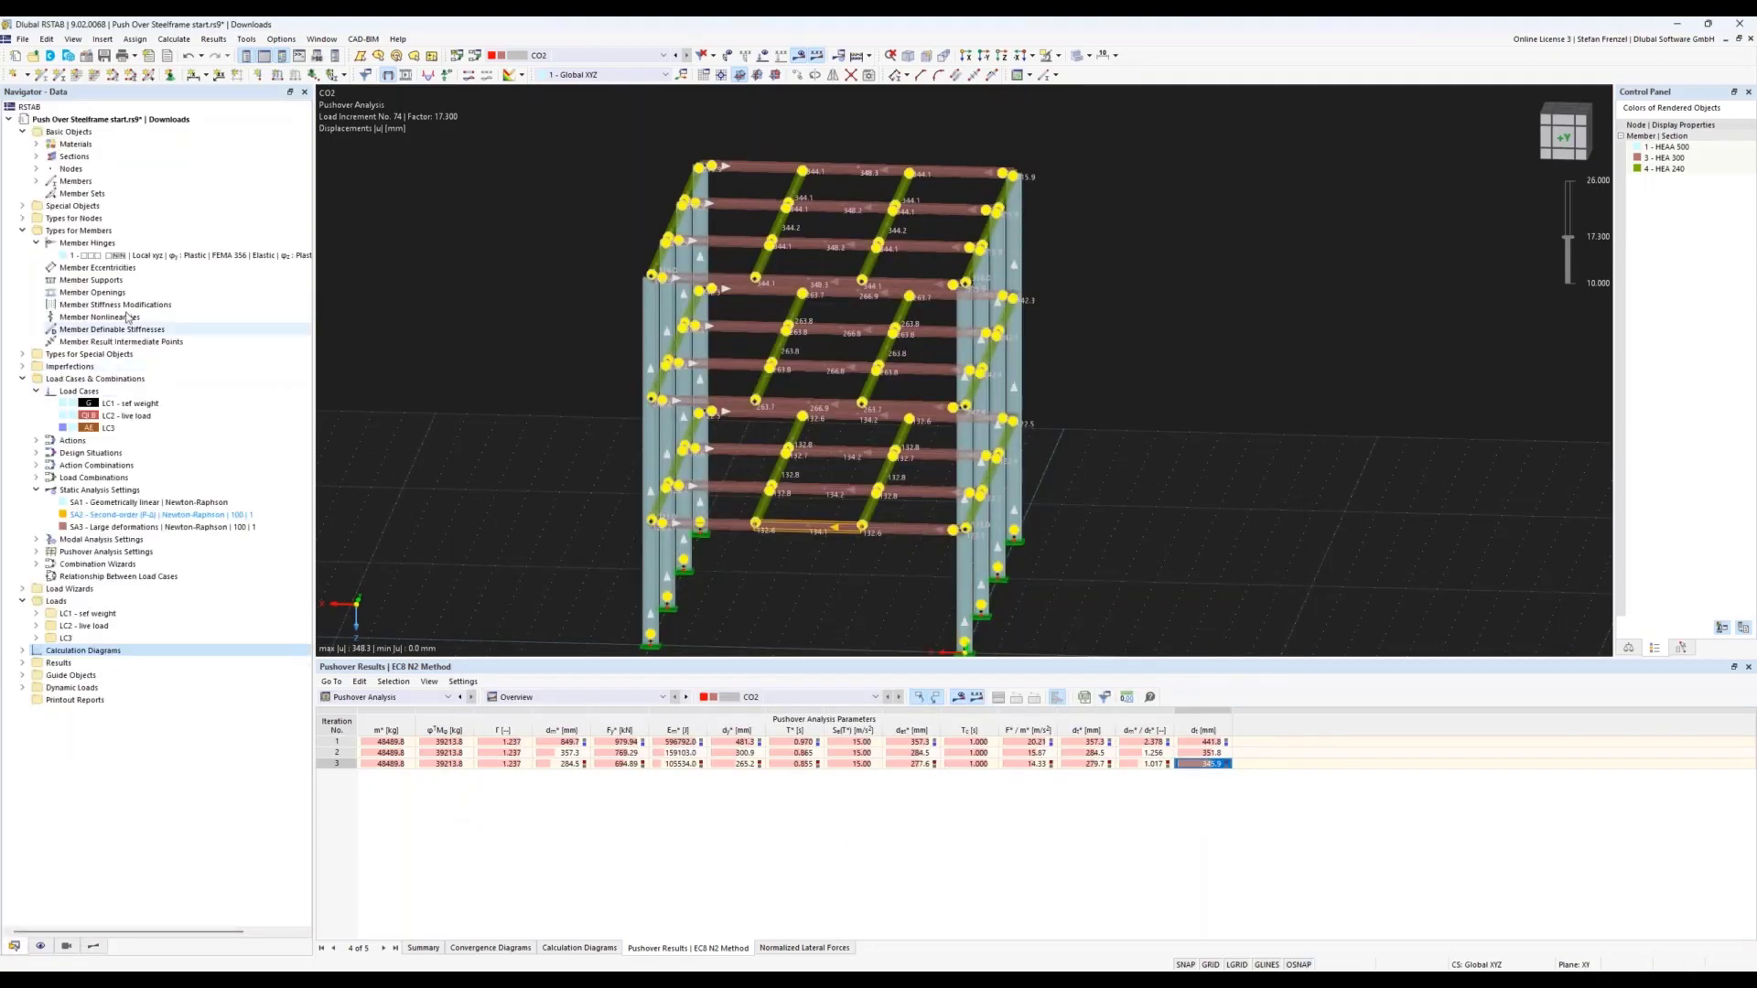
{"action": "left_click", "coordinate": [147, 258]}
{"action": "double_click", "coordinate": [148, 258]}
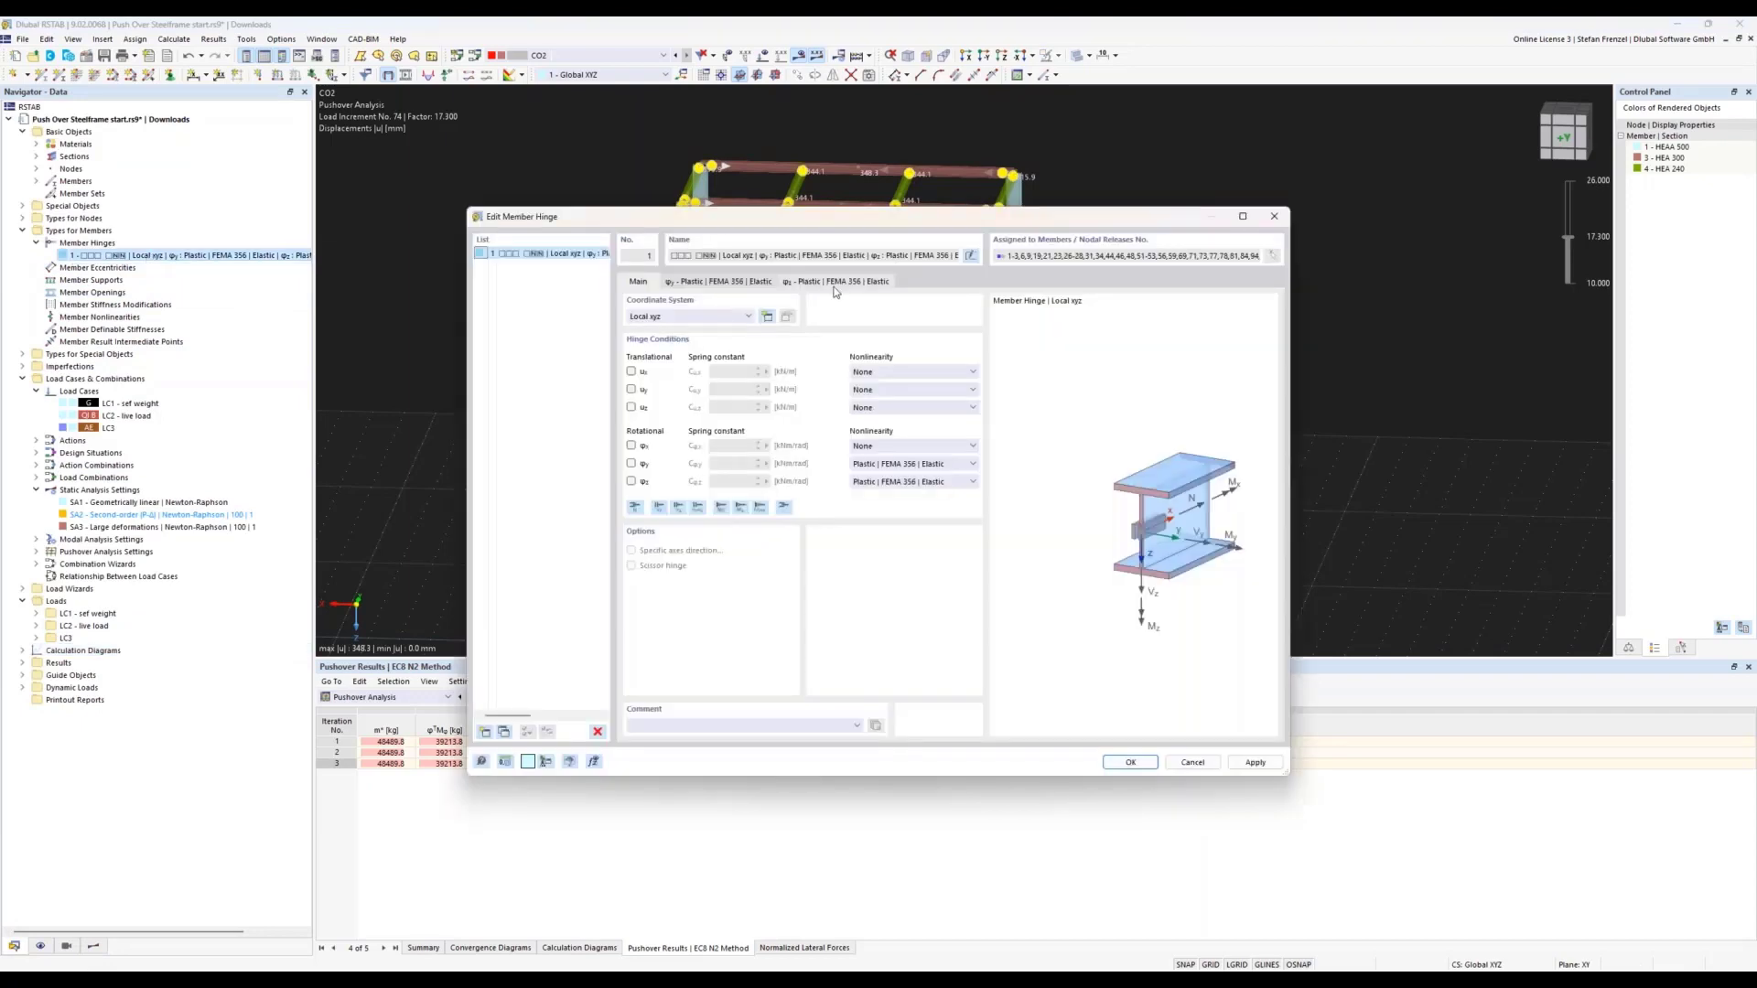
{"action": "left_click", "coordinate": [768, 285]}
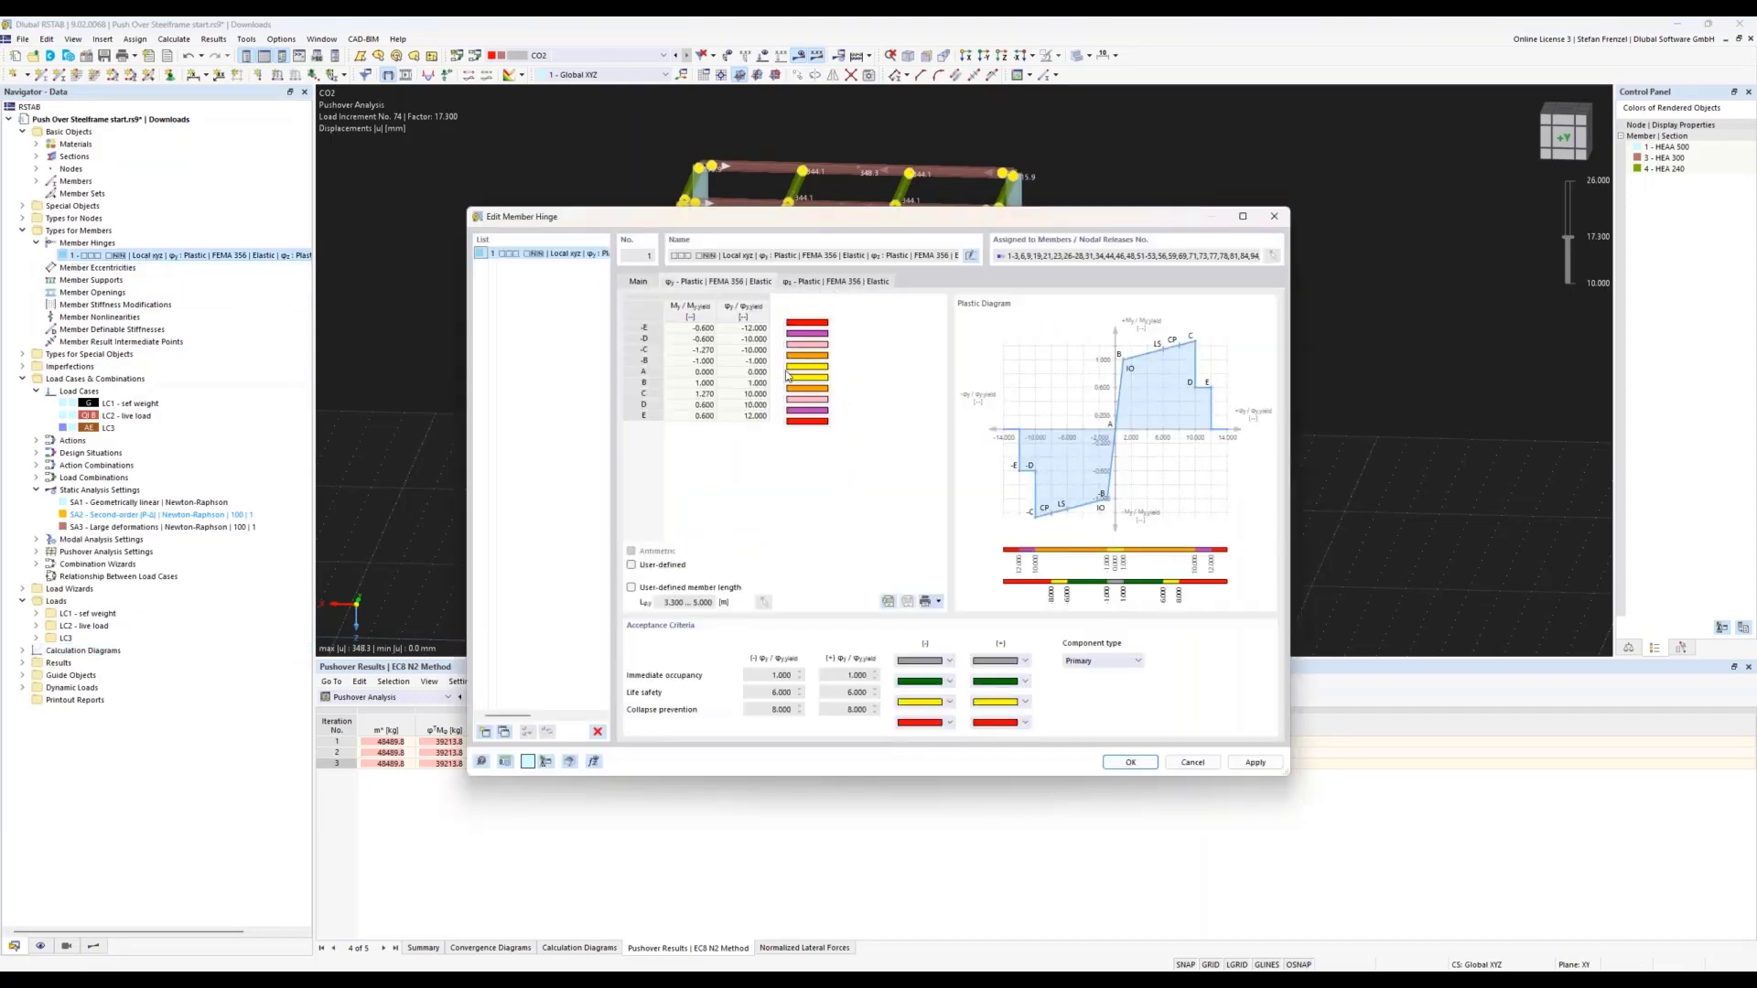
{"action": "left_click", "coordinate": [757, 364]}
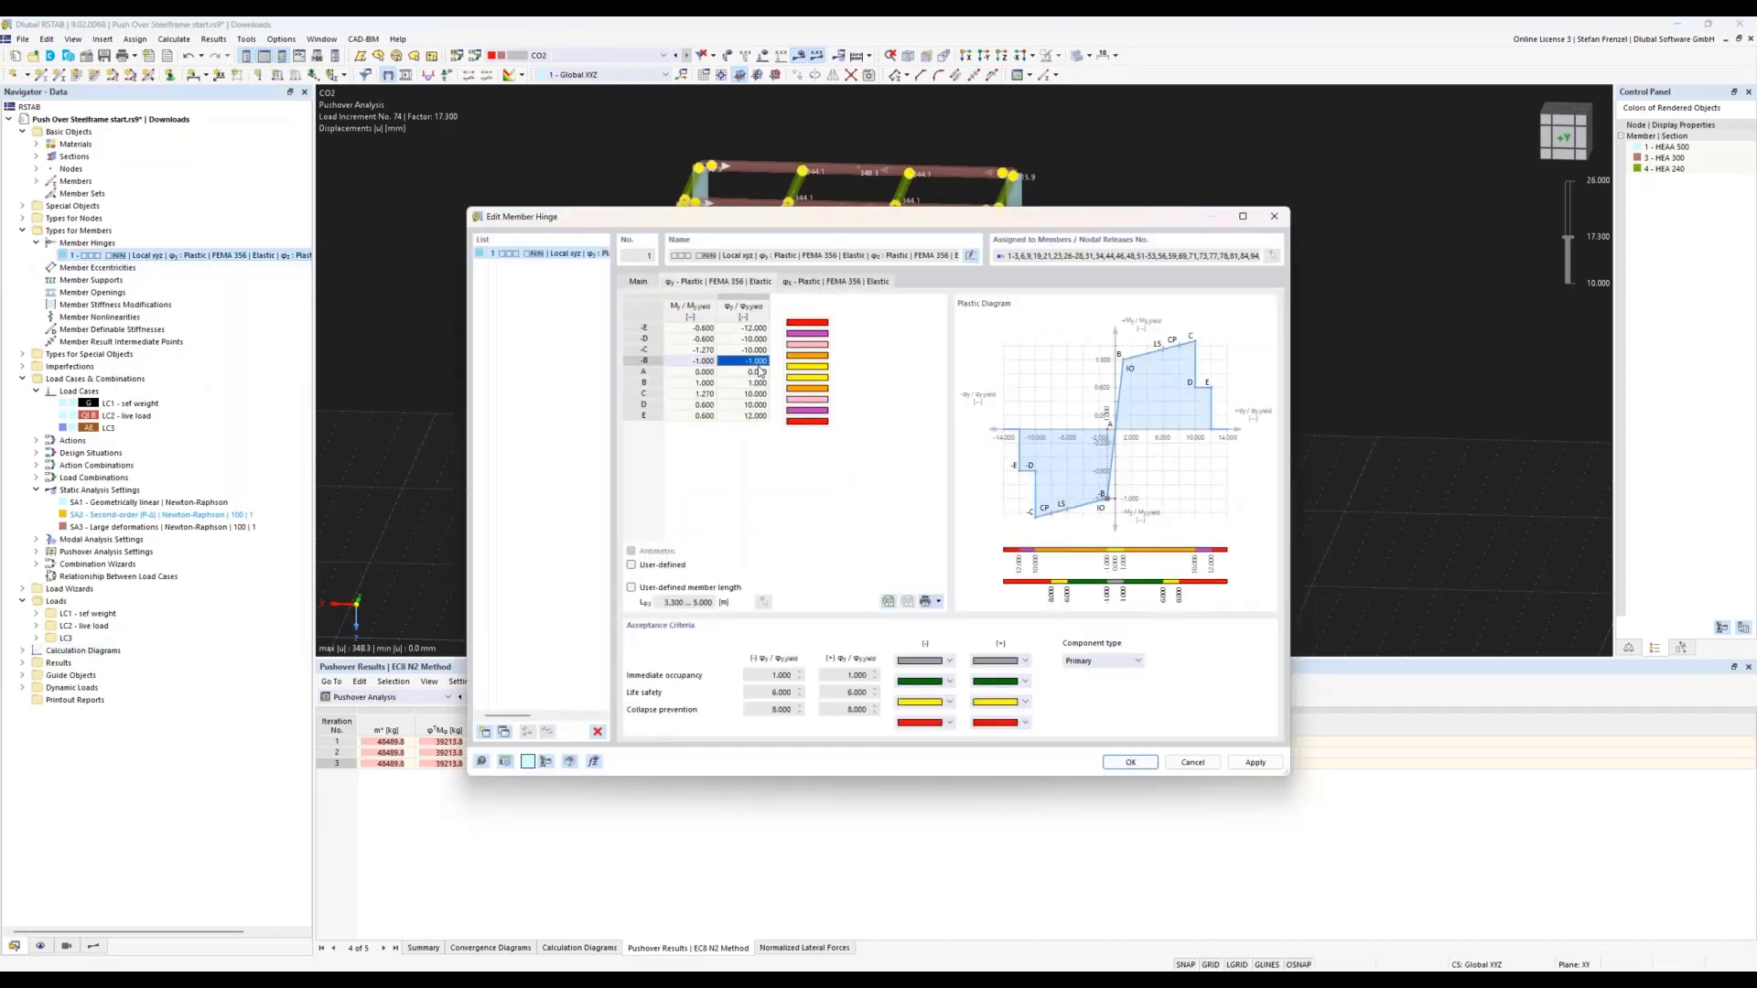
{"action": "left_click", "coordinate": [758, 375]}
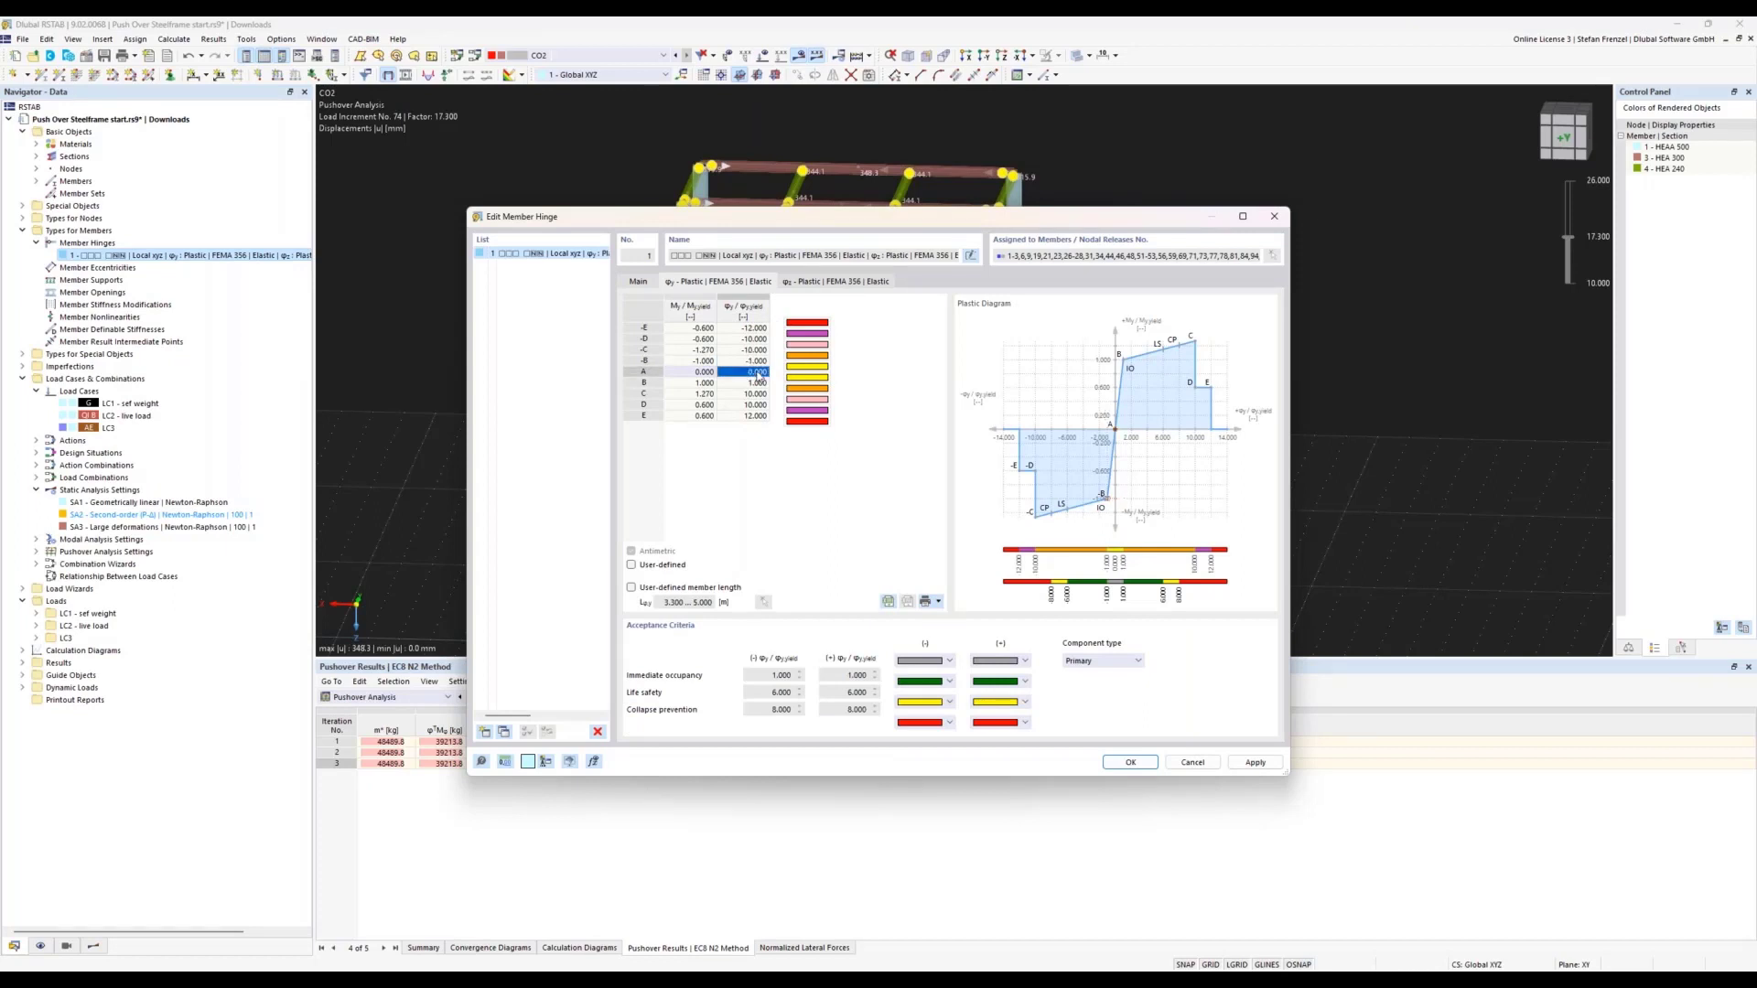
{"action": "left_click", "coordinate": [758, 364]}
{"action": "left_click", "coordinate": [758, 374]}
{"action": "left_click", "coordinate": [758, 363]}
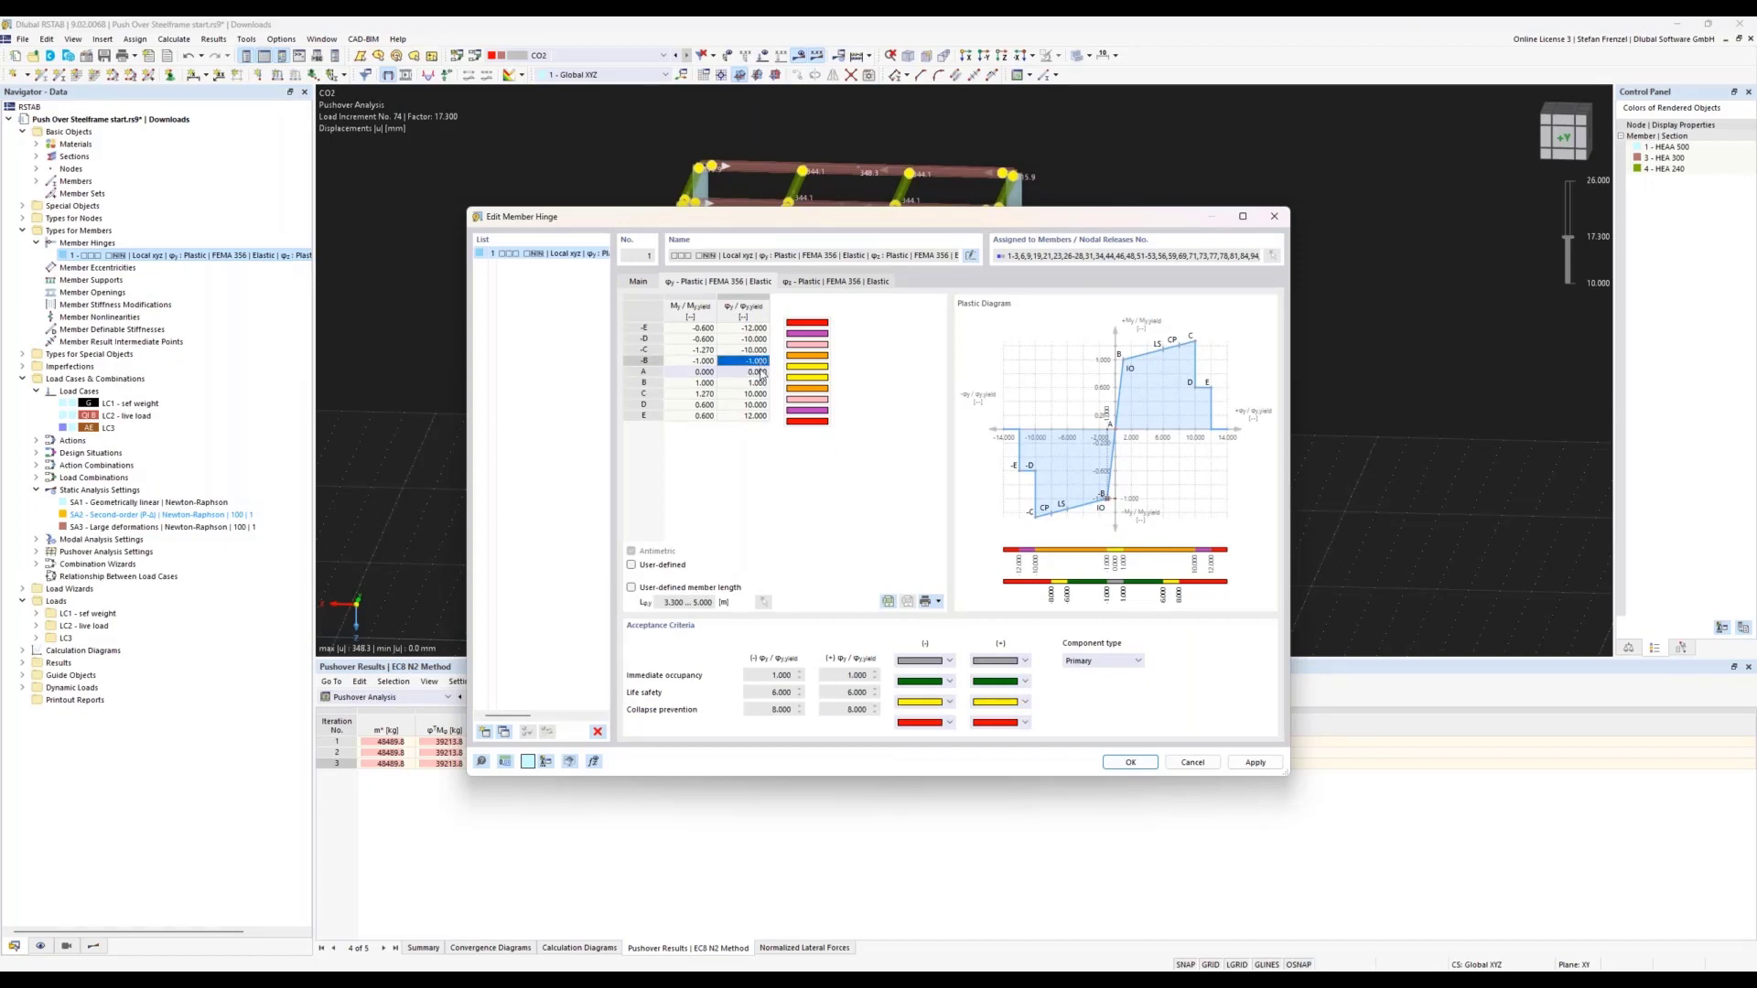
{"action": "left_click", "coordinate": [758, 375]}
{"action": "left_click", "coordinate": [757, 364]}
{"action": "left_click", "coordinate": [758, 375]}
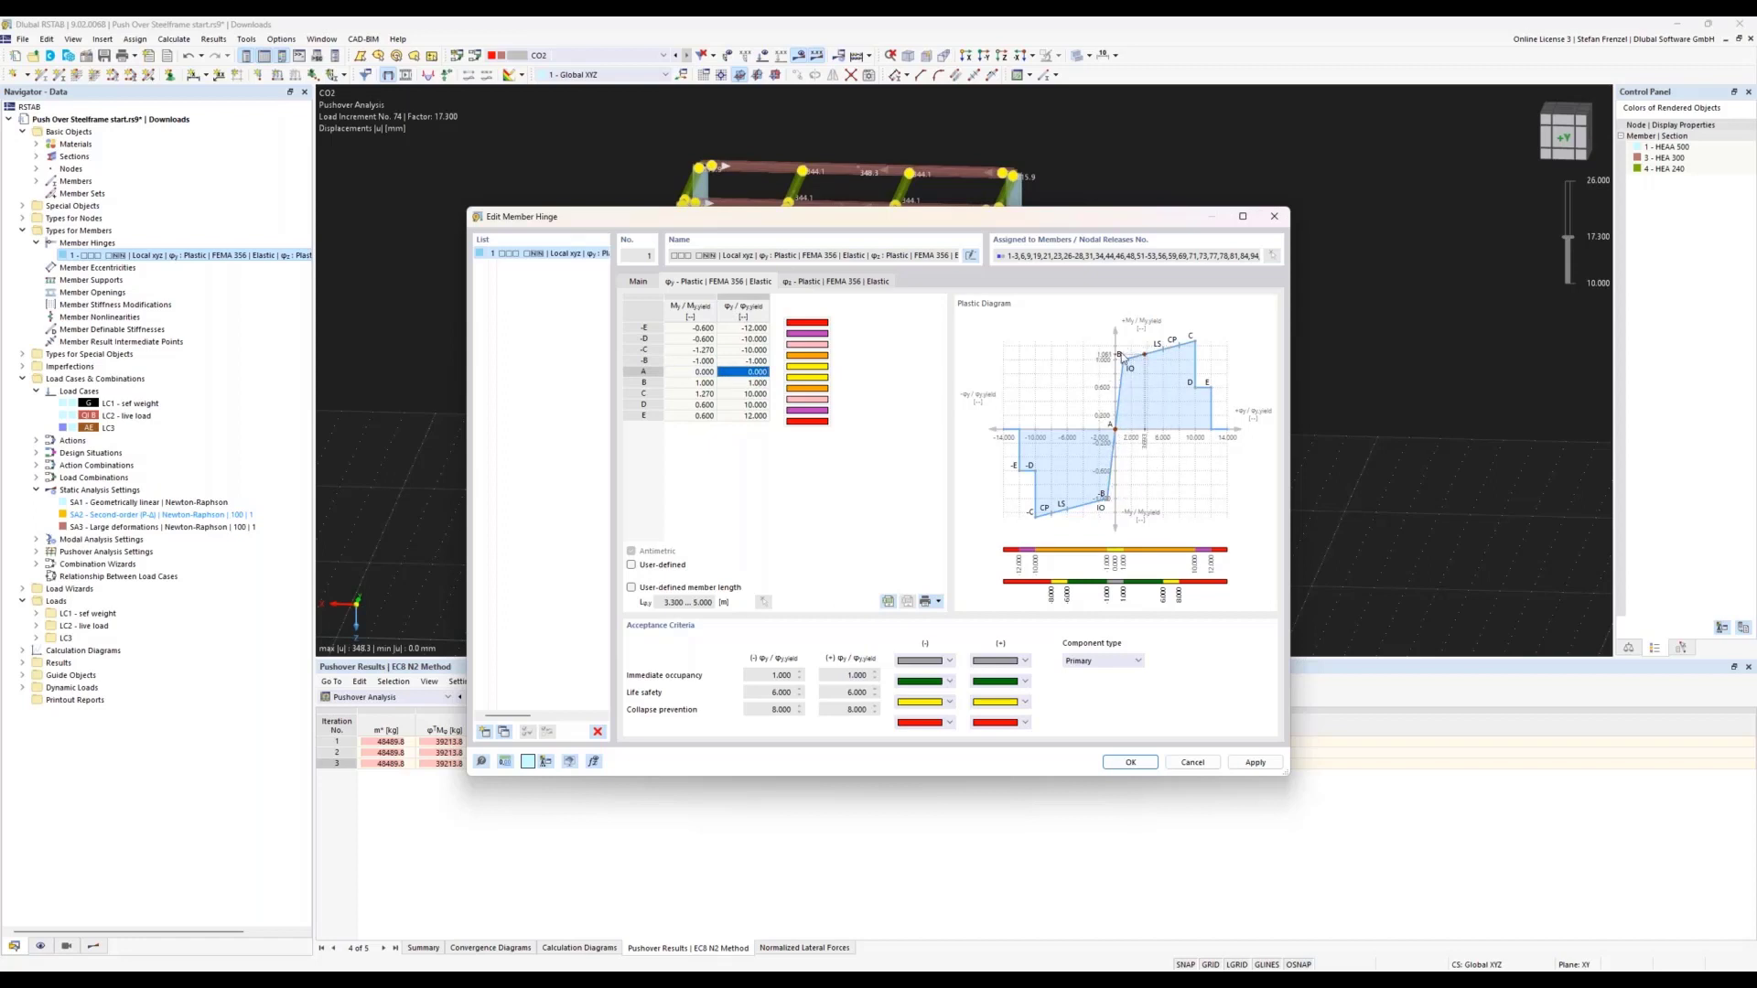
{"action": "left_click", "coordinate": [1130, 764]}
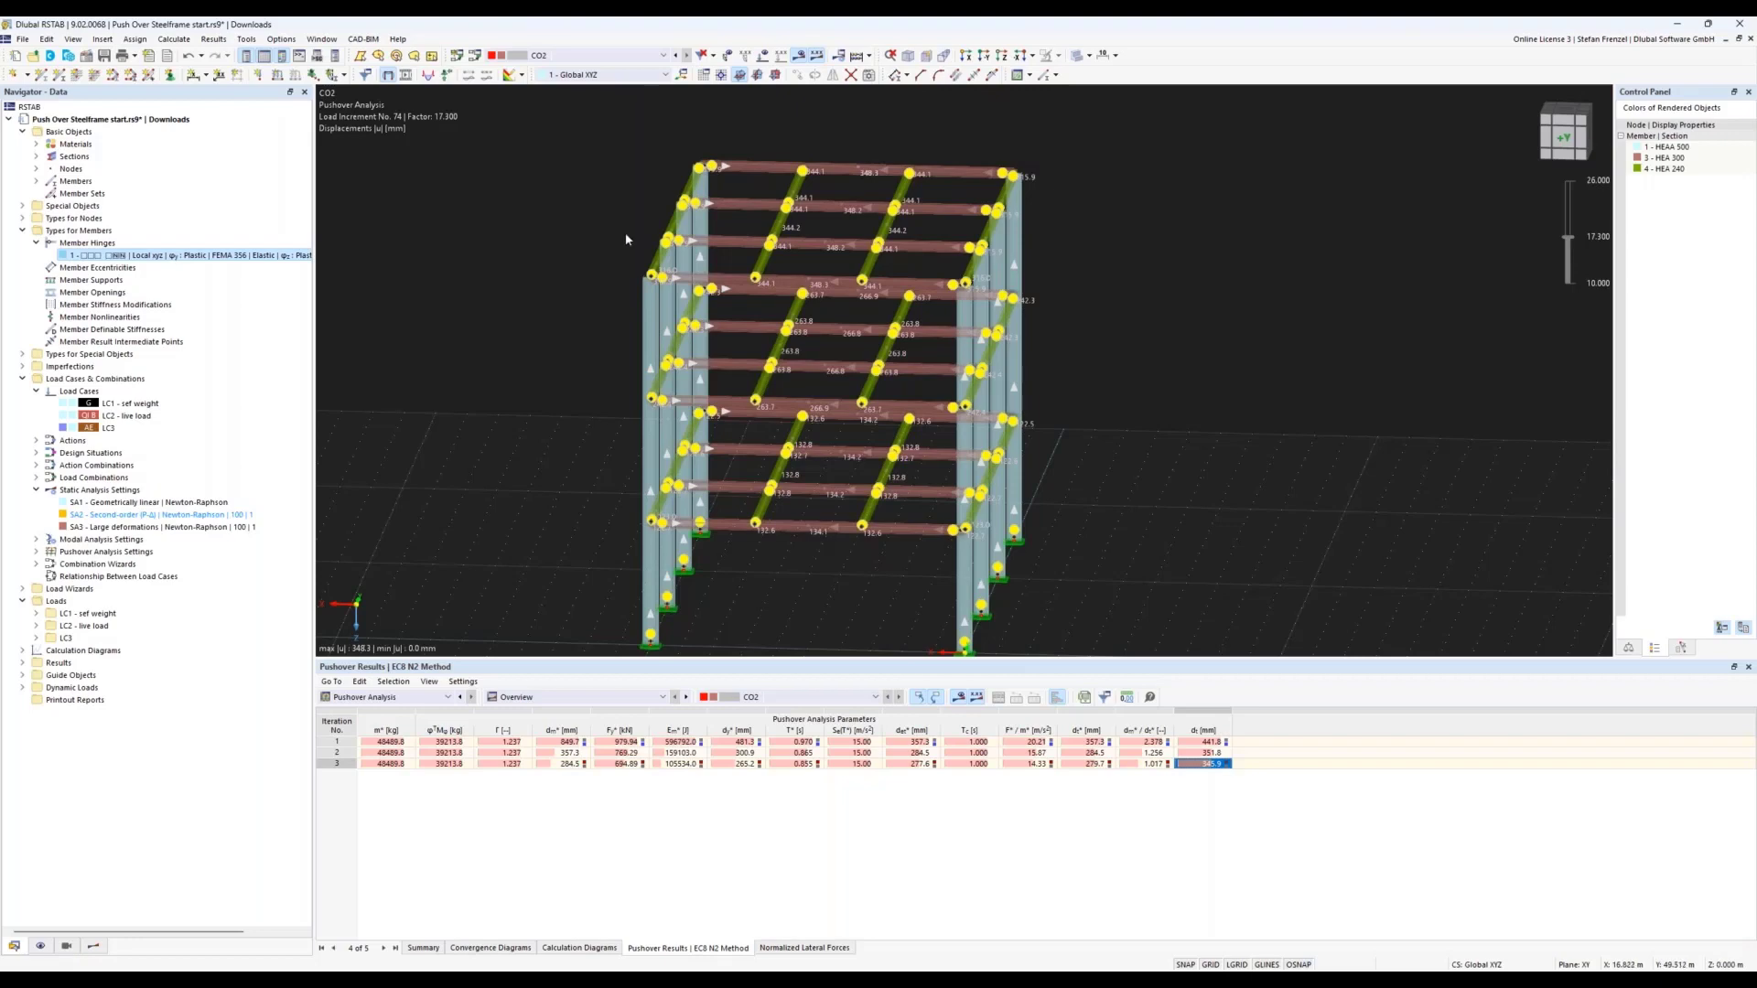
- Create load combination CO3 of type Pushover Analysis with SA3 - Large deformations, constant vertical loads from CO1 and modal analysis from LC3
{"action": "scroll", "coordinate": [622, 206], "scroll_direction": "down", "scroll_amount": 2}
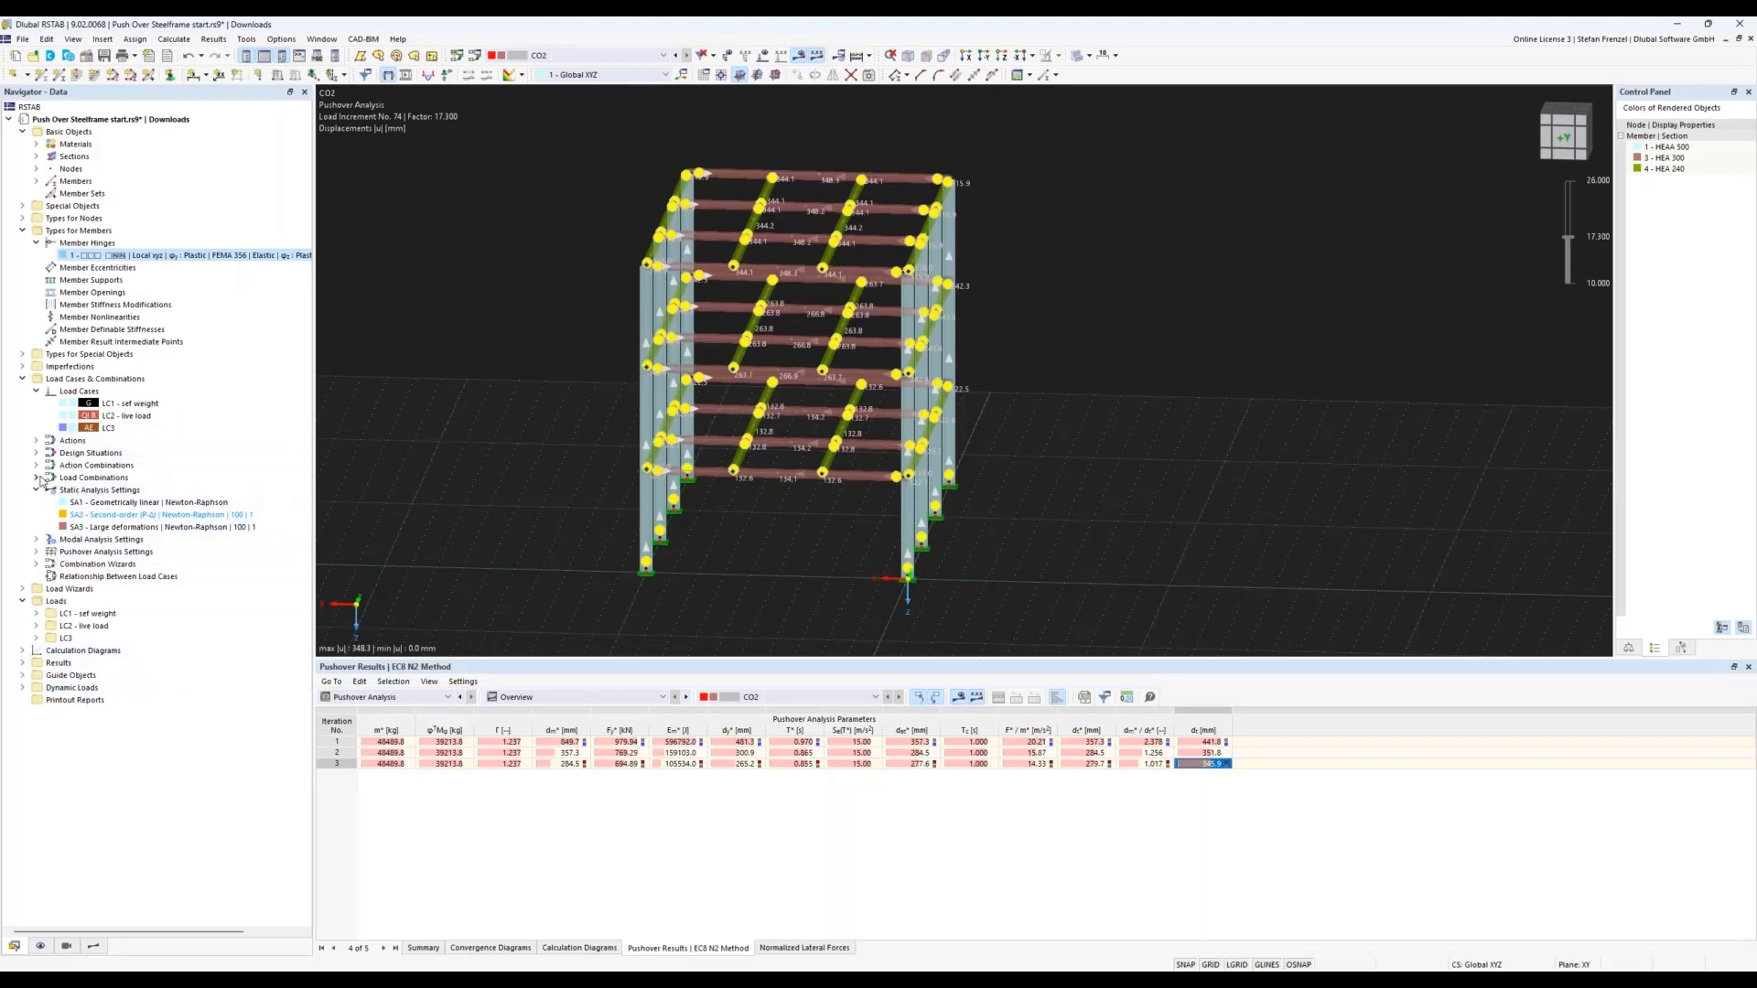
{"action": "double_click", "coordinate": [91, 476]}
{"action": "right_click", "coordinate": [101, 503]}
{"action": "left_click", "coordinate": [122, 514]}
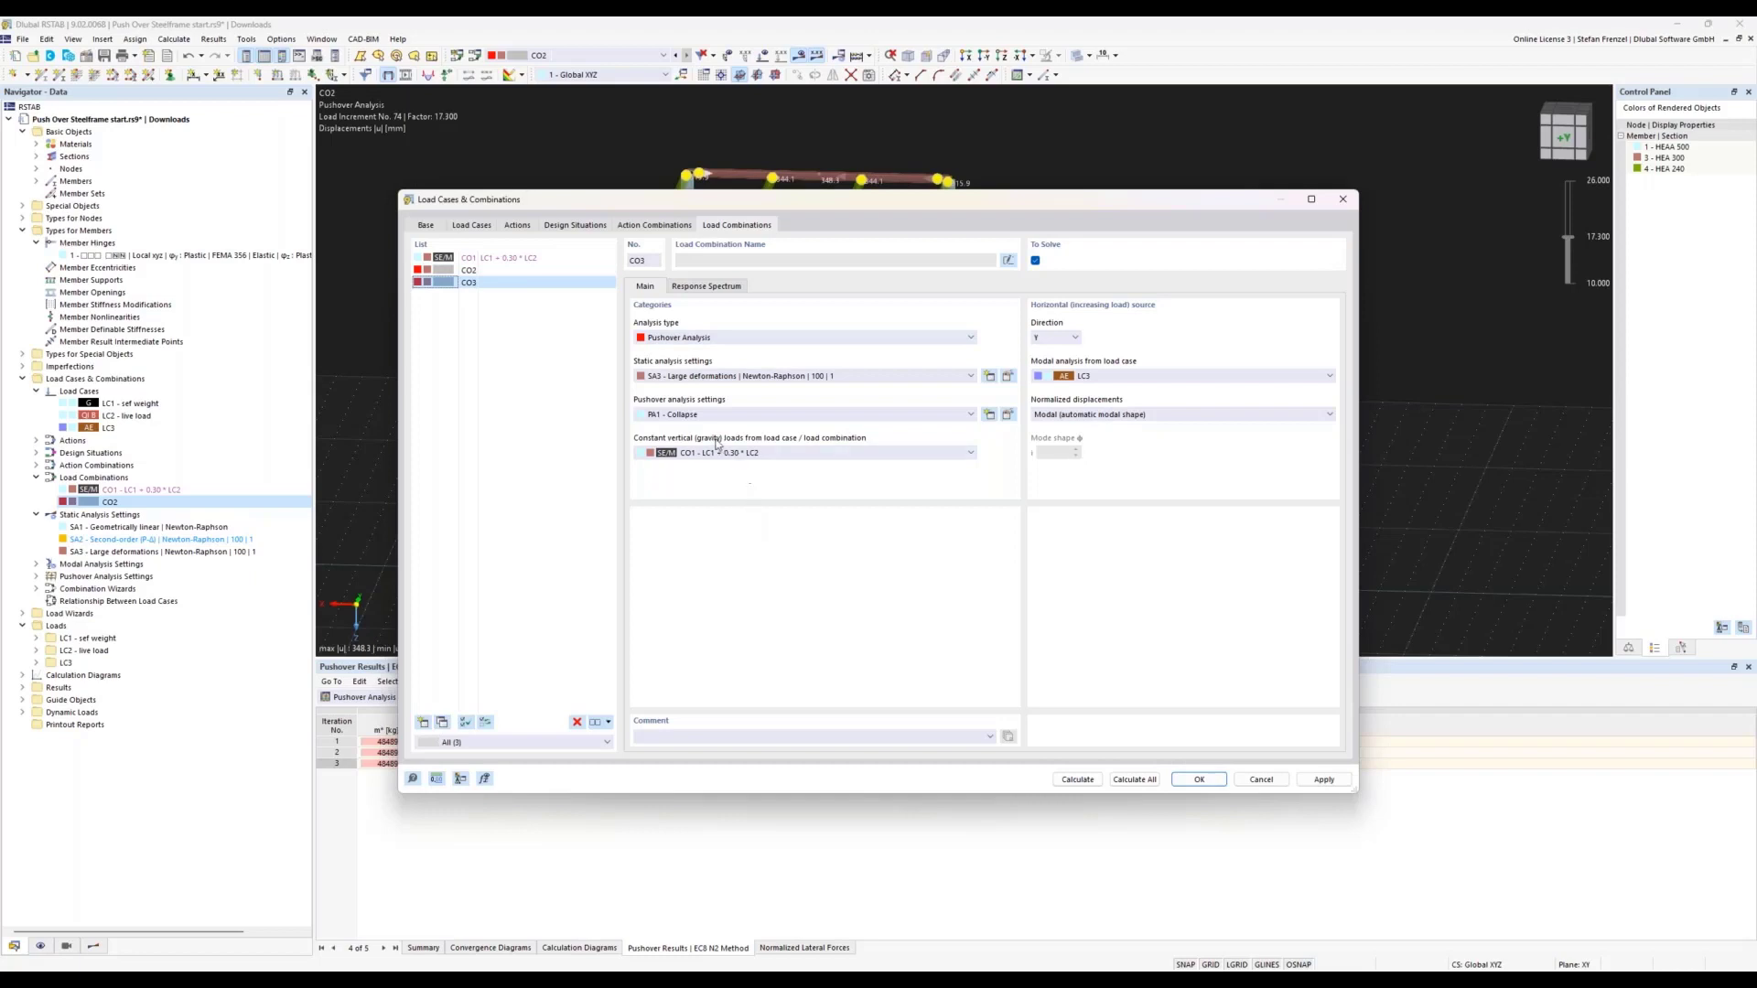
- Add a new response spectrum to CO3 according to EN 1998-1 | CEN | 2013-05 with the spectrum shape Elastic Spectrum
{"action": "left_click", "coordinate": [704, 288]}
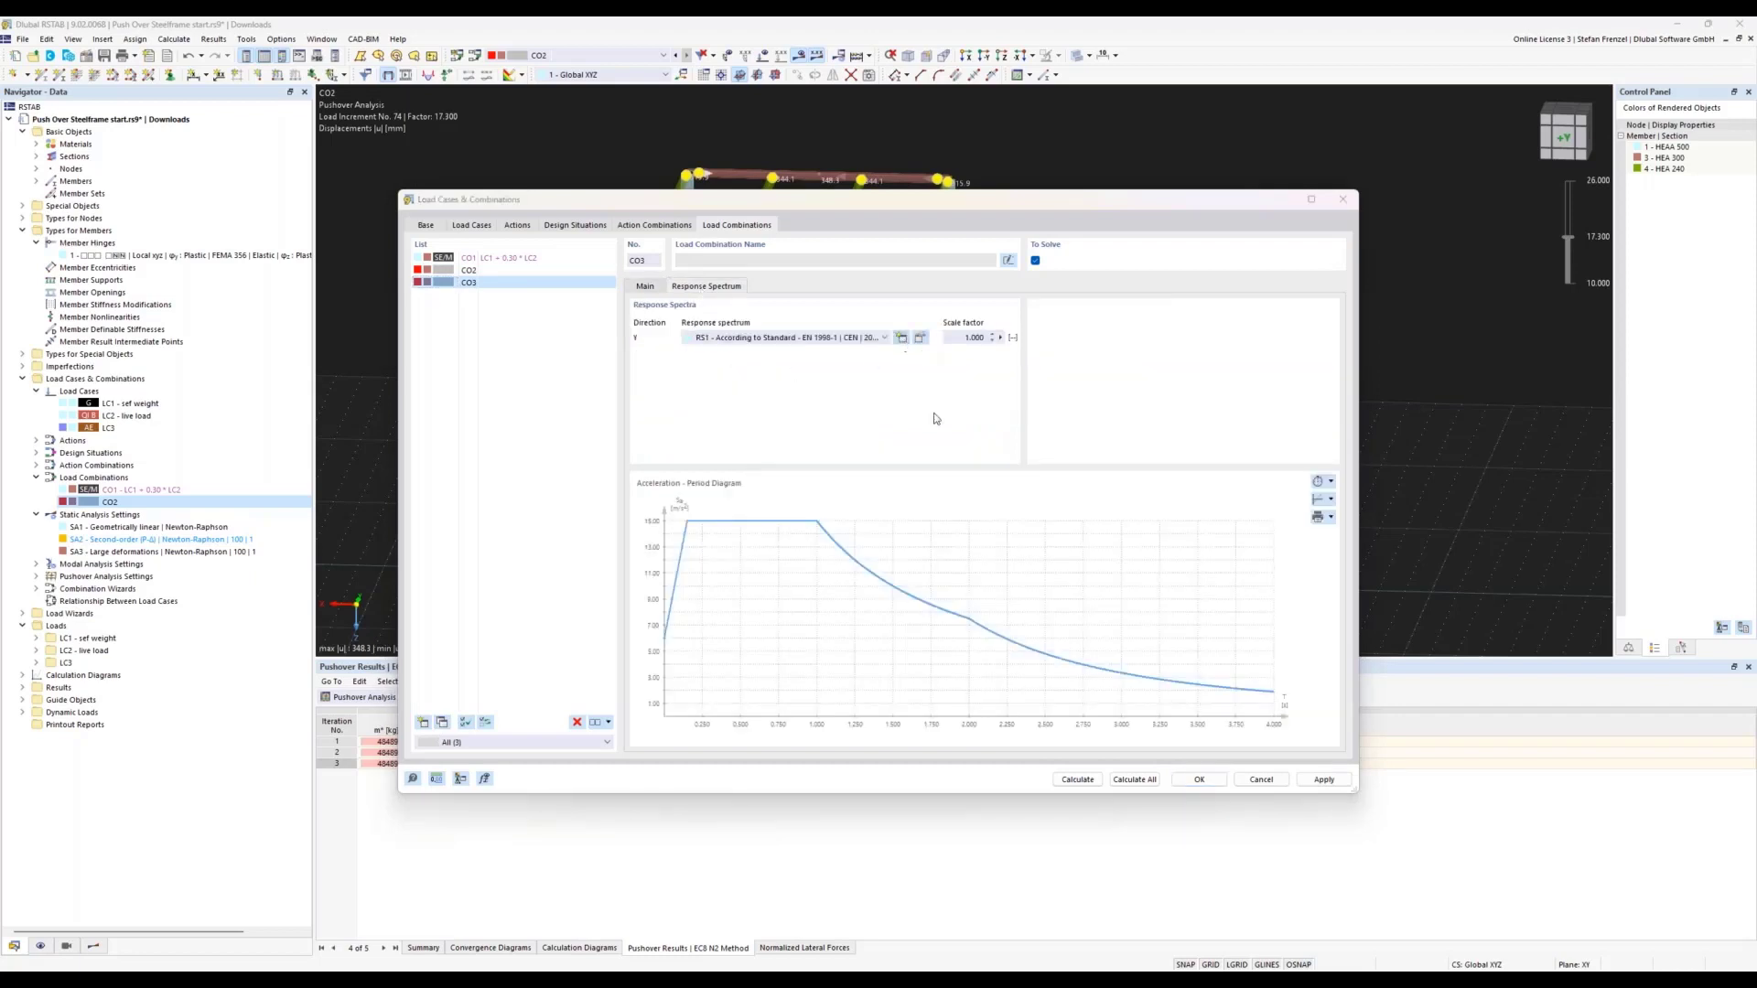
{"action": "left_click", "coordinate": [902, 338]}
{"action": "left_click", "coordinate": [805, 314]}
{"action": "left_click", "coordinate": [794, 359]}
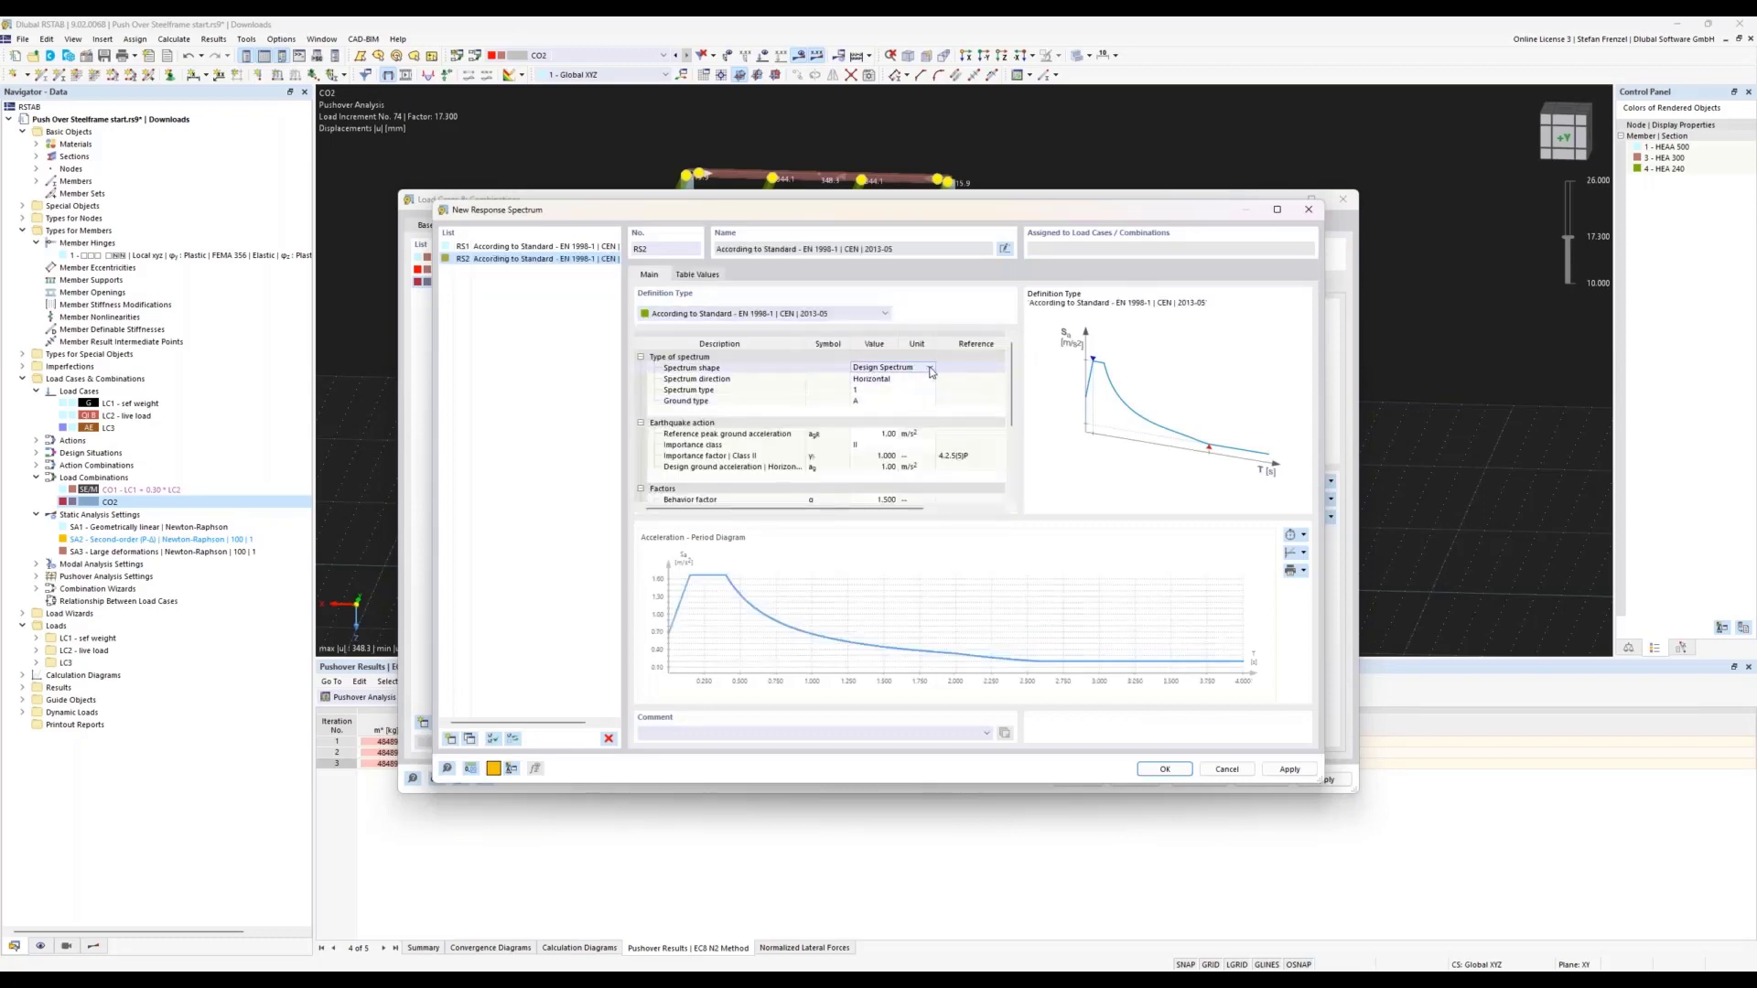
{"action": "left_click", "coordinate": [929, 369]}
{"action": "left_click", "coordinate": [914, 391]}
- Set the new spectrum's reference peak ground acceleration to 12 m/s² with ground type A, and accept the spectrum
{"action": "left_click", "coordinate": [886, 436]}
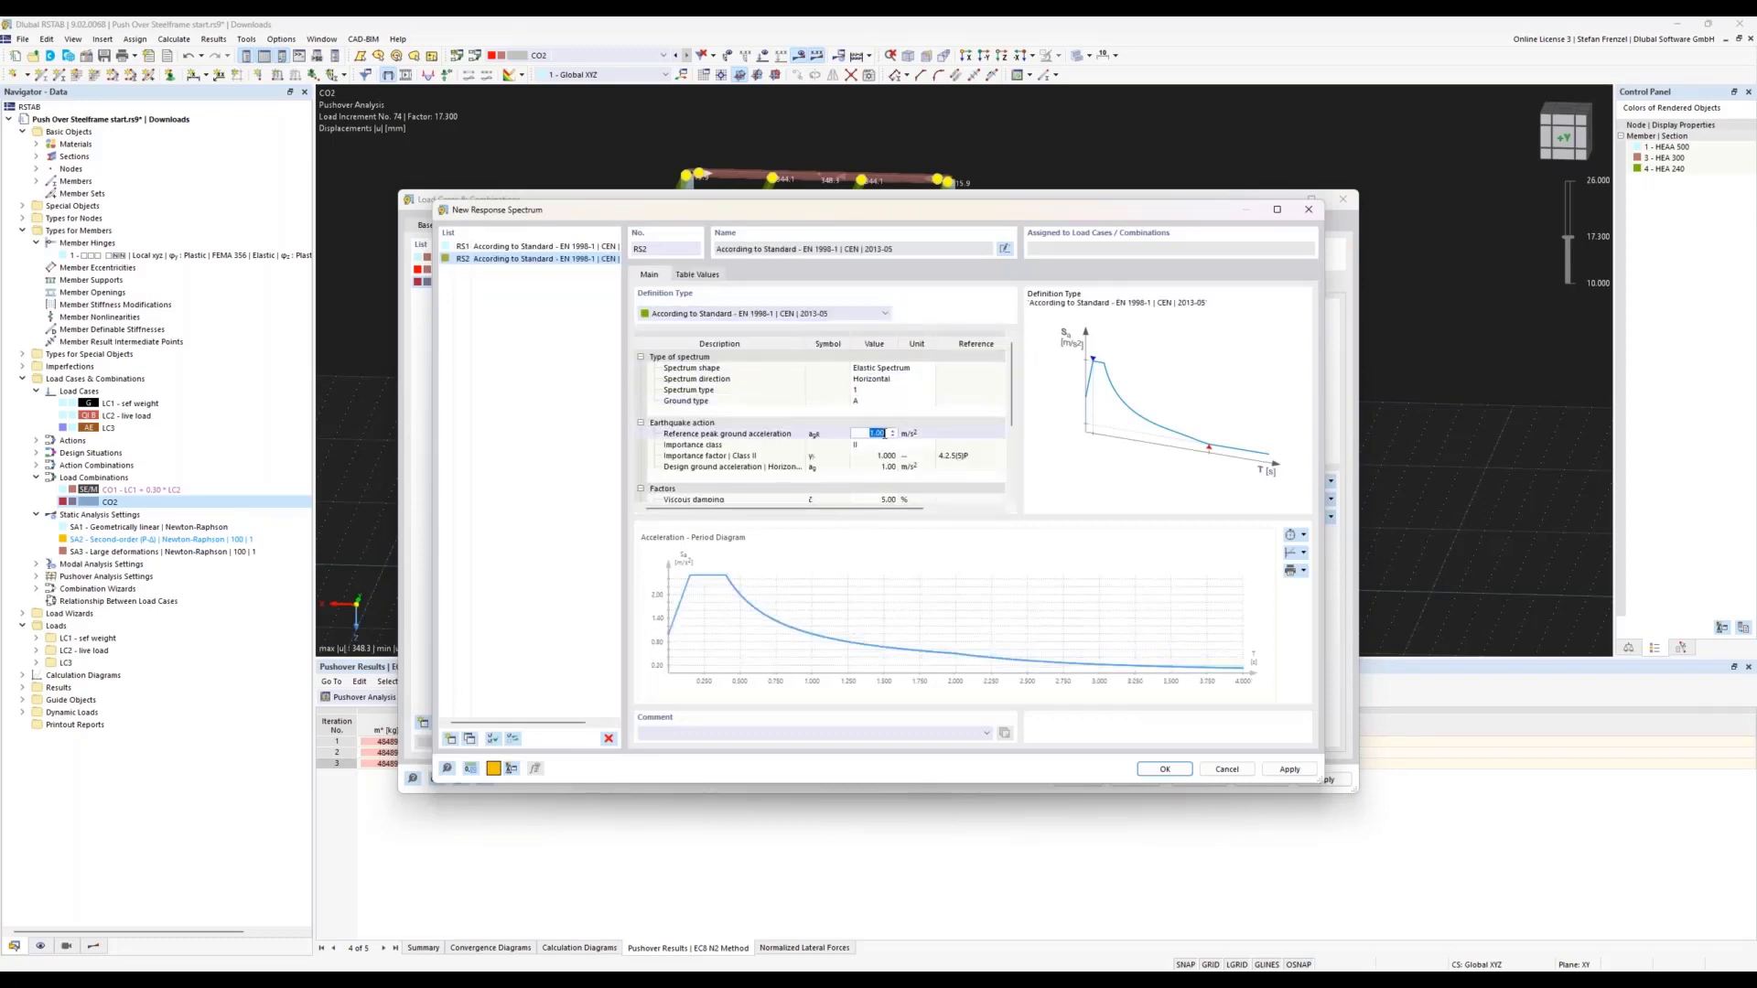
{"action": "type", "text": "12"}
{"action": "key", "text": "Return"}
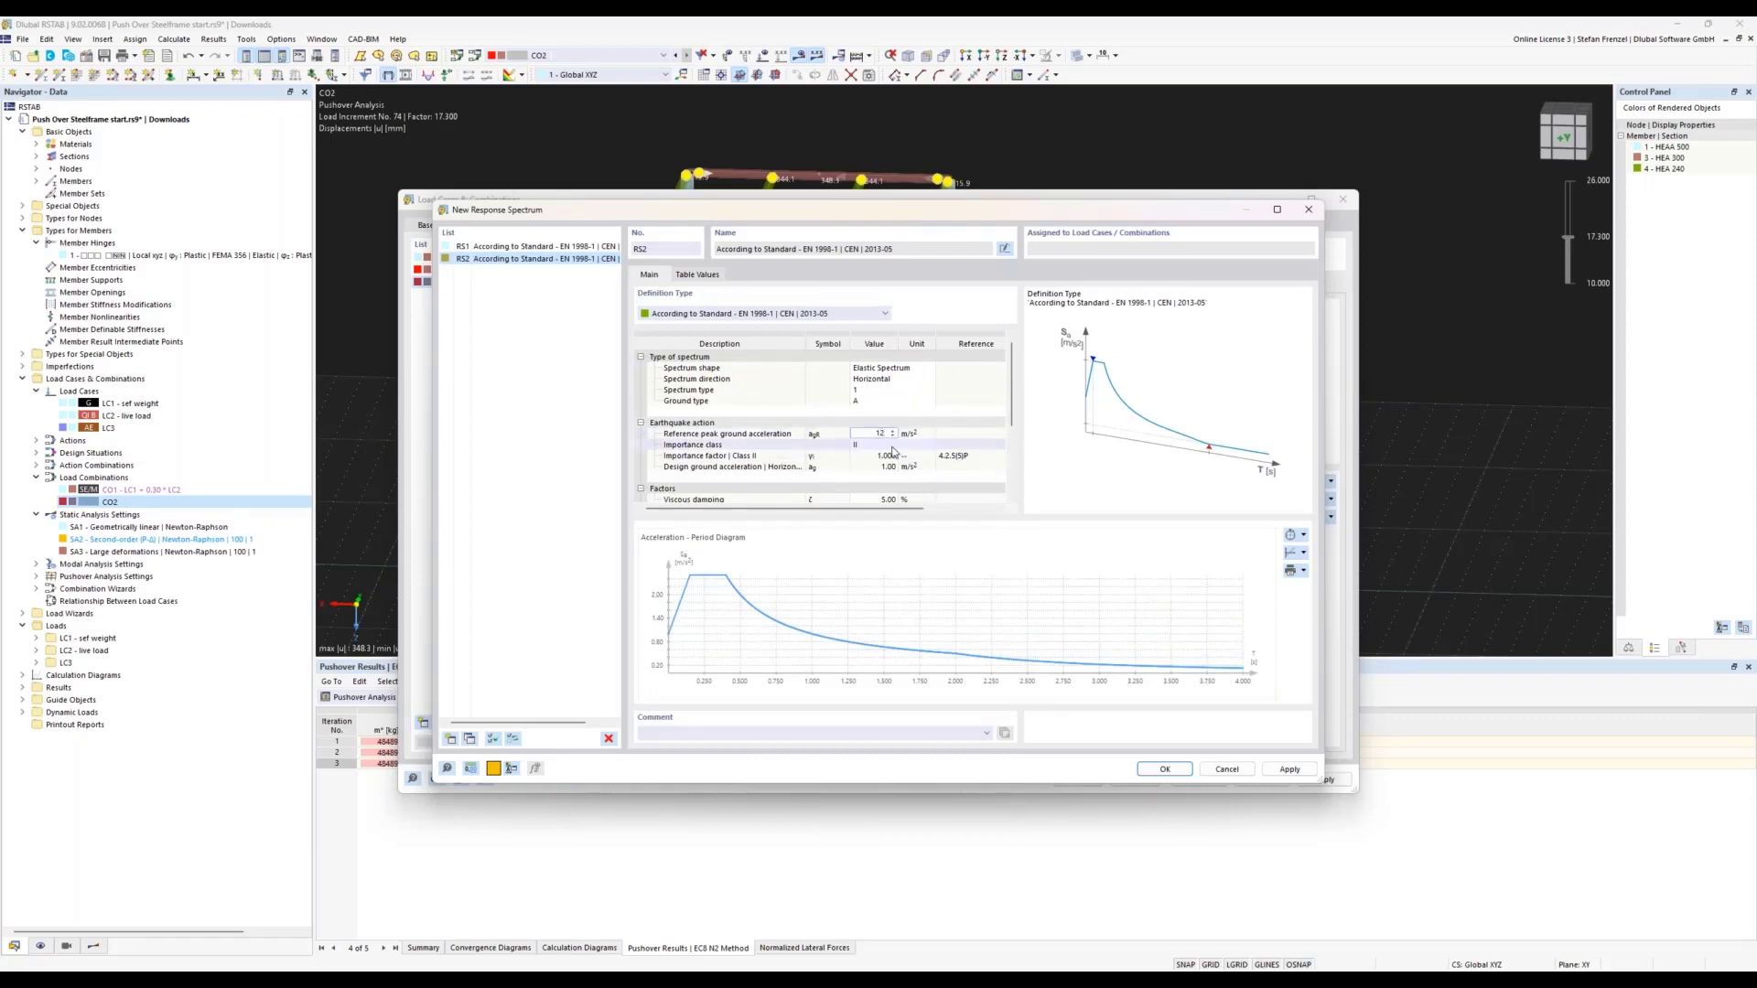
{"action": "scroll", "coordinate": [868, 446], "scroll_direction": "down", "scroll_amount": 3}
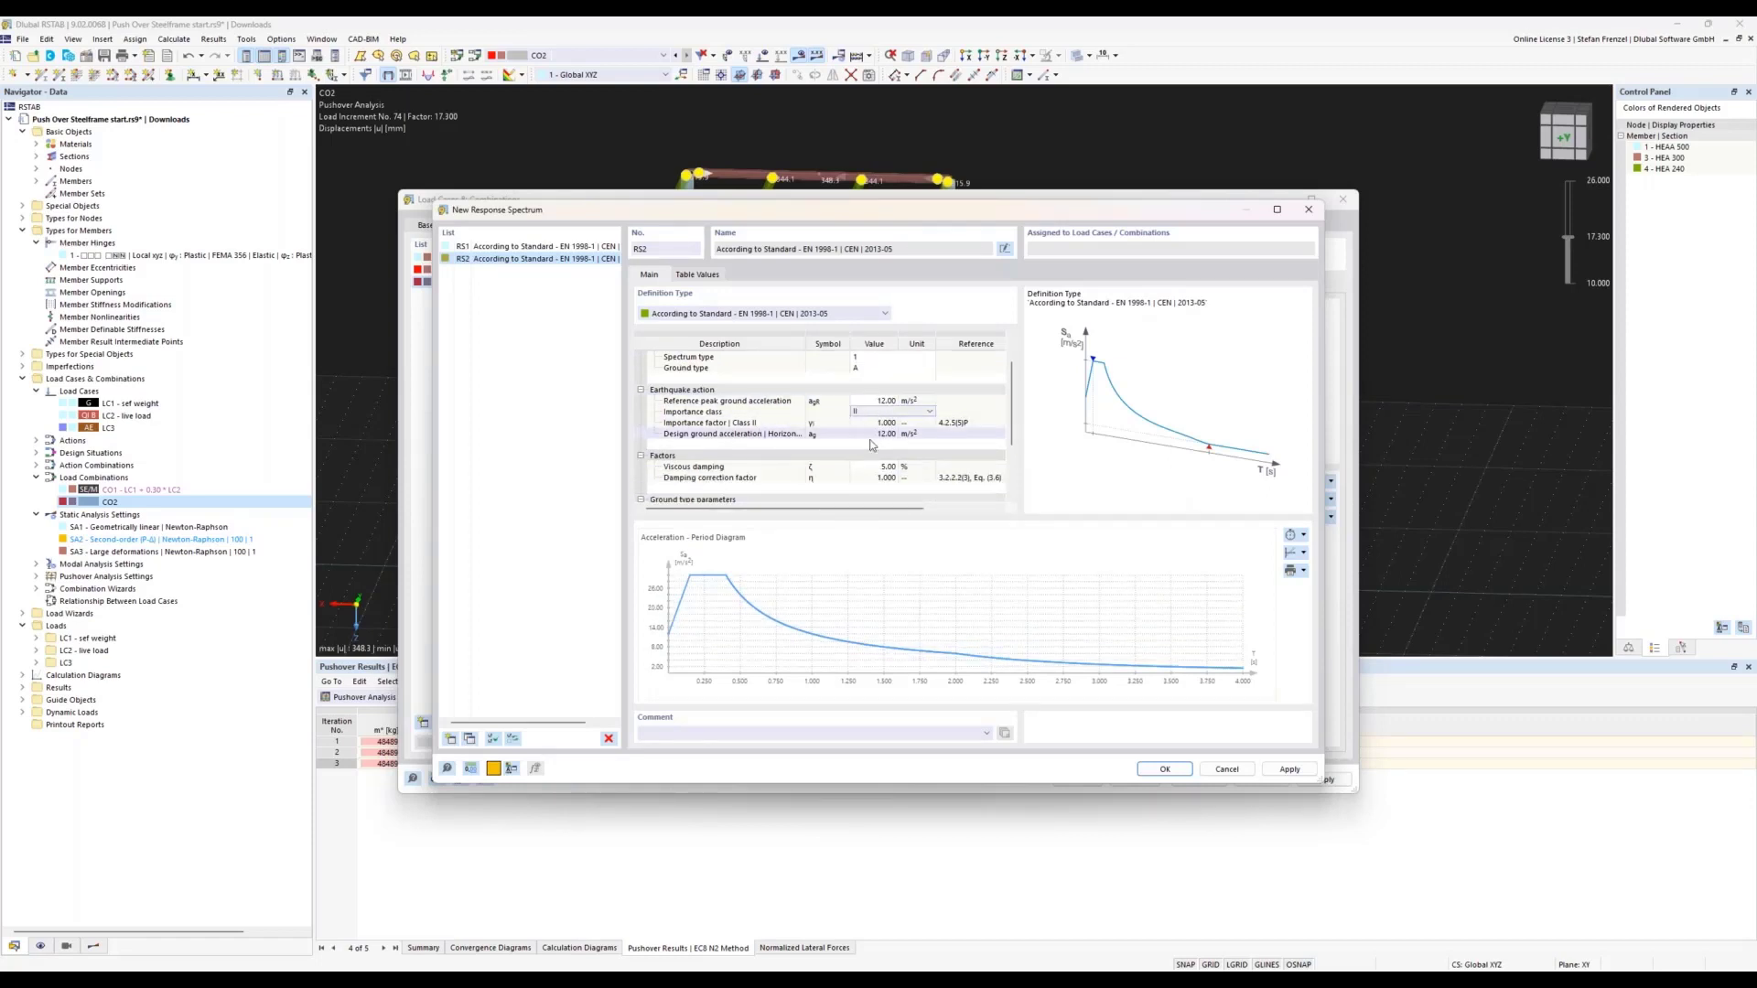
{"action": "scroll", "coordinate": [866, 450], "scroll_direction": "down", "scroll_amount": 2}
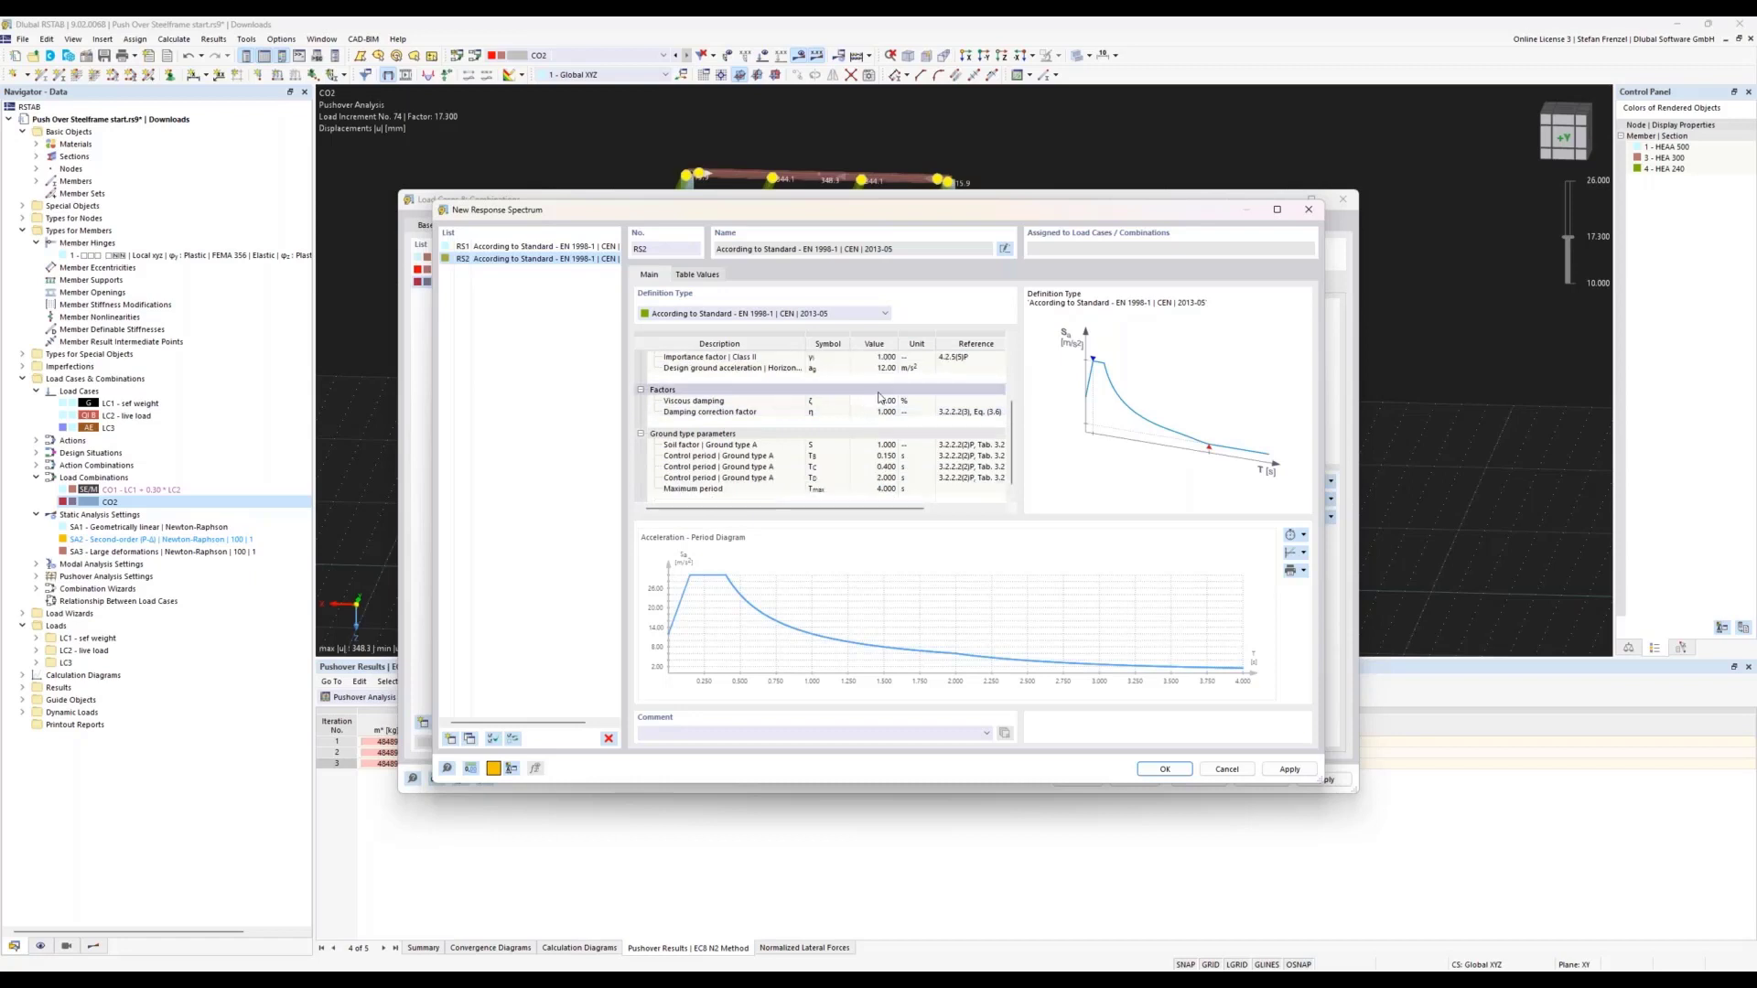
{"action": "scroll", "coordinate": [878, 392], "scroll_direction": "up", "scroll_amount": 5}
{"action": "left_click", "coordinate": [879, 401]}
{"action": "left_click", "coordinate": [929, 401]}
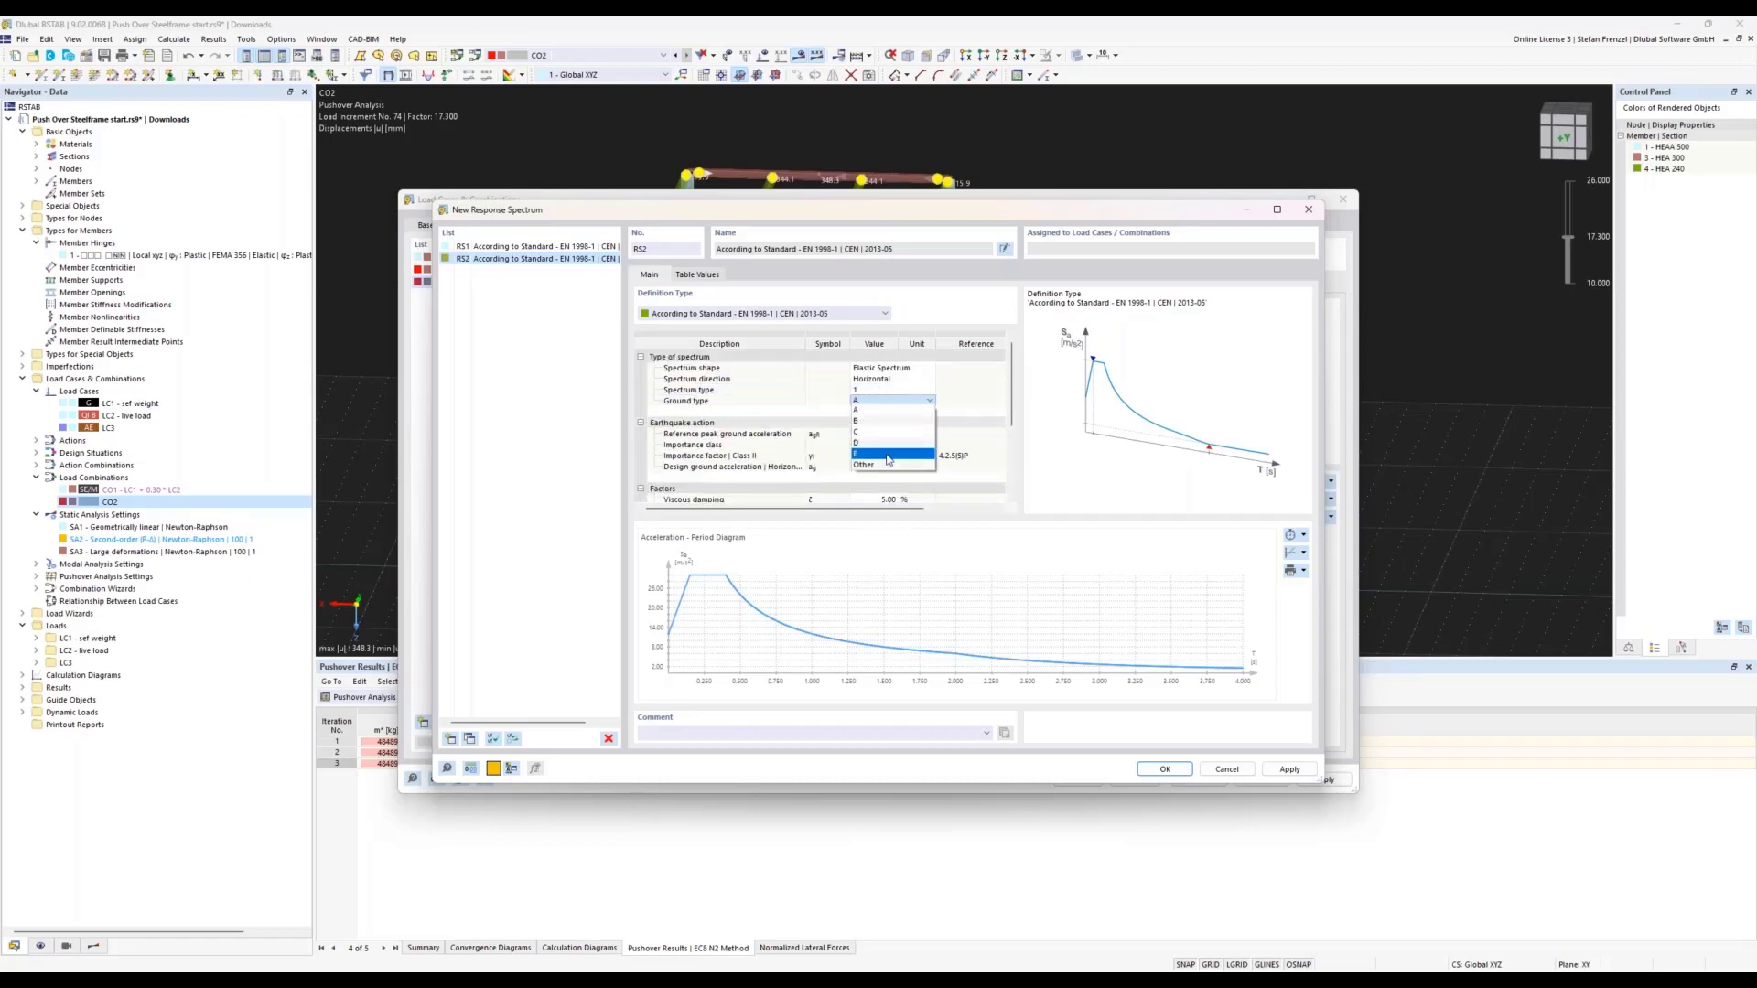
{"action": "left_click", "coordinate": [883, 409]}
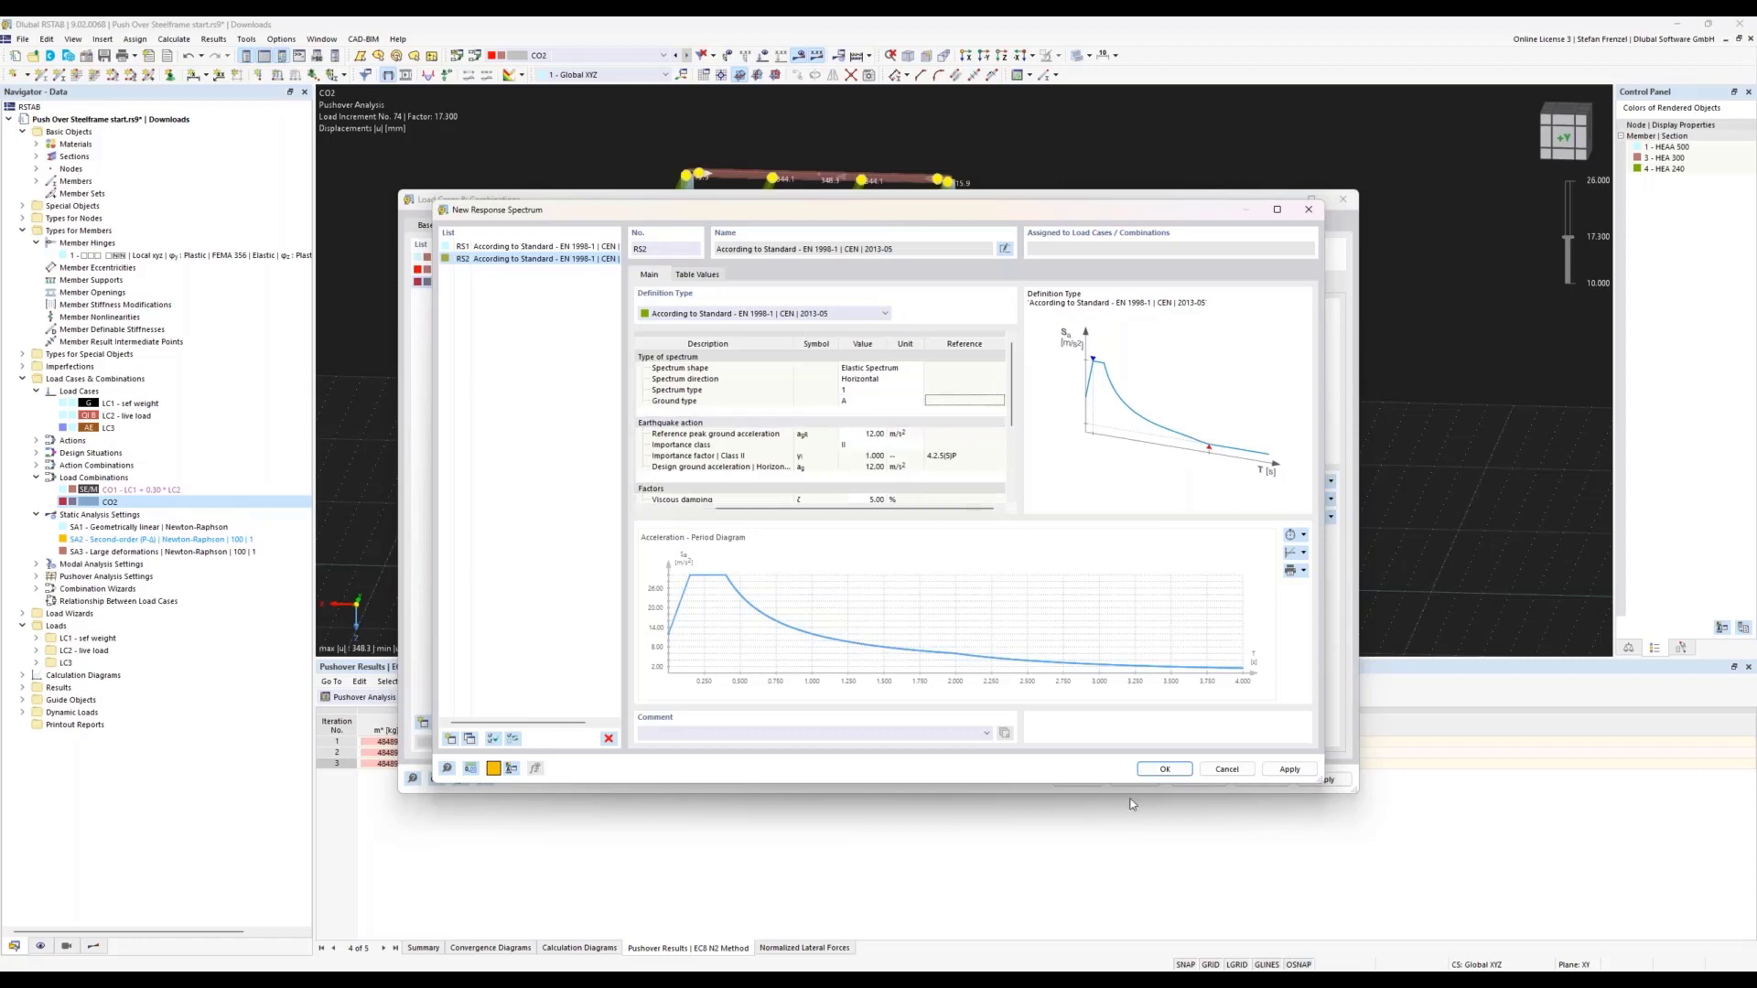
{"action": "left_click", "coordinate": [1164, 769]}
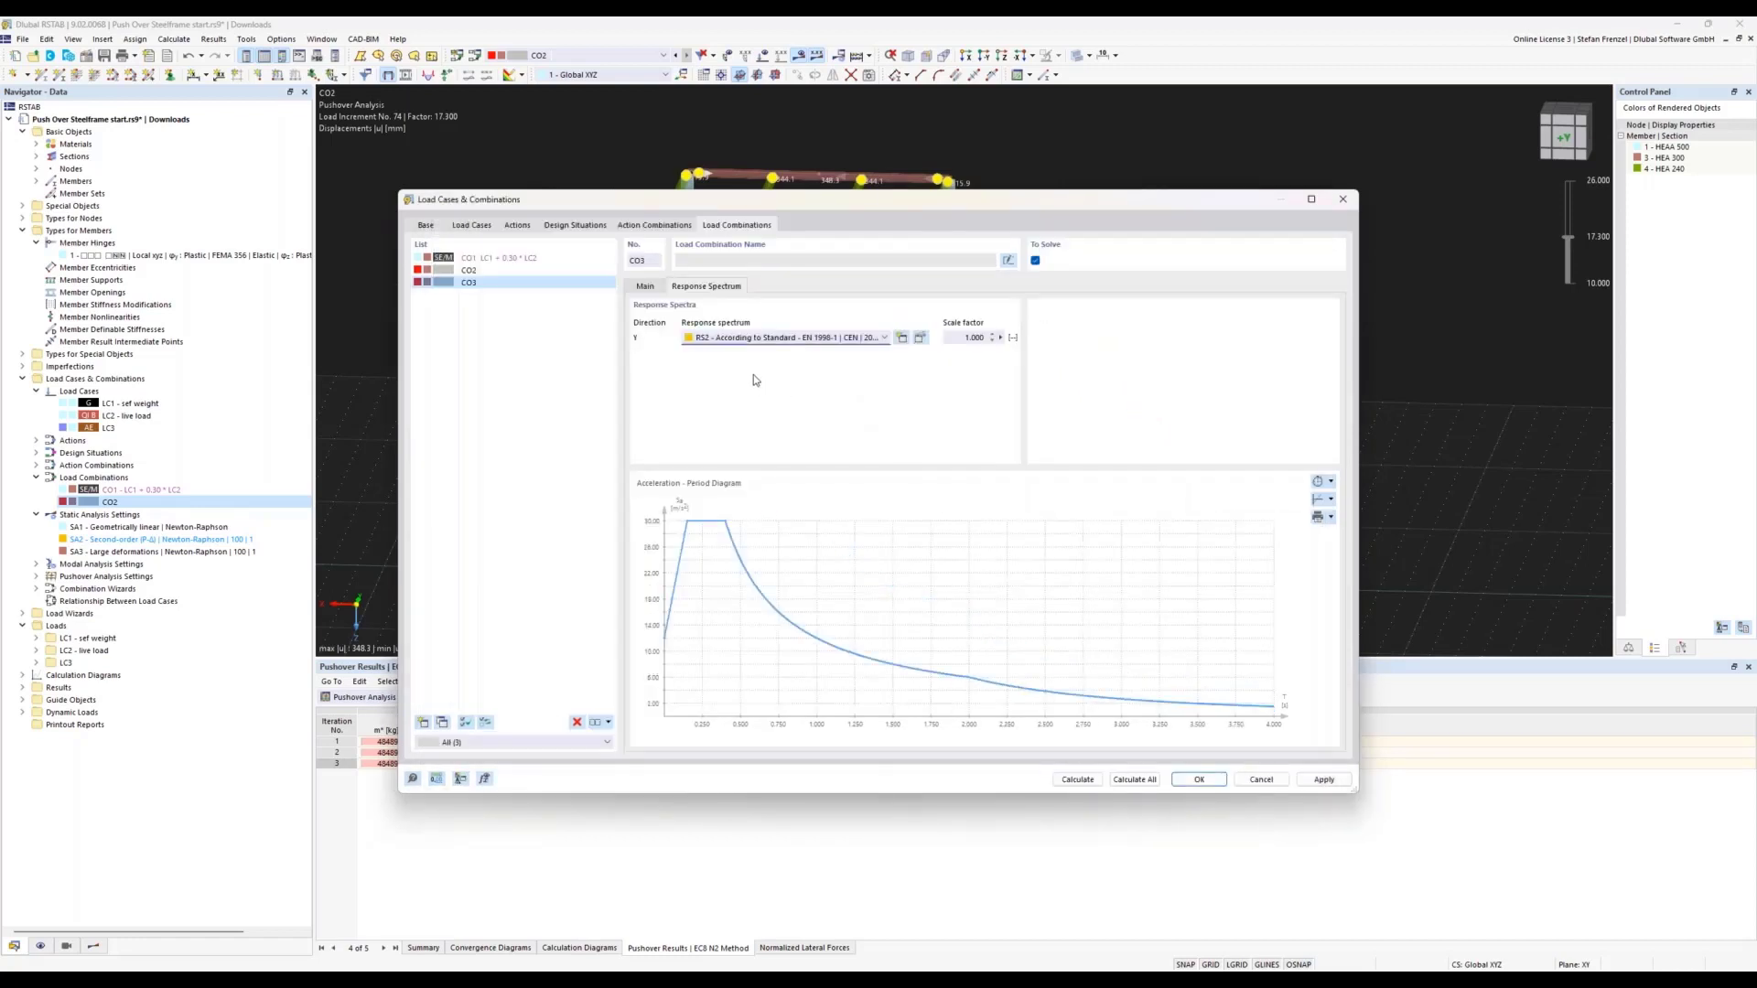
- Create new pushover analysis settings for CO3 with an initial load factor of 20.000 and Collapse as the end of the capacity curve
{"action": "left_click", "coordinate": [659, 288]}
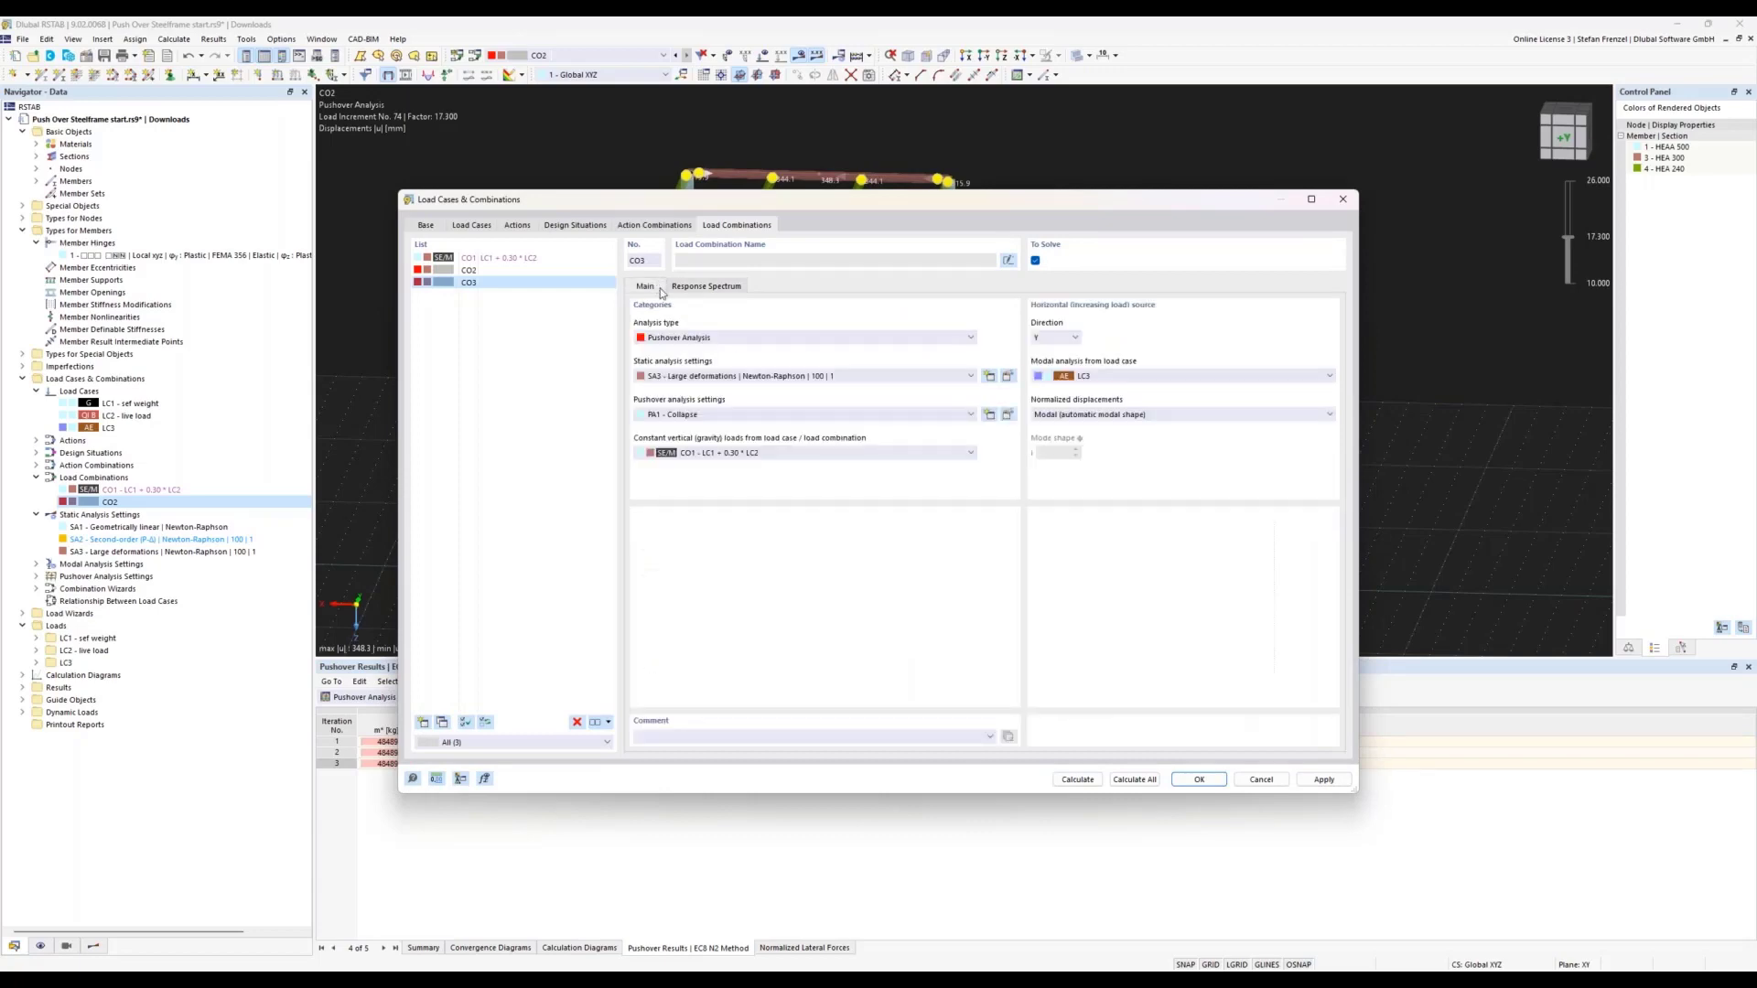
{"action": "left_click", "coordinate": [989, 416]}
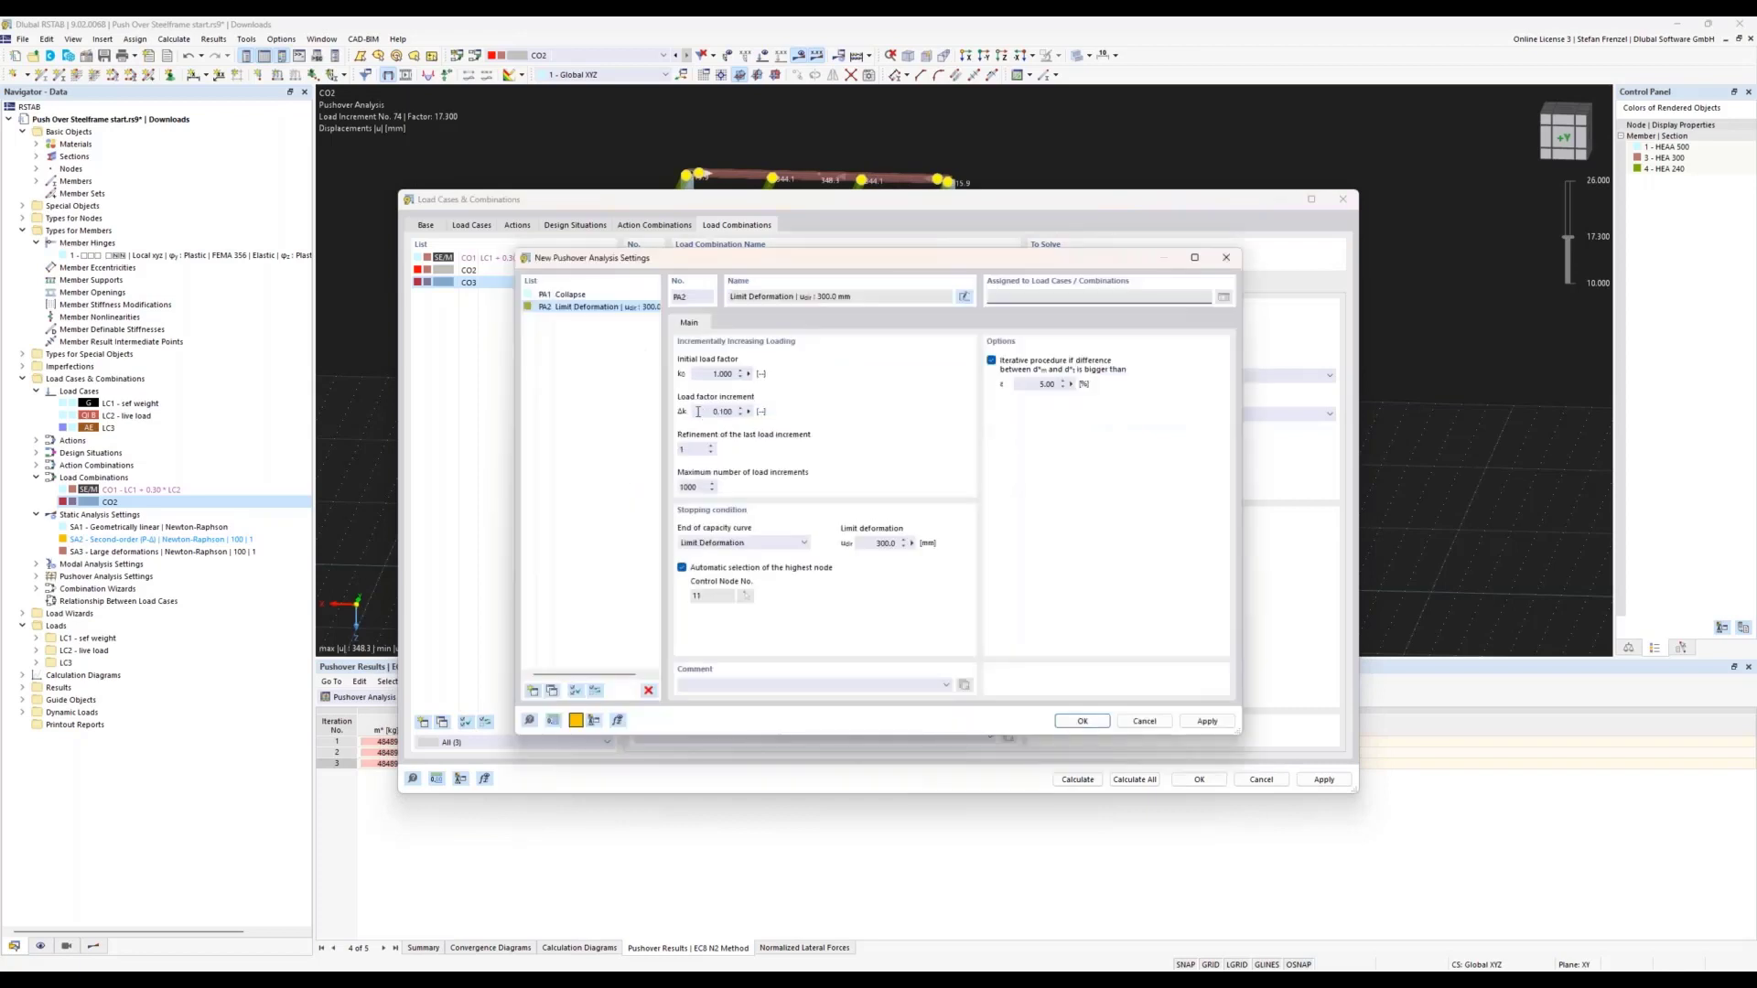
{"action": "left_click_drag", "start_coordinate": [702, 375], "coordinate": [768, 377]}
{"action": "left_click", "coordinate": [799, 547]}
{"action": "left_click", "coordinate": [785, 570]}
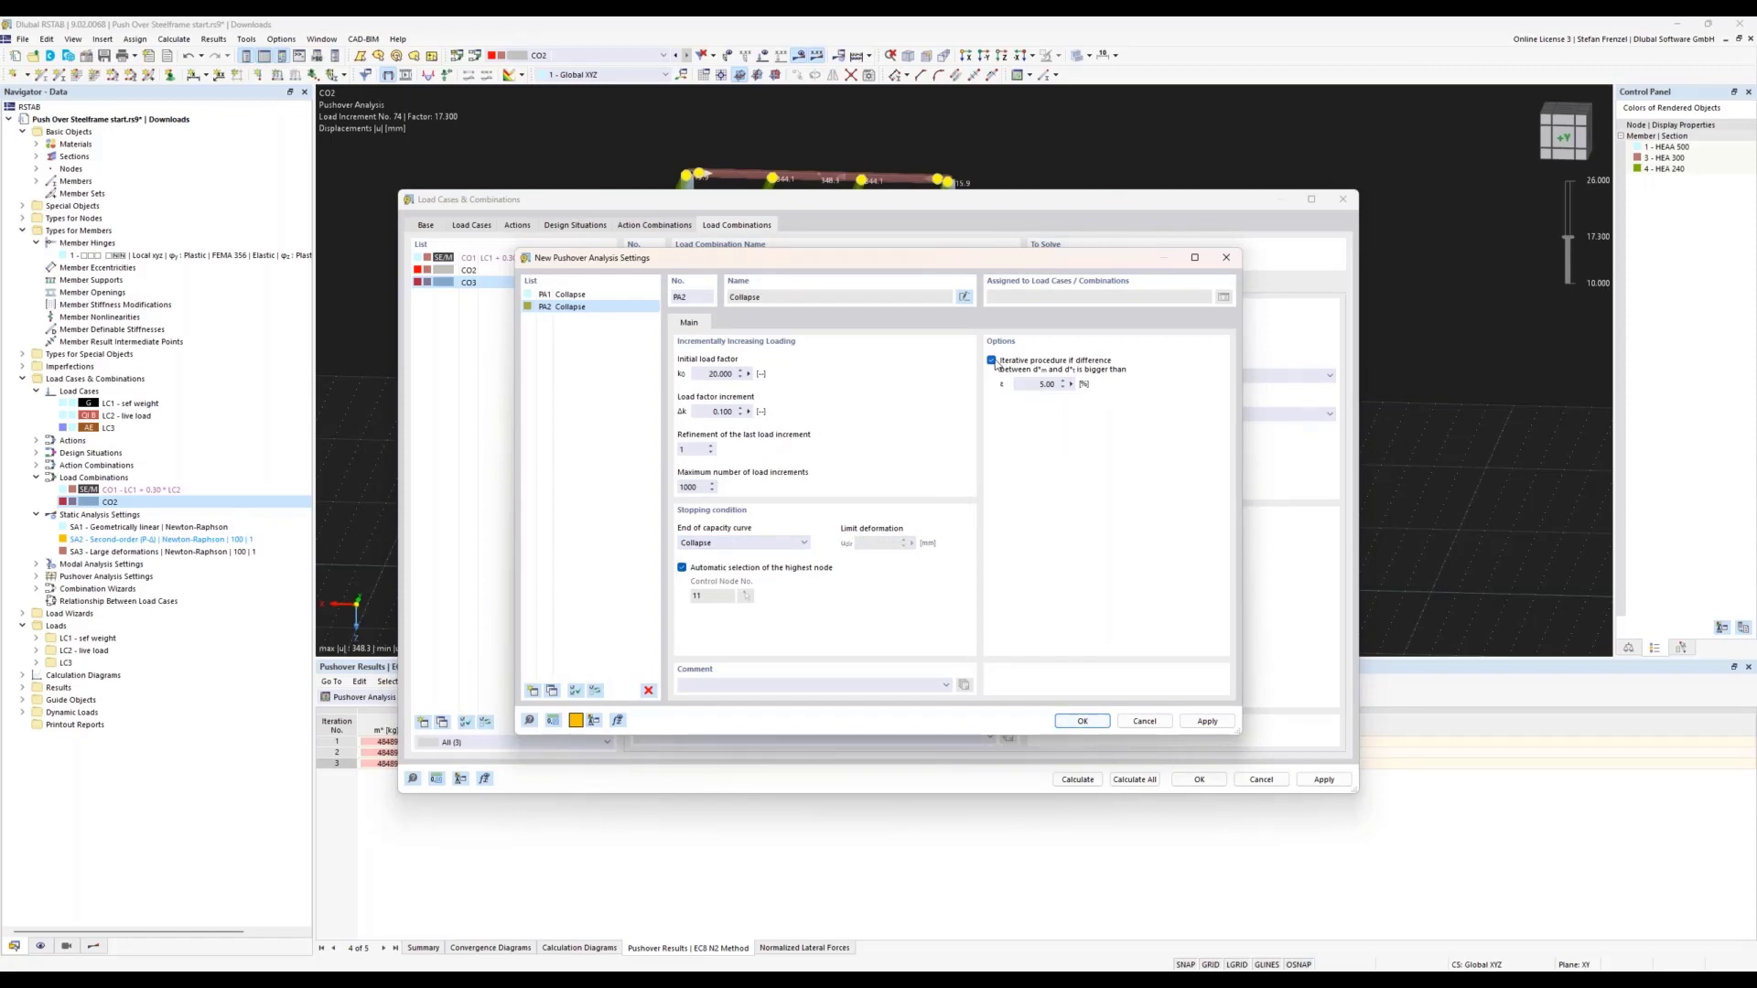
{"action": "double_click", "coordinate": [1034, 382]}
{"action": "left_click", "coordinate": [1083, 721]}
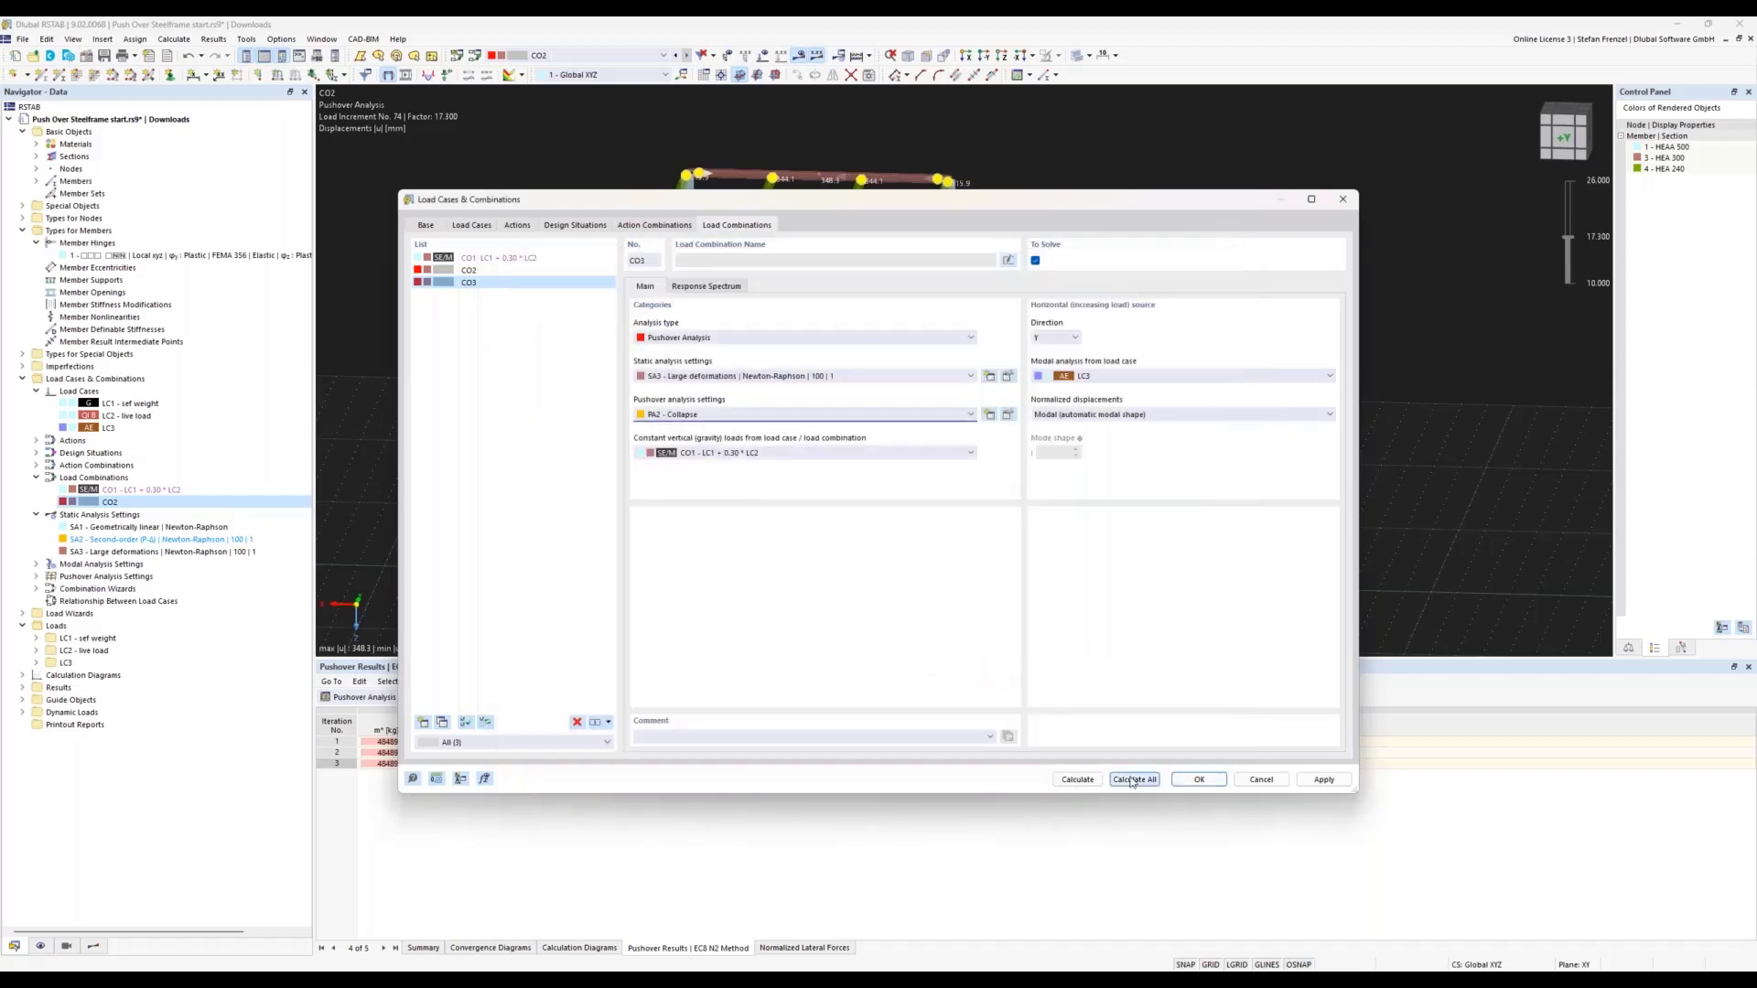
- Calculate load combination CO3 and inspect the resulting plastic hinges on the deformed steel frame
{"action": "left_click", "coordinate": [1092, 781]}
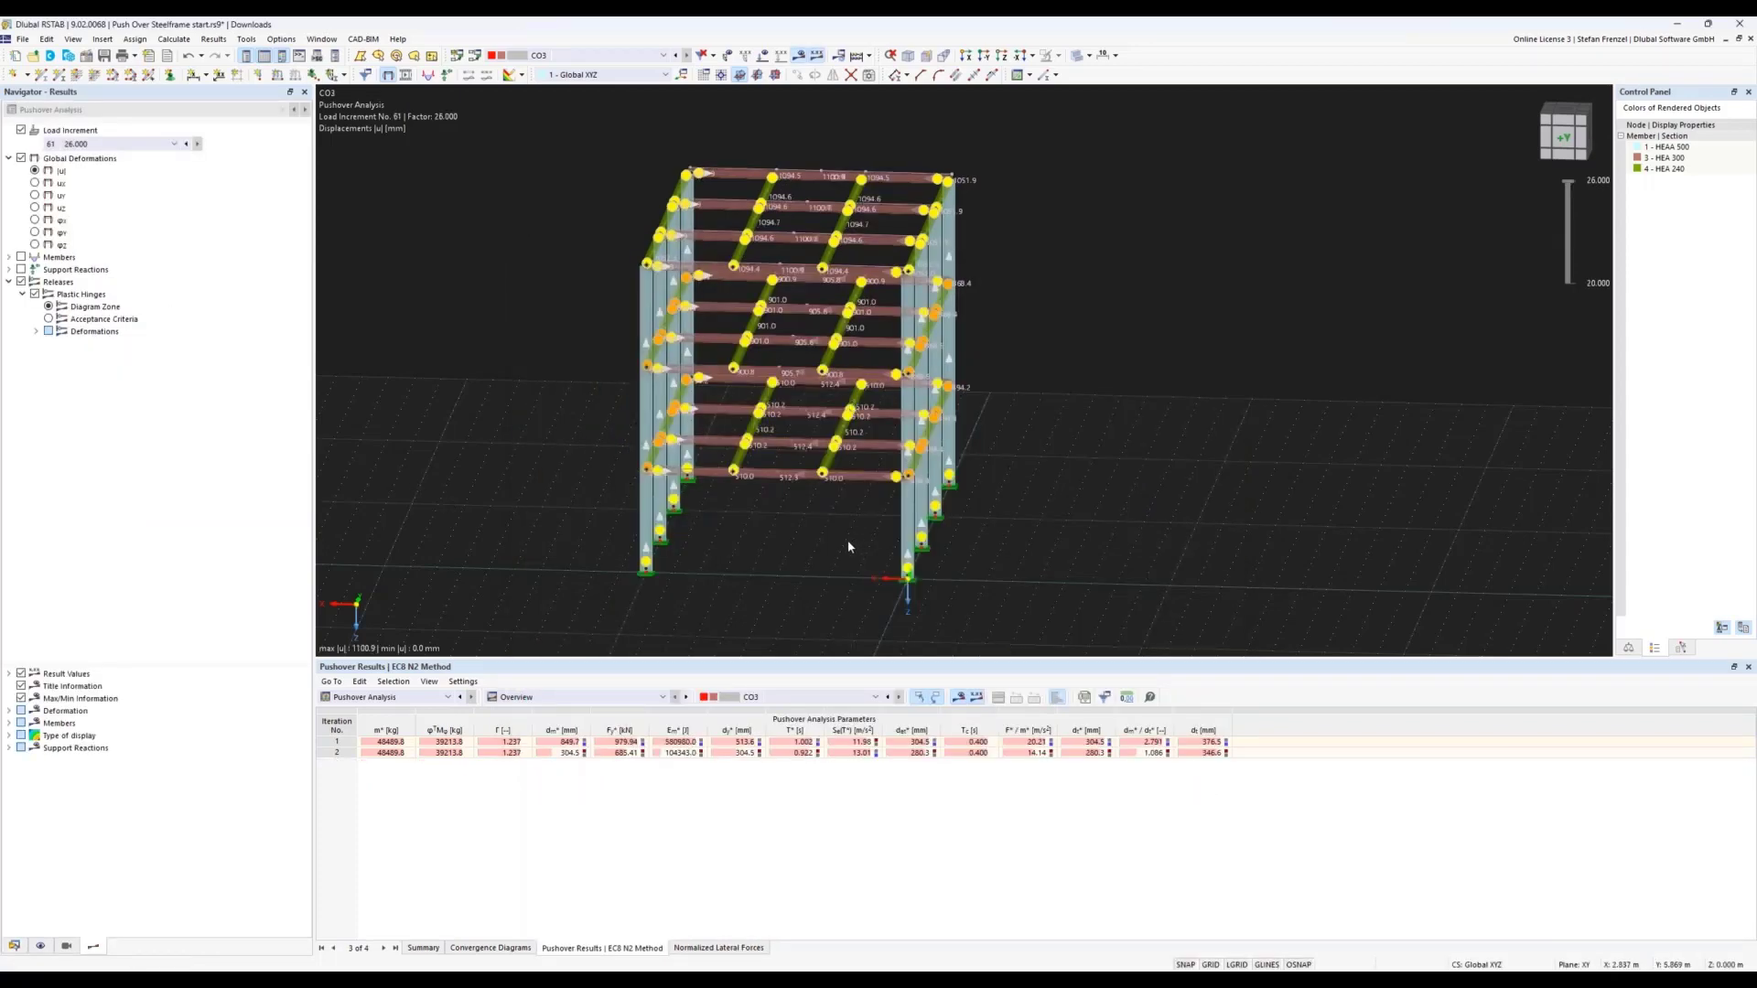
{"action": "middle_click_drag", "start_coordinate": [825, 543], "coordinate": [777, 536], "text": "ctrl"}
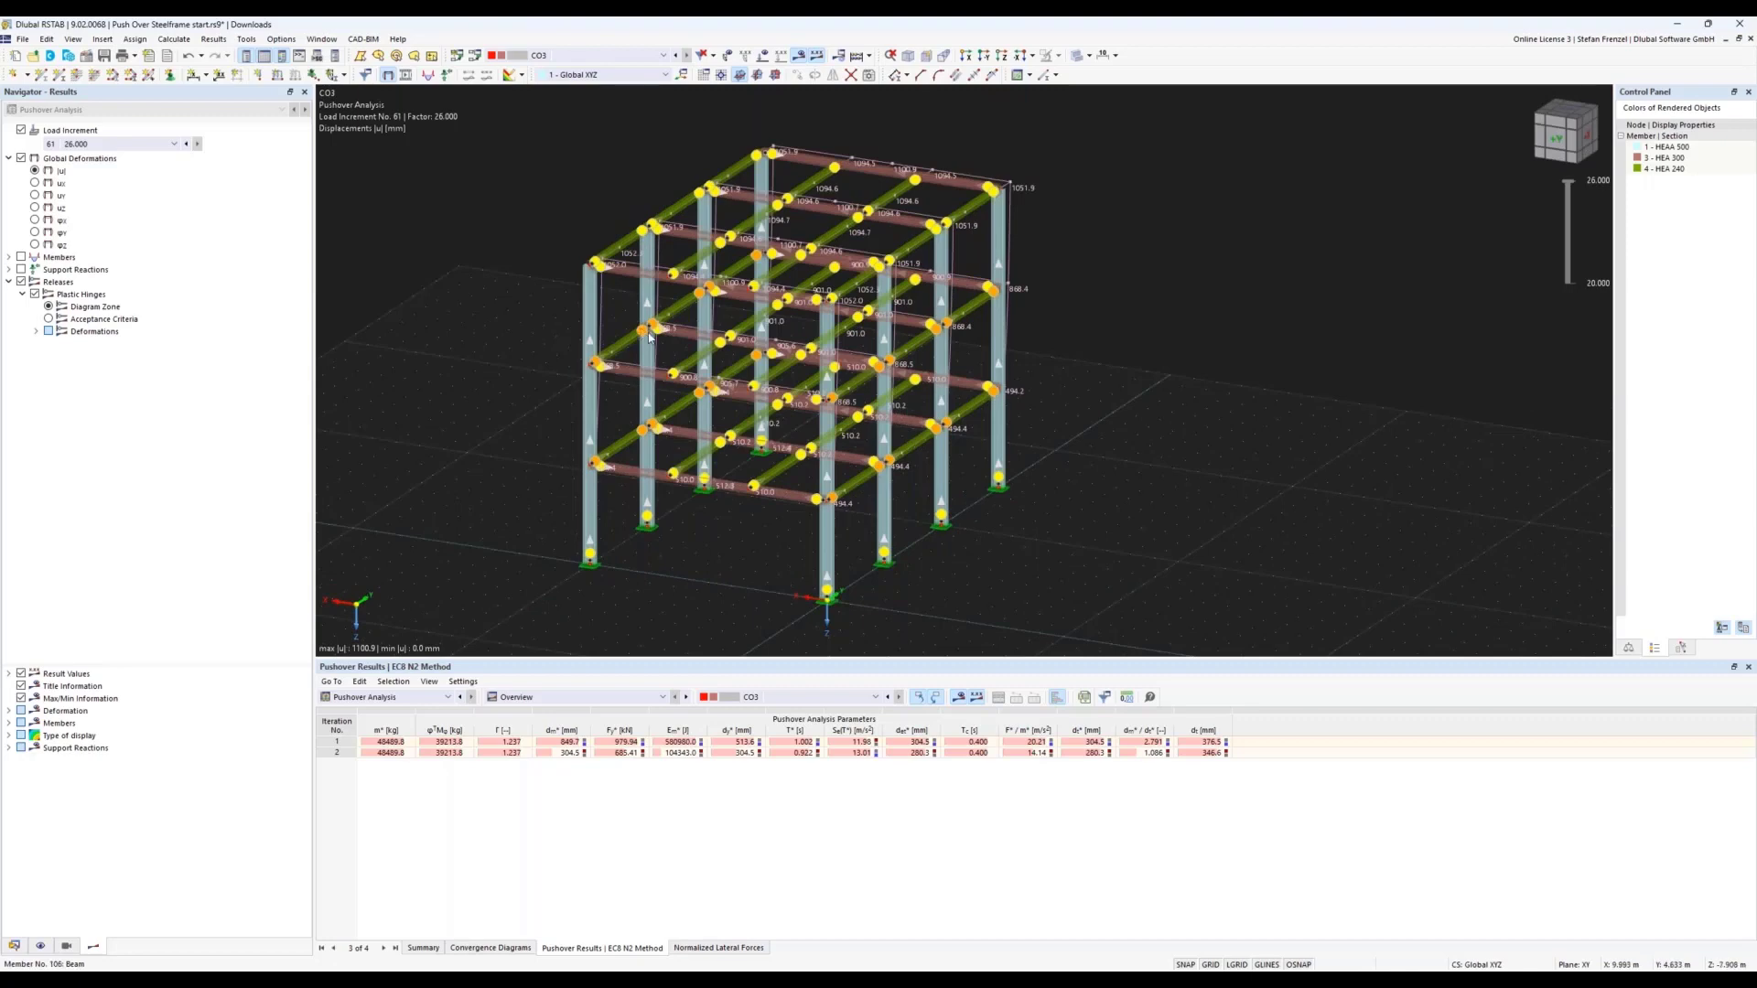
{"action": "mouse_move", "coordinate": [698, 298]}
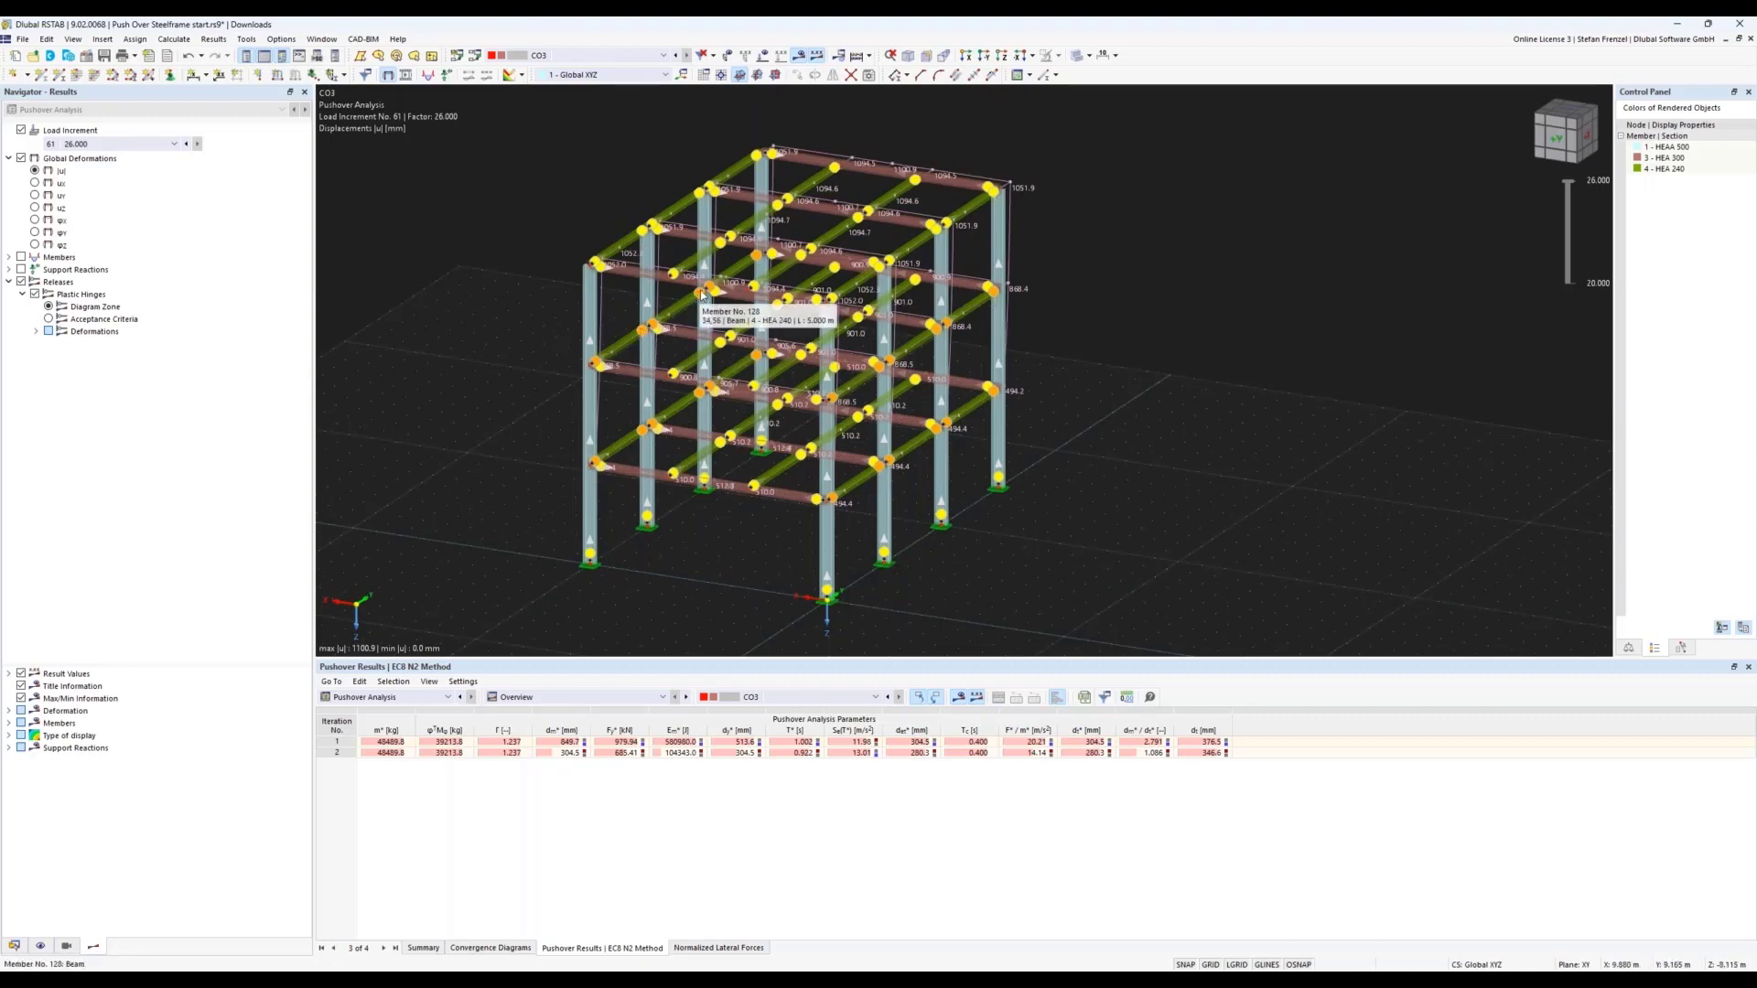
{"action": "mouse_move", "coordinate": [643, 336]}
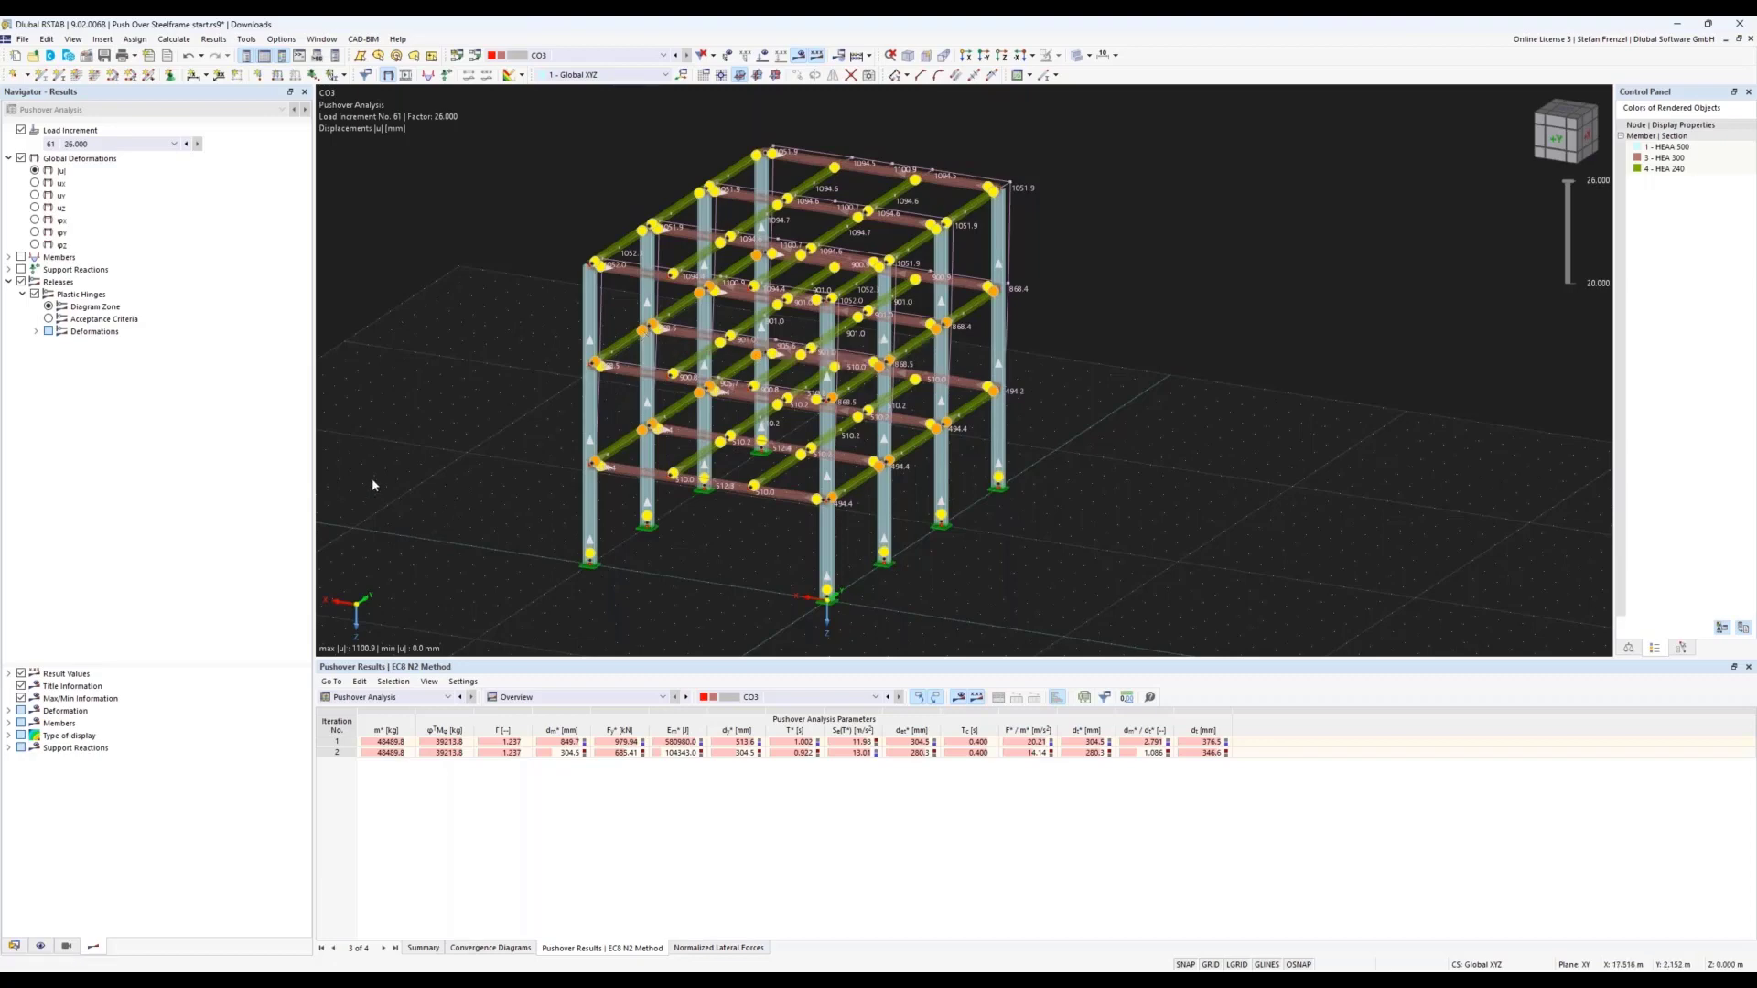
- Display the plastic hinges by acceptance criteria and check the matching φy plastic diagram and limits in member hinge 1
{"action": "left_click", "coordinate": [49, 319]}
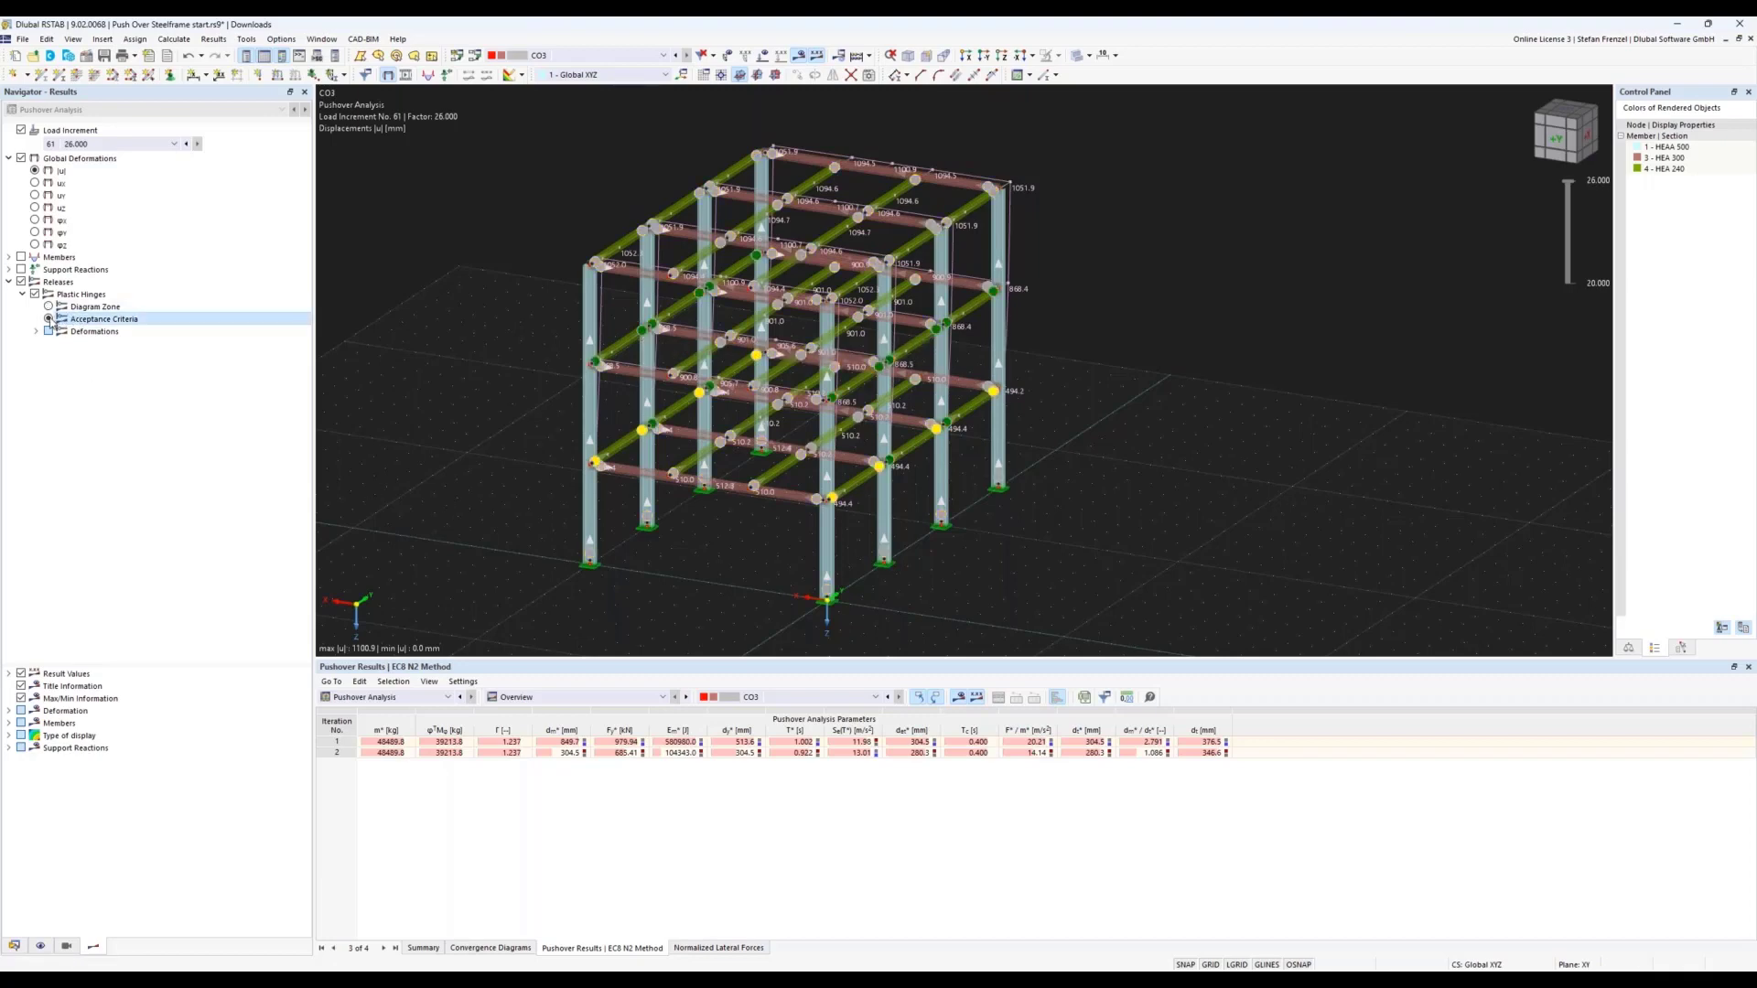
{"action": "middle_click_drag", "start_coordinate": [492, 566], "coordinate": [596, 540], "text": "ctrl"}
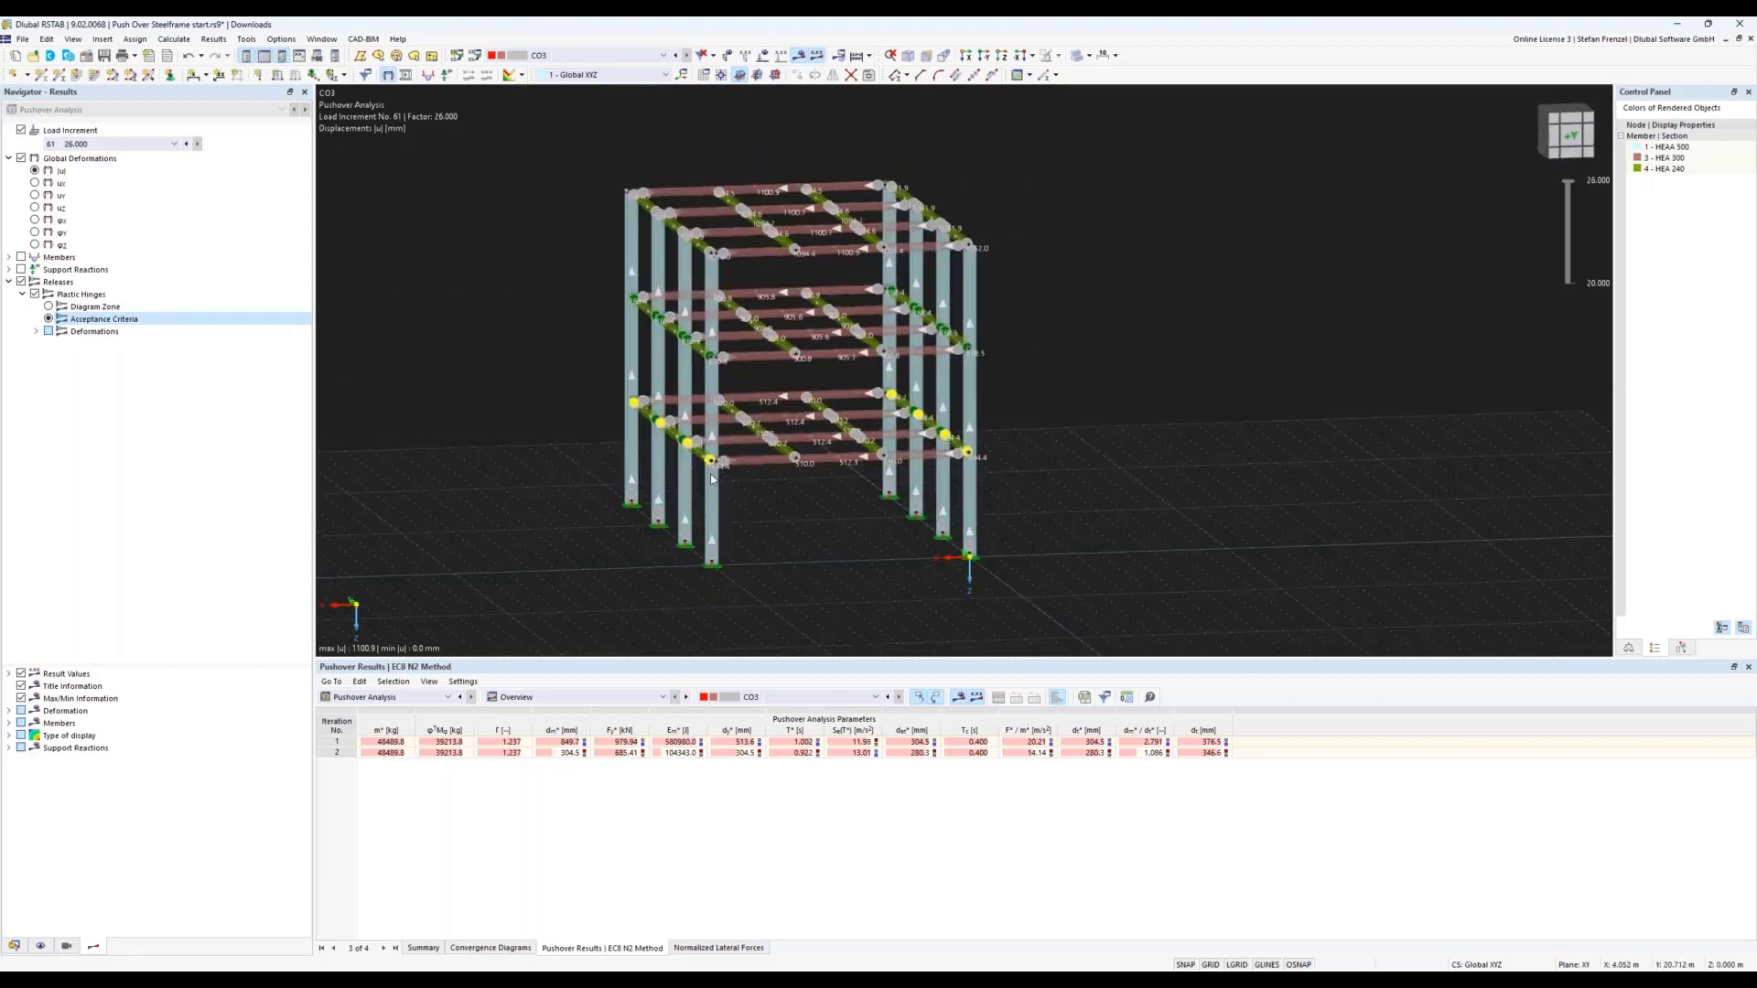
{"action": "left_click", "coordinate": [14, 946]}
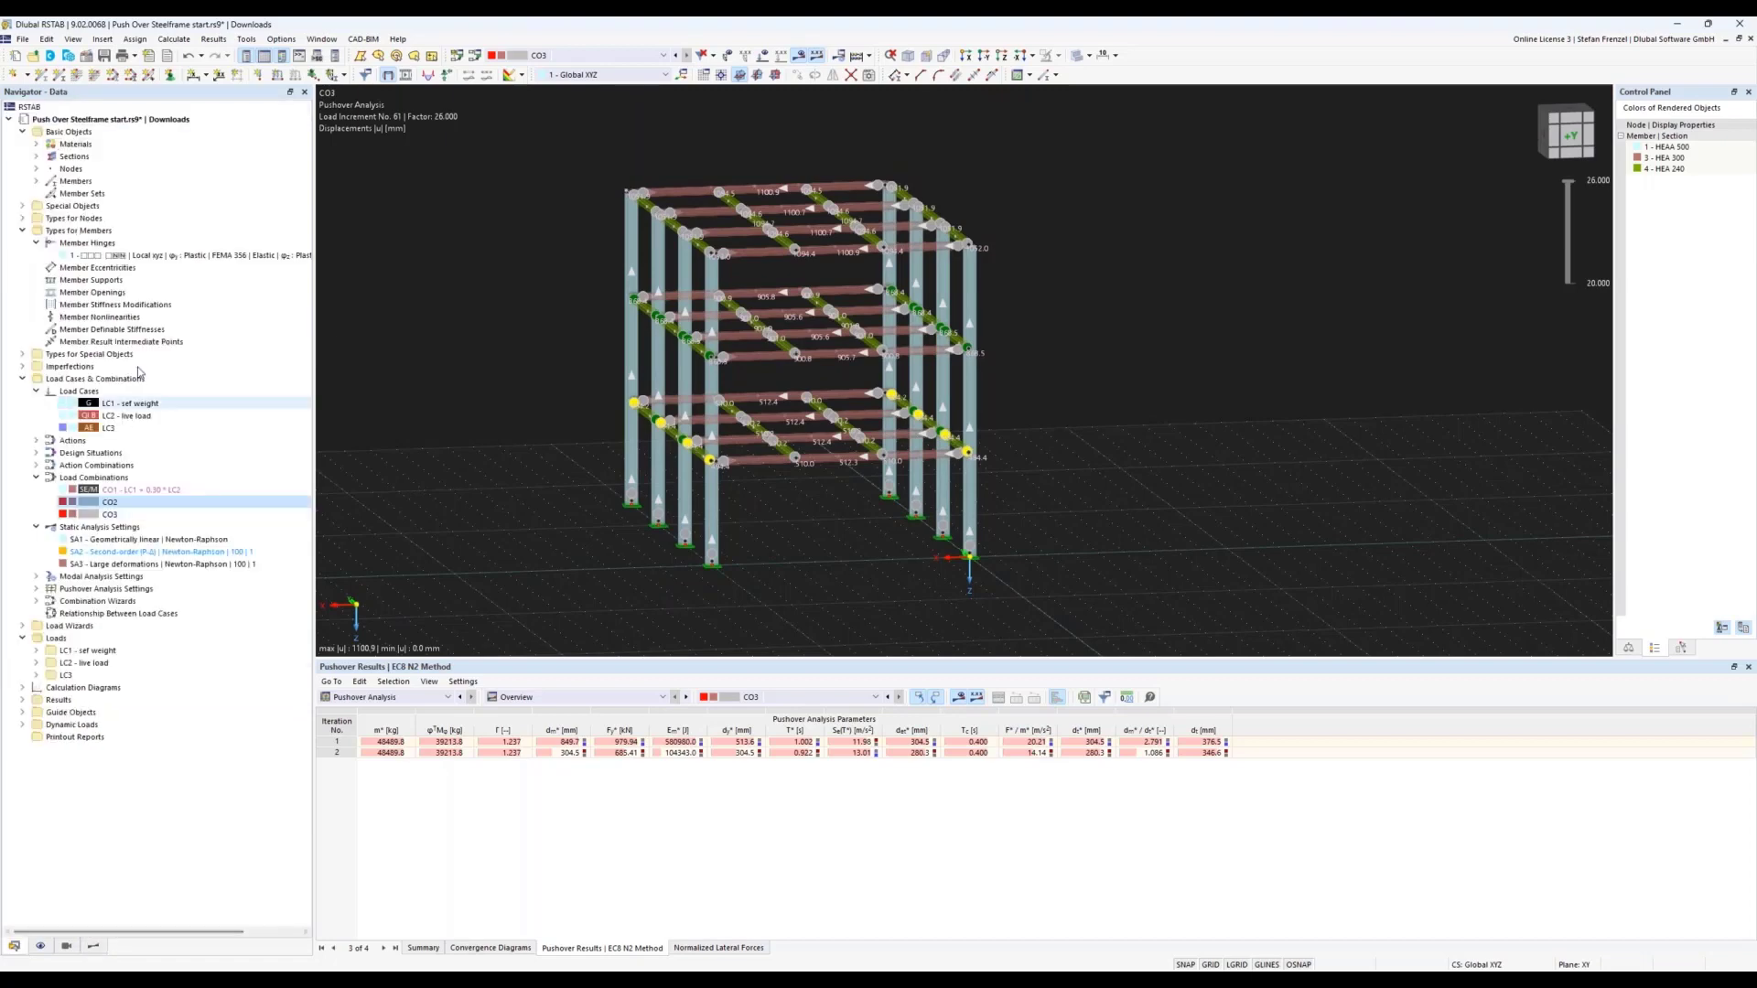
{"action": "double_click", "coordinate": [183, 256]}
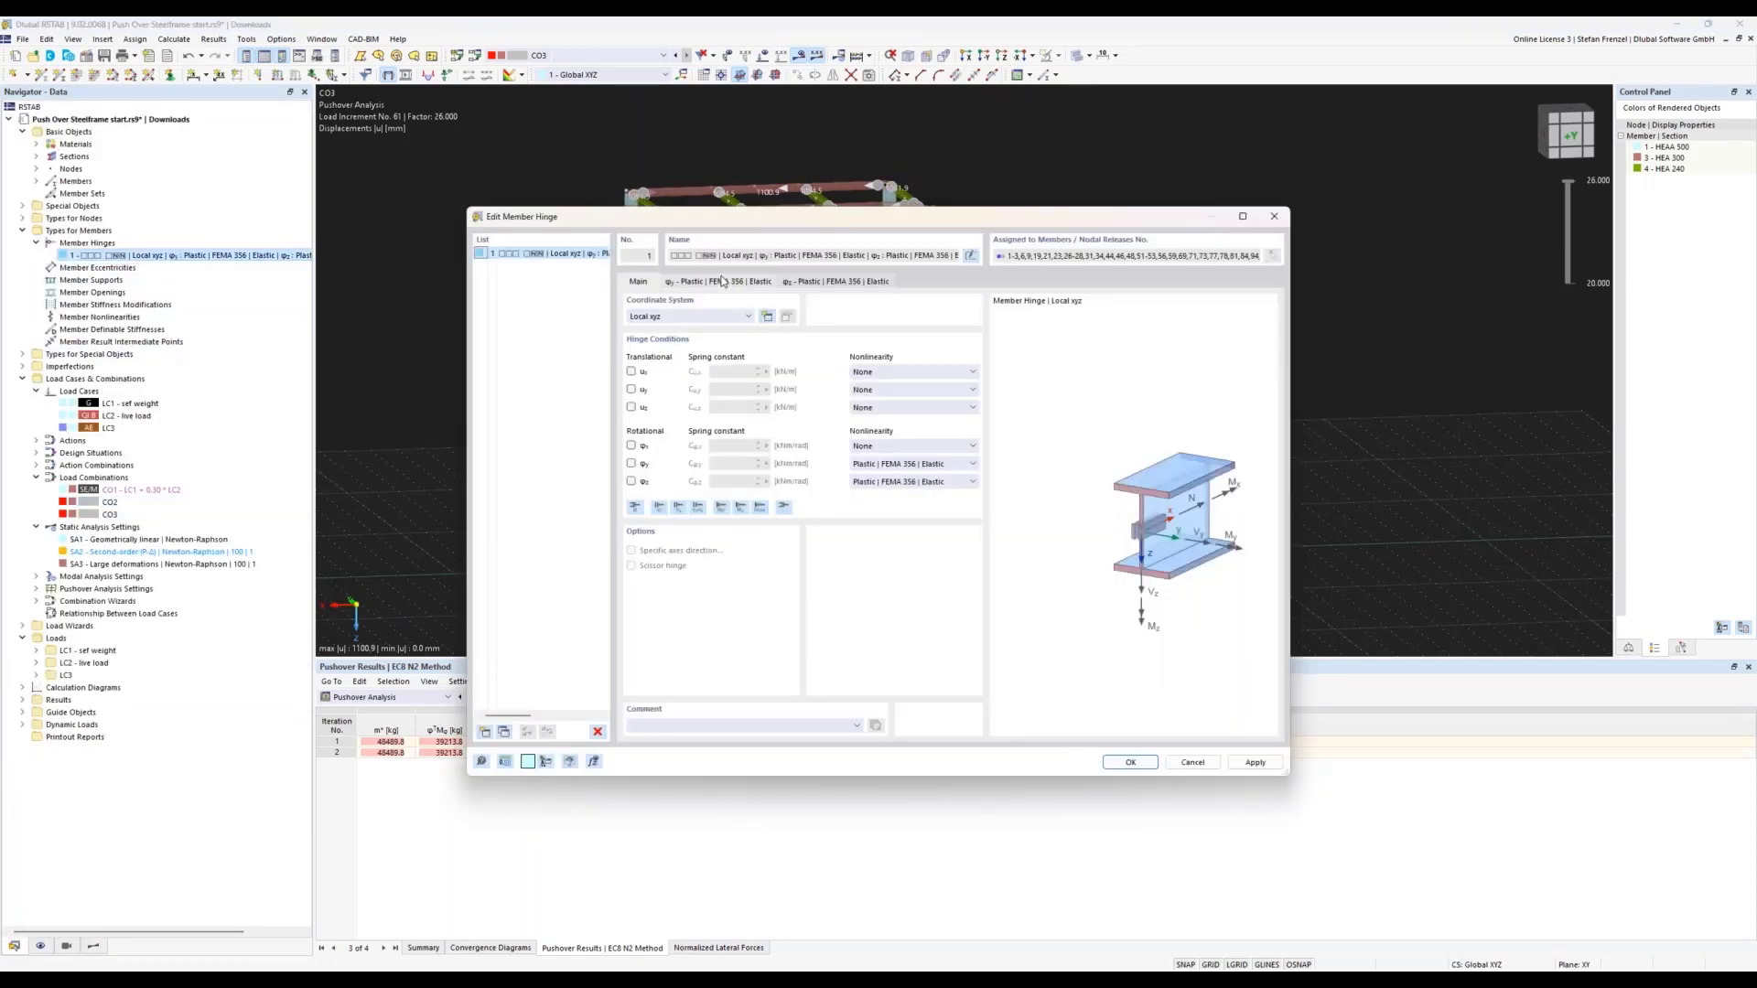
{"action": "left_click", "coordinate": [723, 281]}
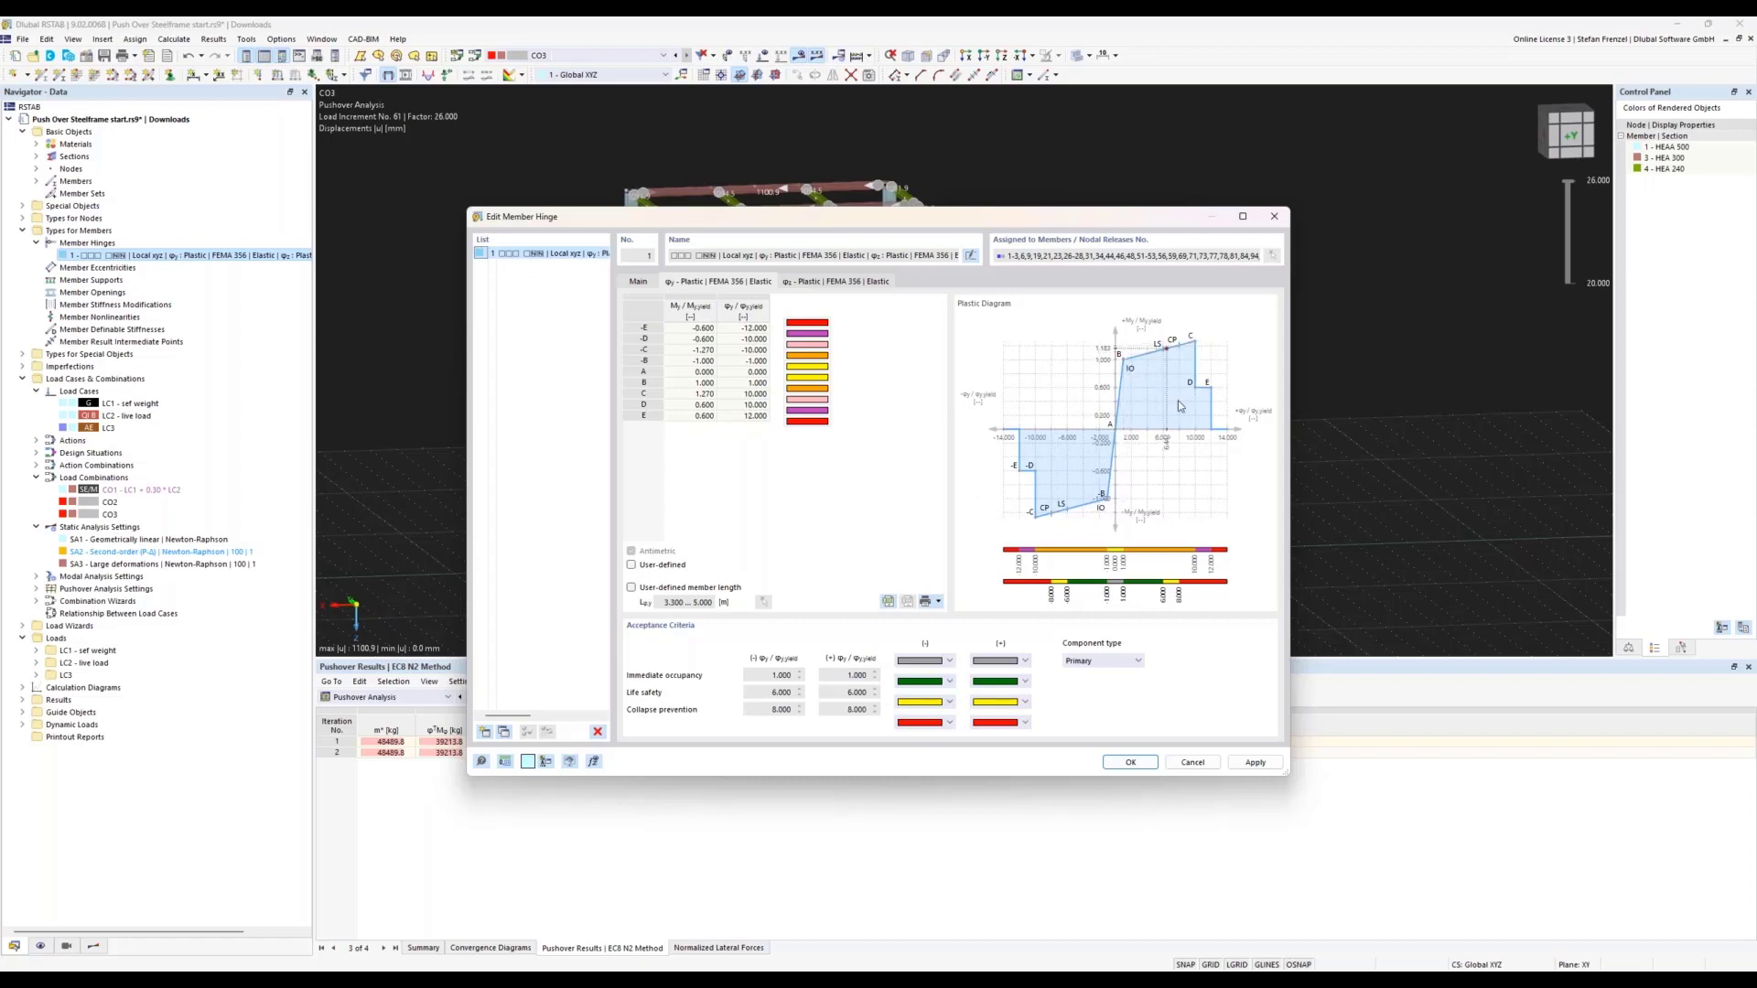
{"action": "left_click", "coordinate": [1113, 761]}
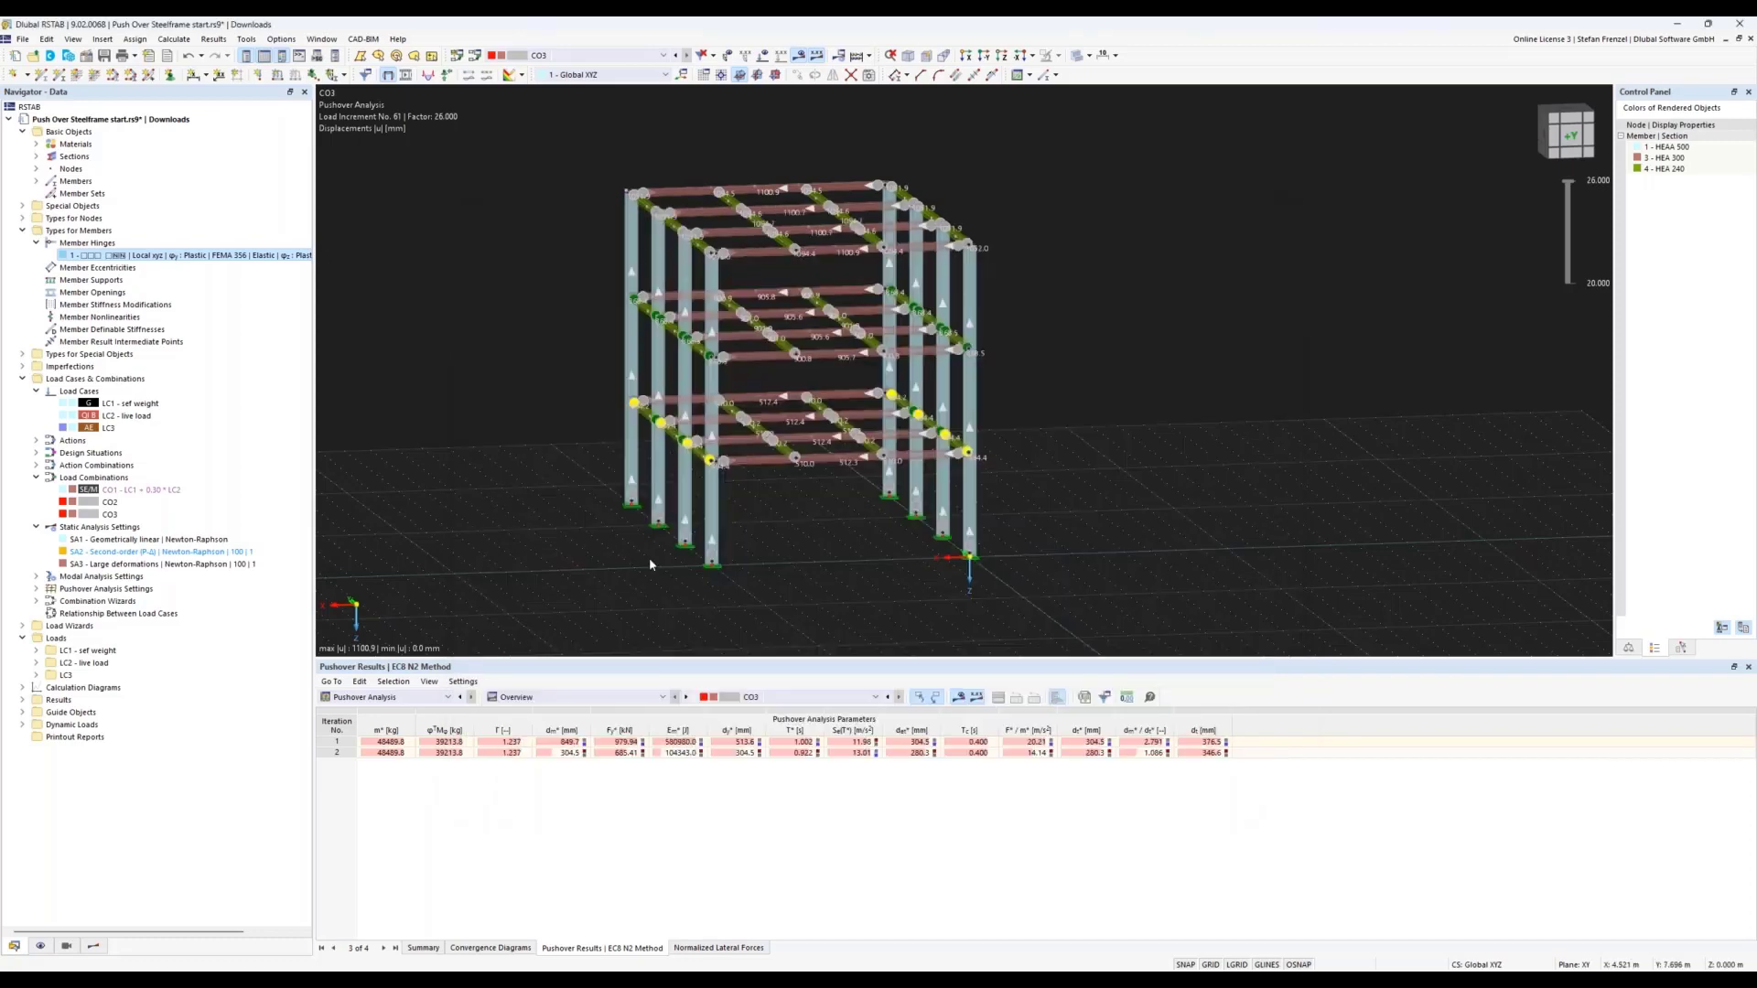
{"action": "left_click", "coordinate": [95, 948]}
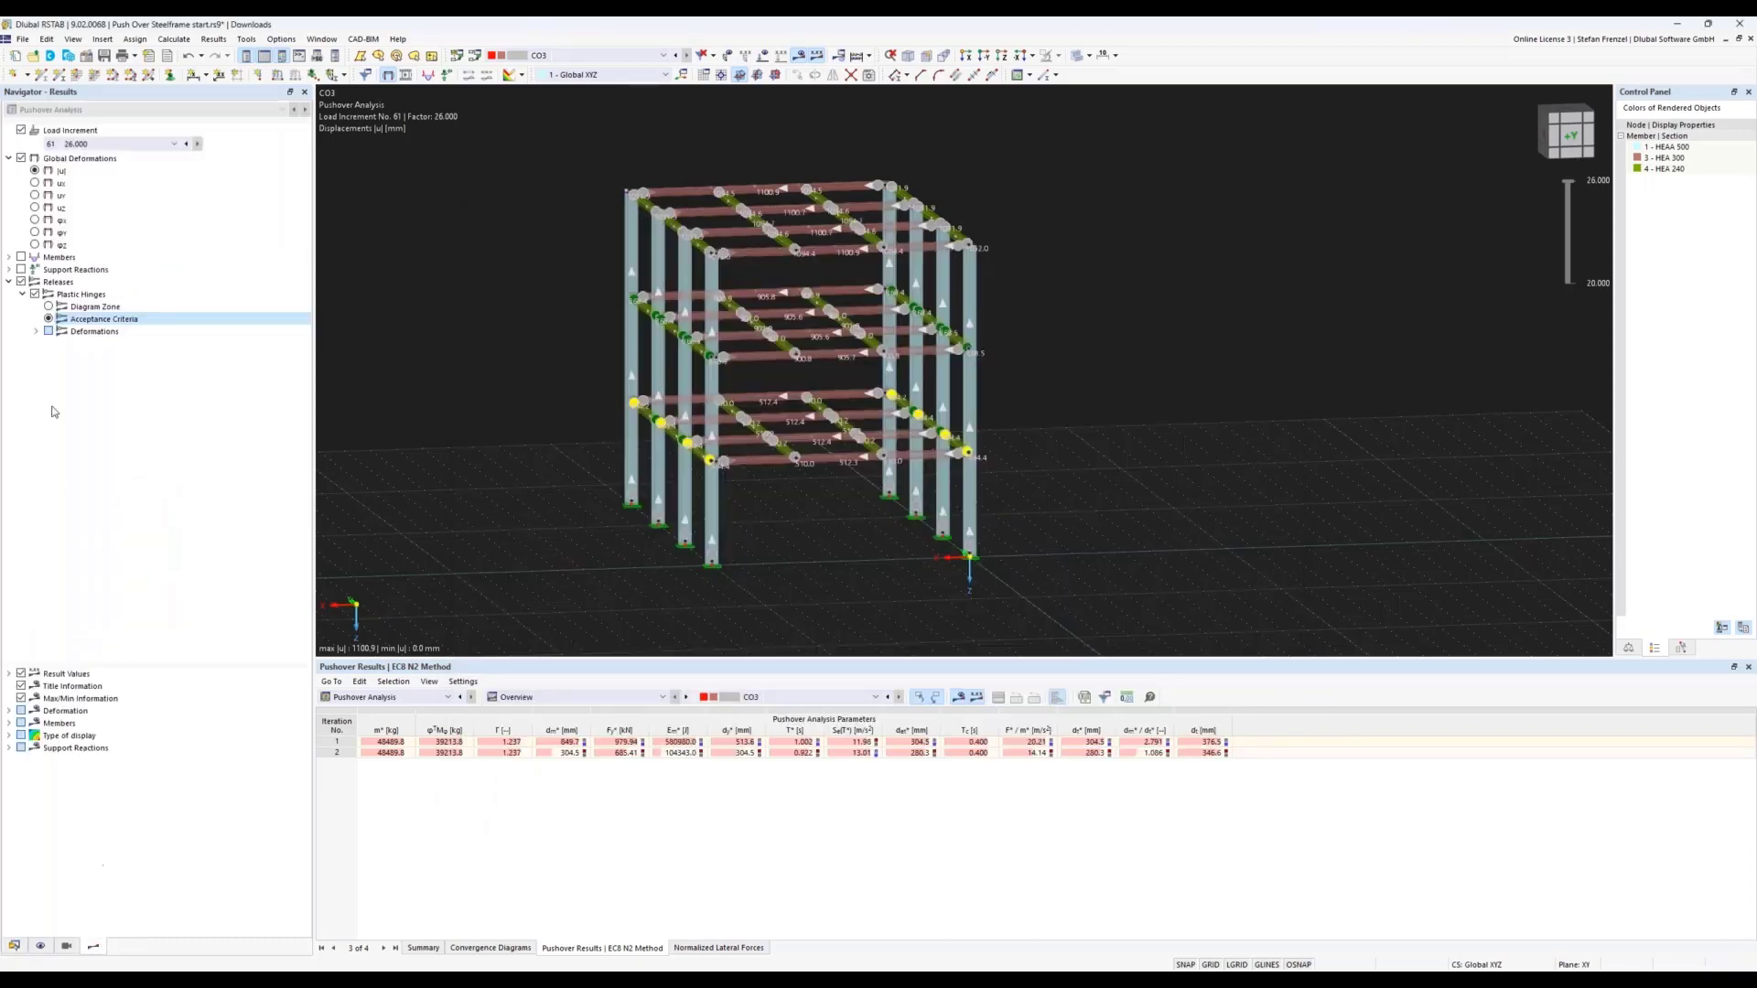
- Display the plastic hinges by diagram zone and check the target displacement of iteration 2 in the pushover results
{"action": "left_click", "coordinate": [49, 306]}
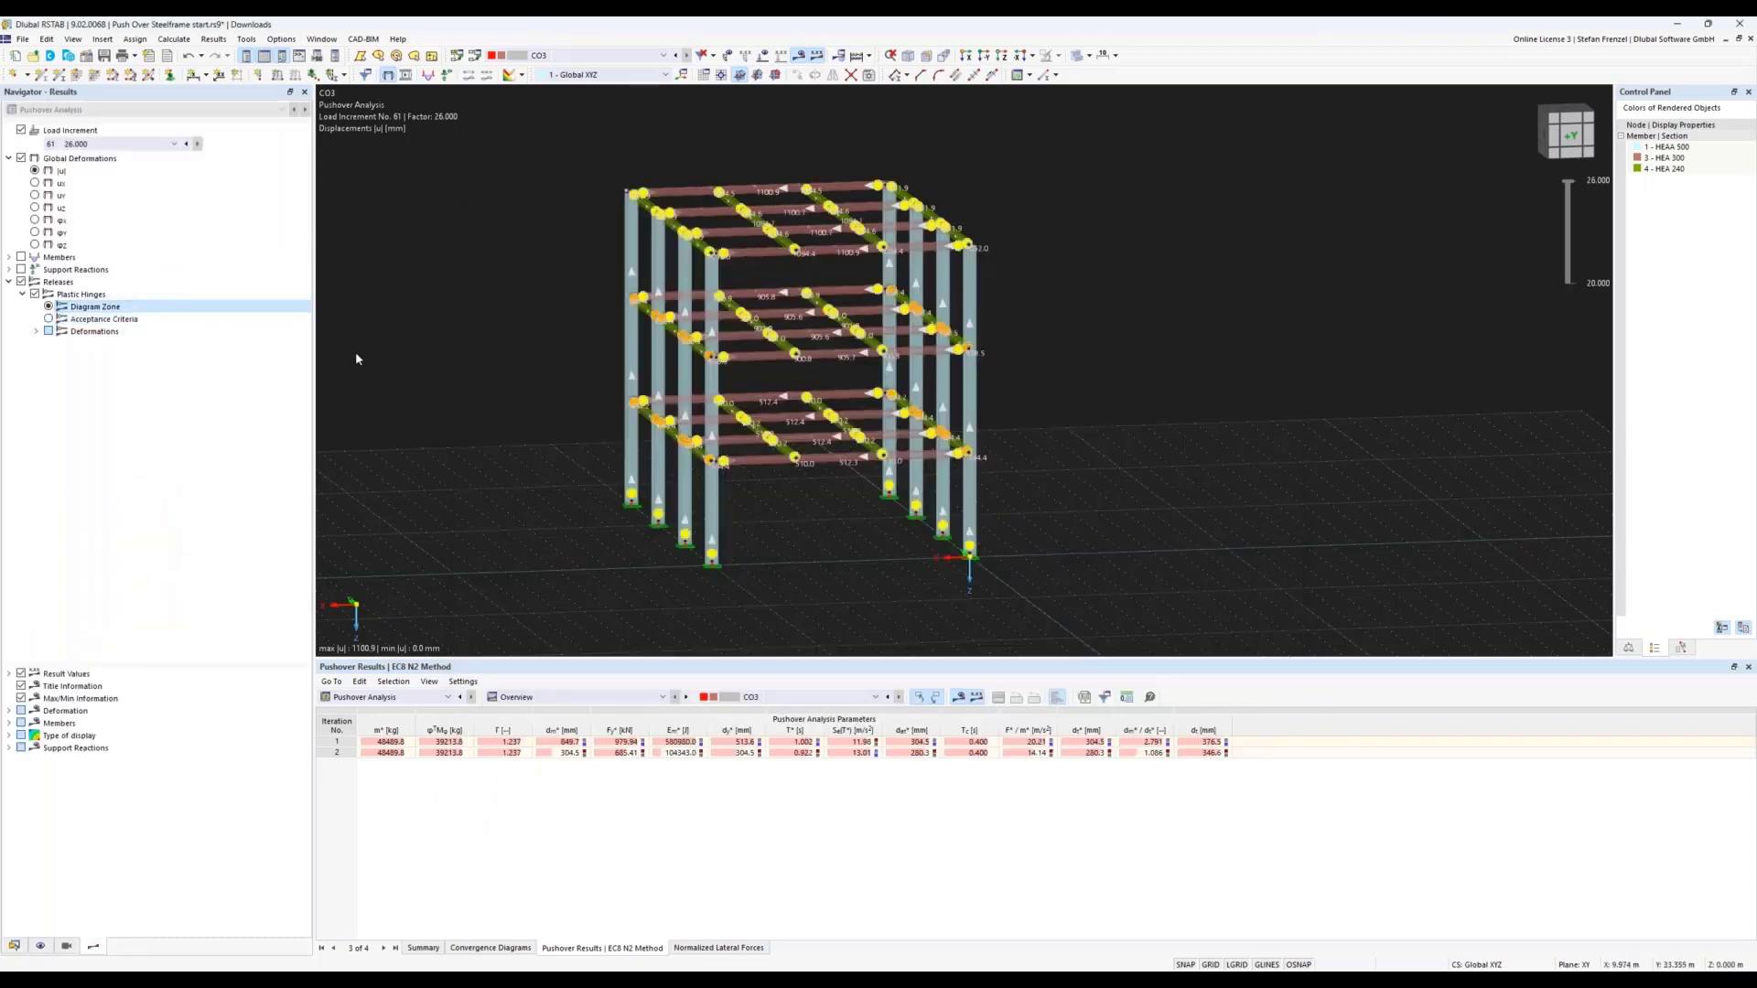
{"action": "left_click", "coordinate": [131, 145]}
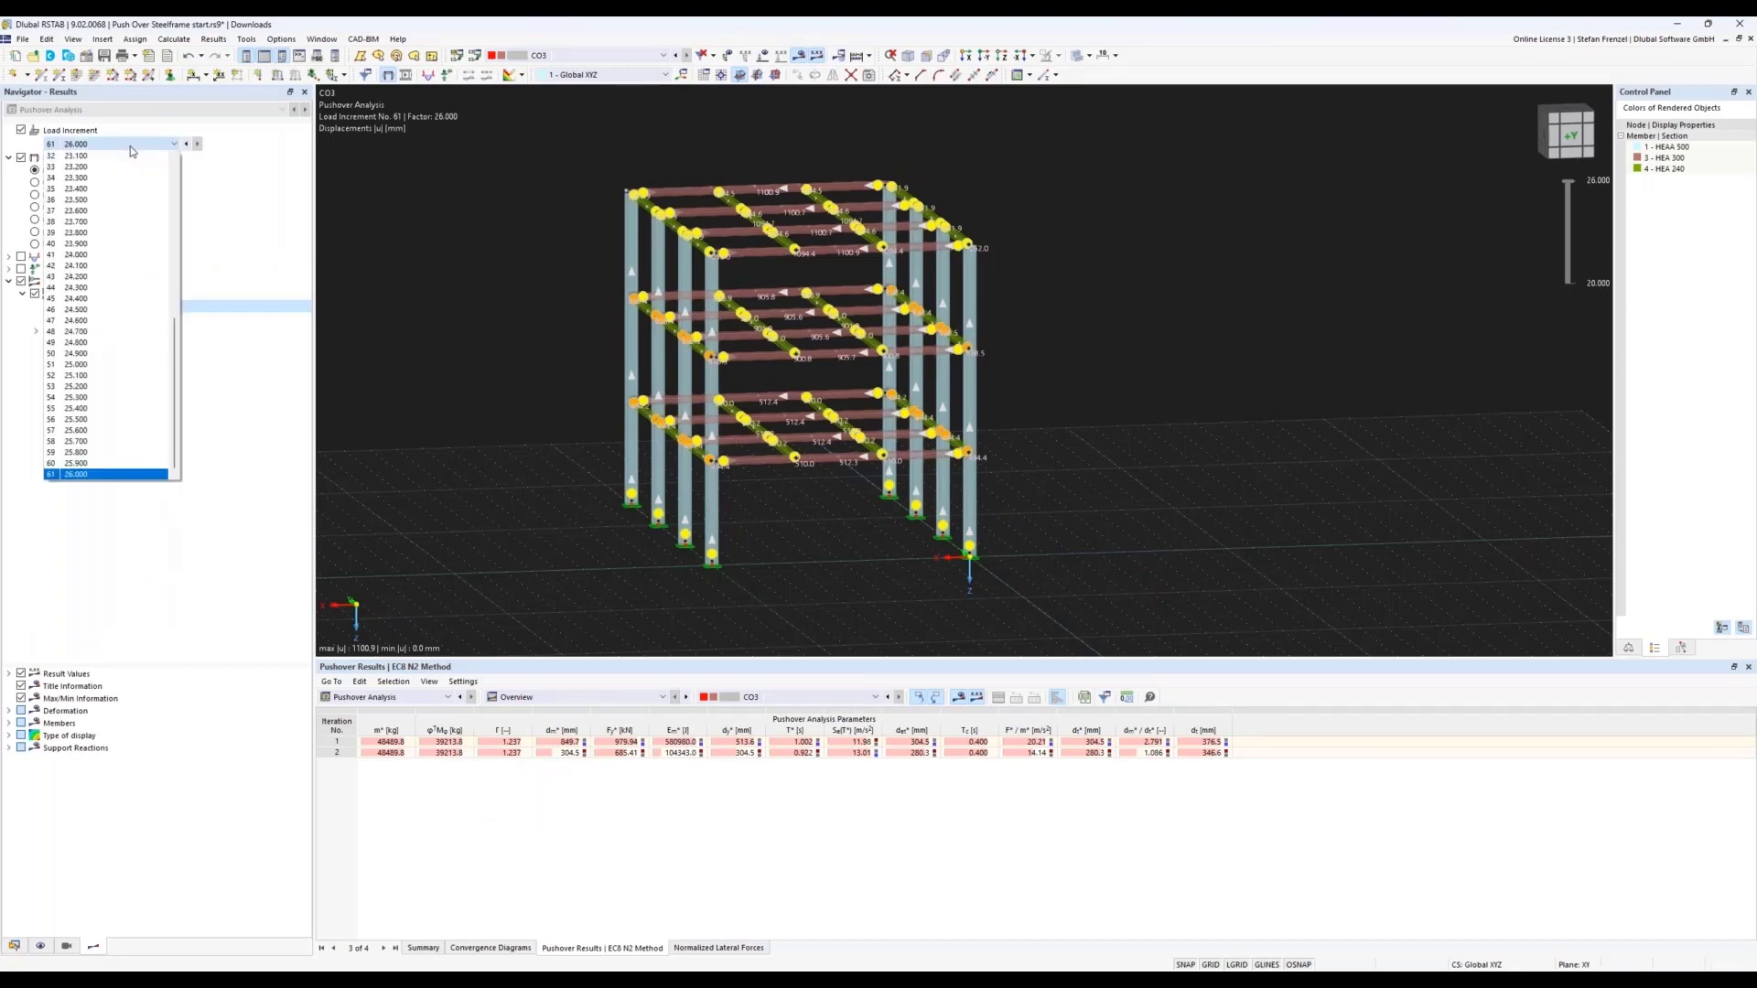
{"action": "left_click", "coordinate": [130, 147]}
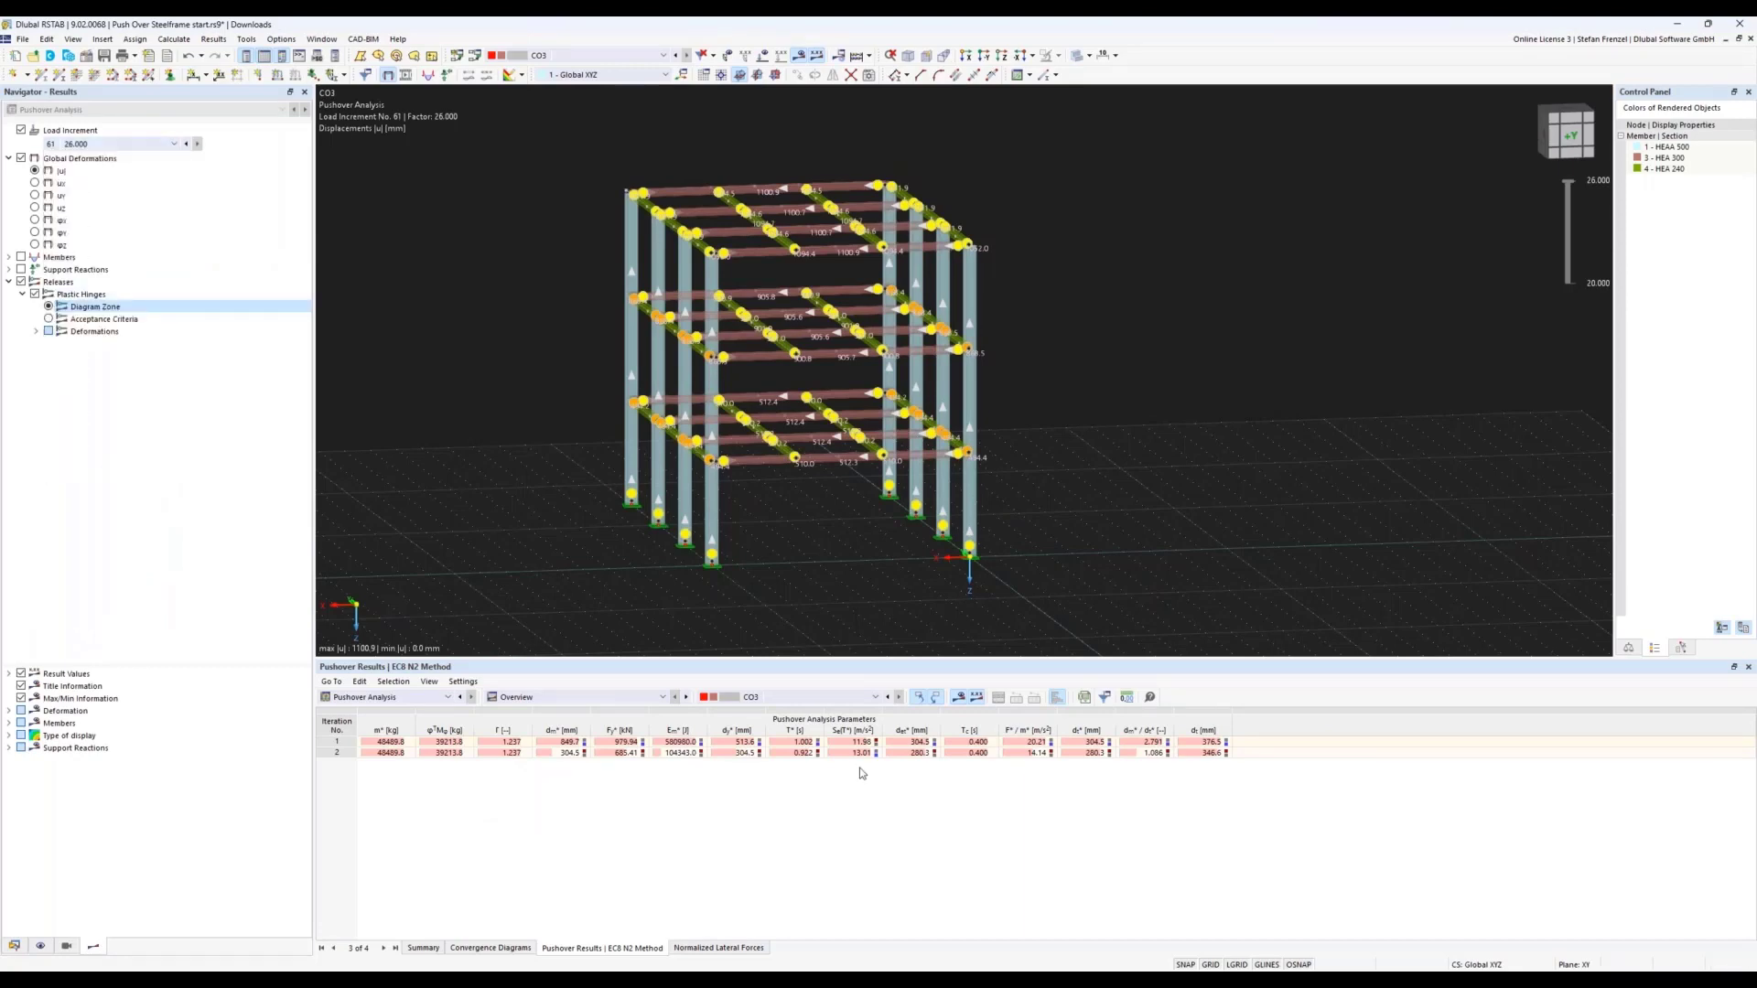
{"action": "left_click", "coordinate": [1211, 754]}
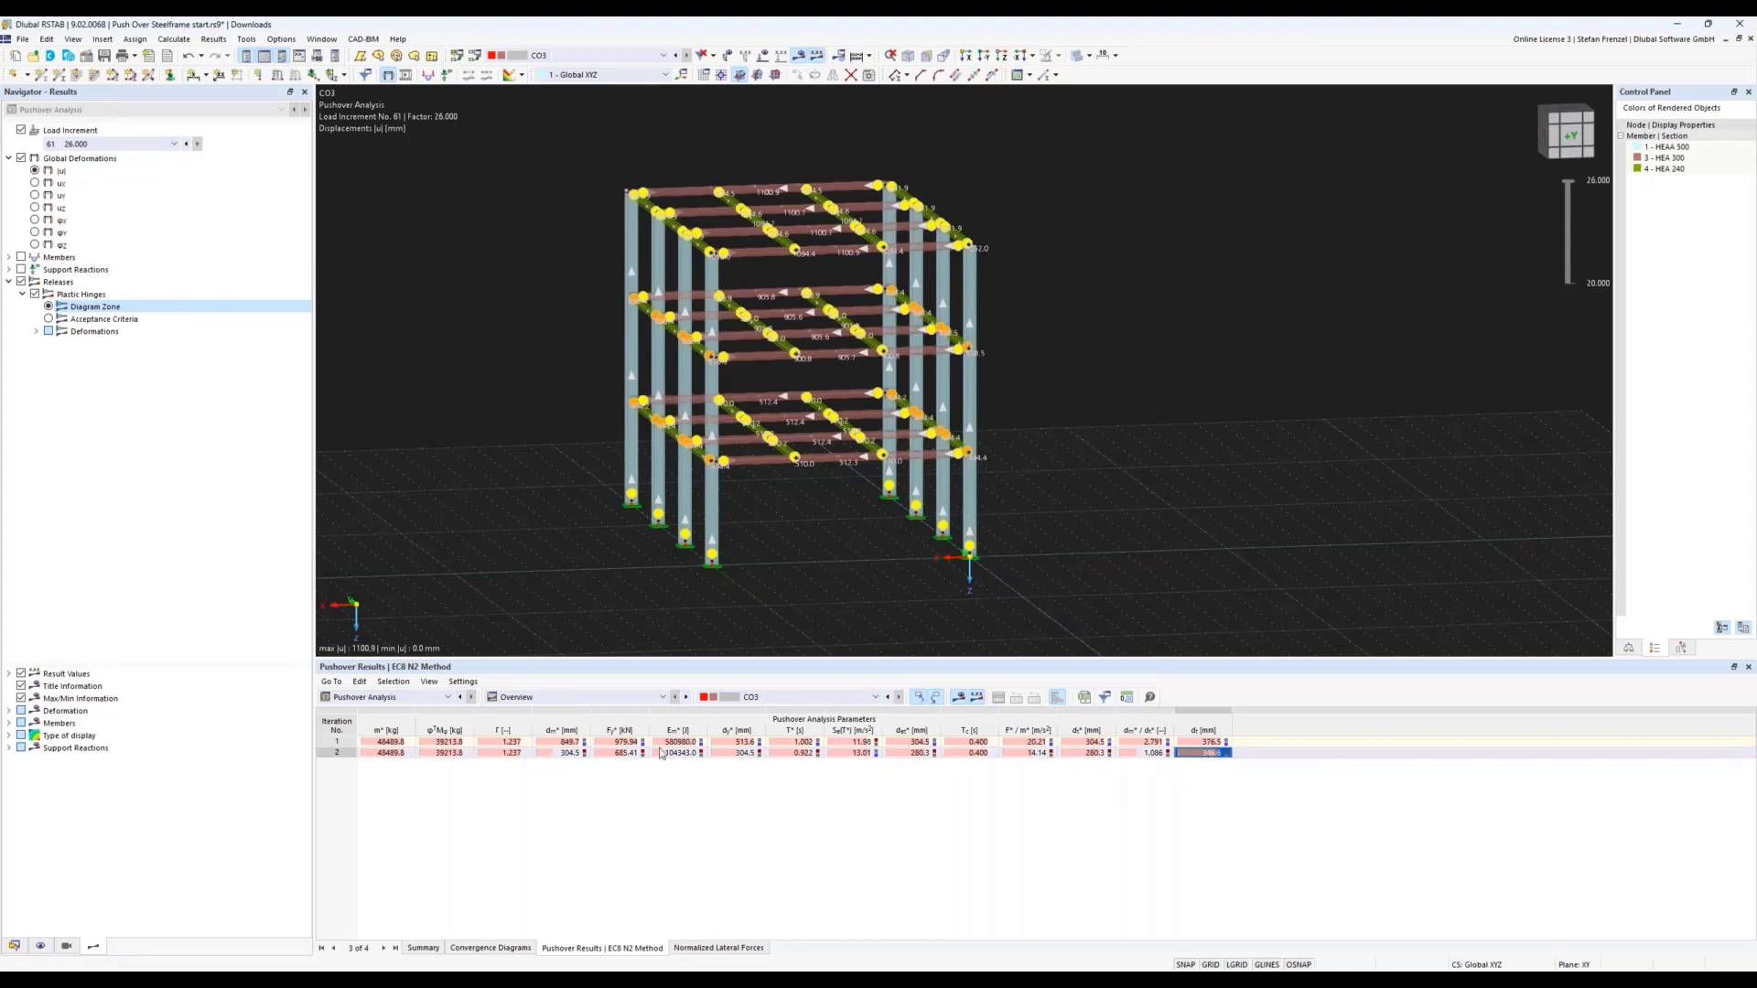
- Add a 2D | Pushover ADRS calculation diagram for CO3 with displacement on the horizontal axis and the demand and capacity spectra on the vertical axis
{"action": "left_click", "coordinate": [15, 949]}
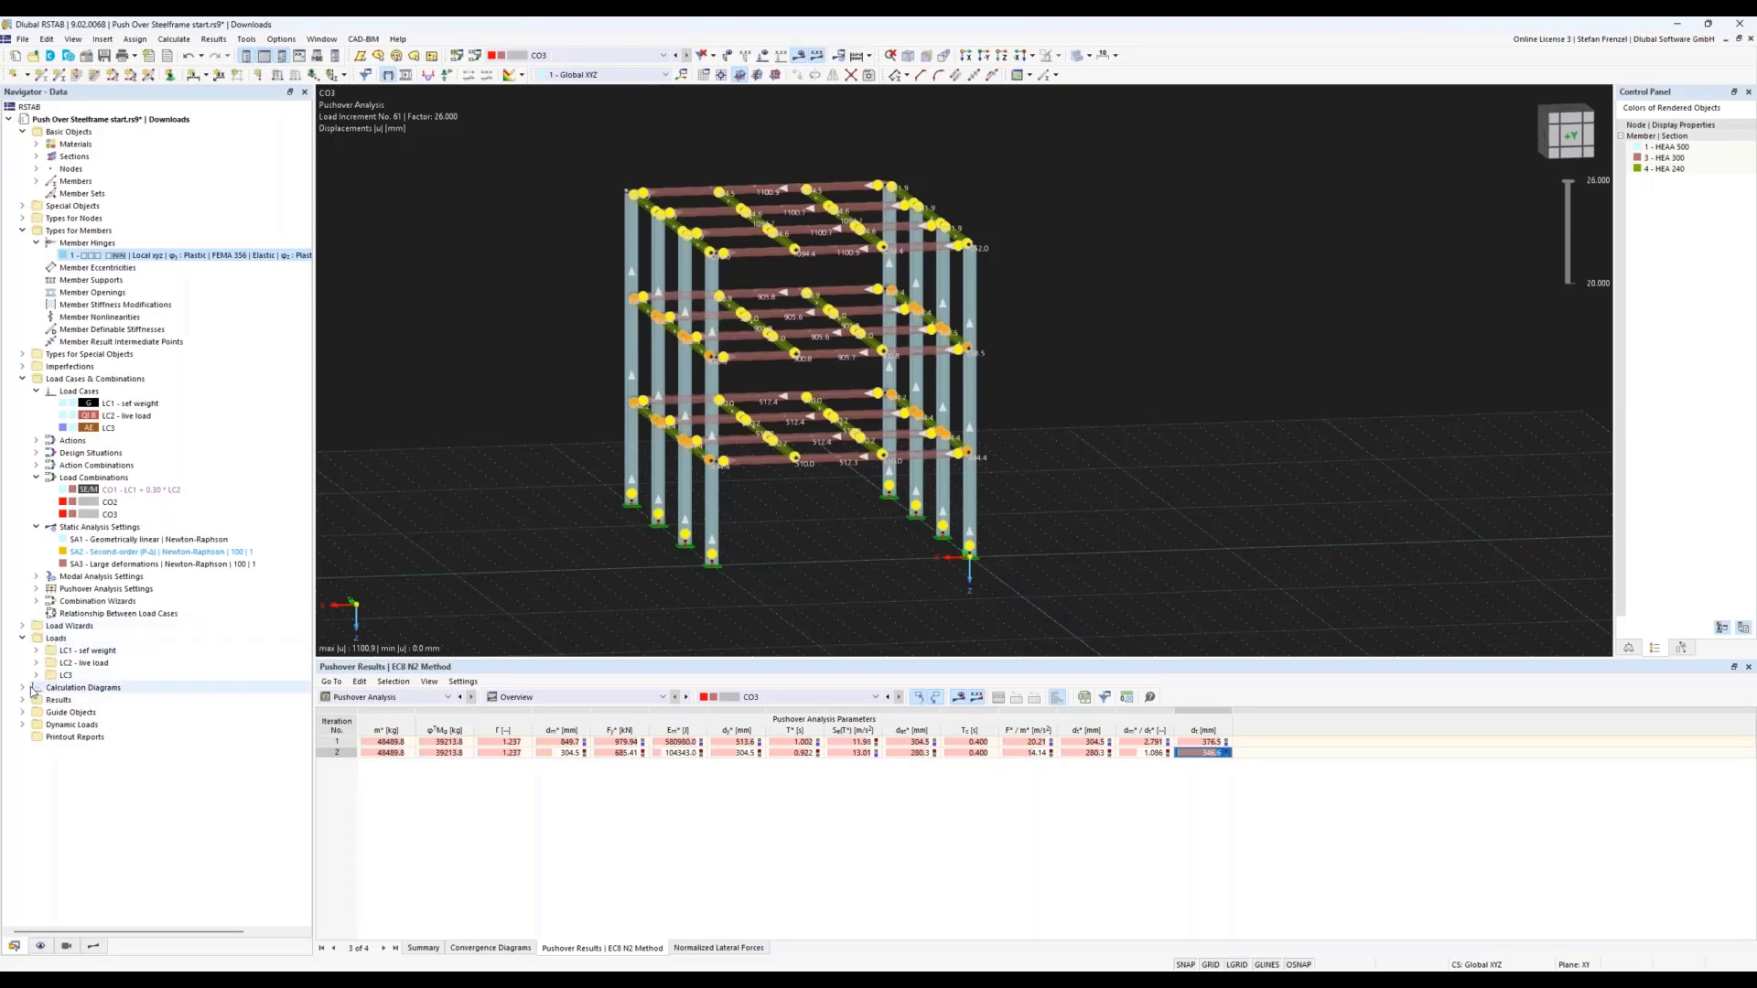
{"action": "right_click", "coordinate": [59, 688]}
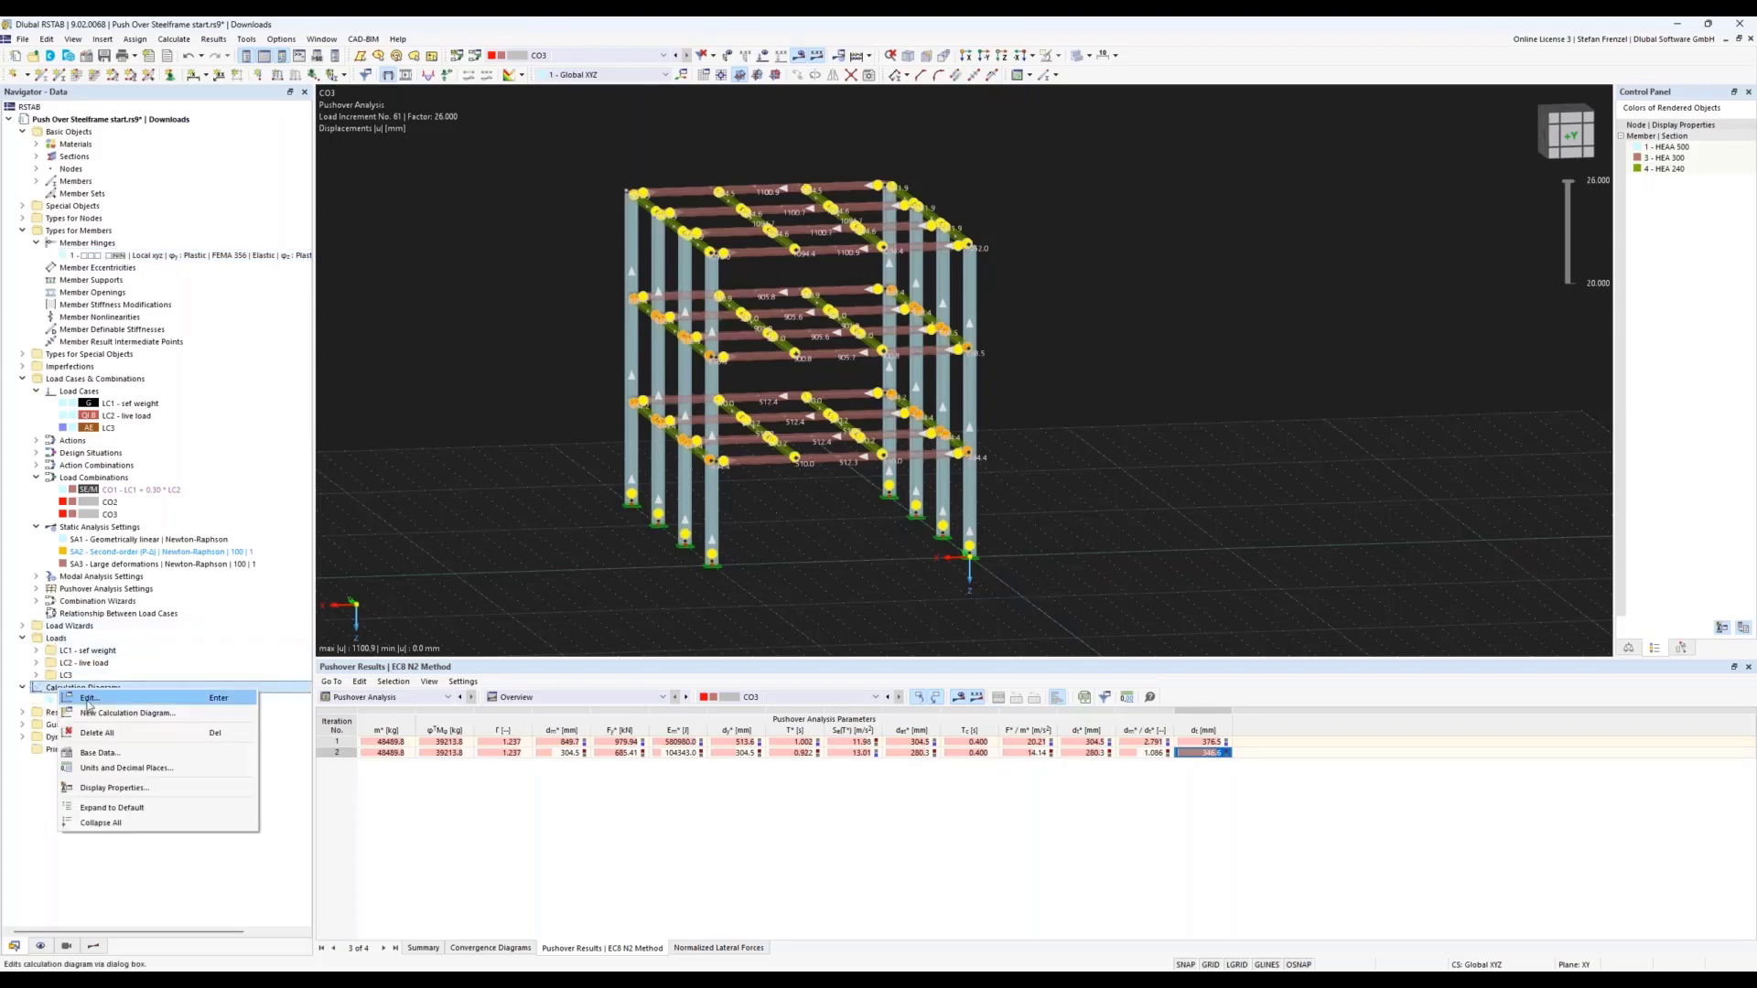
{"action": "left_click", "coordinate": [89, 700]}
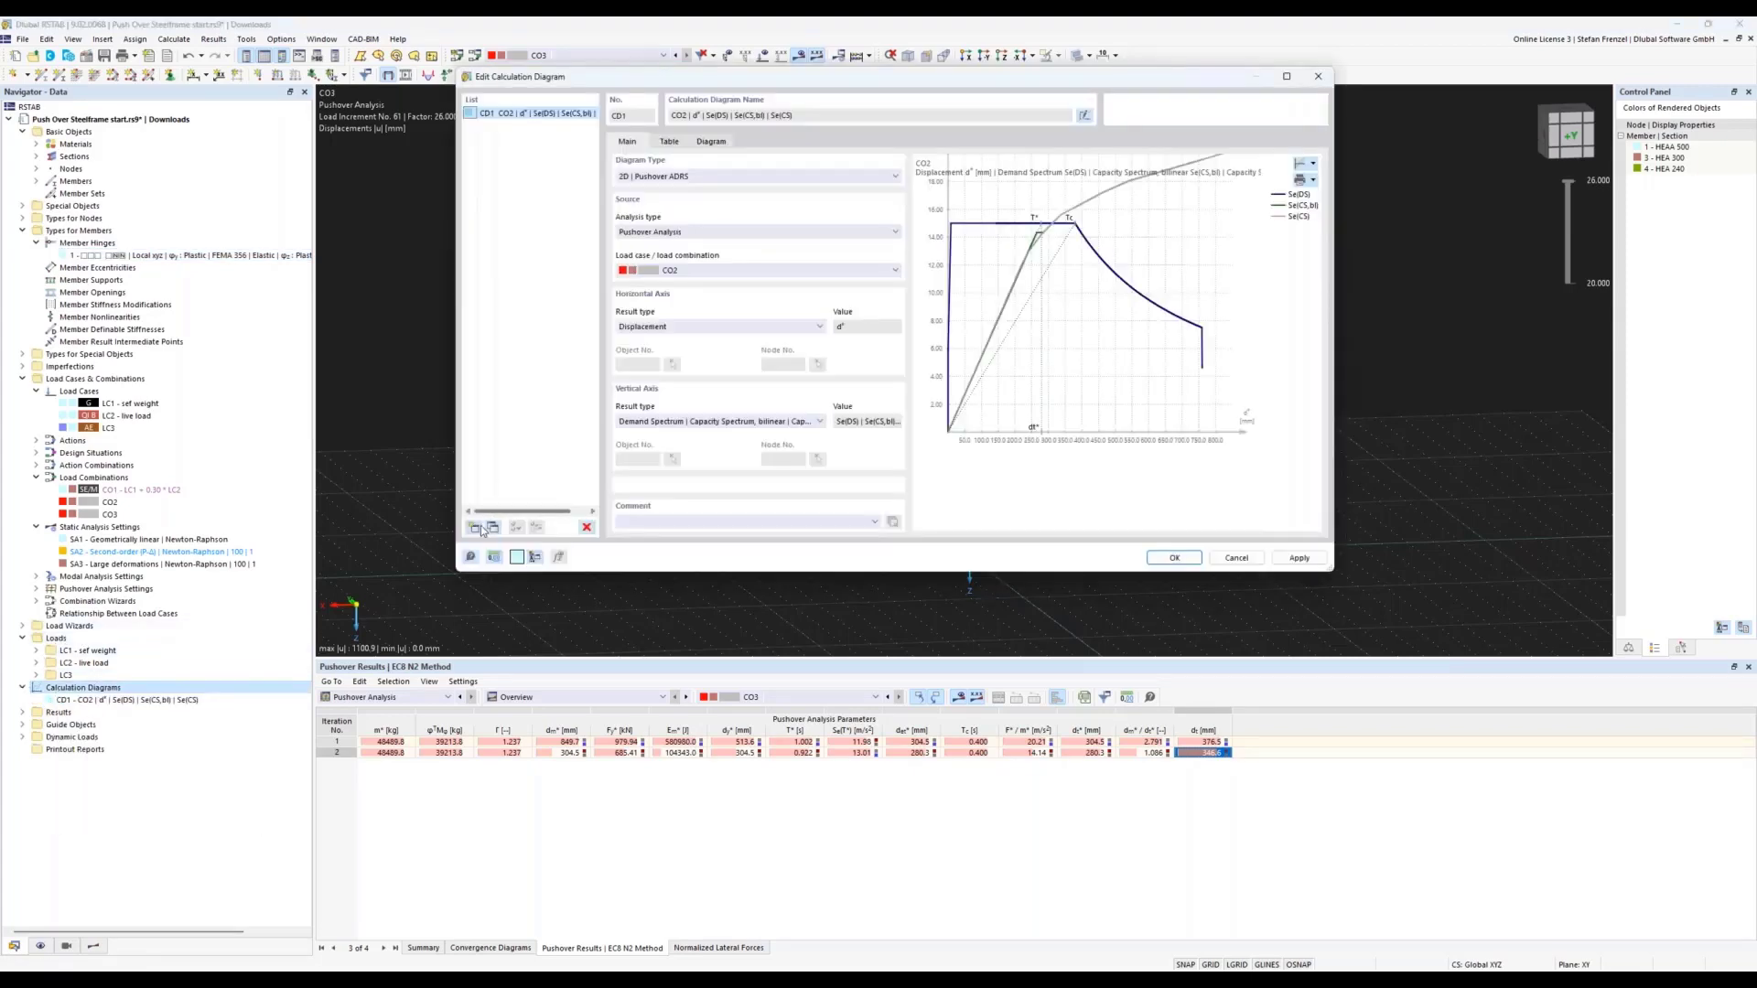
{"action": "left_click", "coordinate": [476, 528]}
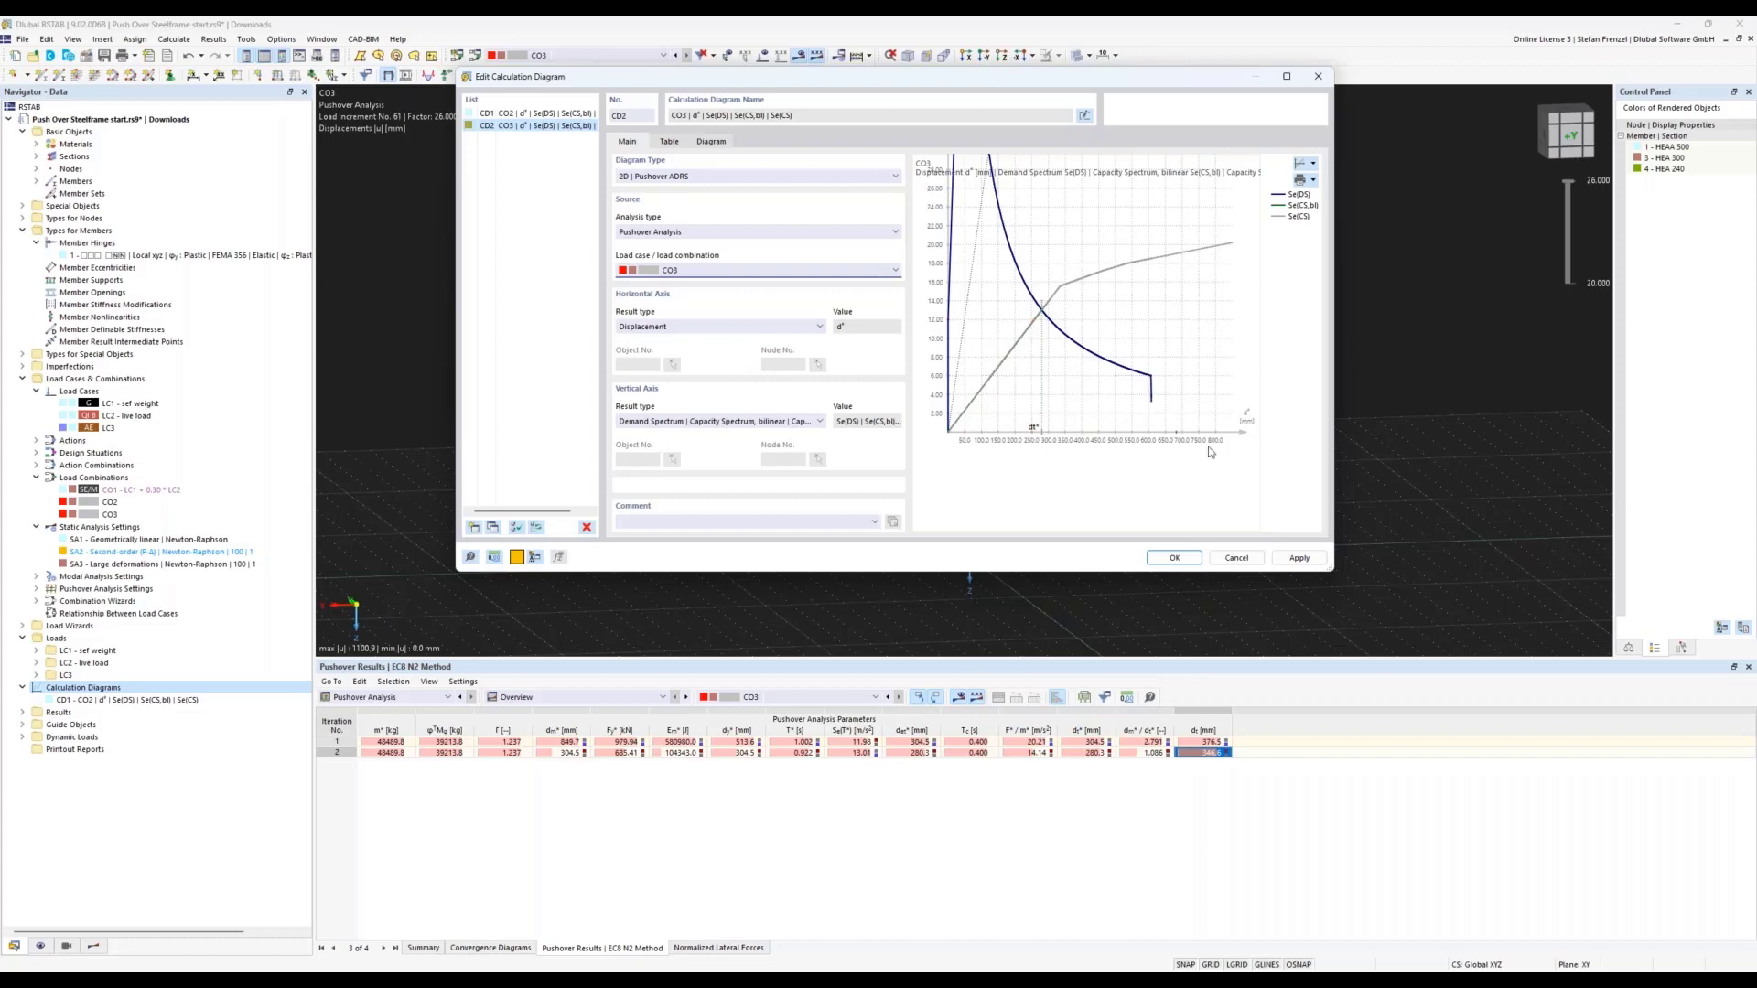
{"action": "left_click", "coordinate": [1169, 559]}
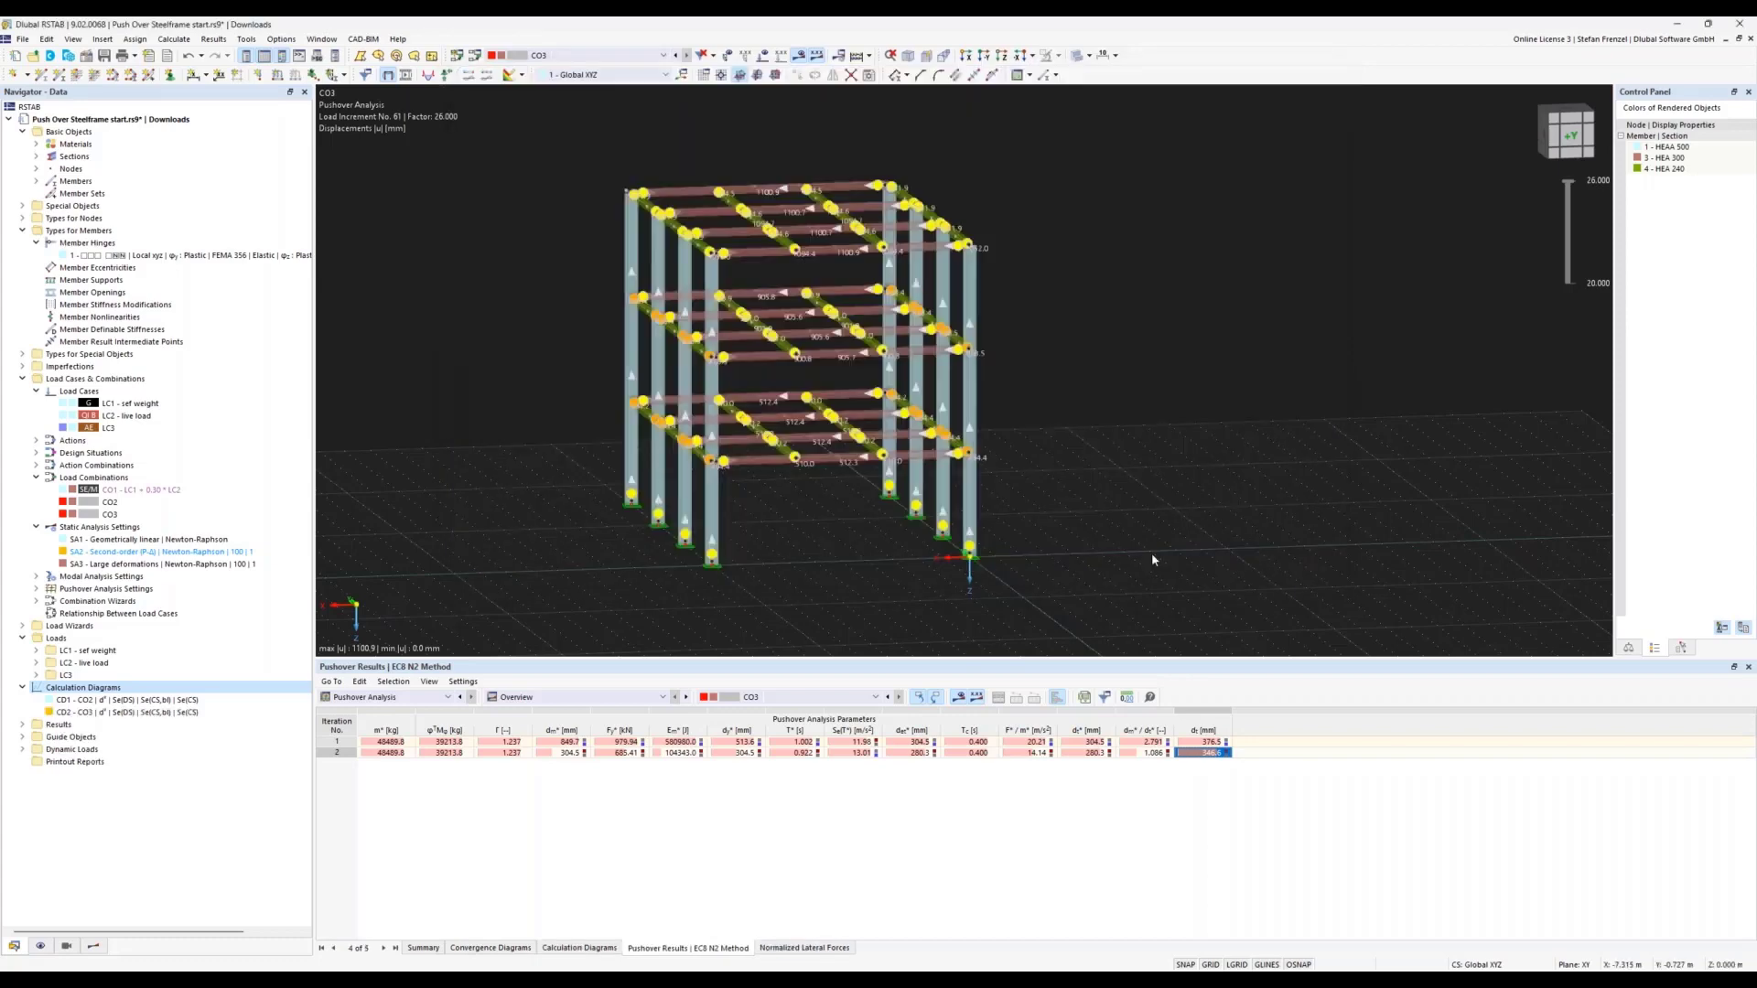
- Review the frame's plastic hinge zones for CO3 at load increment 61 with factor 26.000
{"action": "scroll", "coordinate": [1107, 459], "scroll_direction": "down", "scroll_amount": 2}
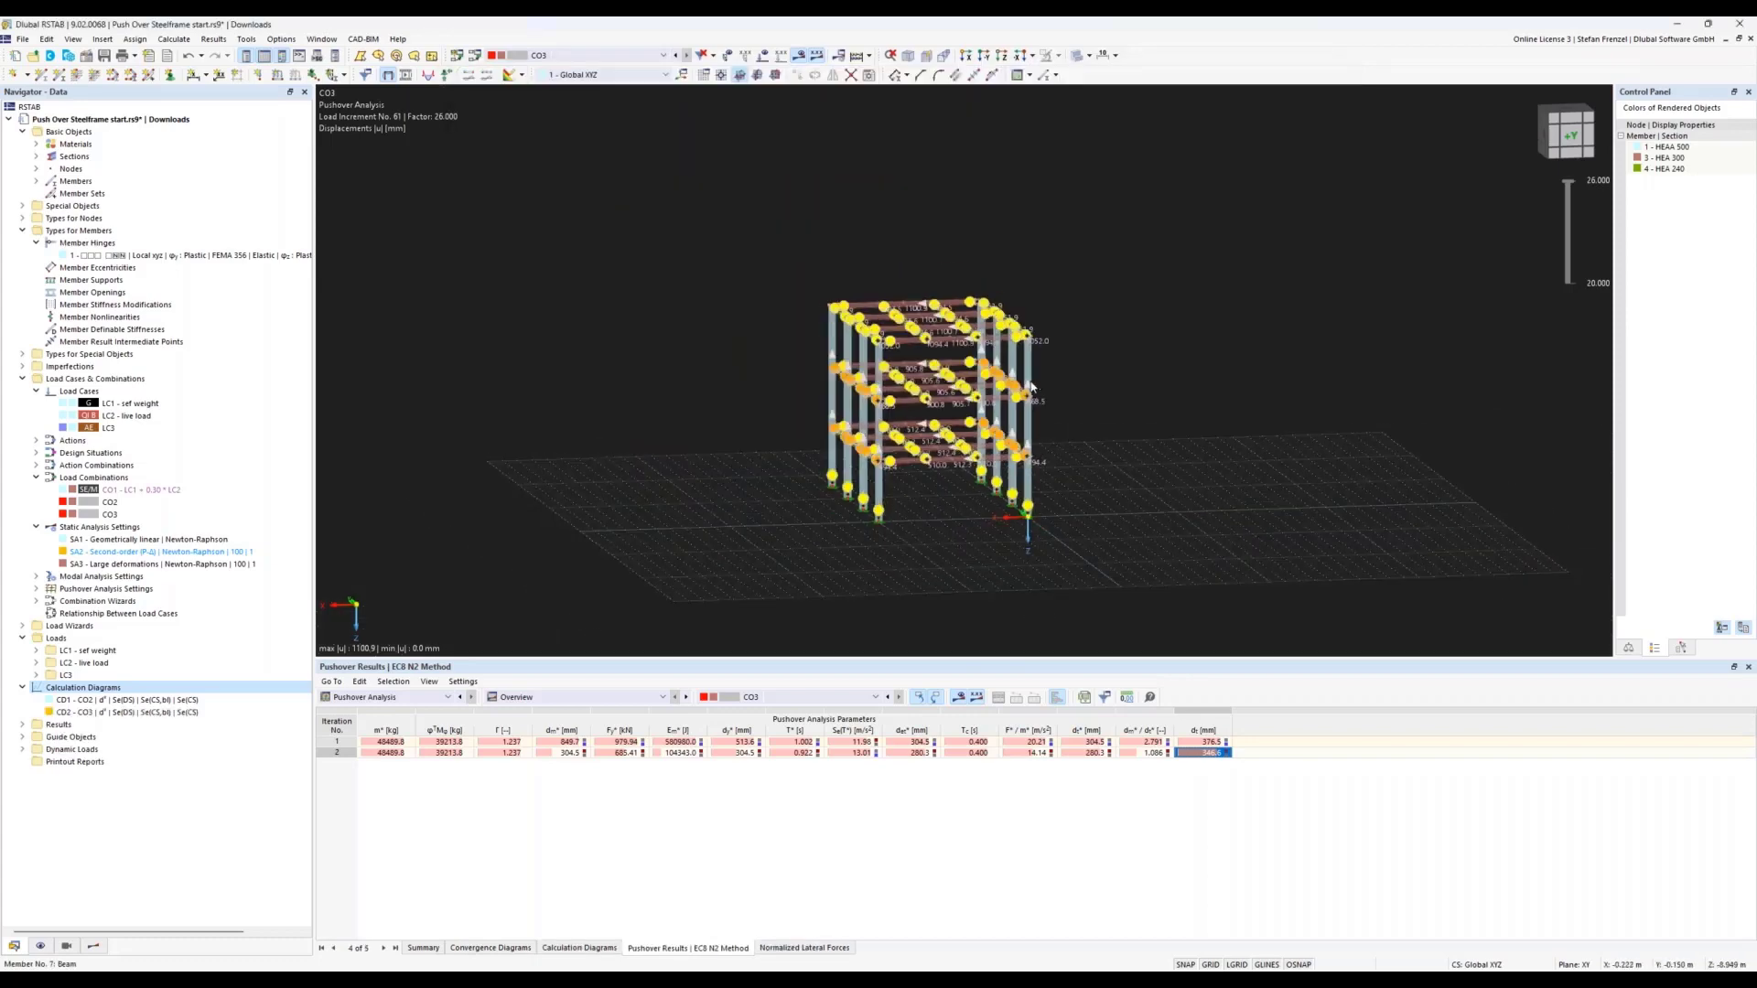
{"action": "scroll", "coordinate": [1031, 387], "scroll_direction": "up", "scroll_amount": 3}
{"action": "left_click", "coordinate": [93, 946]}
{"action": "left_click", "coordinate": [110, 144]}
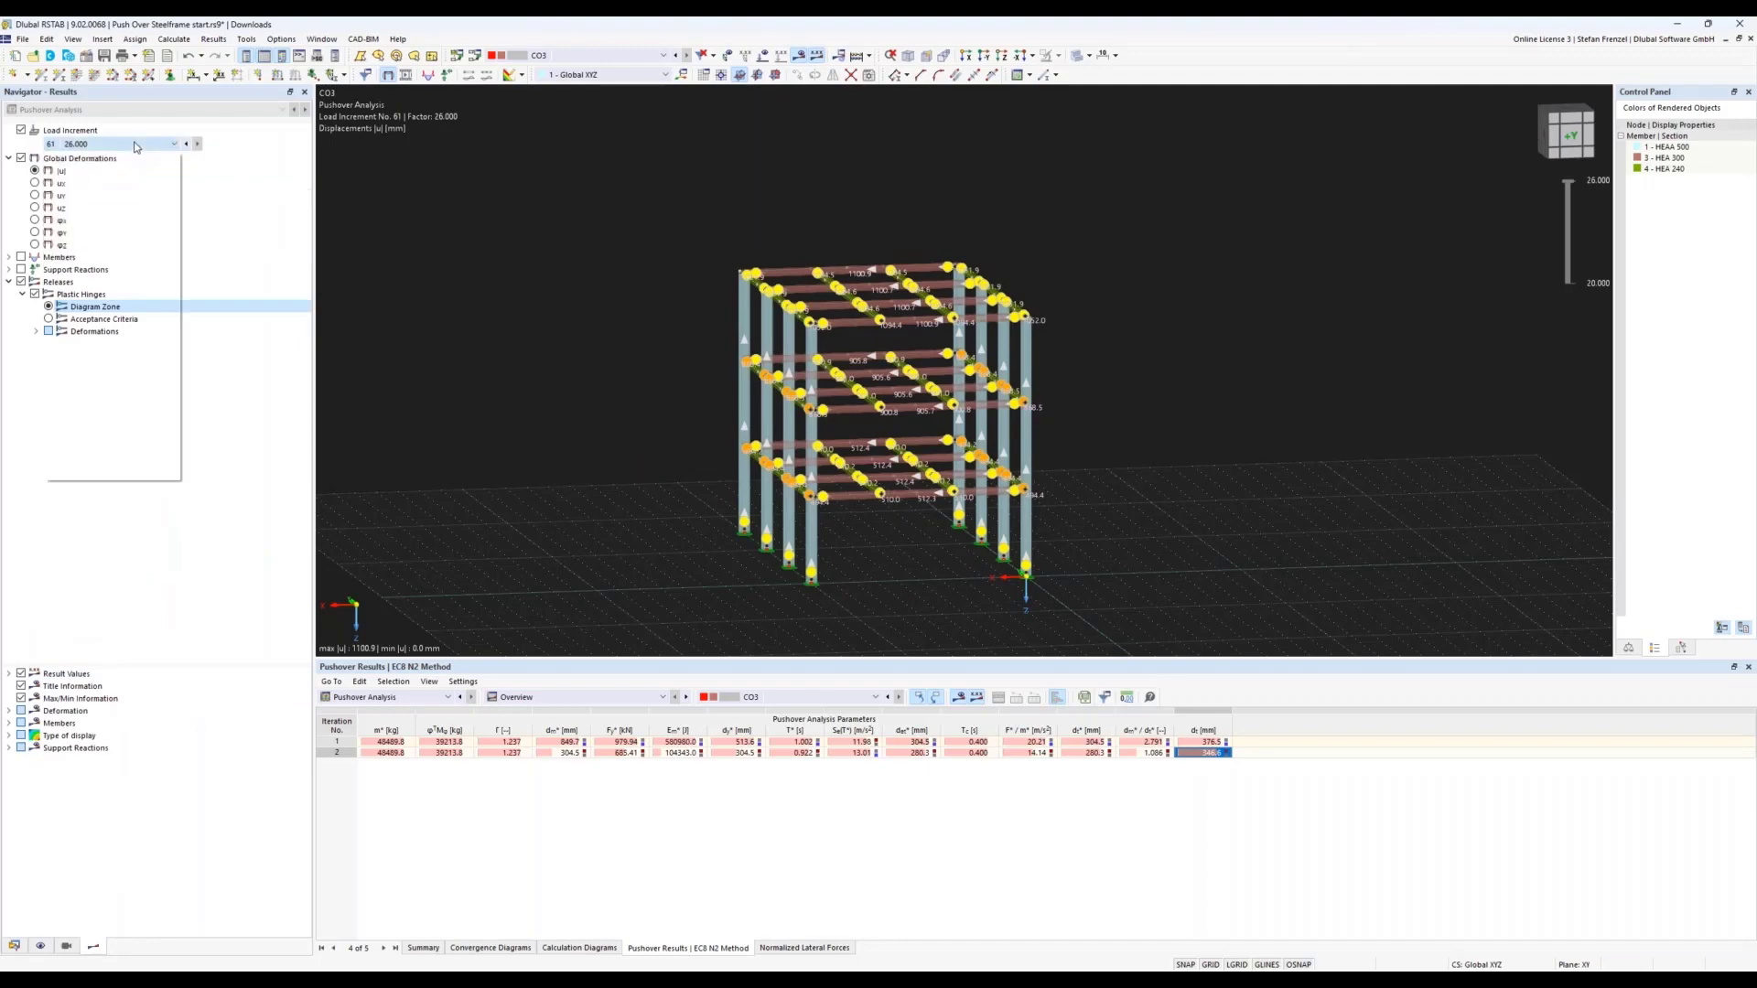
{"action": "left_click", "coordinate": [123, 475]}
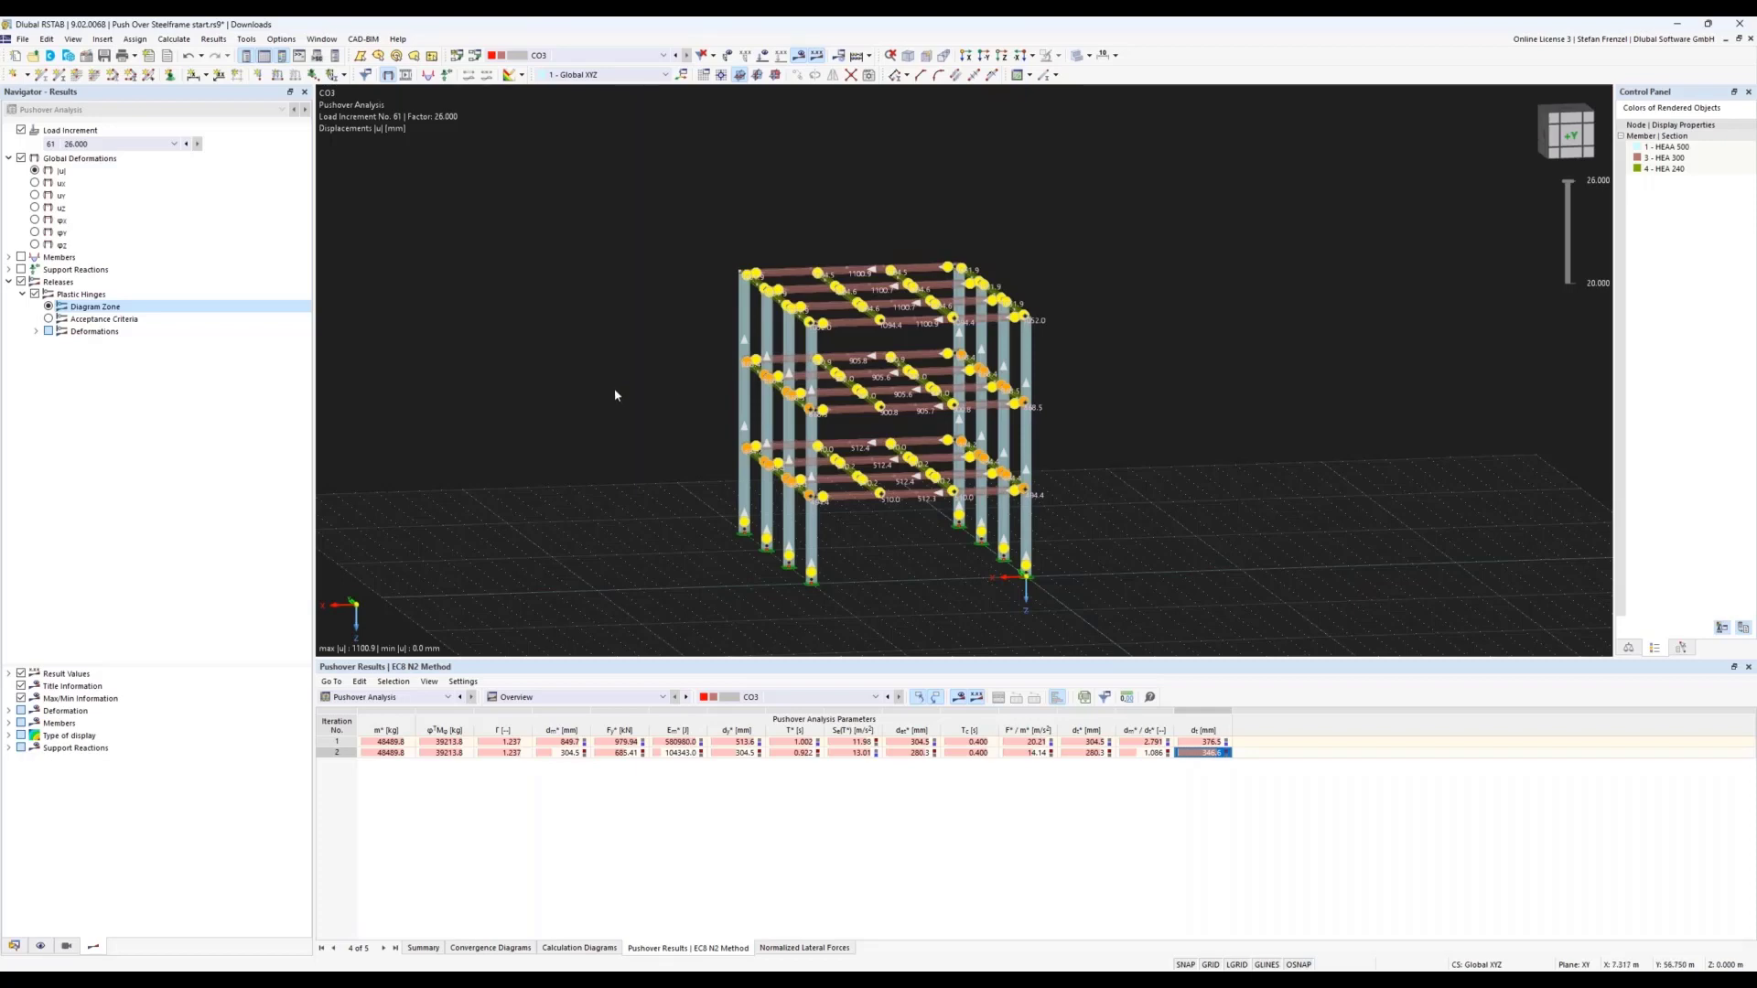
{"action": "scroll", "coordinate": [615, 391], "scroll_direction": "down", "scroll_amount": 3}
{"action": "scroll", "coordinate": [813, 469], "scroll_direction": "up", "scroll_amount": 2}
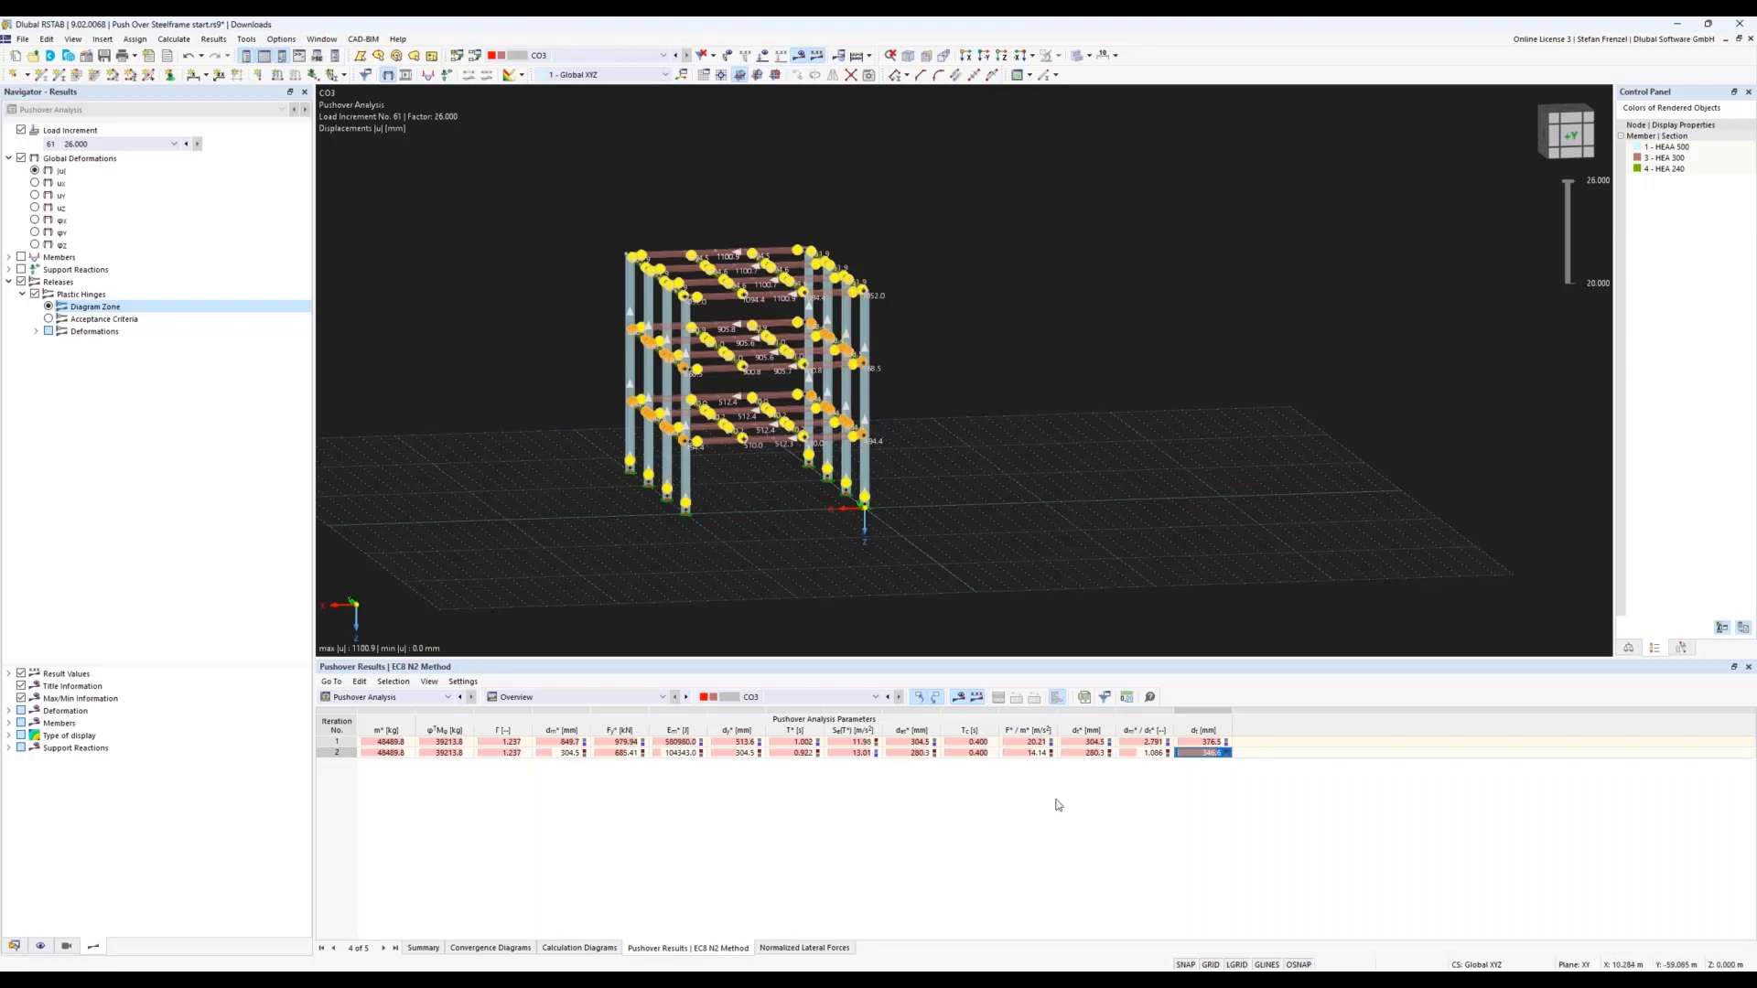
- Switch to the masonry building model in RFEM and review the orthotropic masonry parameters of material 2, Porotherm 38 Plan
{"action": "mouse_move", "coordinate": [1031, 981]}
{"action": "left_click", "coordinate": [1031, 915]}
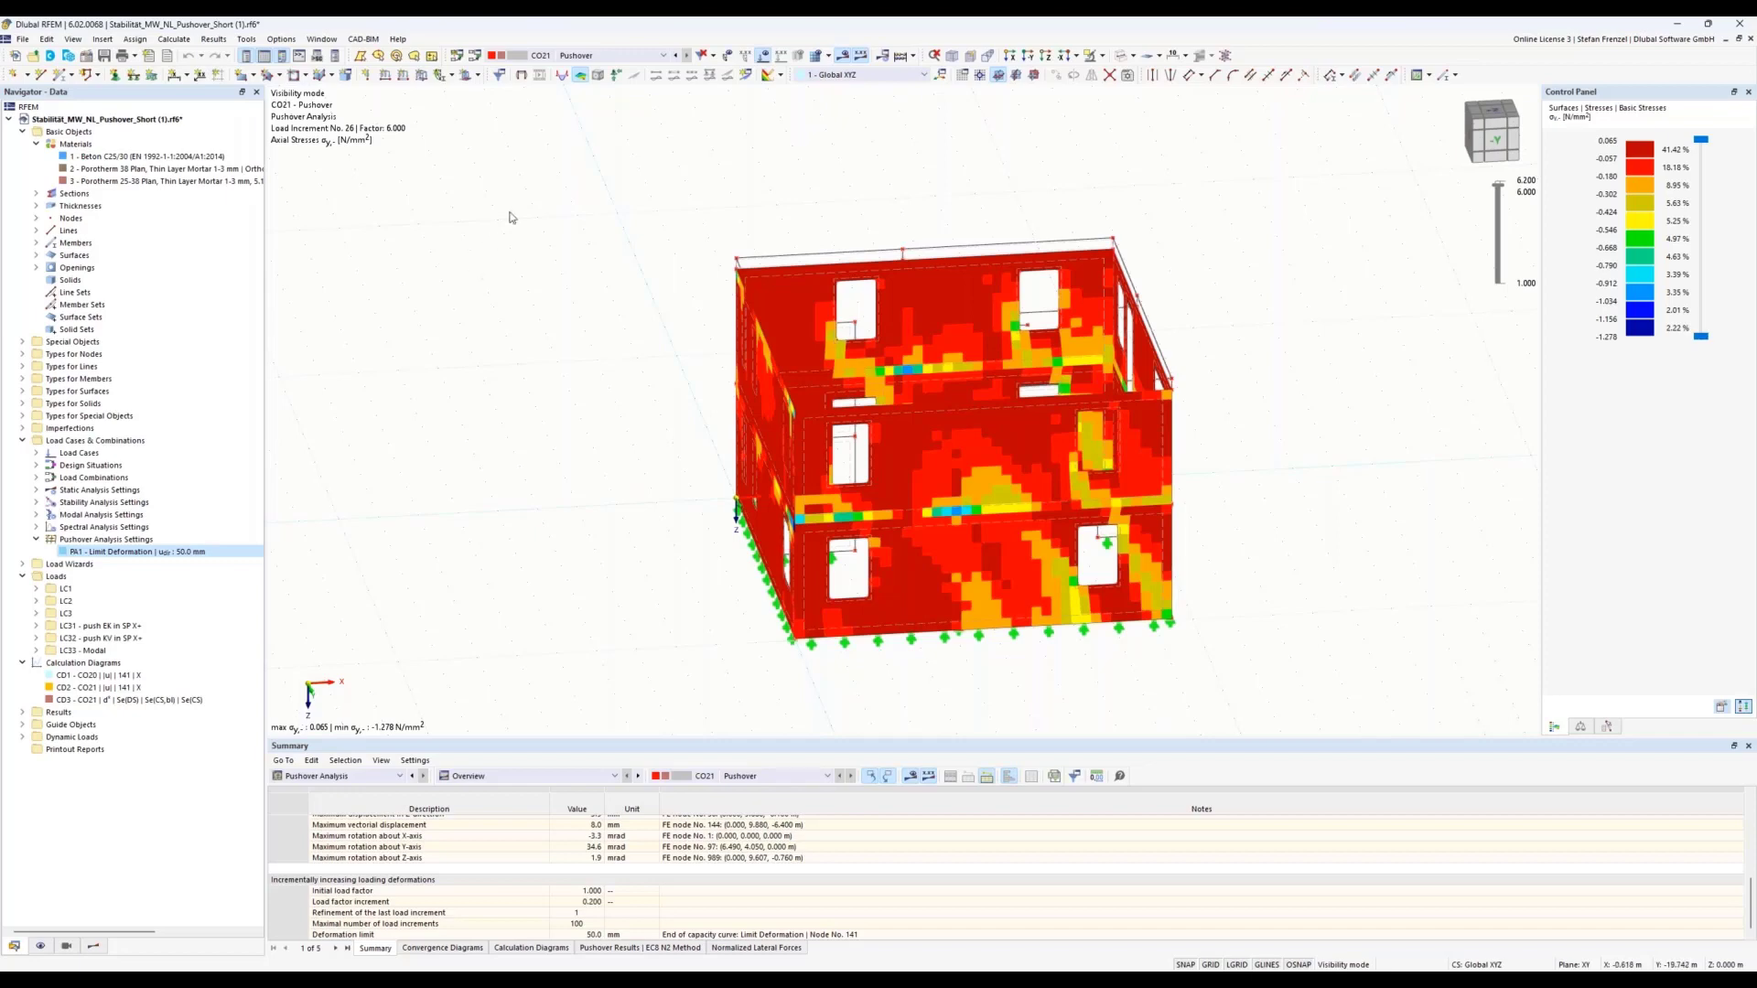
{"action": "double_click", "coordinate": [183, 170]}
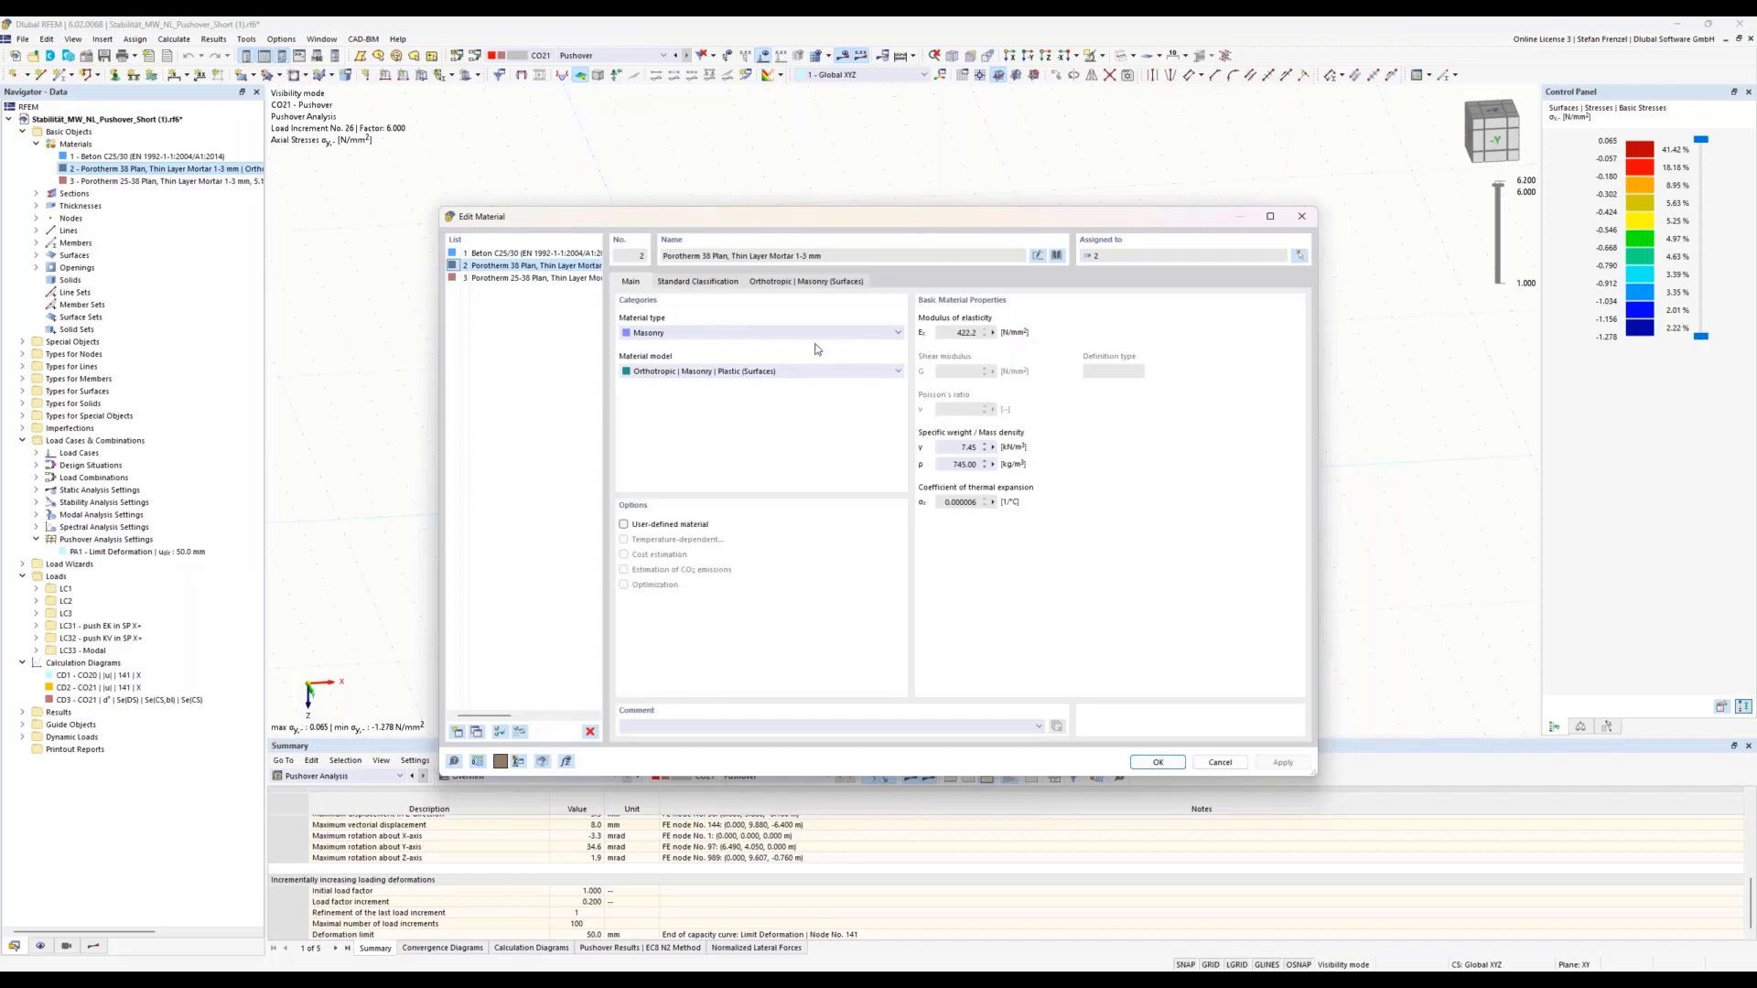
{"action": "left_click", "coordinate": [767, 283]}
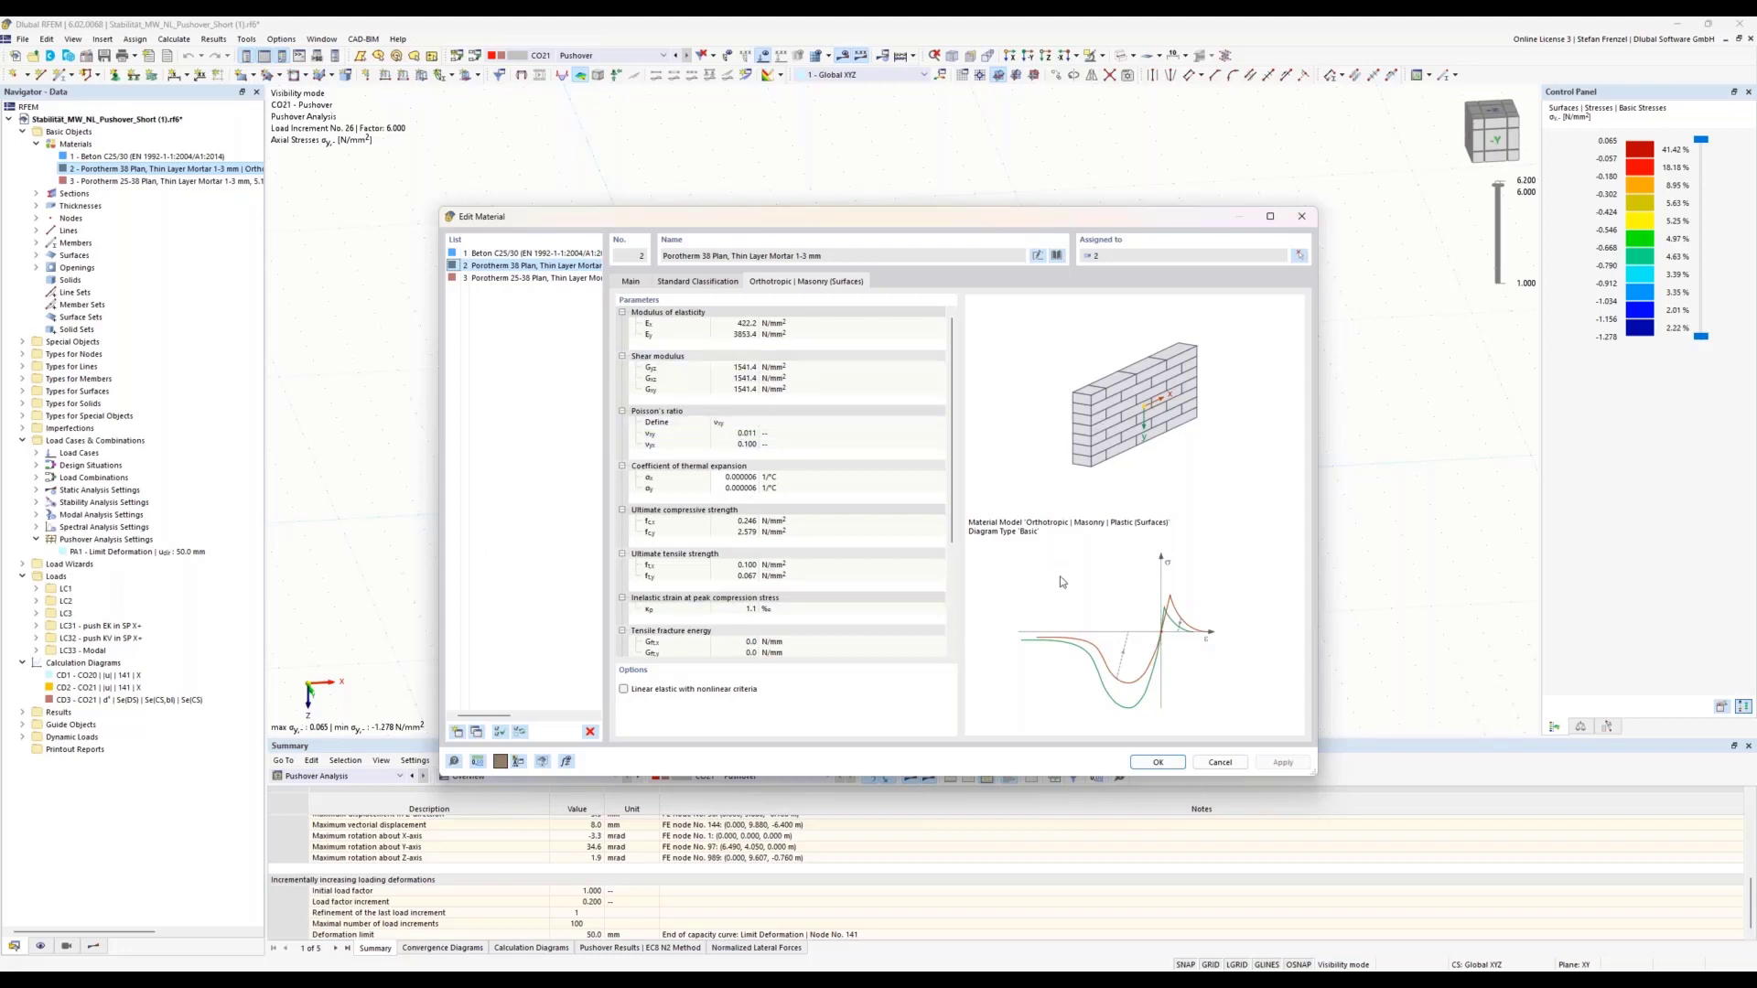
{"action": "left_click", "coordinate": [1158, 763]}
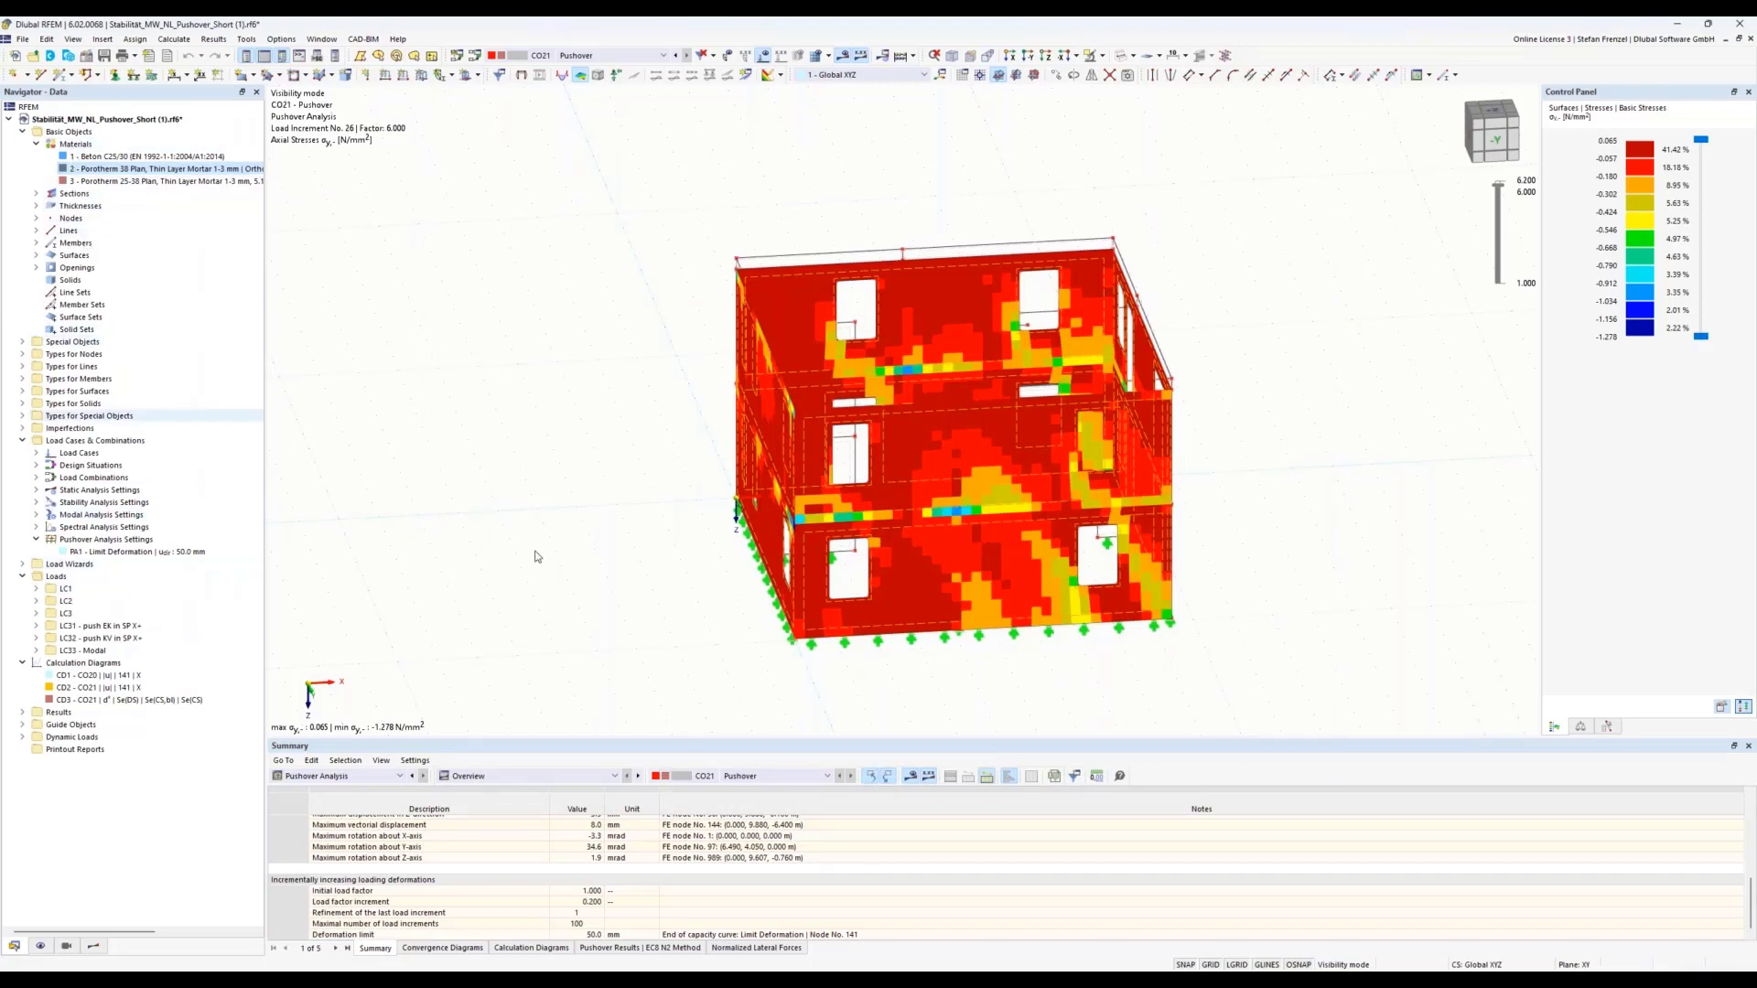
- Cancel the hiding of objects in the masonry building model
{"action": "right_click", "coordinate": [540, 472]}
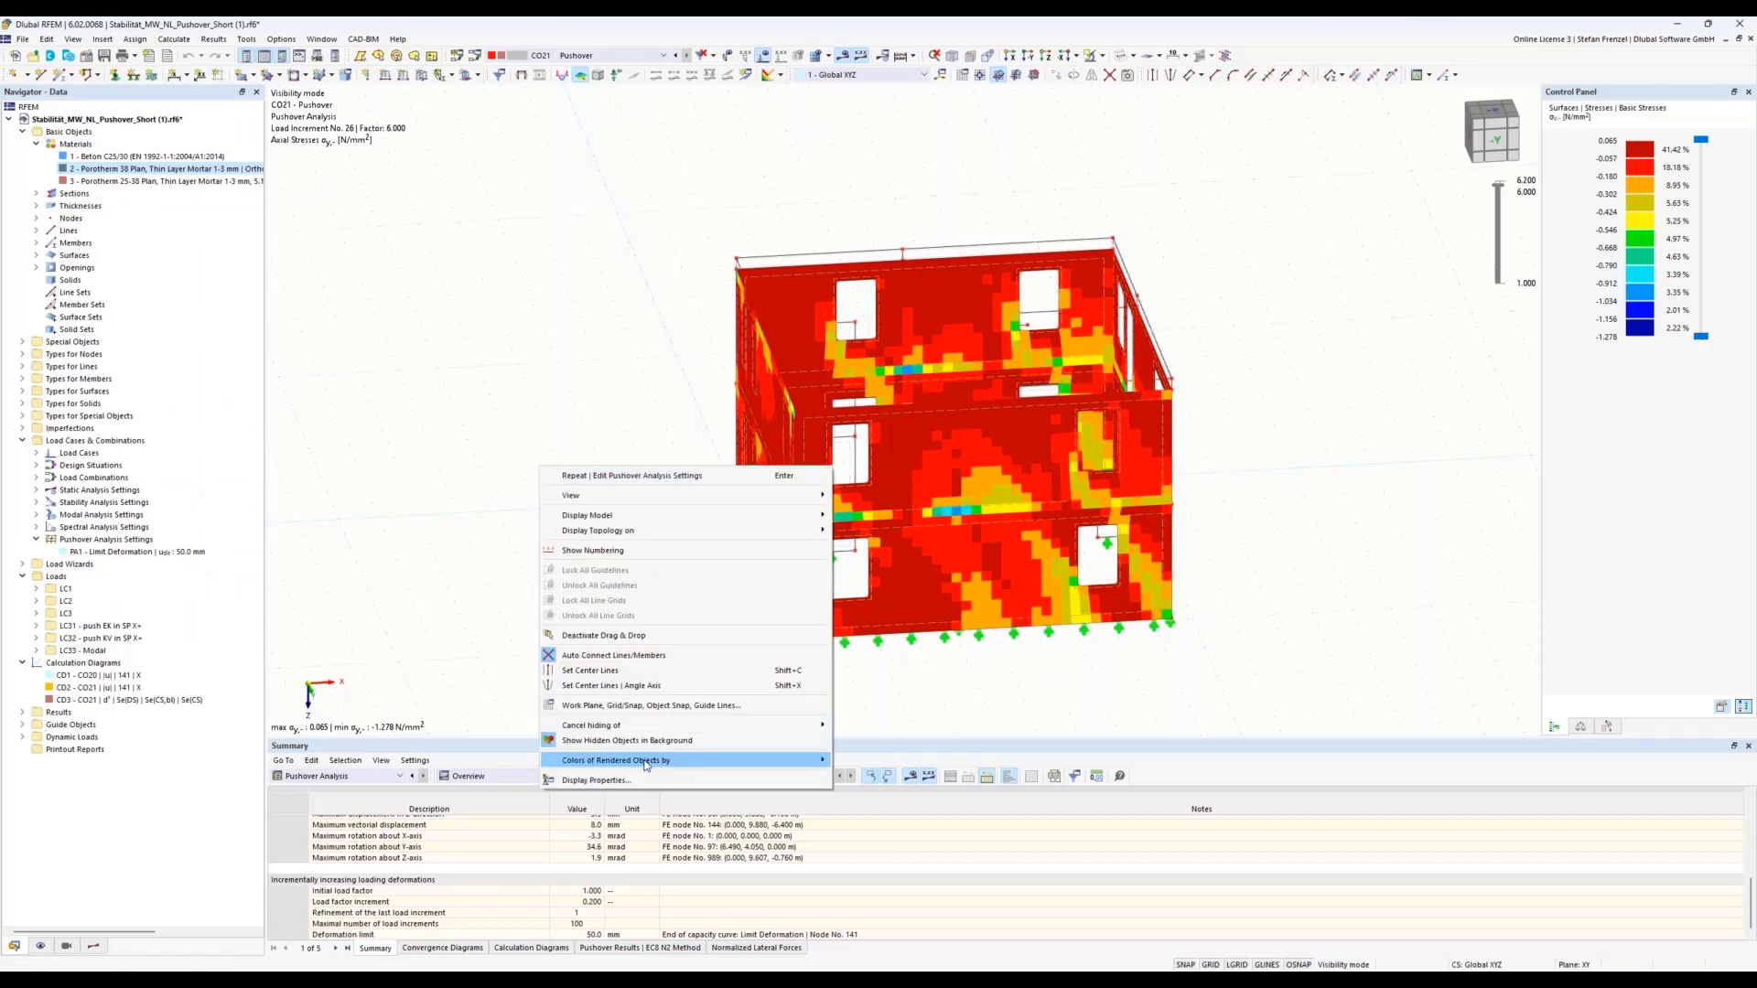
{"action": "mouse_move", "coordinate": [695, 725]}
{"action": "left_click", "coordinate": [860, 726]}
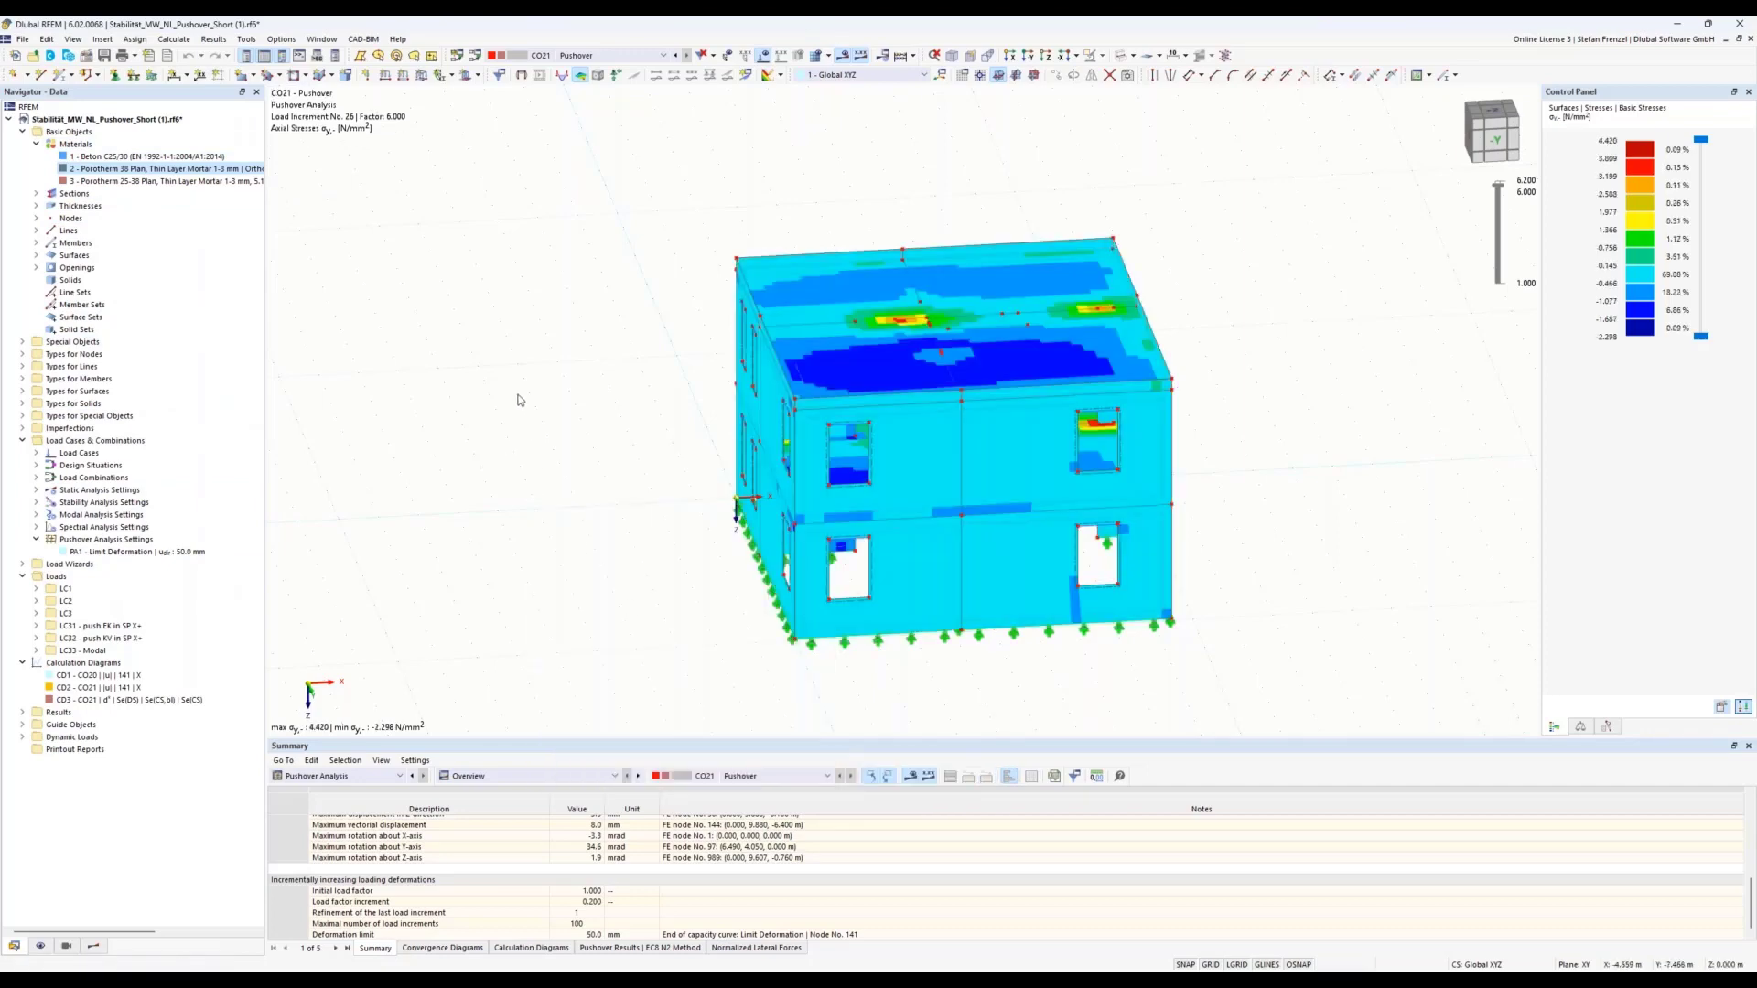
- Turn off the results display and examine the plain masonry building from its opposite side
{"action": "scroll", "coordinate": [518, 399], "scroll_direction": "down", "scroll_amount": 3}
{"action": "left_click", "coordinate": [843, 56]}
{"action": "left_click", "coordinate": [1119, 57]}
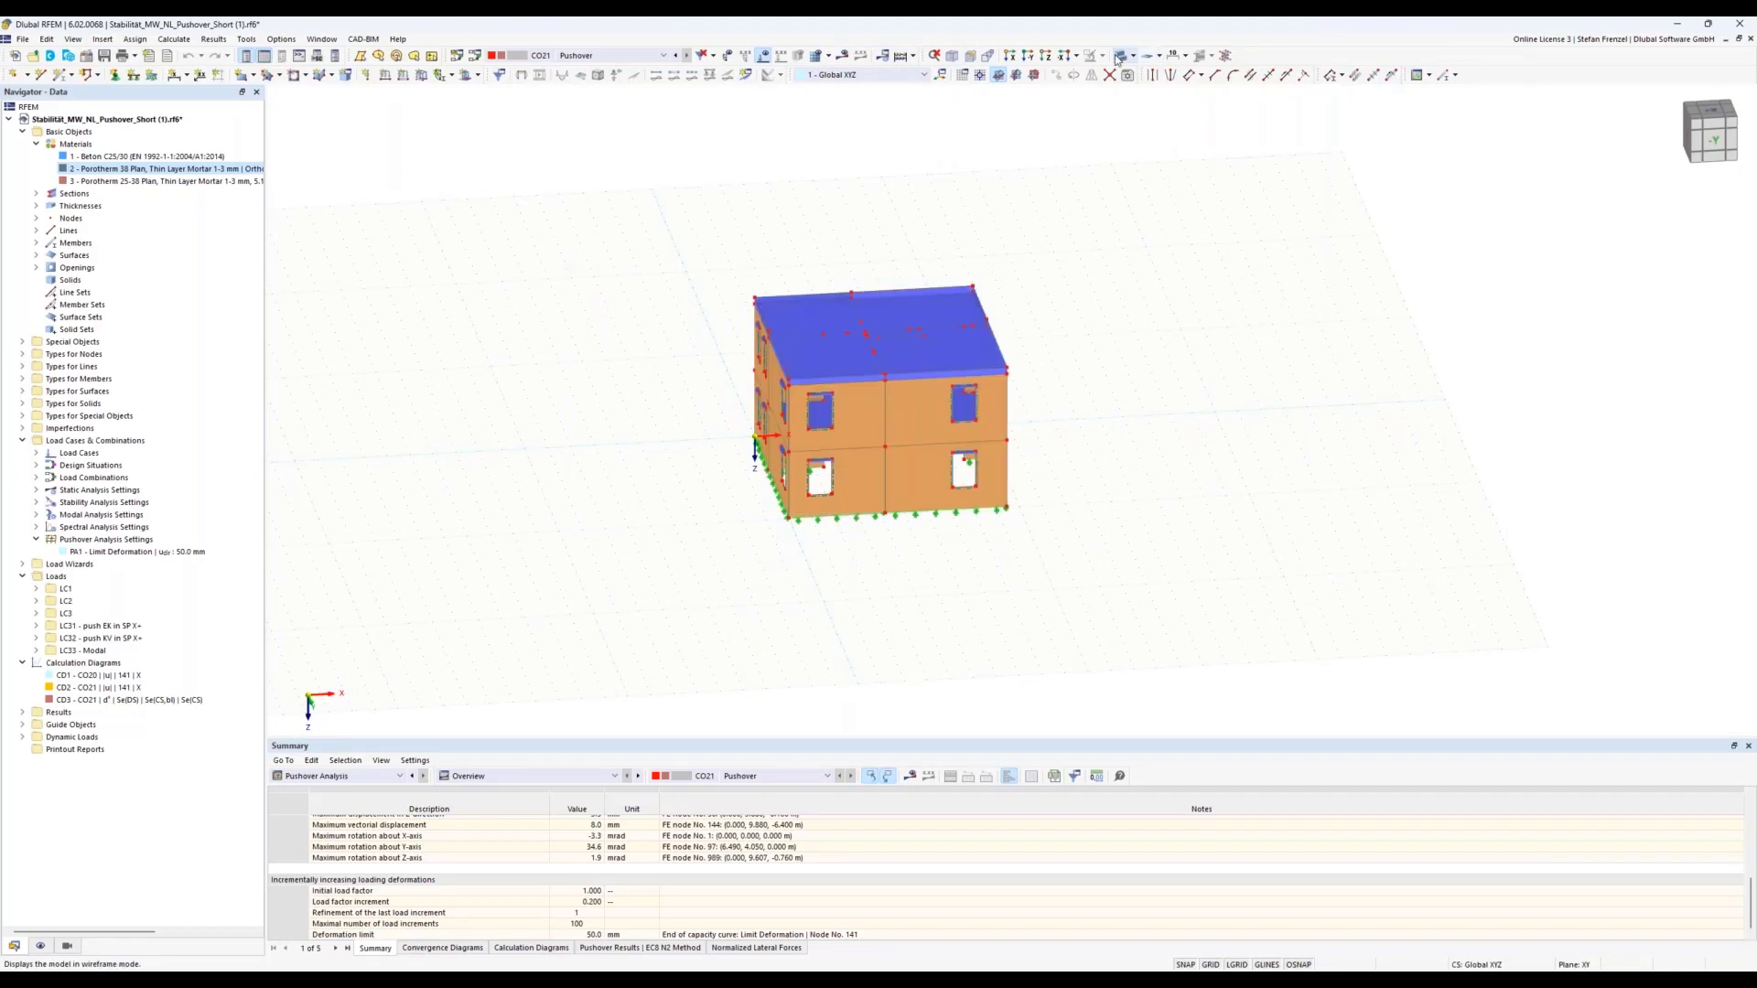
{"action": "middle_click_drag", "start_coordinate": [668, 577], "coordinate": [910, 319], "text": "ctrl"}
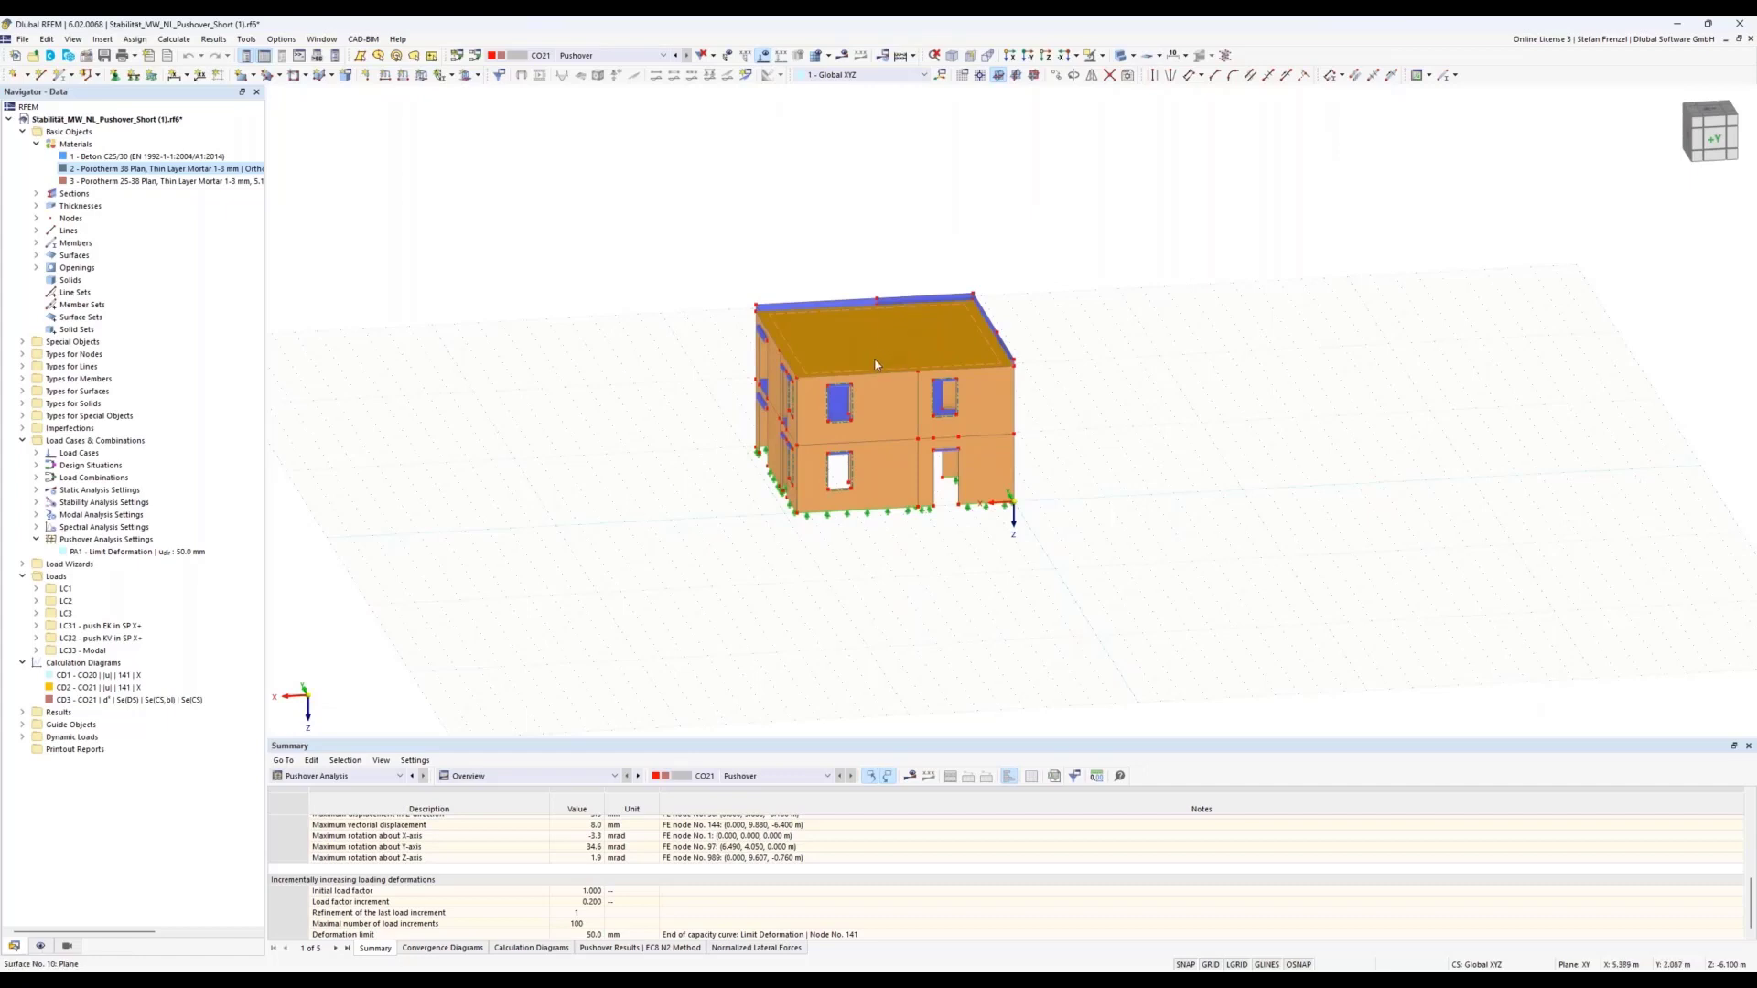
{"action": "scroll", "coordinate": [919, 425], "scroll_direction": "up", "scroll_amount": 3}
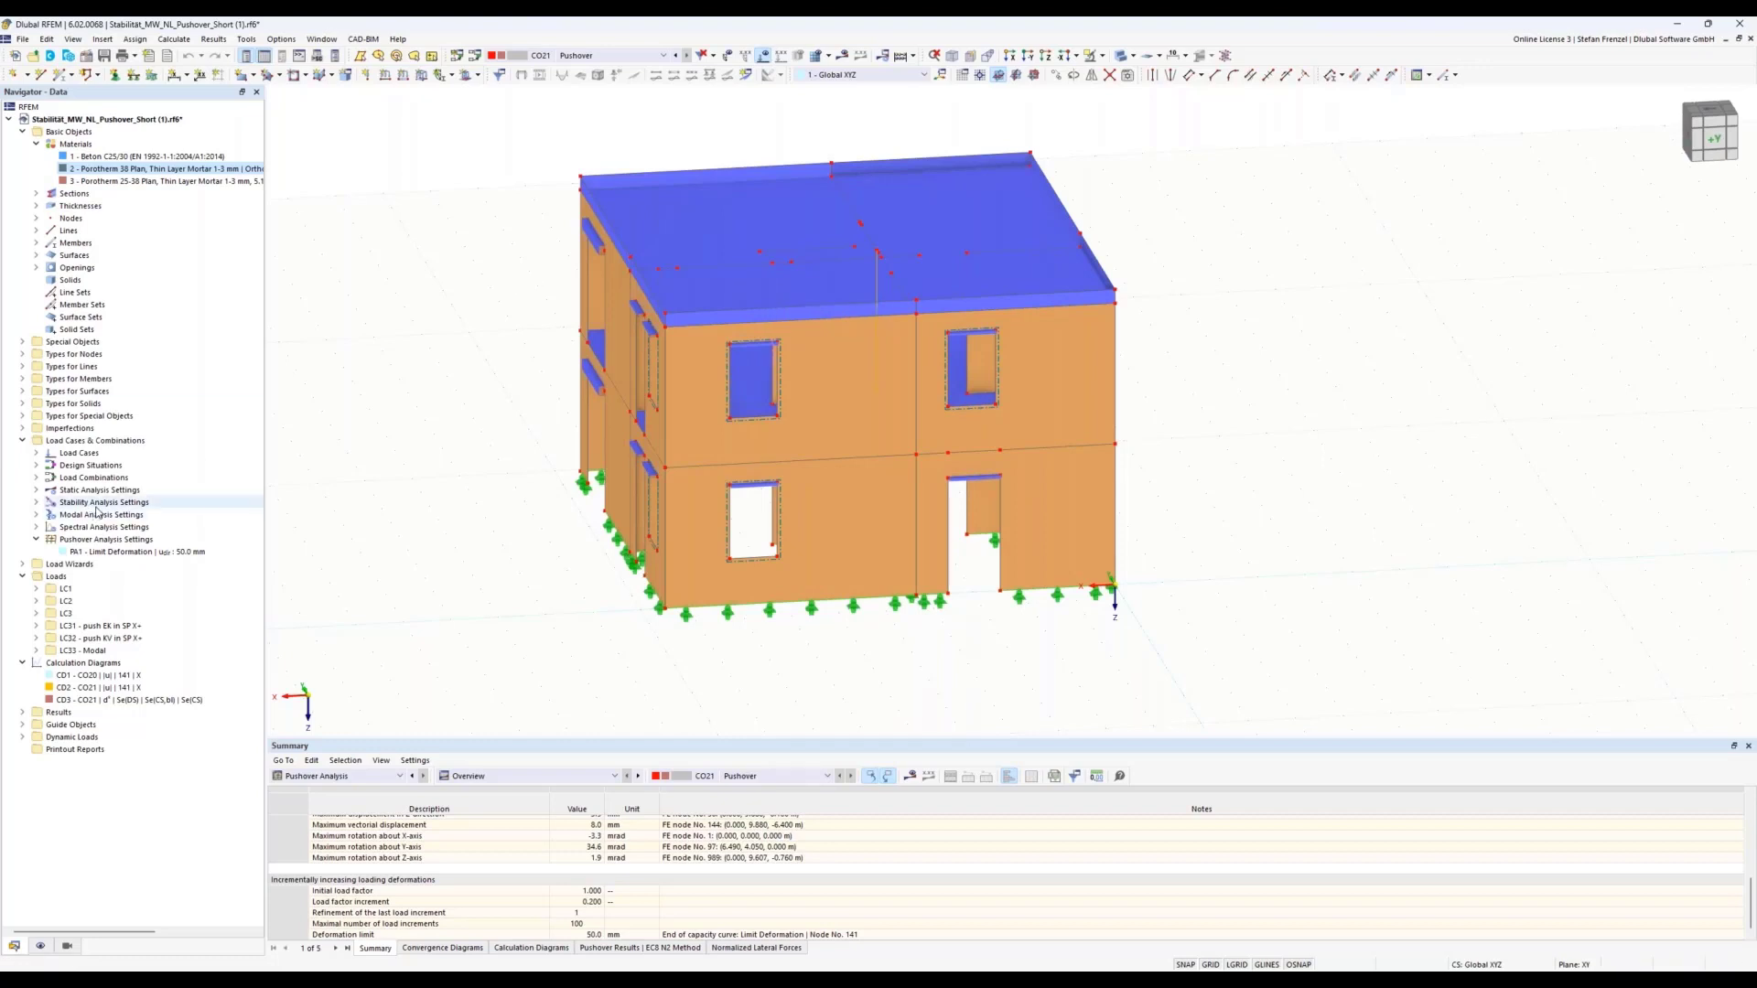
- Review load combination CO21 Pushover, including its main pushover settings and assigned response spectrum, and leave it without changes
{"action": "left_click", "coordinate": [36, 477]}
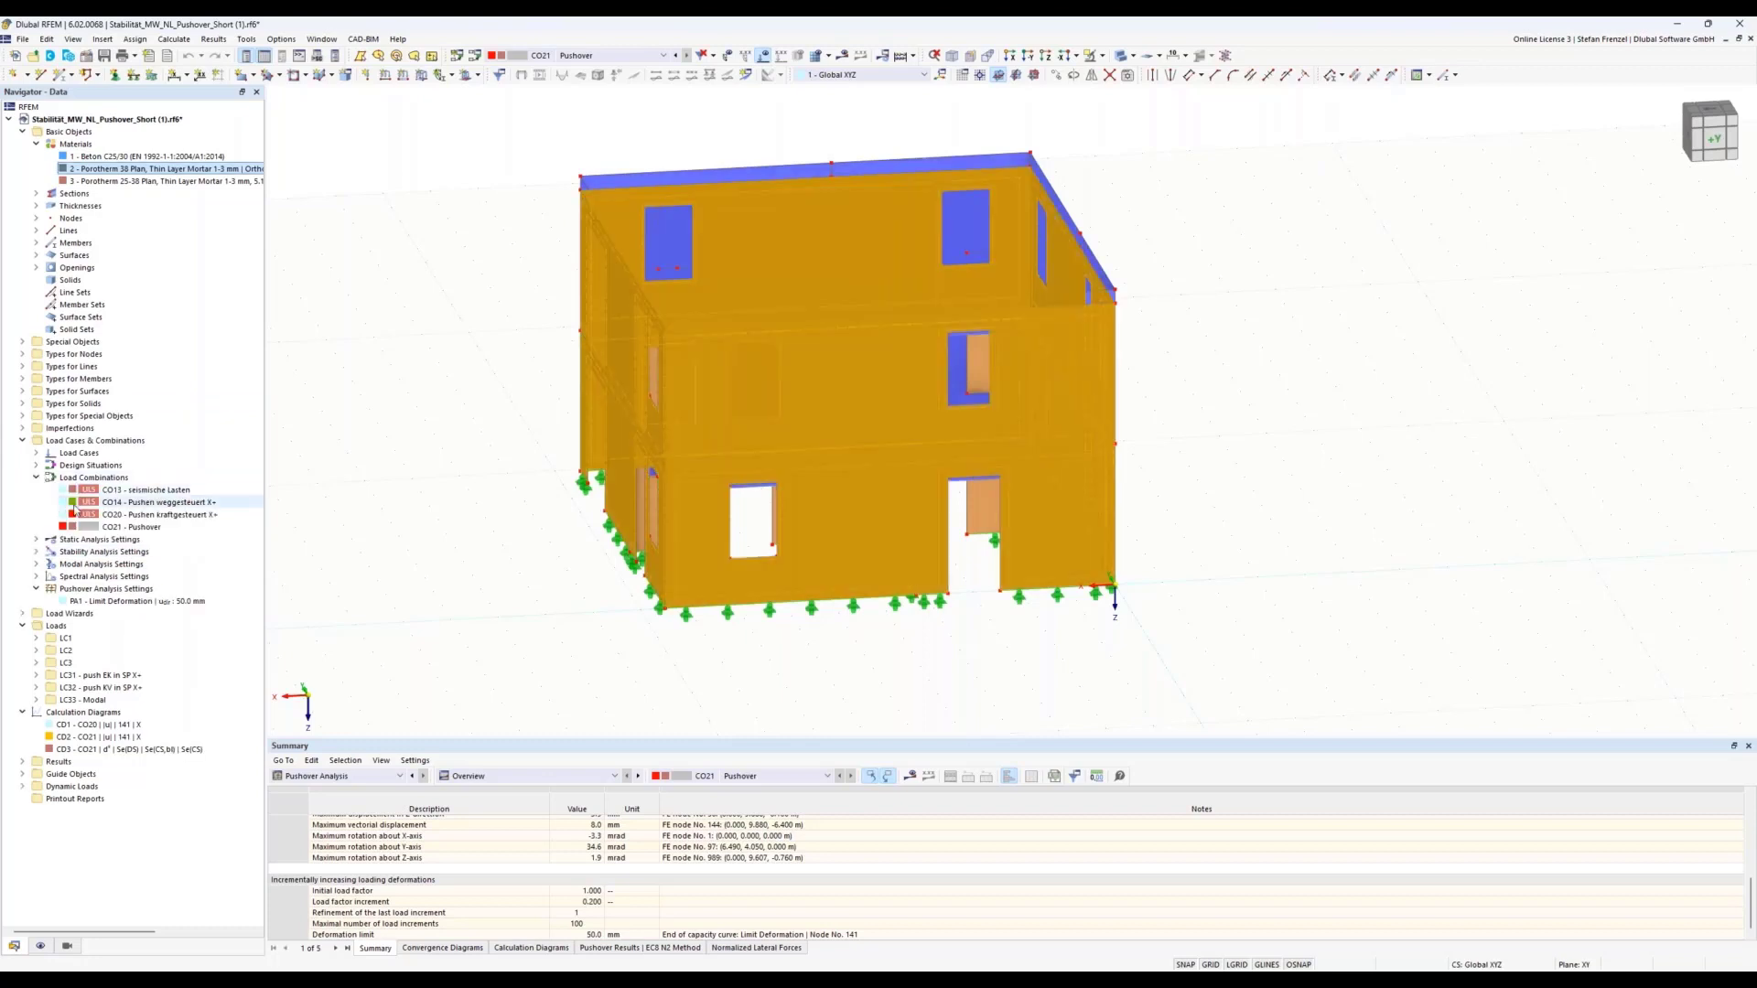
{"action": "right_click", "coordinate": [137, 527]}
{"action": "left_click", "coordinate": [403, 558]}
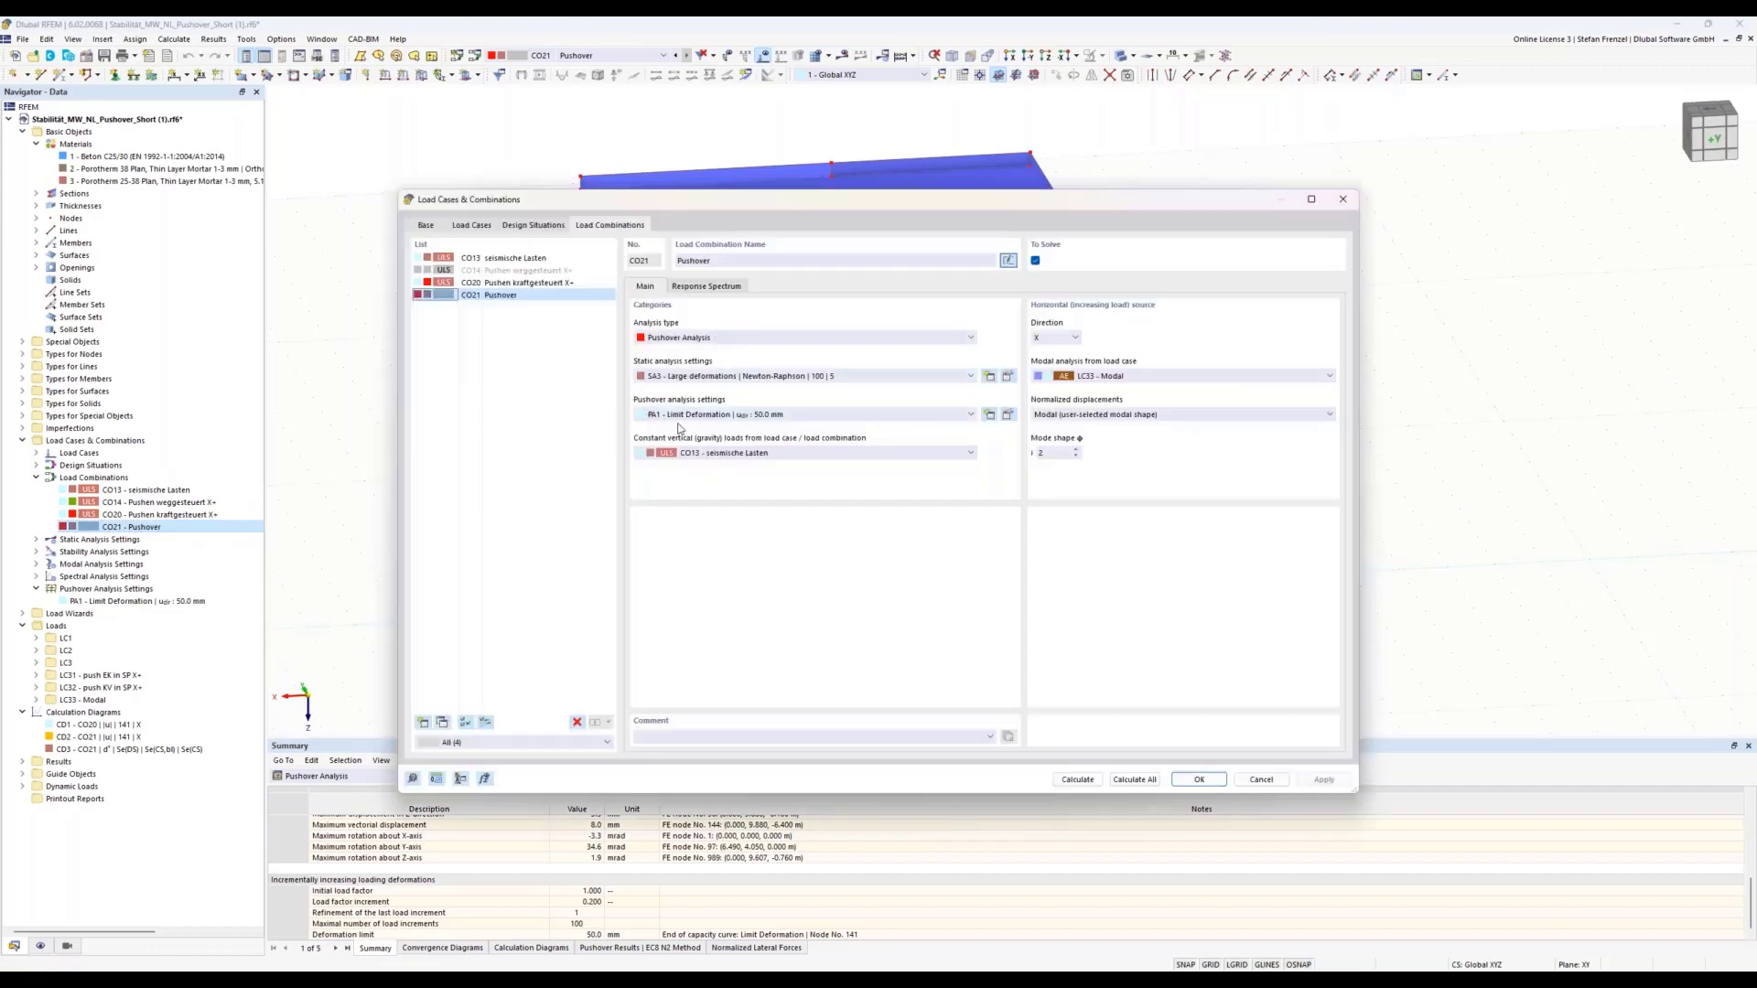
{"action": "left_click", "coordinate": [708, 287]}
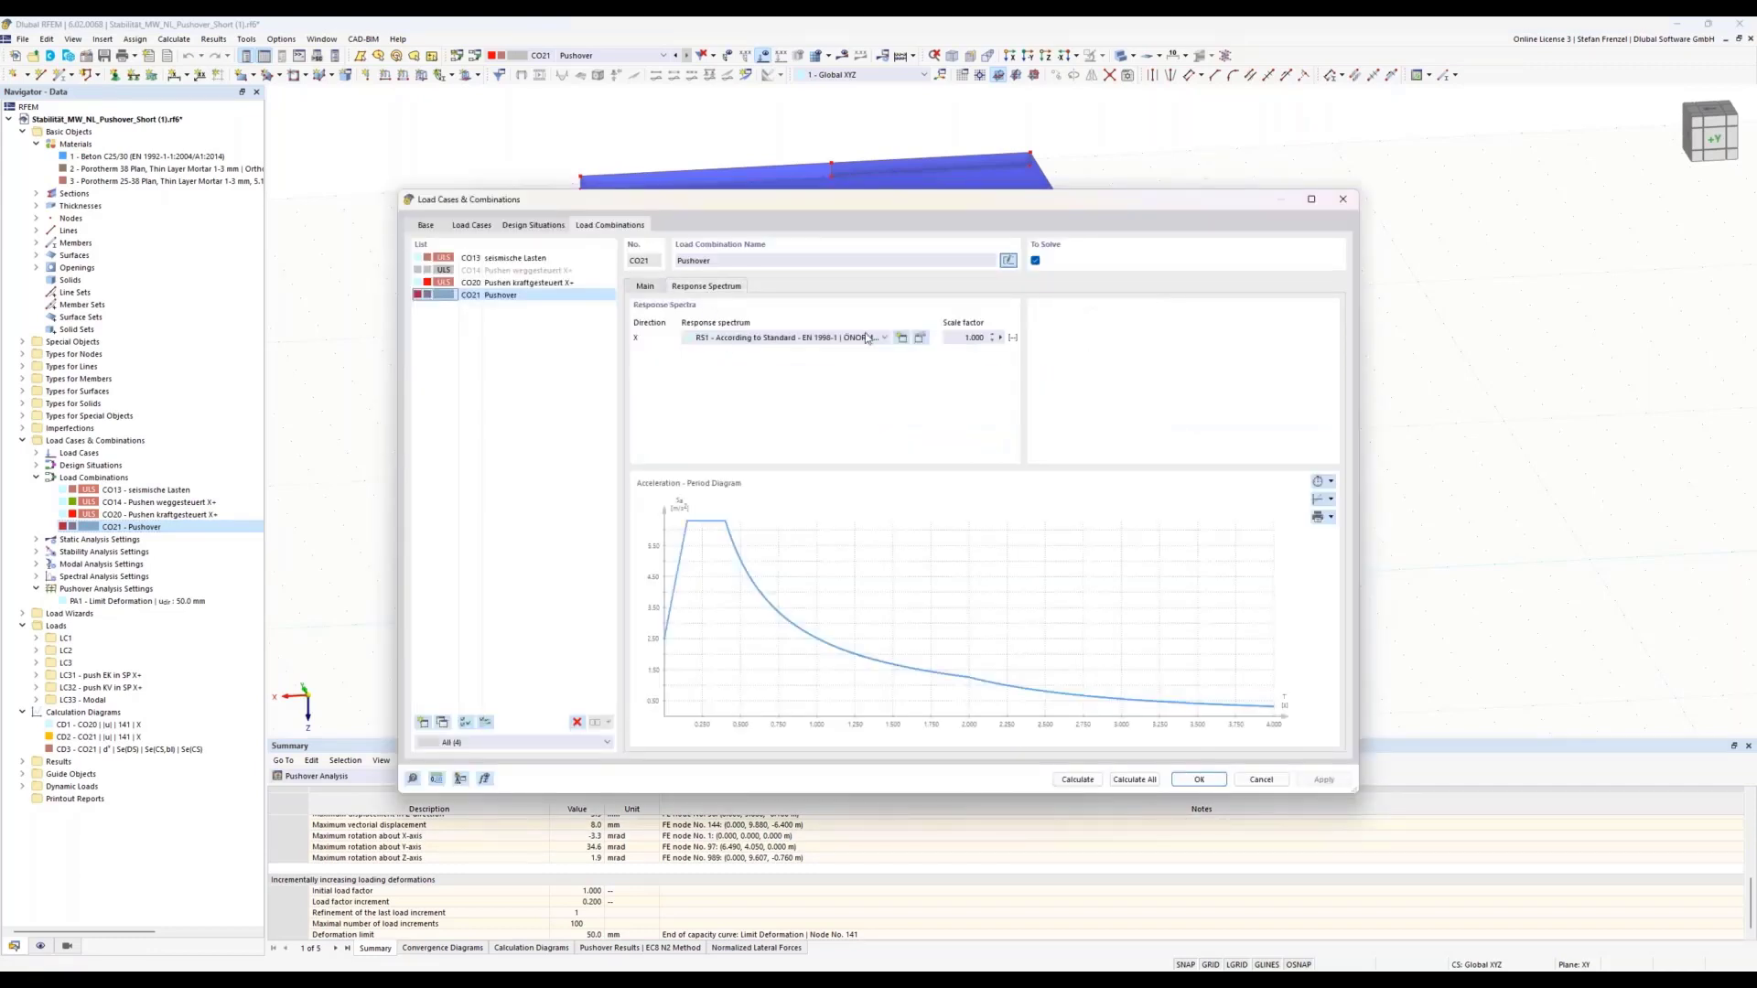
{"action": "left_click", "coordinate": [645, 289]}
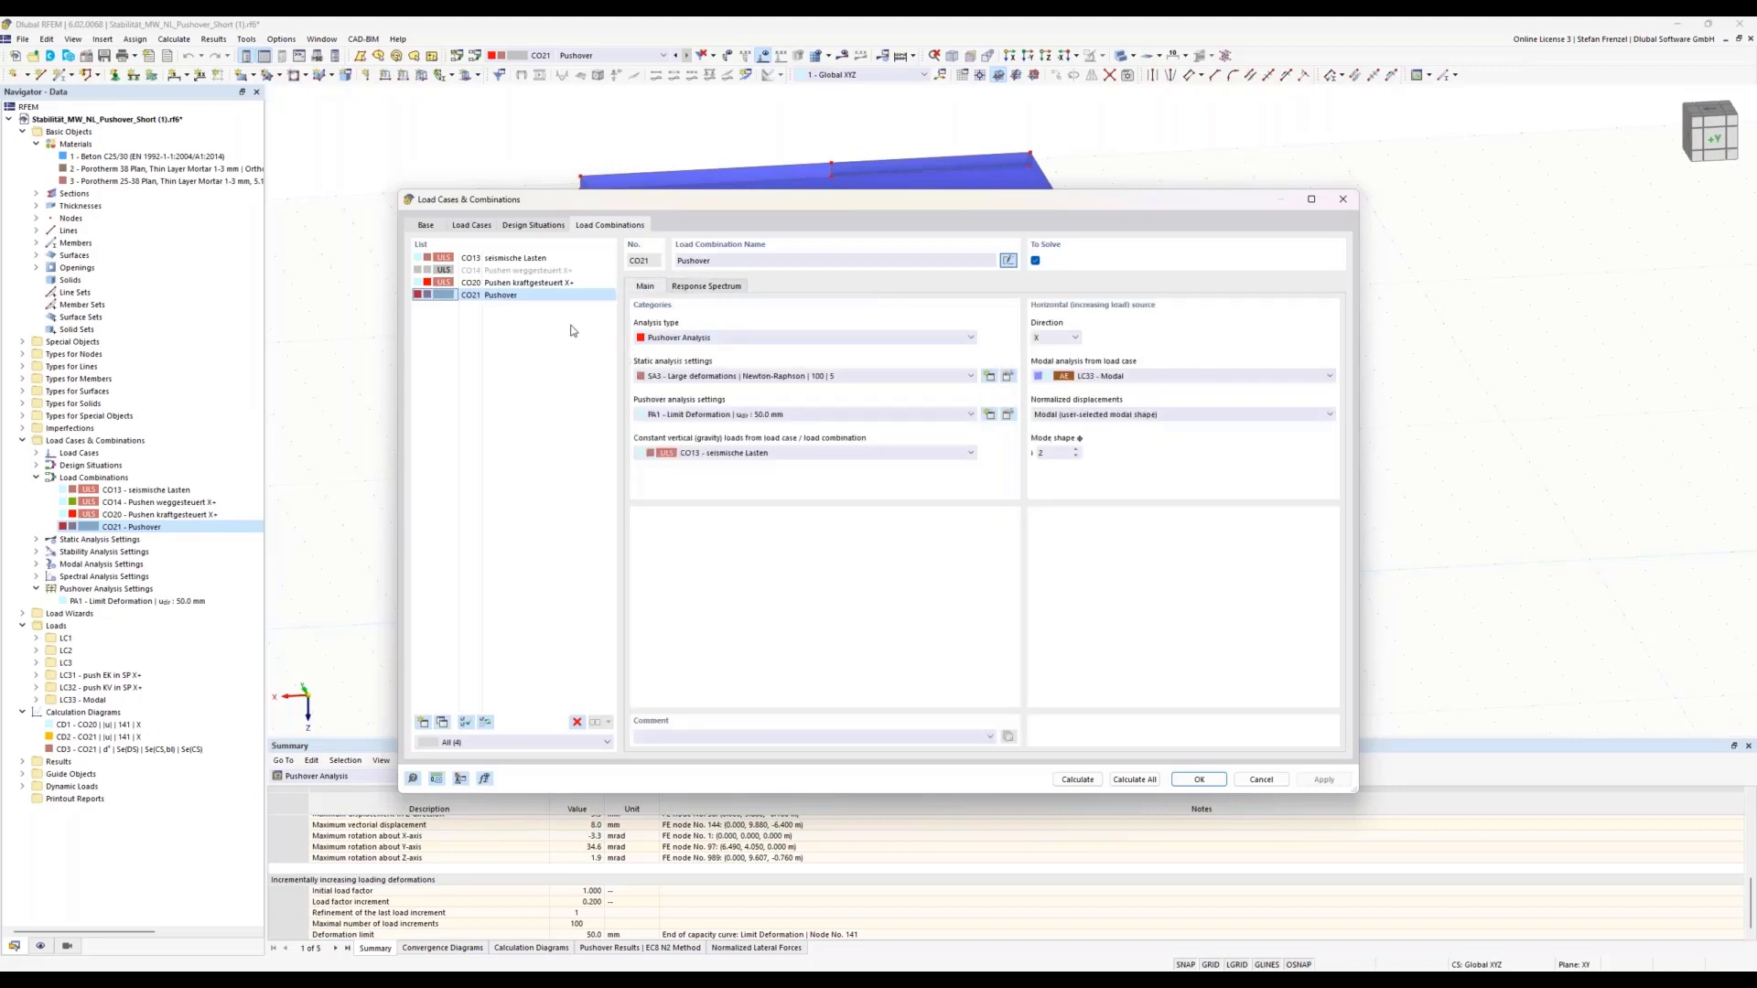
{"action": "left_click", "coordinate": [1251, 786]}
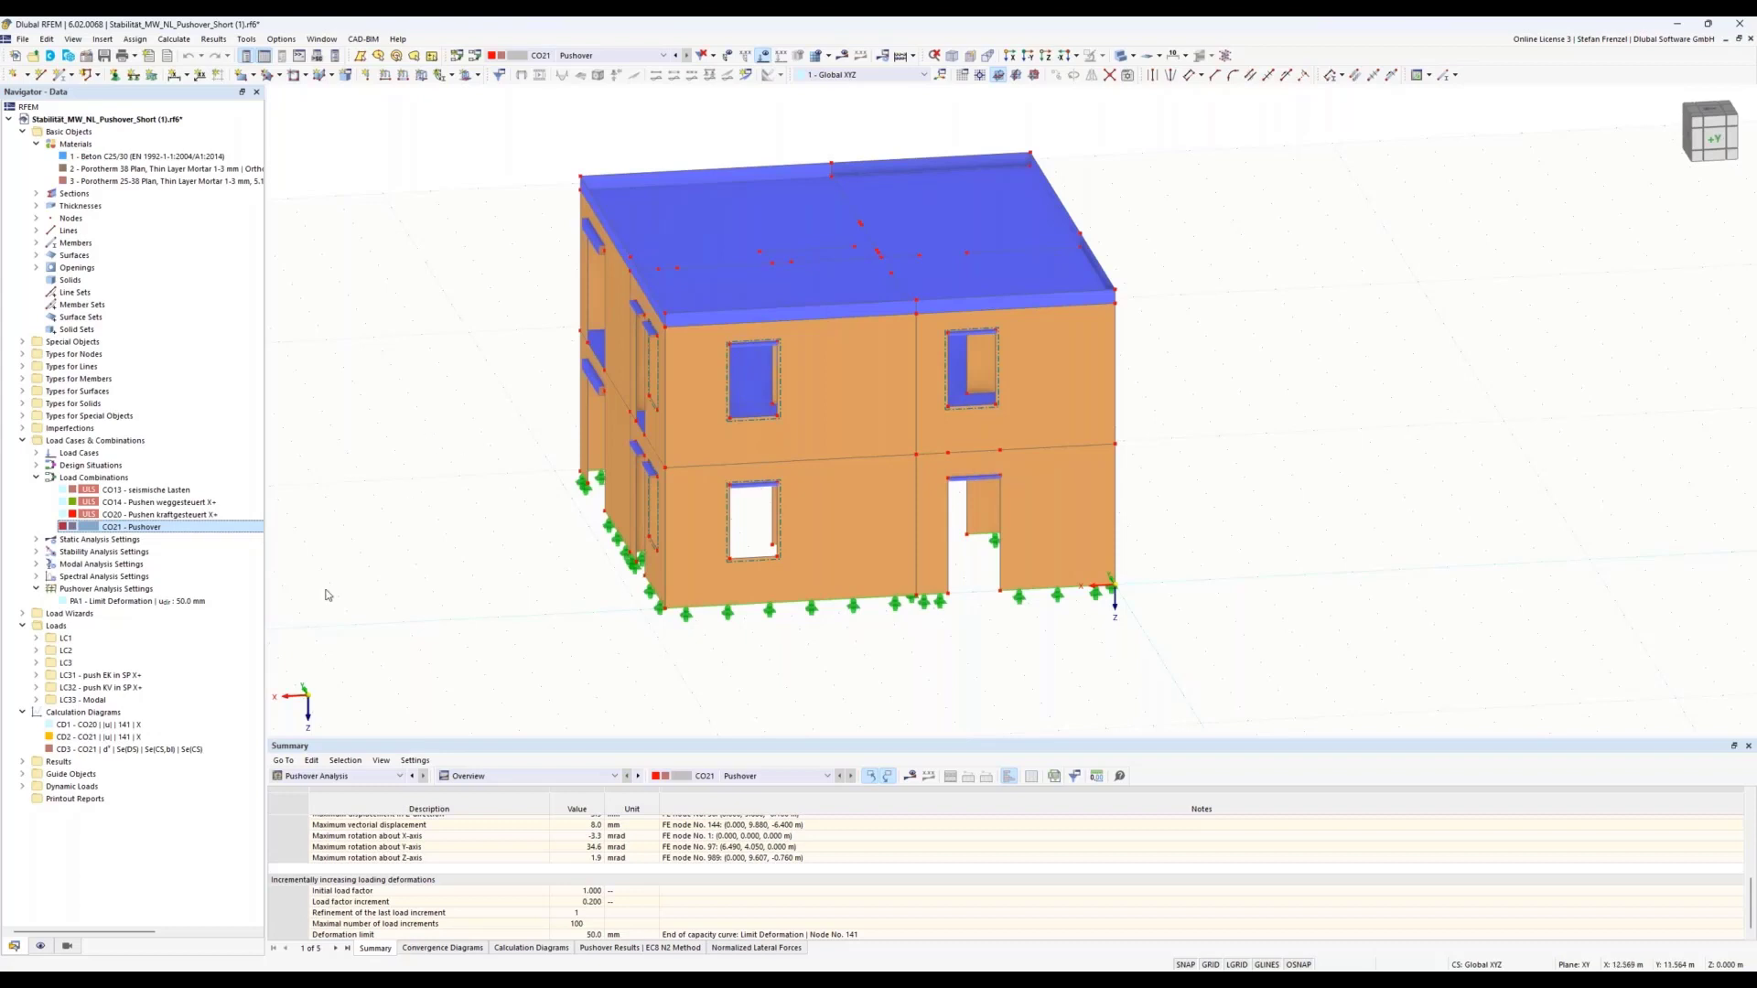
- Open calculation diagram CD3 of CO21 for editing and display its pushover ADRS curves in the full diagram view
{"action": "right_click", "coordinate": [112, 753]}
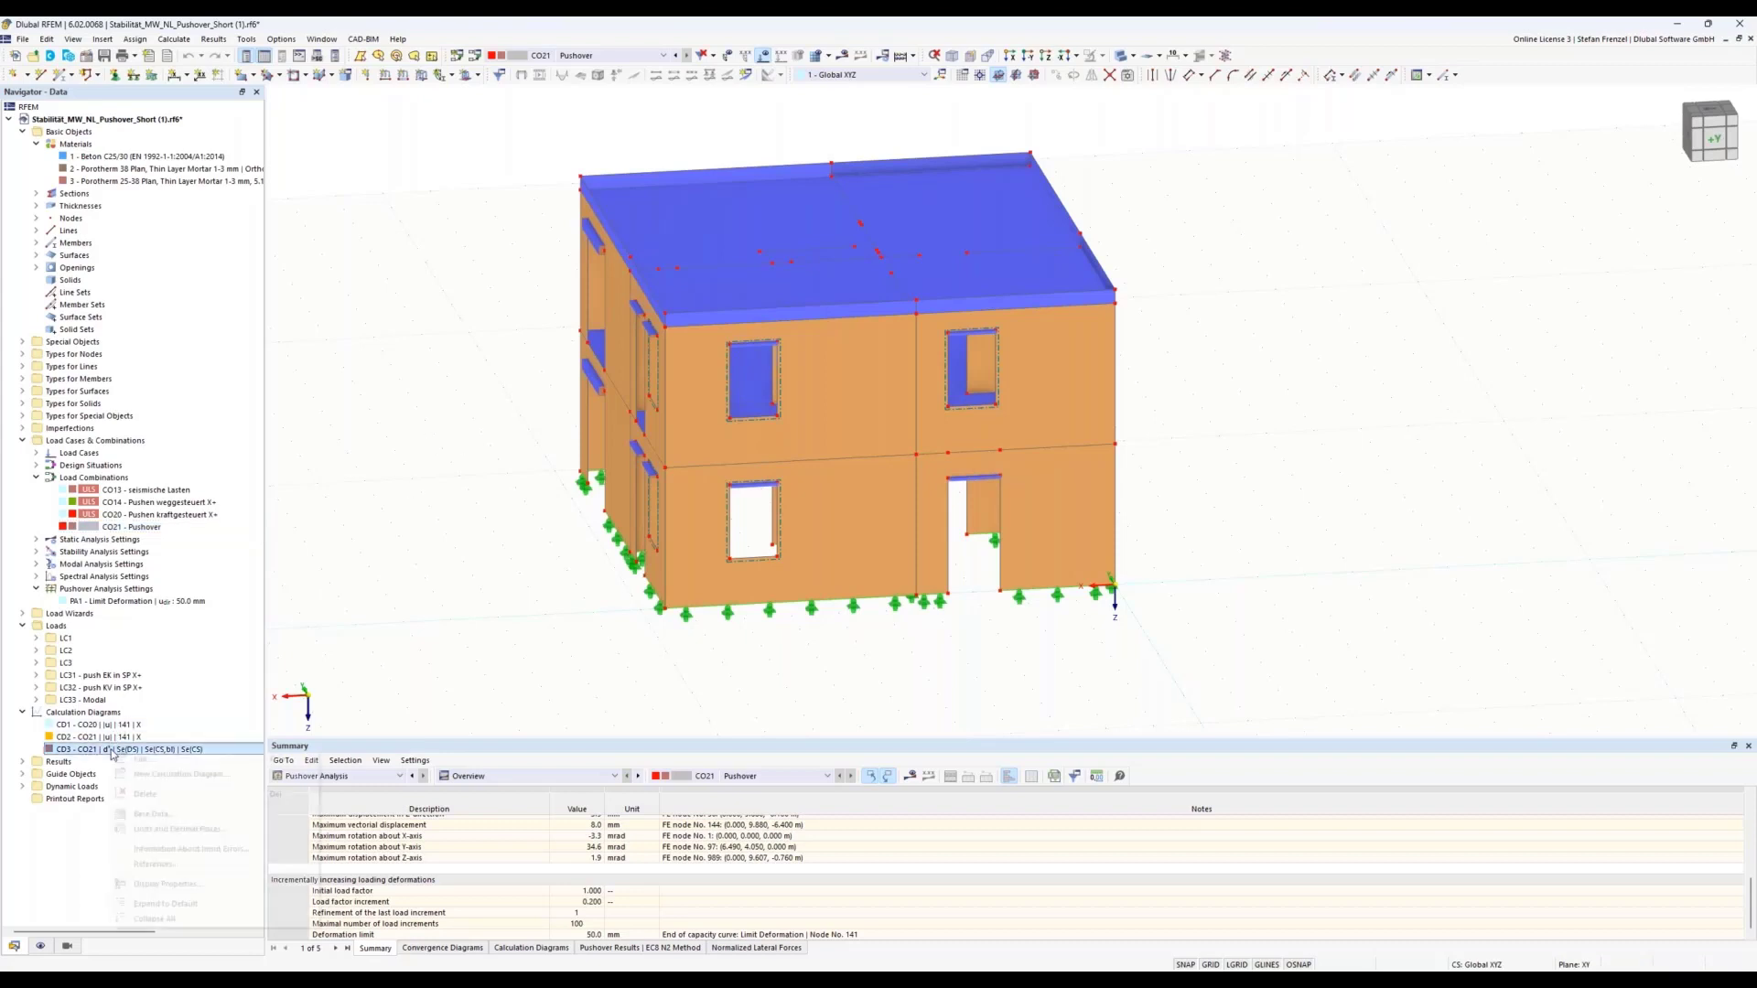
{"action": "left_click", "coordinate": [151, 762]}
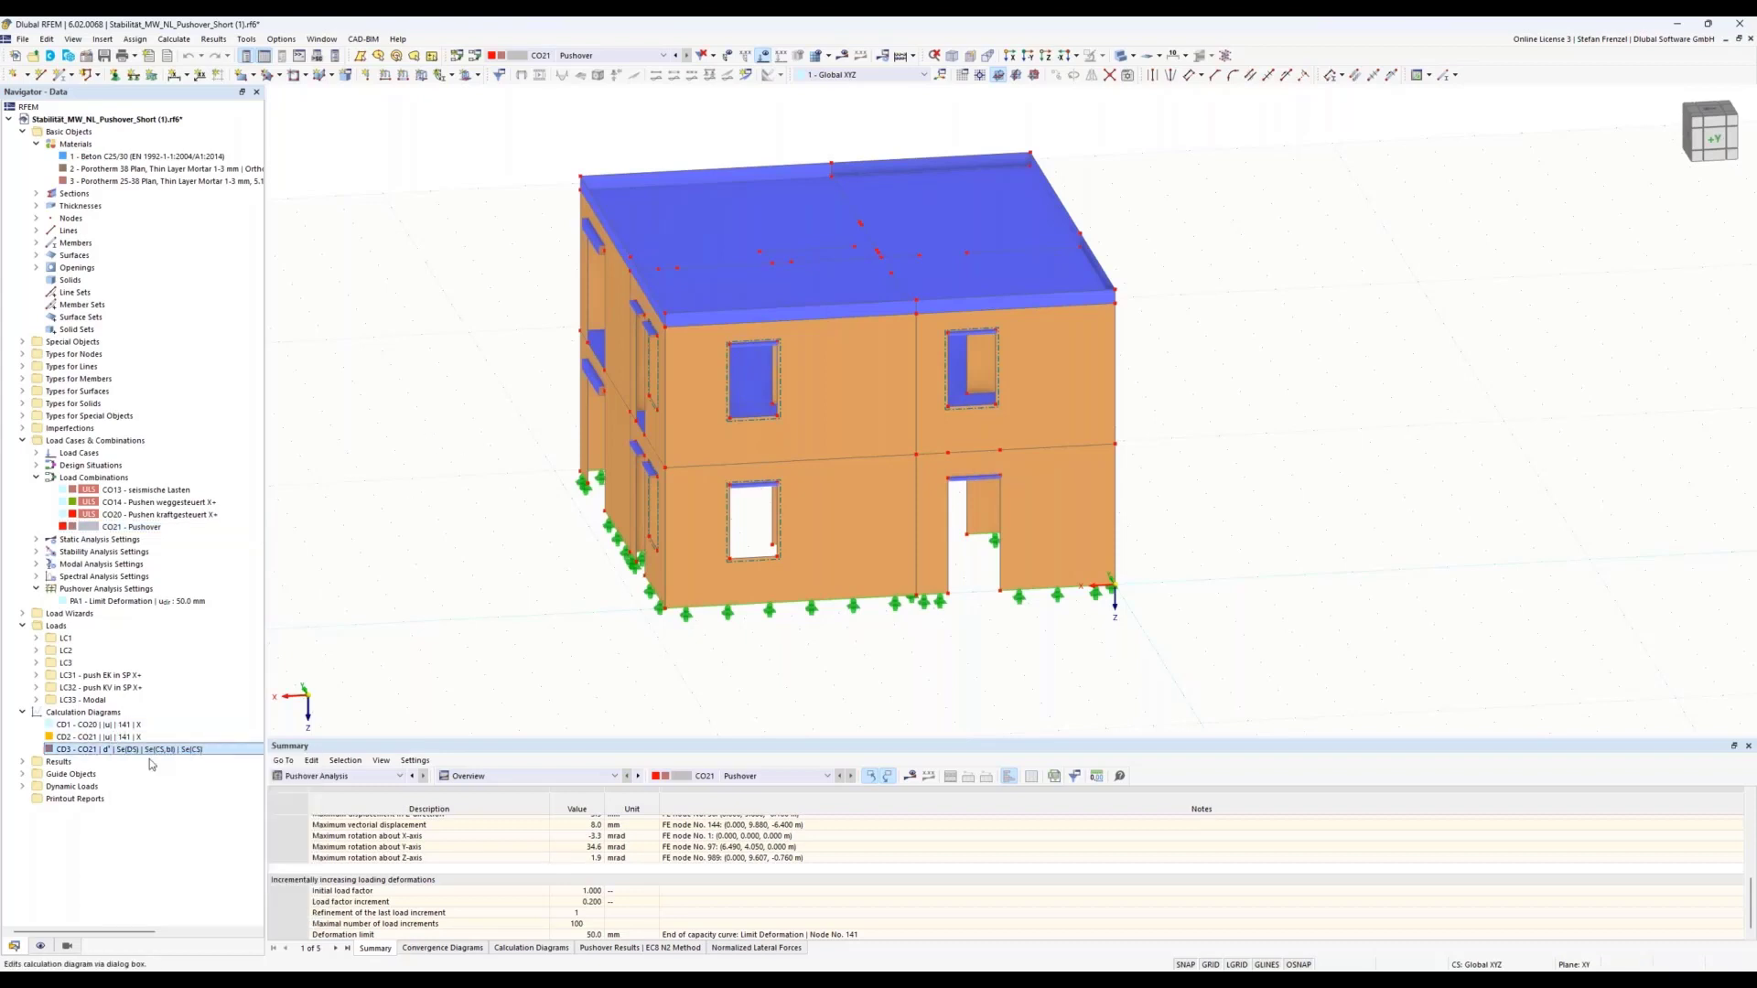
{"action": "left_click_drag", "start_coordinate": [819, 259], "coordinate": [645, 90]}
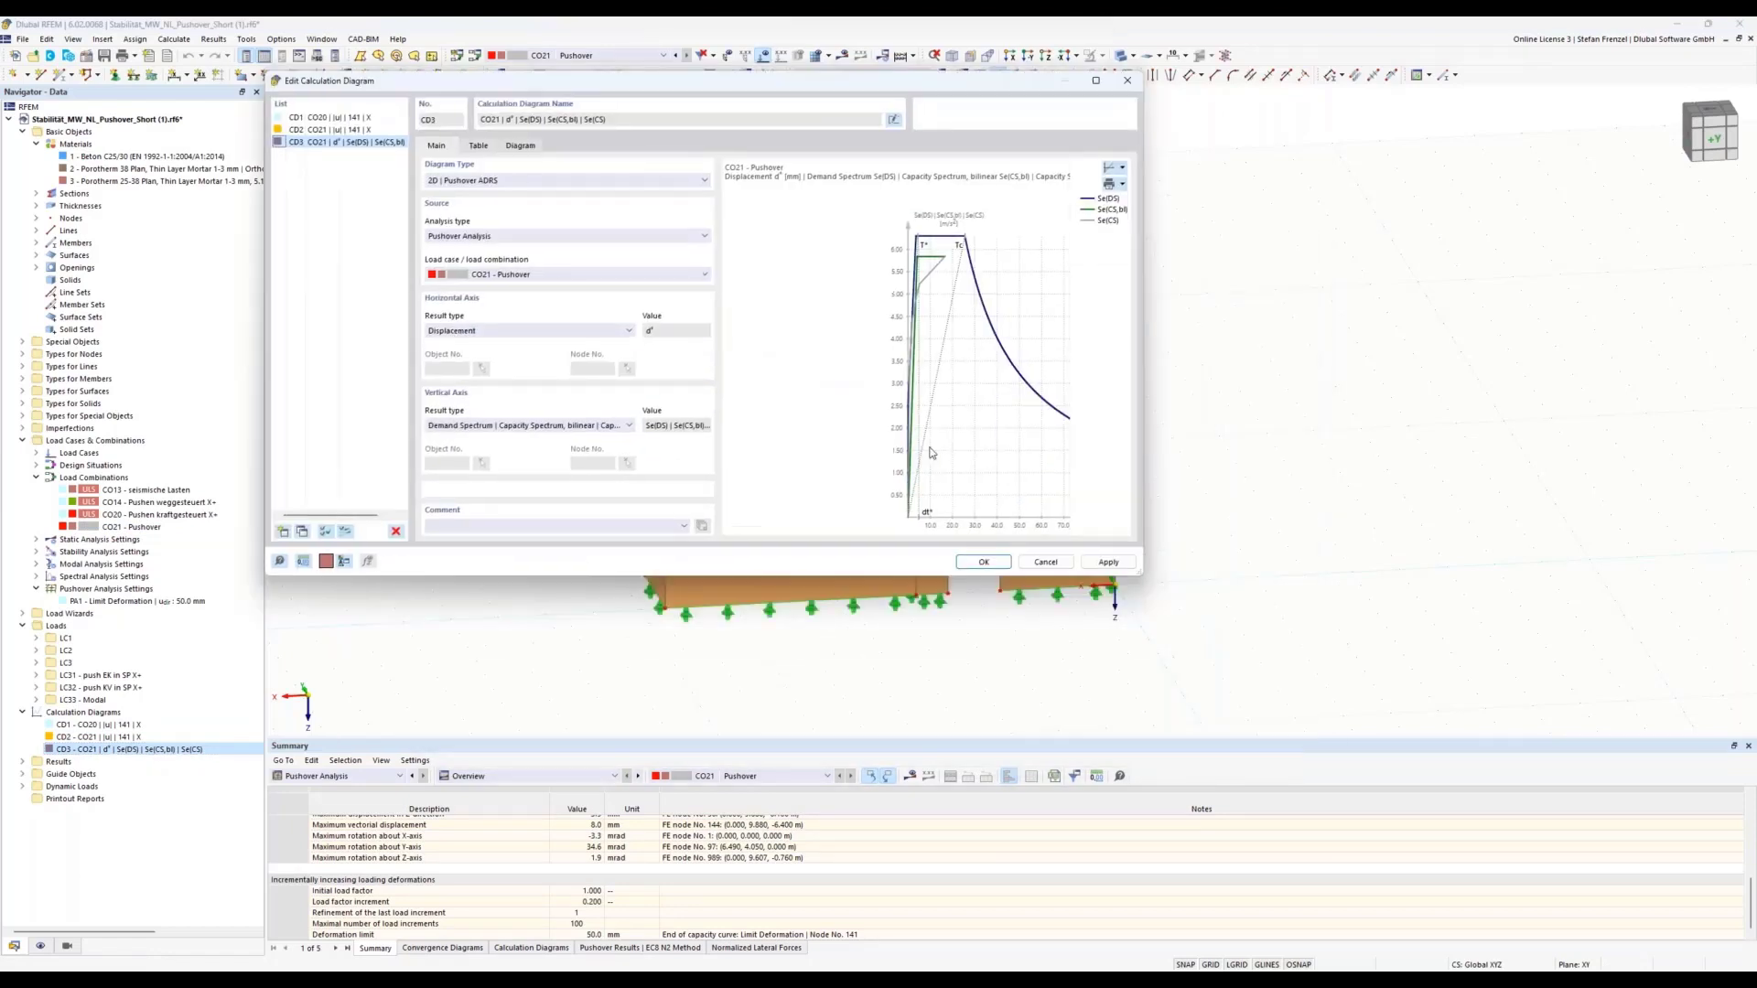
{"action": "left_click", "coordinate": [521, 146]}
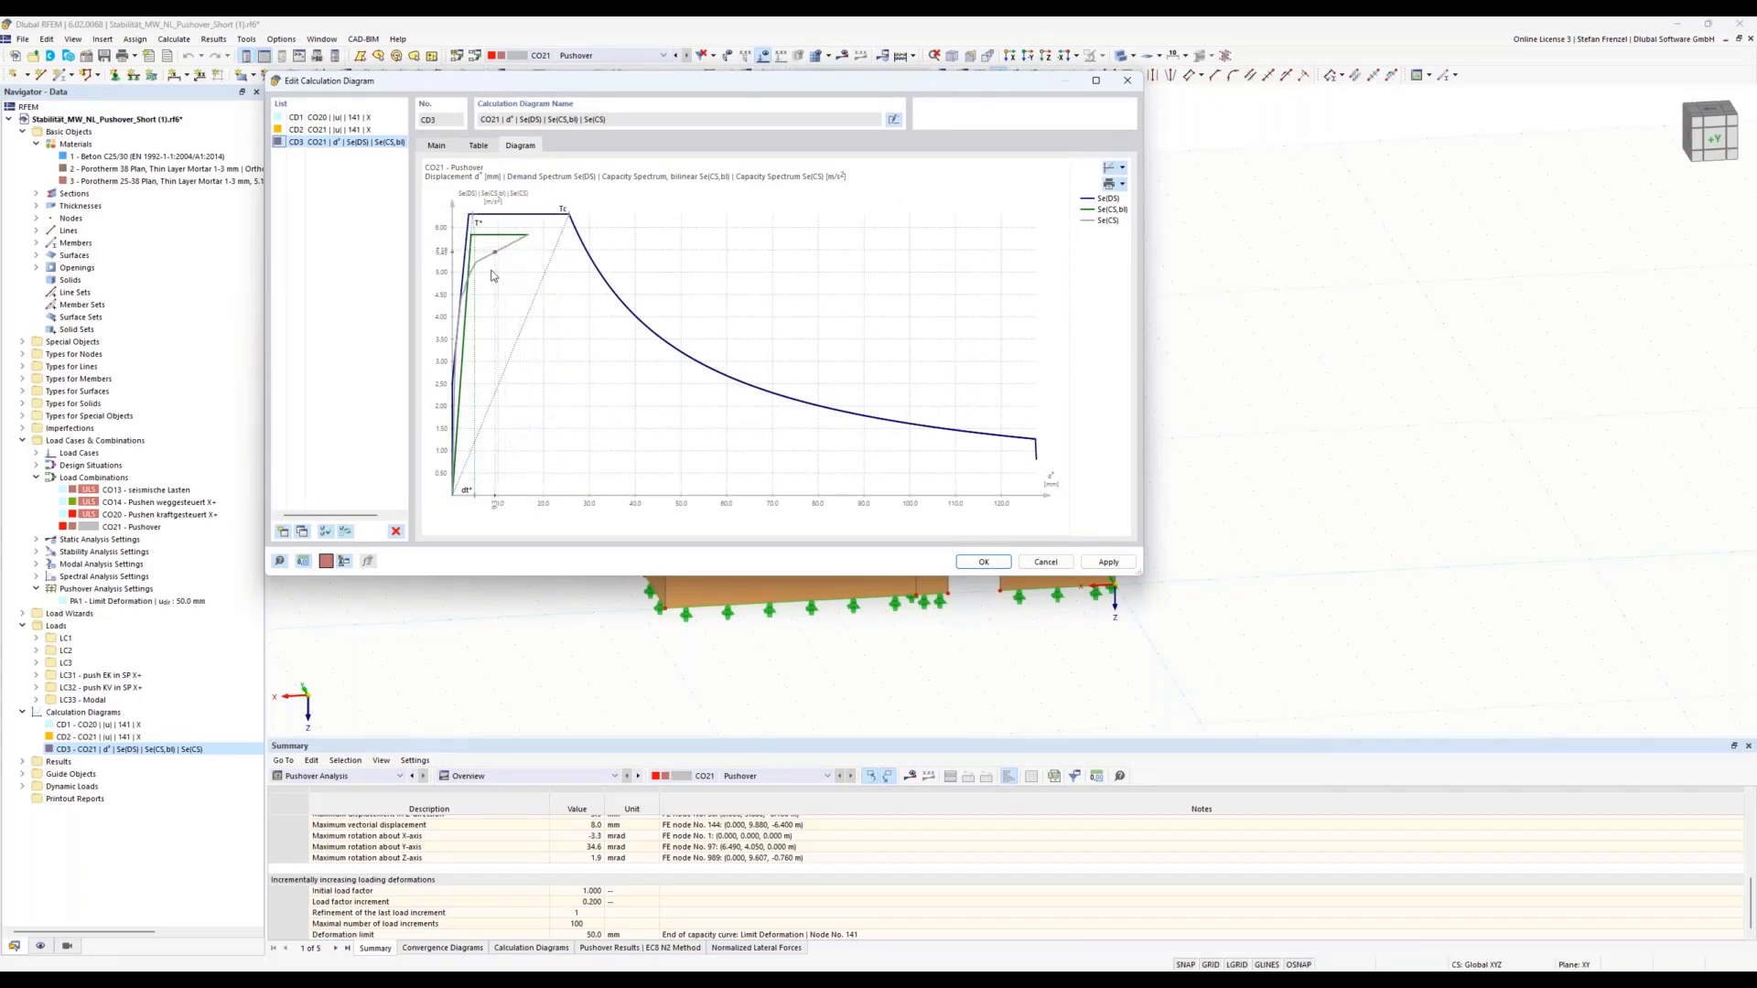
- Examine the demand spectrum, bilinear capacity spectrum and capacity curve of CD3 up close and as a whole, and close the diagram
{"action": "scroll", "coordinate": [473, 230], "scroll_direction": "up", "scroll_amount": 2}
{"action": "scroll", "coordinate": [476, 212], "scroll_direction": "up", "scroll_amount": 1}
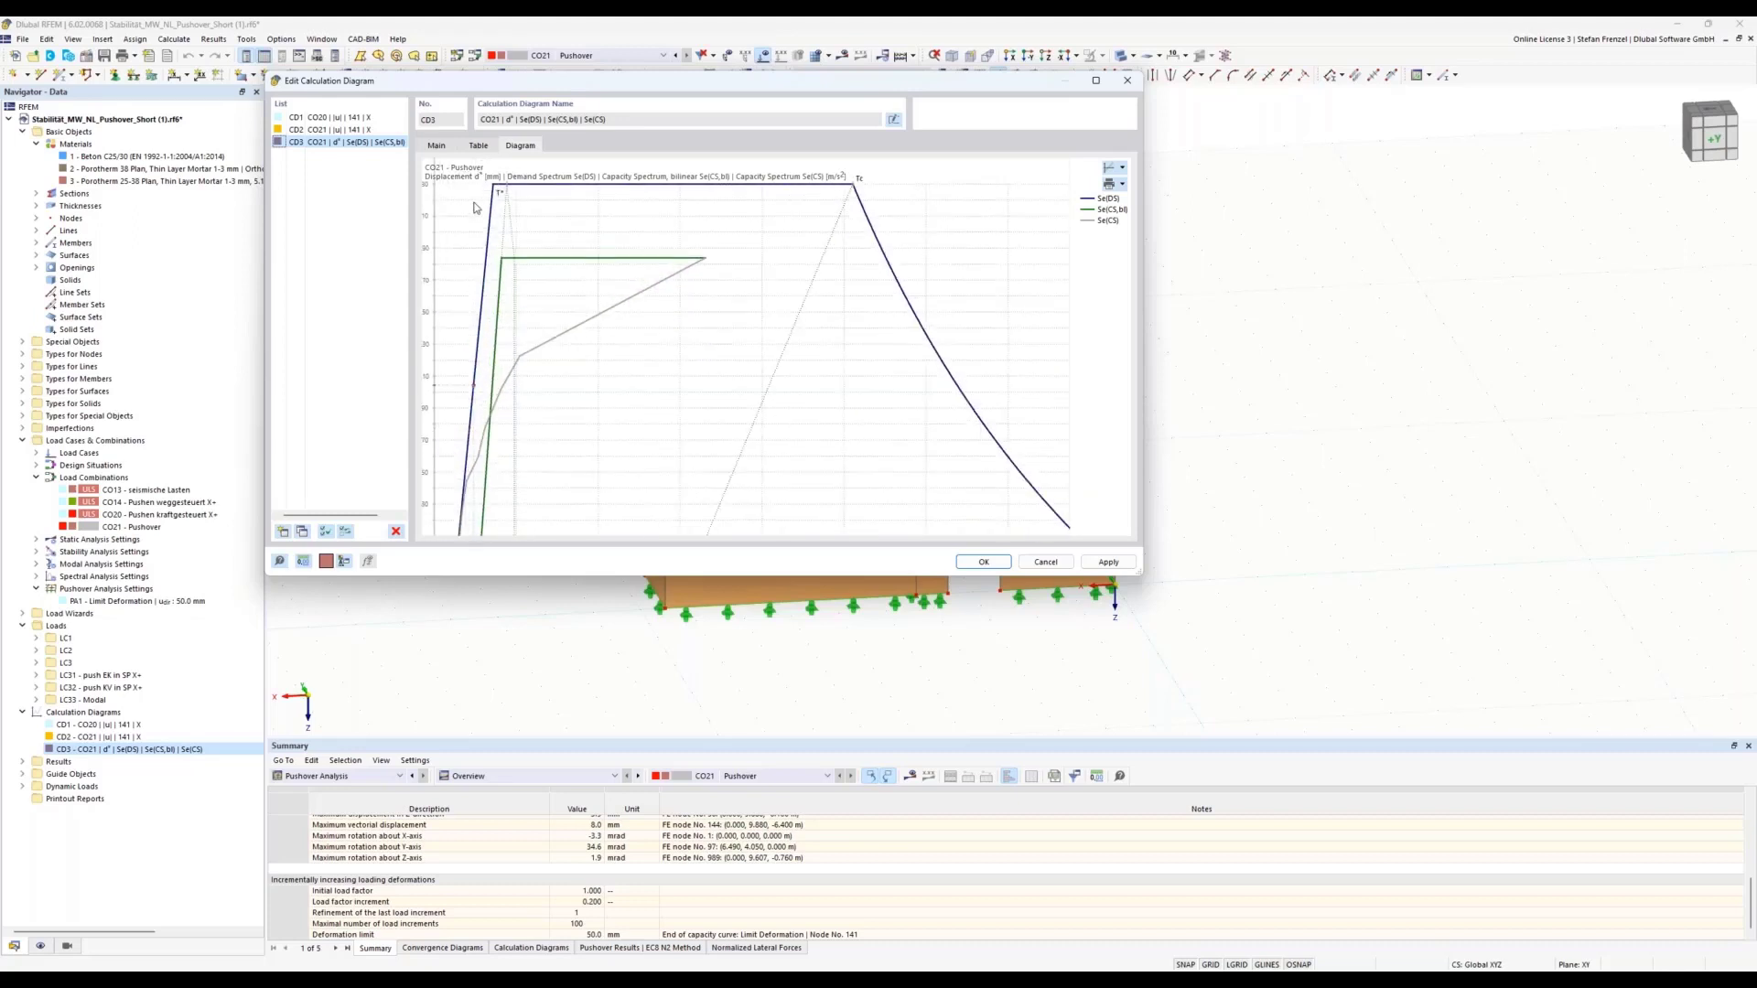
{"action": "scroll", "coordinate": [497, 320], "scroll_direction": "down", "scroll_amount": 1}
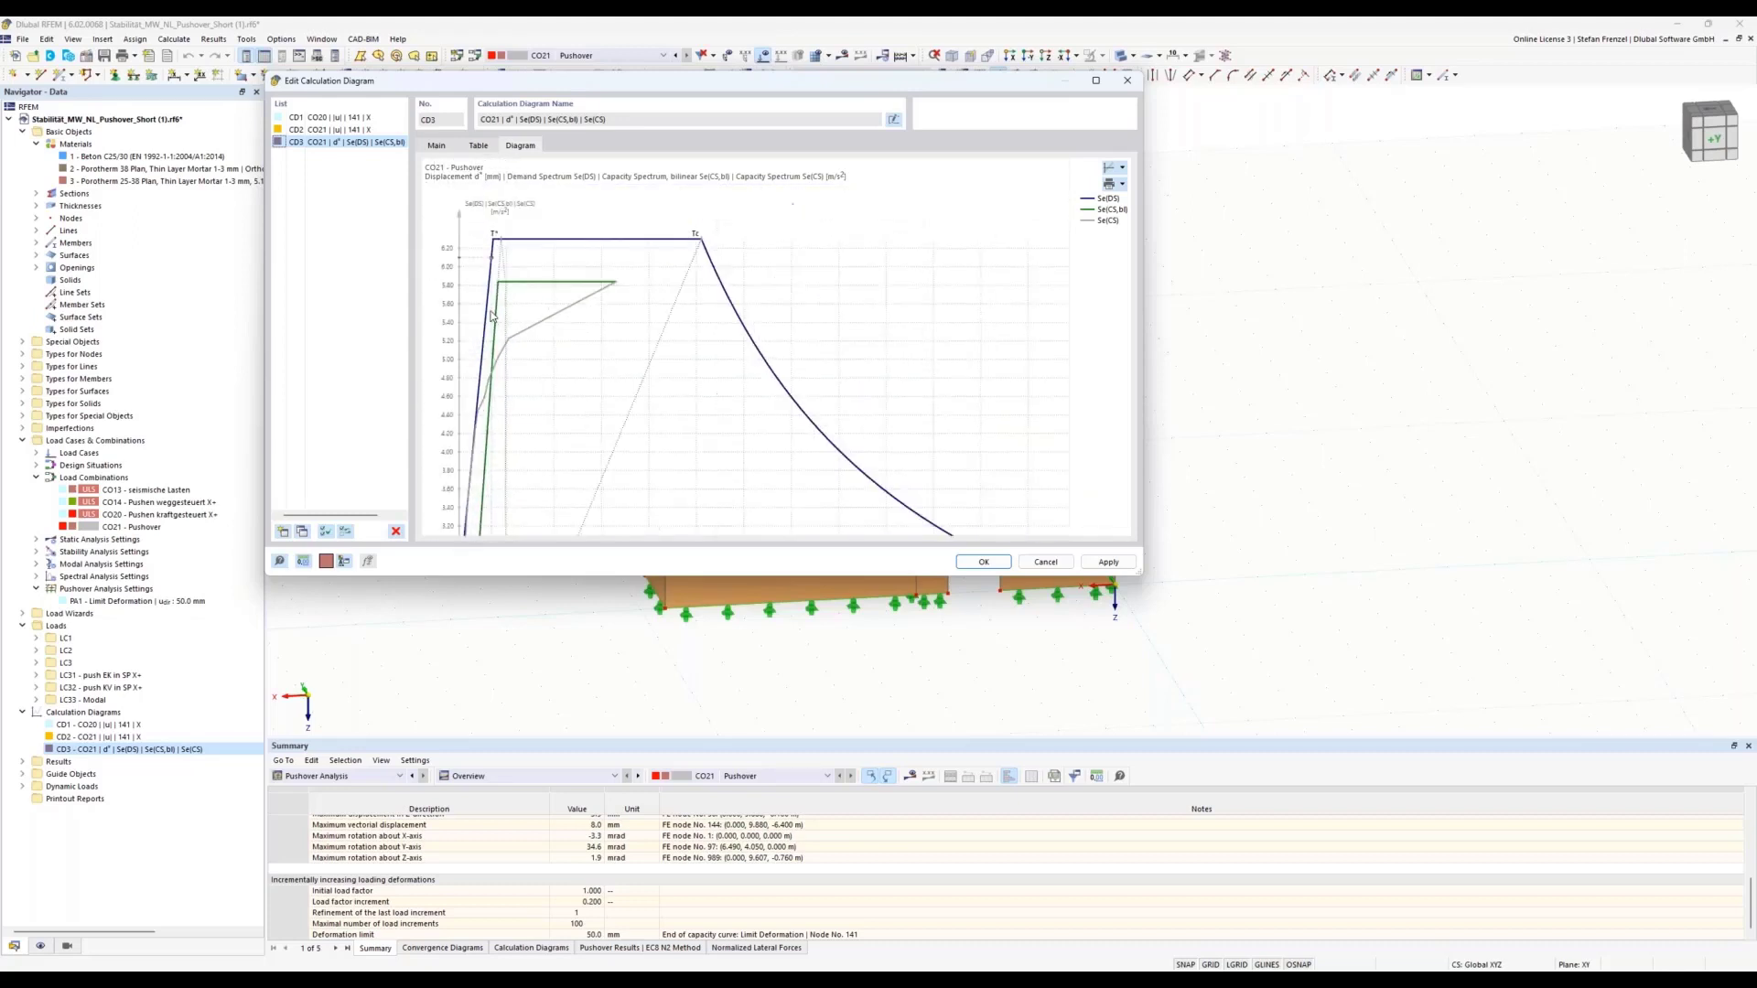
{"action": "scroll", "coordinate": [501, 291], "scroll_direction": "down", "scroll_amount": 1}
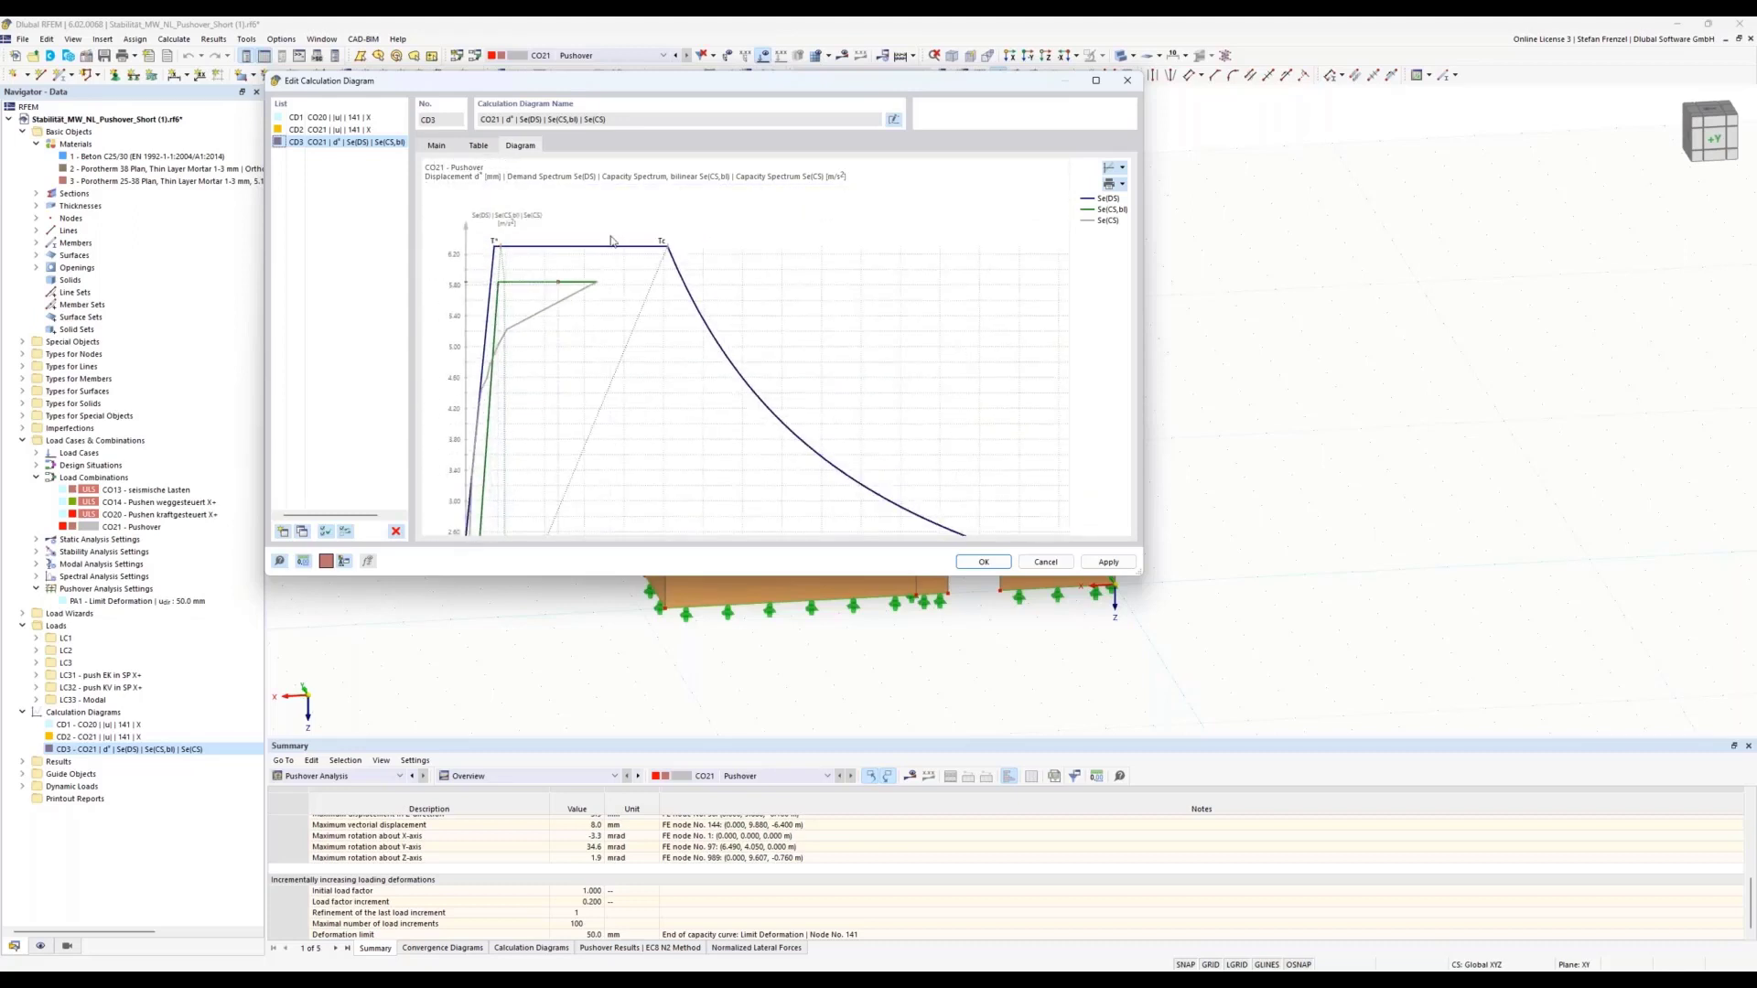
{"action": "scroll", "coordinate": [506, 292], "scroll_direction": "down", "scroll_amount": 1}
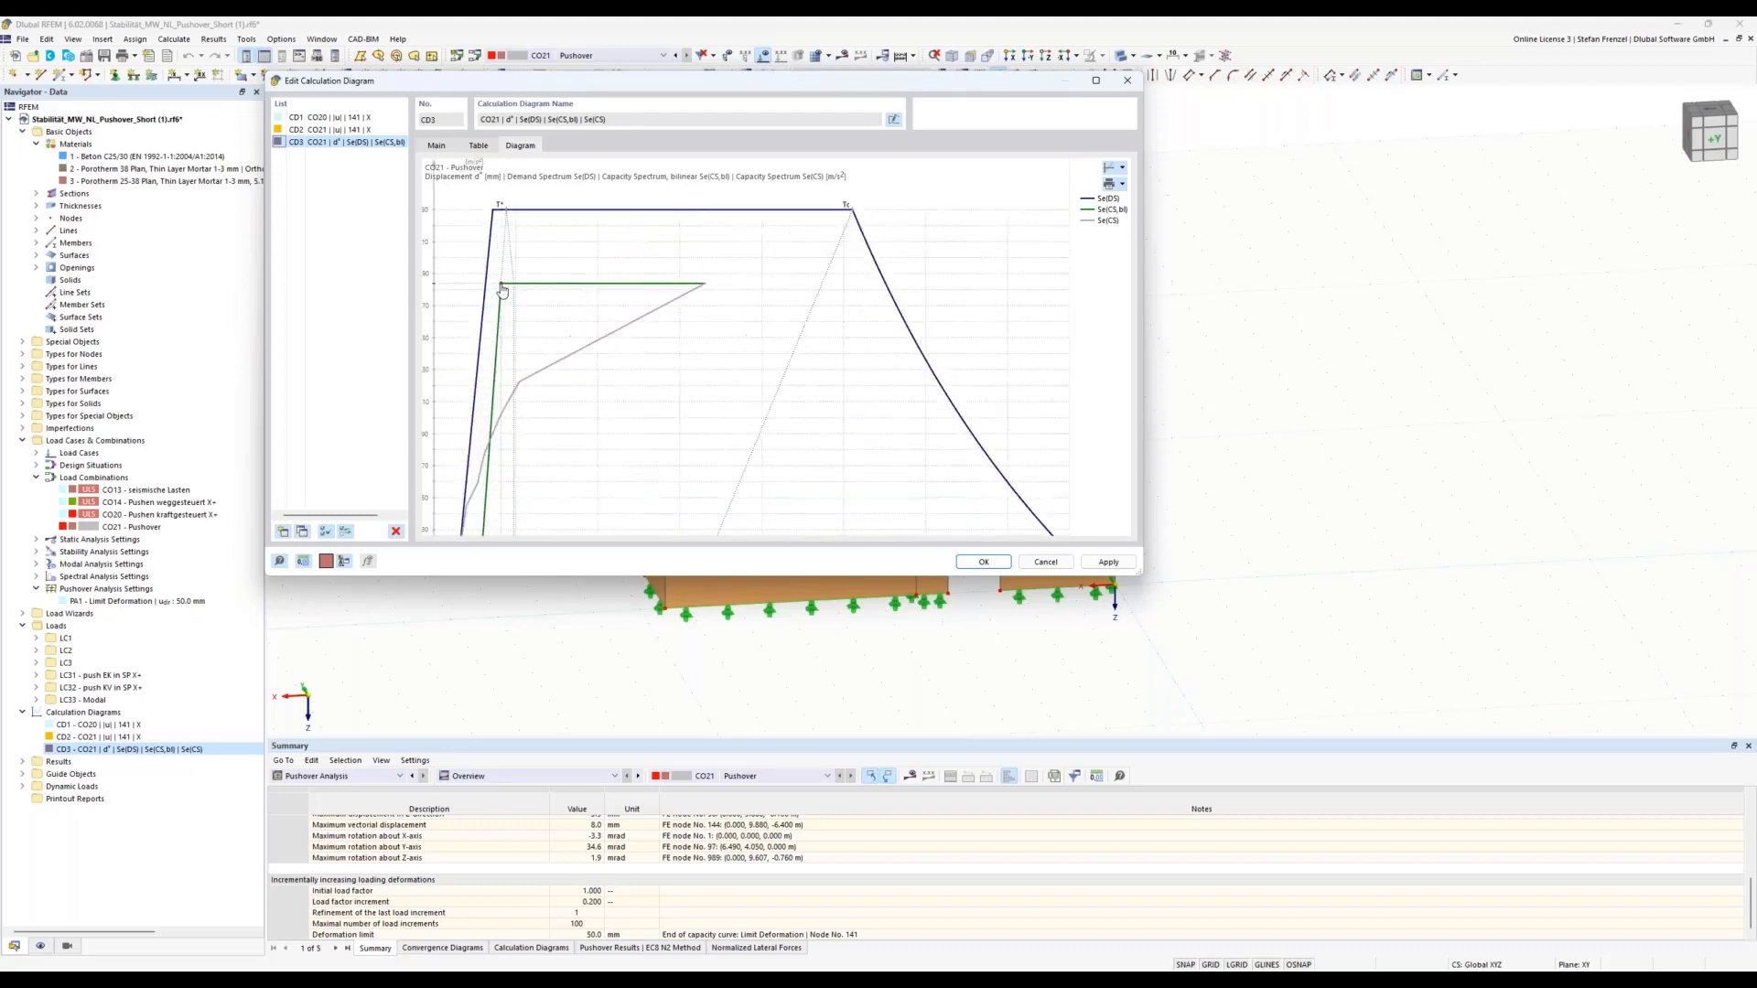
{"action": "scroll", "coordinate": [505, 283], "scroll_direction": "up", "scroll_amount": 3}
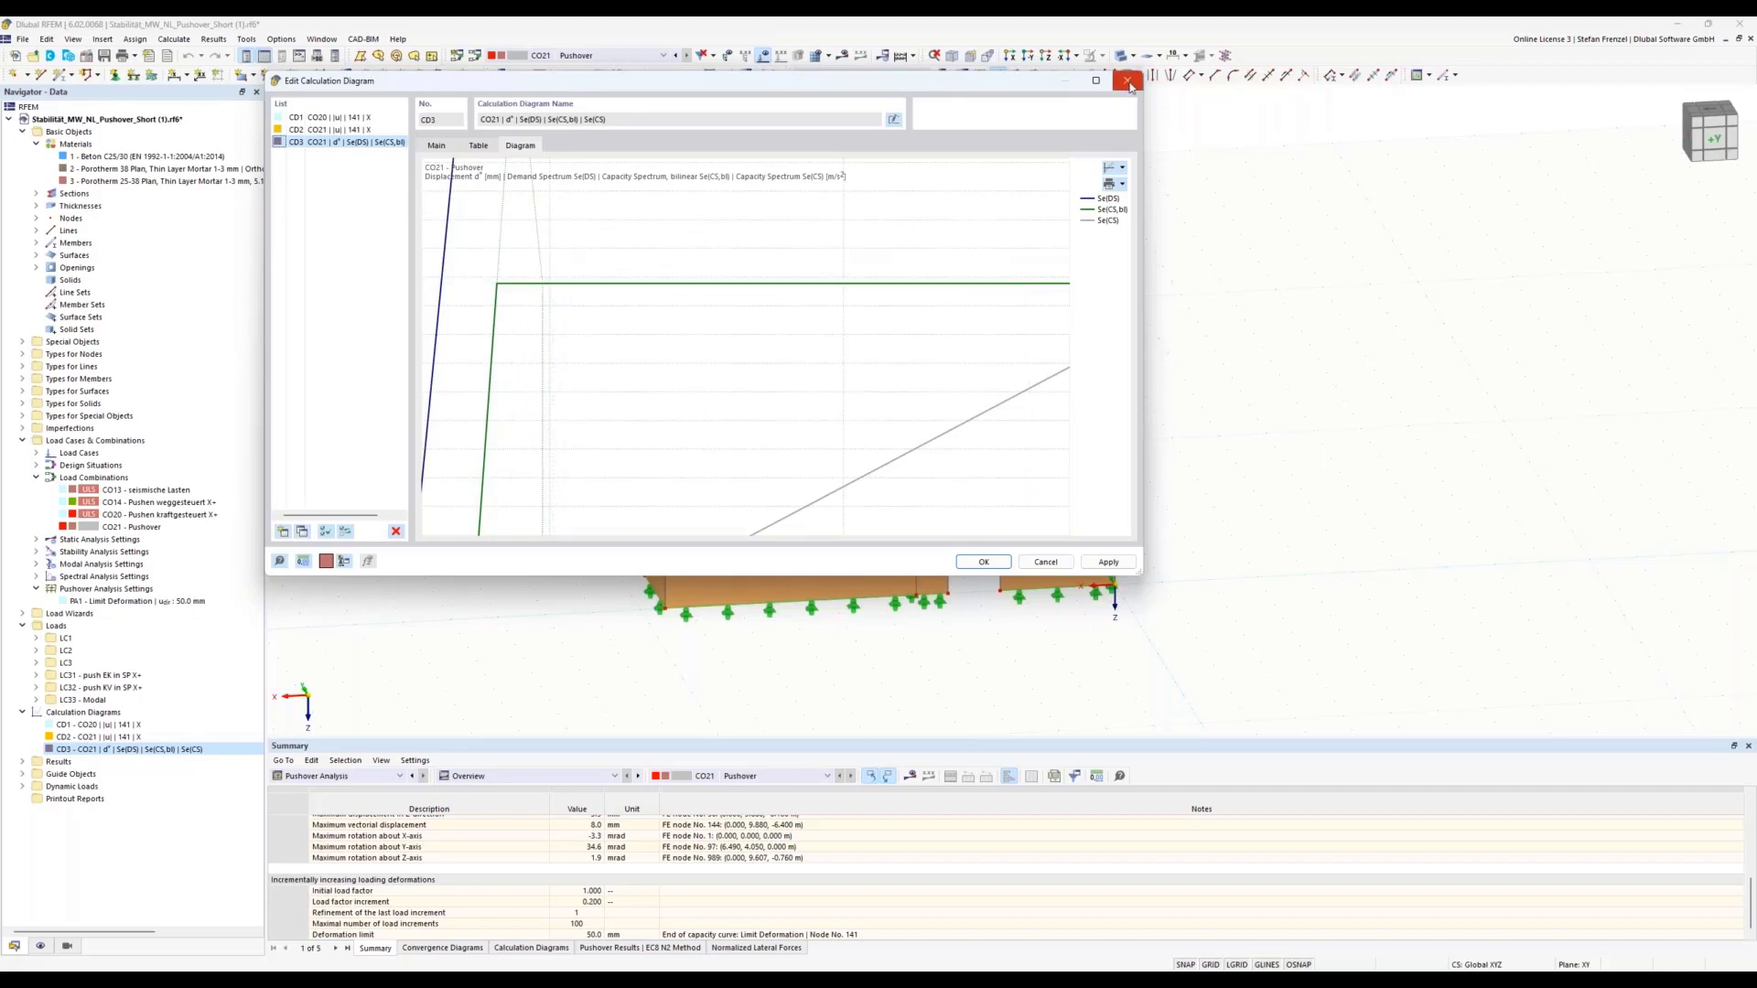
{"action": "scroll", "coordinate": [550, 266], "scroll_direction": "down", "scroll_amount": 12}
{"action": "middle_click_drag", "start_coordinate": [570, 285], "coordinate": [584, 299]}
{"action": "middle_click_drag", "start_coordinate": [897, 387], "coordinate": [848, 380]}
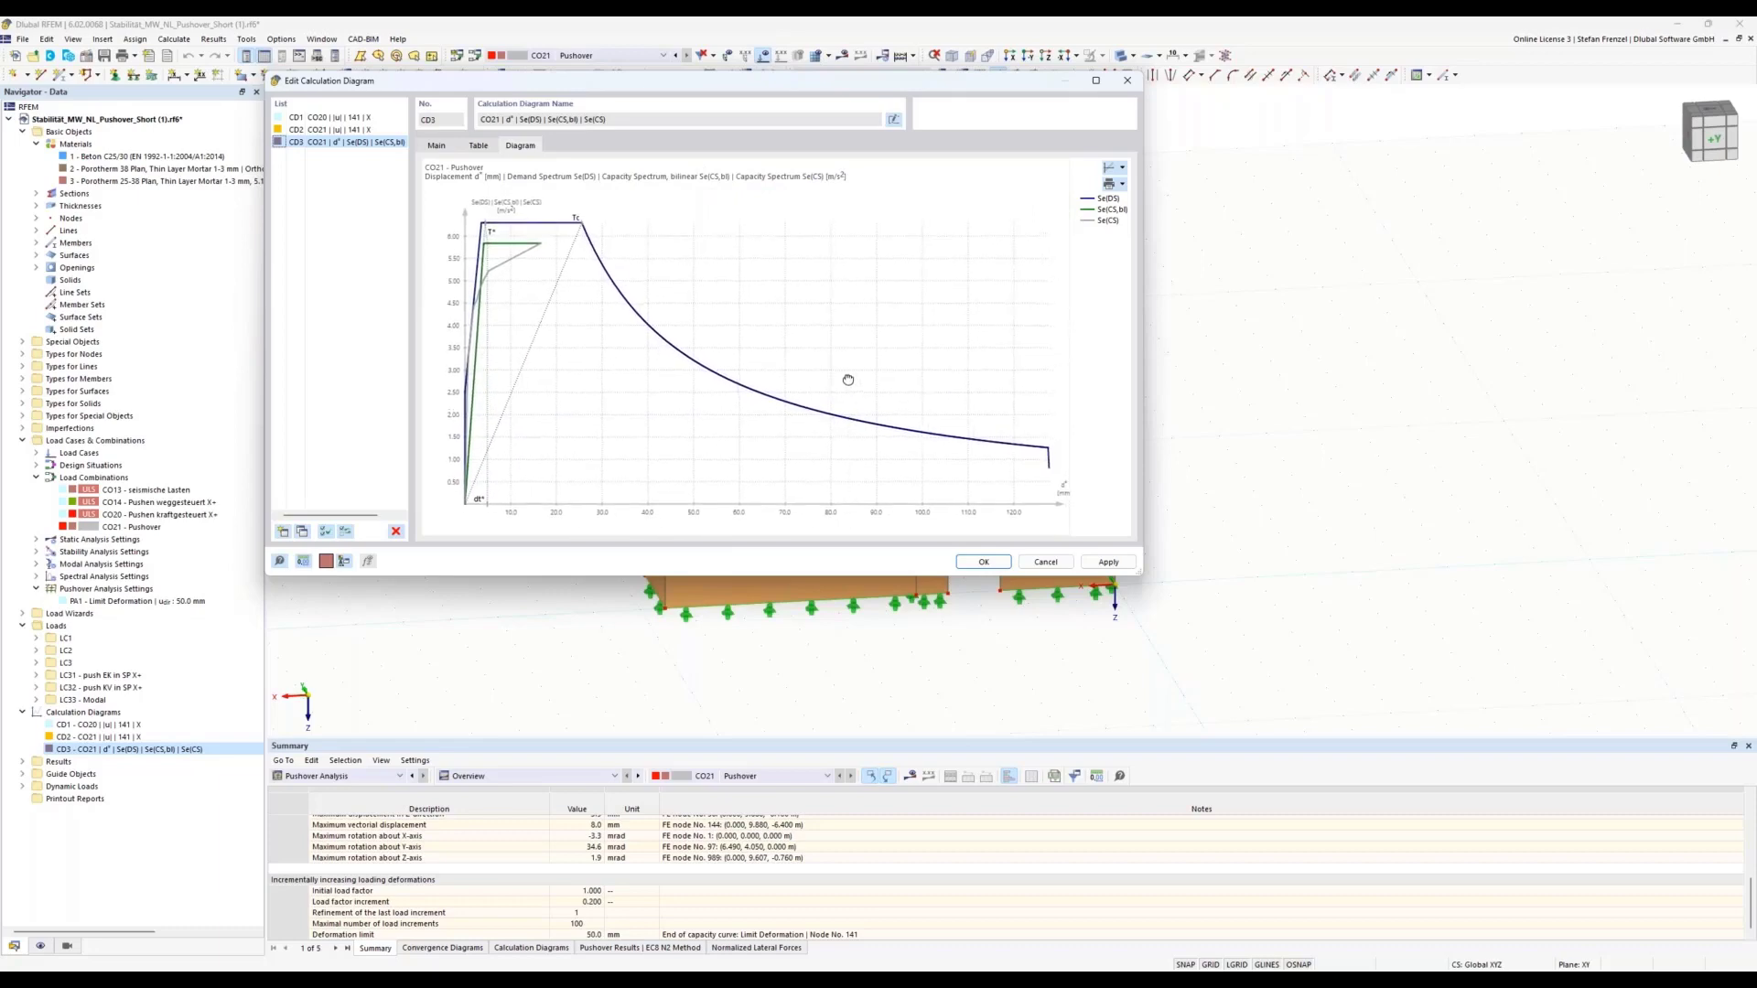
{"action": "left_click", "coordinate": [1128, 80]}
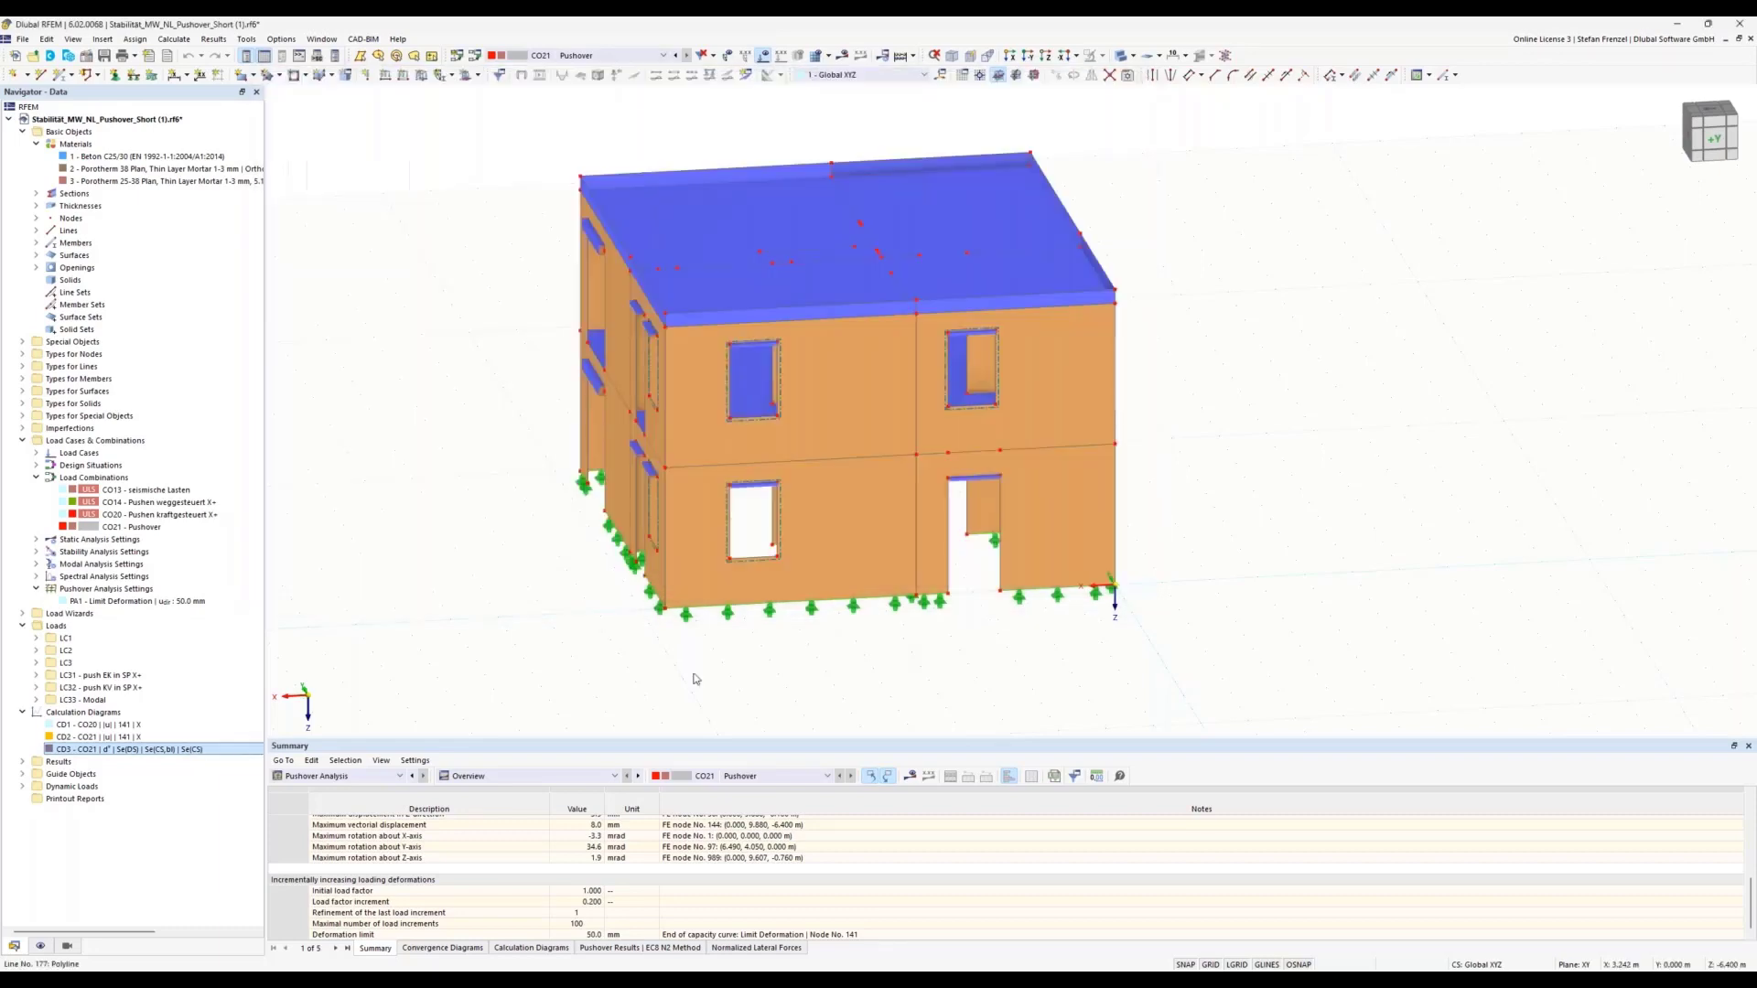
- Review the pushover results by the EC8 N2 method for CO21 and check the target displacement dt
{"action": "left_click", "coordinate": [476, 777]}
{"action": "left_click", "coordinate": [477, 783]}
{"action": "left_click", "coordinate": [641, 948]}
{"action": "left_click", "coordinate": [1155, 821]}
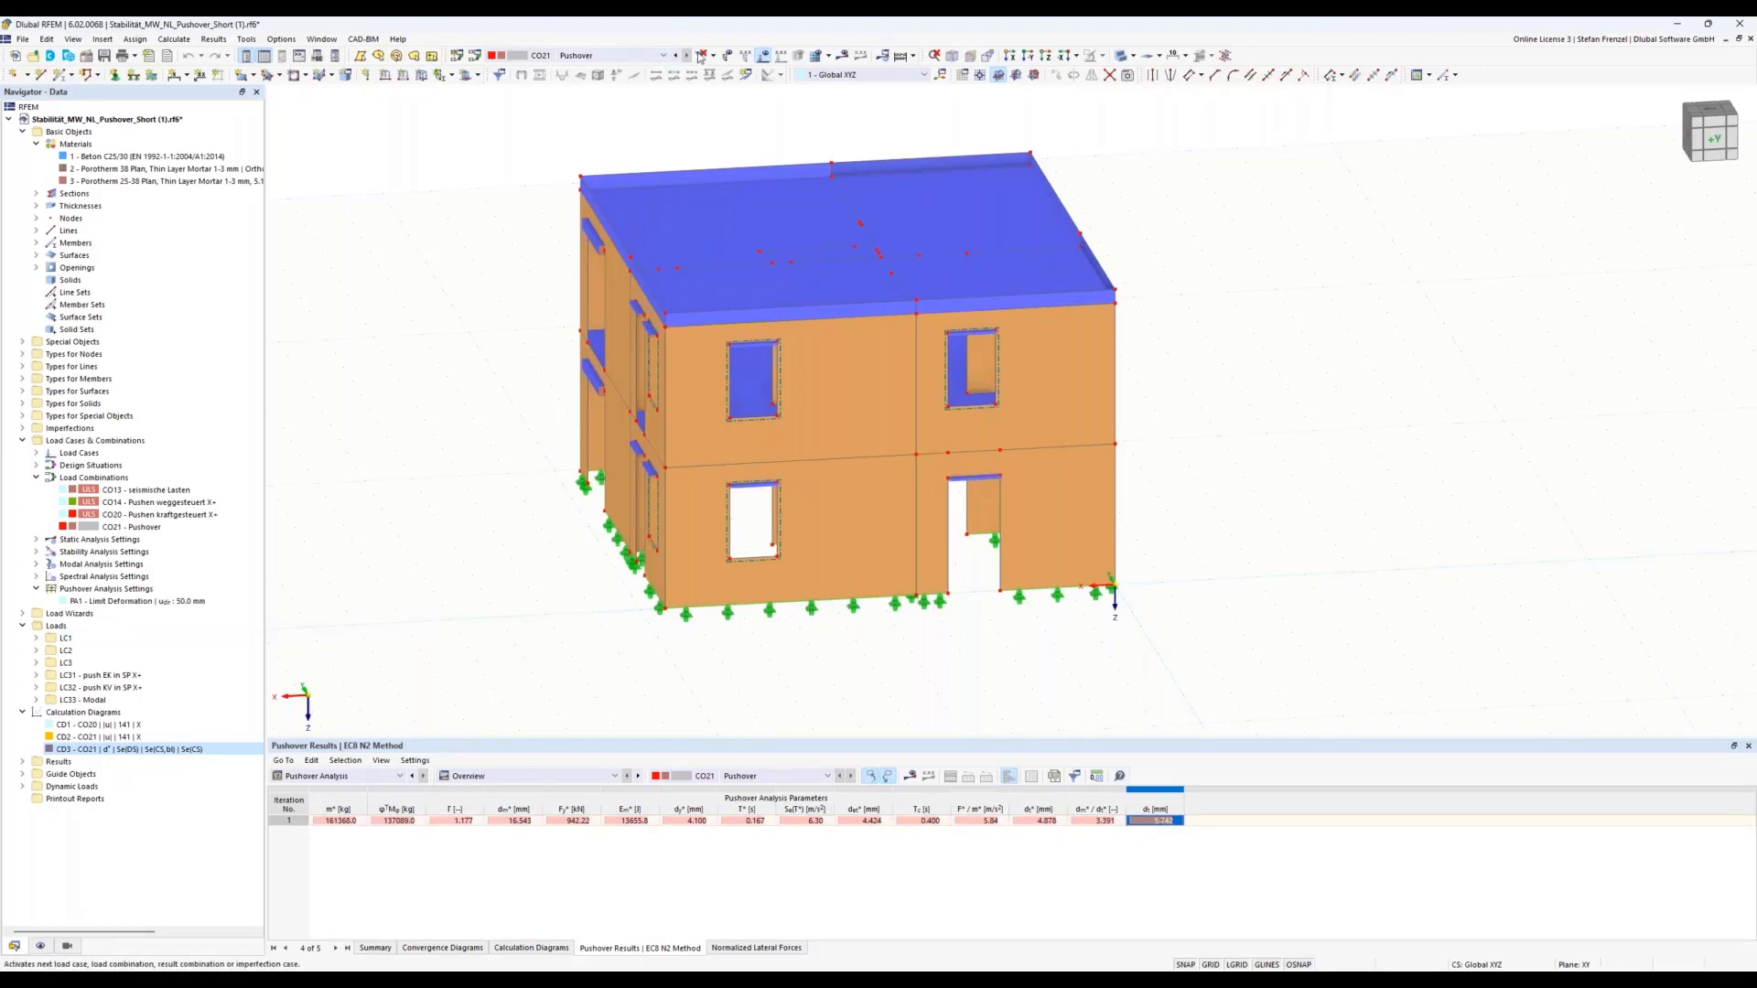
- Turn on the CO21 results and limit the visible surfaces to material 2, Porotherm 38 Plan
{"action": "left_click", "coordinate": [842, 55]}
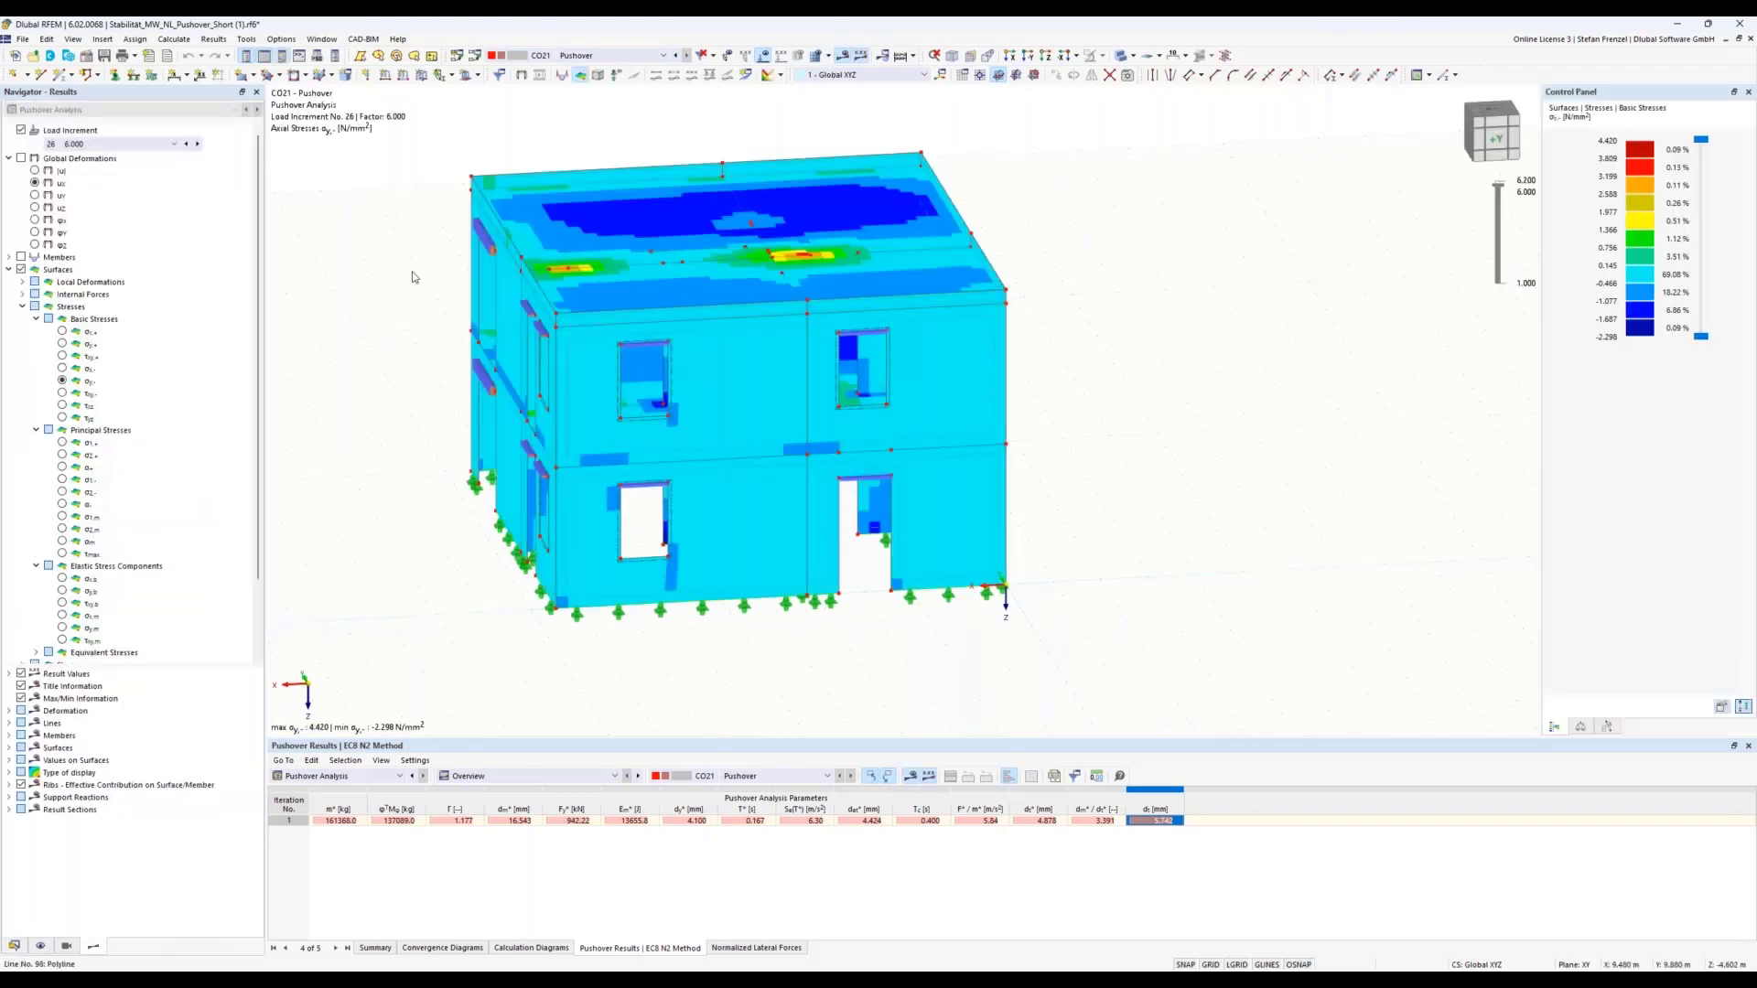
{"action": "left_click", "coordinate": [65, 945]}
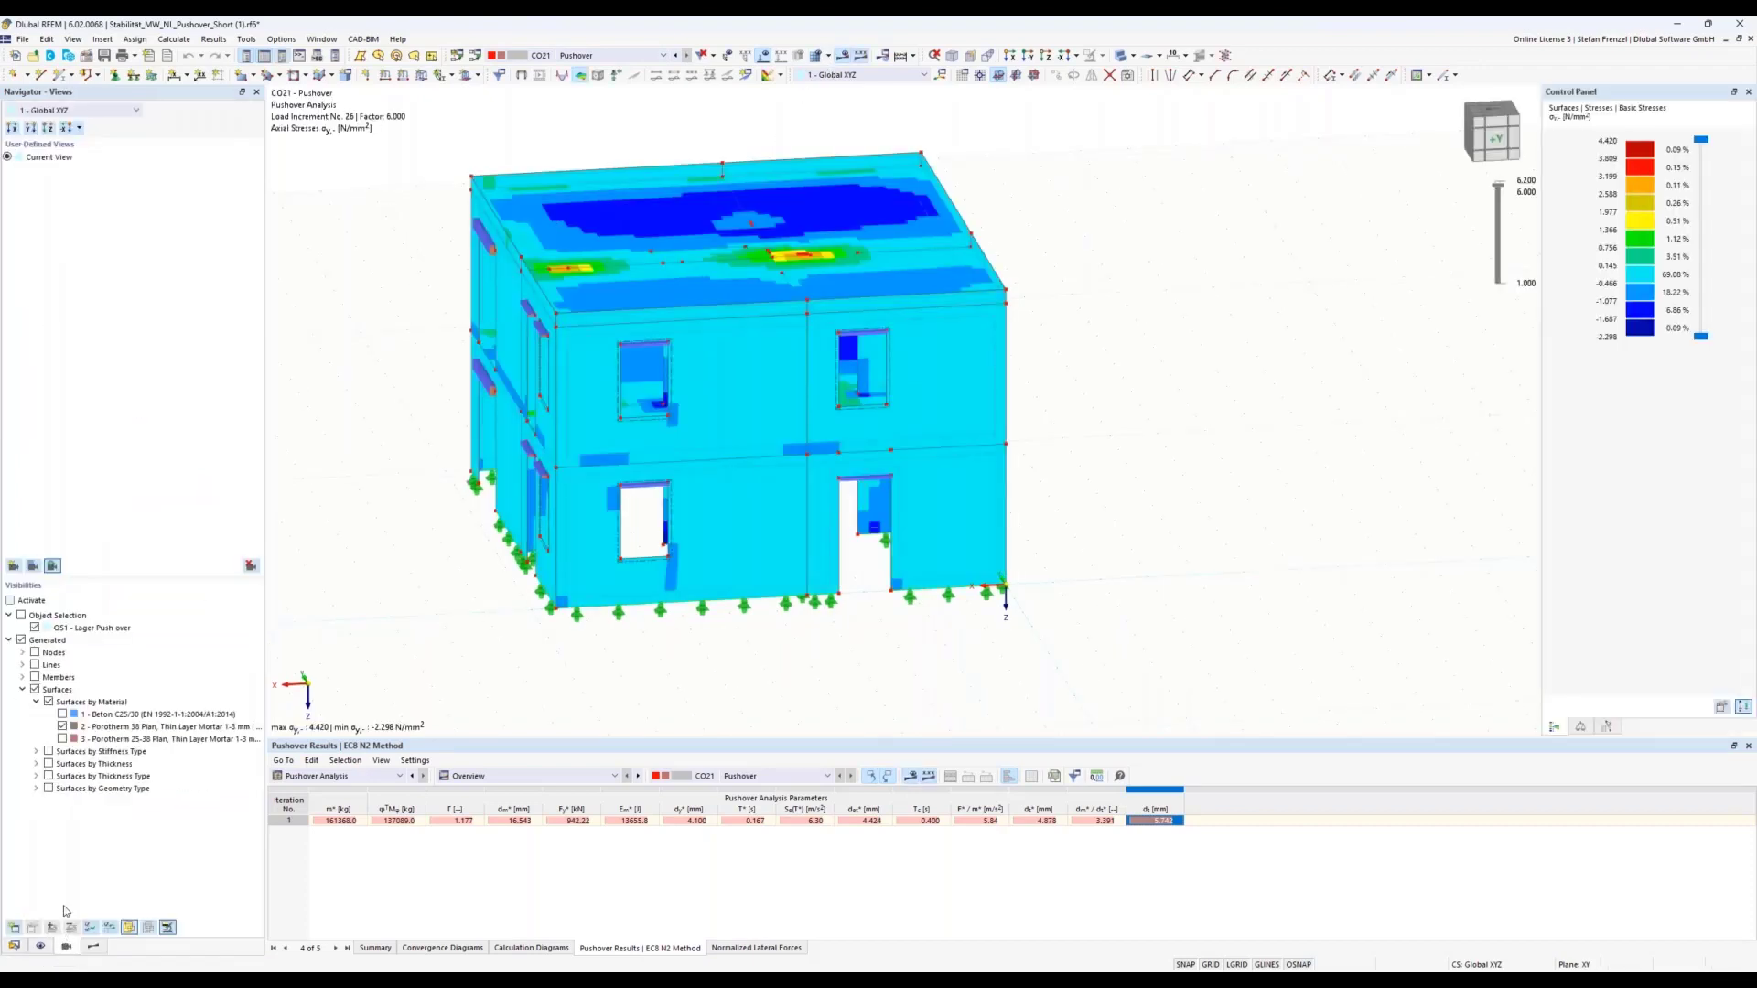
{"action": "left_click", "coordinate": [61, 727]}
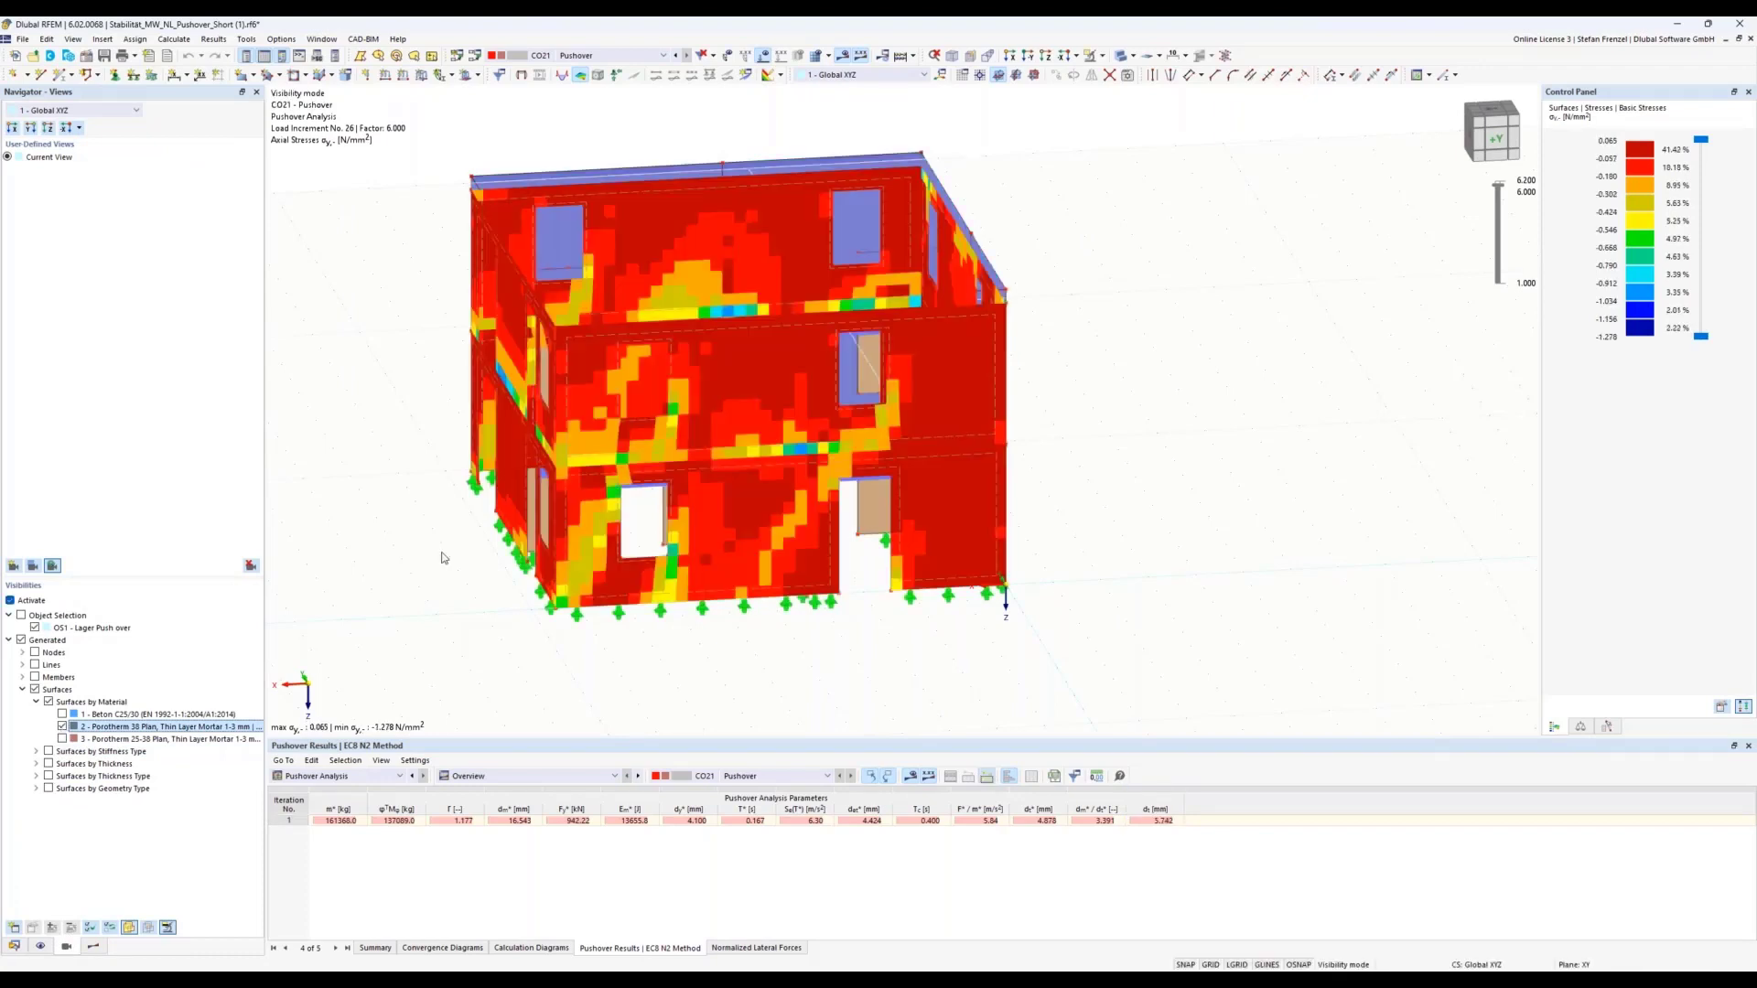
{"action": "left_click", "coordinate": [62, 727]}
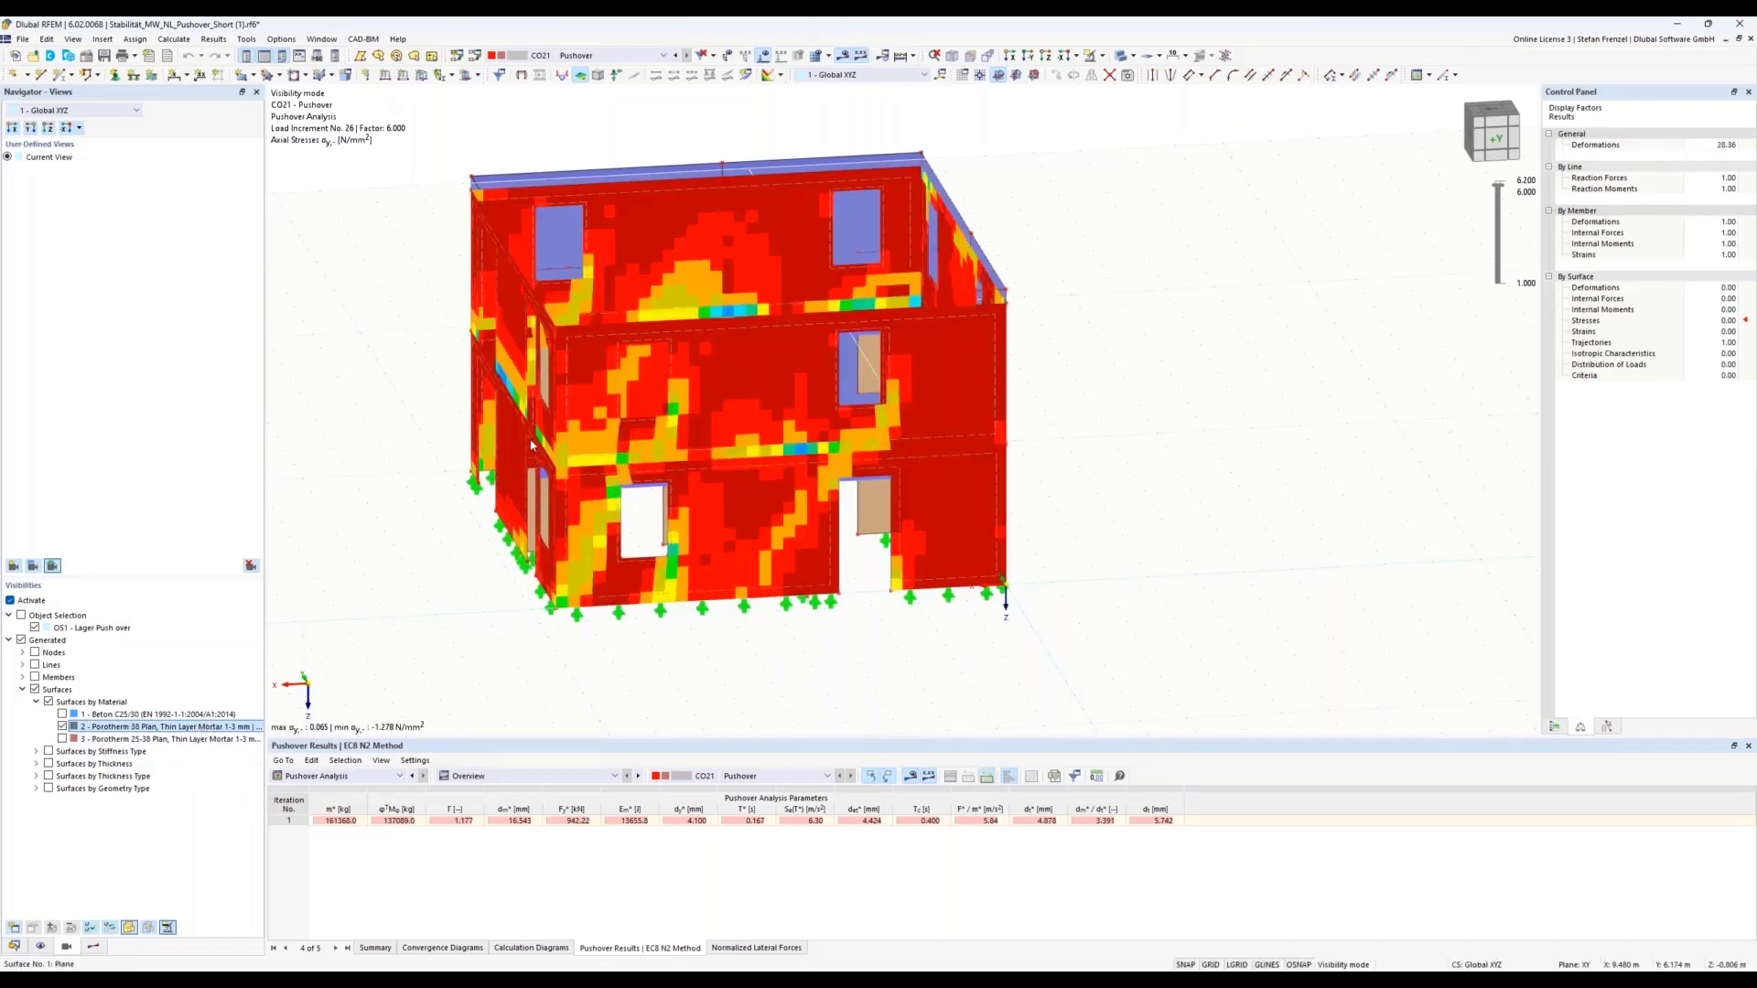
- Exclude the object selection OS1 - Lager Push over from the visibilities and examine the wall stresses from above
{"action": "middle_click_drag", "start_coordinate": [335, 562], "coordinate": [388, 655], "text": "ctrl"}
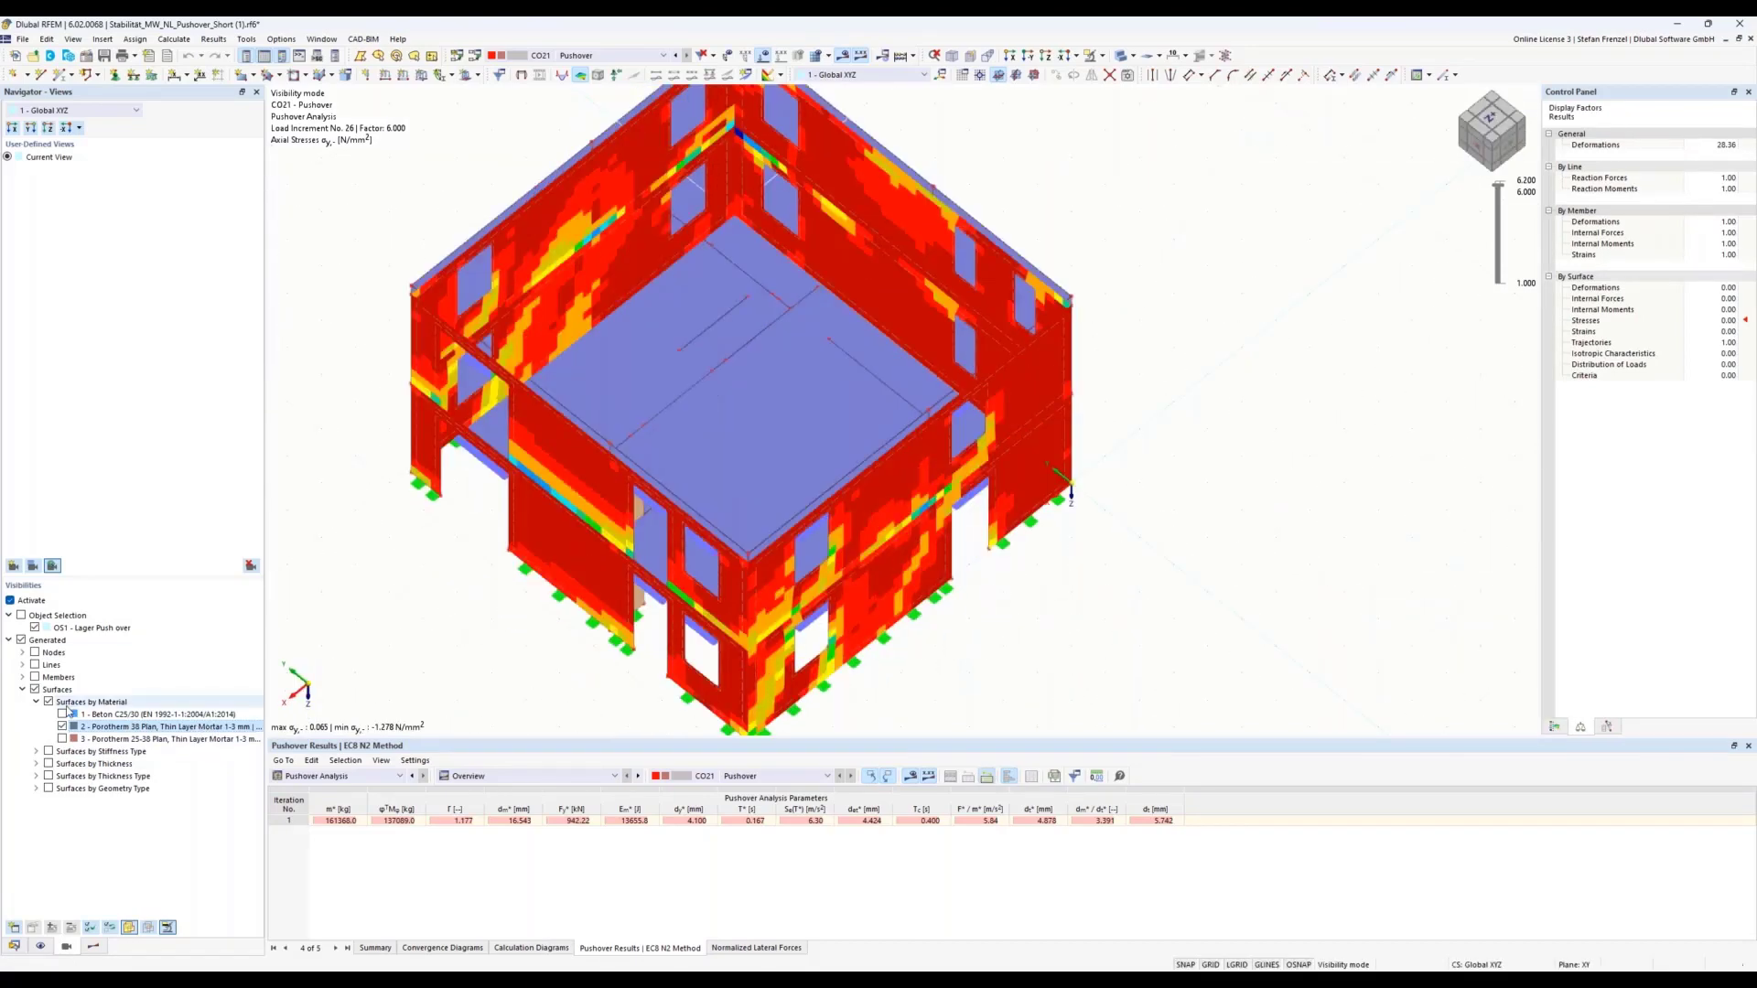
{"action": "left_click", "coordinate": [73, 629]}
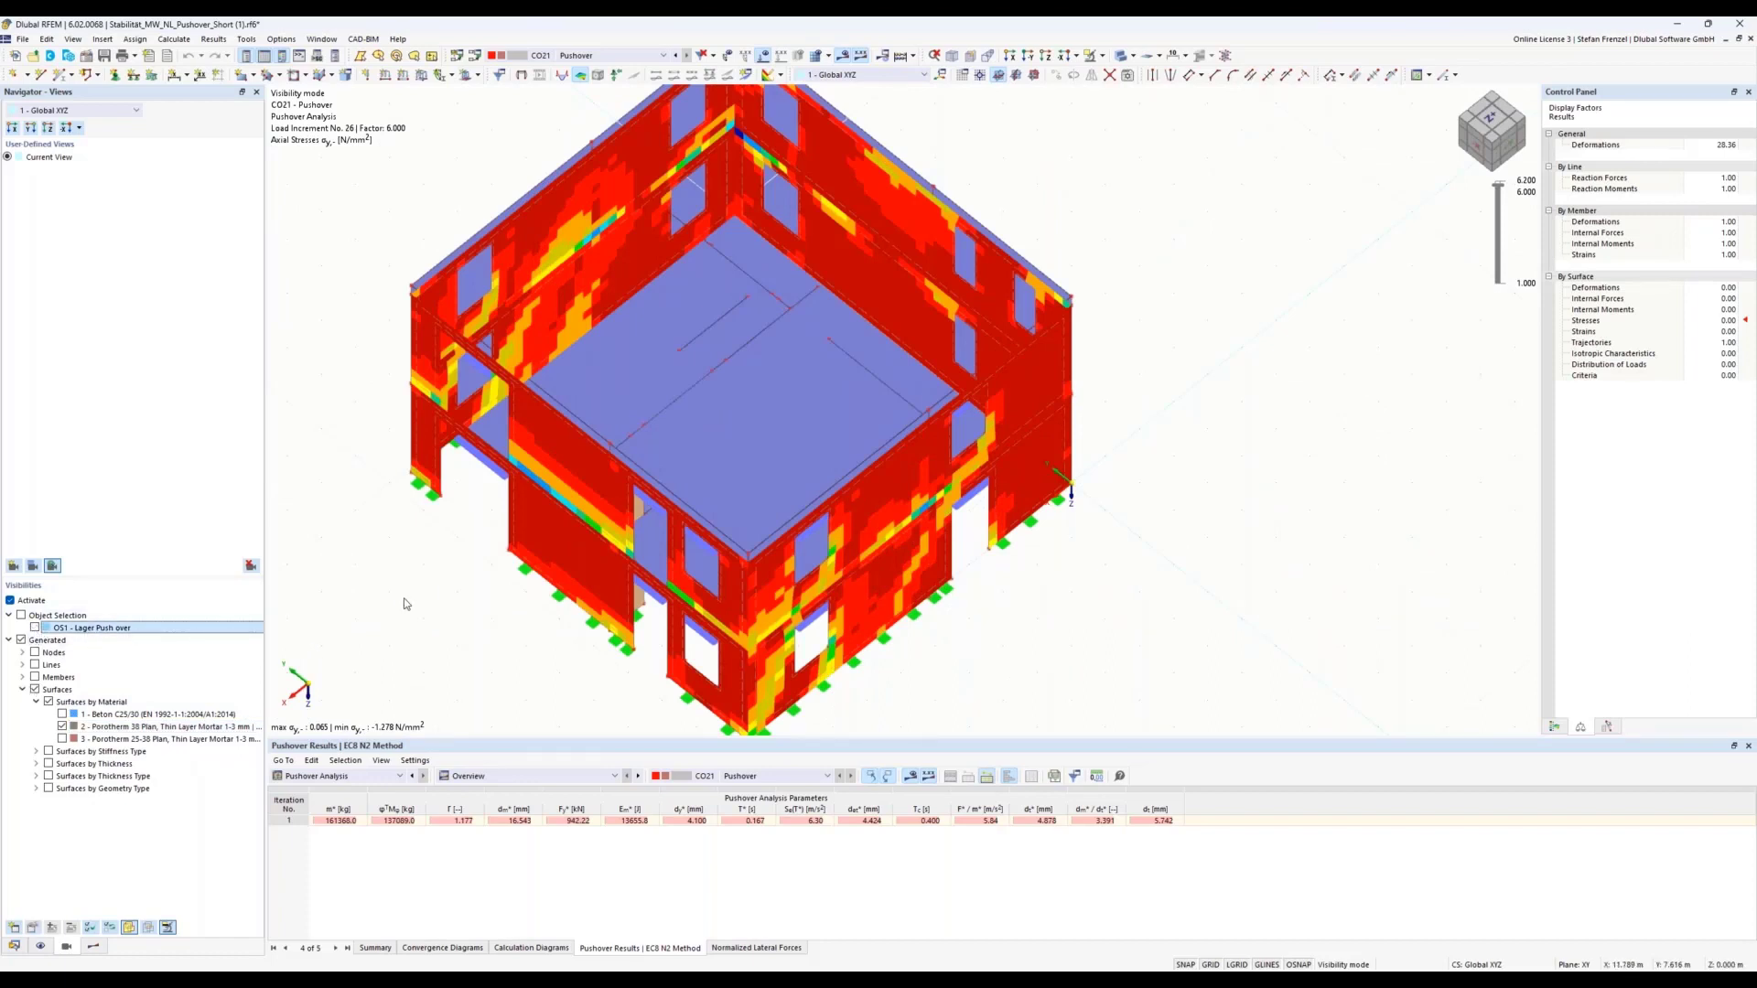
{"action": "scroll", "coordinate": [416, 548], "scroll_direction": "down", "scroll_amount": 1}
{"action": "middle_click_drag", "start_coordinate": [417, 549], "coordinate": [392, 525]}
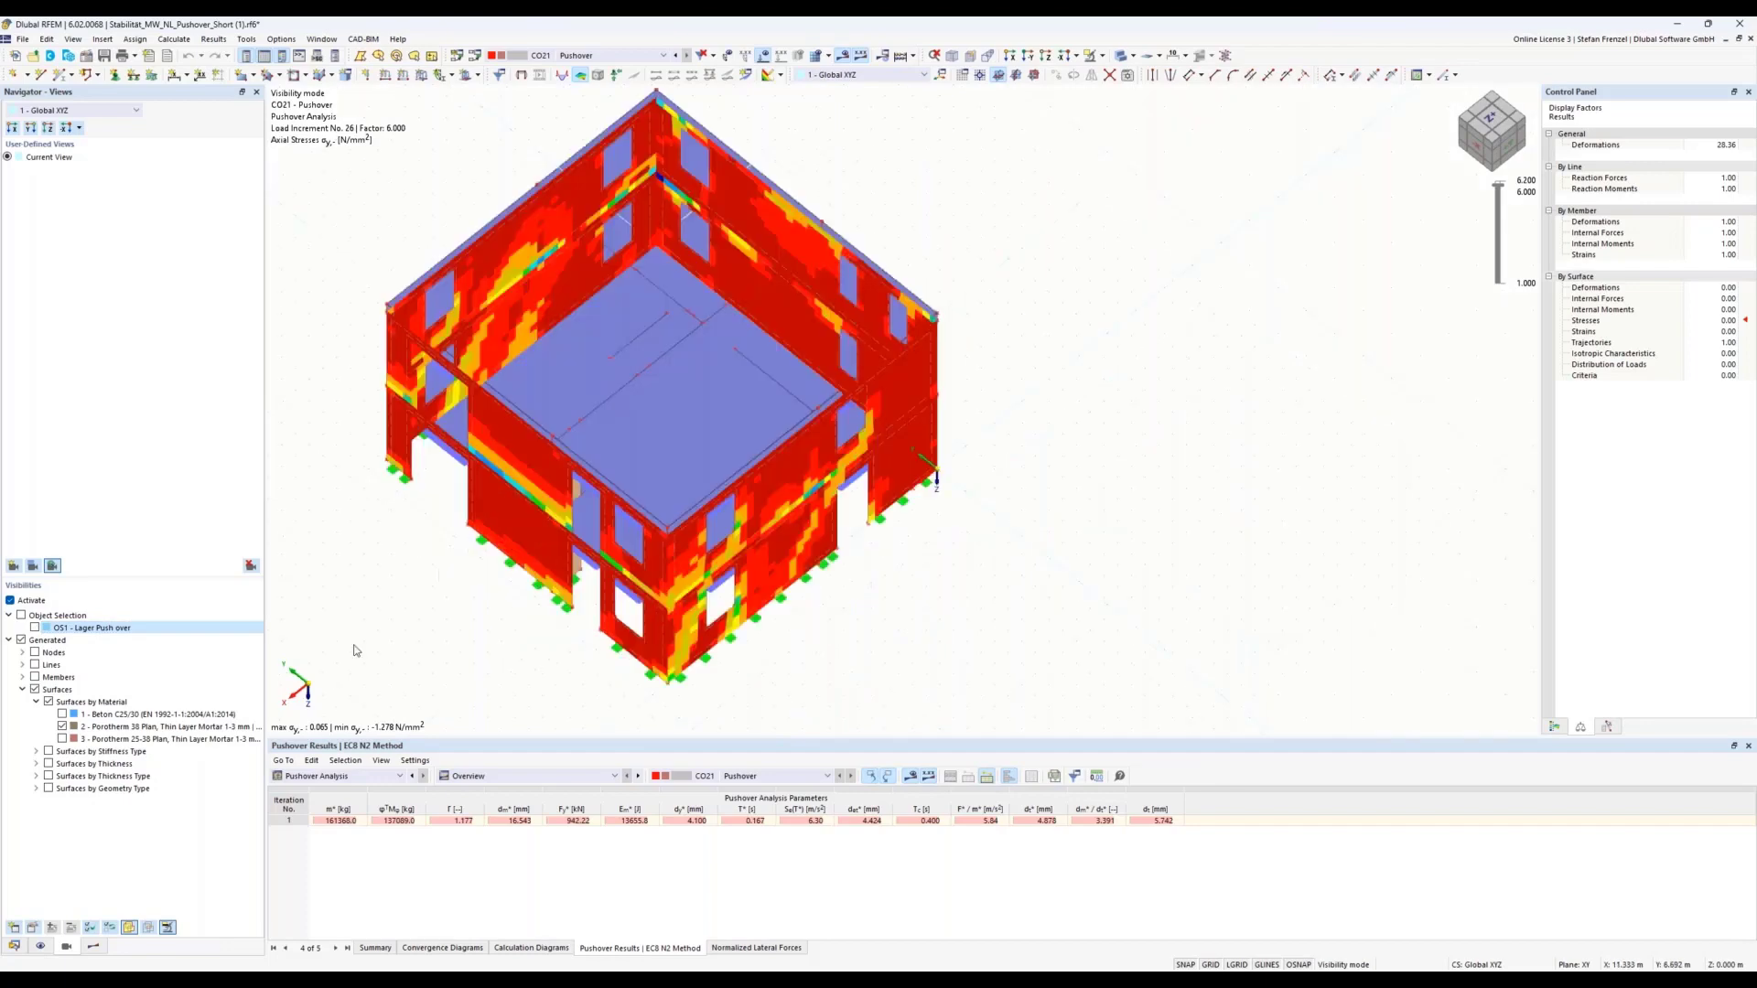
{"action": "middle_click_drag", "start_coordinate": [363, 632], "coordinate": [364, 611]}
{"action": "right_click_drag", "start_coordinate": [364, 611], "coordinate": [365, 597]}
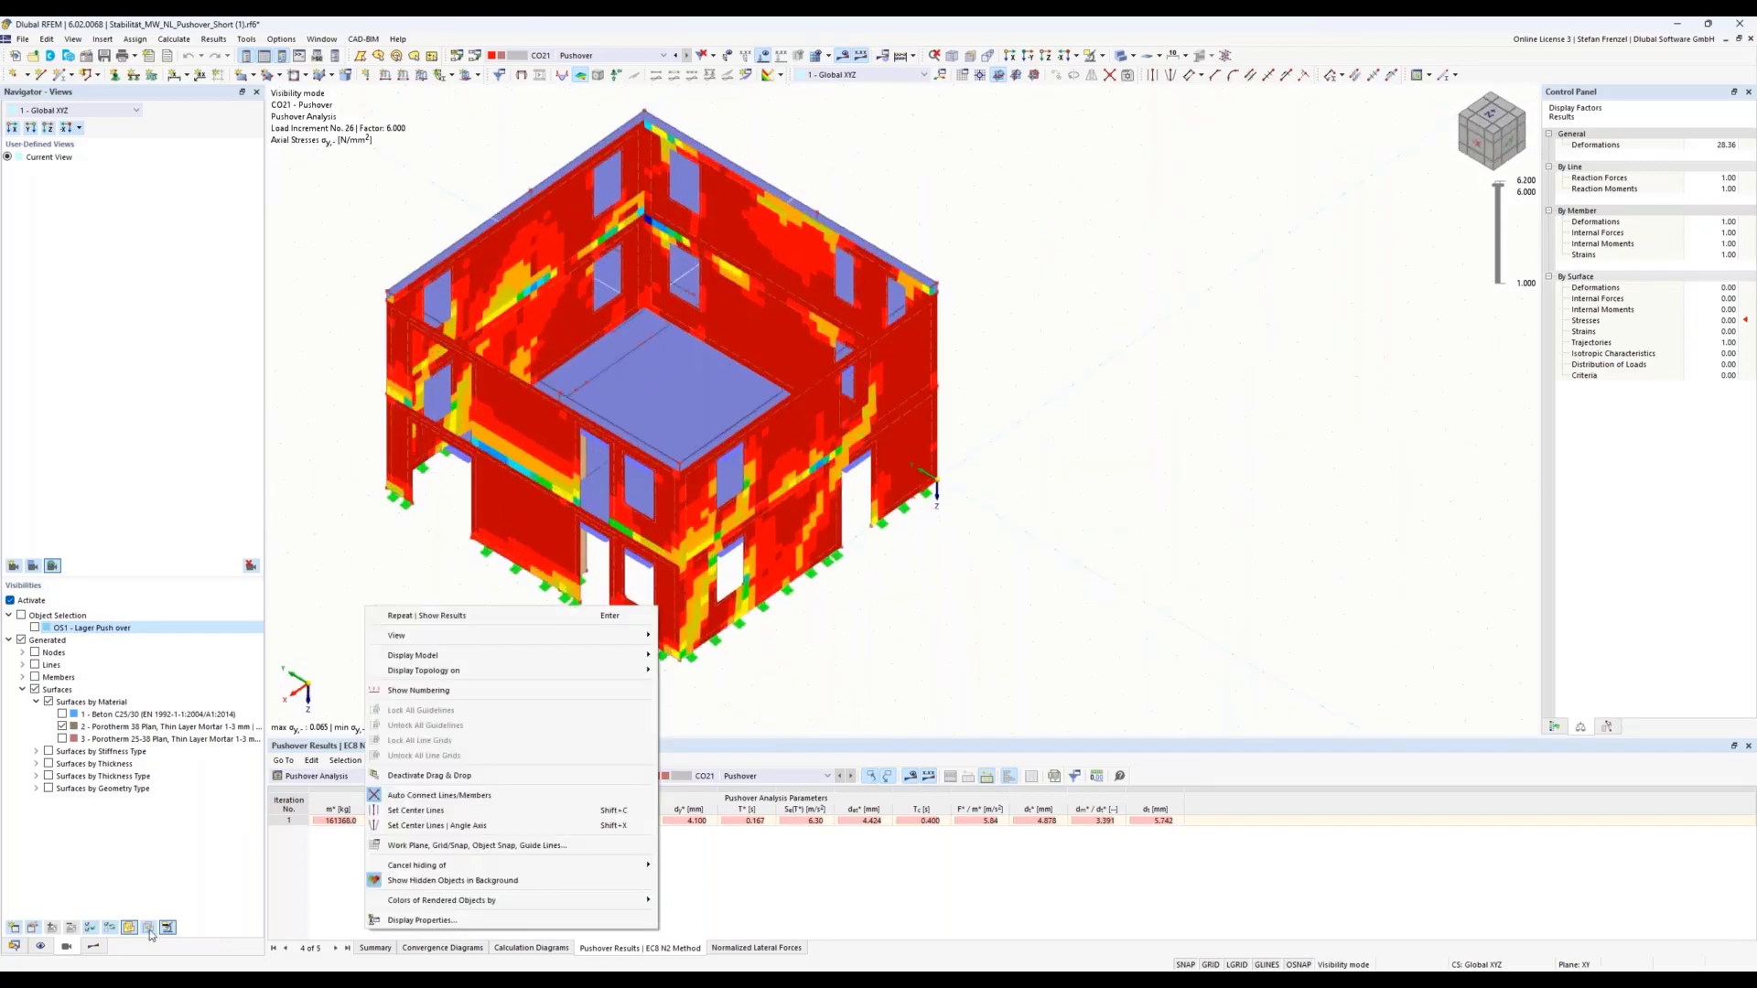
- Display the global displacements uX on the masonry walls at load increment 12 with factor 3.200
{"action": "left_click", "coordinate": [95, 947]}
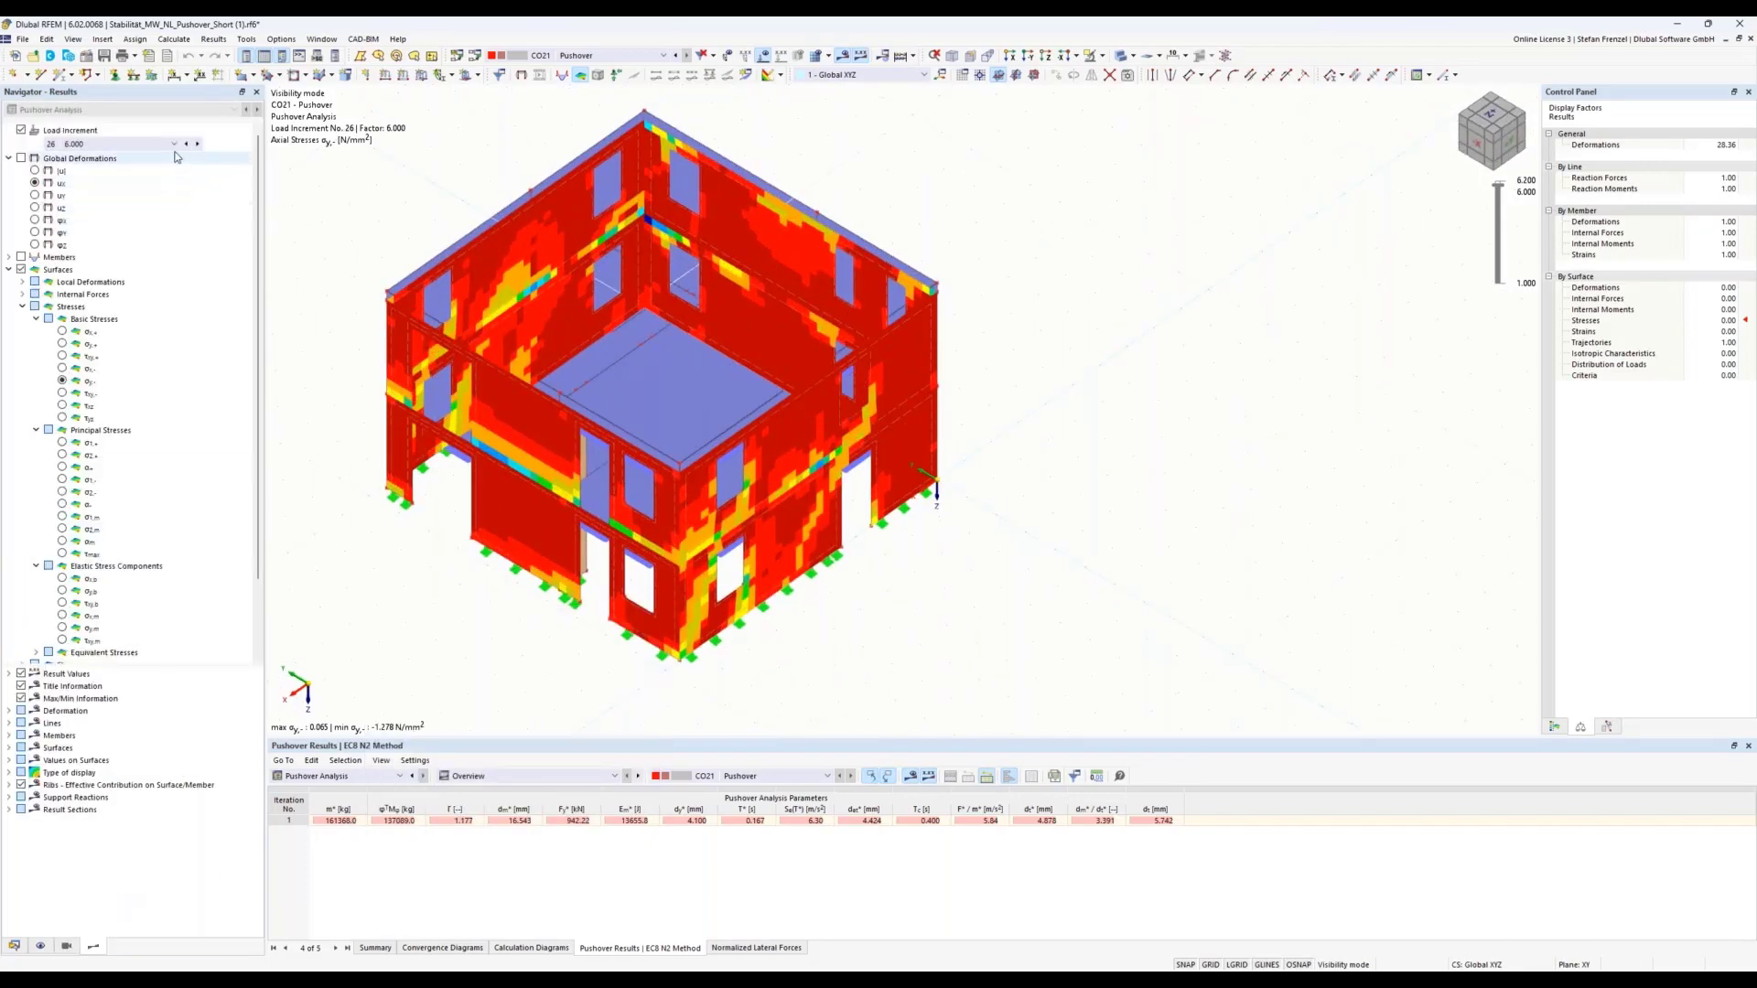
{"action": "left_click", "coordinate": [21, 158]}
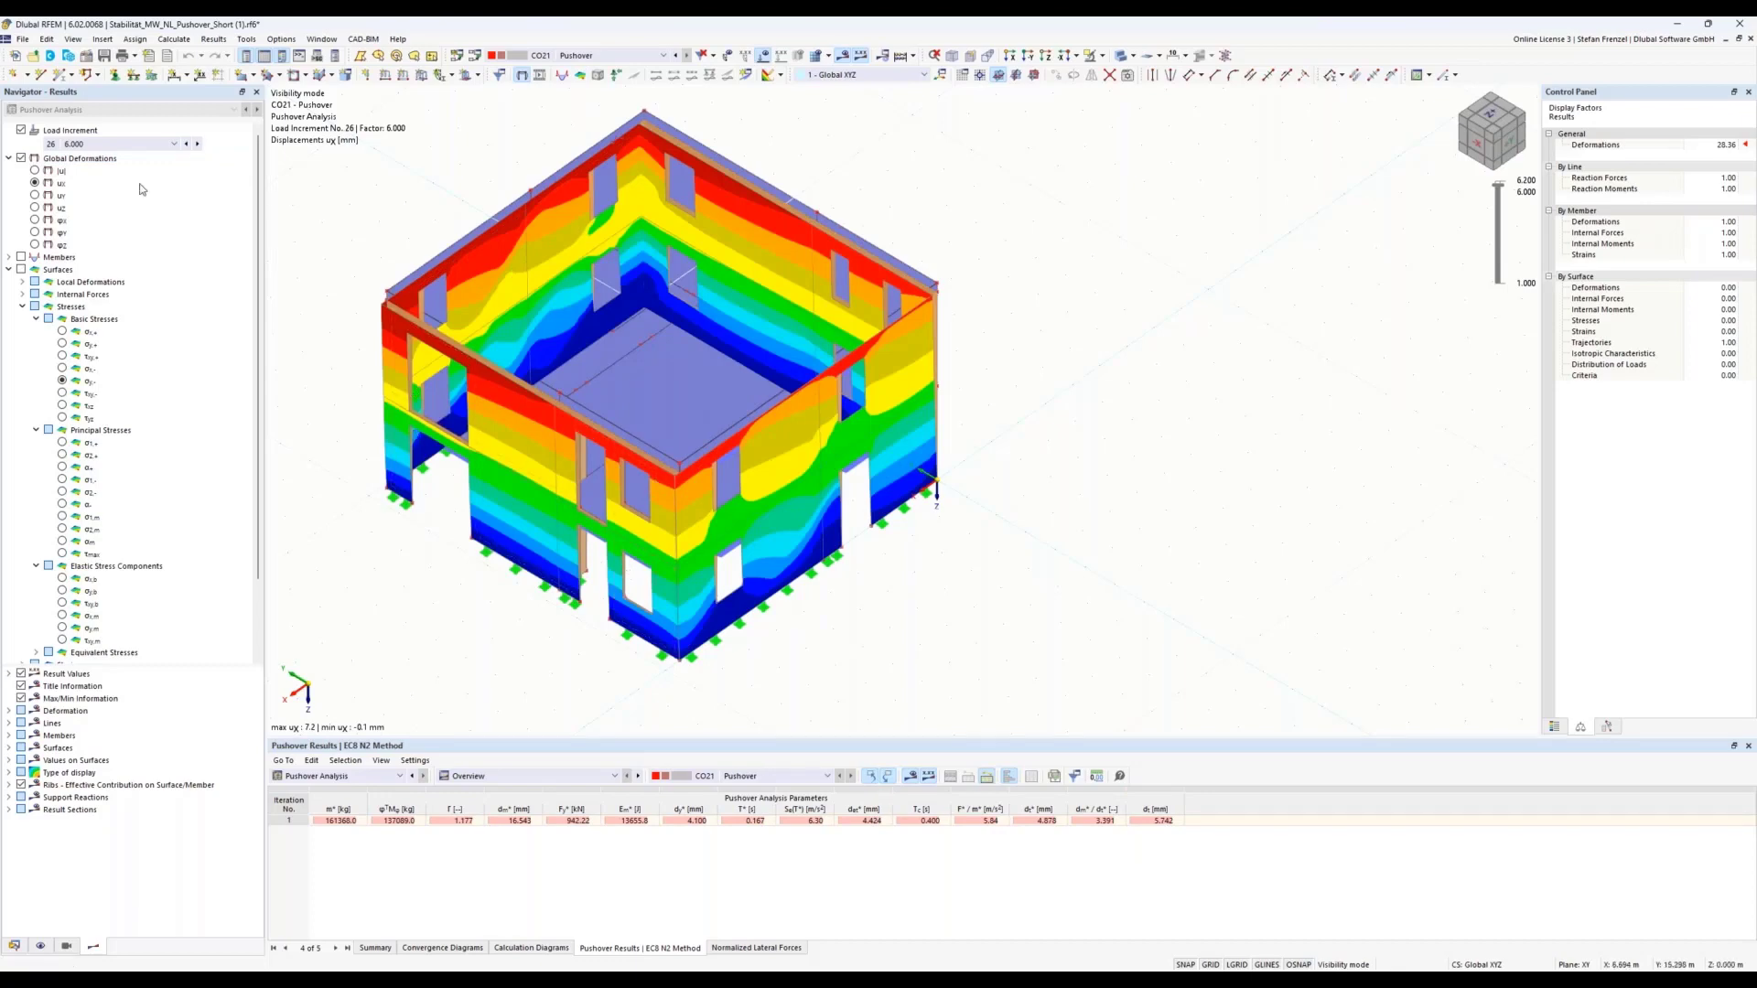
{"action": "left_click", "coordinate": [138, 143]}
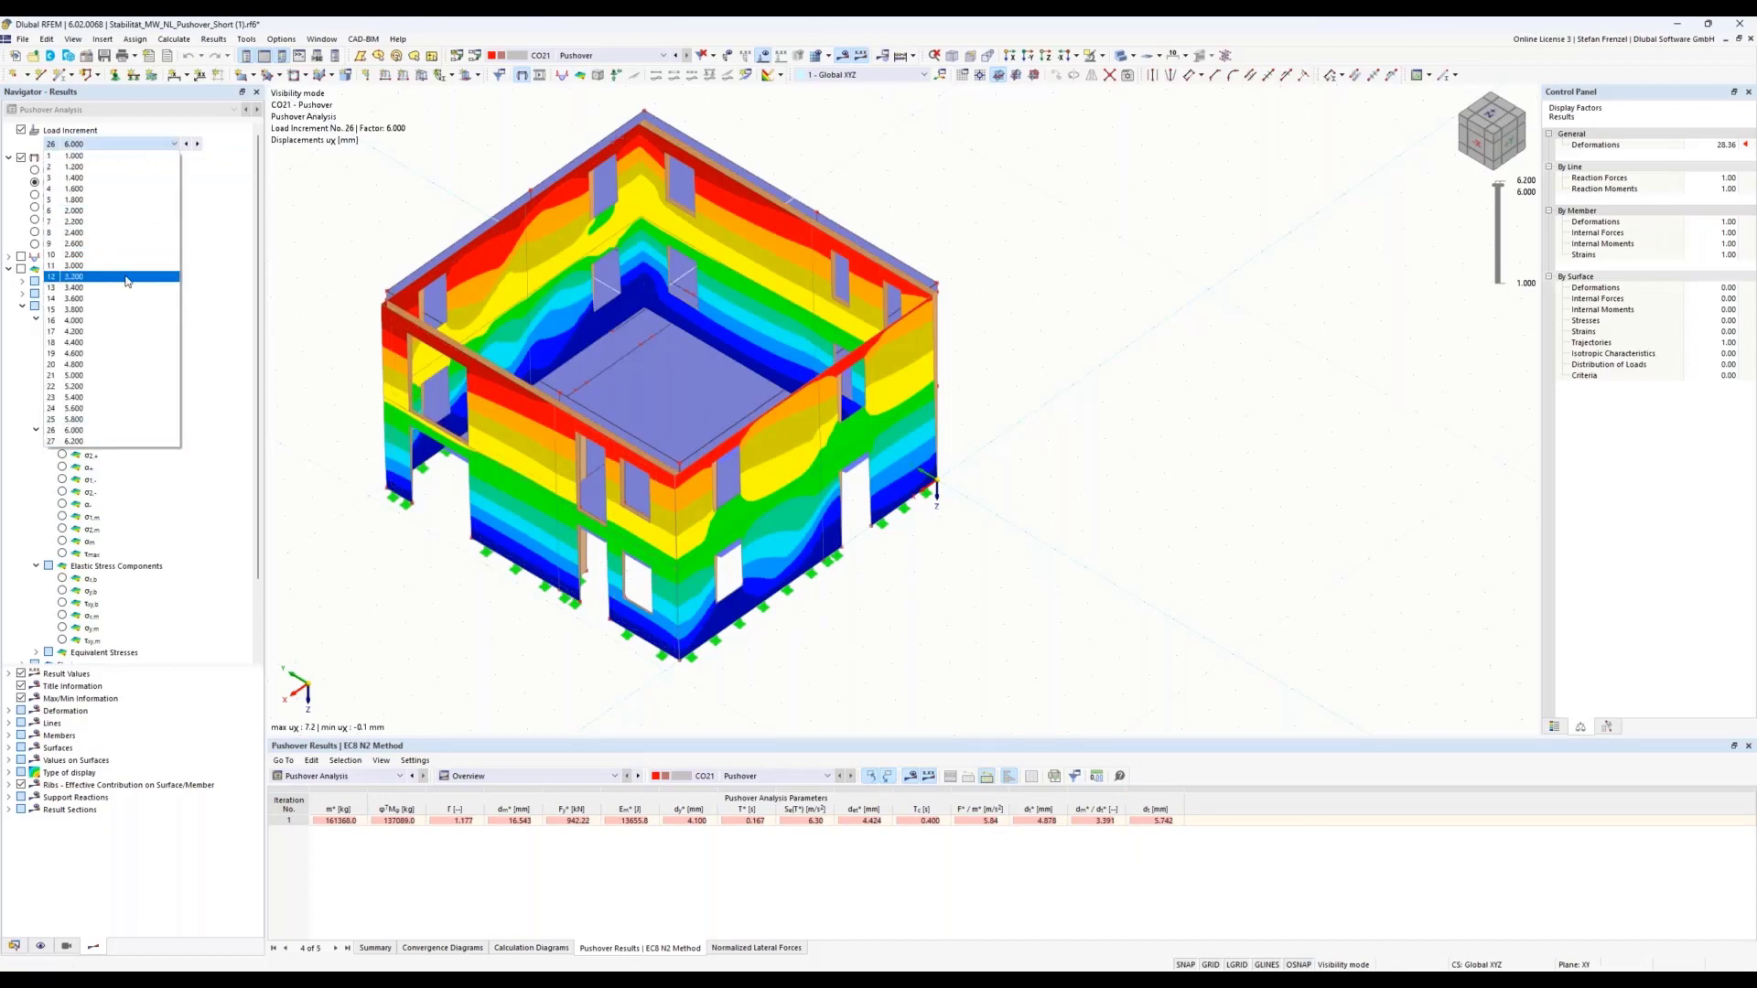
{"action": "key", "text": "Escape"}
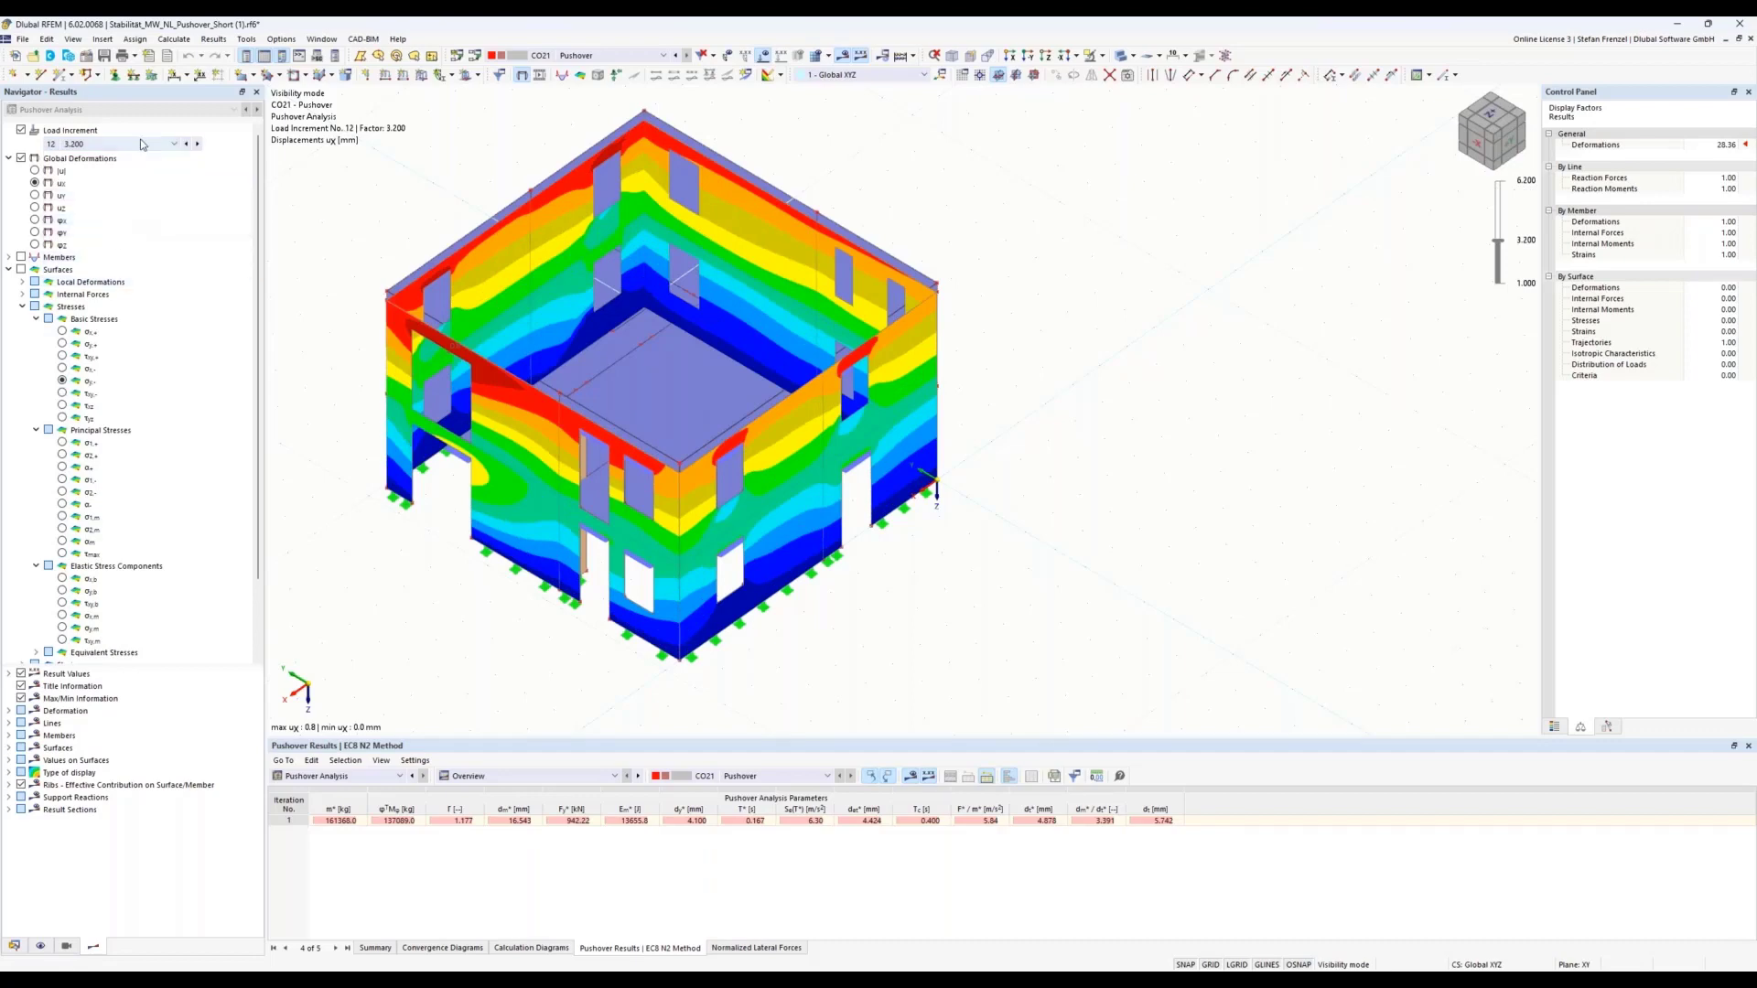
- Compare the walls' uX displacements at load increment 26 with factor 6.000 and load increment 24 with factor 5.600
{"action": "left_click", "coordinate": [140, 139]}
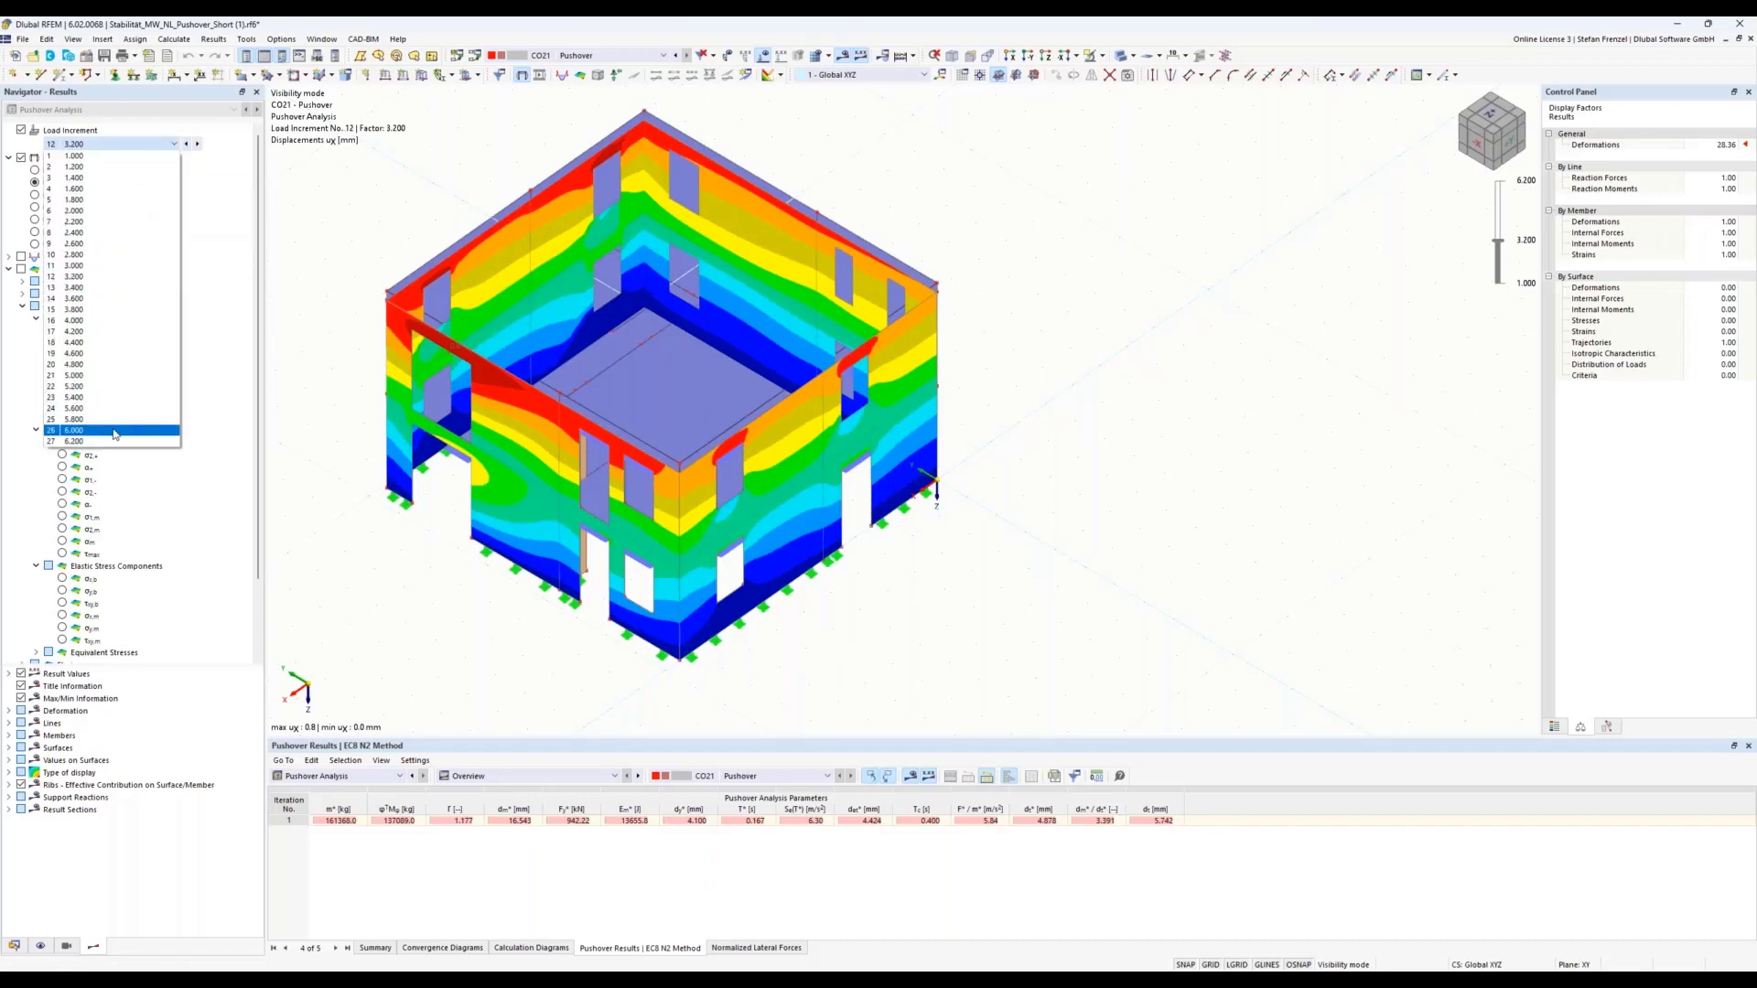
{"action": "key", "text": "Escape"}
{"action": "left_click", "coordinate": [142, 144]}
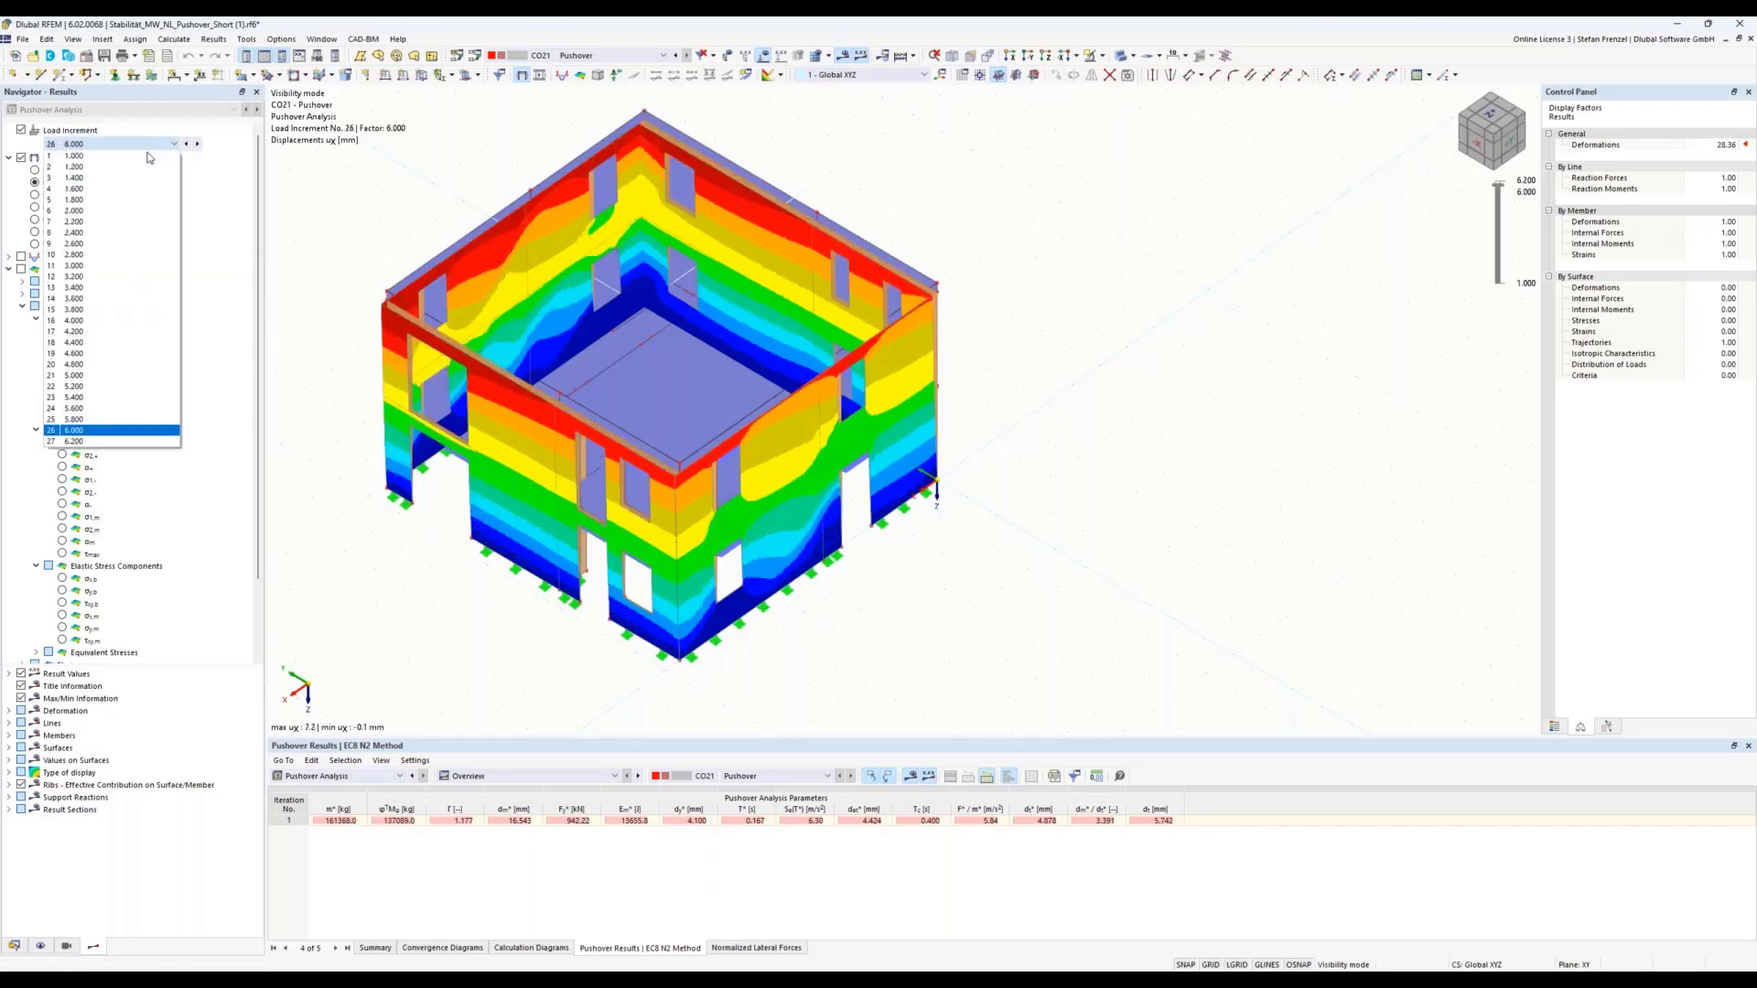
{"action": "left_click", "coordinate": [105, 408]}
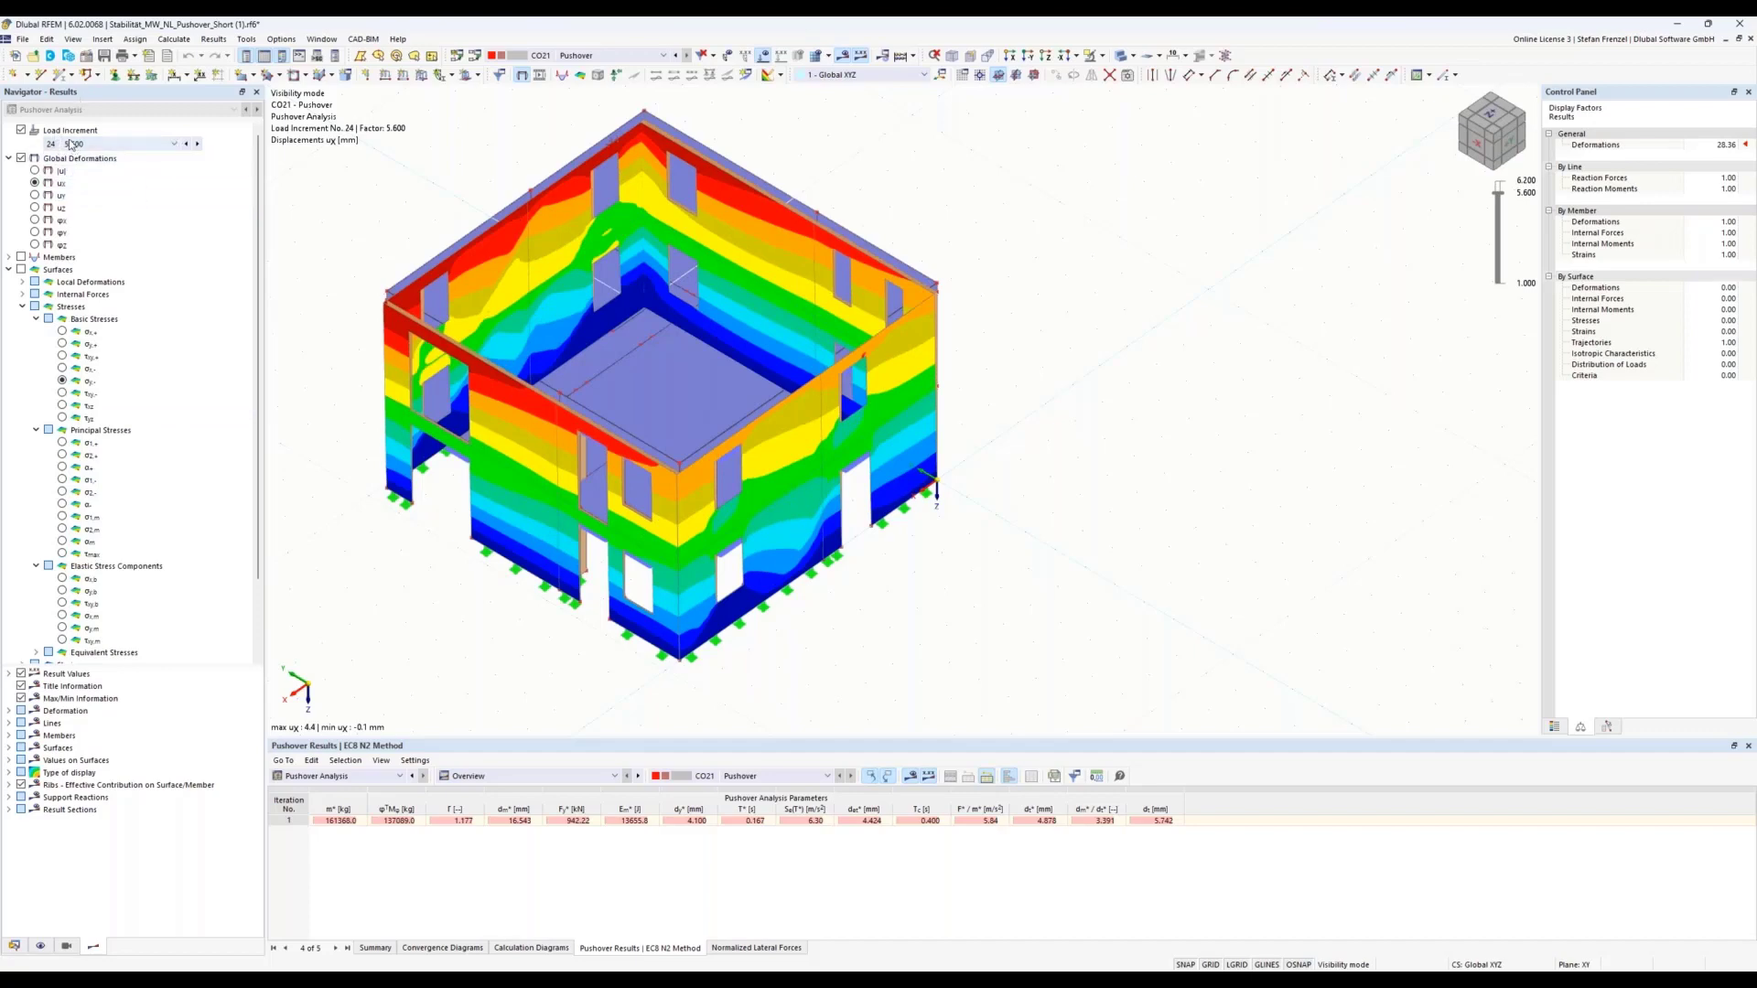
- Set the displayed load increment to 25 with factor 5.800 and inspect the uX displacements from a lower angle
{"action": "left_click", "coordinate": [73, 144]}
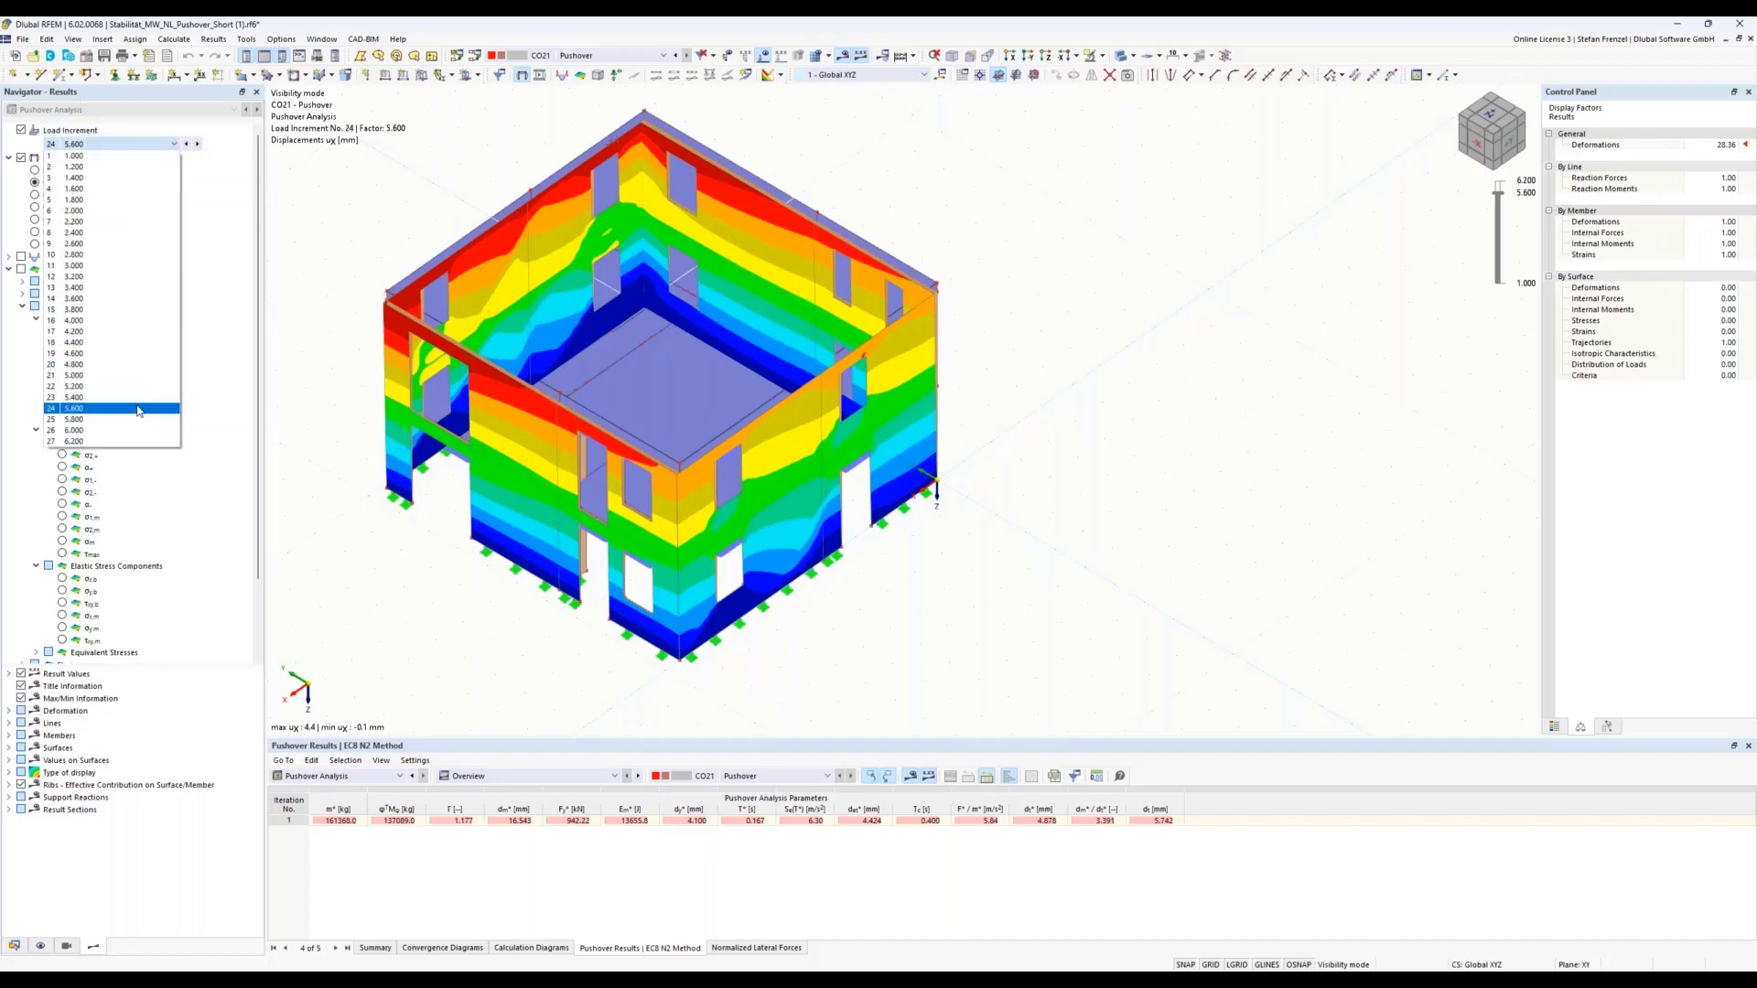
{"action": "left_click", "coordinate": [139, 420]}
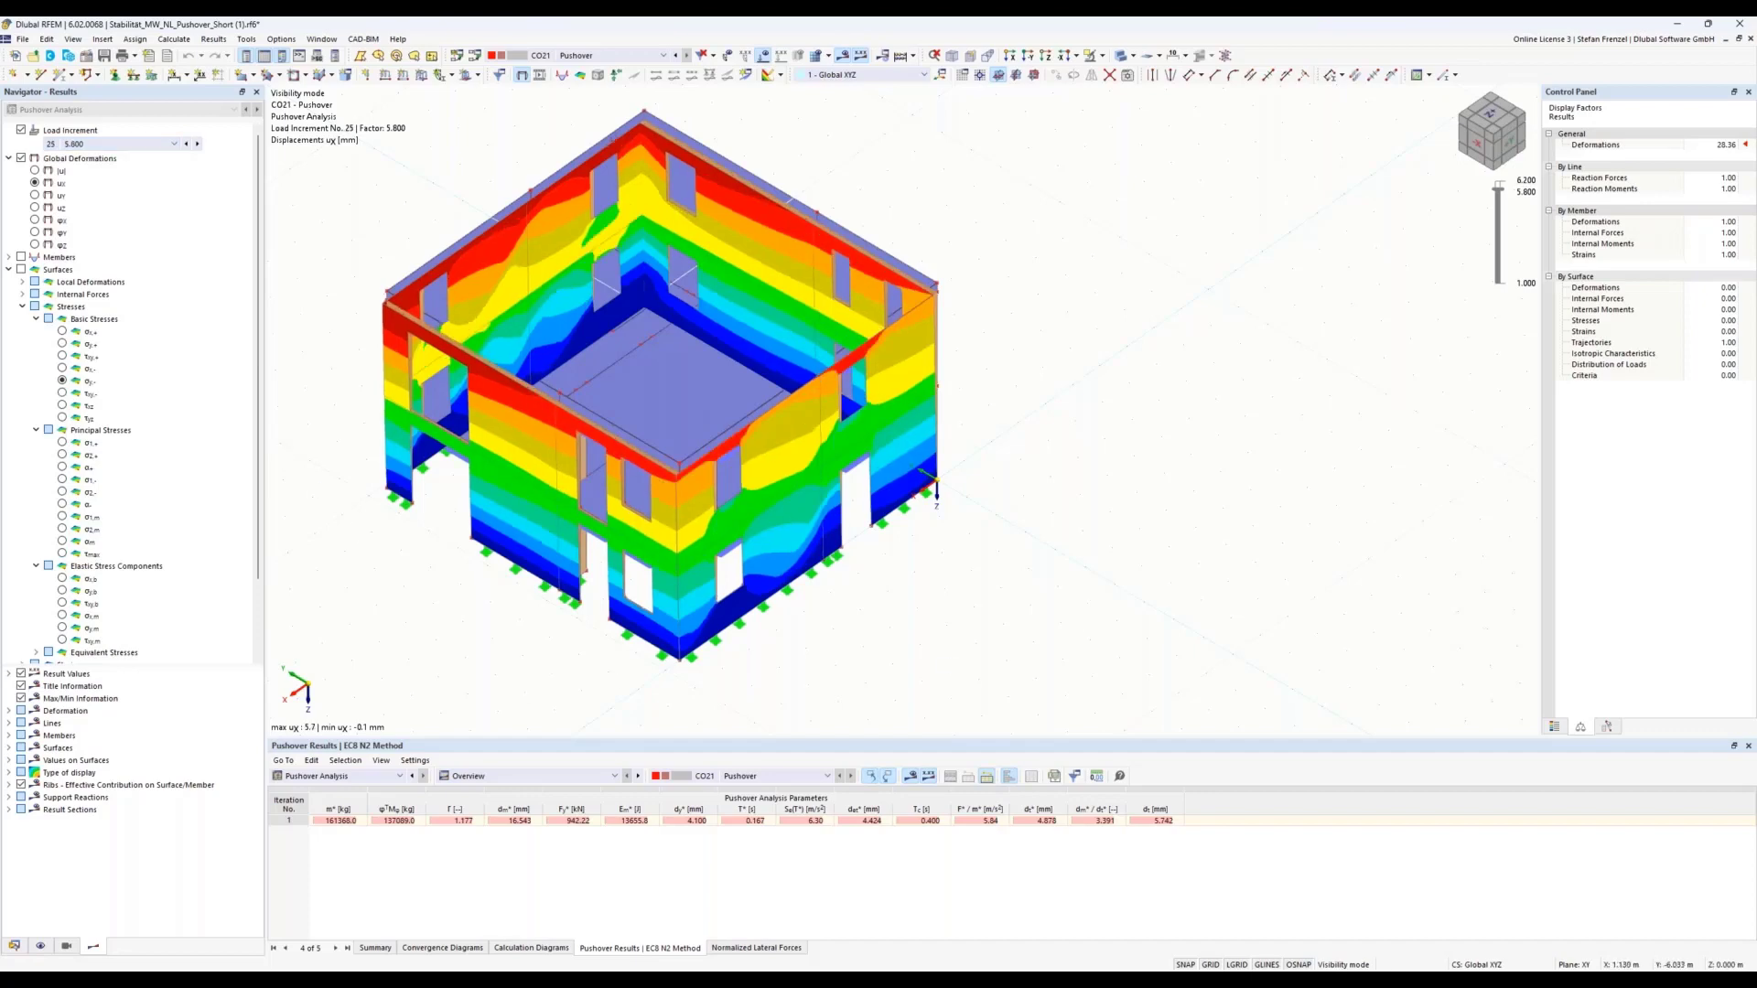
{"action": "middle_click_drag", "start_coordinate": [1075, 599], "coordinate": [1041, 573], "text": "ctrl"}
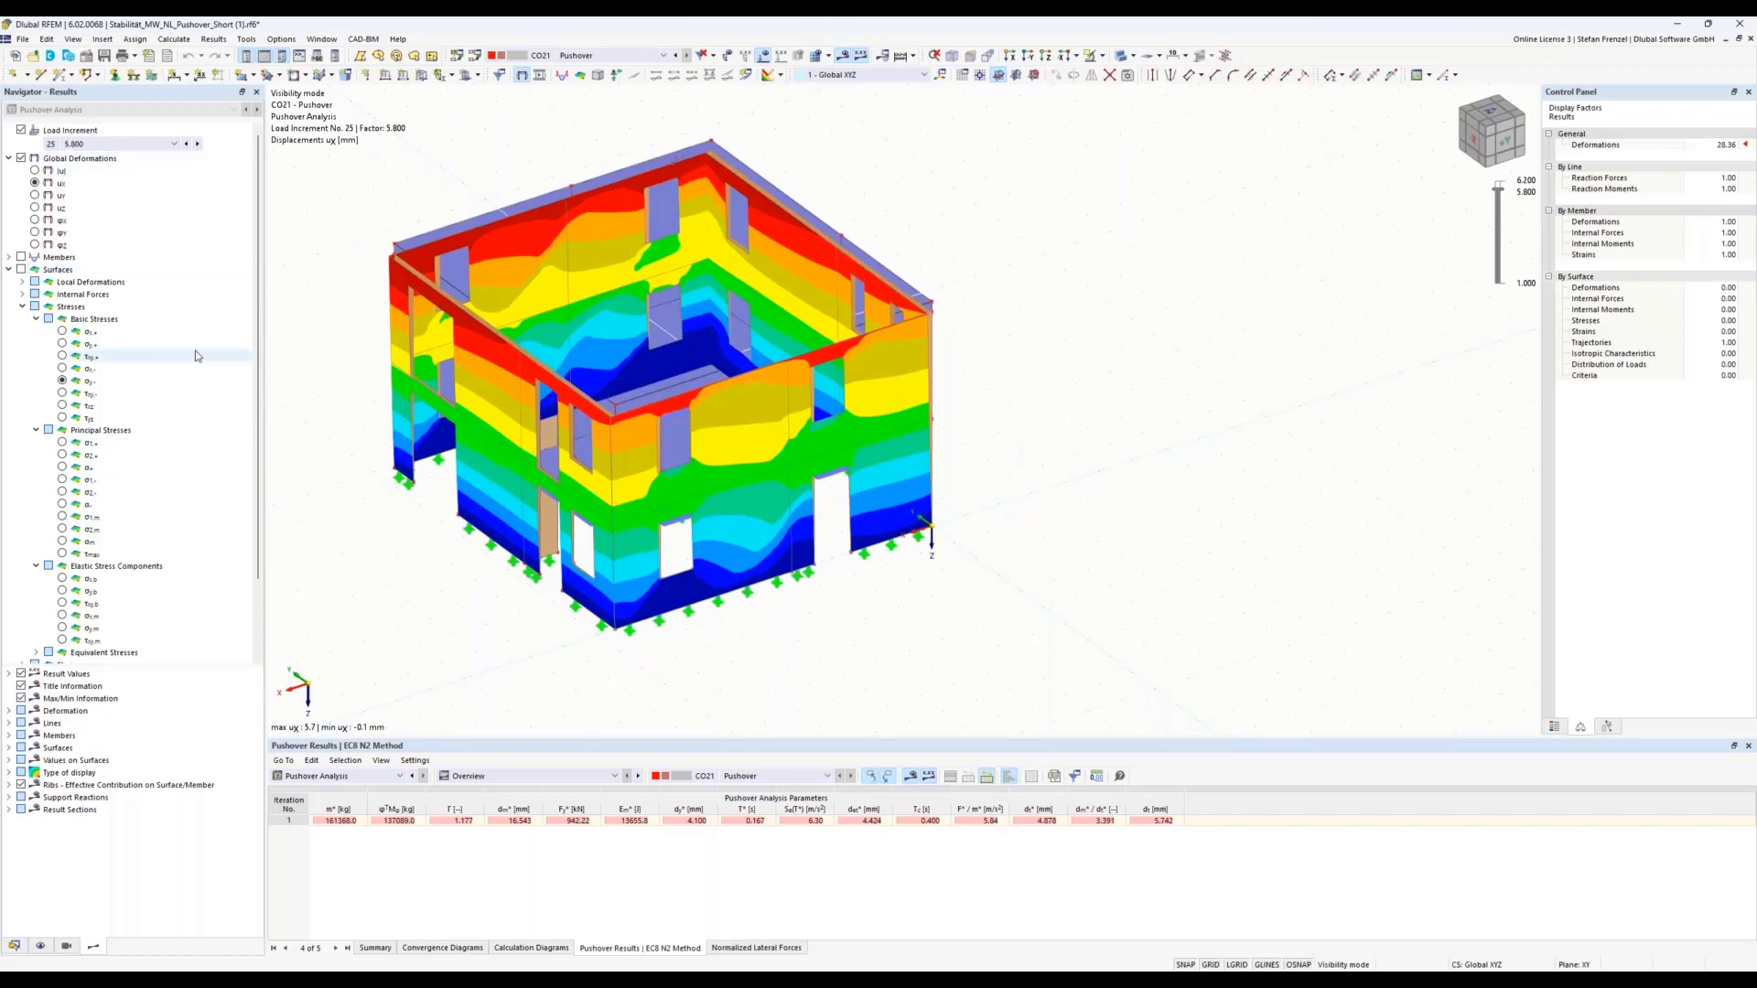
- Display the basic axial stress σx,+ on the masonry walls and show its colour scale in the undocked Control Panel
{"action": "left_click", "coordinate": [63, 332]}
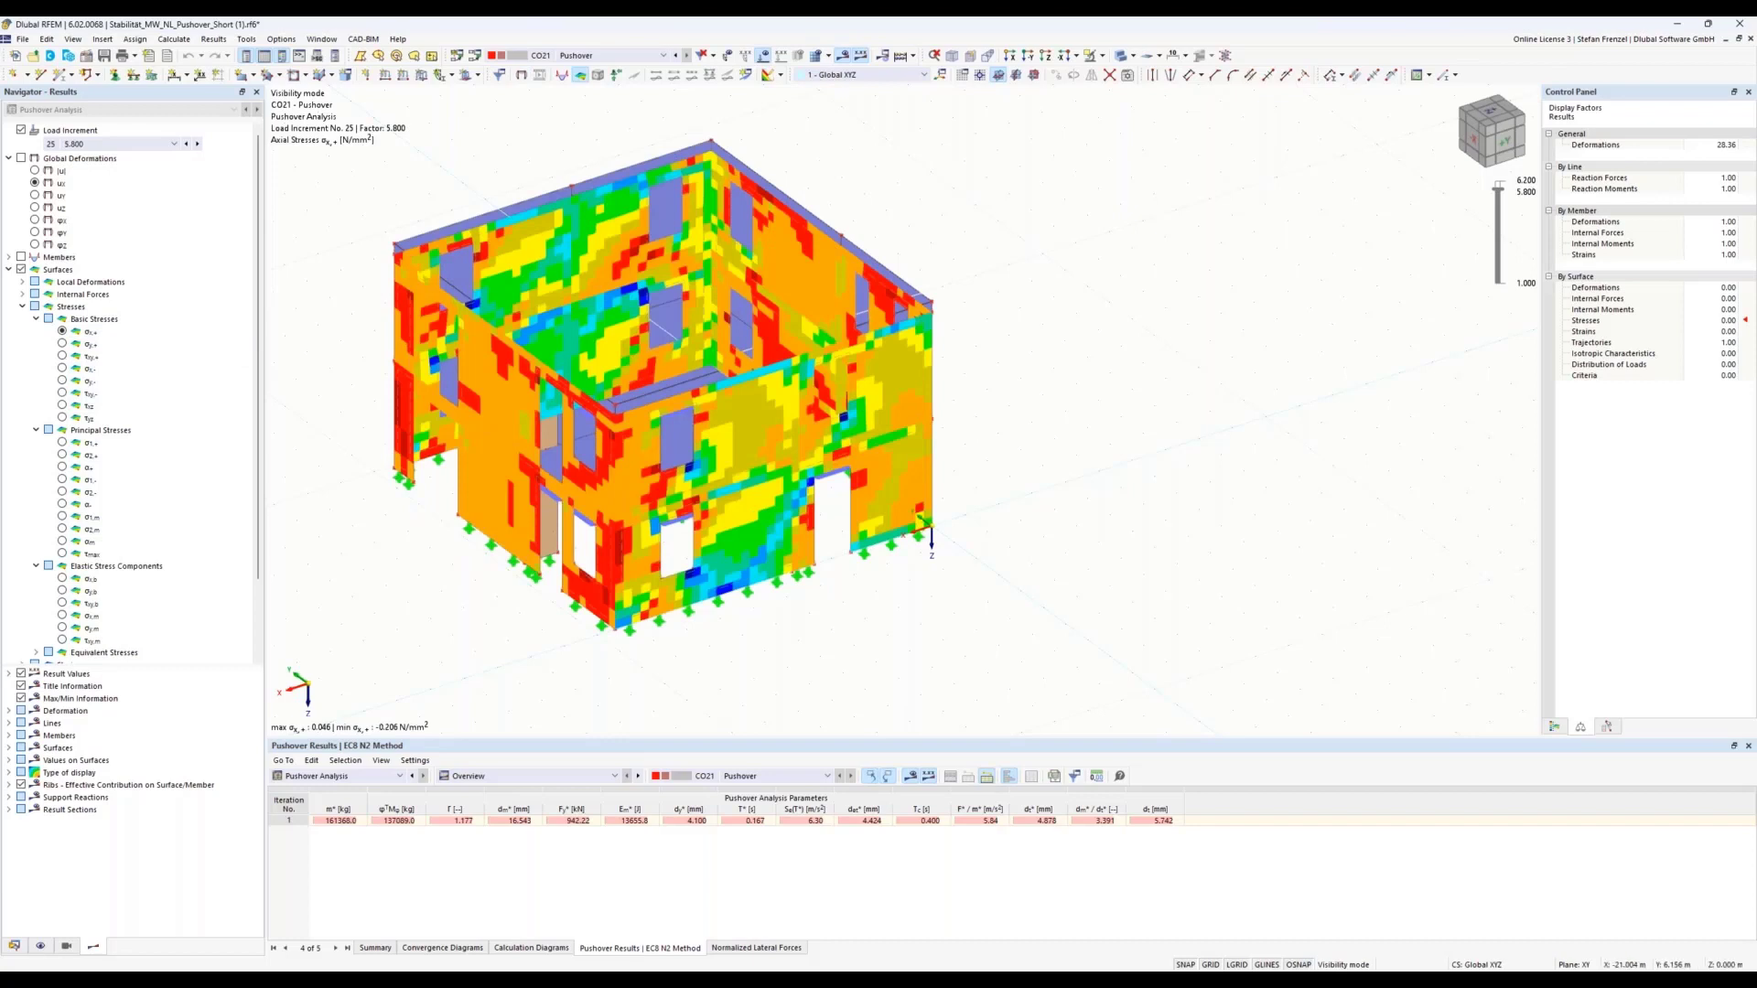
{"action": "left_click_drag", "start_coordinate": [1624, 92], "coordinate": [1593, 99]}
{"action": "left_click_drag", "start_coordinate": [1480, 159], "coordinate": [1218, 116]}
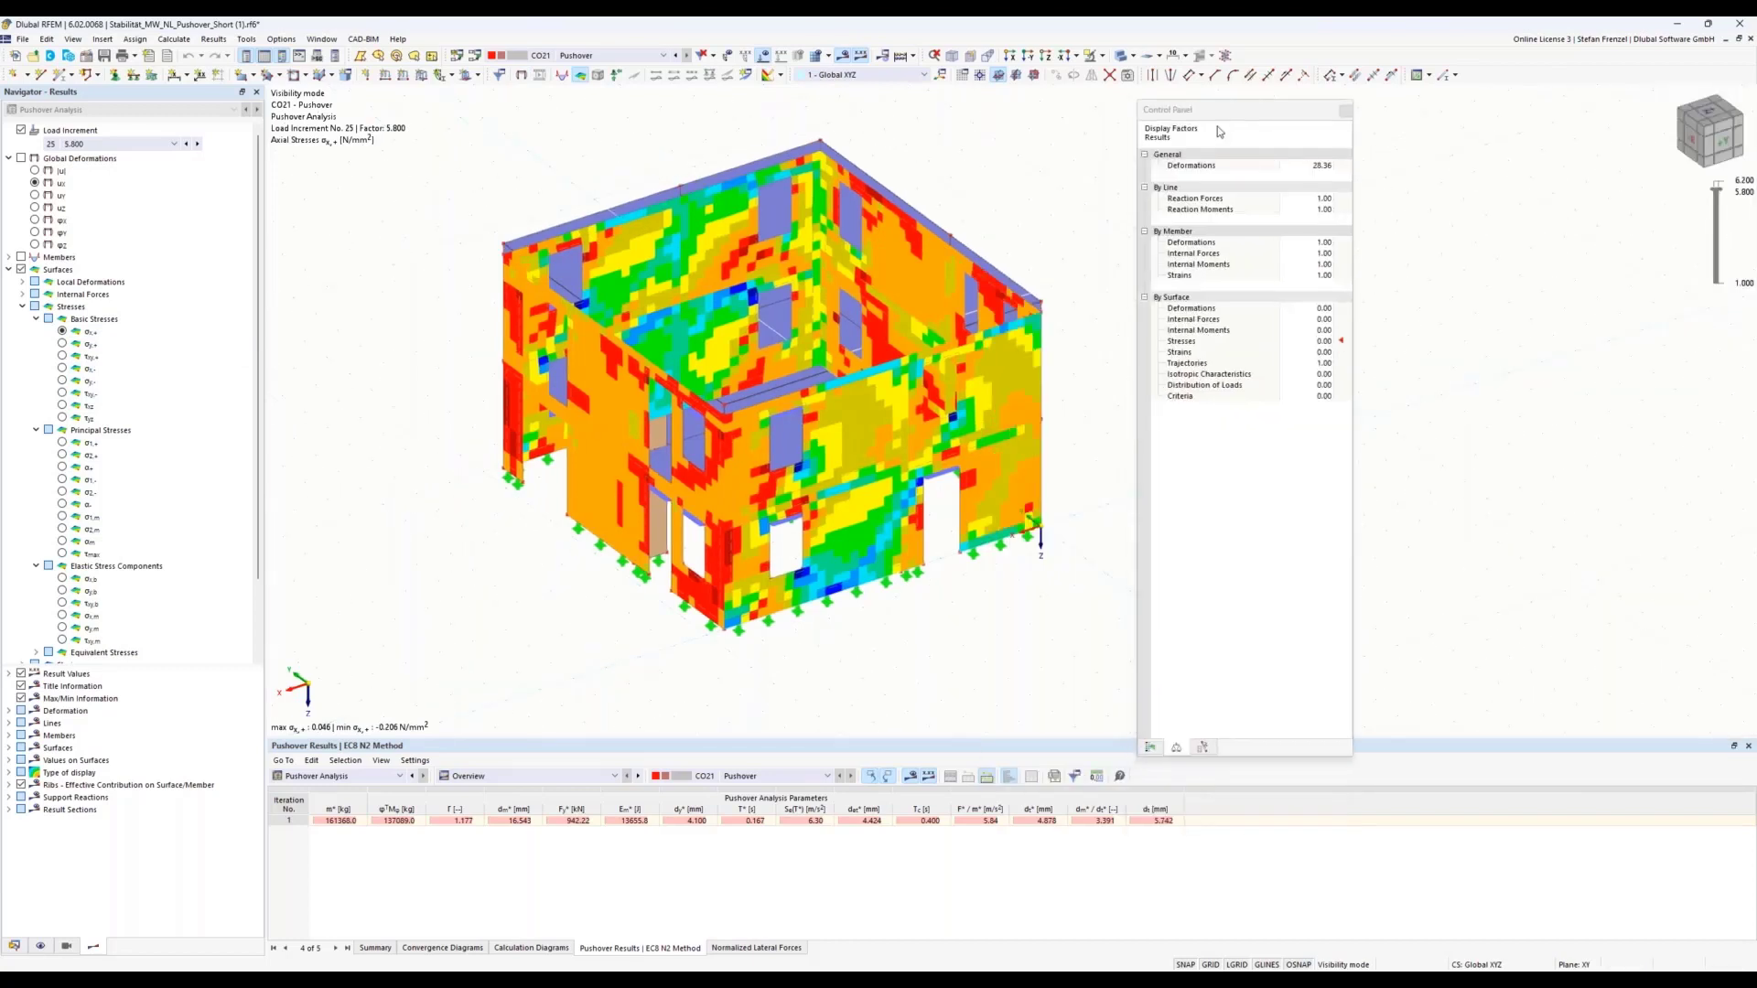
{"action": "left_click", "coordinate": [1149, 750]}
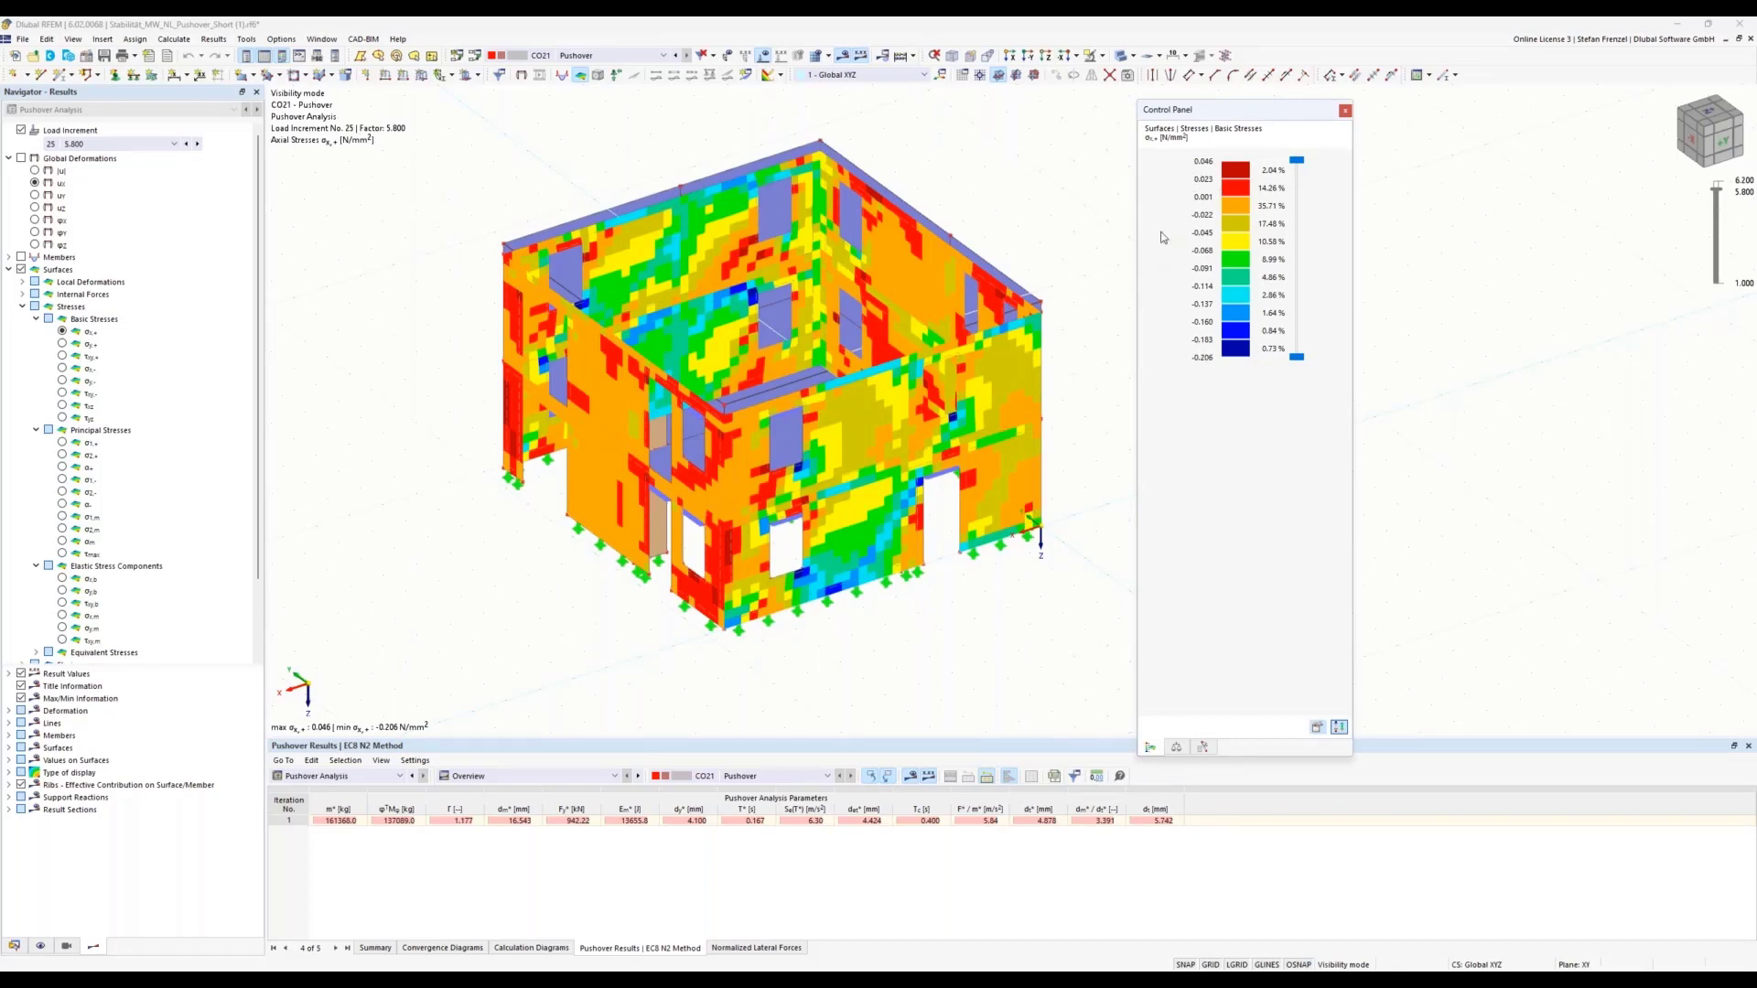
- Inspect the ultimate compressive and tensile strengths of material 2 - Porotherm 38 Plan in its orthotropic masonry parameters
{"action": "left_click", "coordinate": [14, 945]}
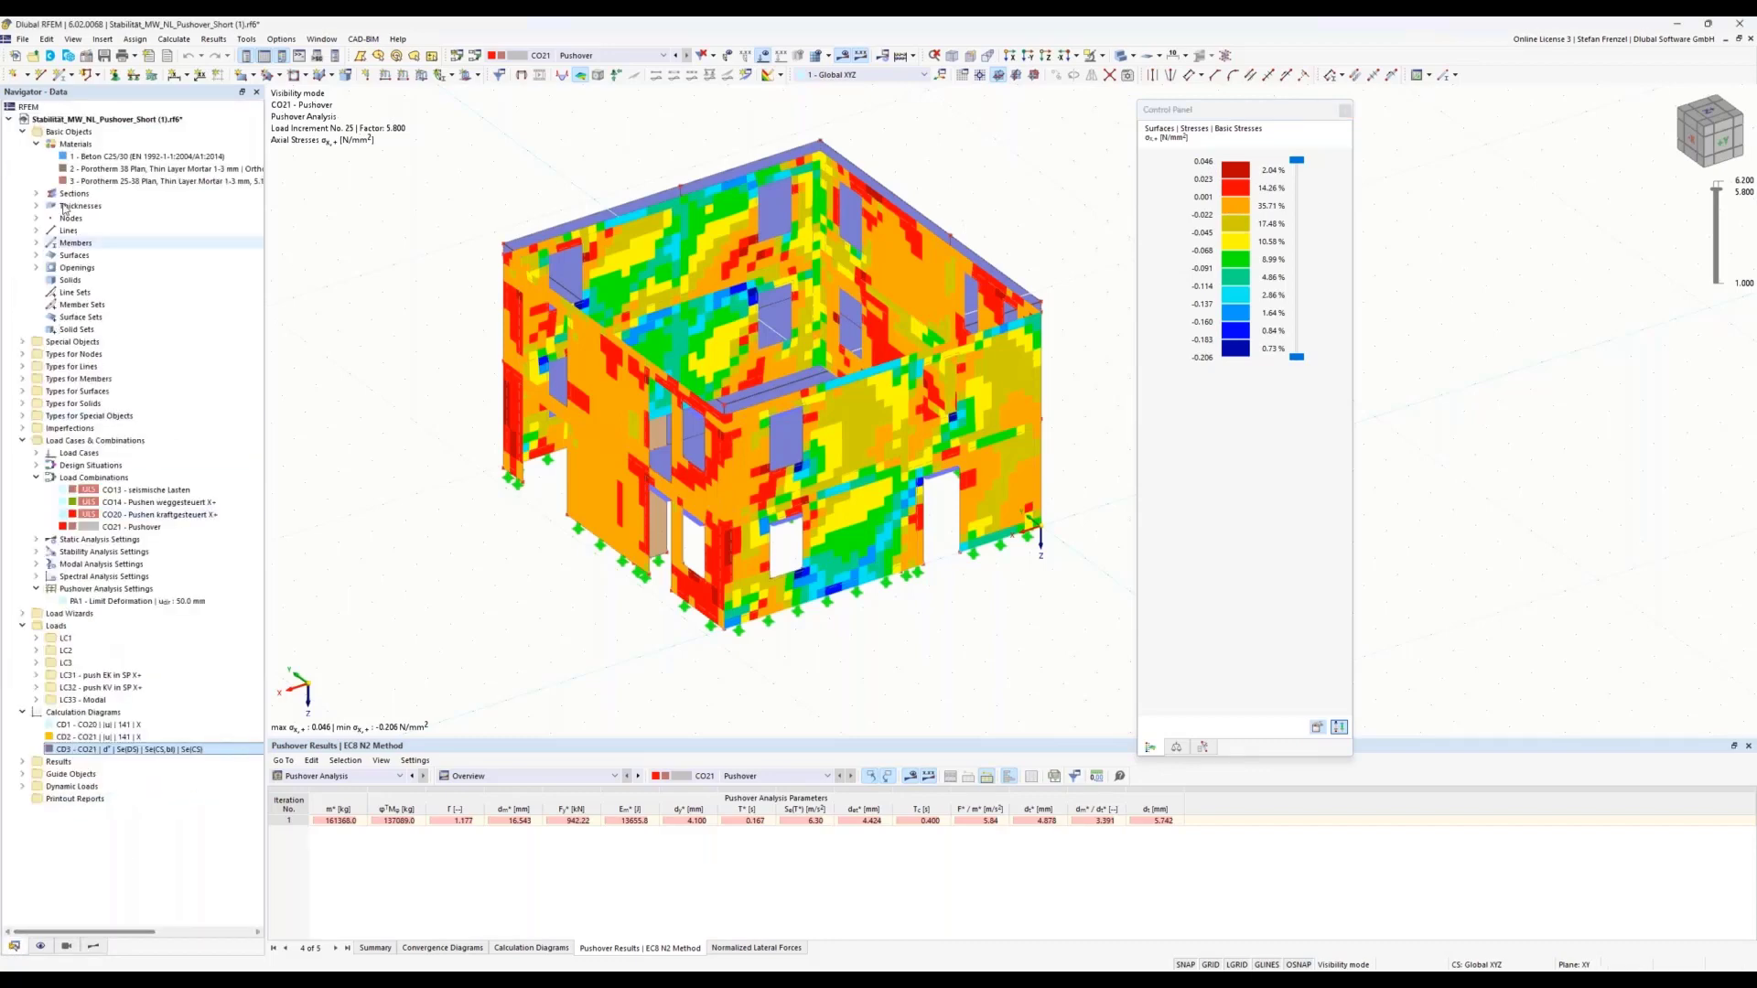
{"action": "right_click", "coordinate": [113, 172]}
{"action": "left_click", "coordinate": [200, 173]}
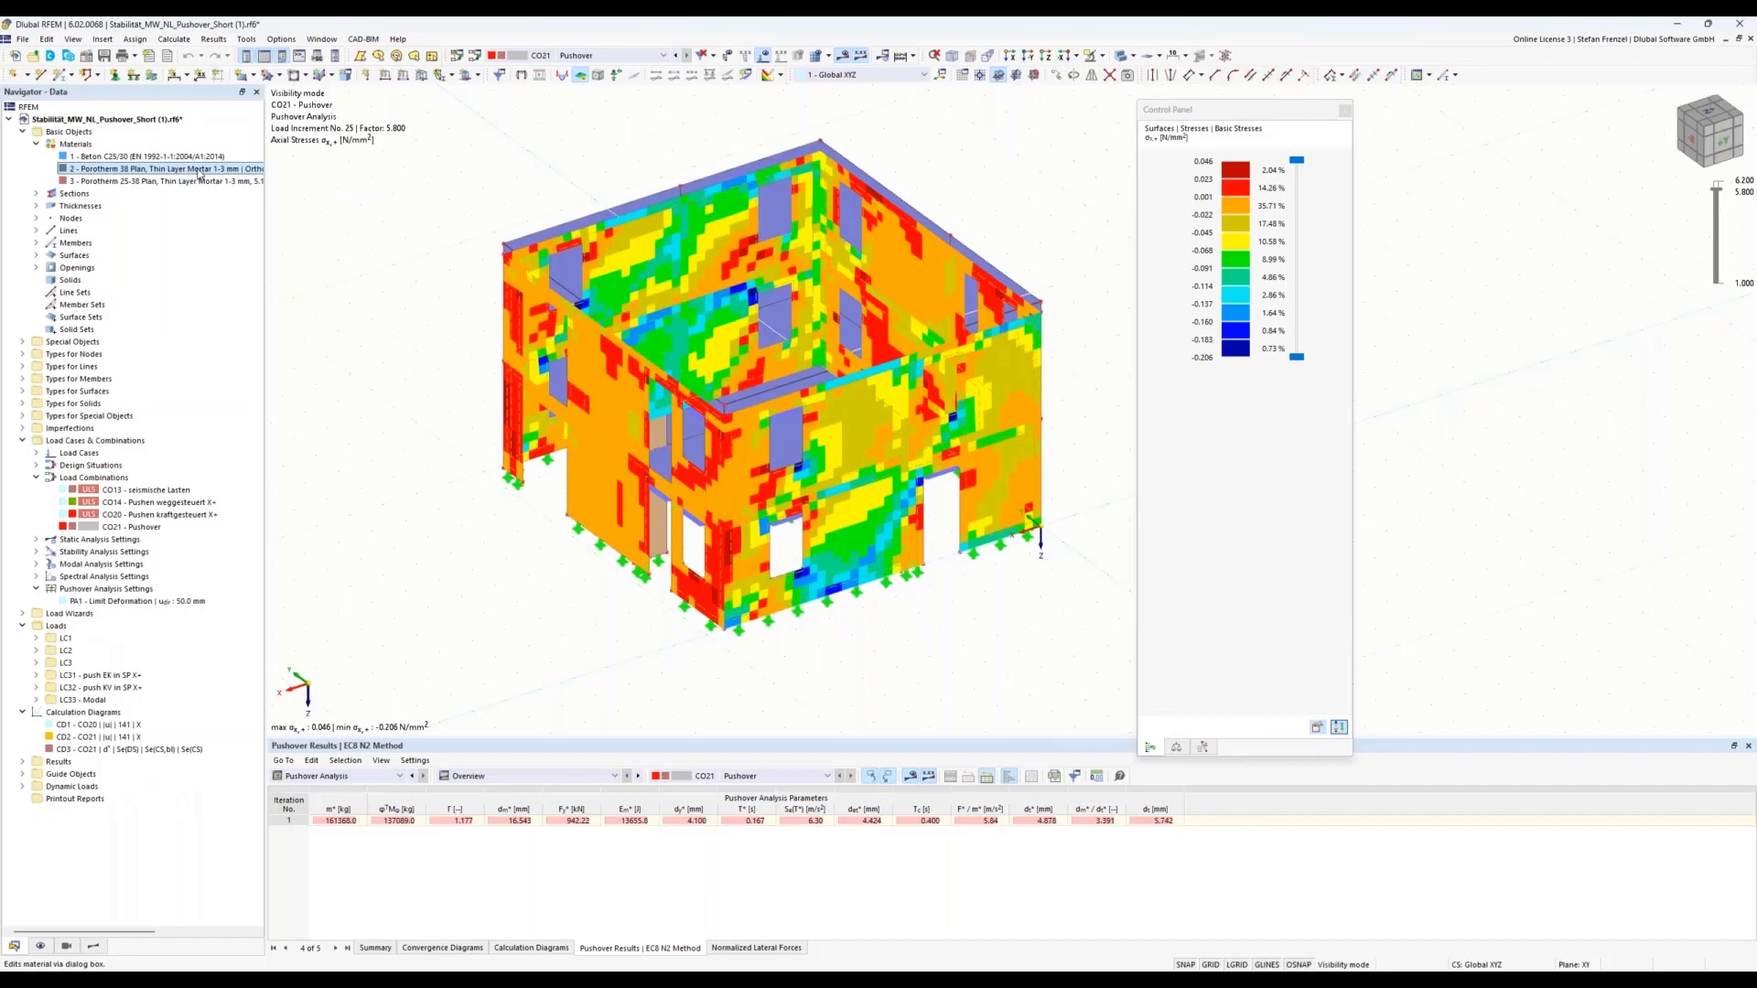
{"action": "left_click", "coordinate": [802, 281]}
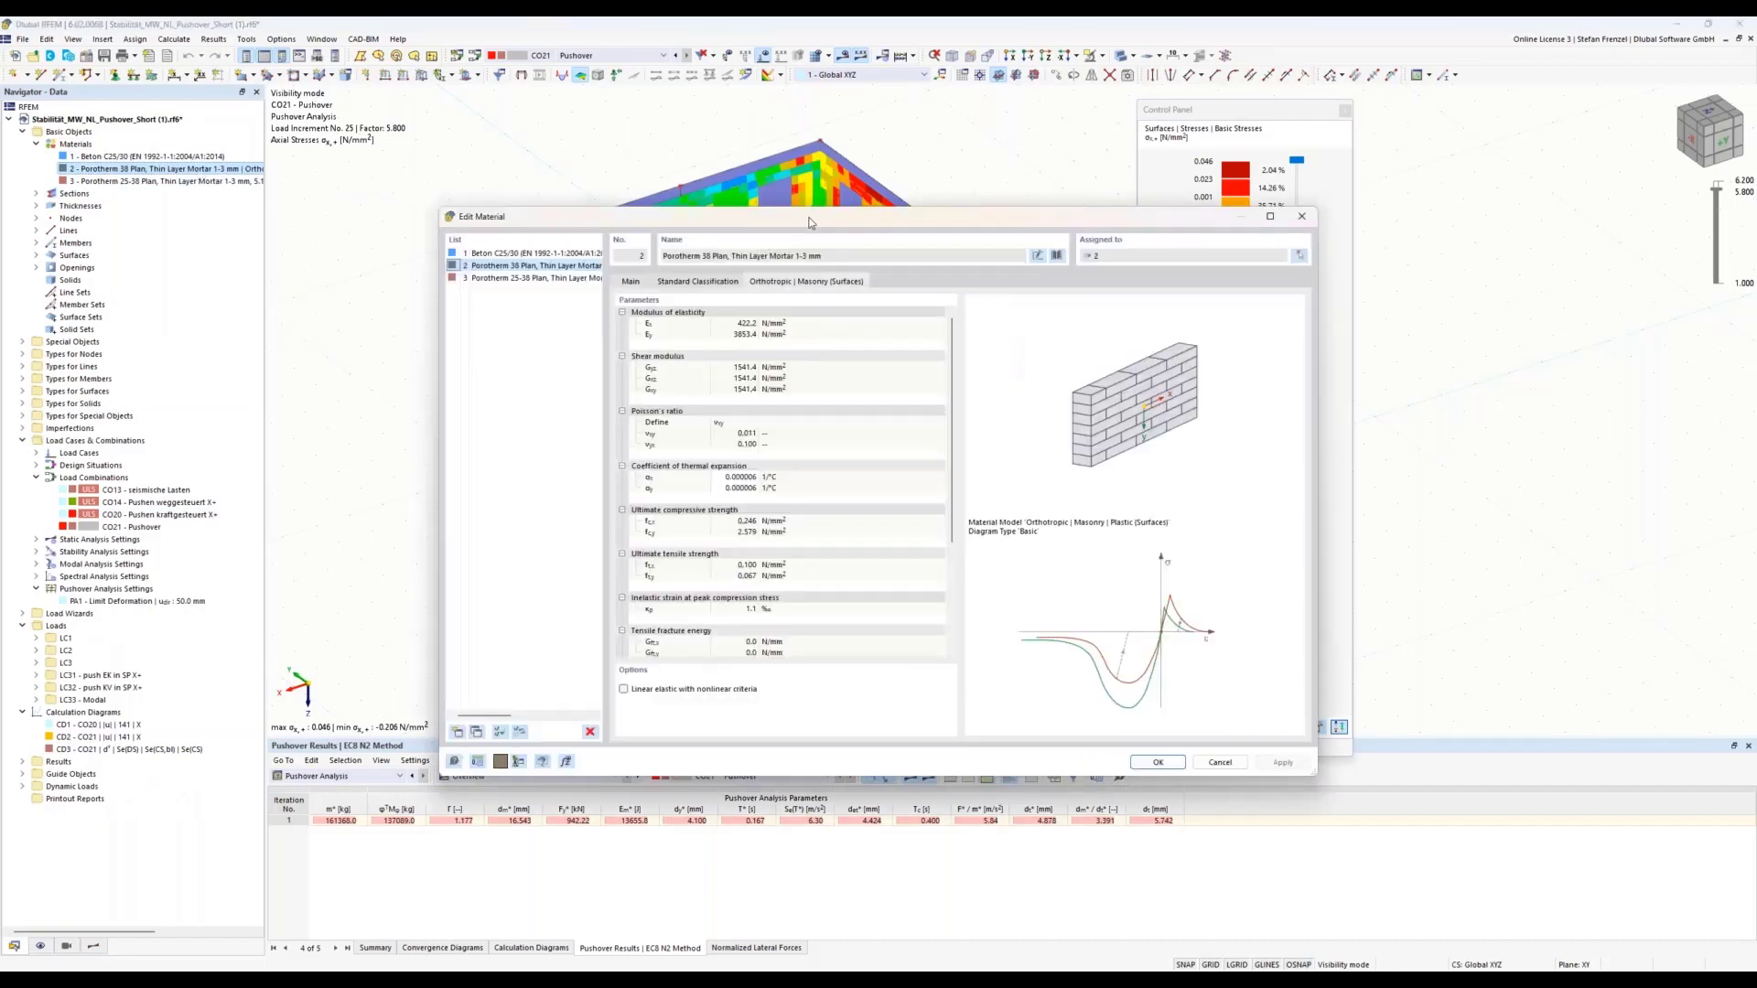
{"action": "left_click_drag", "start_coordinate": [809, 223], "coordinate": [452, 82]}
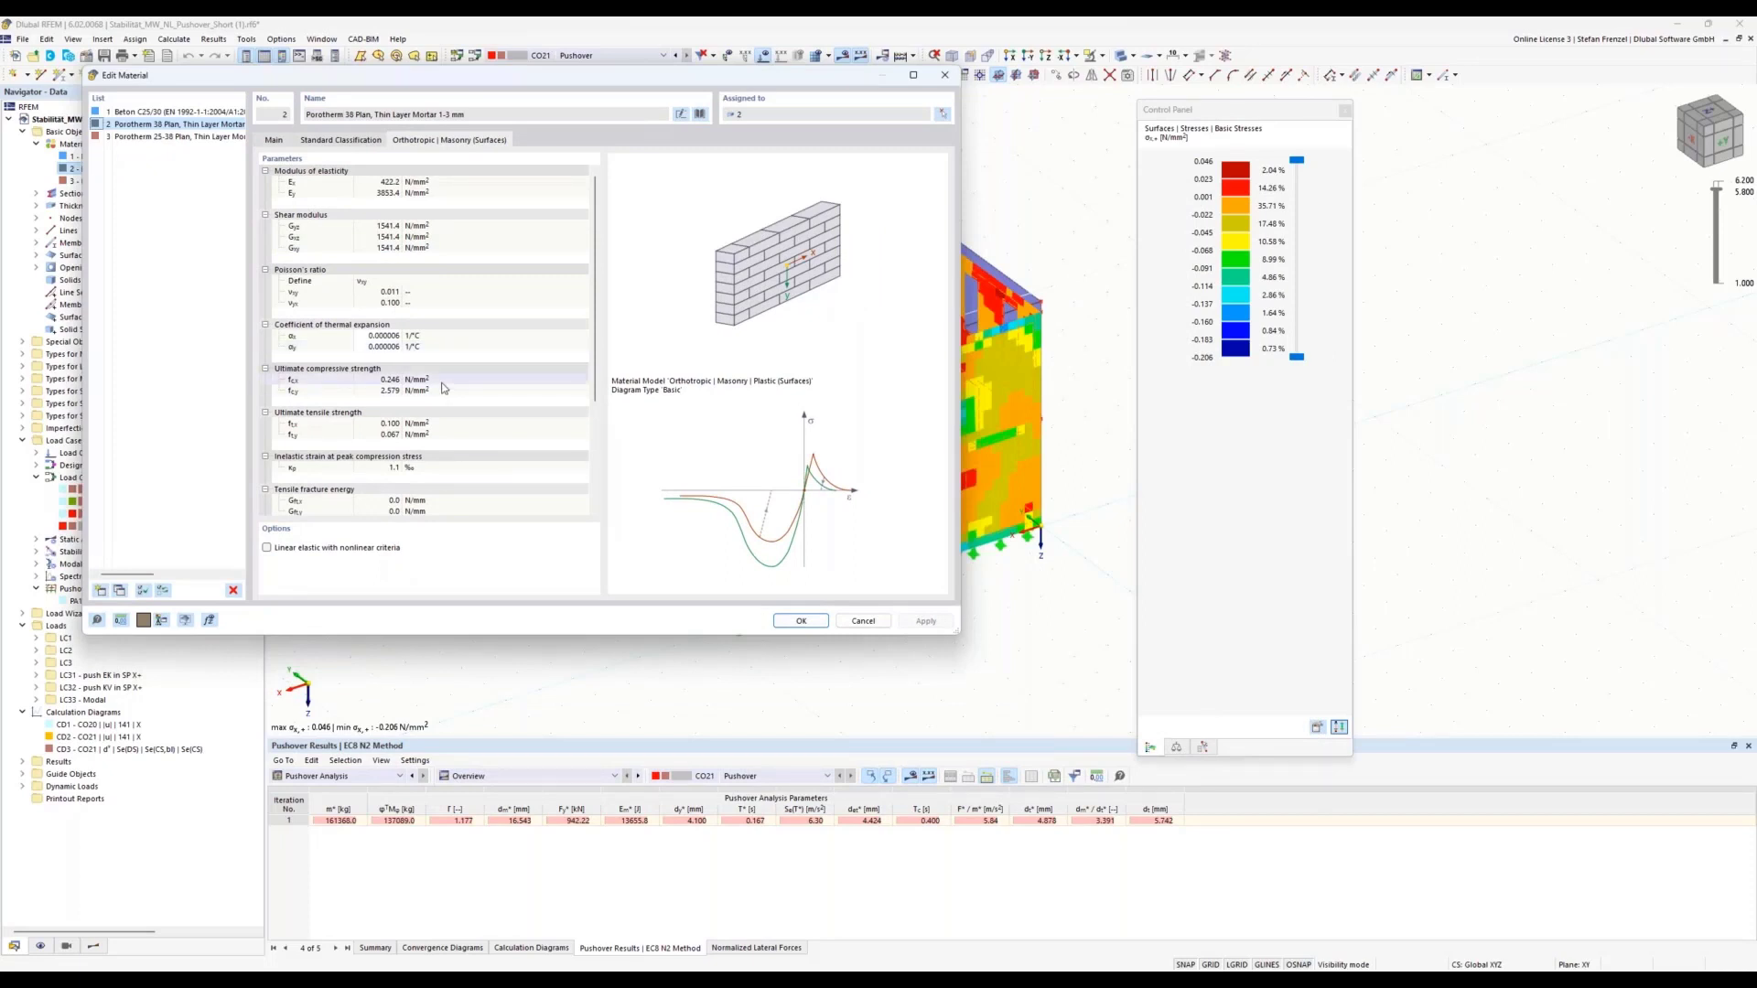
{"action": "left_click", "coordinate": [427, 381]}
{"action": "left_click", "coordinate": [395, 428]}
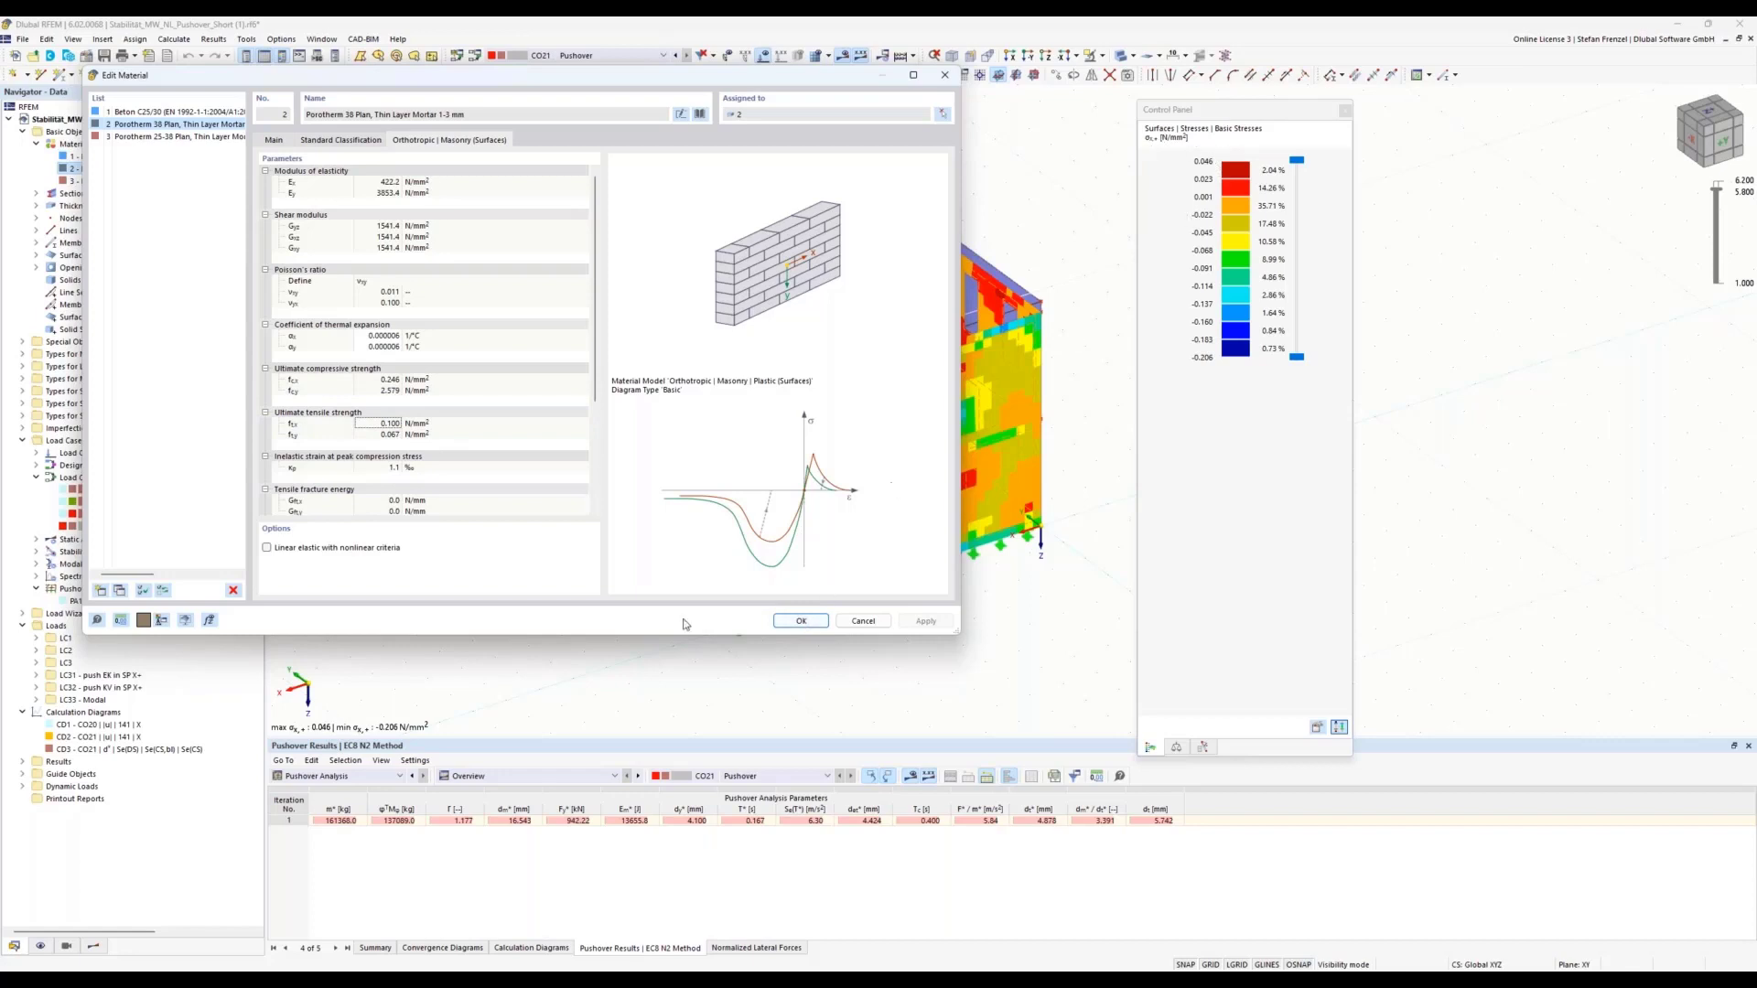
{"action": "left_click", "coordinate": [806, 620]}
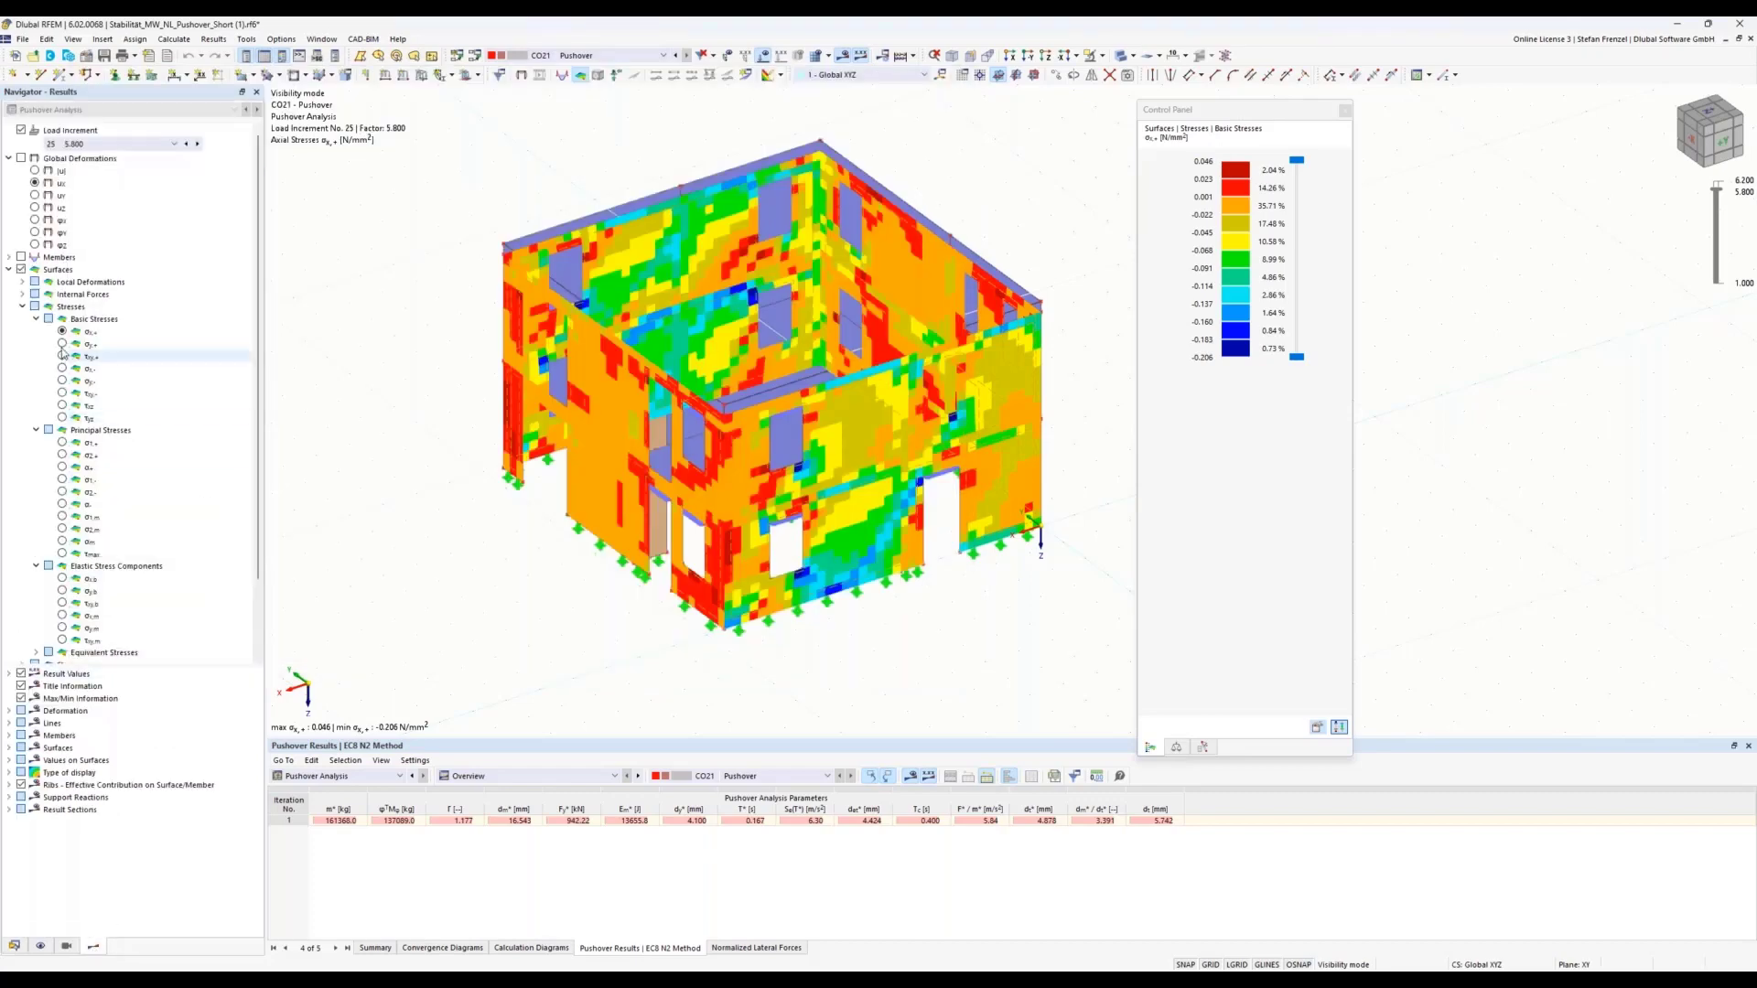
- Compare the walls' basic axial stresses σy,+, σx,- and σy,- against the colour scale
{"action": "left_click", "coordinate": [63, 345]}
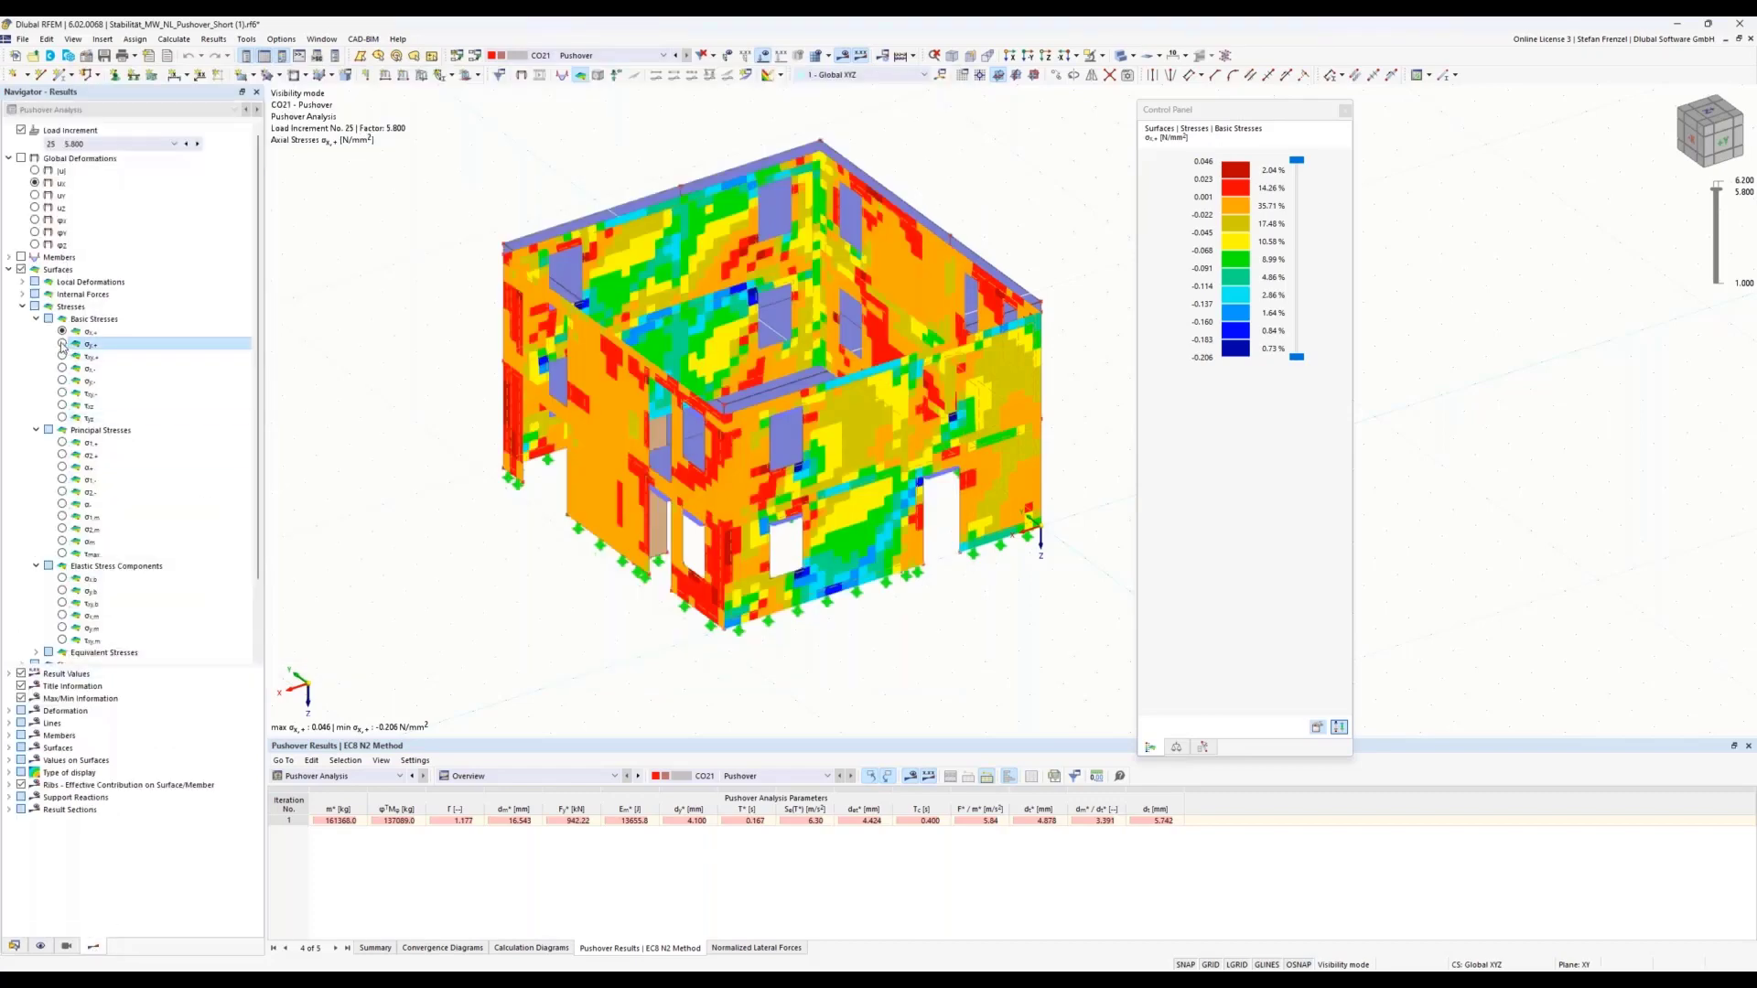
{"action": "left_click", "coordinate": [62, 344]}
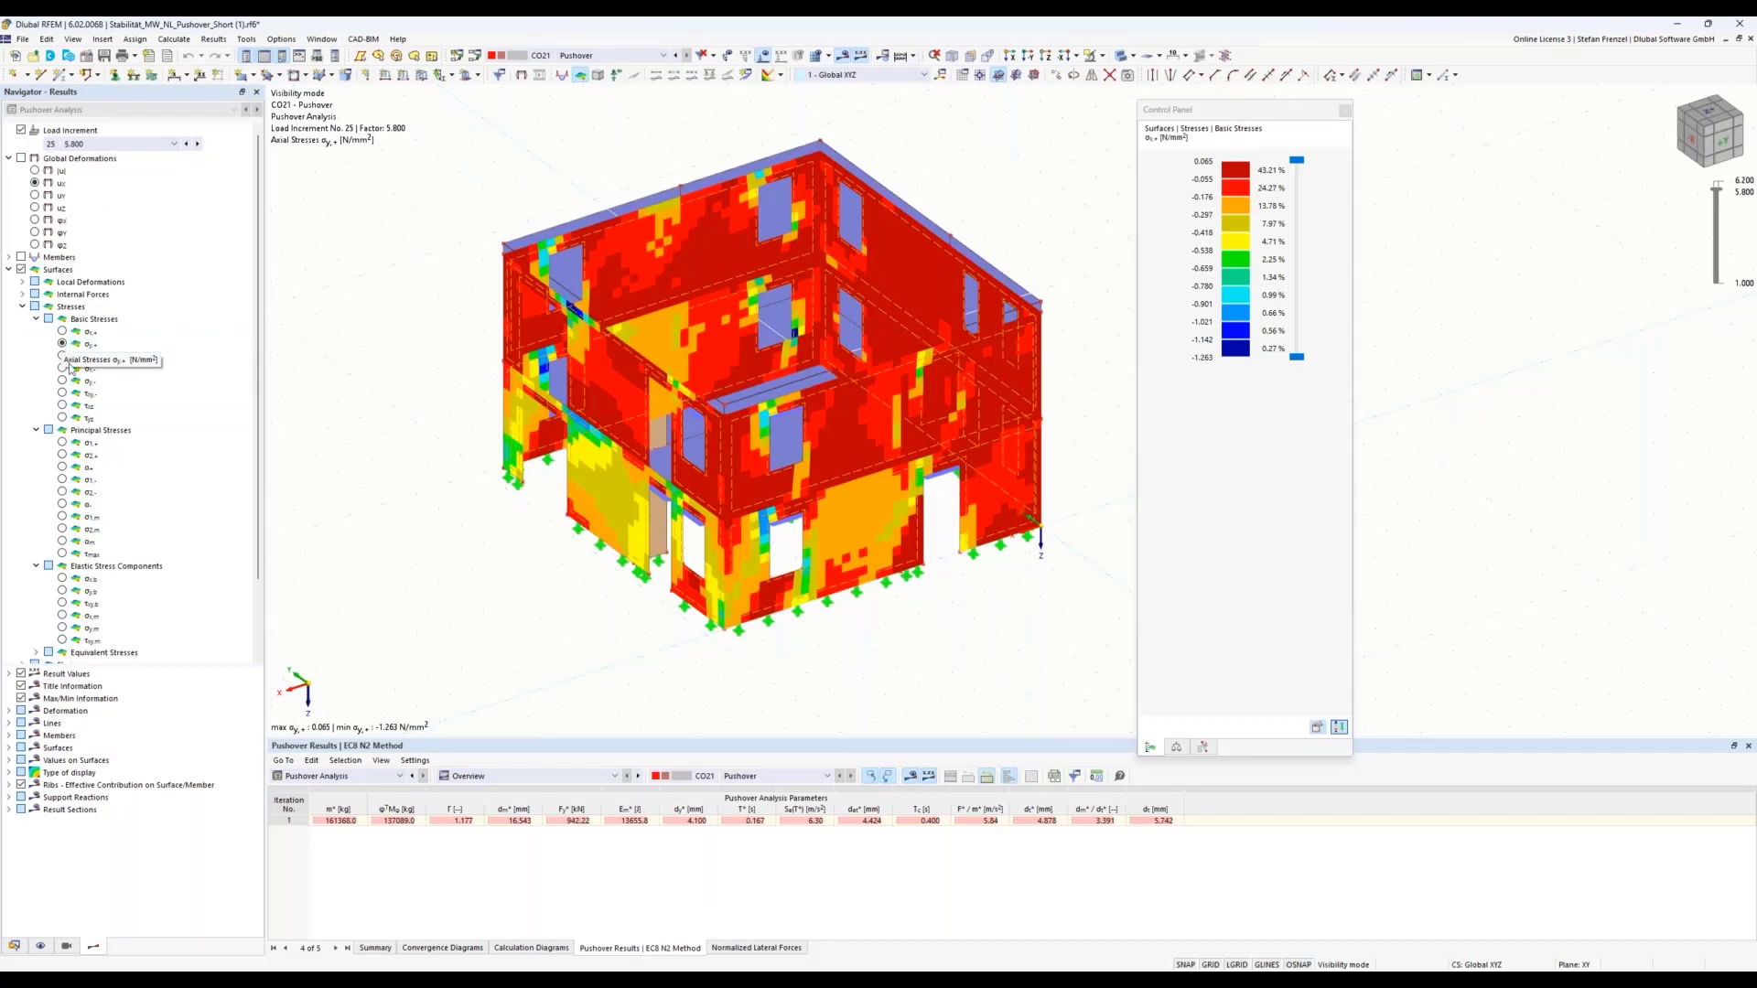
{"action": "left_click", "coordinate": [62, 371]}
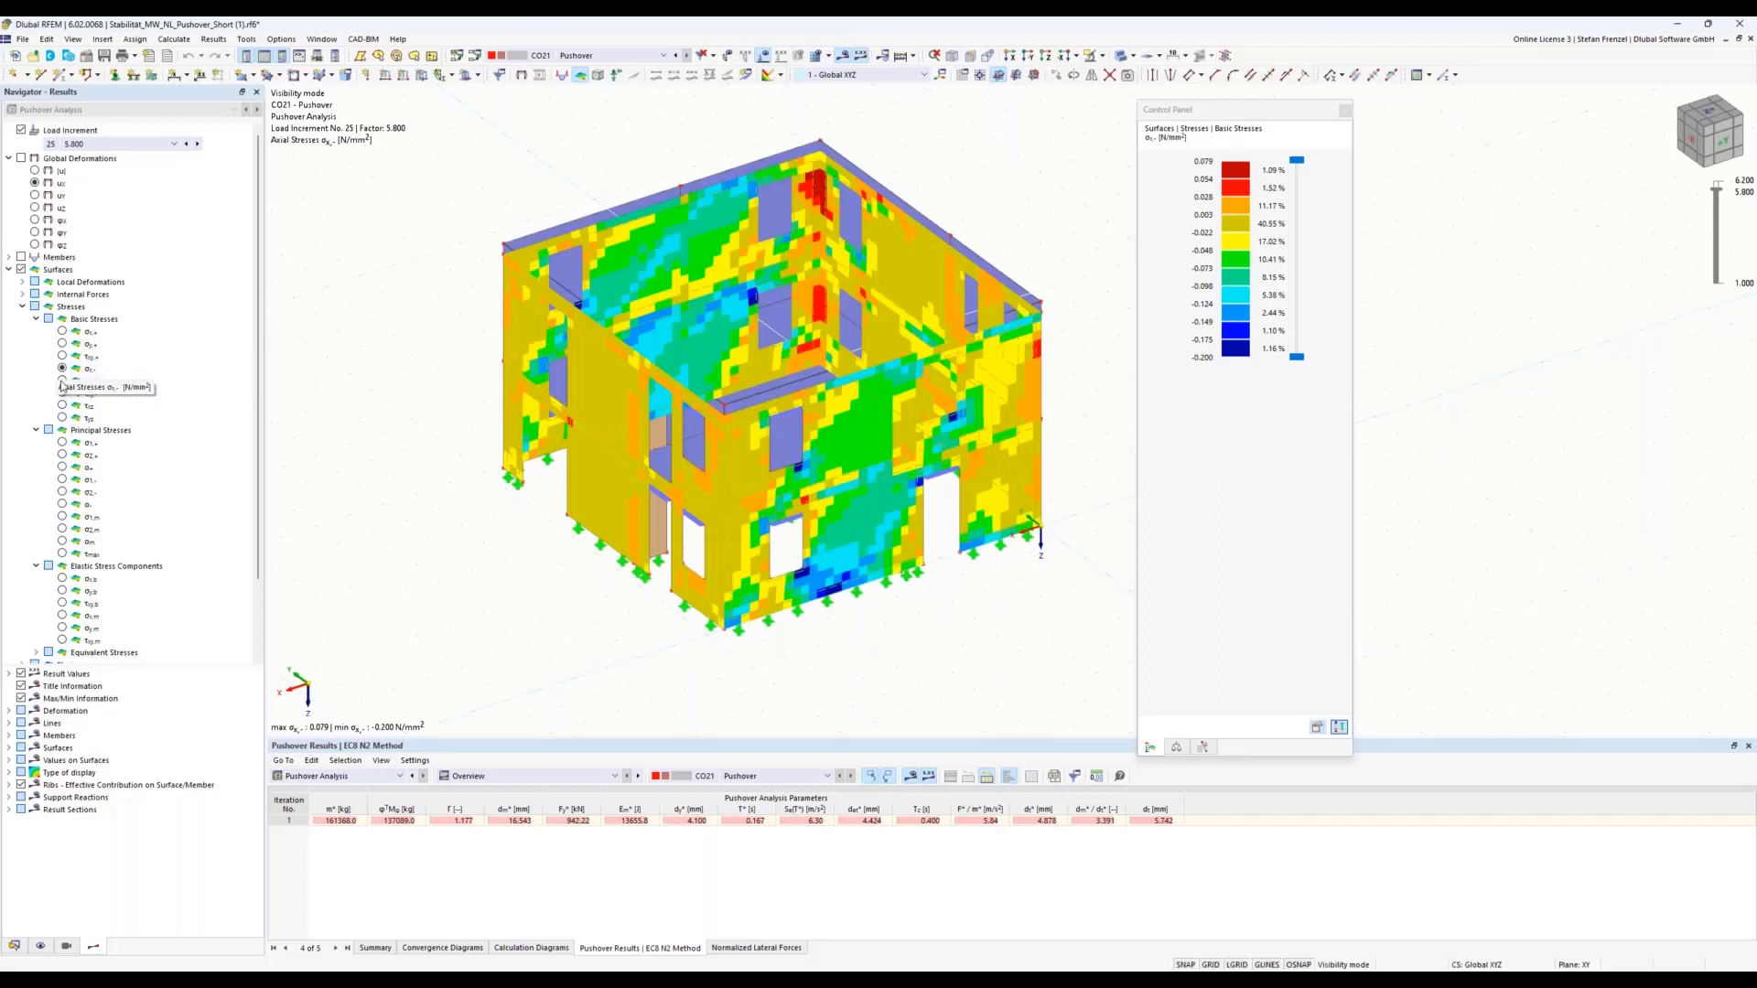
{"action": "left_click", "coordinate": [63, 380]}
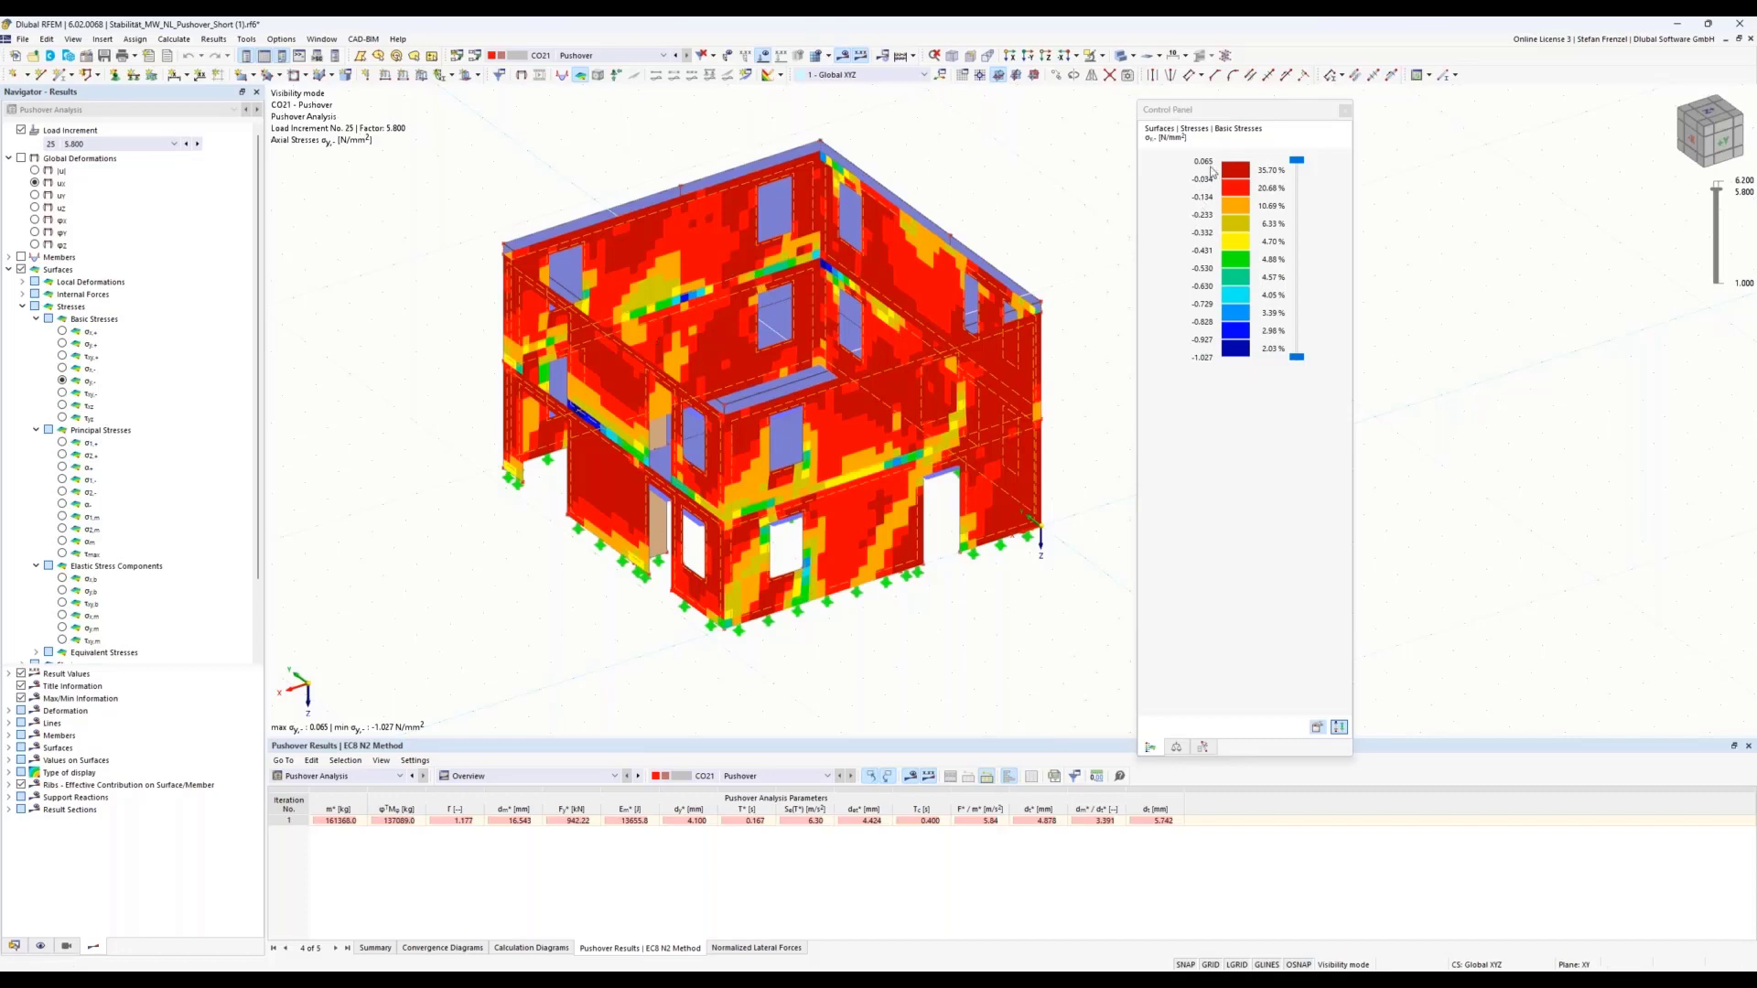
- Display the global displacements uX at load increment 27 with factor 6.200 and examine the walls
{"action": "left_click", "coordinate": [21, 159]}
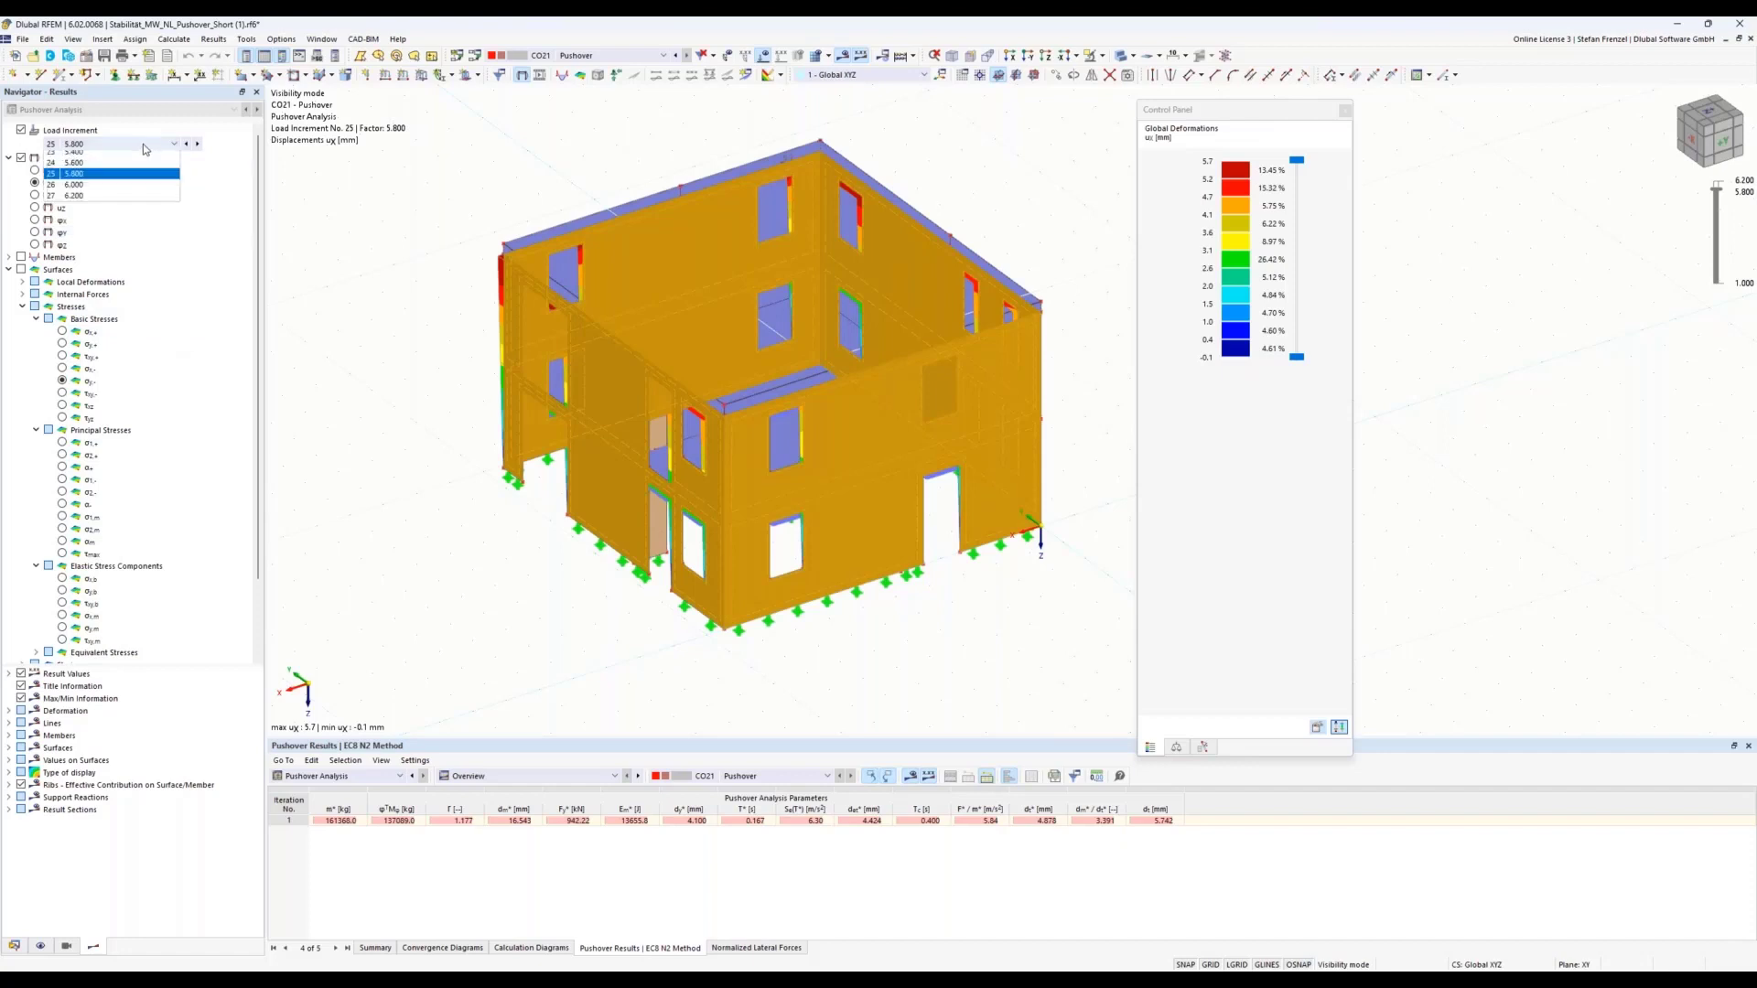
{"action": "left_click", "coordinate": [143, 145]}
{"action": "left_click", "coordinate": [73, 441]}
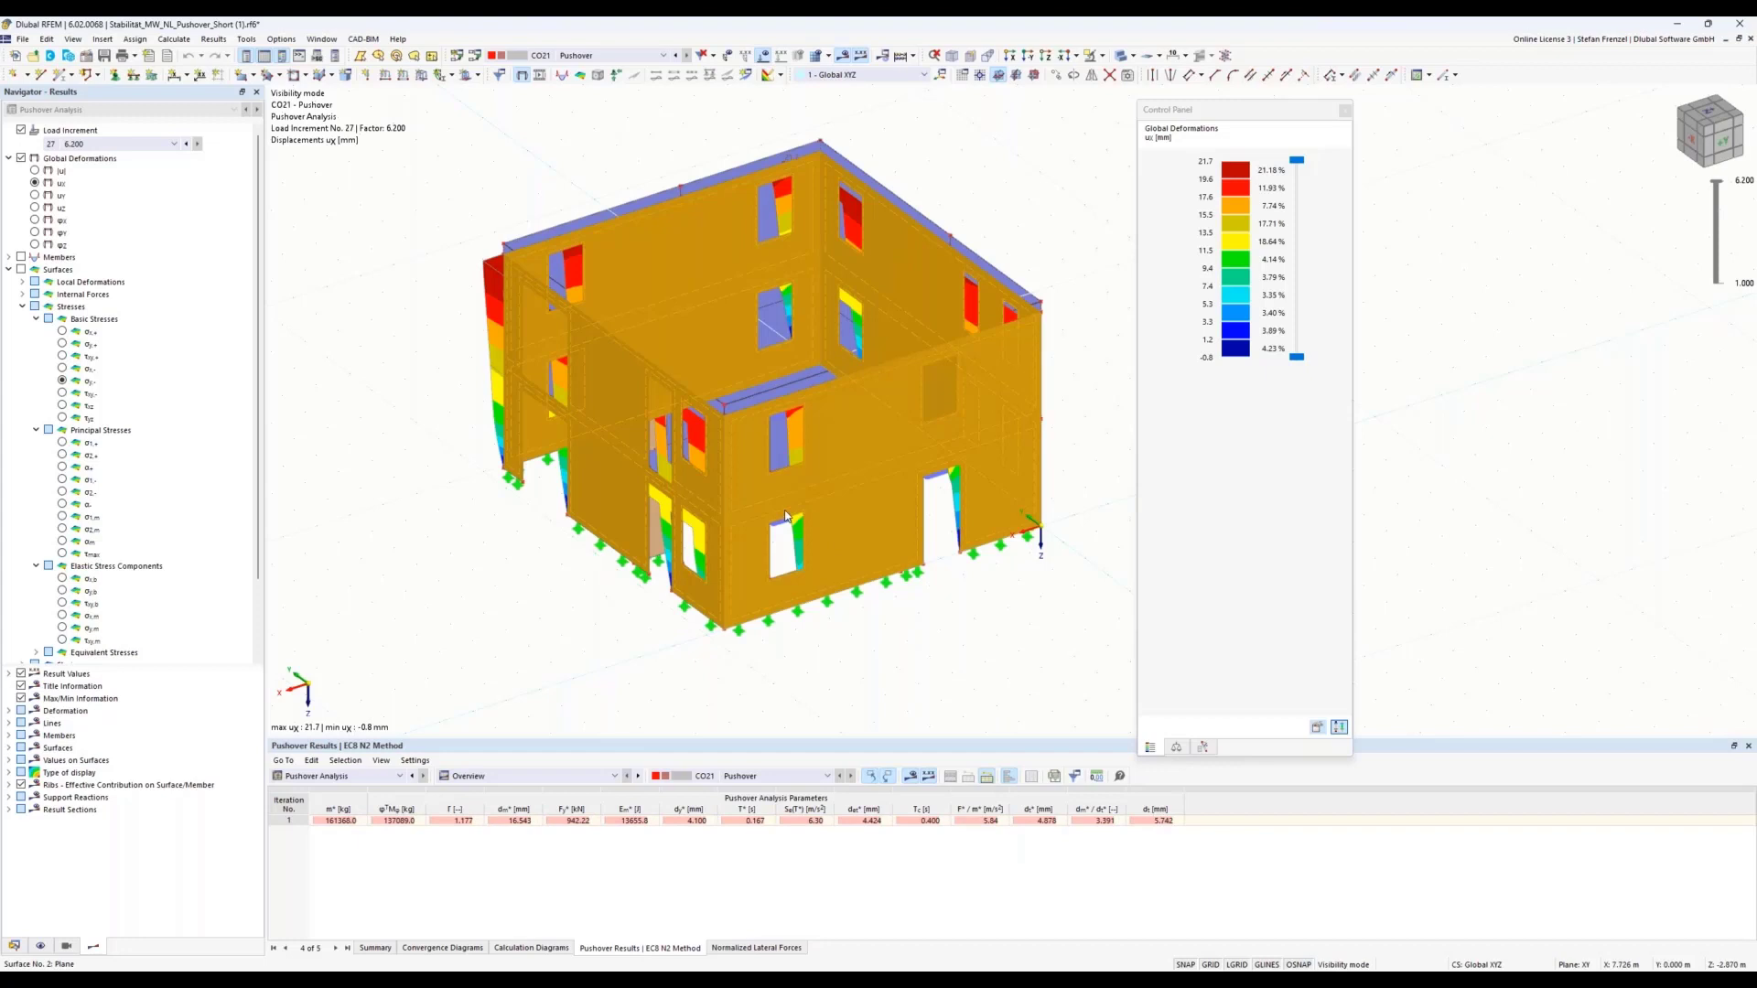
{"action": "mouse_move", "coordinate": [785, 517]}
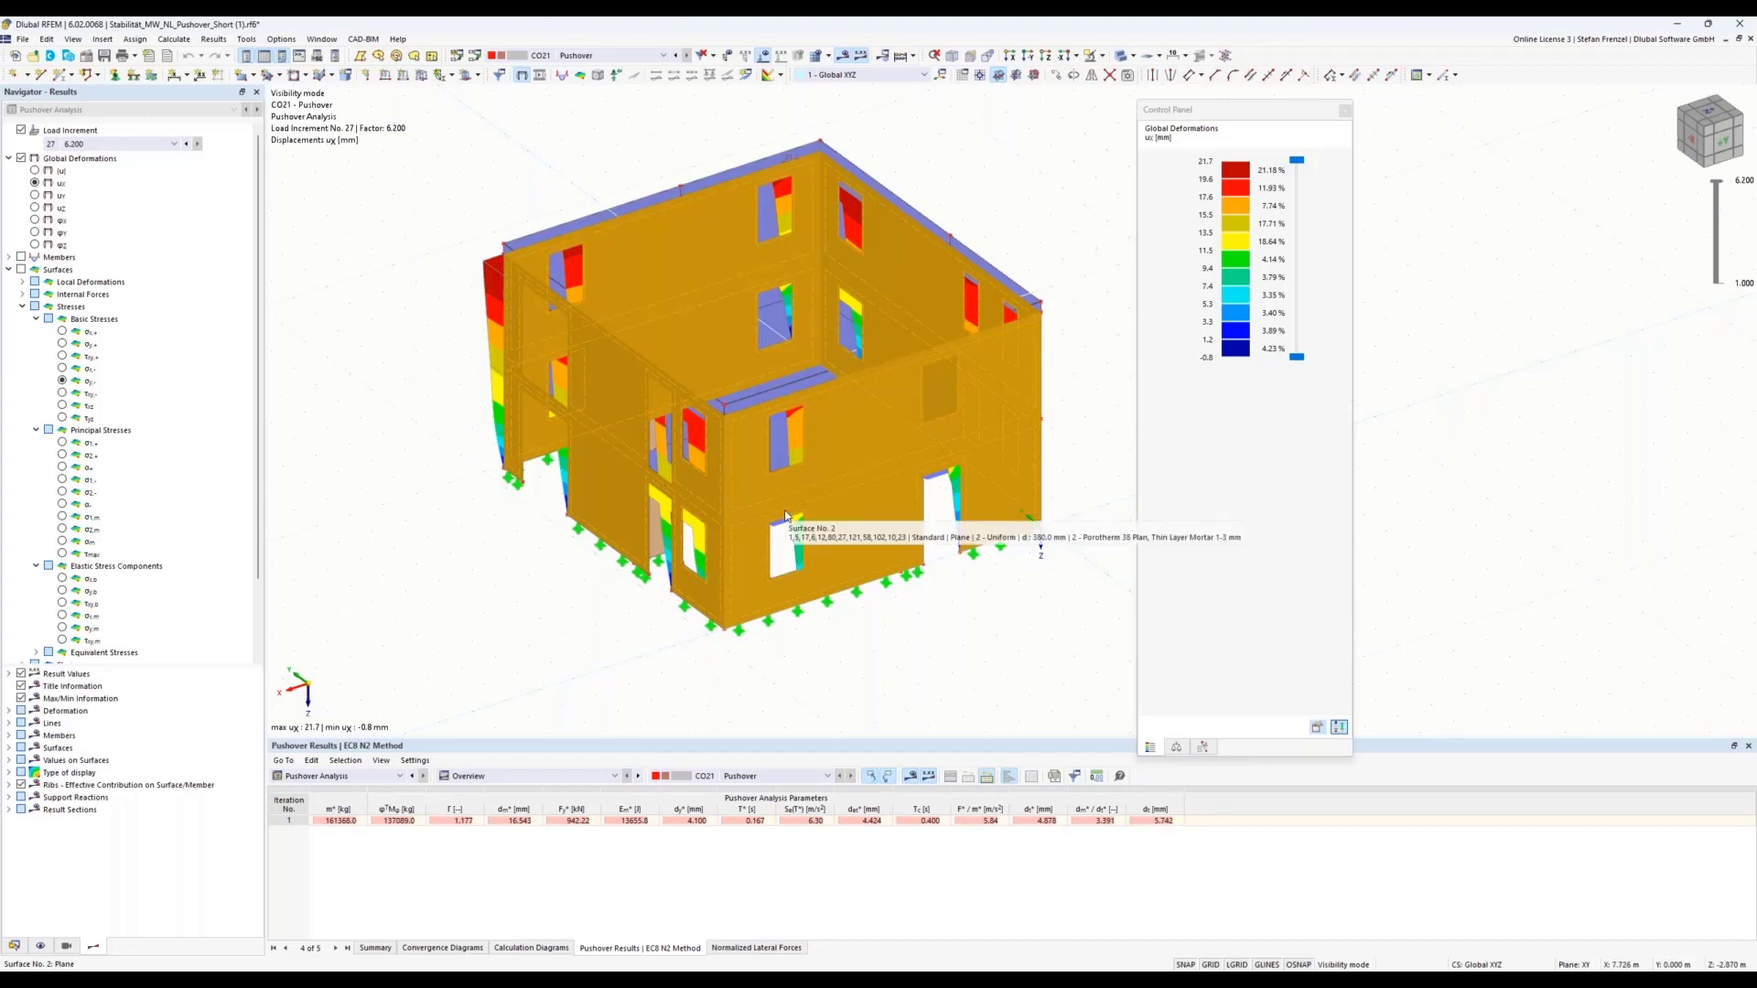
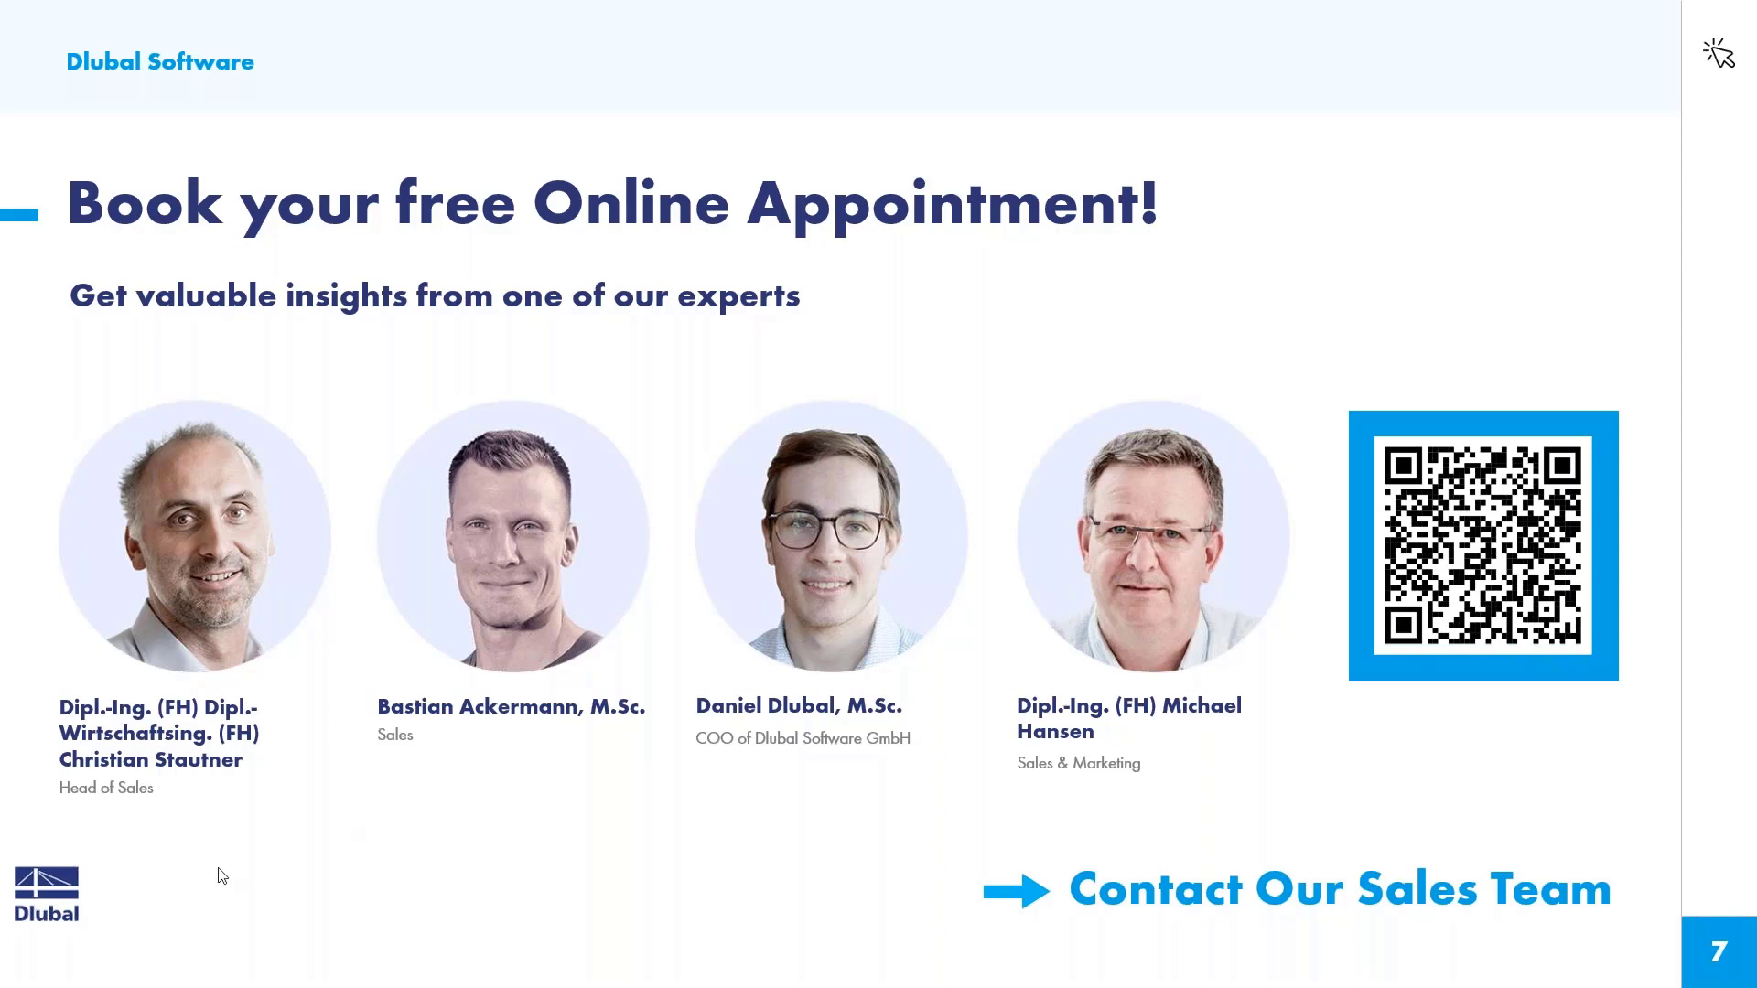
- Switch to the Dlubal website in Chrome and open its Webinars overview
{"action": "key", "text": "alt+Tab"}
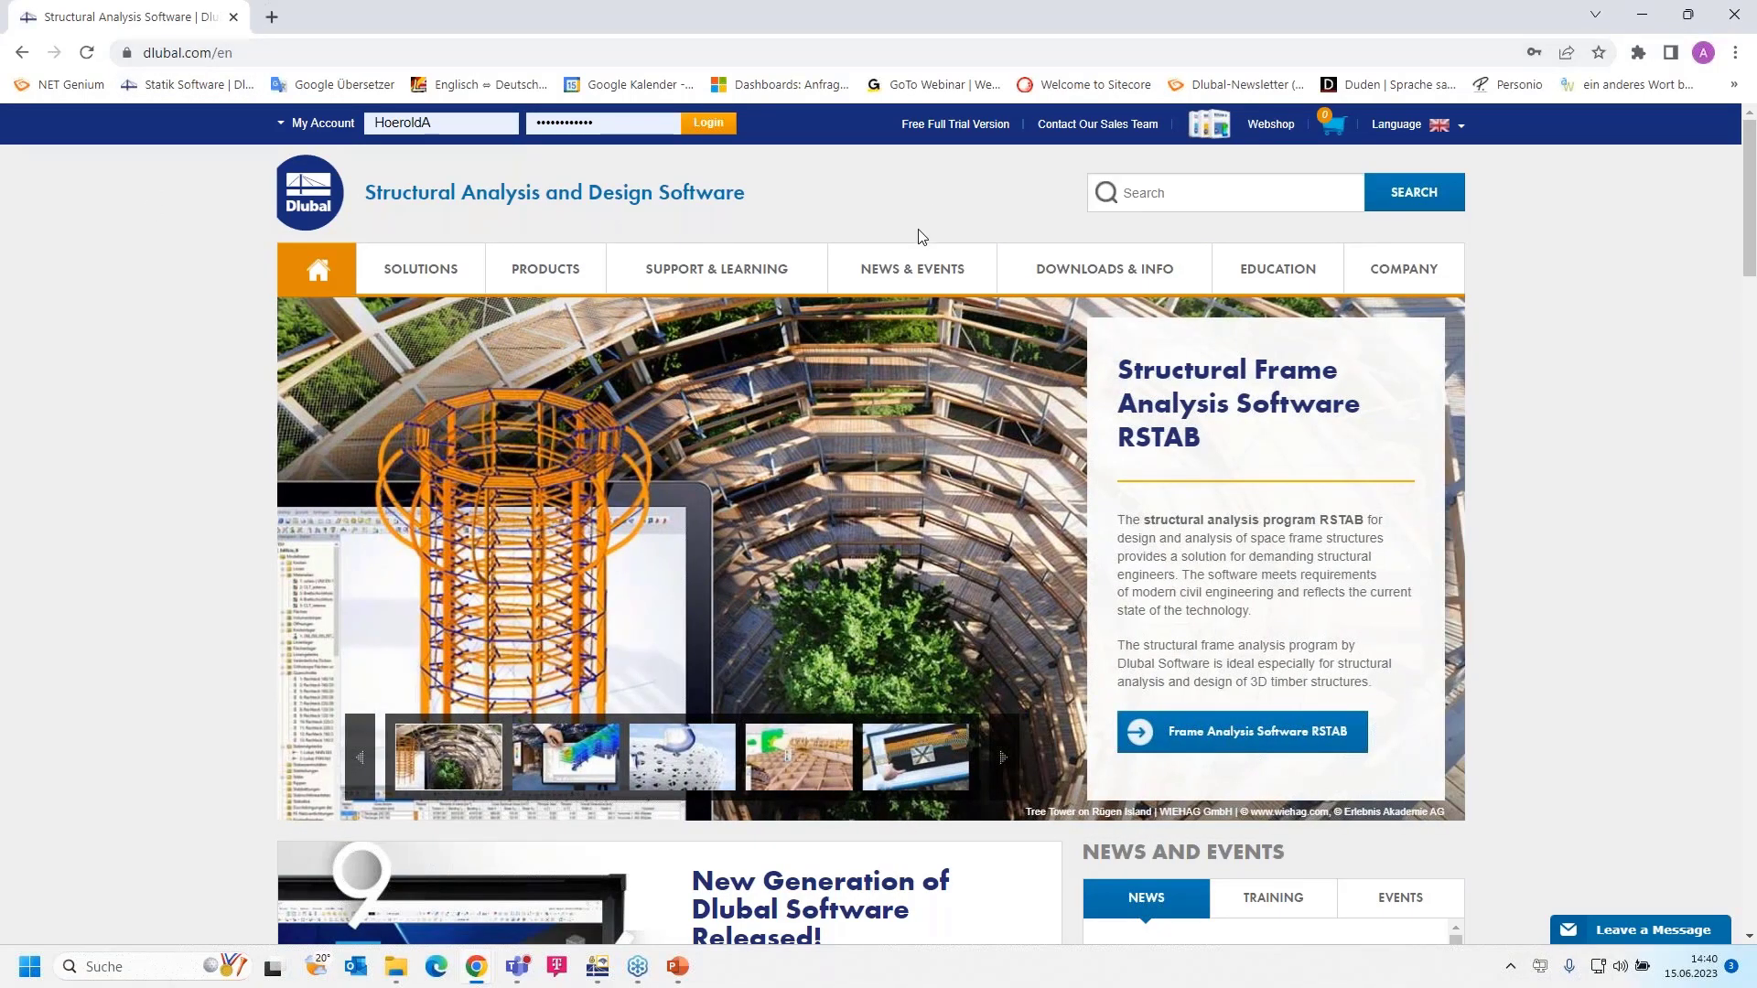
{"action": "mouse_move", "coordinate": [898, 266]}
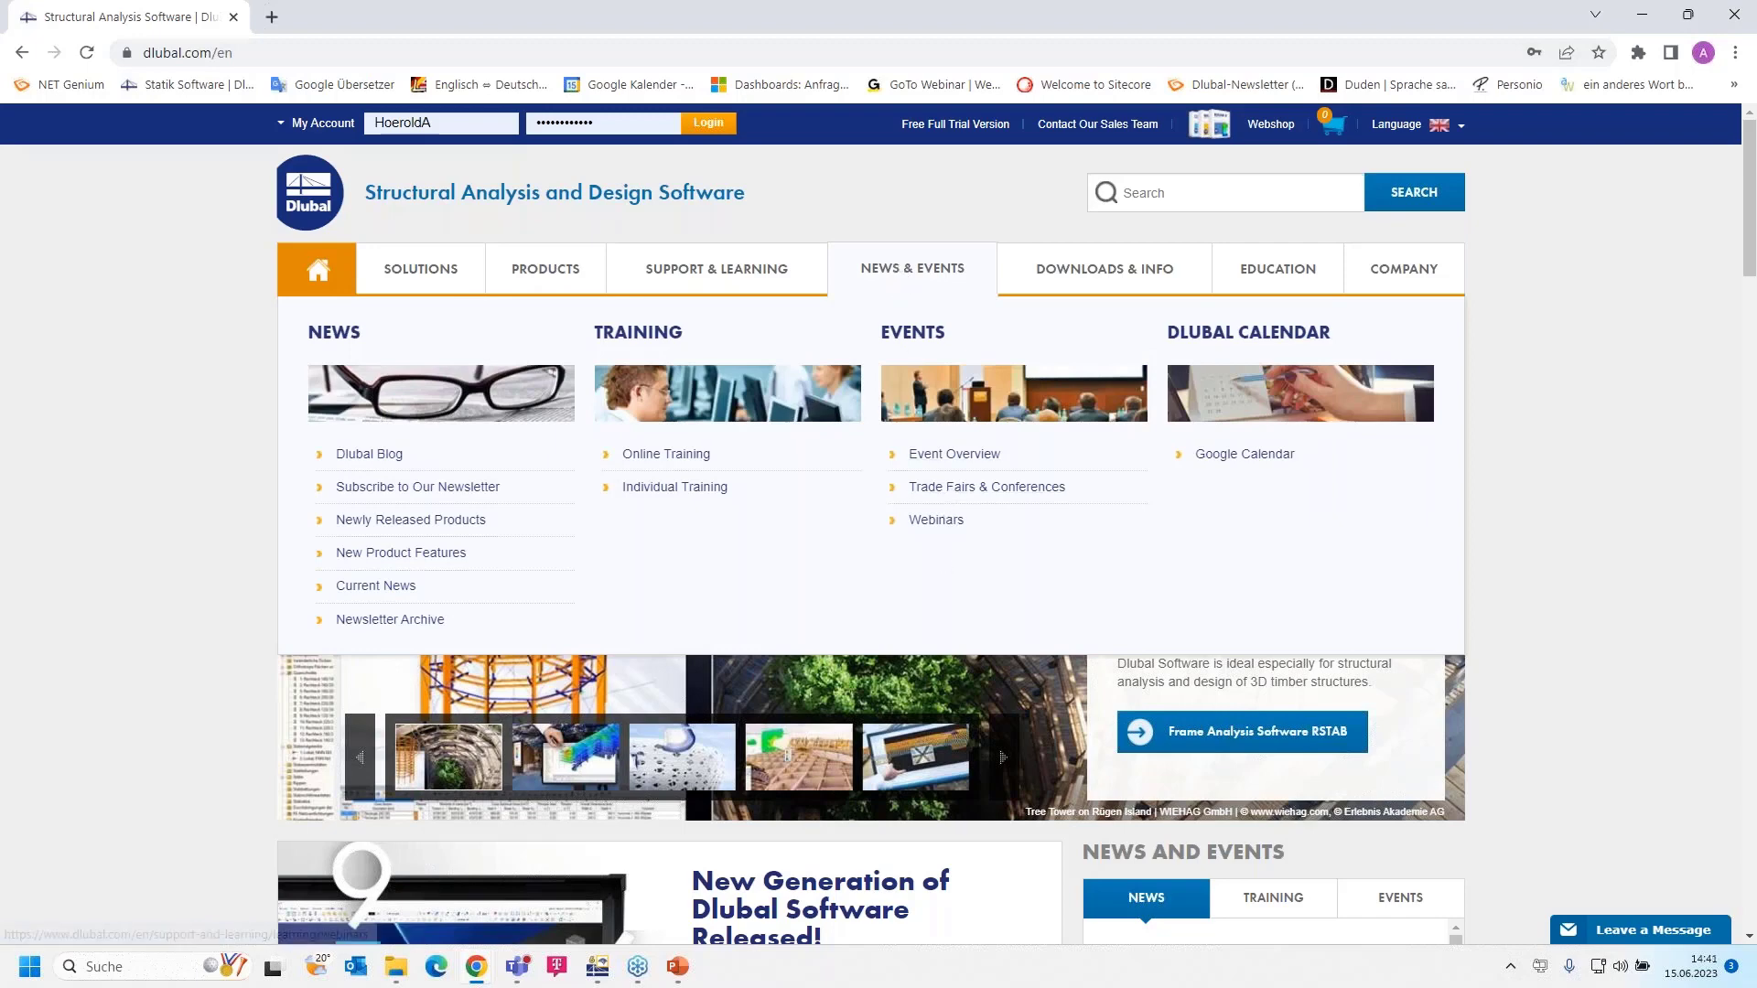
{"action": "left_click", "coordinate": [937, 521]}
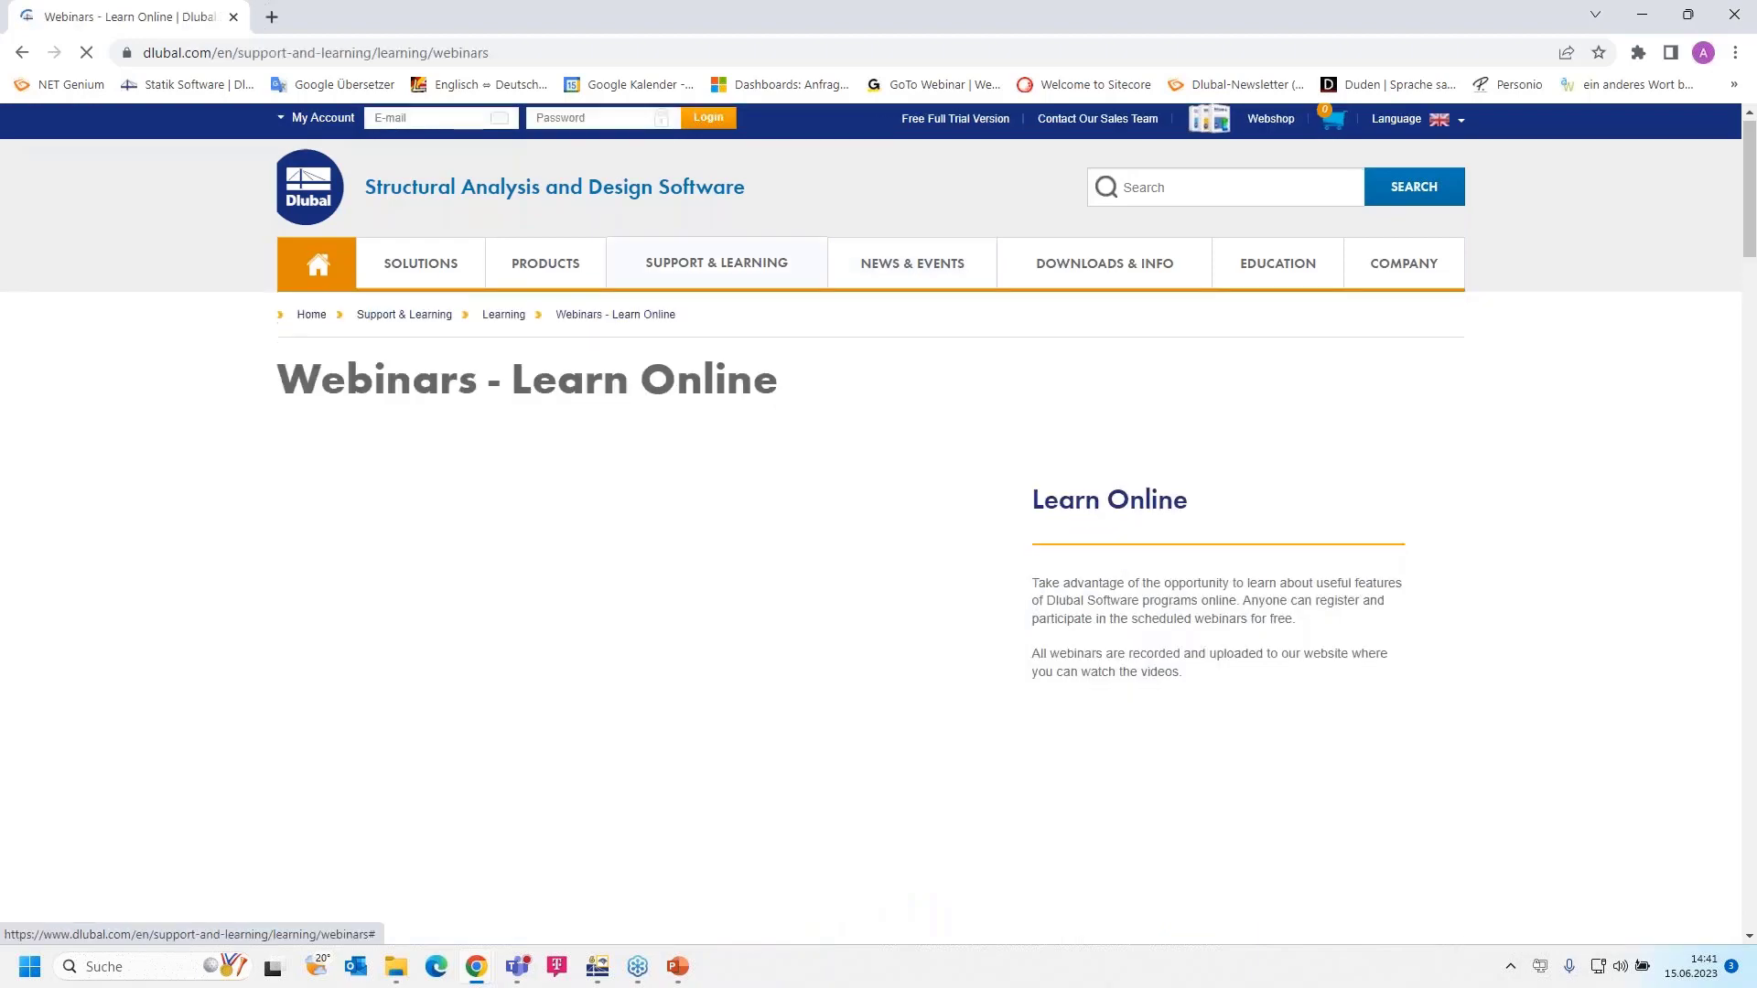
- Look through the listed webinars for upcoming topics and dates
{"action": "scroll", "coordinate": [939, 528], "scroll_direction": "down", "scroll_amount": 8}
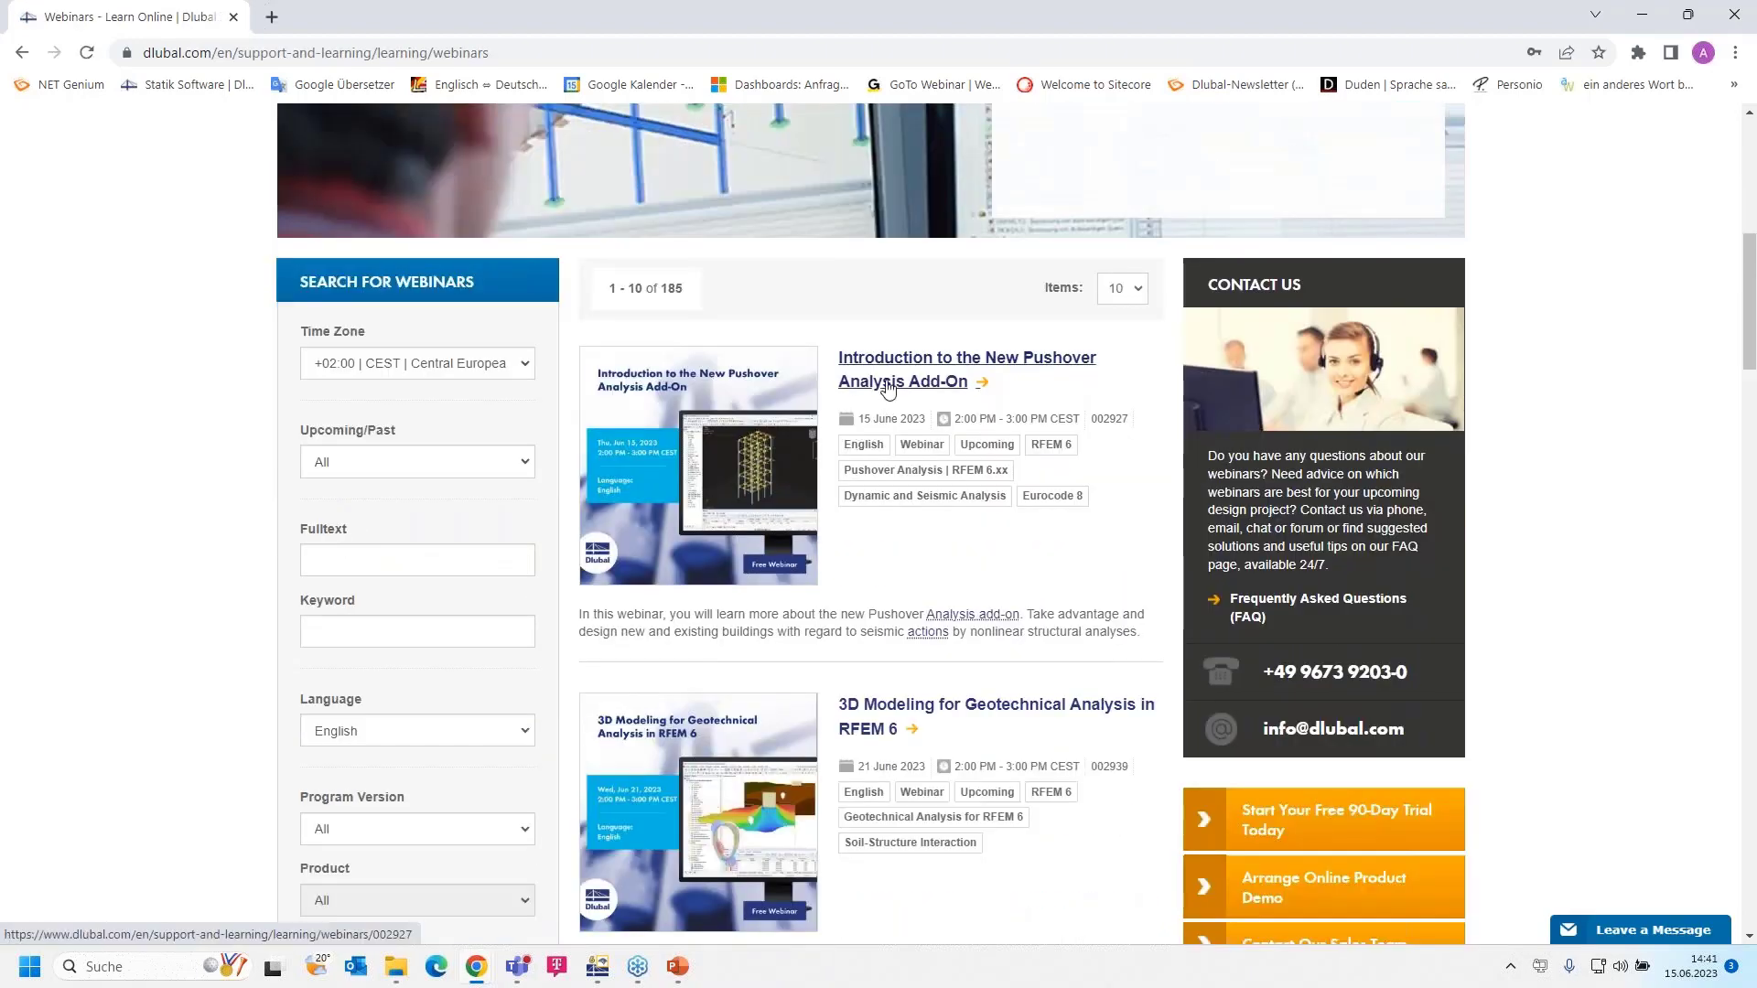
{"action": "scroll", "coordinate": [911, 432], "scroll_direction": "down", "scroll_amount": 2}
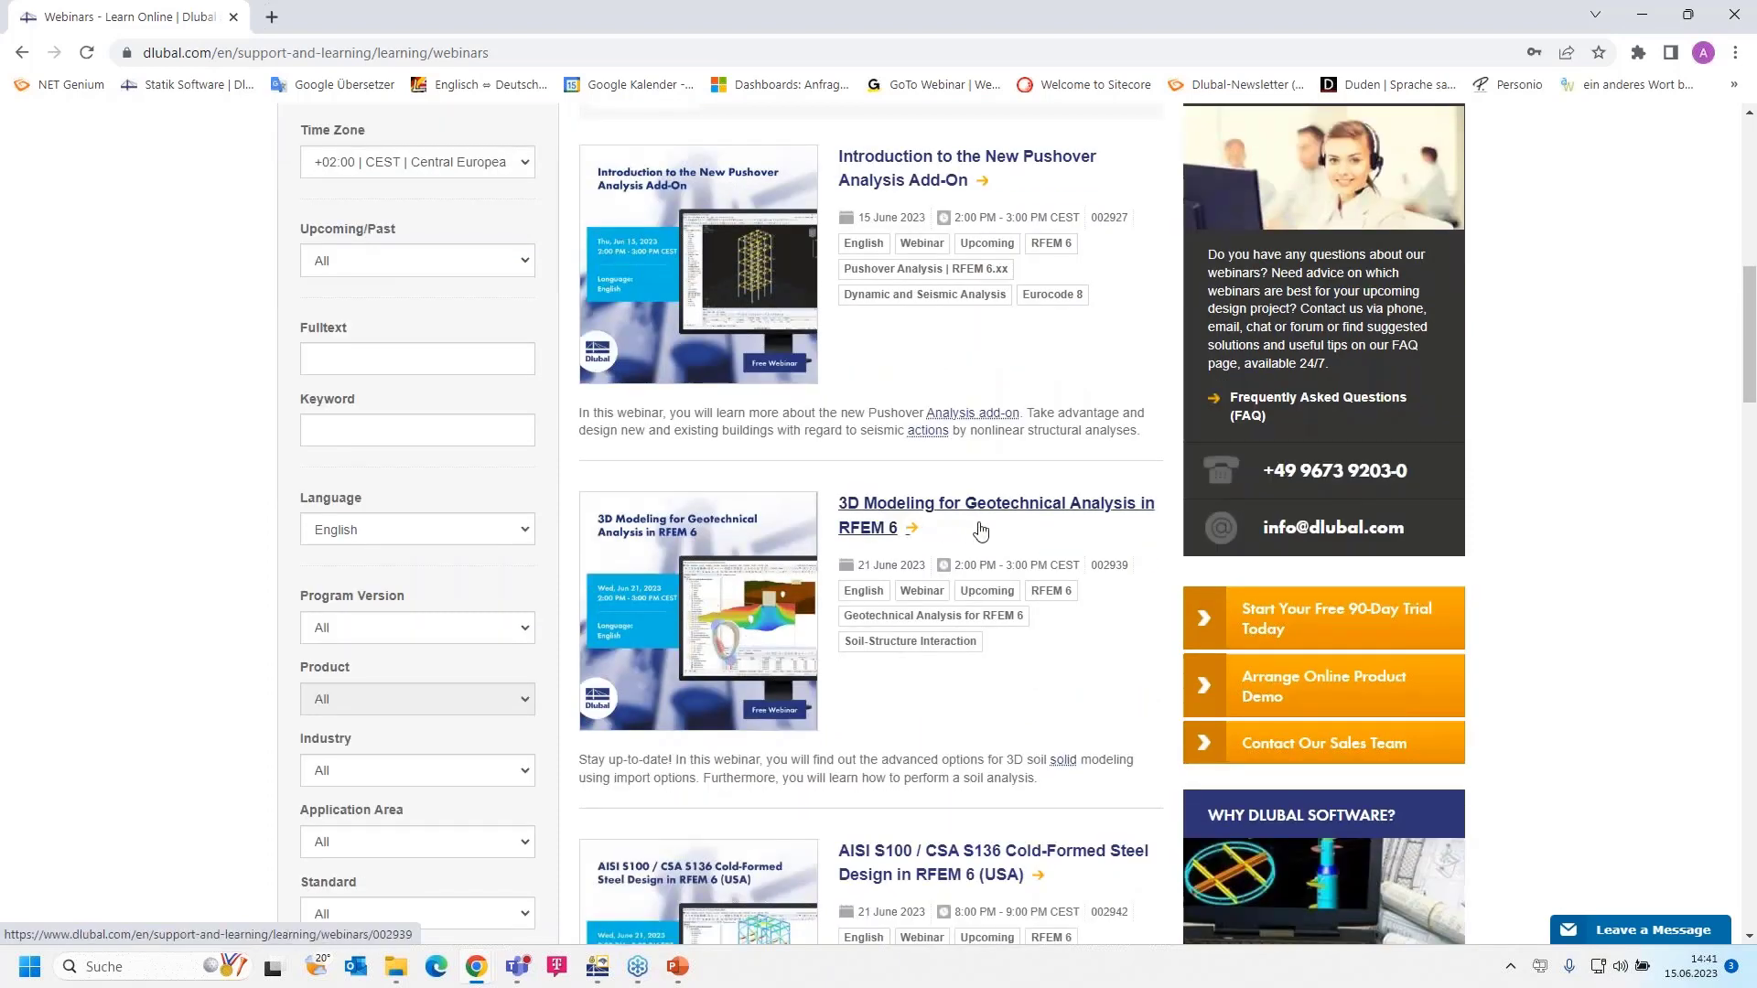
{"action": "scroll", "coordinate": [981, 531], "scroll_direction": "down", "scroll_amount": 1}
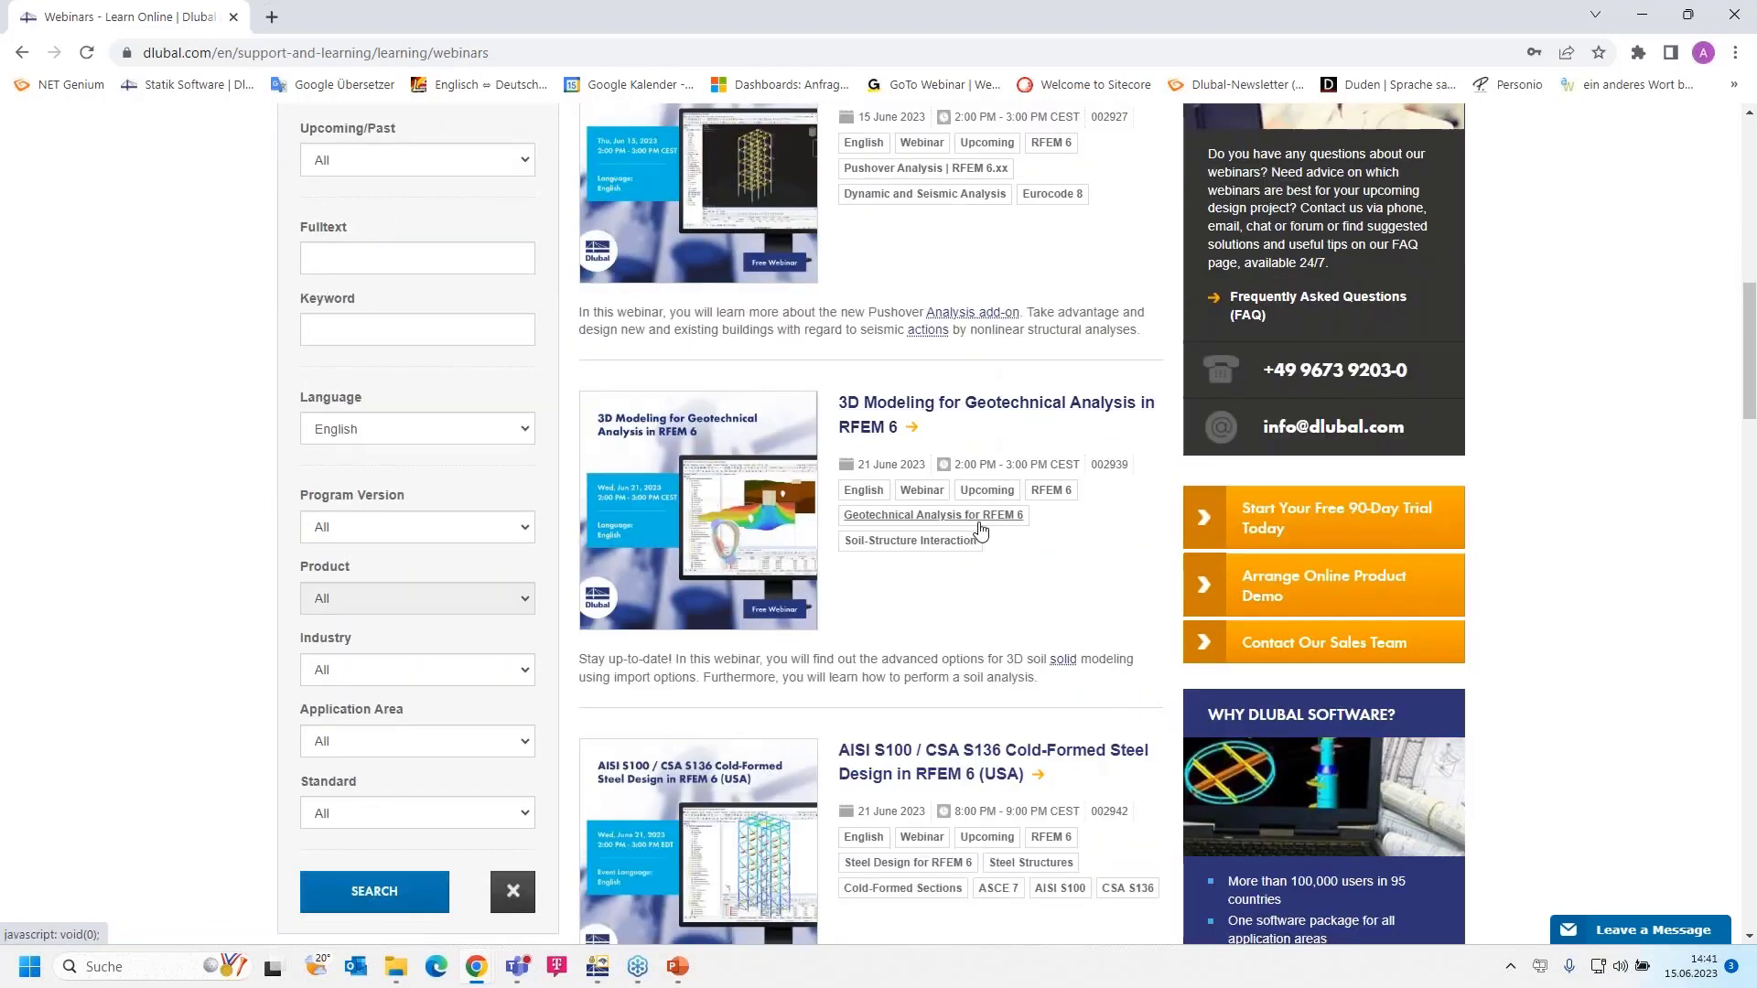
{"action": "scroll", "coordinate": [981, 531], "scroll_direction": "down", "scroll_amount": 2}
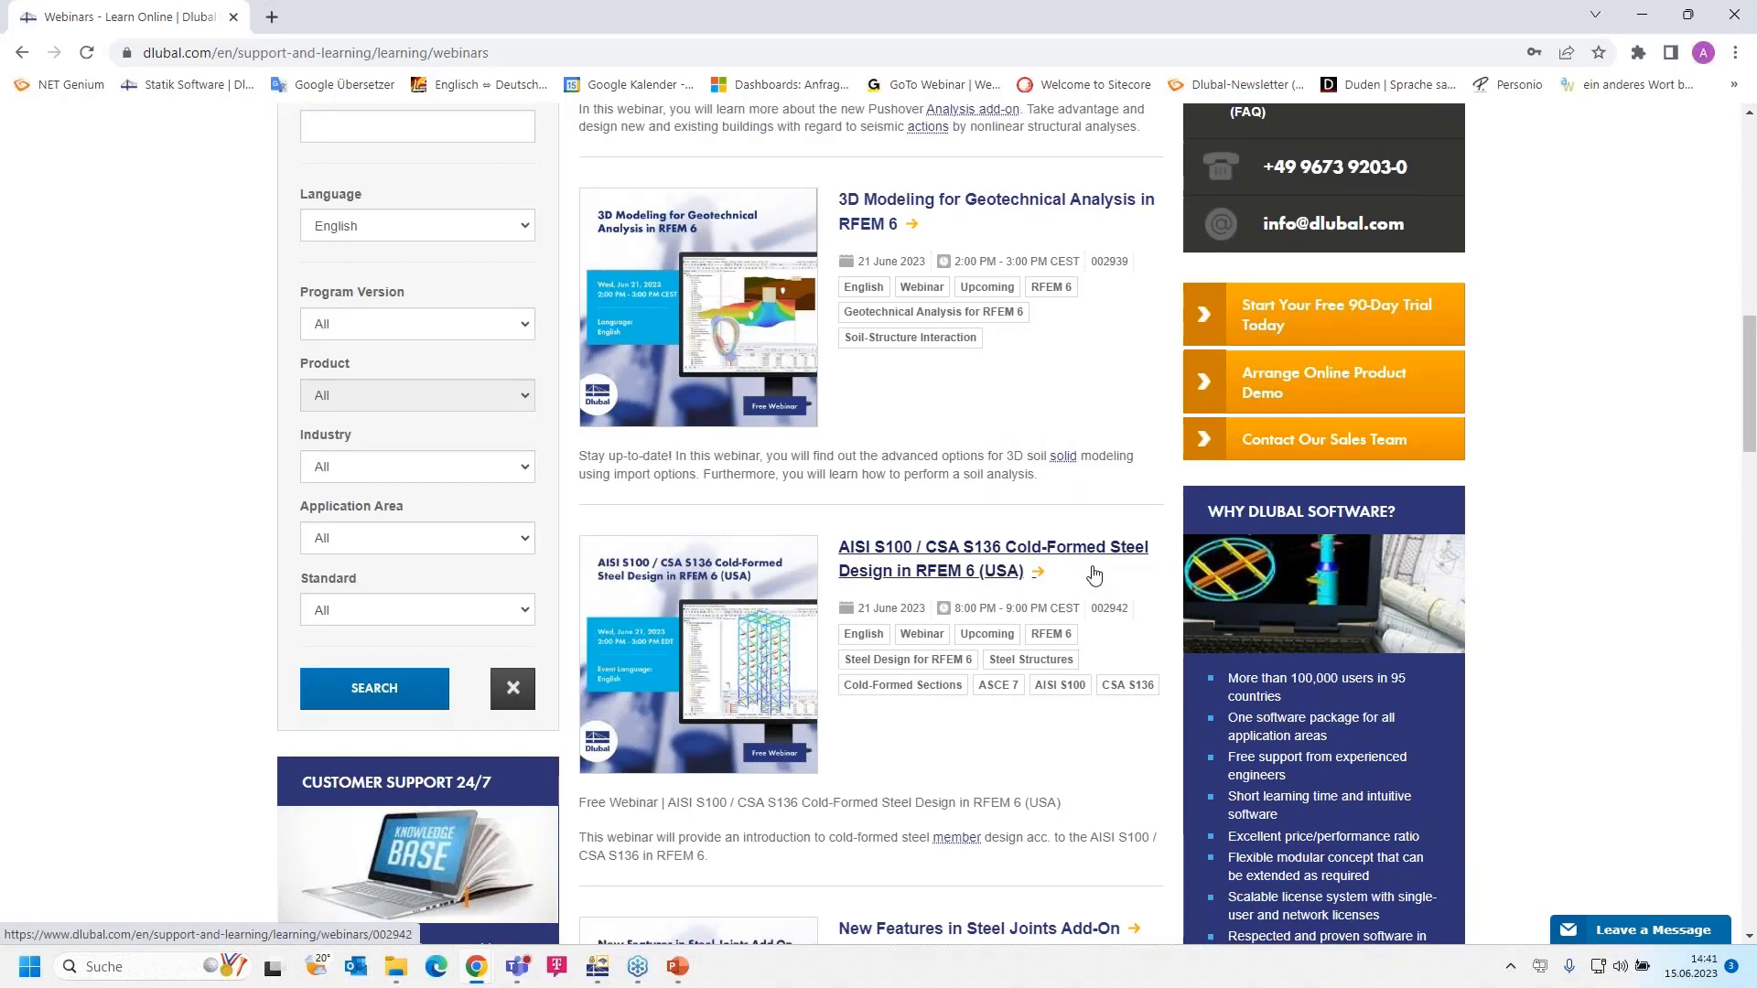
{"action": "scroll", "coordinate": [1094, 574], "scroll_direction": "down", "scroll_amount": 5}
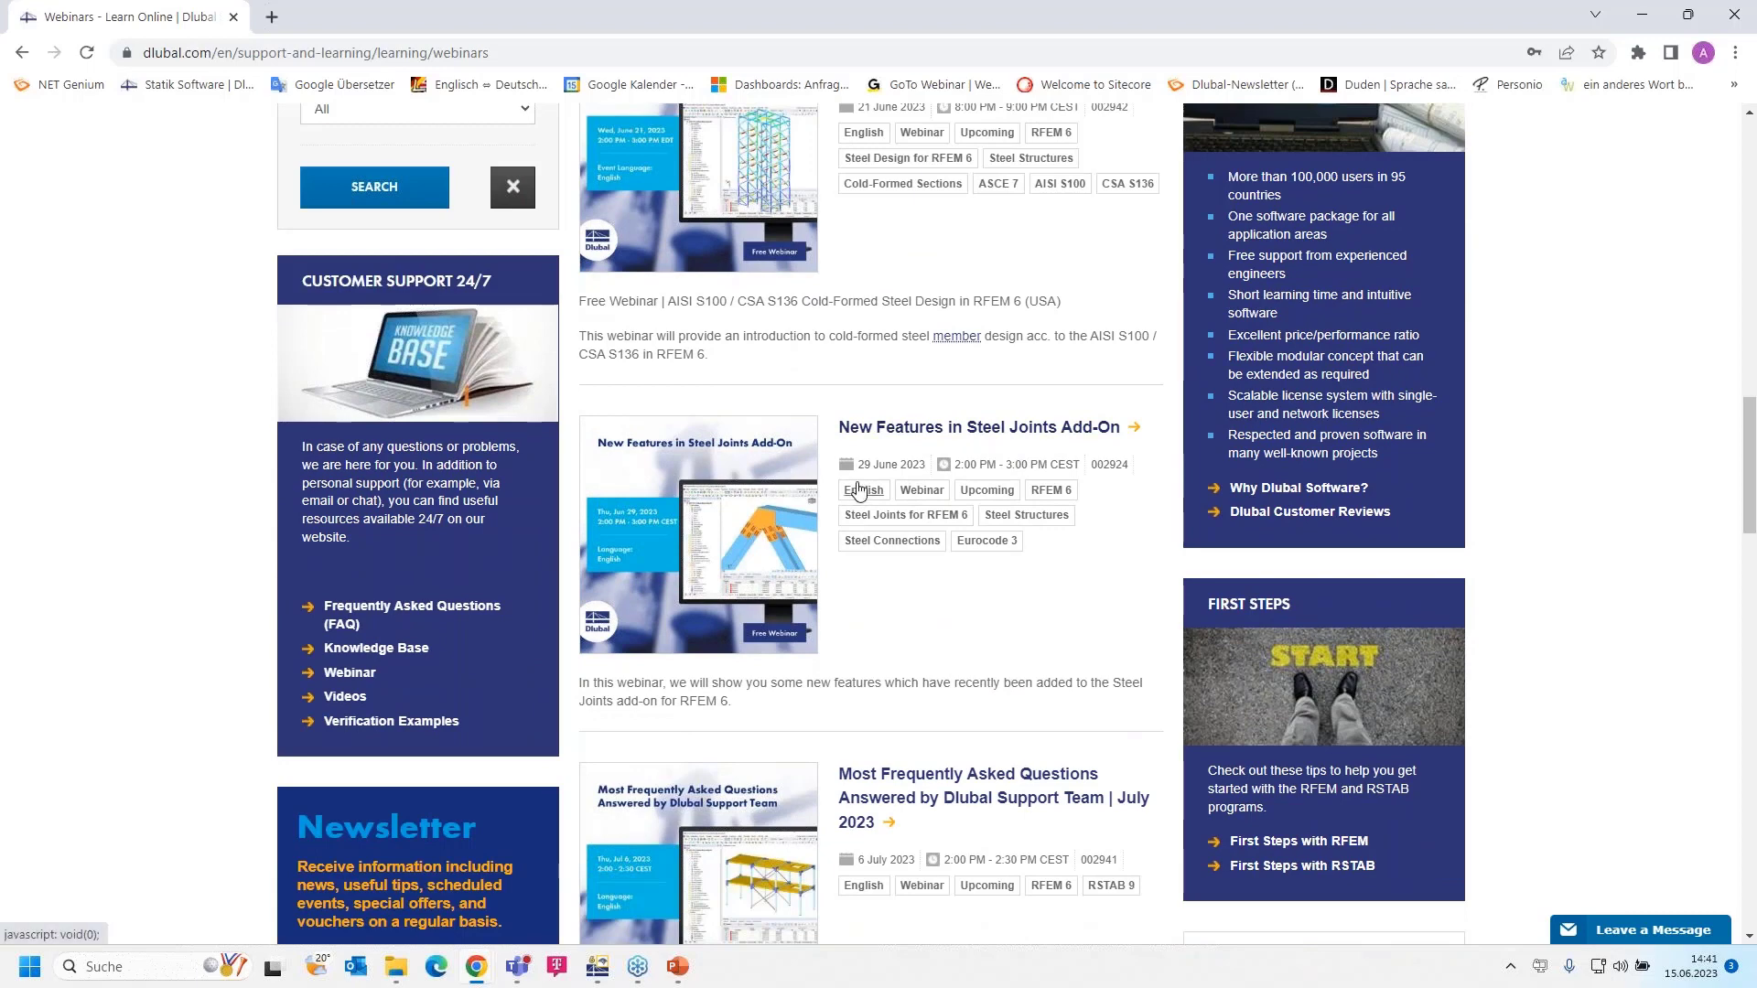
{"action": "scroll", "coordinate": [913, 492], "scroll_direction": "down", "scroll_amount": 3}
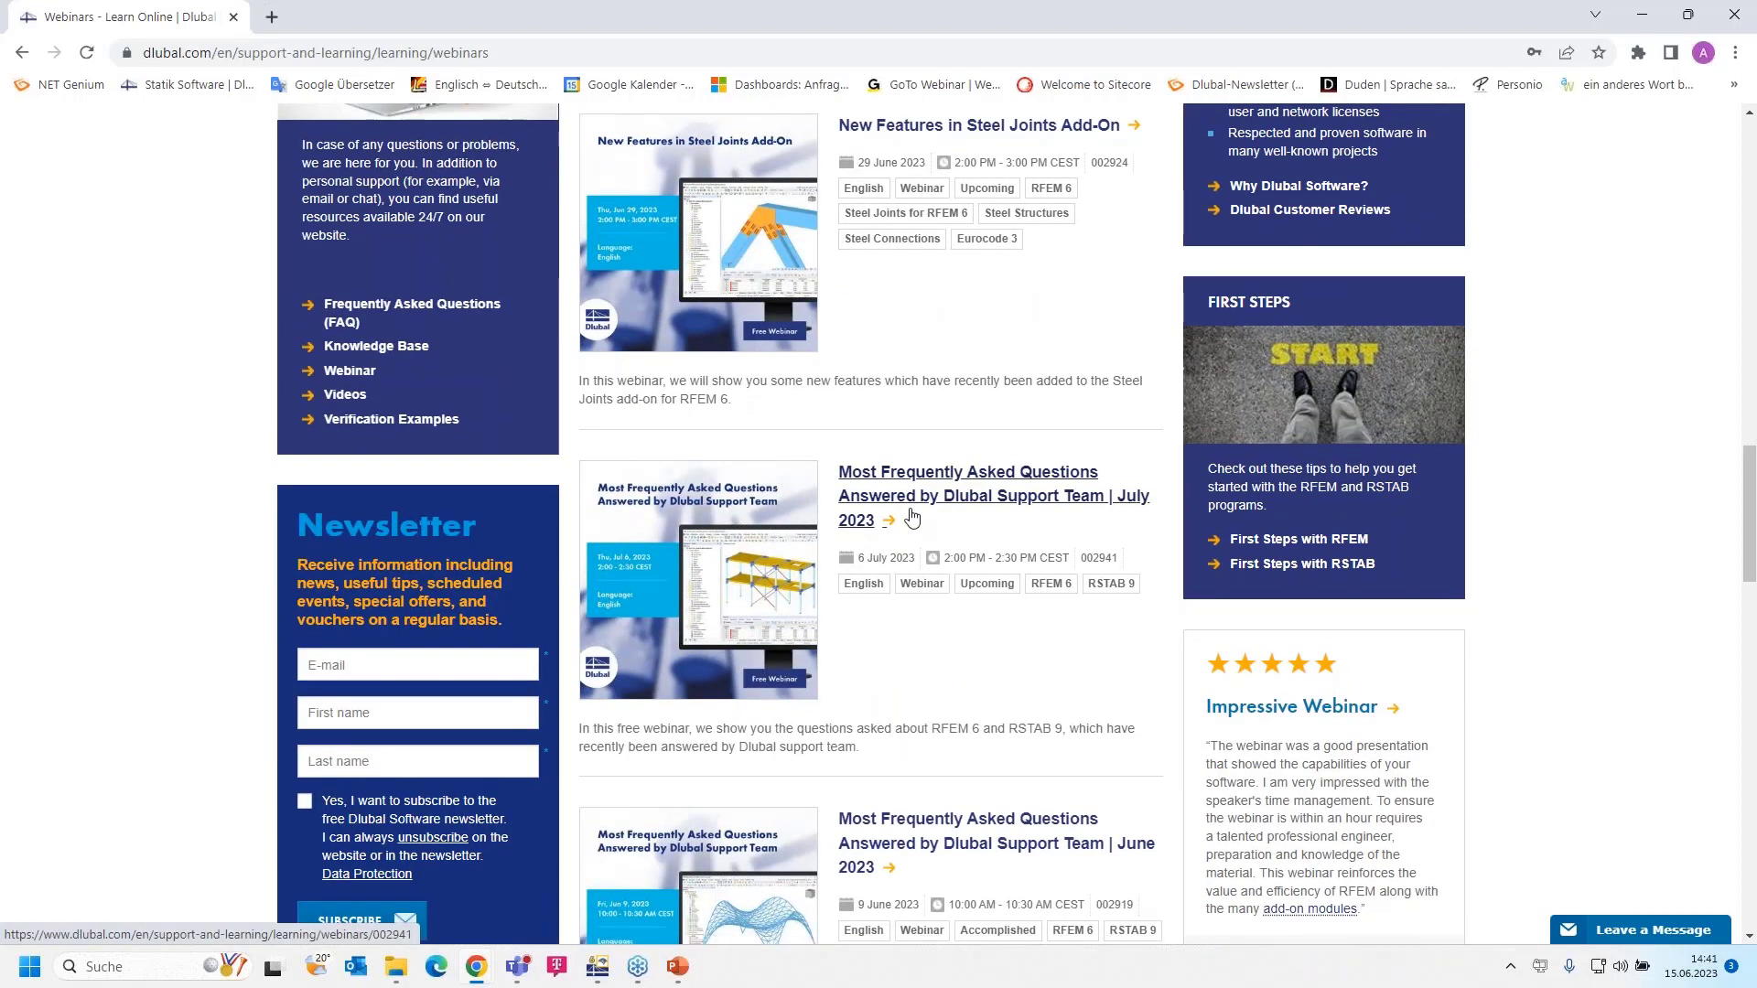
{"action": "scroll", "coordinate": [912, 518], "scroll_direction": "up", "scroll_amount": 12}
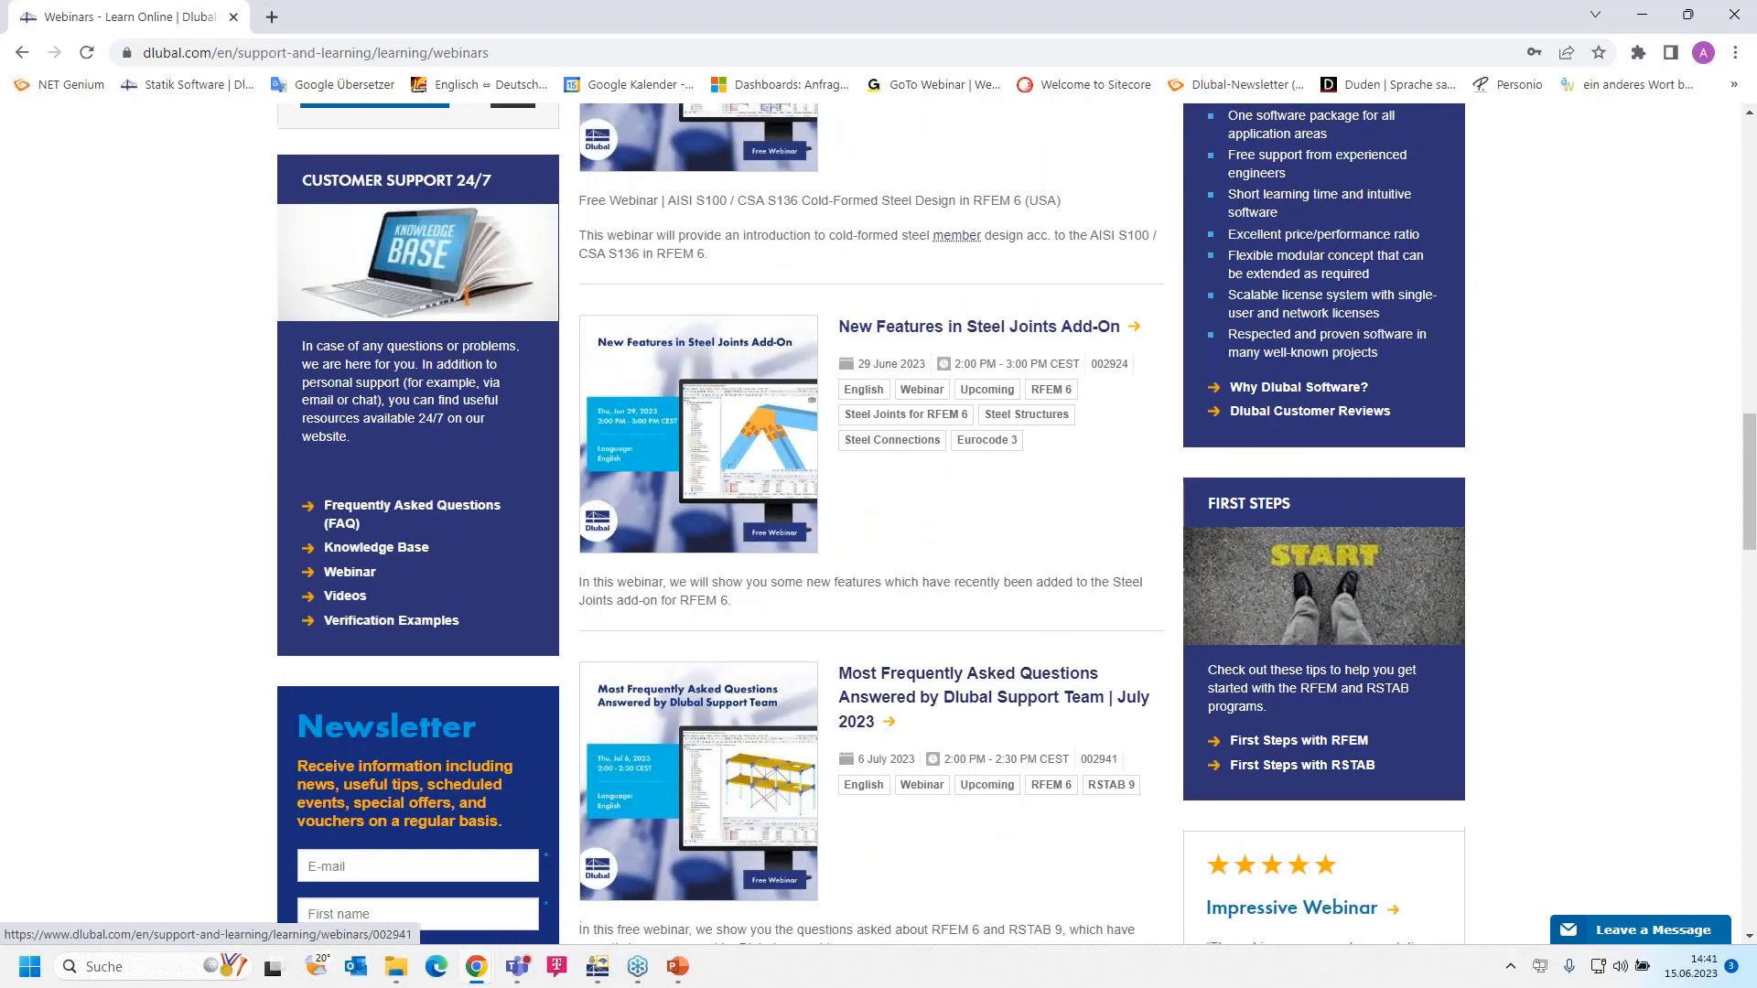
{"action": "scroll", "coordinate": [912, 518], "scroll_direction": "up", "scroll_amount": 3}
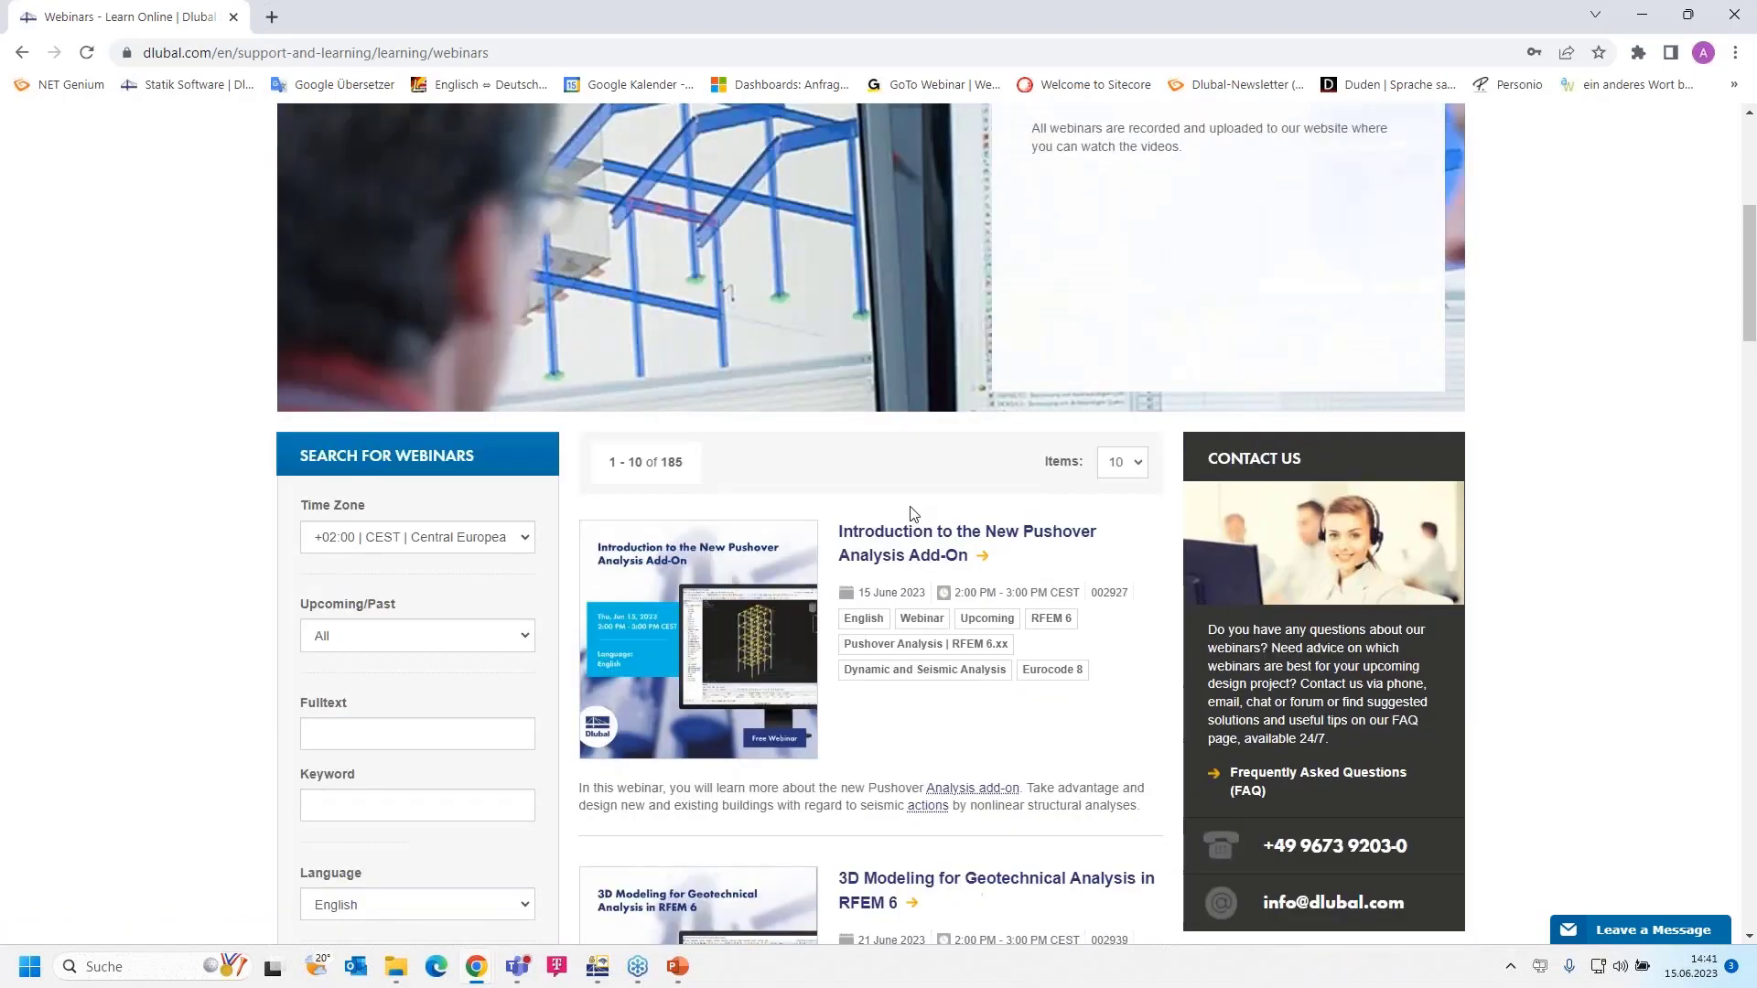
- Open the webinar "Introduction to the New Pushover Analysis Add-On" and review its content, presentation slides download, videos and Models to Download
{"action": "left_click", "coordinate": [898, 566]}
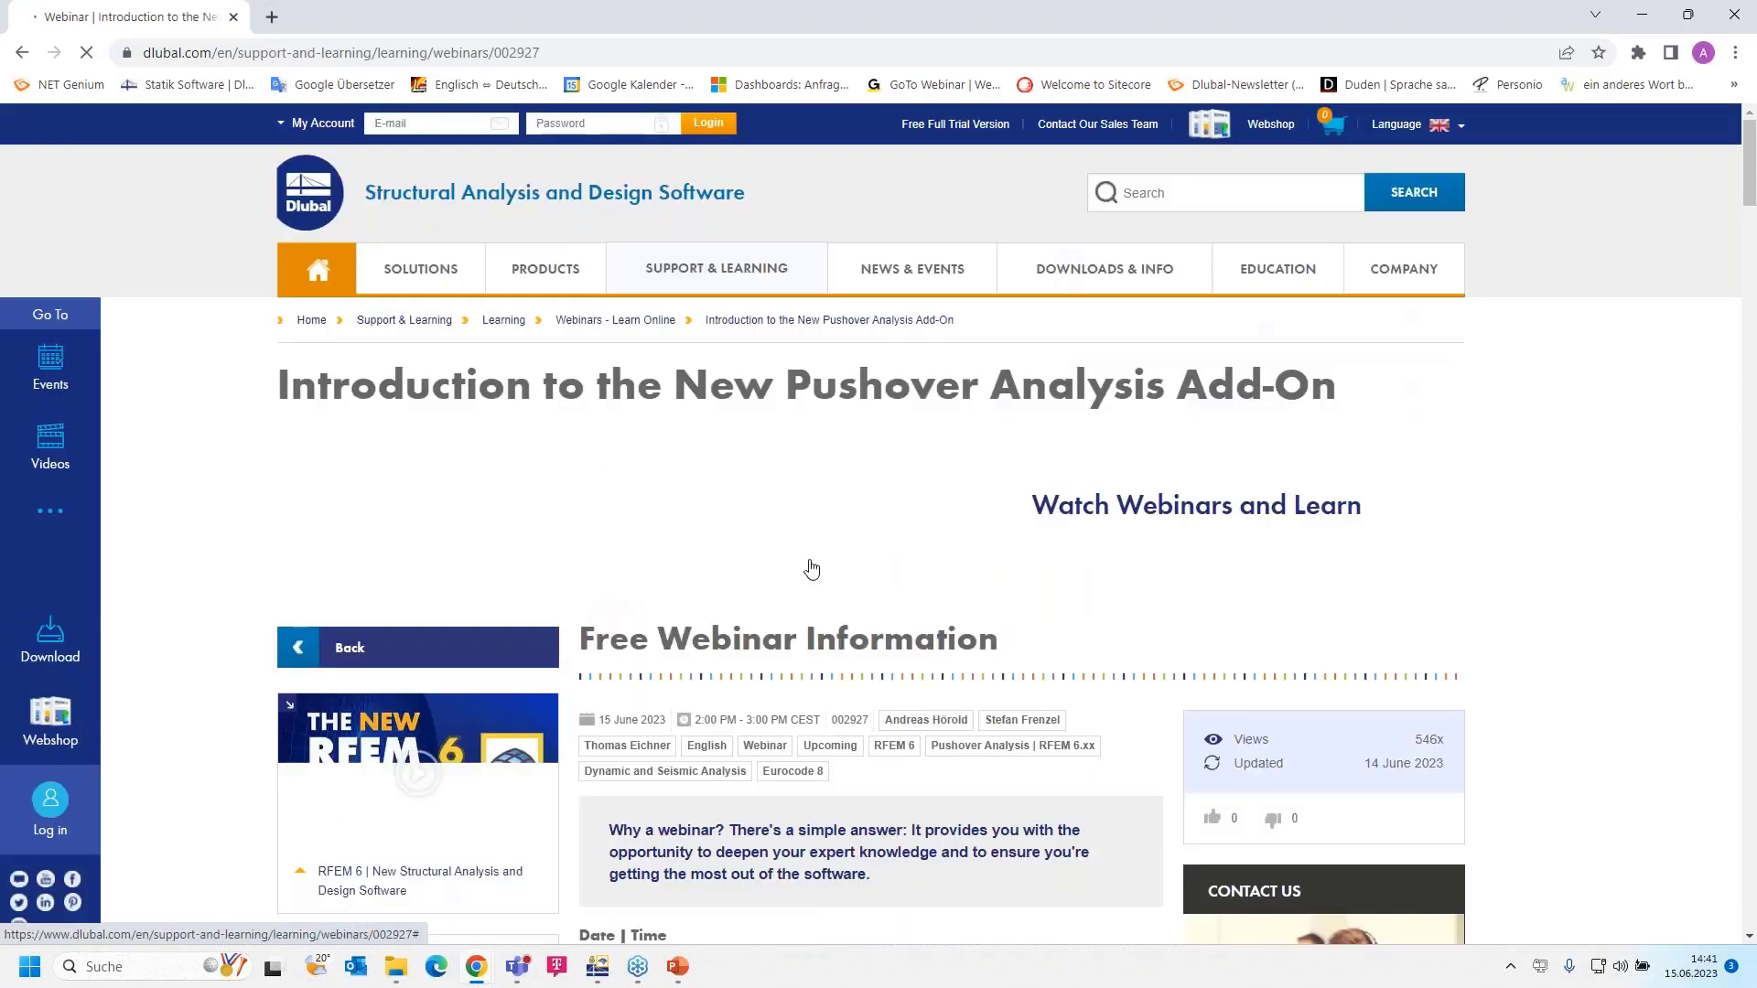
{"action": "scroll", "coordinate": [876, 499], "scroll_direction": "down", "scroll_amount": 3}
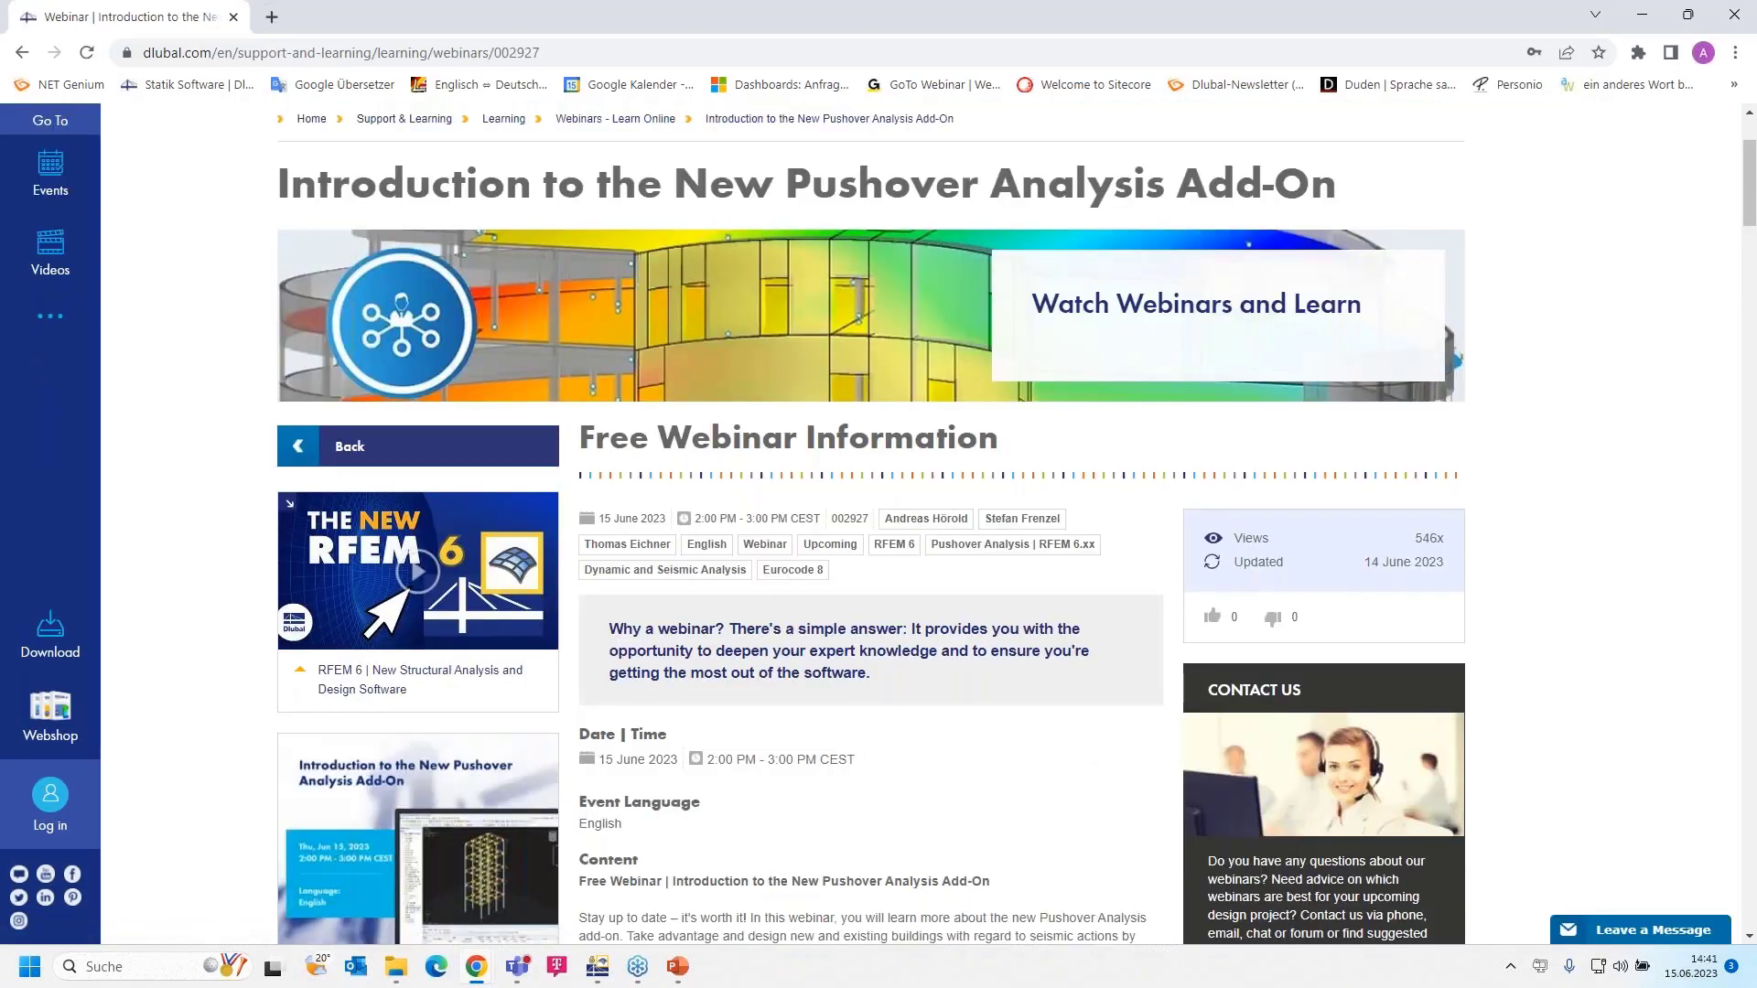
{"action": "scroll", "coordinate": [794, 574], "scroll_direction": "down", "scroll_amount": 2}
{"action": "scroll", "coordinate": [869, 522], "scroll_direction": "down", "scroll_amount": 3}
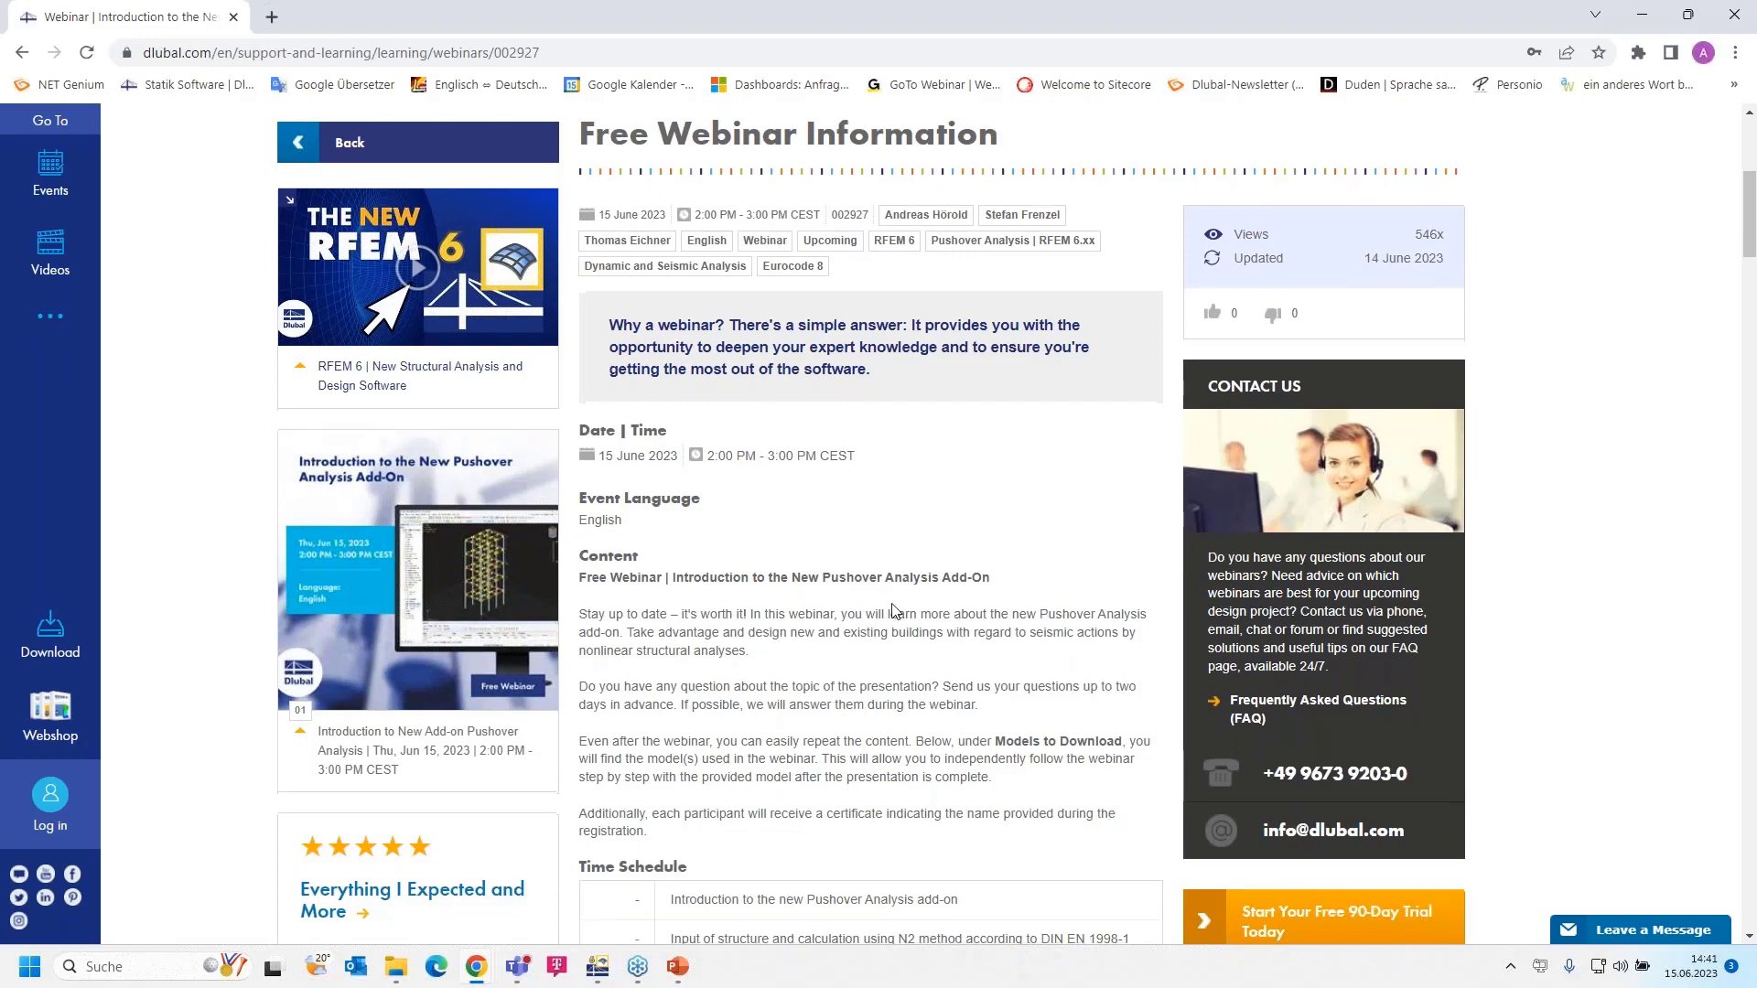
{"action": "scroll", "coordinate": [892, 604], "scroll_direction": "down", "scroll_amount": 2}
{"action": "scroll", "coordinate": [887, 555], "scroll_direction": "down", "scroll_amount": 10}
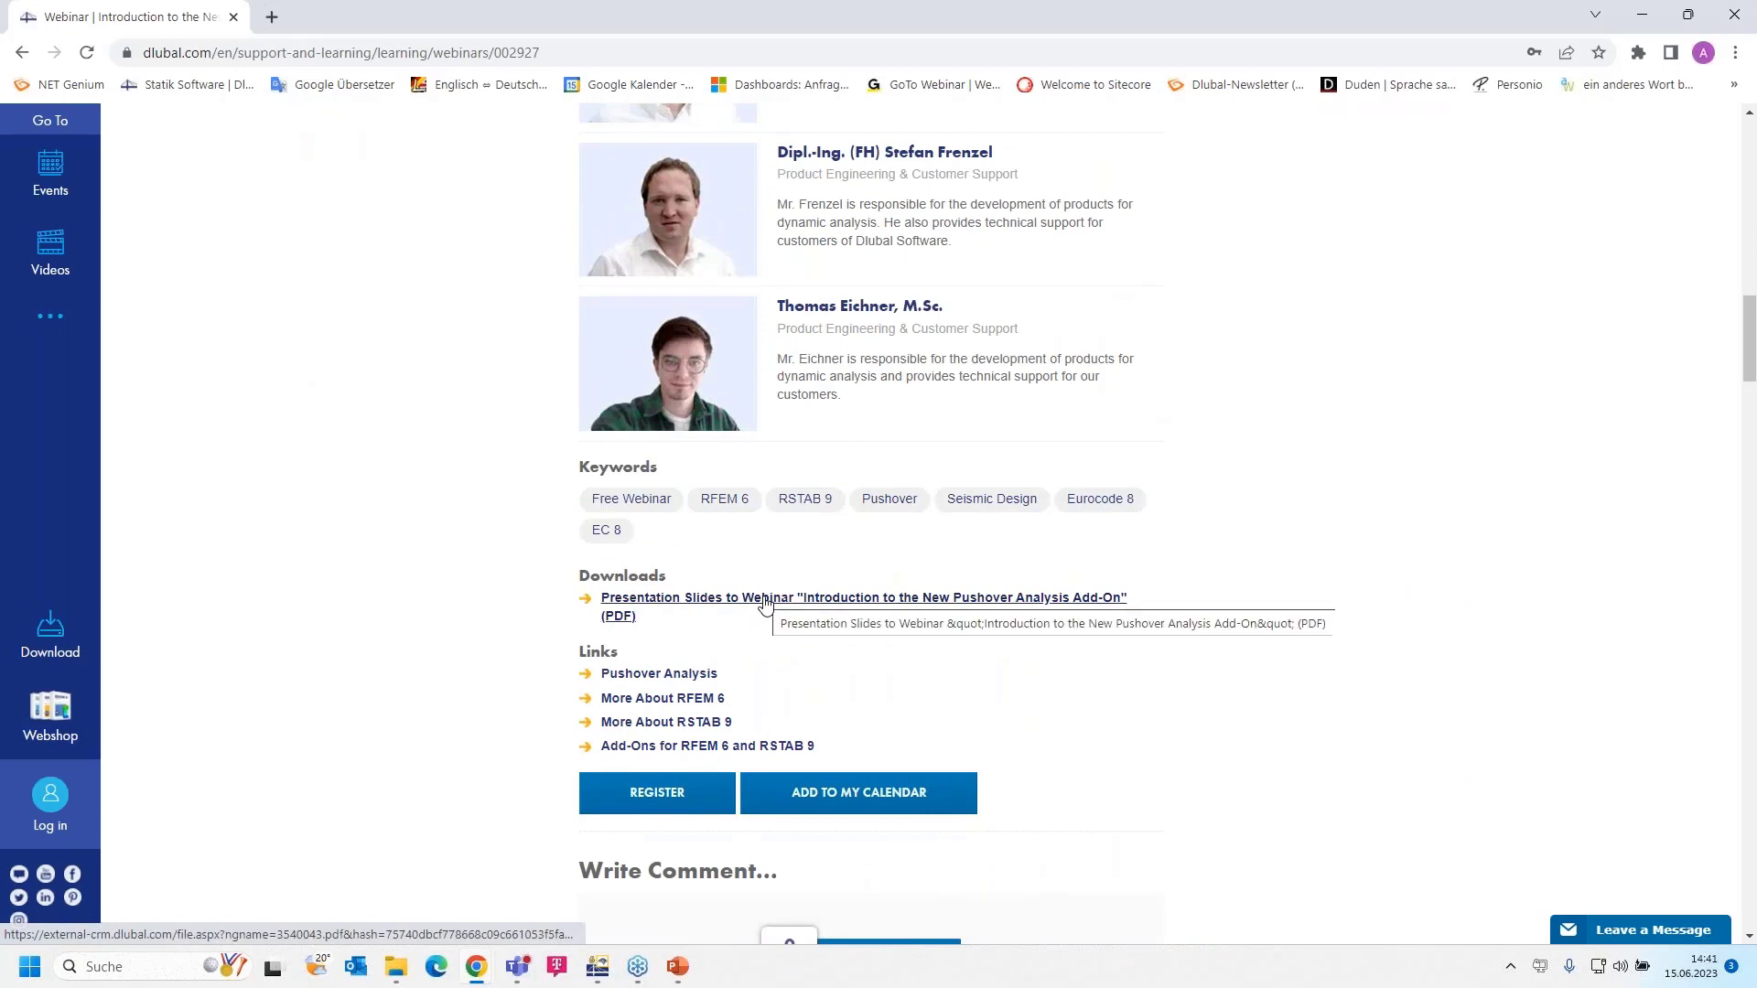
{"action": "scroll", "coordinate": [778, 599], "scroll_direction": "down", "scroll_amount": 1}
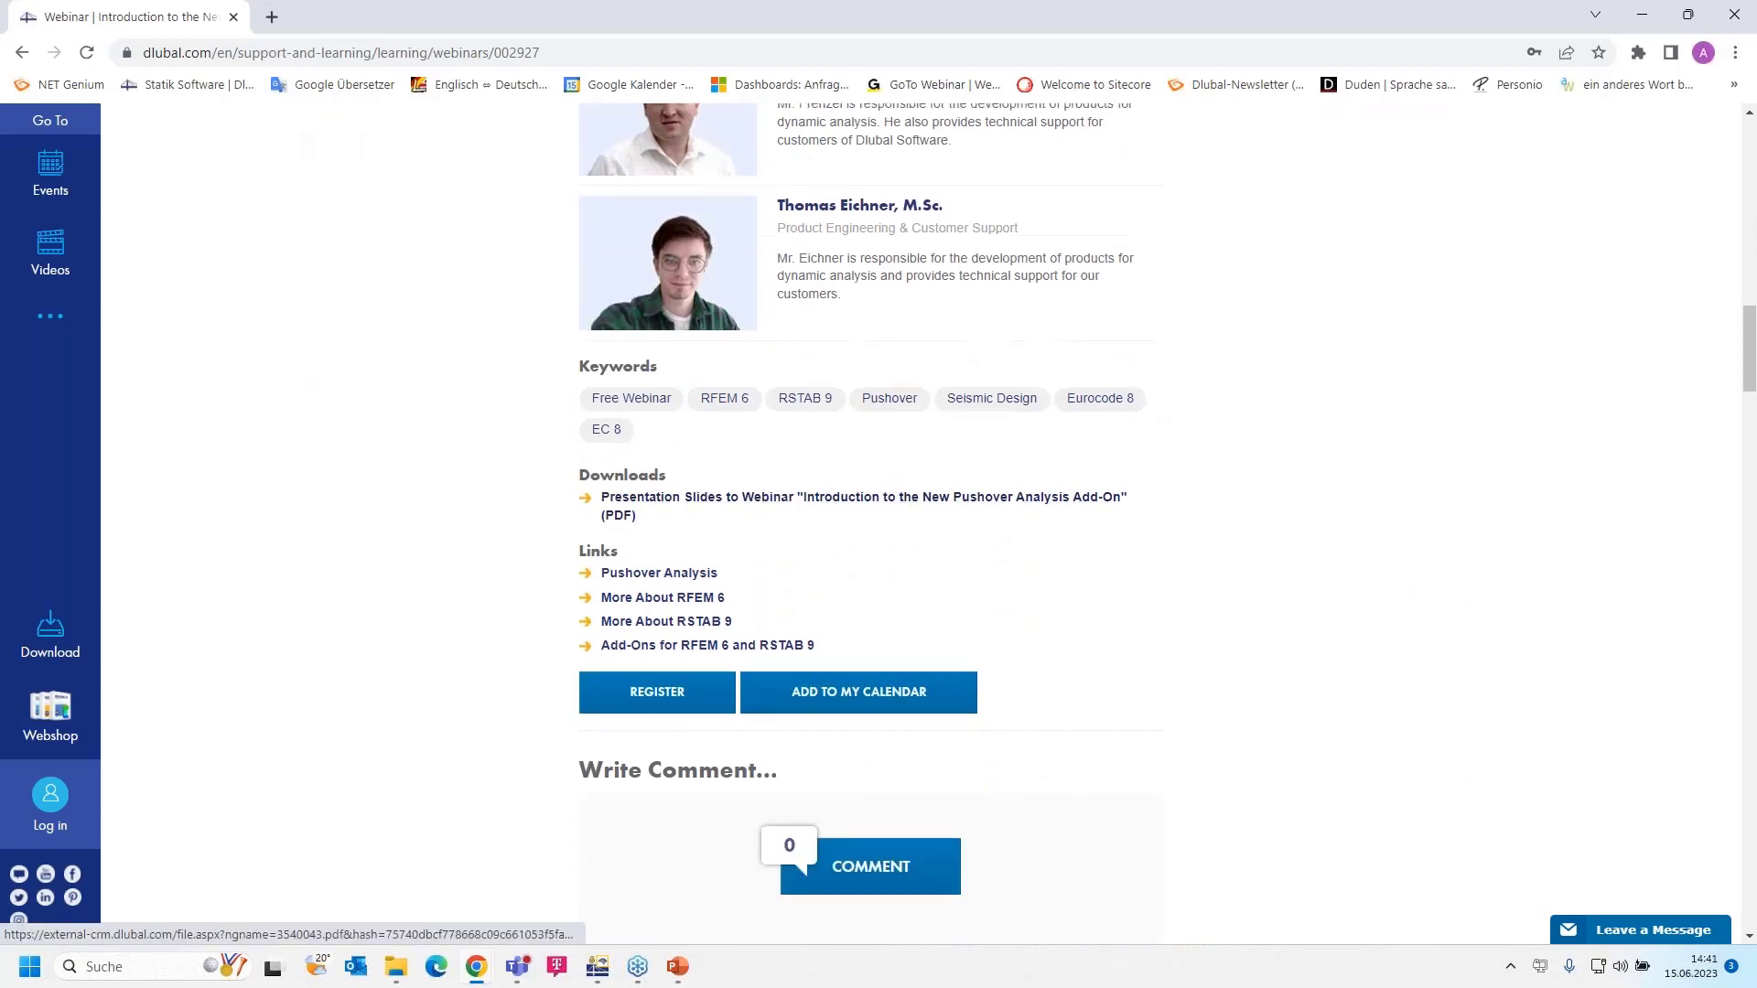
{"action": "scroll", "coordinate": [805, 576], "scroll_direction": "down", "scroll_amount": 3}
{"action": "scroll", "coordinate": [805, 577], "scroll_direction": "down", "scroll_amount": 15}
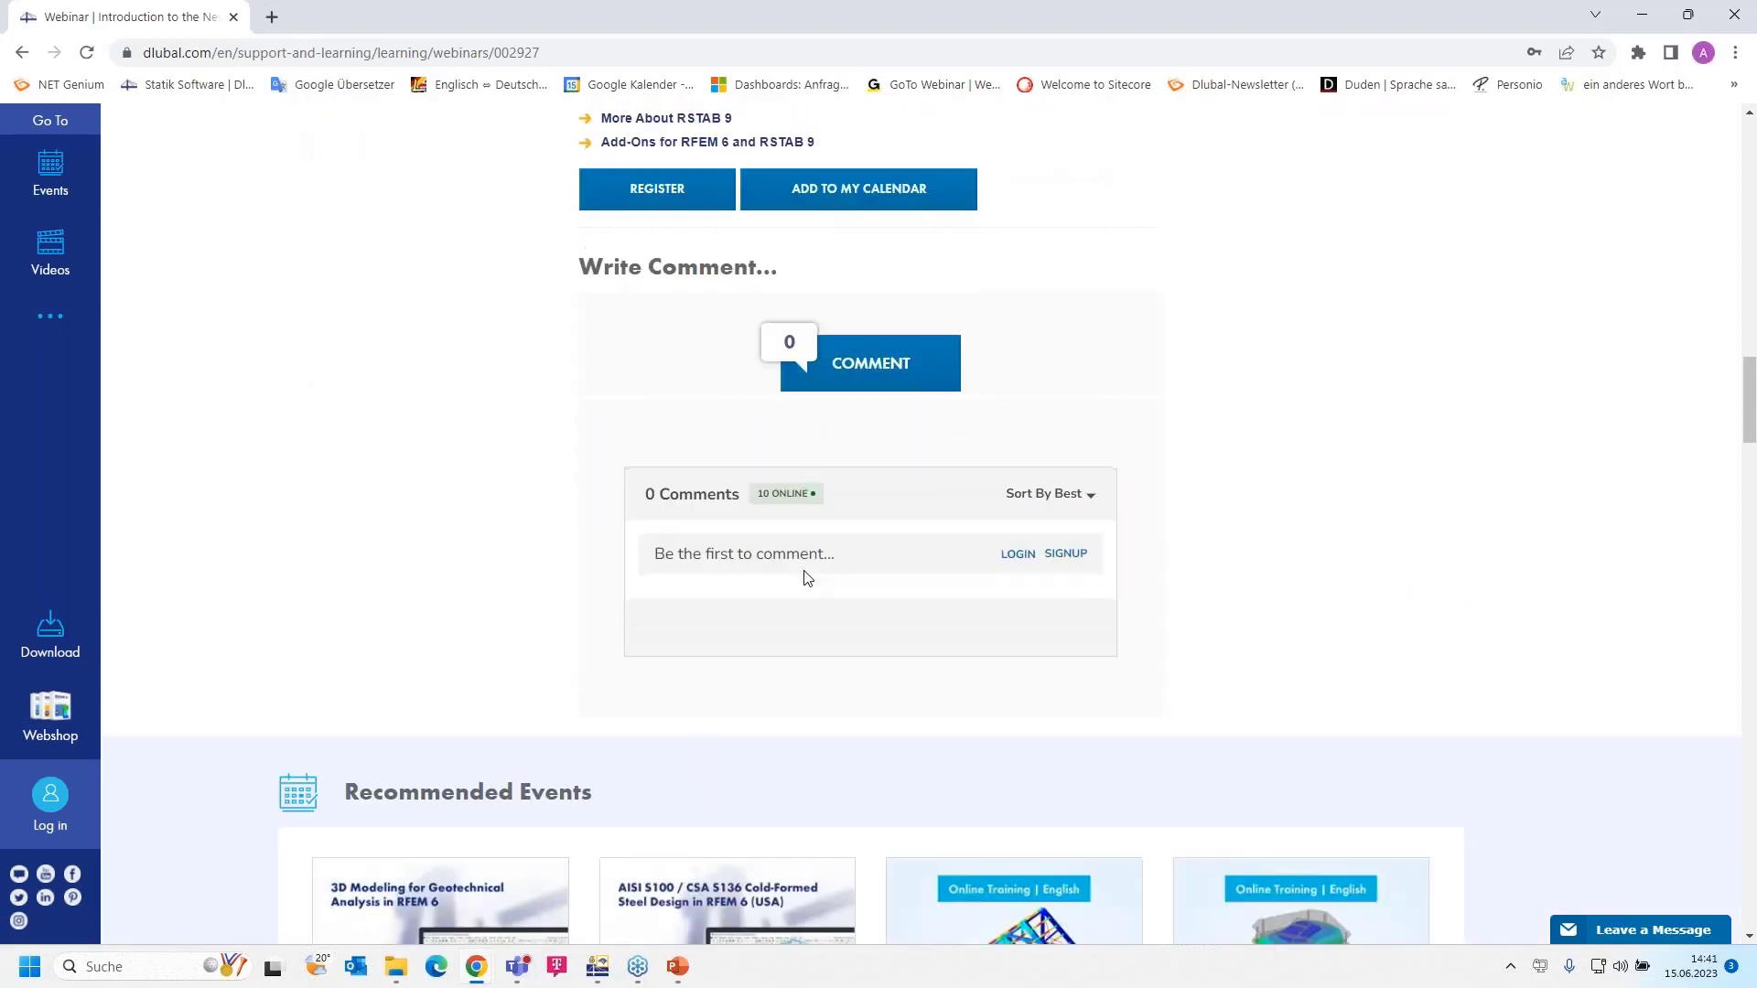
{"action": "scroll", "coordinate": [805, 576], "scroll_direction": "down", "scroll_amount": 1}
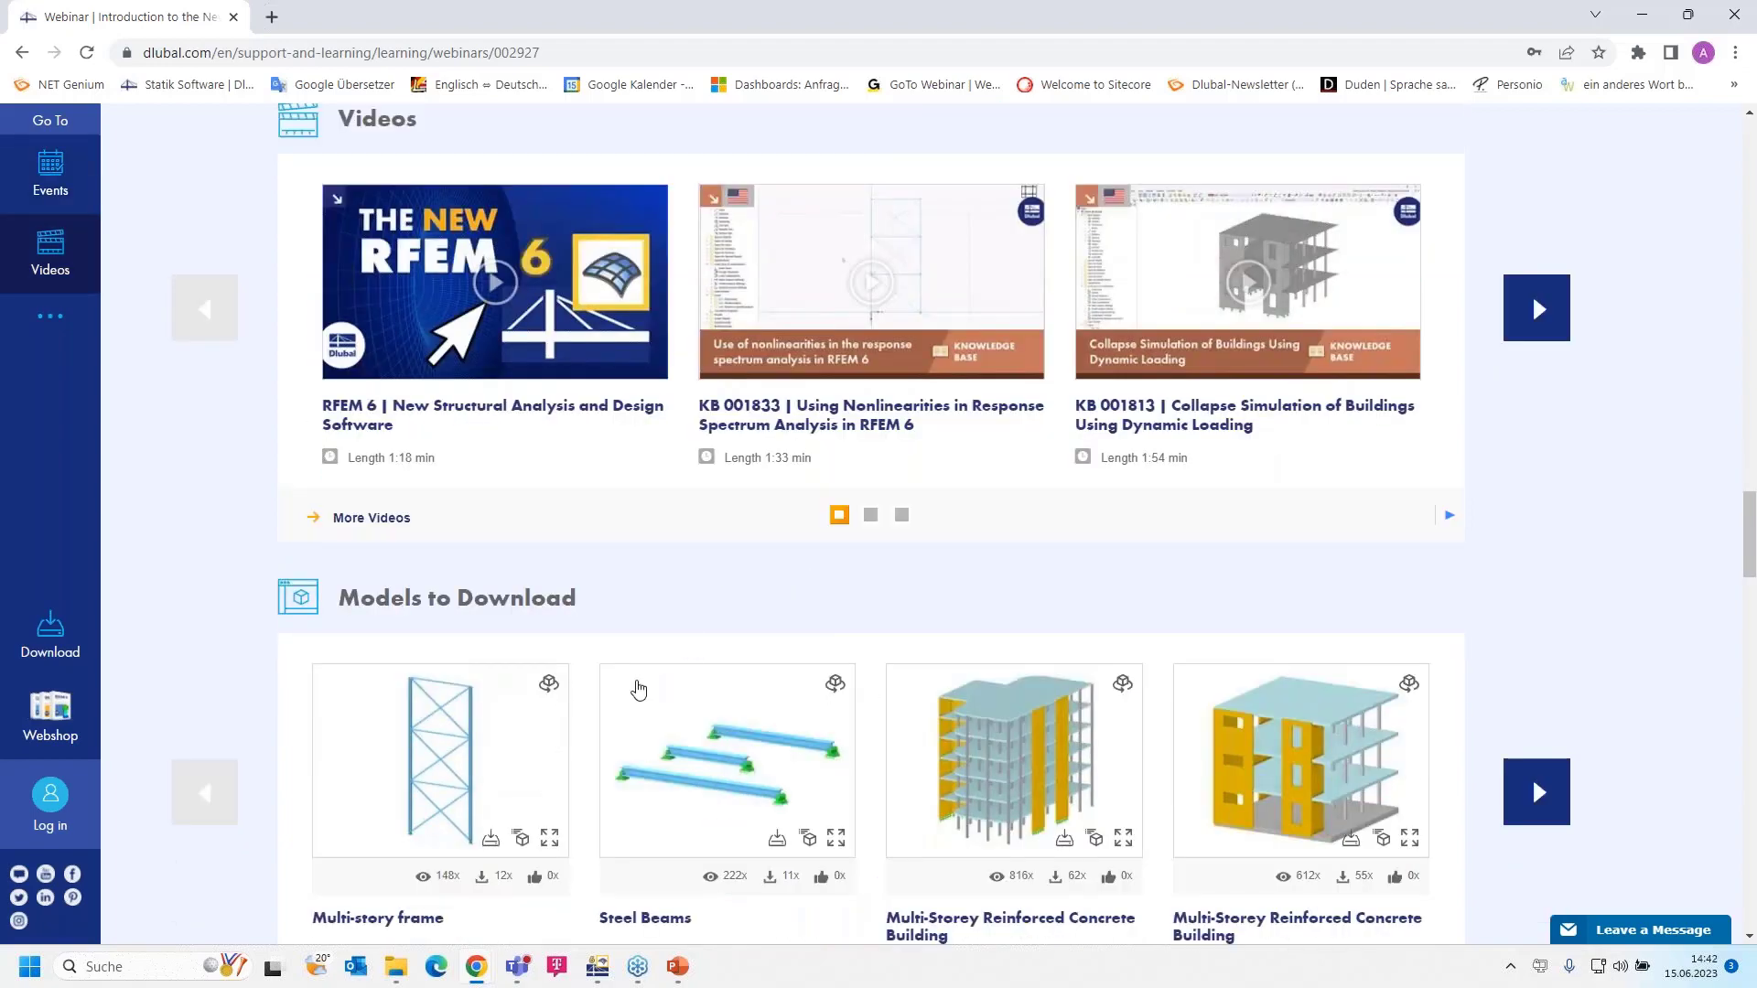
{"action": "scroll", "coordinate": [638, 690], "scroll_direction": "up", "scroll_amount": 20}
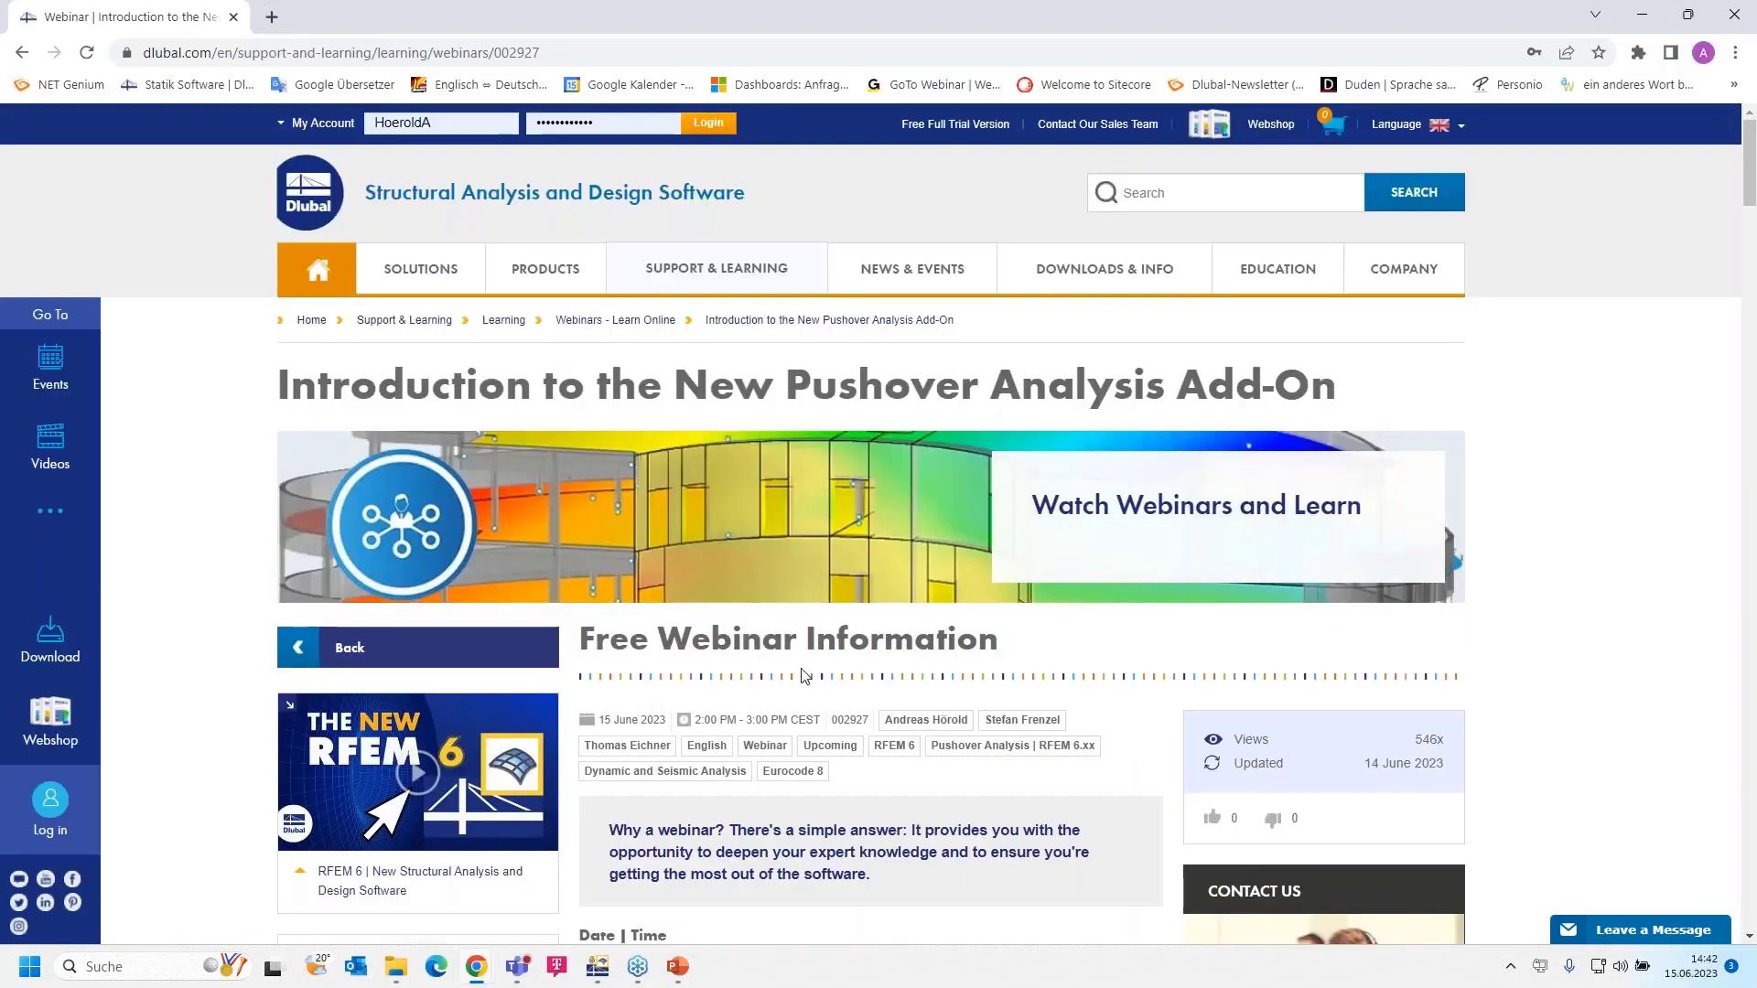